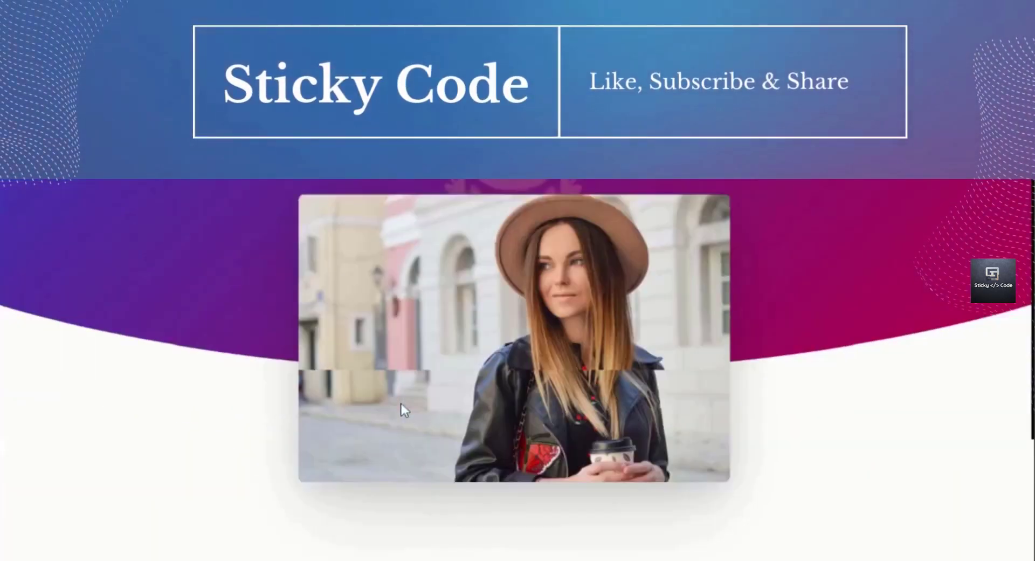
Scroll down and back up through the open page to review its content.
{"action": "scroll", "coordinate": [401, 404], "scroll_direction": "down", "scroll_amount": 4}
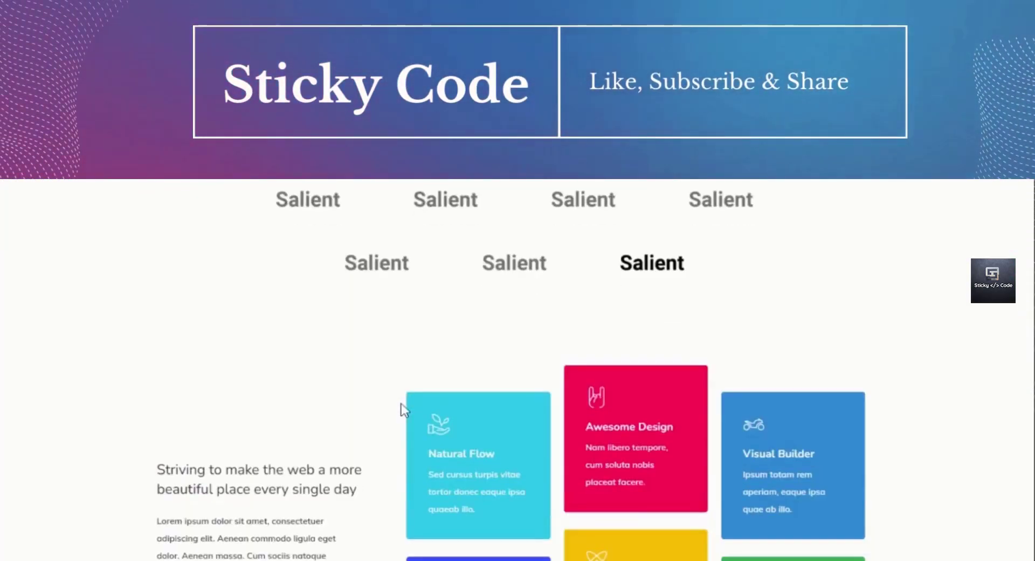
{"action": "scroll", "coordinate": [401, 409], "scroll_direction": "down", "scroll_amount": 10}
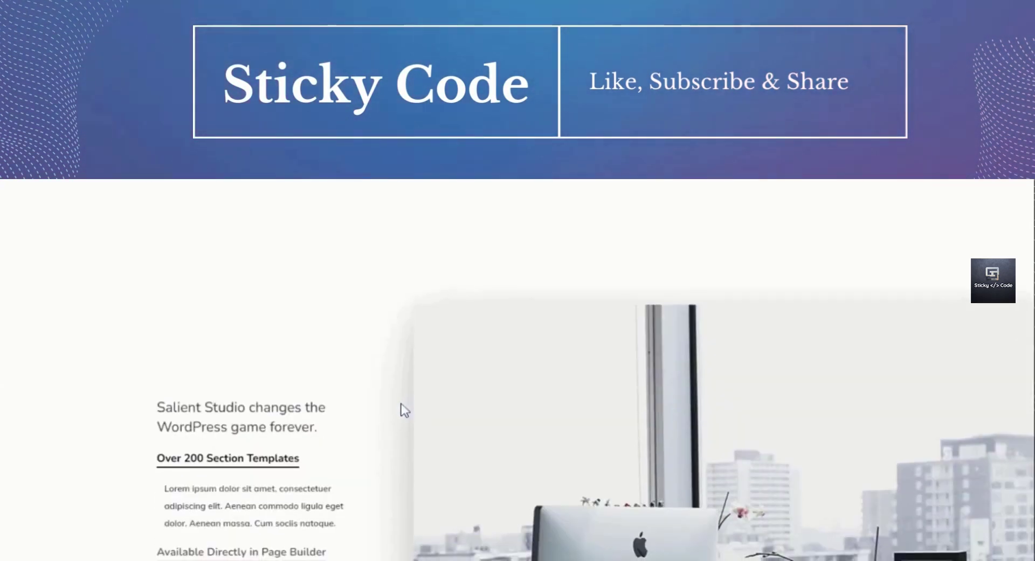
{"action": "scroll", "coordinate": [404, 409], "scroll_direction": "down", "scroll_amount": 10}
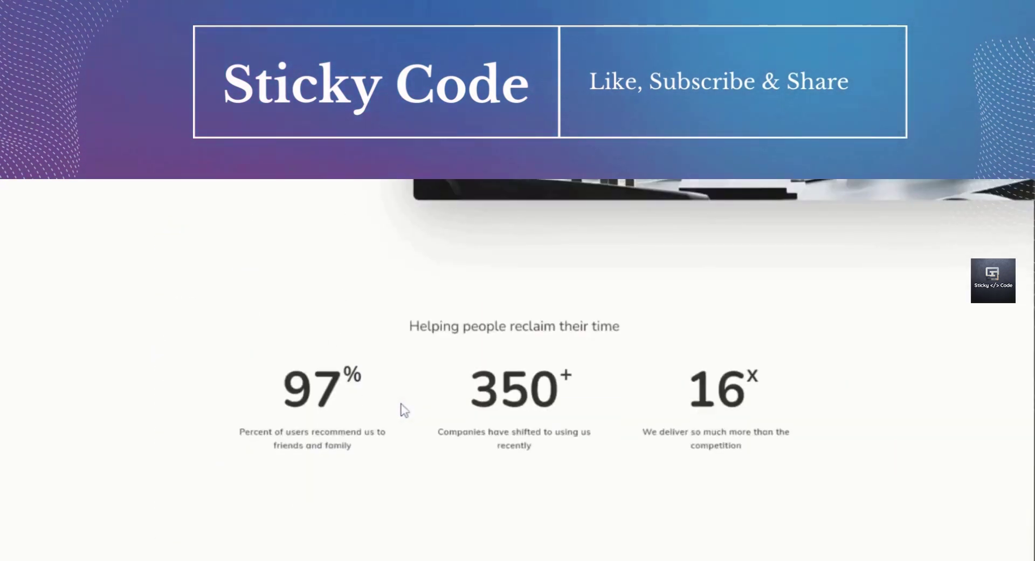
{"action": "scroll", "coordinate": [397, 403], "scroll_direction": "down", "scroll_amount": 3}
{"action": "scroll", "coordinate": [397, 403], "scroll_direction": "down", "scroll_amount": 5}
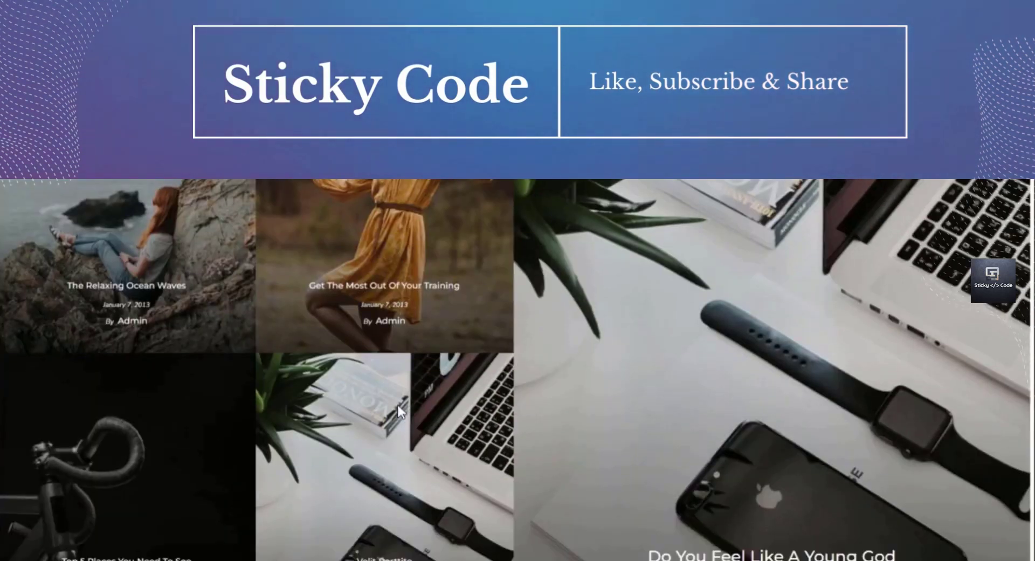
{"action": "scroll", "coordinate": [398, 407], "scroll_direction": "down", "scroll_amount": 10}
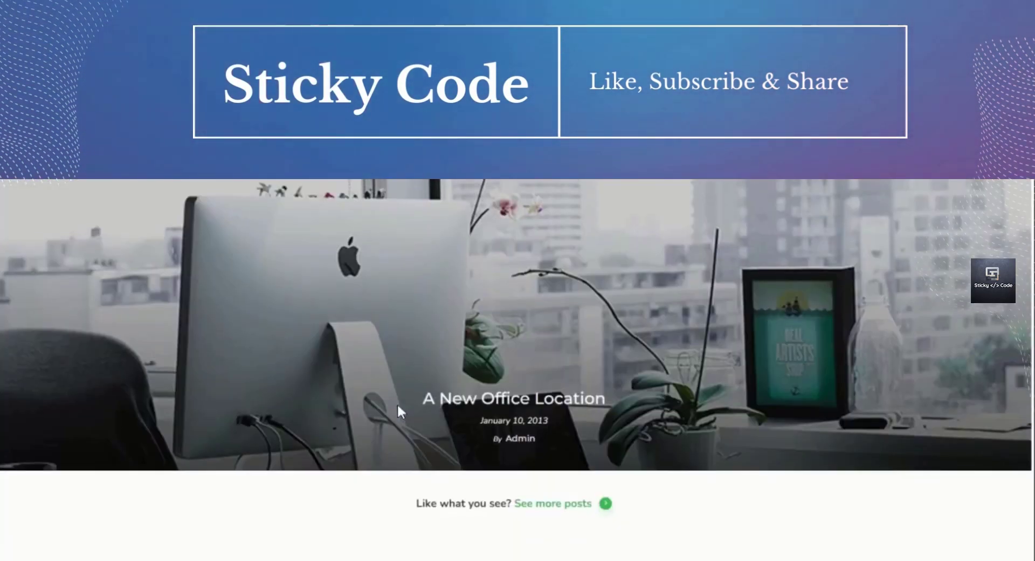
{"action": "scroll", "coordinate": [398, 407], "scroll_direction": "down", "scroll_amount": 10}
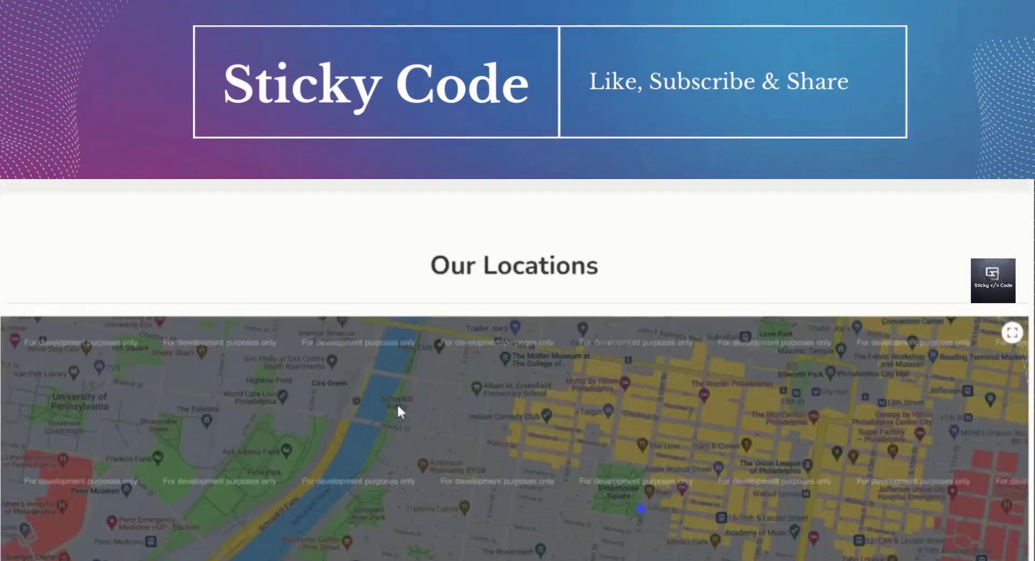
{"action": "scroll", "coordinate": [396, 408], "scroll_direction": "down", "scroll_amount": 2}
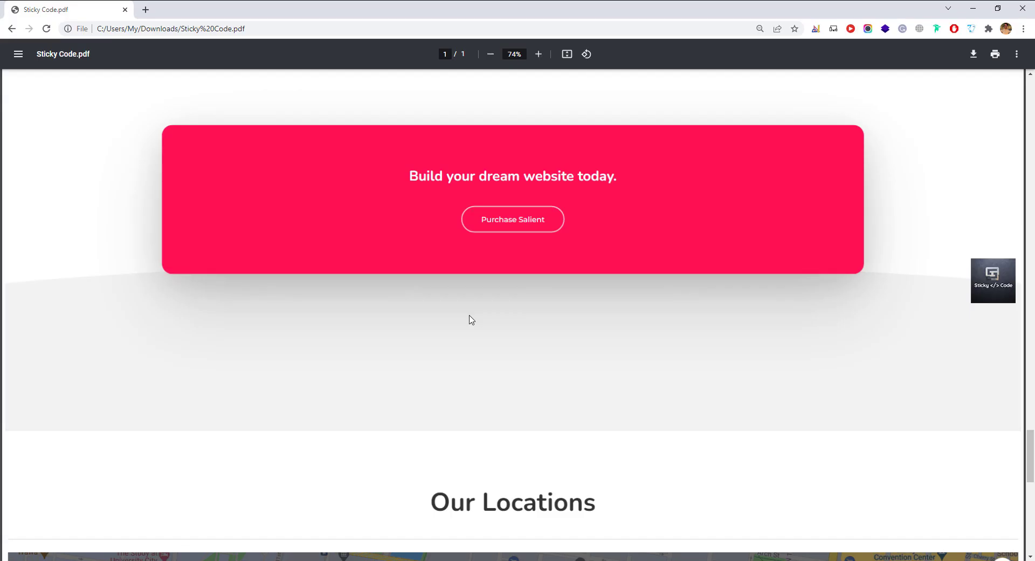
{"action": "scroll", "coordinate": [468, 318], "scroll_direction": "down", "scroll_amount": 3}
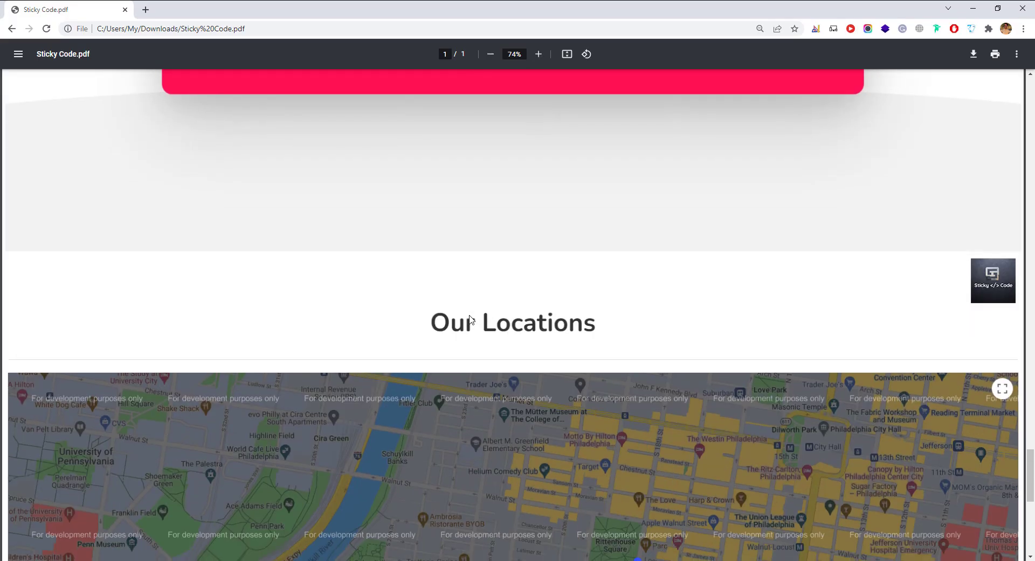
{"action": "scroll", "coordinate": [469, 319], "scroll_direction": "down", "scroll_amount": 5}
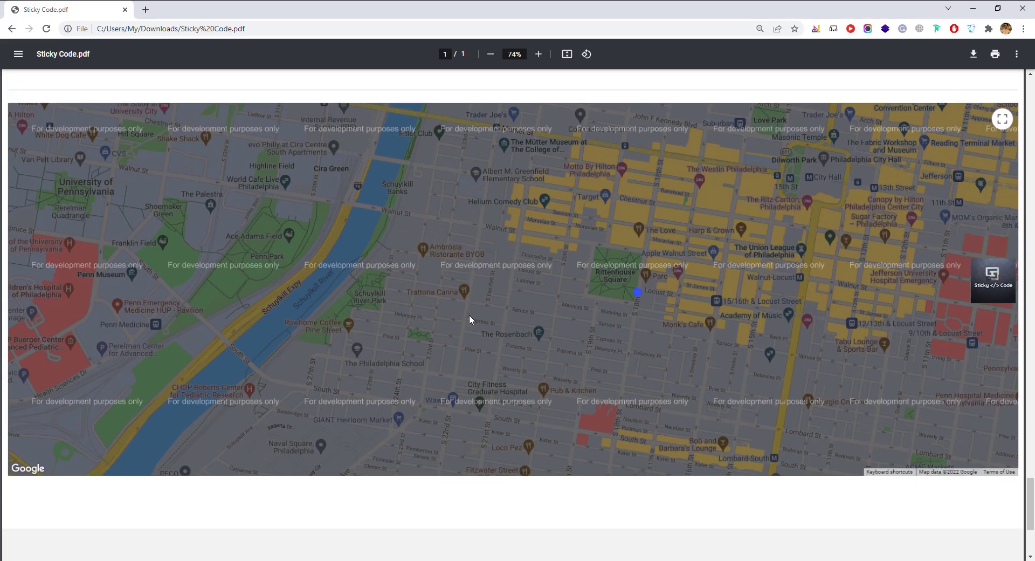
{"action": "scroll", "coordinate": [469, 319], "scroll_direction": "down", "scroll_amount": 4}
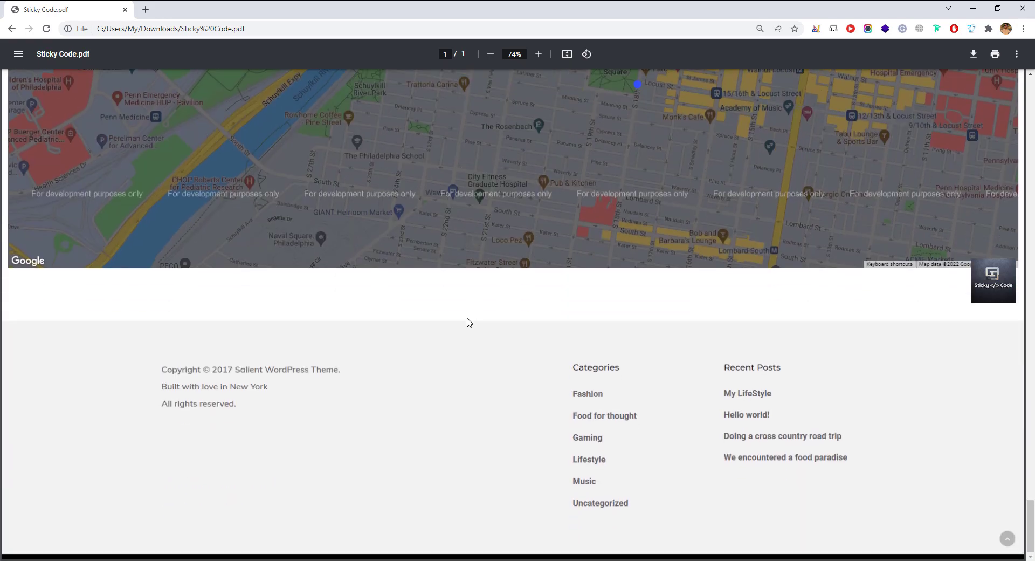
{"action": "scroll", "coordinate": [467, 318], "scroll_direction": "up", "scroll_amount": 8}
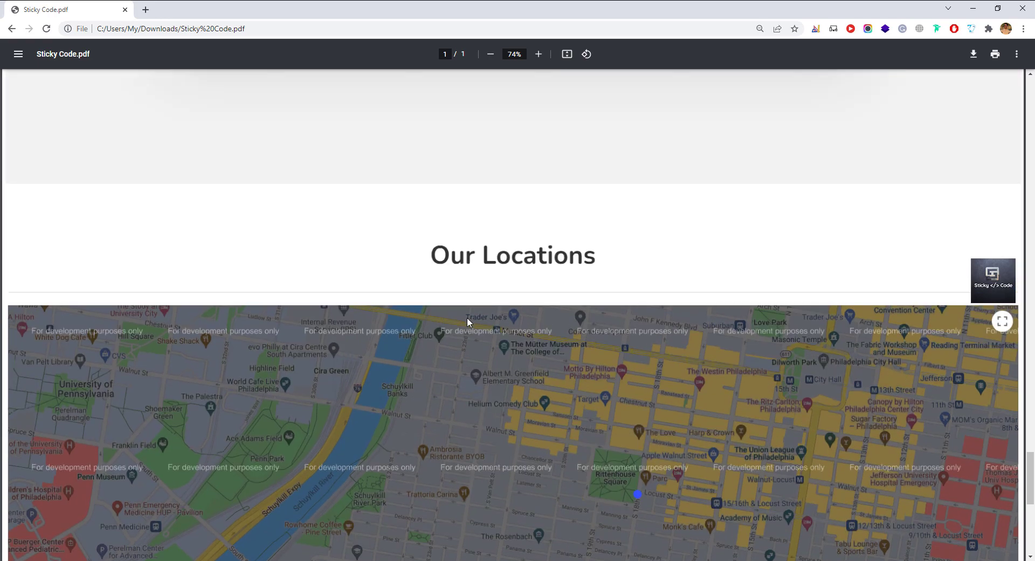
{"action": "scroll", "coordinate": [467, 318], "scroll_direction": "up", "scroll_amount": 10}
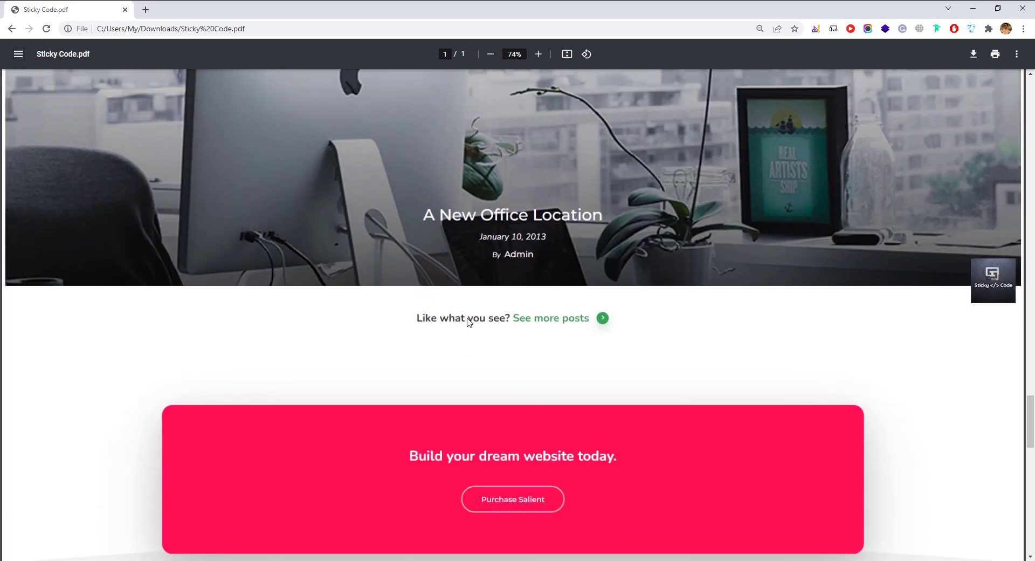
{"action": "scroll", "coordinate": [467, 318], "scroll_direction": "up", "scroll_amount": 8}
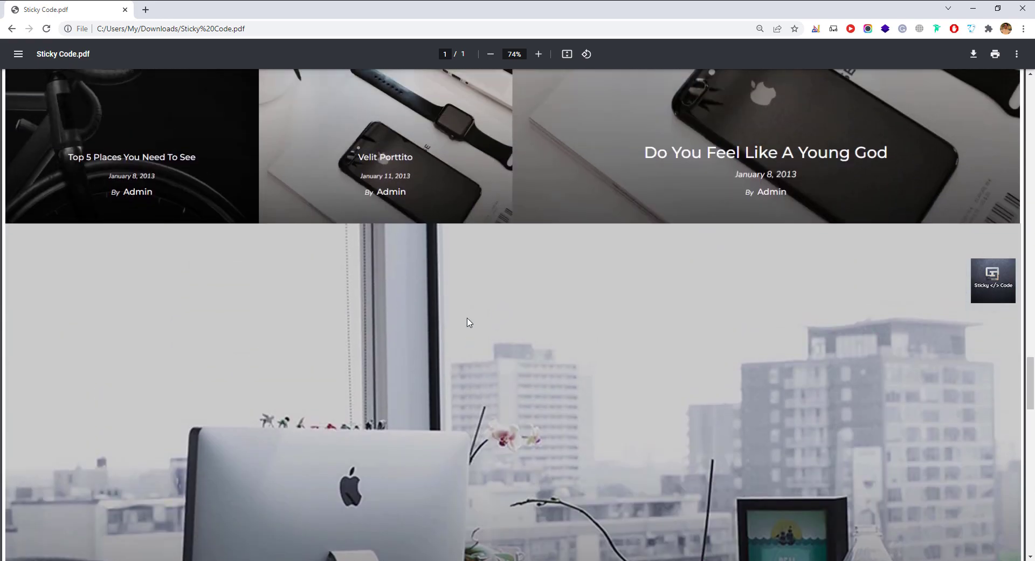
{"action": "scroll", "coordinate": [467, 321], "scroll_direction": "up", "scroll_amount": 5}
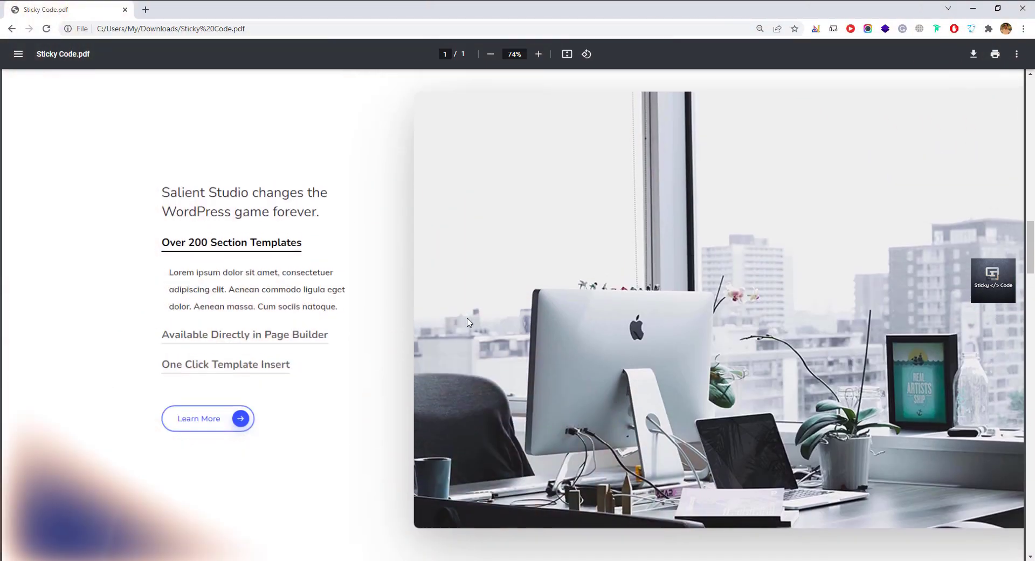
{"action": "scroll", "coordinate": [467, 321], "scroll_direction": "up", "scroll_amount": 5}
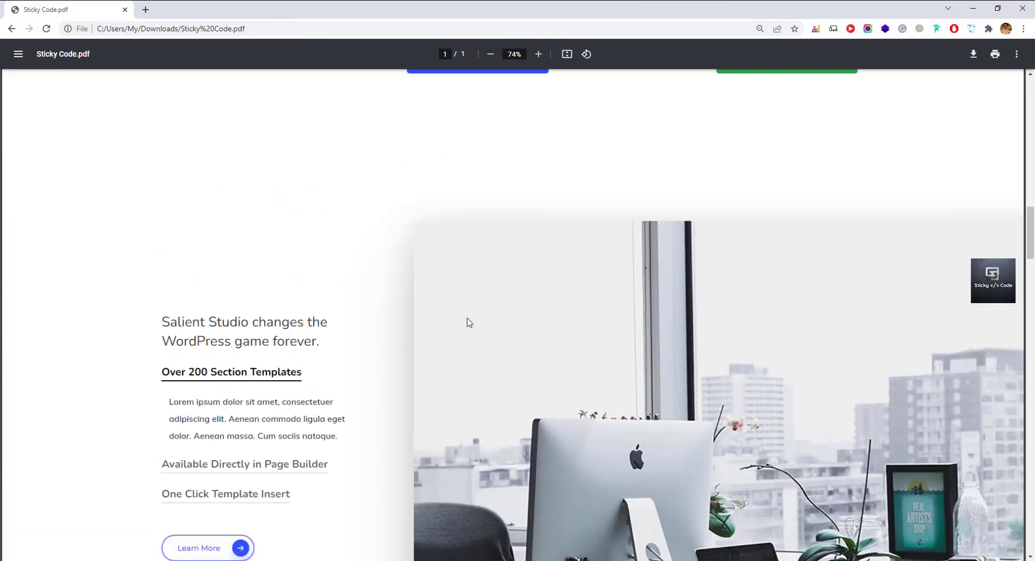
{"action": "scroll", "coordinate": [468, 322], "scroll_direction": "up", "scroll_amount": 6}
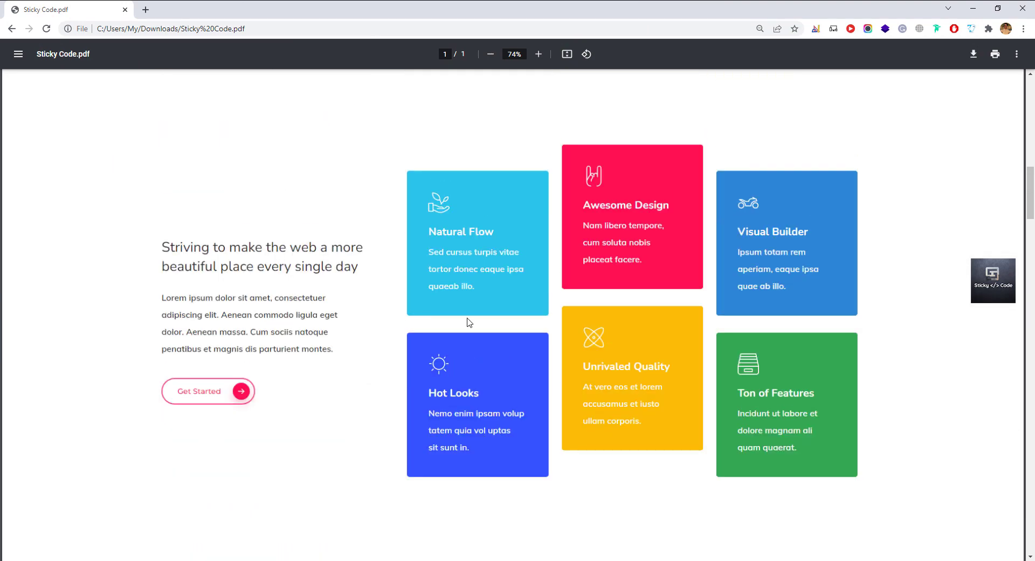
{"action": "scroll", "coordinate": [467, 322], "scroll_direction": "up", "scroll_amount": 6}
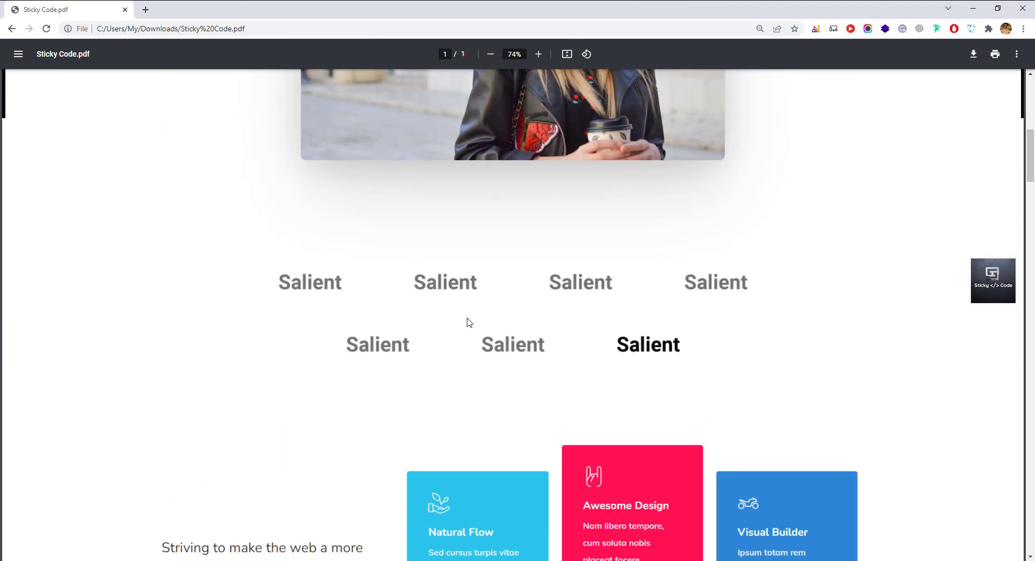
{"action": "scroll", "coordinate": [466, 321], "scroll_direction": "up", "scroll_amount": 8}
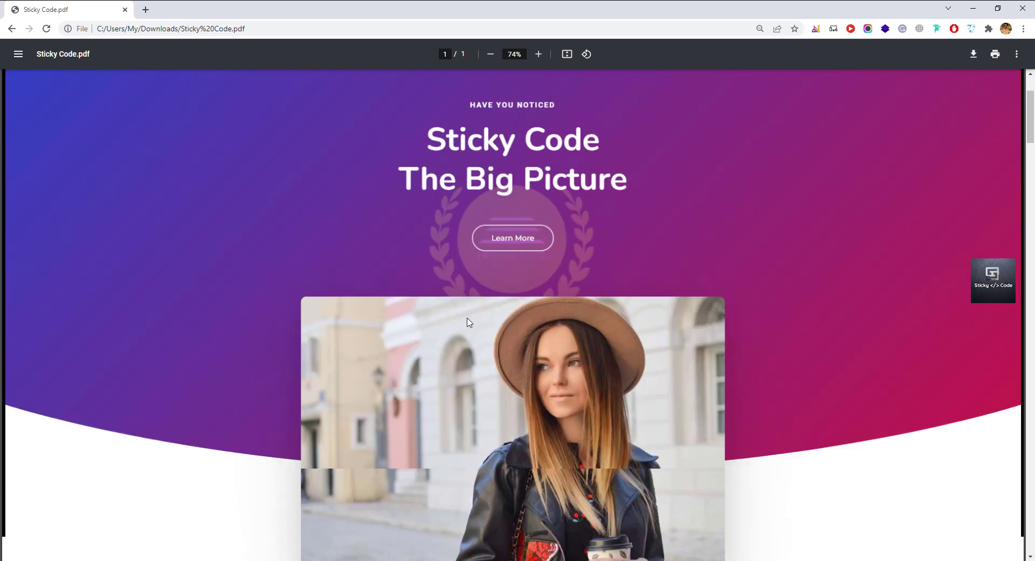
{"action": "scroll", "coordinate": [467, 322], "scroll_direction": "up", "scroll_amount": 1}
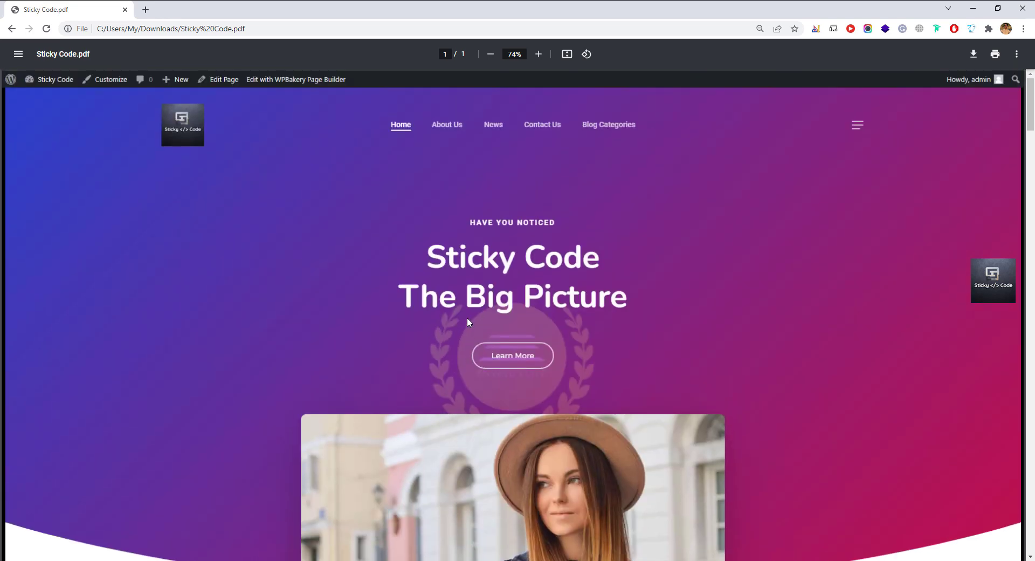
{"action": "scroll", "coordinate": [401, 404], "scroll_direction": "down", "scroll_amount": 5}
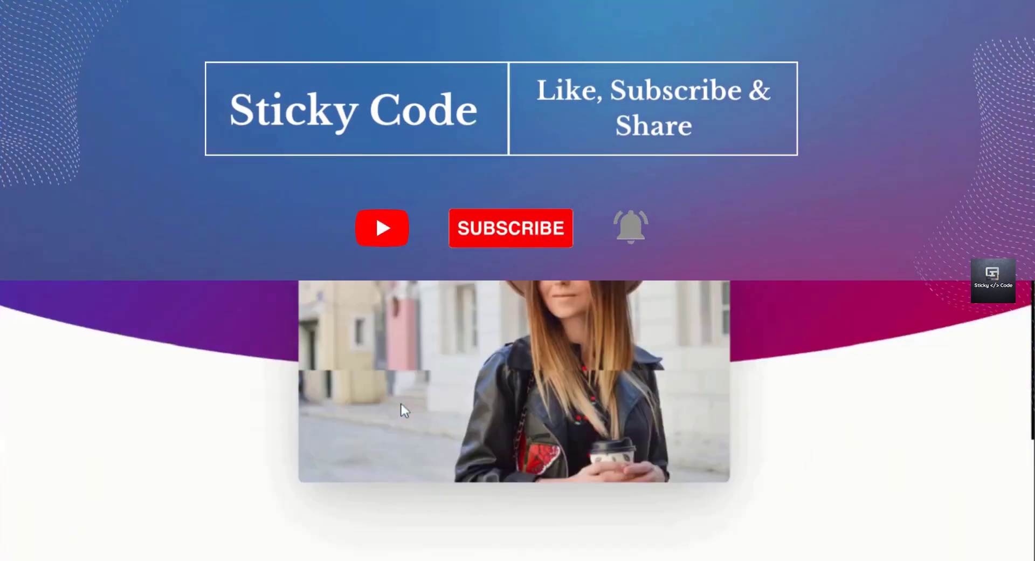
{"action": "scroll", "coordinate": [401, 404], "scroll_direction": "down", "scroll_amount": 8}
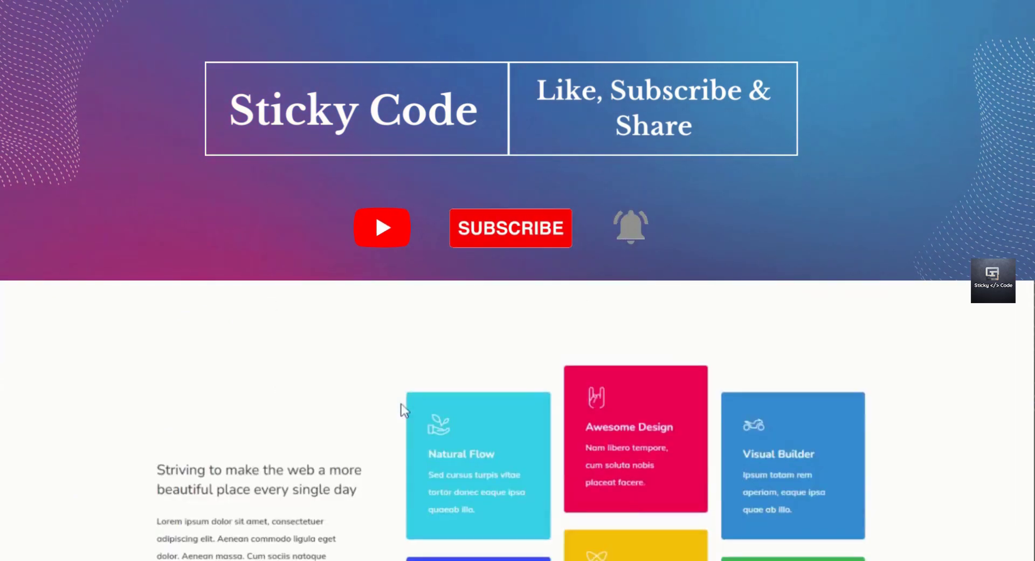
{"action": "scroll", "coordinate": [401, 403], "scroll_direction": "down", "scroll_amount": 10}
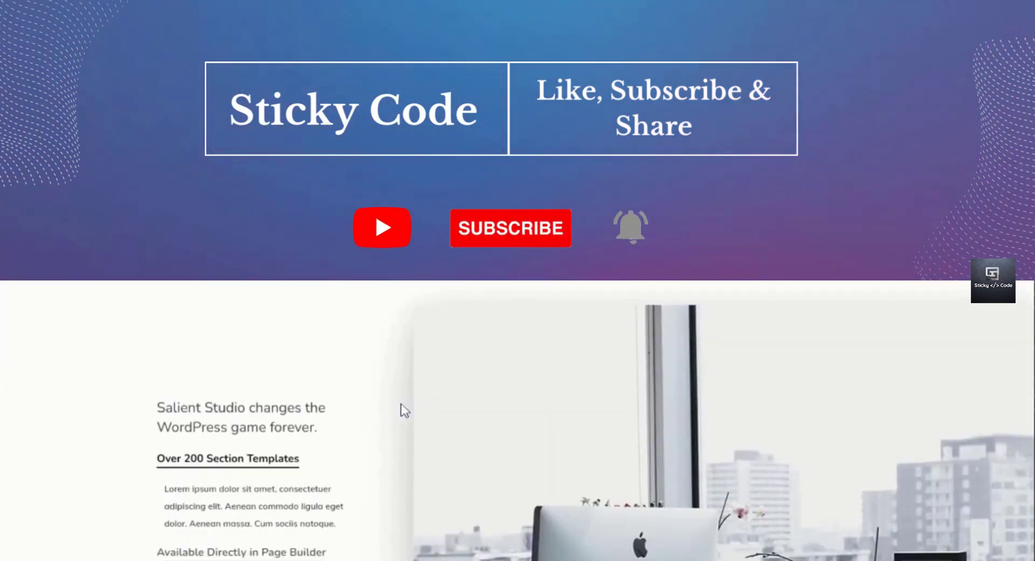
{"action": "scroll", "coordinate": [401, 405], "scroll_direction": "down", "scroll_amount": 10}
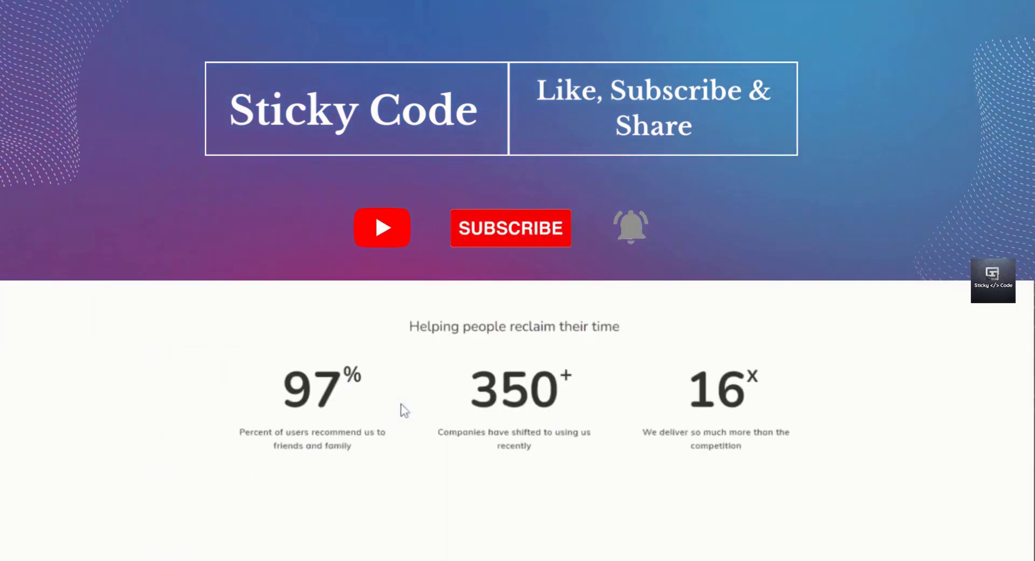
{"action": "scroll", "coordinate": [398, 407], "scroll_direction": "down", "scroll_amount": 8}
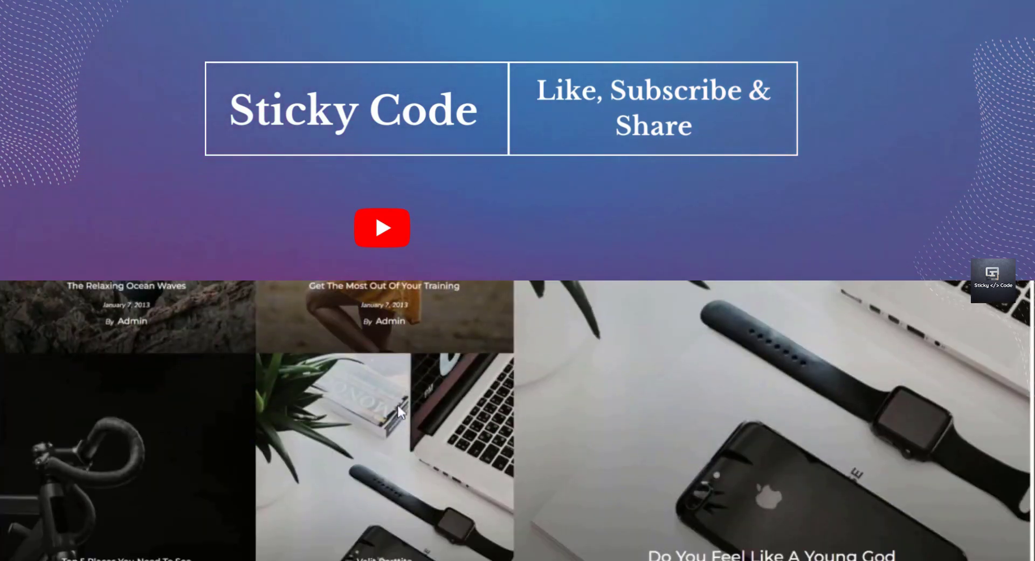
{"action": "scroll", "coordinate": [398, 406], "scroll_direction": "down", "scroll_amount": 10}
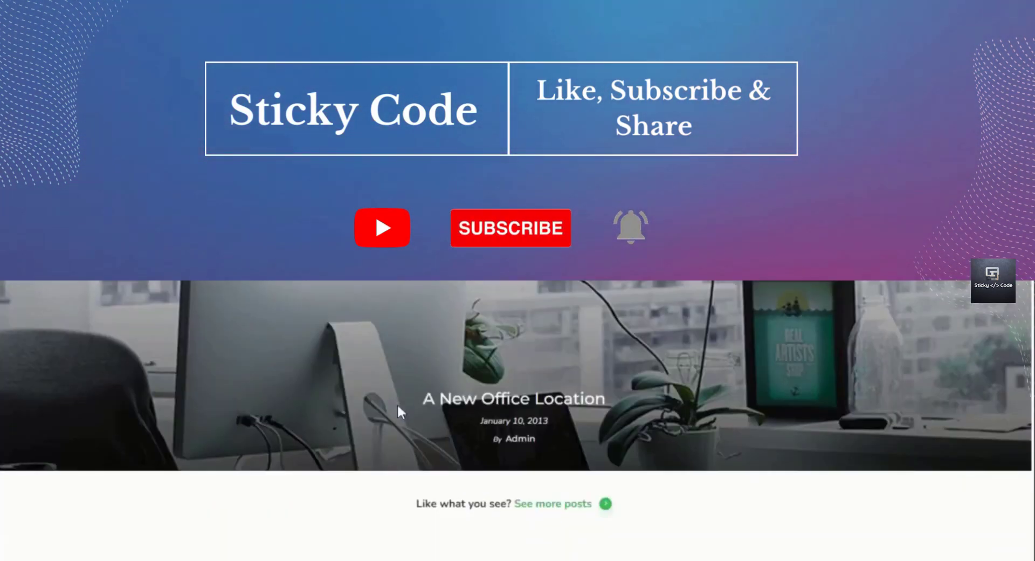
{"action": "scroll", "coordinate": [398, 408], "scroll_direction": "down", "scroll_amount": 8}
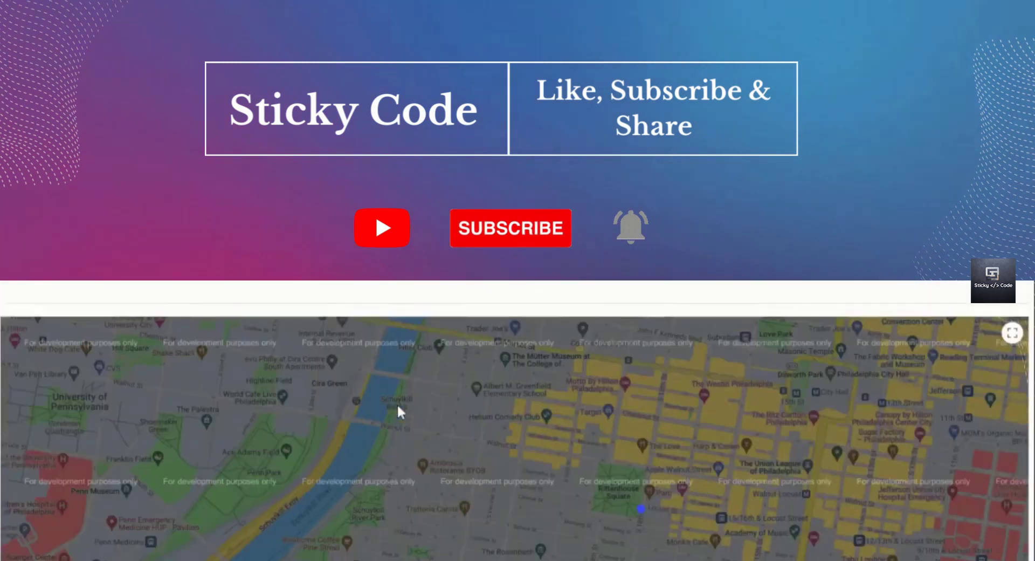
{"action": "scroll", "coordinate": [397, 404], "scroll_direction": "down", "scroll_amount": 3}
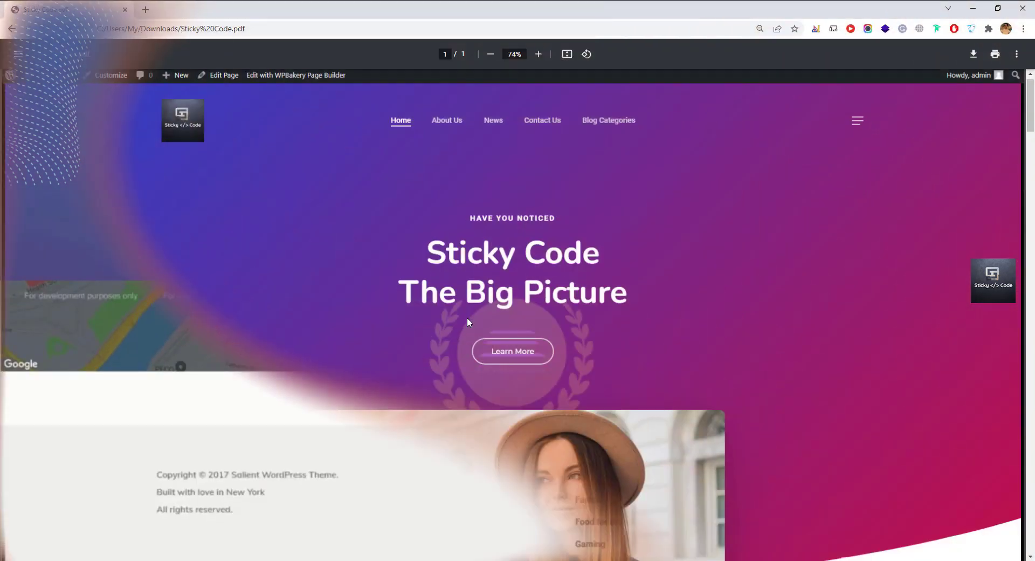
{"action": "scroll", "coordinate": [468, 322], "scroll_direction": "down", "scroll_amount": 3}
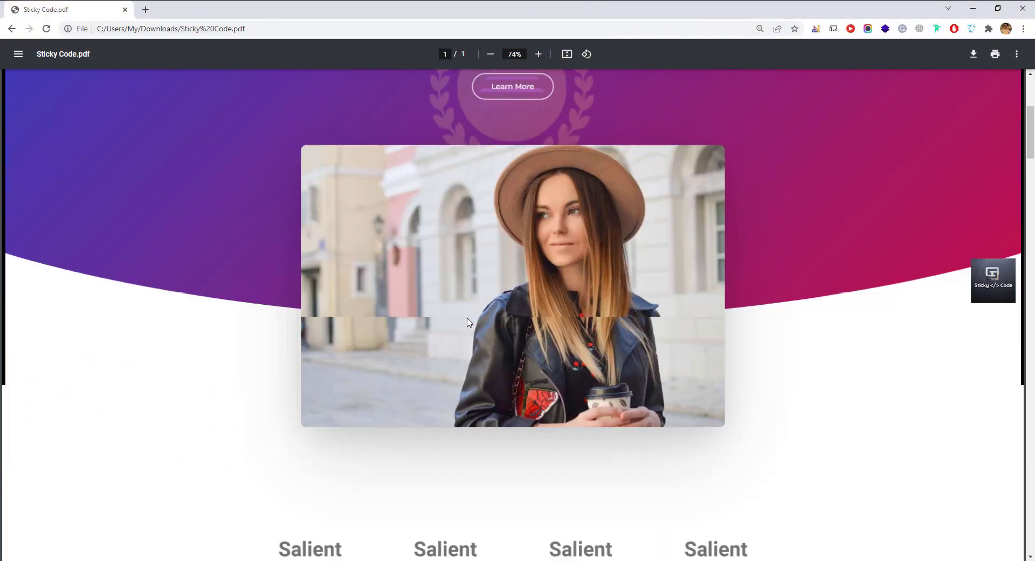
{"action": "scroll", "coordinate": [467, 322], "scroll_direction": "down", "scroll_amount": 5}
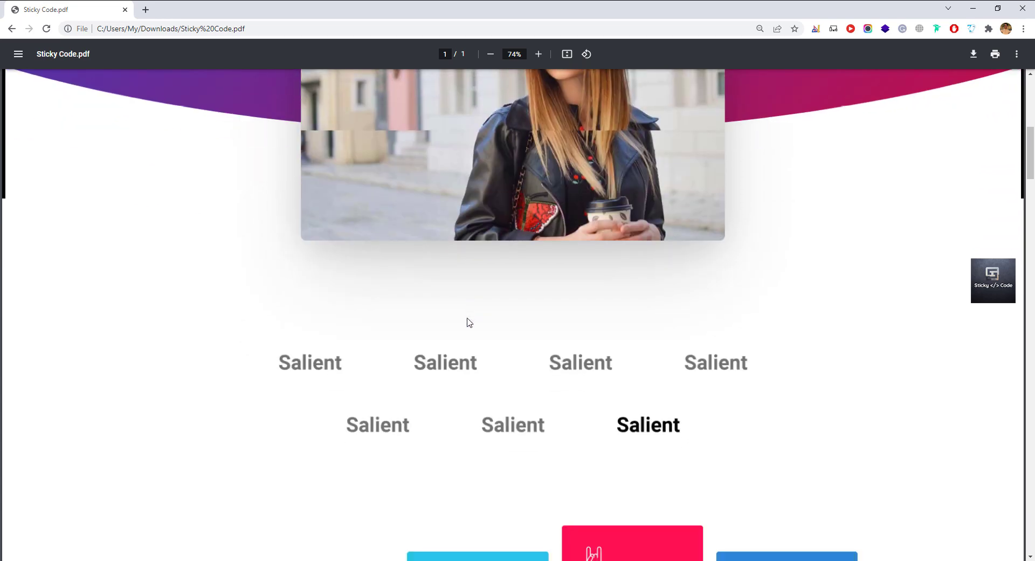
{"action": "scroll", "coordinate": [467, 323], "scroll_direction": "down", "scroll_amount": 5}
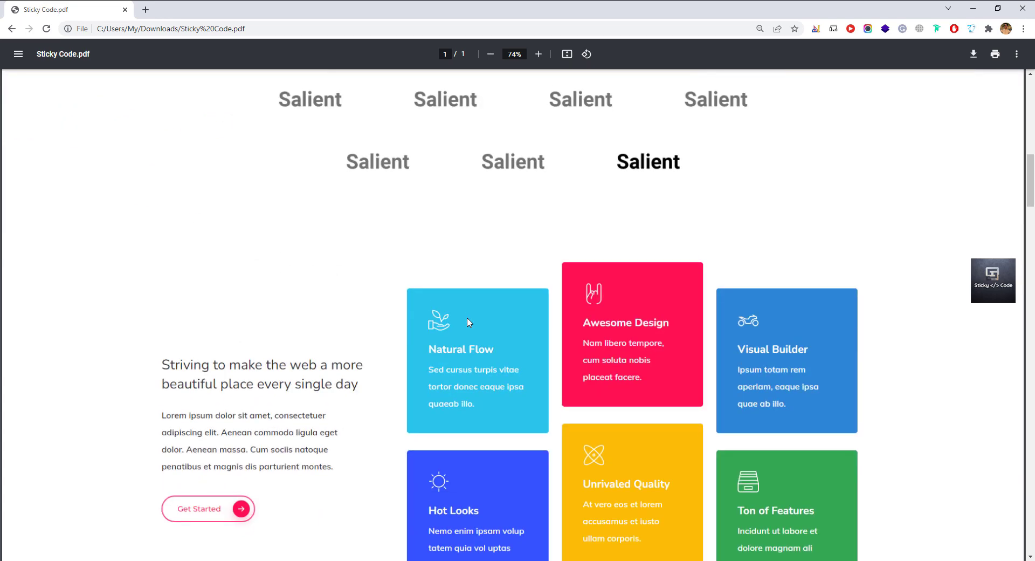
{"action": "scroll", "coordinate": [468, 322], "scroll_direction": "down", "scroll_amount": 5}
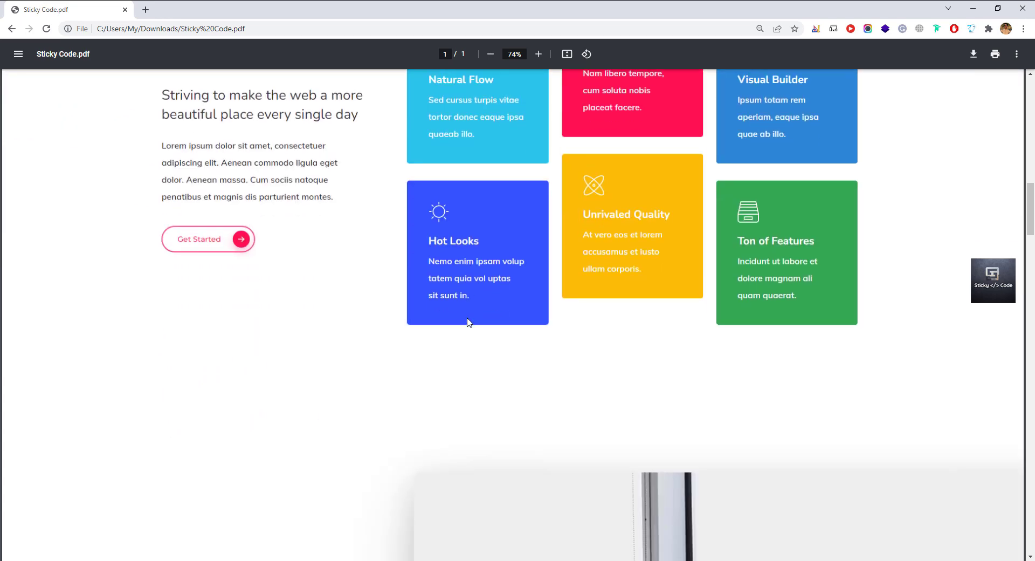
{"action": "scroll", "coordinate": [468, 323], "scroll_direction": "down", "scroll_amount": 5}
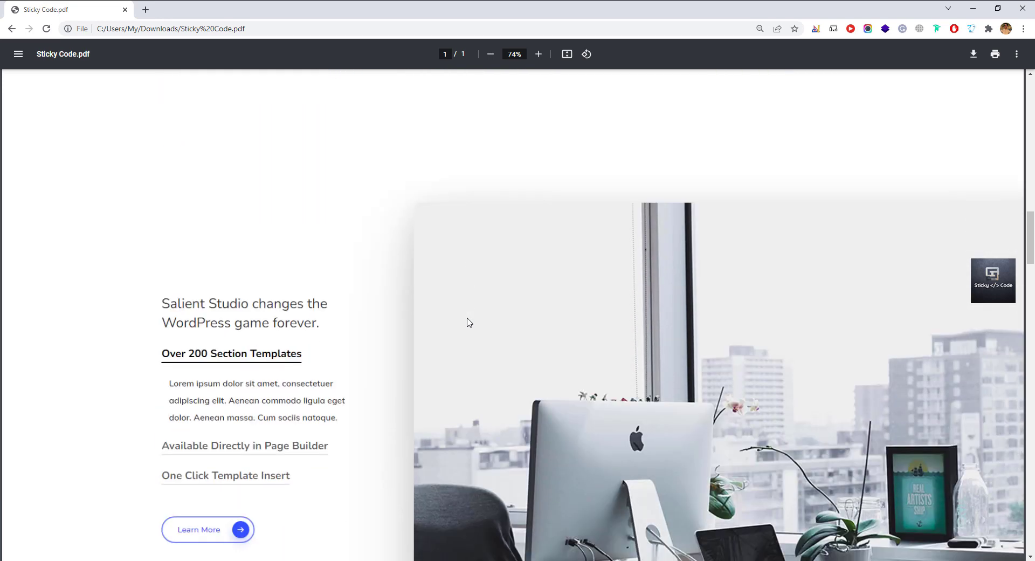
{"action": "scroll", "coordinate": [468, 323], "scroll_direction": "down", "scroll_amount": 5}
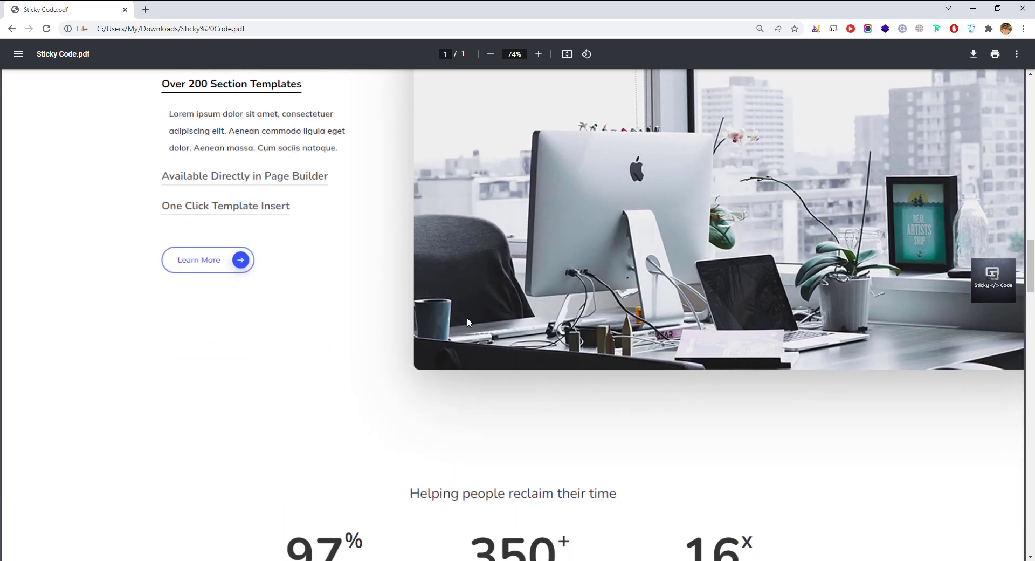
{"action": "scroll", "coordinate": [467, 322], "scroll_direction": "down", "scroll_amount": 3}
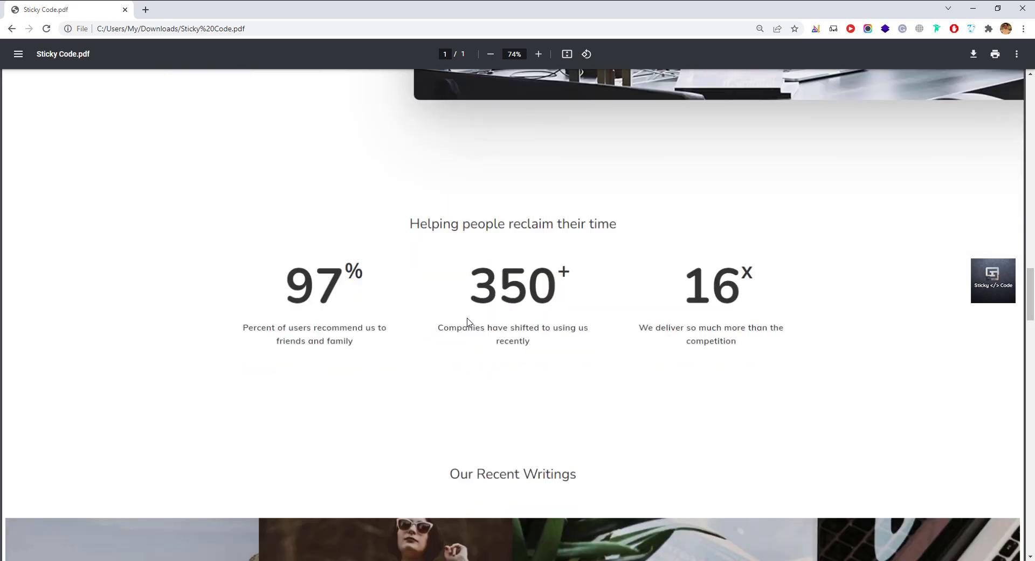
{"action": "scroll", "coordinate": [467, 322], "scroll_direction": "down", "scroll_amount": 5}
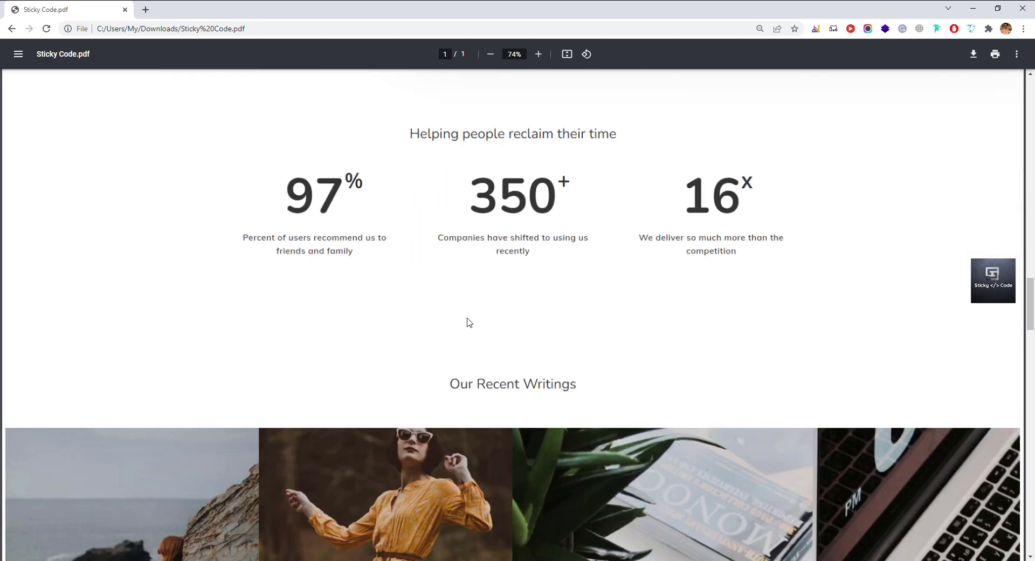
{"action": "scroll", "coordinate": [467, 322], "scroll_direction": "down", "scroll_amount": 5}
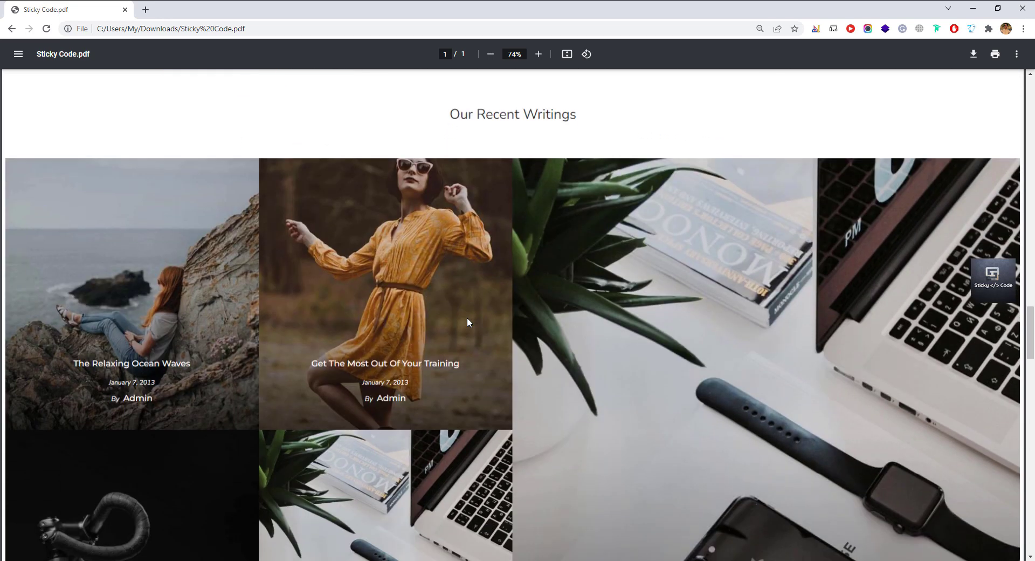
{"action": "scroll", "coordinate": [466, 322], "scroll_direction": "down", "scroll_amount": 3}
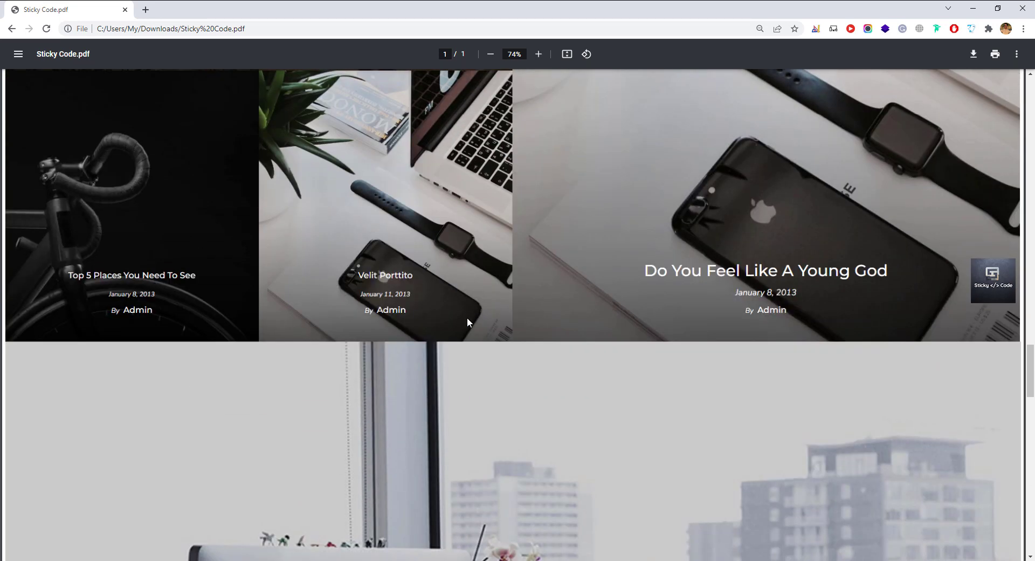
{"action": "scroll", "coordinate": [467, 322], "scroll_direction": "down", "scroll_amount": 2}
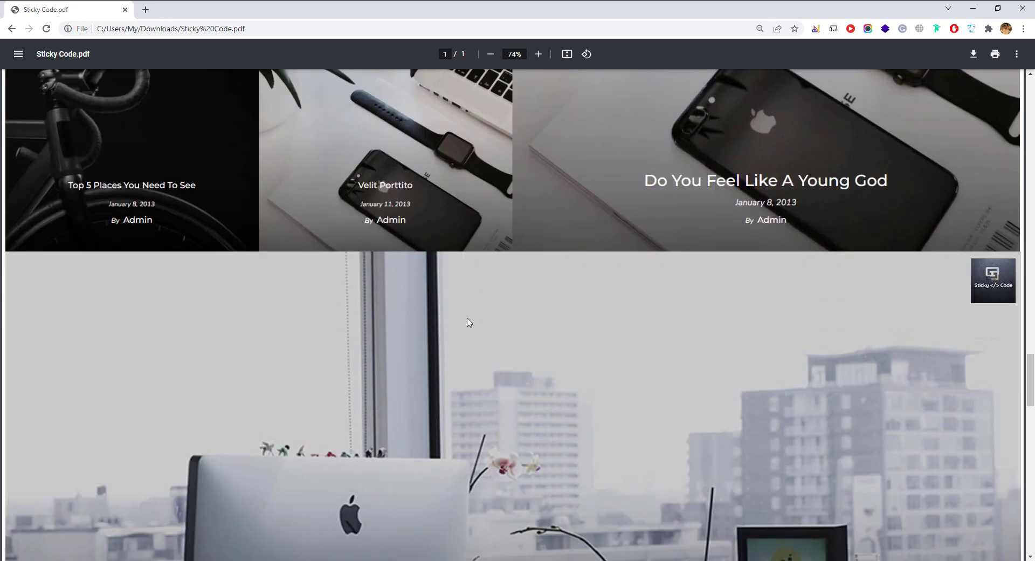
{"action": "scroll", "coordinate": [467, 321], "scroll_direction": "down", "scroll_amount": 5}
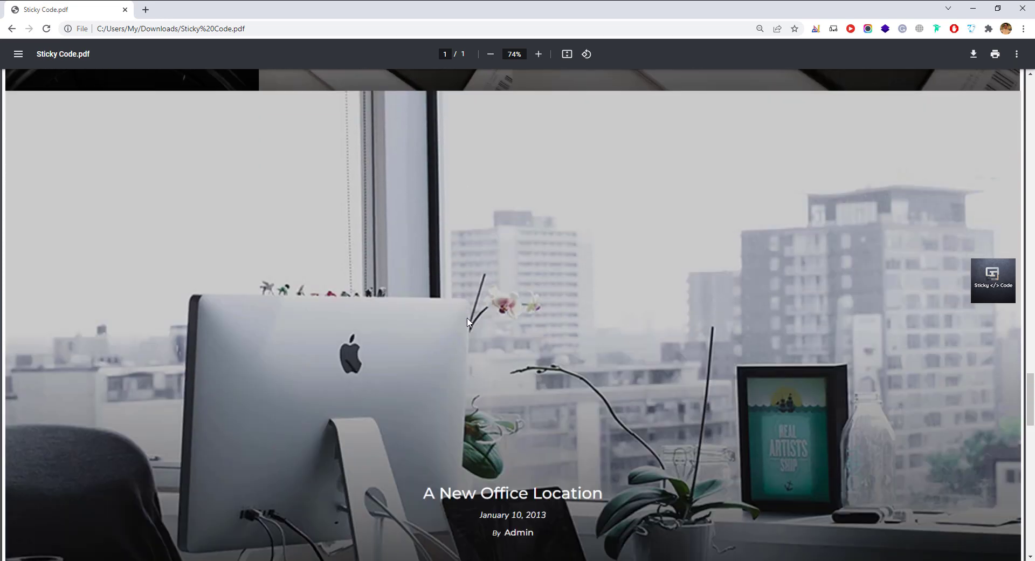
{"action": "scroll", "coordinate": [468, 322], "scroll_direction": "down", "scroll_amount": 3}
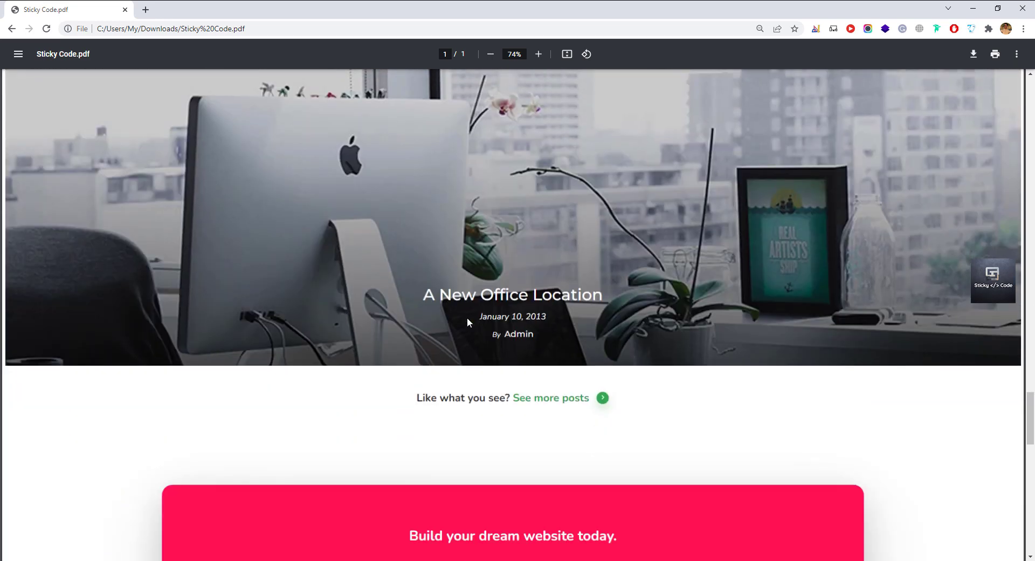
{"action": "scroll", "coordinate": [468, 321], "scroll_direction": "down", "scroll_amount": 2}
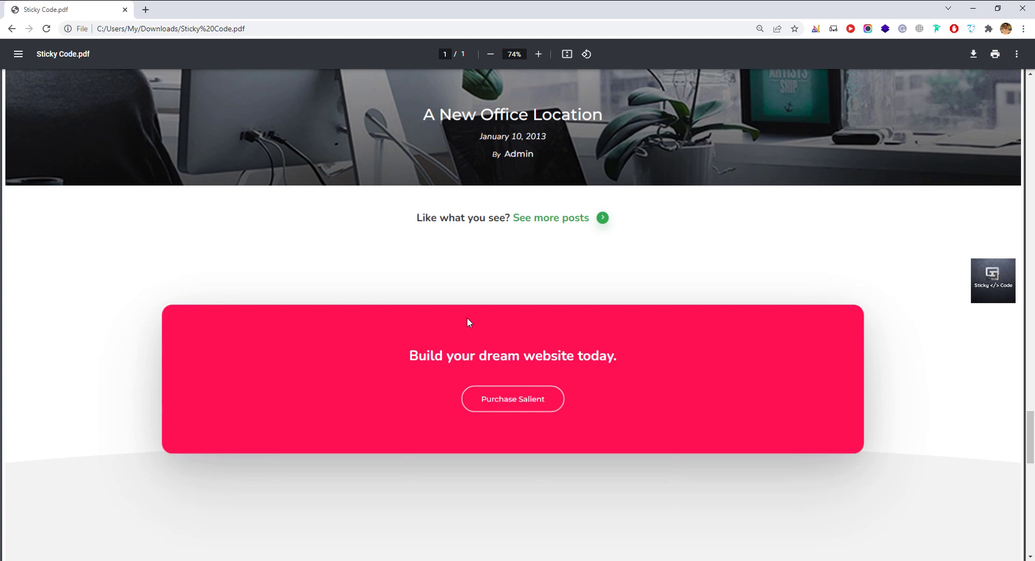
{"action": "scroll", "coordinate": [468, 321], "scroll_direction": "down", "scroll_amount": 2}
{"action": "scroll", "coordinate": [467, 322], "scroll_direction": "down", "scroll_amount": 2}
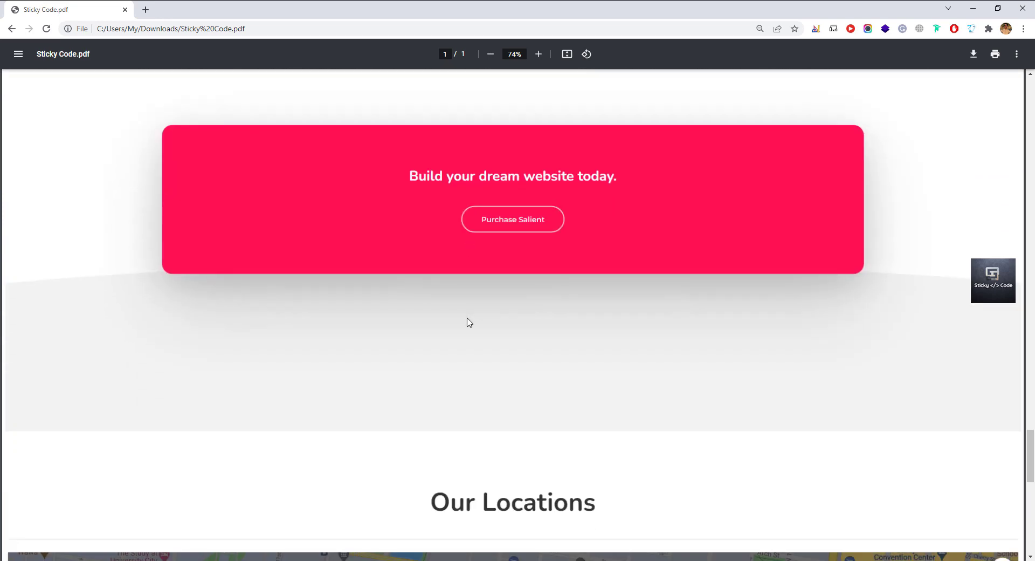
{"action": "scroll", "coordinate": [469, 321], "scroll_direction": "down", "scroll_amount": 5}
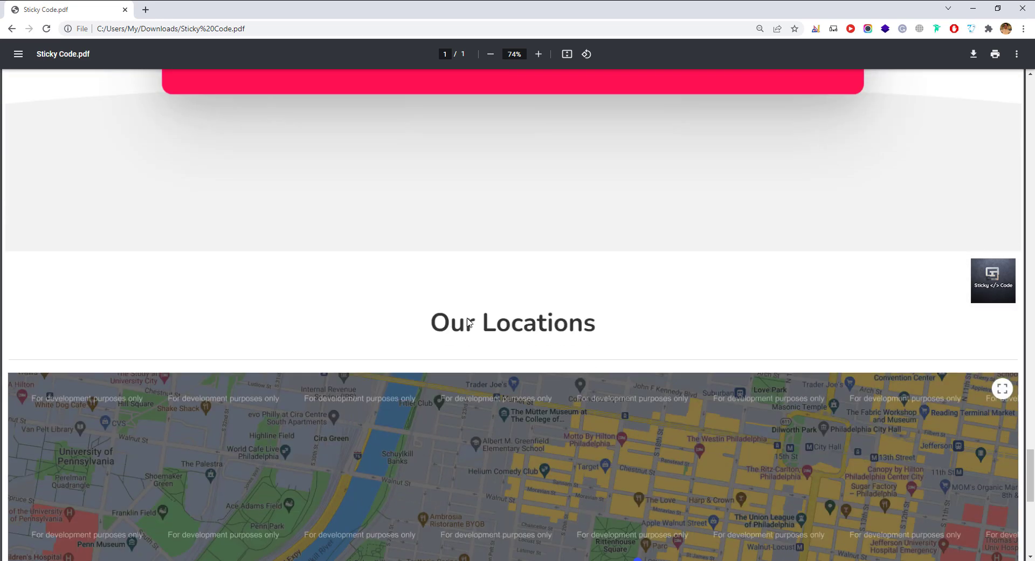
{"action": "scroll", "coordinate": [466, 319], "scroll_direction": "down", "scroll_amount": 3}
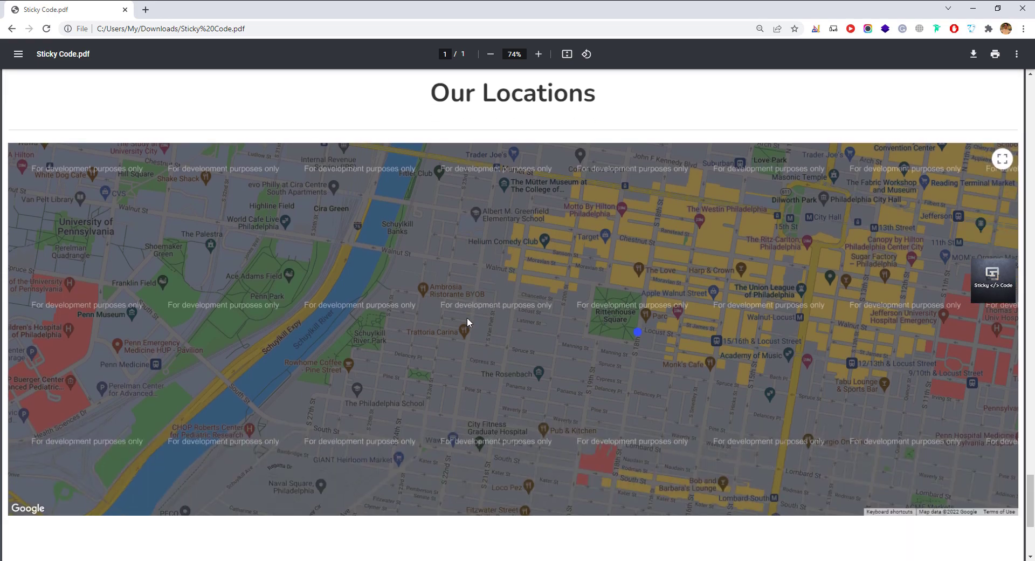
{"action": "scroll", "coordinate": [467, 322], "scroll_direction": "down", "scroll_amount": 3}
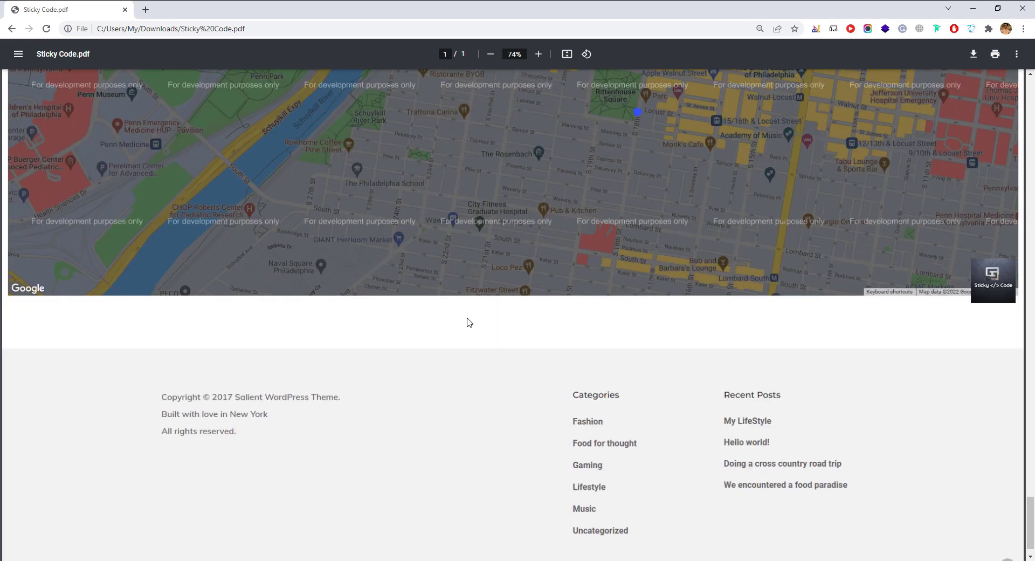
{"action": "scroll", "coordinate": [468, 319], "scroll_direction": "up", "scroll_amount": 5}
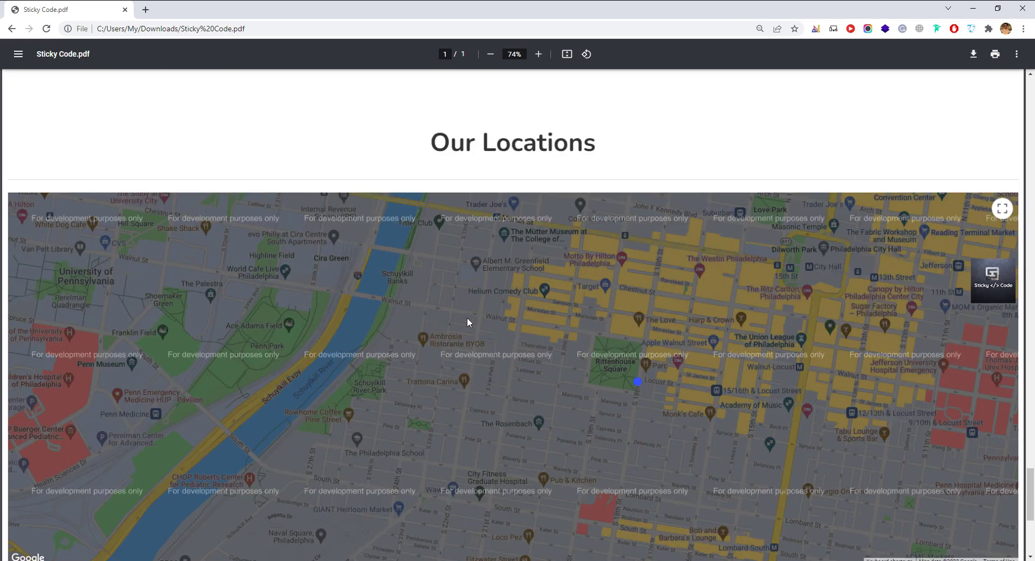
{"action": "scroll", "coordinate": [468, 322], "scroll_direction": "up", "scroll_amount": 5}
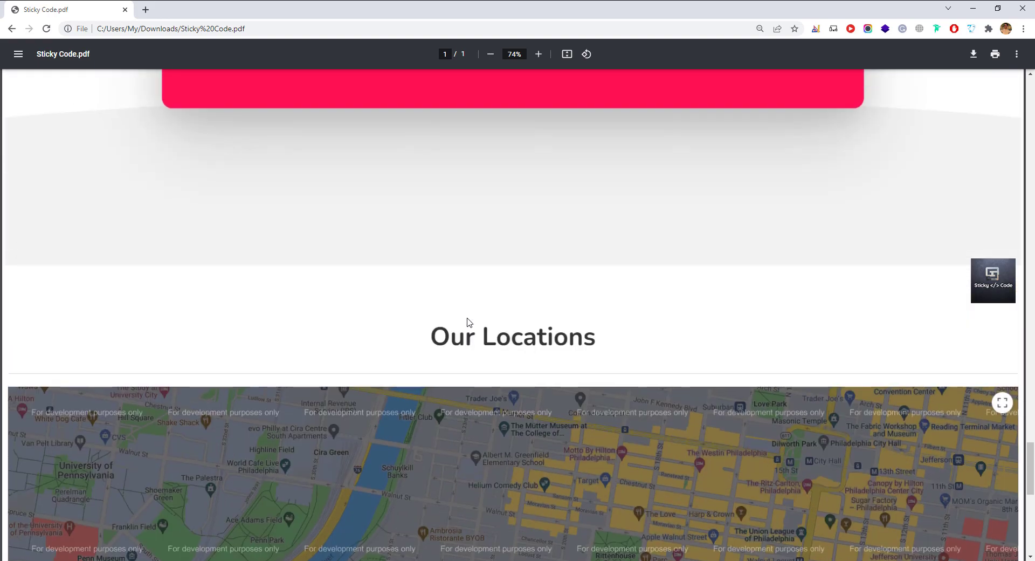
{"action": "scroll", "coordinate": [469, 322], "scroll_direction": "up", "scroll_amount": 5}
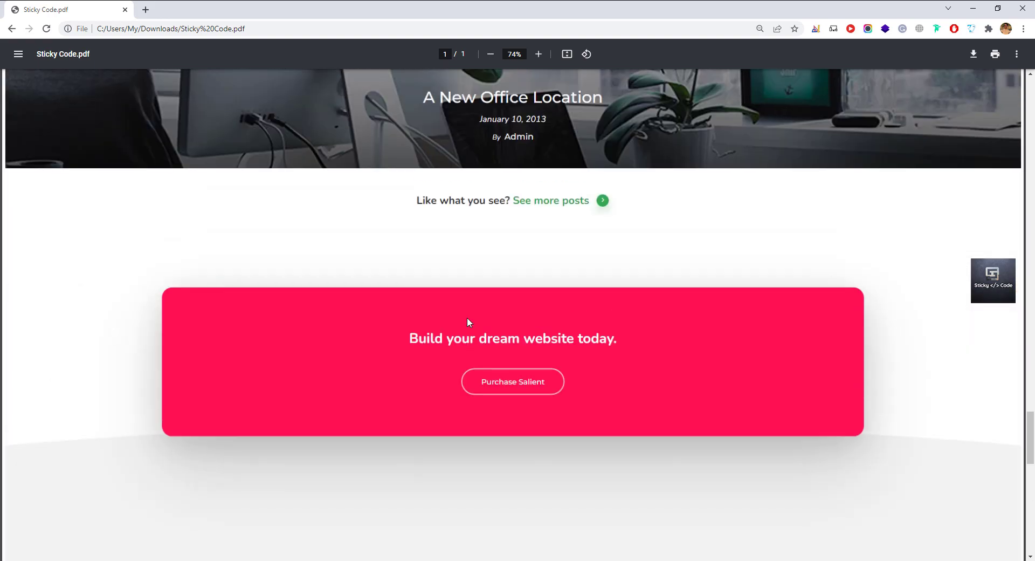
{"action": "scroll", "coordinate": [467, 321], "scroll_direction": "up", "scroll_amount": 6}
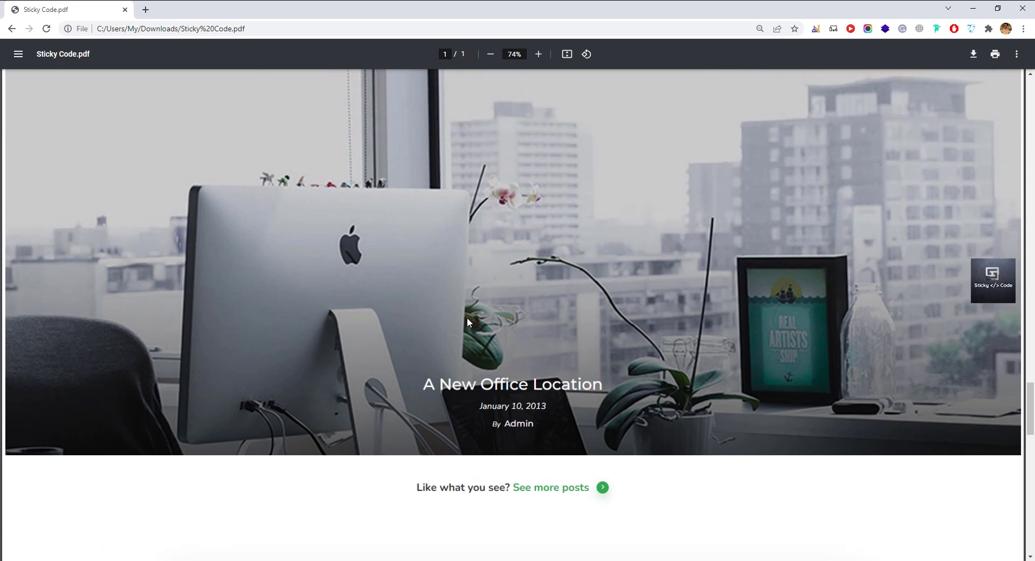
{"action": "scroll", "coordinate": [468, 322], "scroll_direction": "up", "scroll_amount": 5}
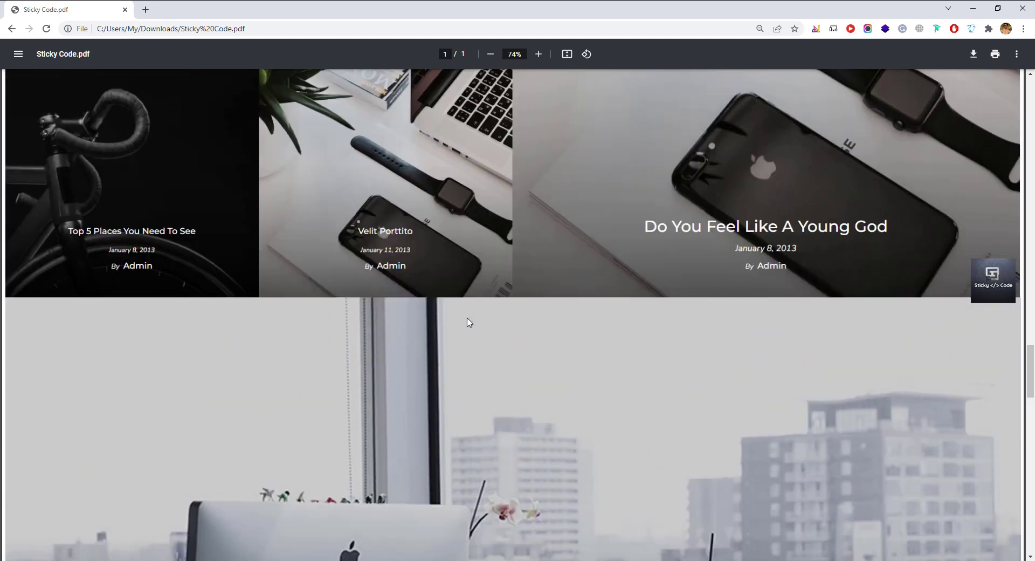
{"action": "scroll", "coordinate": [467, 322], "scroll_direction": "up", "scroll_amount": 5}
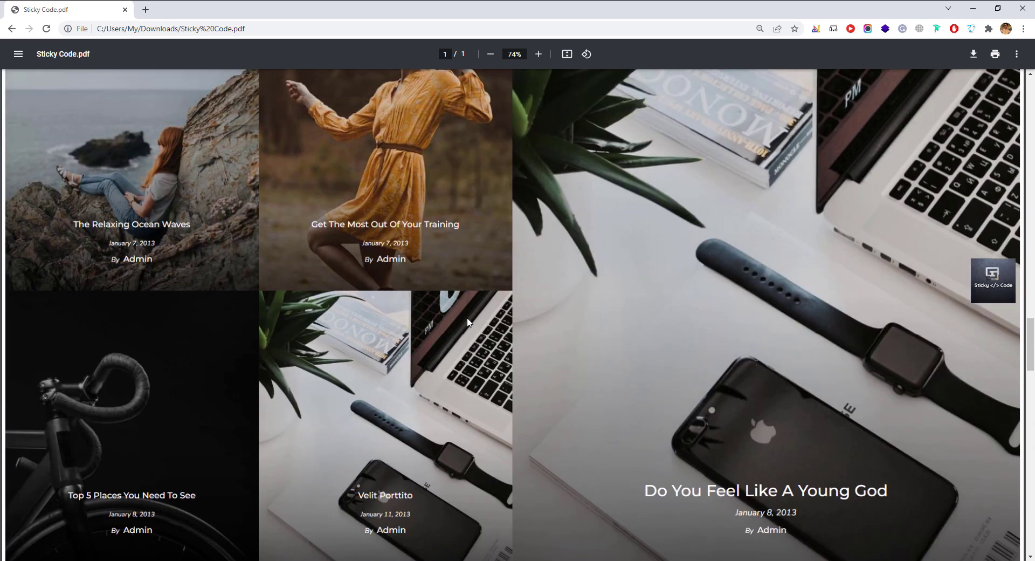
{"action": "scroll", "coordinate": [468, 322], "scroll_direction": "up", "scroll_amount": 5}
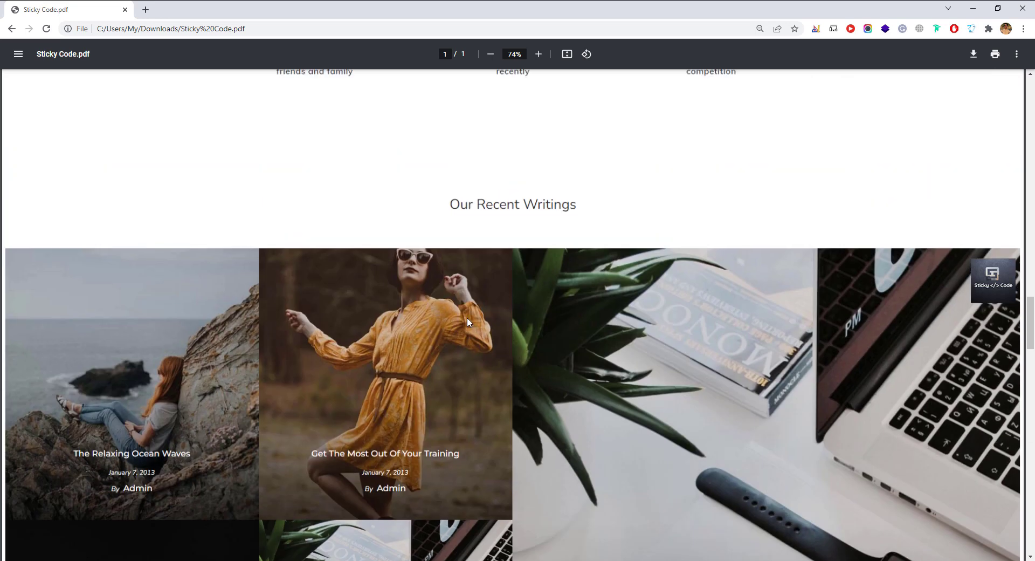
{"action": "scroll", "coordinate": [468, 322], "scroll_direction": "up", "scroll_amount": 5}
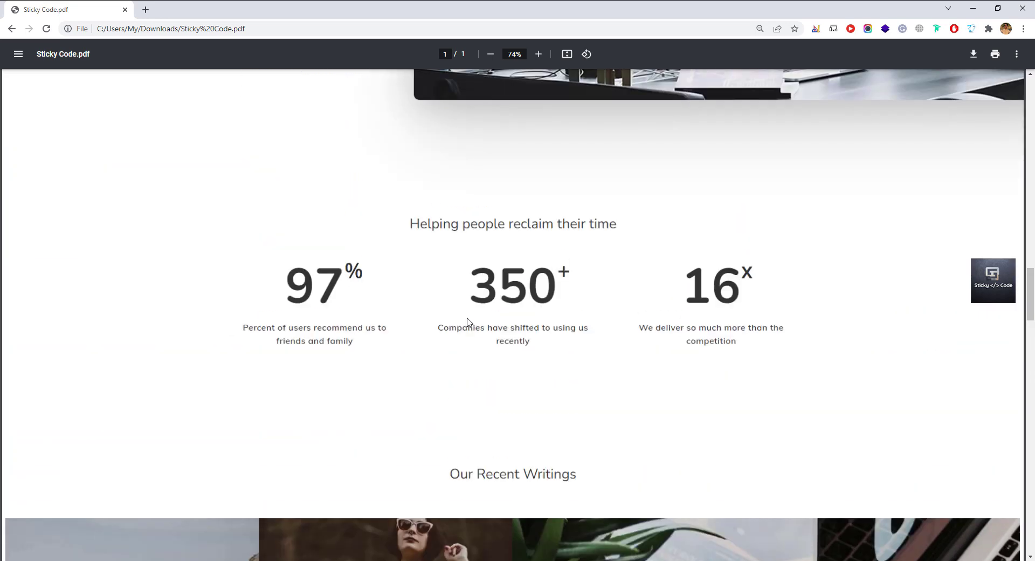
{"action": "scroll", "coordinate": [468, 322], "scroll_direction": "up", "scroll_amount": 4}
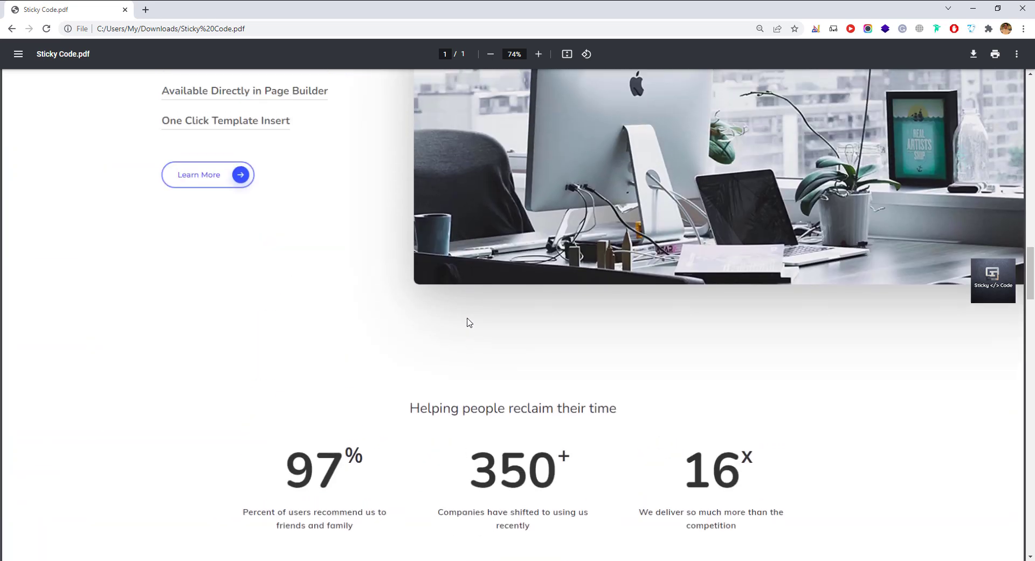
{"action": "scroll", "coordinate": [467, 322], "scroll_direction": "up", "scroll_amount": 5}
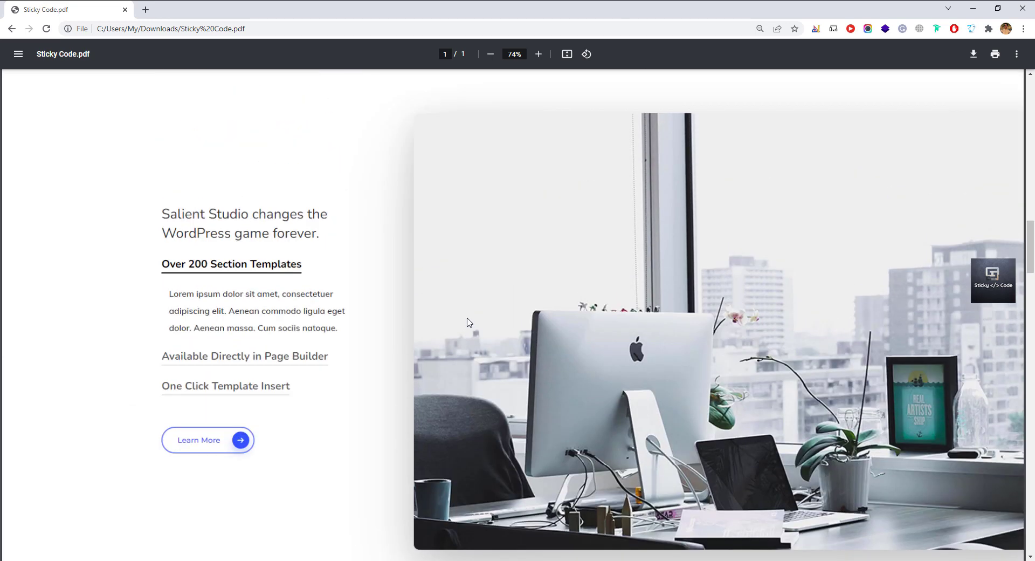
{"action": "scroll", "coordinate": [467, 322], "scroll_direction": "up", "scroll_amount": 5}
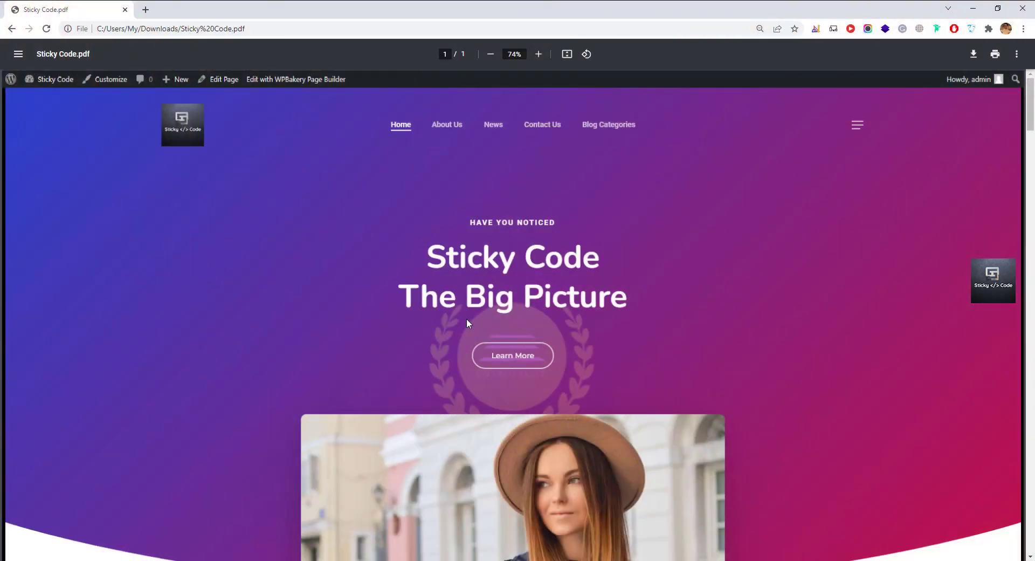
{"action": "scroll", "coordinate": [468, 323], "scroll_direction": "down", "scroll_amount": 3}
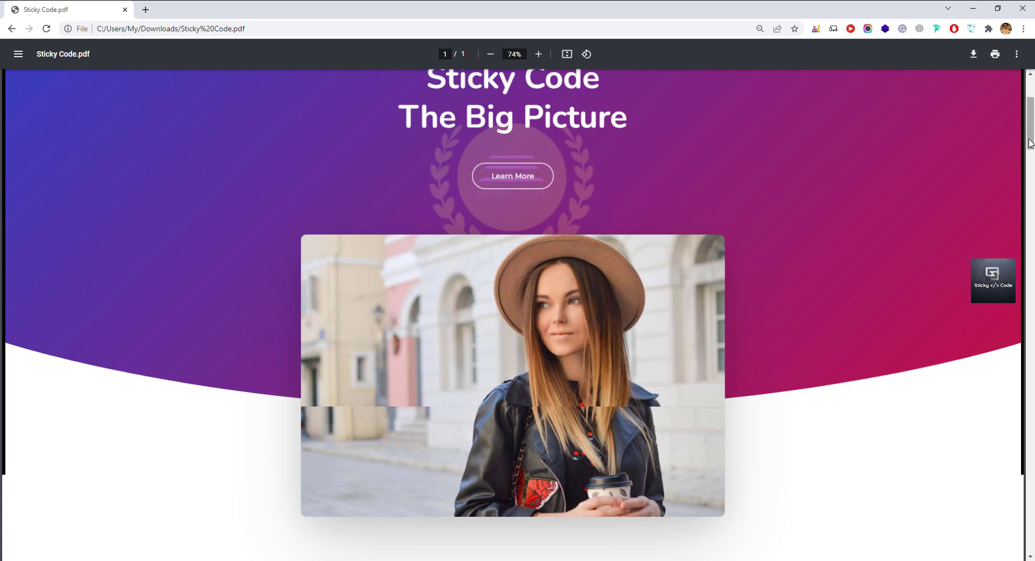
{"action": "left_click_drag", "start_coordinate": [1029, 140], "coordinate": [1030, 137]}
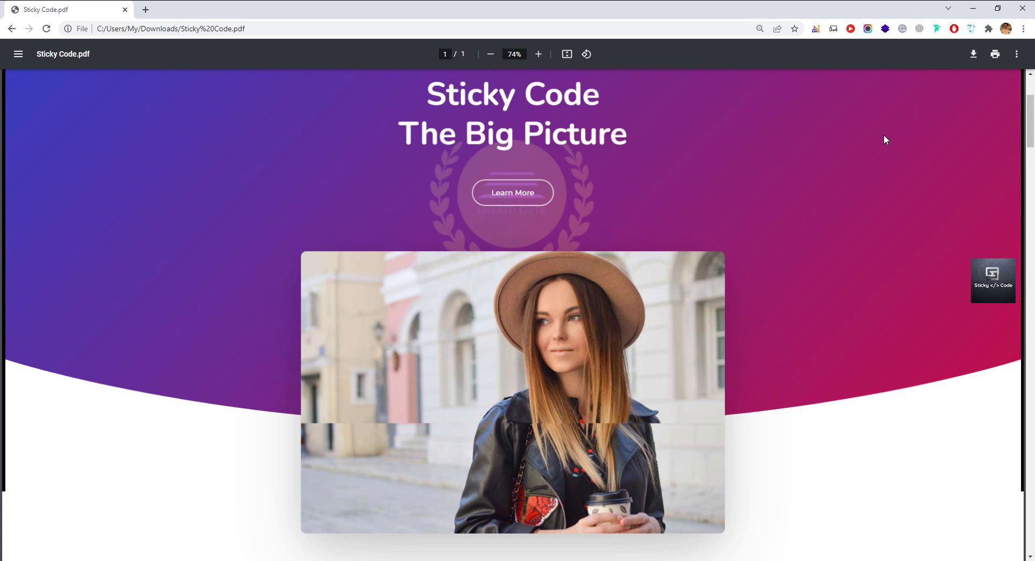
{"action": "scroll", "coordinate": [884, 136], "scroll_direction": "up", "scroll_amount": 2}
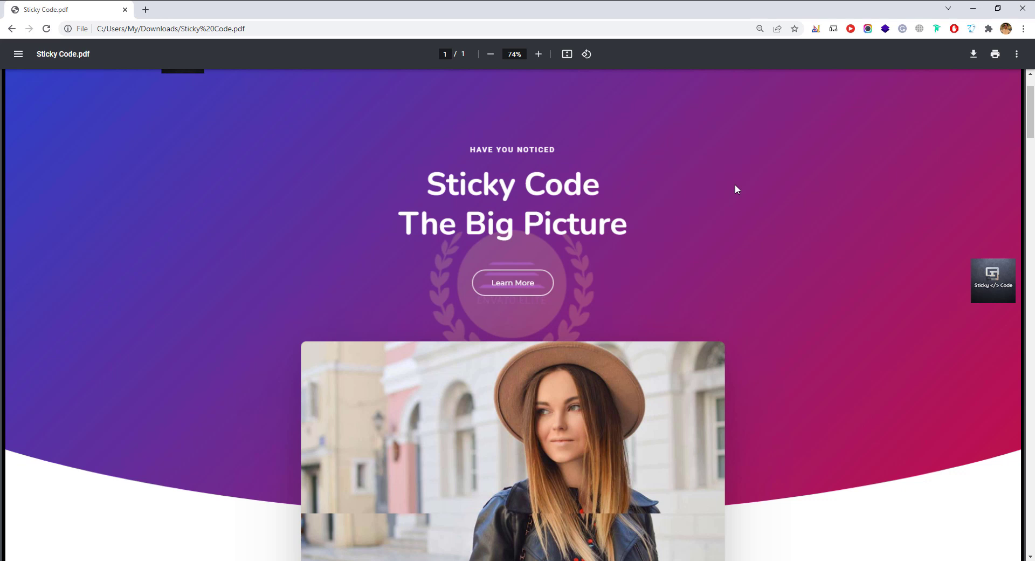
Find Laragon by searching 'lara' in the Start menu and launch it.
{"action": "key", "text": "super"}
{"action": "key", "text": "super"}
{"action": "scroll", "coordinate": [734, 185], "scroll_direction": "down", "scroll_amount": 2}
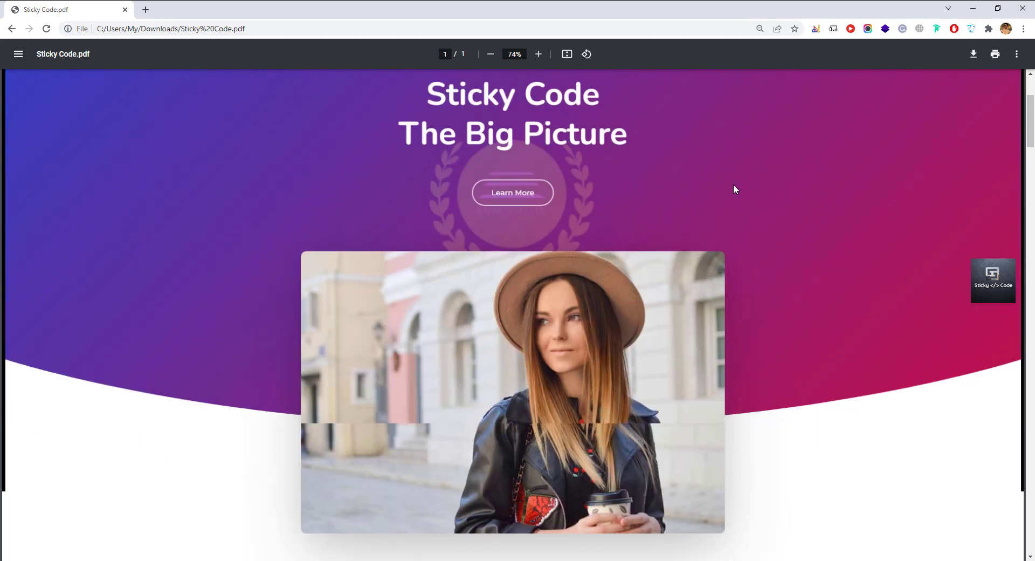
{"action": "scroll", "coordinate": [733, 187], "scroll_direction": "up", "scroll_amount": 2}
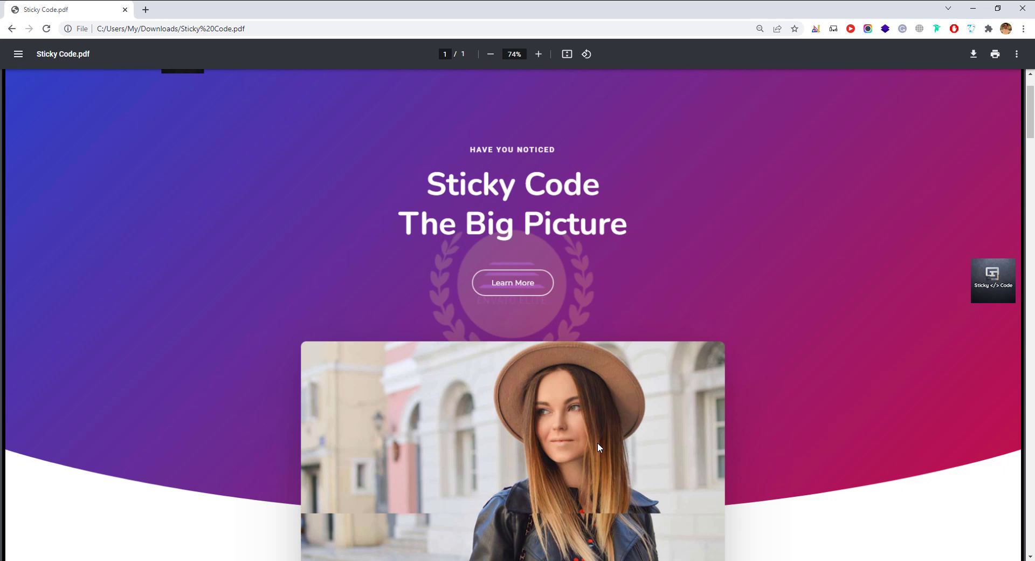
{"action": "key", "text": "super"}
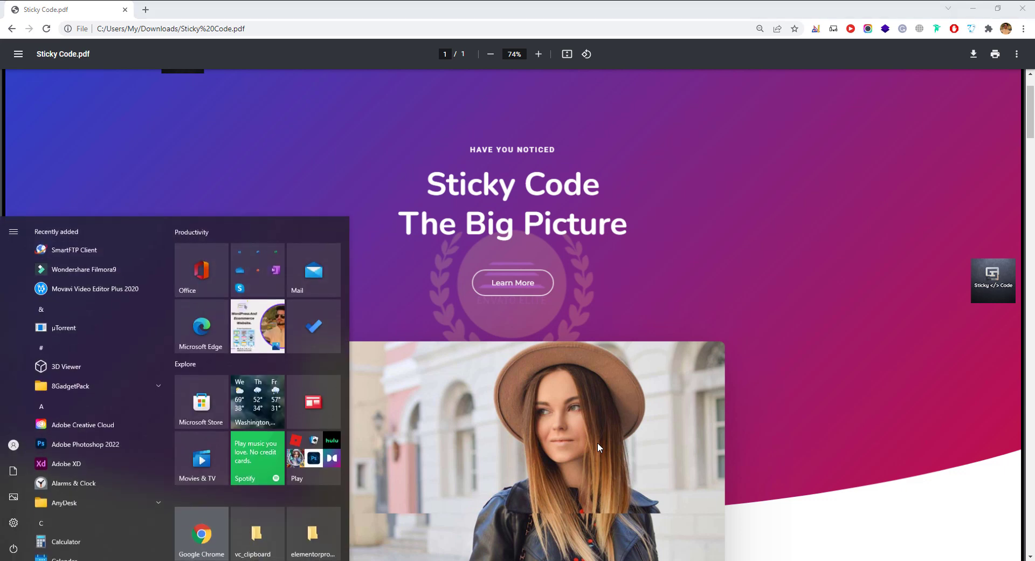
{"action": "type", "text": "lara"}
{"action": "key", "text": "Return"}
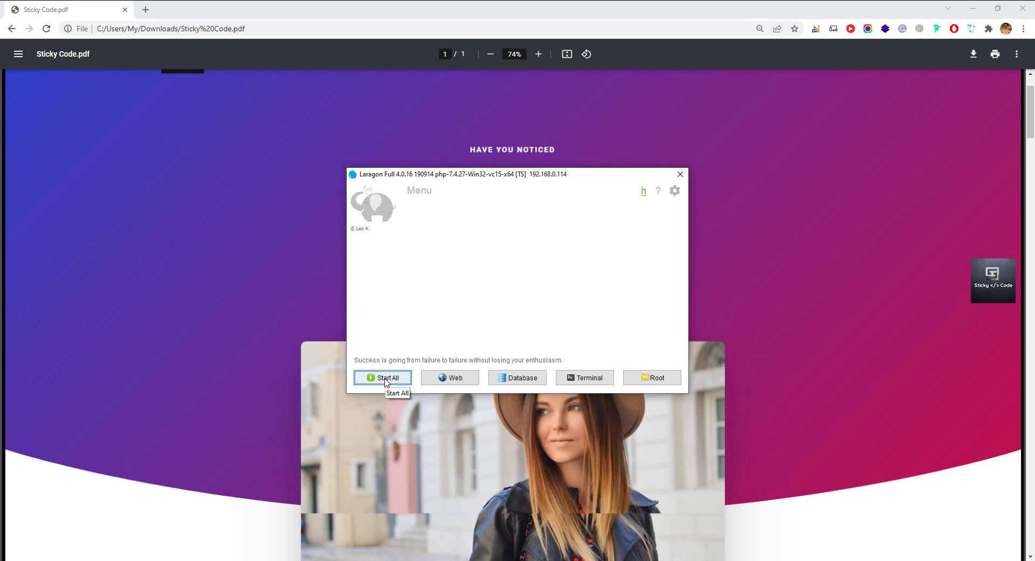
Start all Laragon services (Apache and MySQL) and open Menu > Quick app.
{"action": "left_click", "coordinate": [378, 381]}
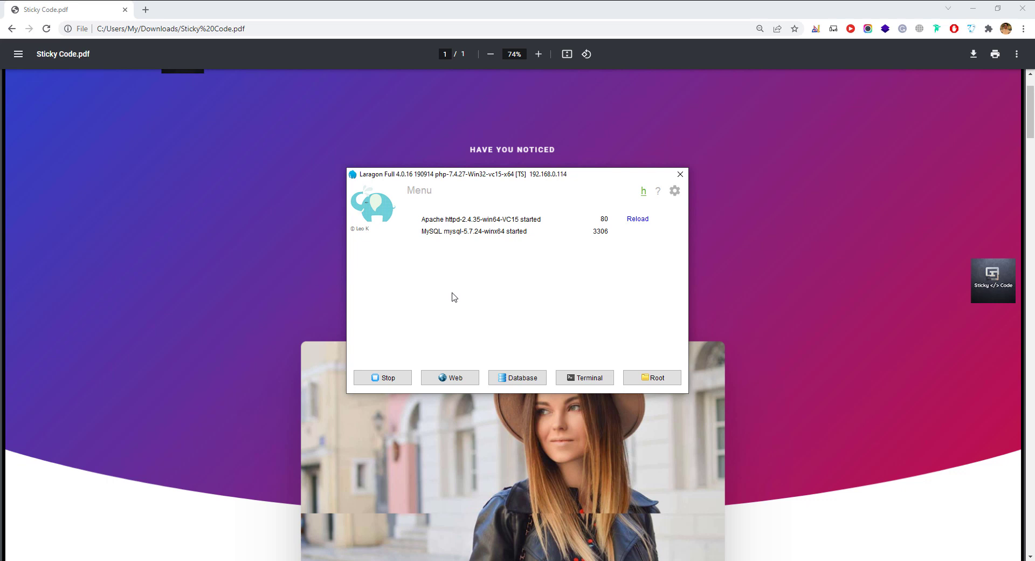
{"action": "left_click", "coordinate": [426, 196]}
{"action": "mouse_move", "coordinate": [463, 227]}
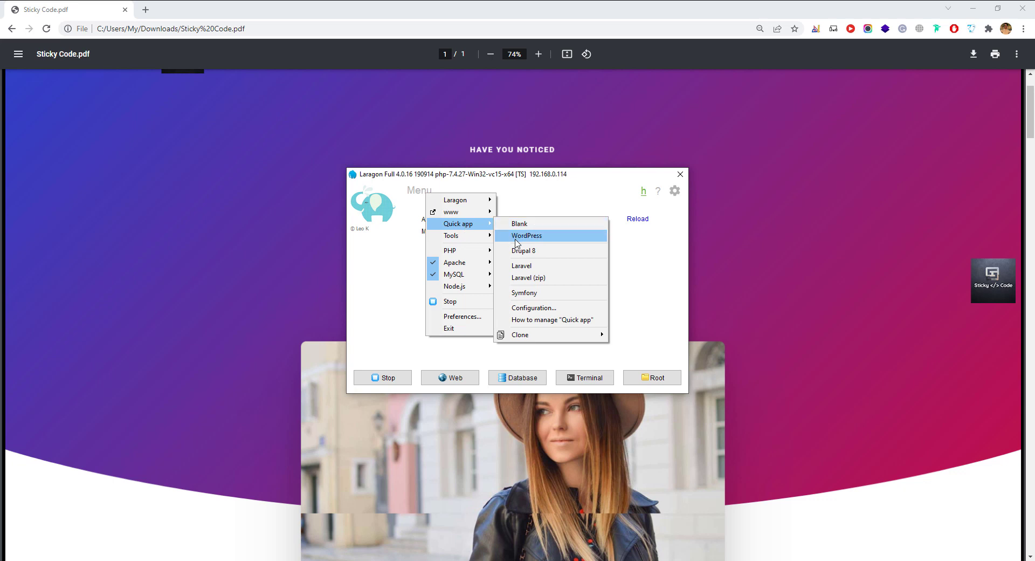
Create a WordPress quick app with the project name stickycode.
{"action": "left_click", "coordinate": [535, 240]}
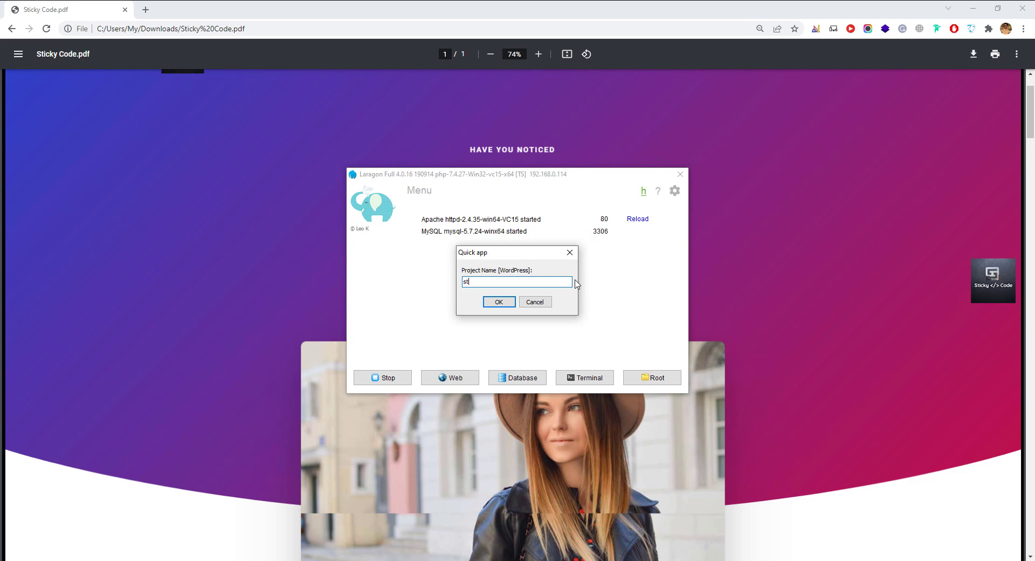
{"action": "type", "text": "stikcy"}
{"action": "key", "text": "BackSpace"}
{"action": "key", "text": "BackSpace"}
{"action": "key", "text": "BackSpace"}
{"action": "type", "text": "ckycode"}
{"action": "left_click", "coordinate": [499, 302]}
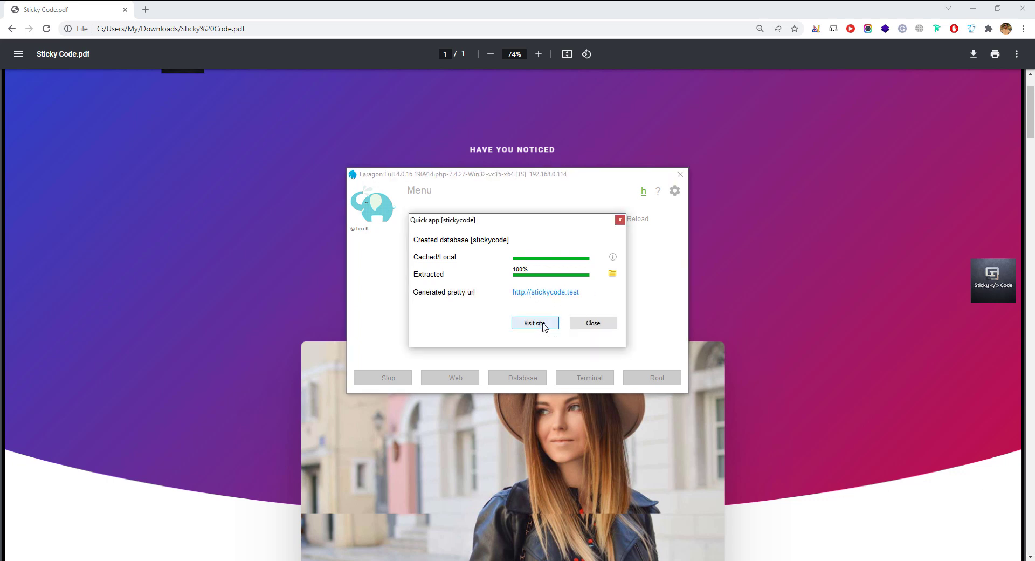
Visit the new stickycode.test site, then return to the Sticky Code.pdf tab.
{"action": "left_click", "coordinate": [543, 323]}
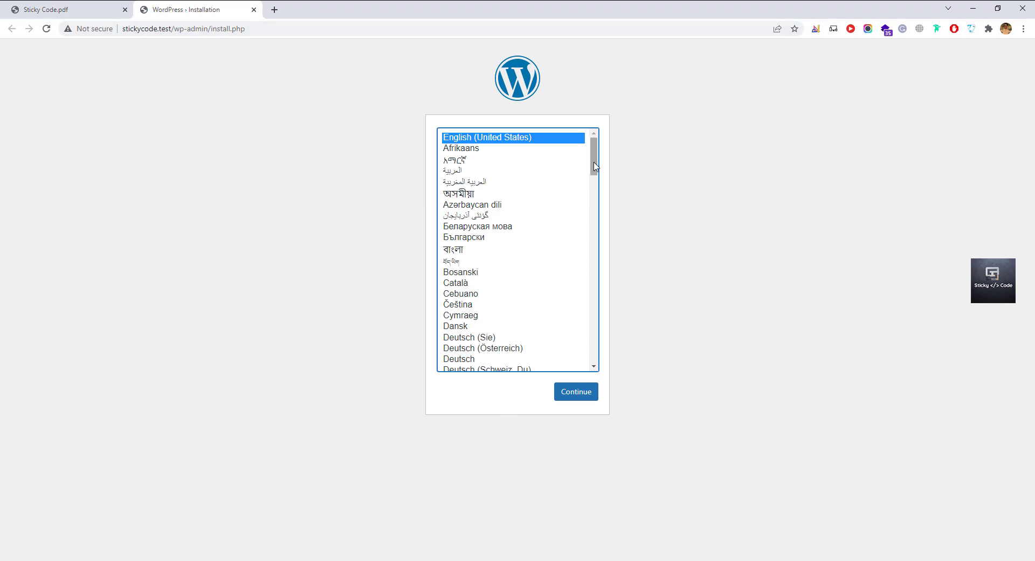
{"action": "left_click_drag", "start_coordinate": [595, 166], "coordinate": [598, 146]}
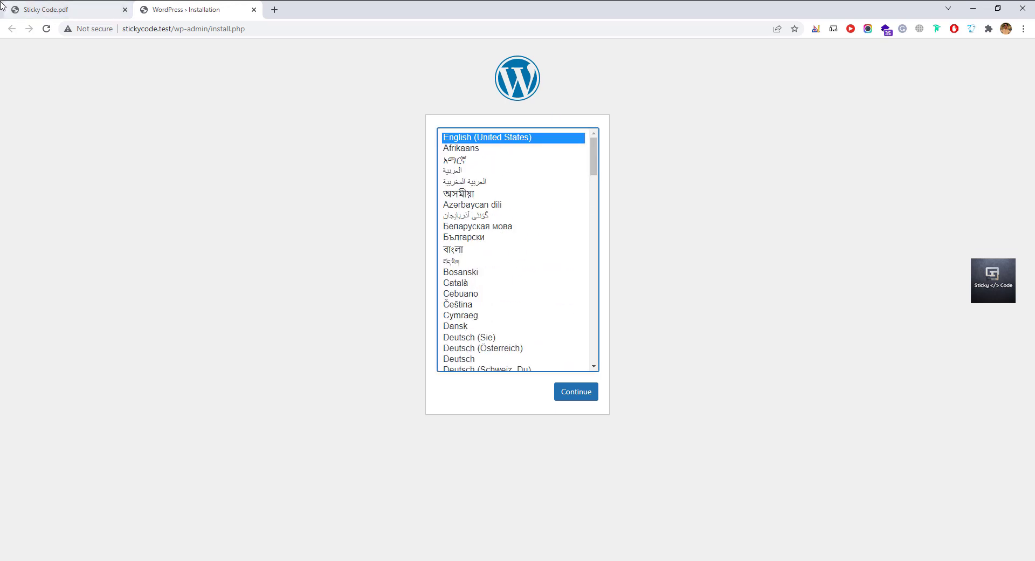
{"action": "left_click", "coordinate": [37, 10]}
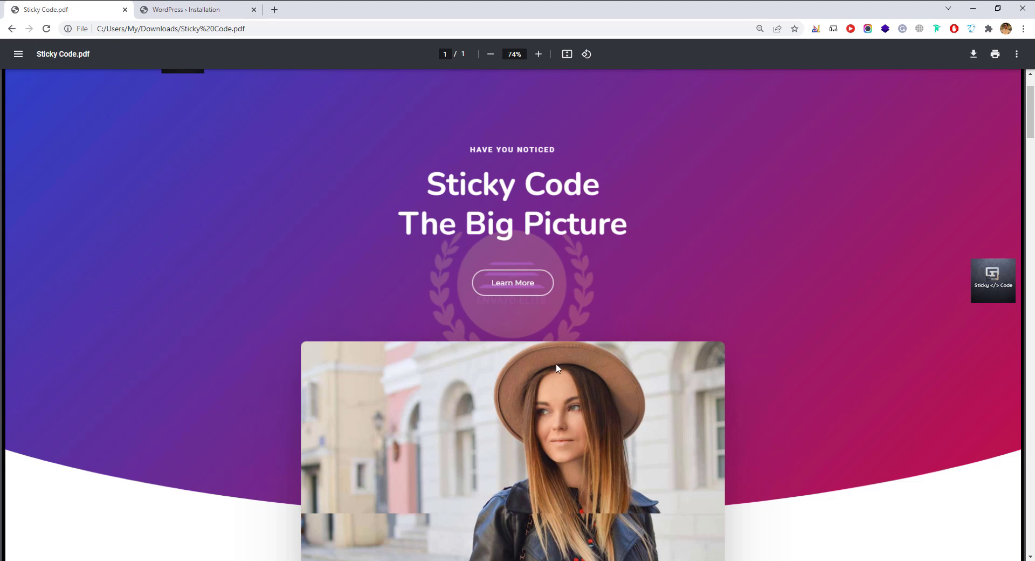
Scroll the Sticky Code PDF to its footer and back, then return to the installer tab.
{"action": "scroll", "coordinate": [442, 383], "scroll_direction": "up", "scroll_amount": 2}
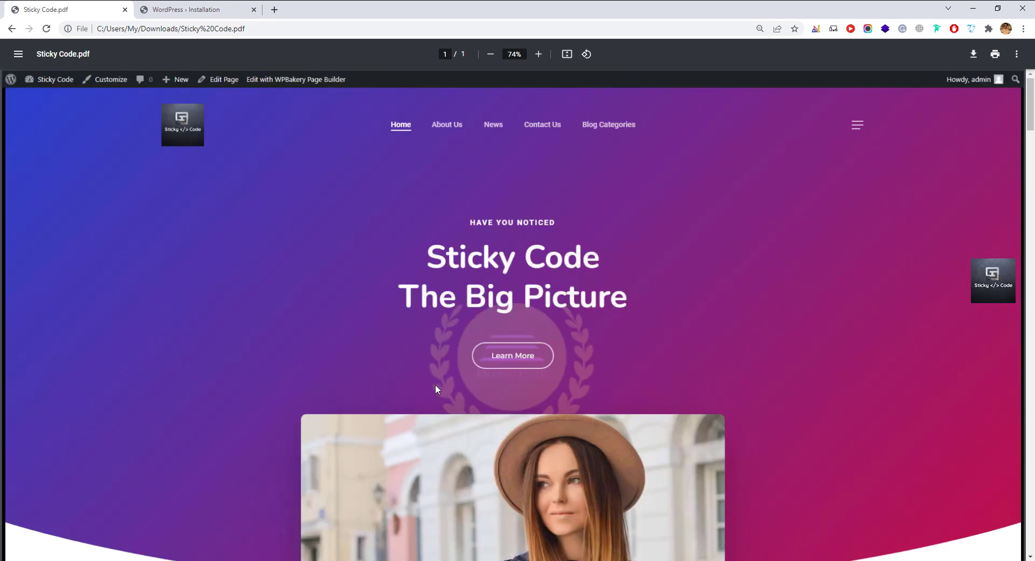
{"action": "scroll", "coordinate": [435, 386], "scroll_direction": "down", "scroll_amount": 3}
{"action": "scroll", "coordinate": [420, 392], "scroll_direction": "down", "scroll_amount": 6}
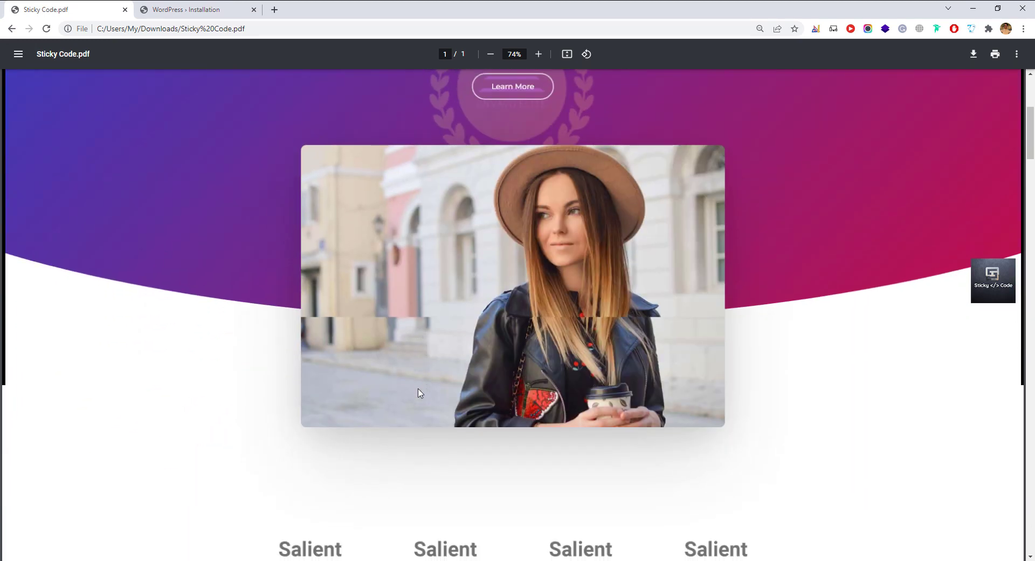
{"action": "scroll", "coordinate": [421, 392], "scroll_direction": "down", "scroll_amount": 6}
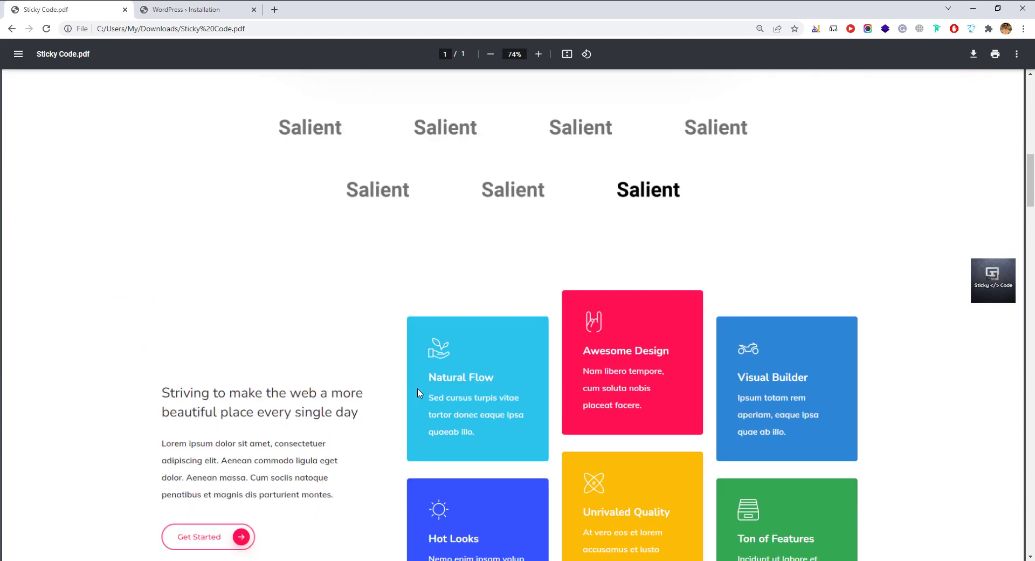
{"action": "scroll", "coordinate": [414, 402], "scroll_direction": "down", "scroll_amount": 3}
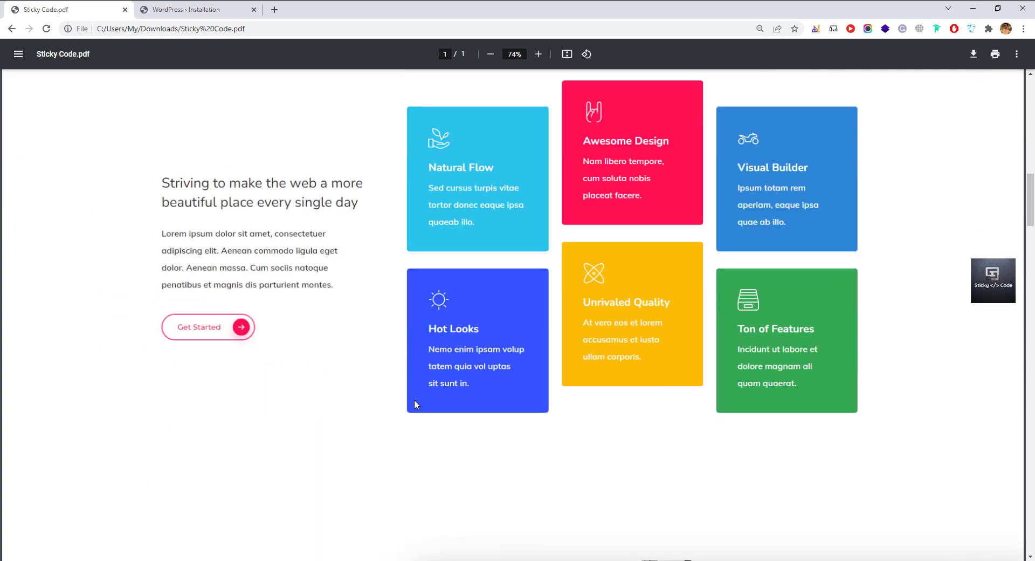
{"action": "scroll", "coordinate": [415, 406], "scroll_direction": "down", "scroll_amount": 10}
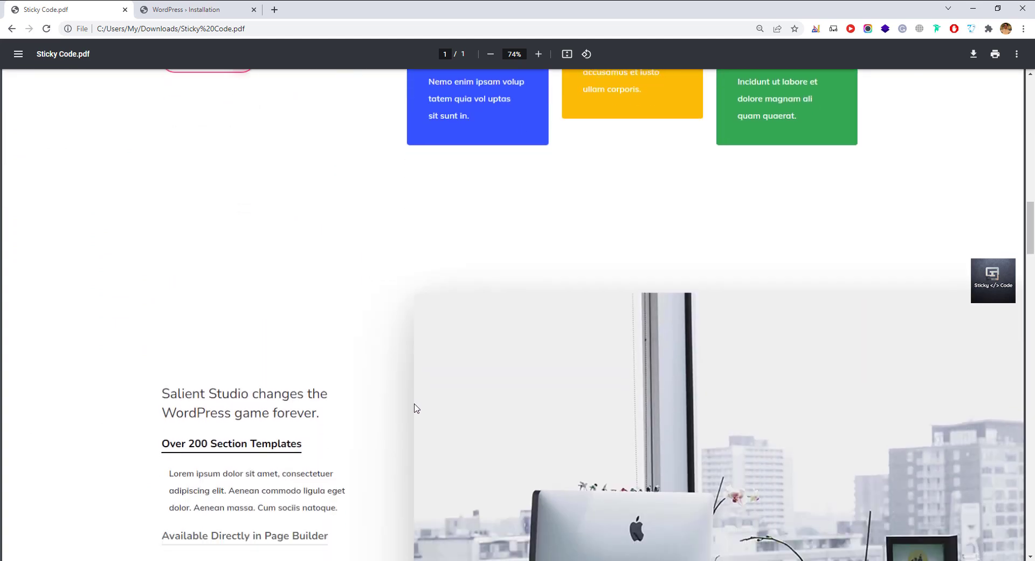
{"action": "scroll", "coordinate": [414, 417], "scroll_direction": "down", "scroll_amount": 13}
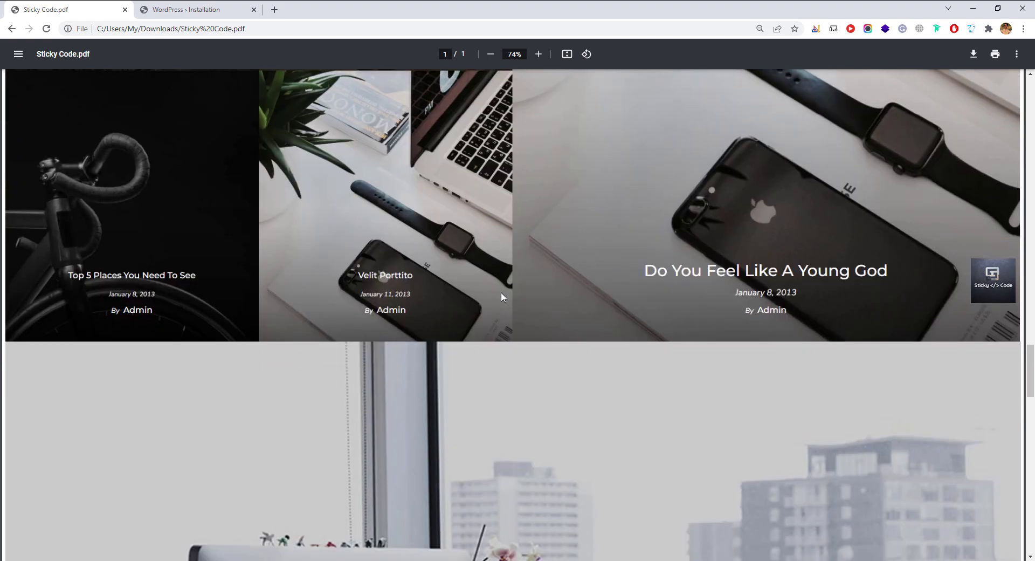
{"action": "scroll", "coordinate": [500, 294], "scroll_direction": "down", "scroll_amount": 7}
{"action": "scroll", "coordinate": [490, 313], "scroll_direction": "down", "scroll_amount": 8}
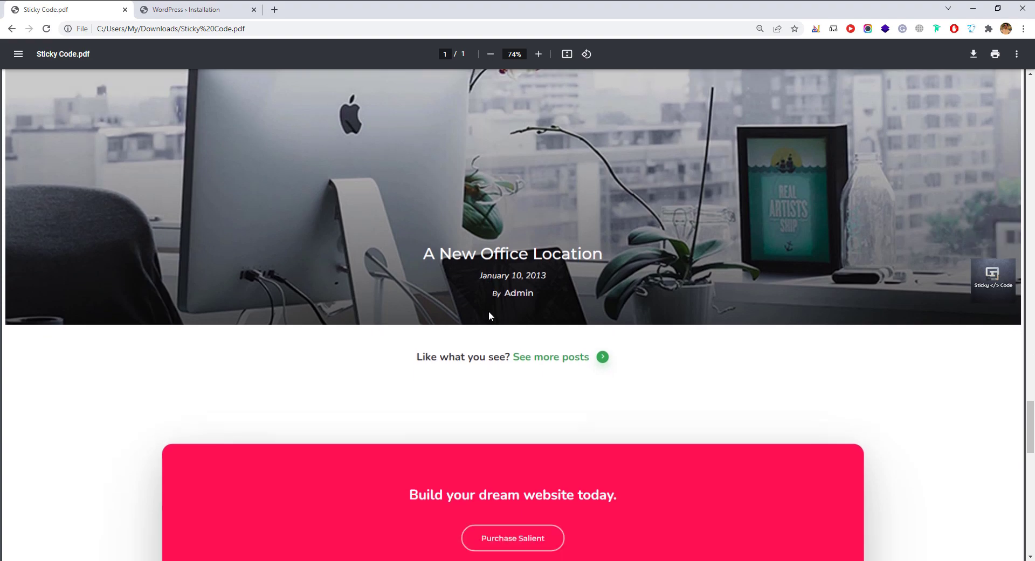
{"action": "scroll", "coordinate": [490, 316], "scroll_direction": "down", "scroll_amount": 9}
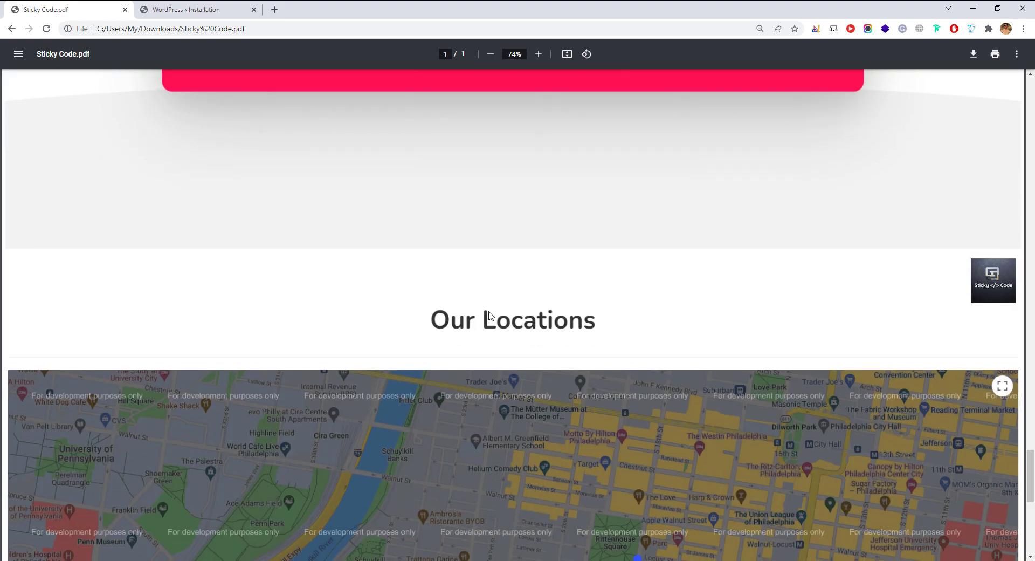
{"action": "scroll", "coordinate": [490, 315], "scroll_direction": "up", "scroll_amount": 15}
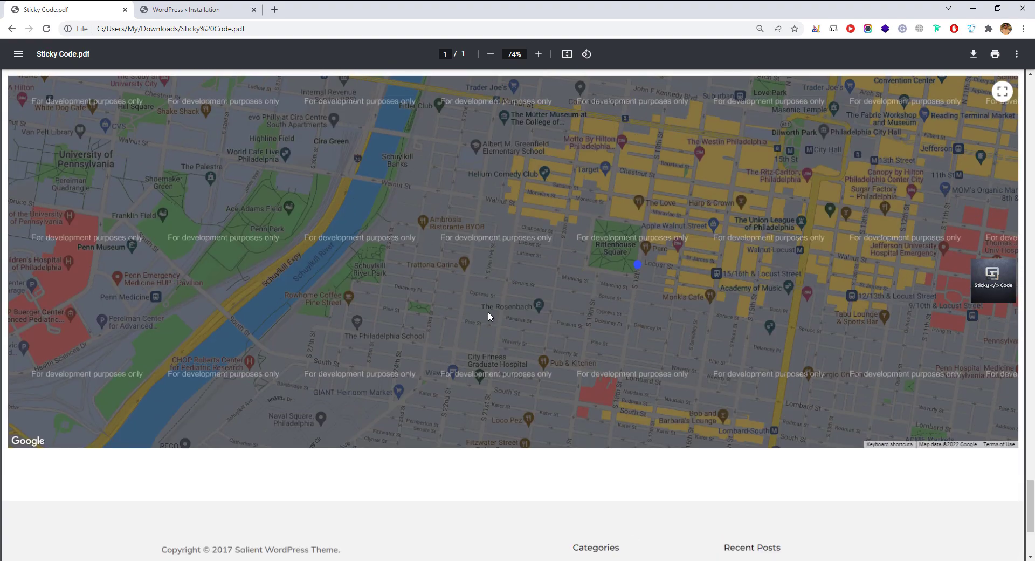
{"action": "scroll", "coordinate": [488, 312], "scroll_direction": "up", "scroll_amount": 8}
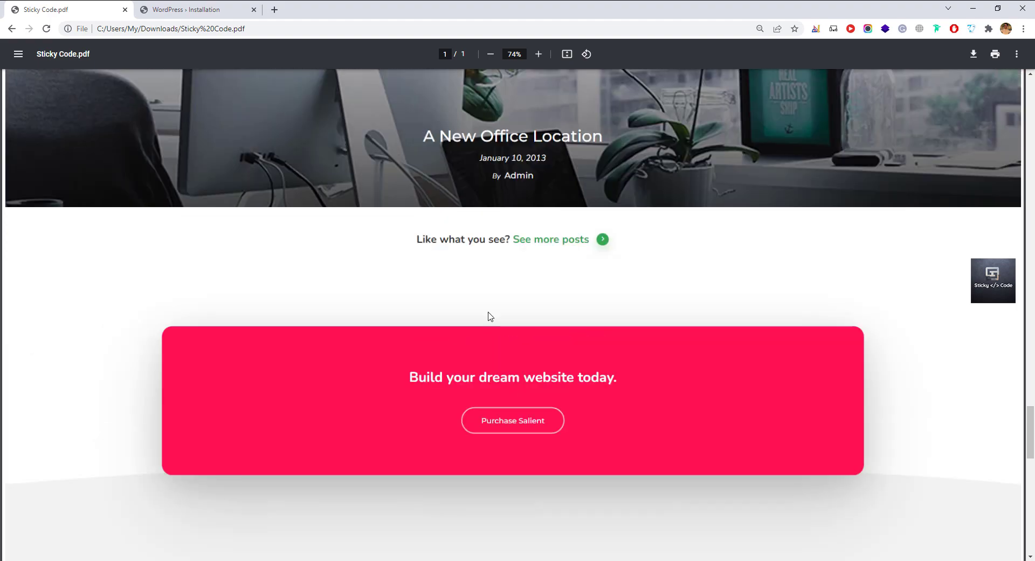
{"action": "scroll", "coordinate": [488, 316], "scroll_direction": "up", "scroll_amount": 12}
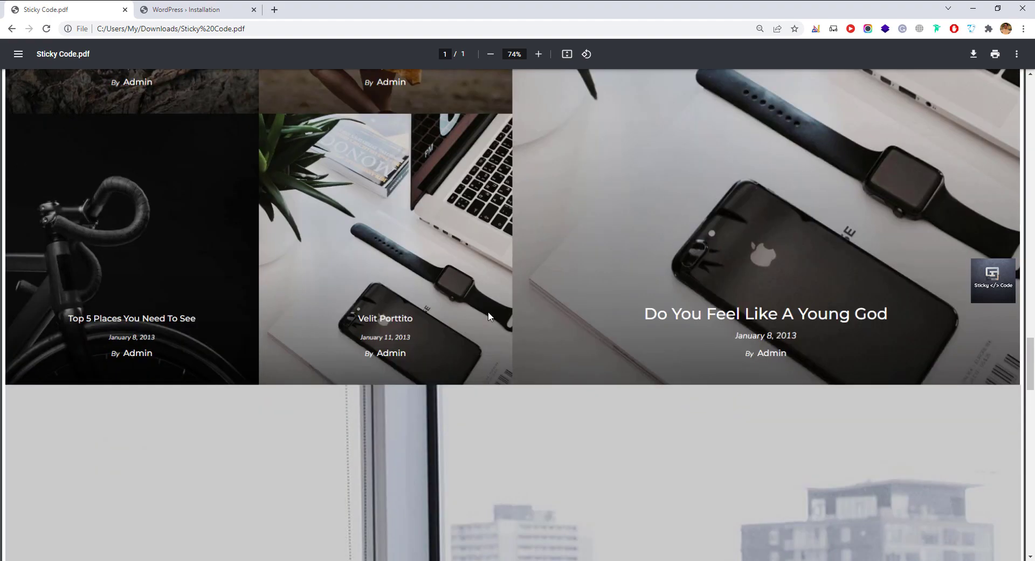
{"action": "scroll", "coordinate": [488, 316], "scroll_direction": "up", "scroll_amount": 12}
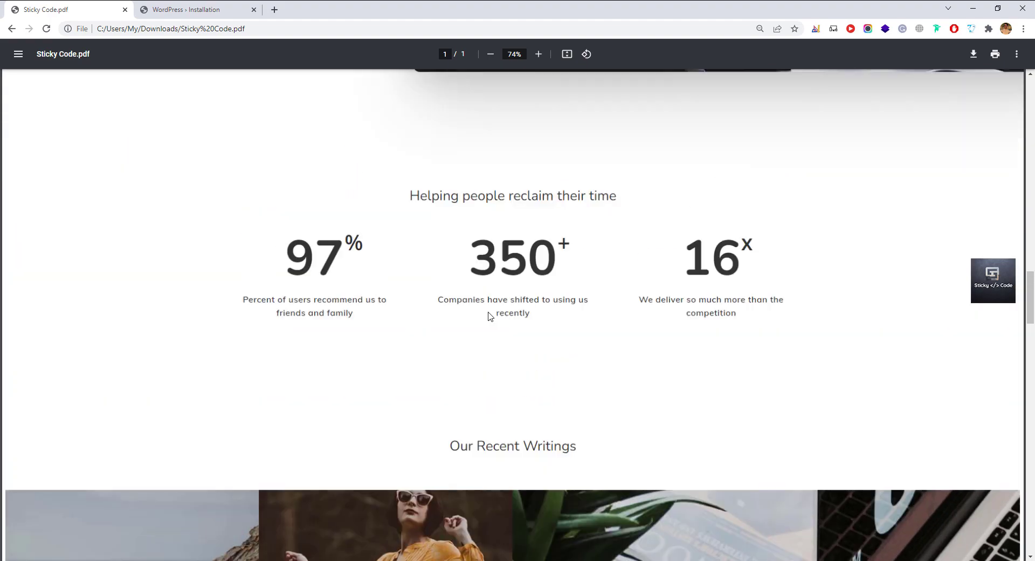
{"action": "scroll", "coordinate": [488, 312], "scroll_direction": "up", "scroll_amount": 12}
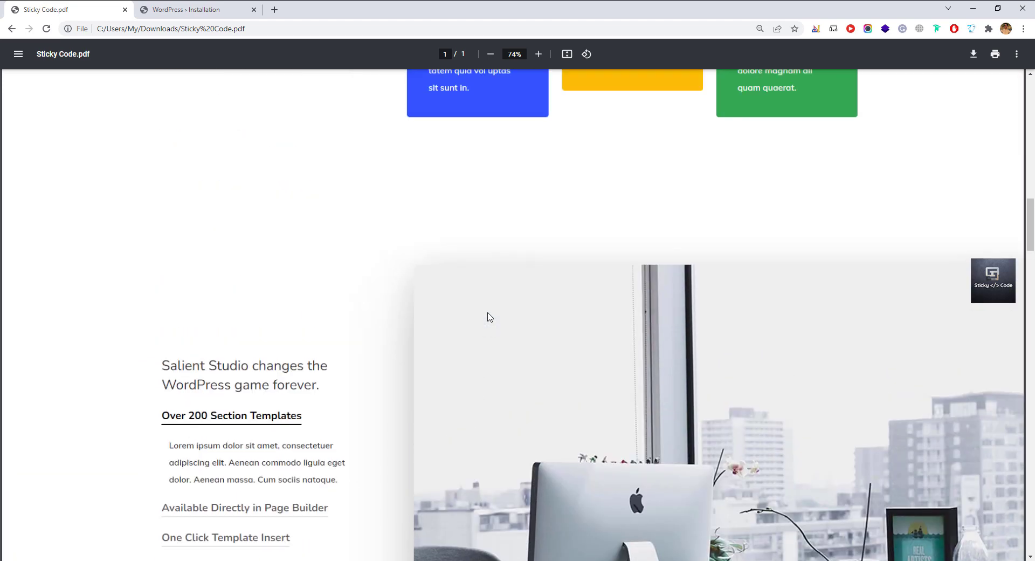
{"action": "scroll", "coordinate": [493, 281], "scroll_direction": "up", "scroll_amount": 3}
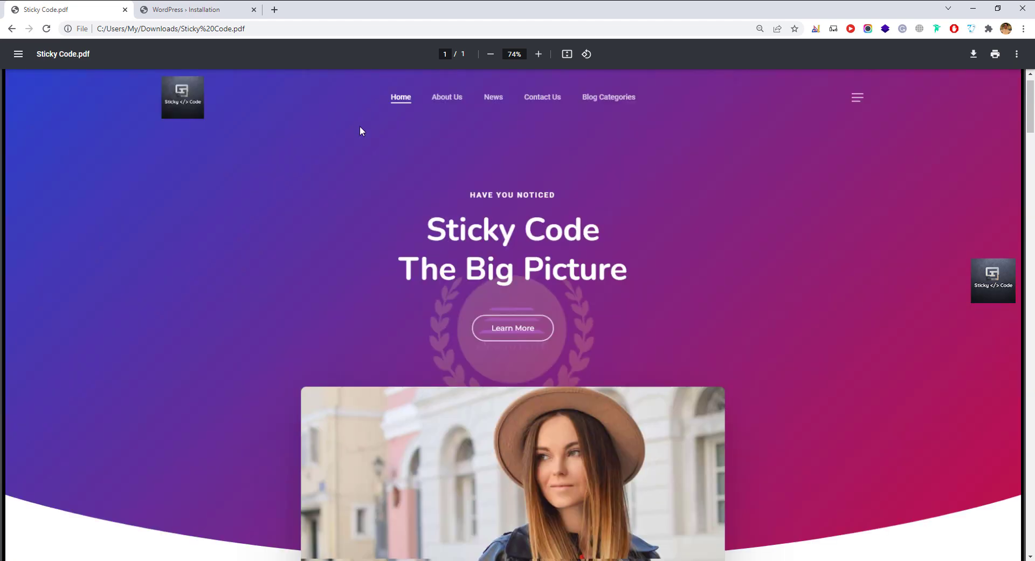
{"action": "left_click", "coordinate": [188, 10]}
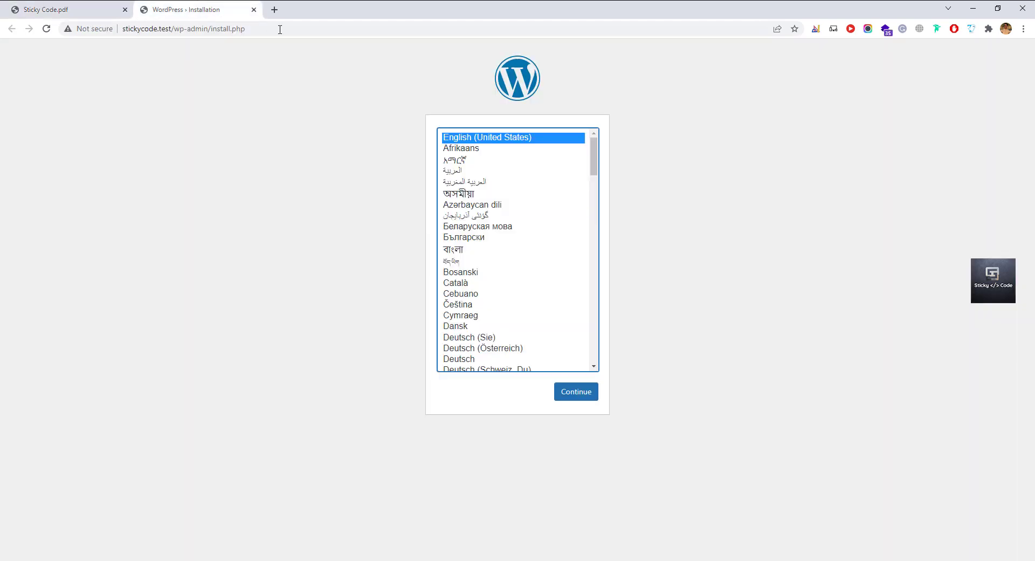
Open Laragon's D:\laragon\www root folder in File Explorer using its Root button.
{"action": "left_click", "coordinate": [716, 236]}
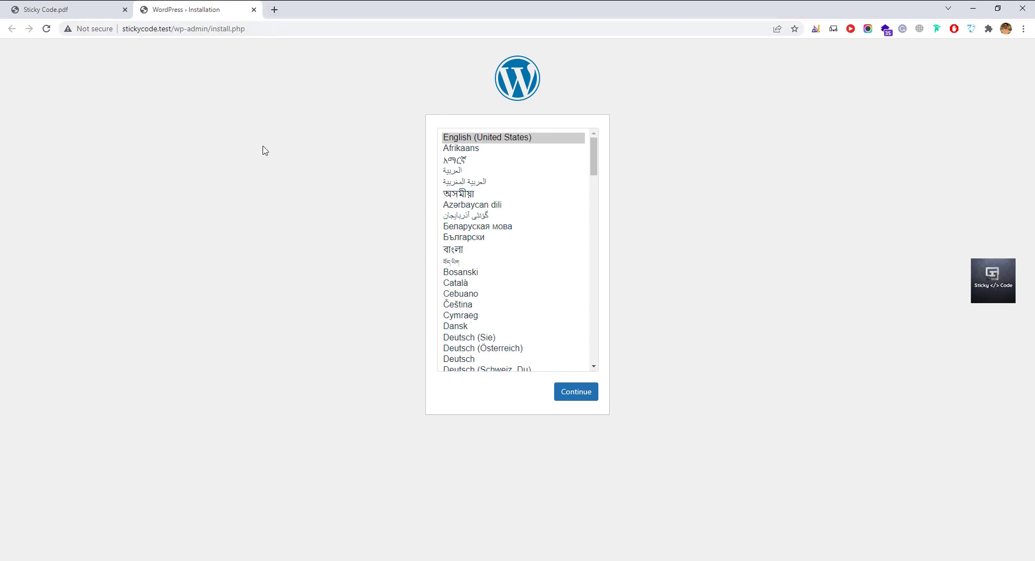
{"action": "key", "text": "alt+Tab"}
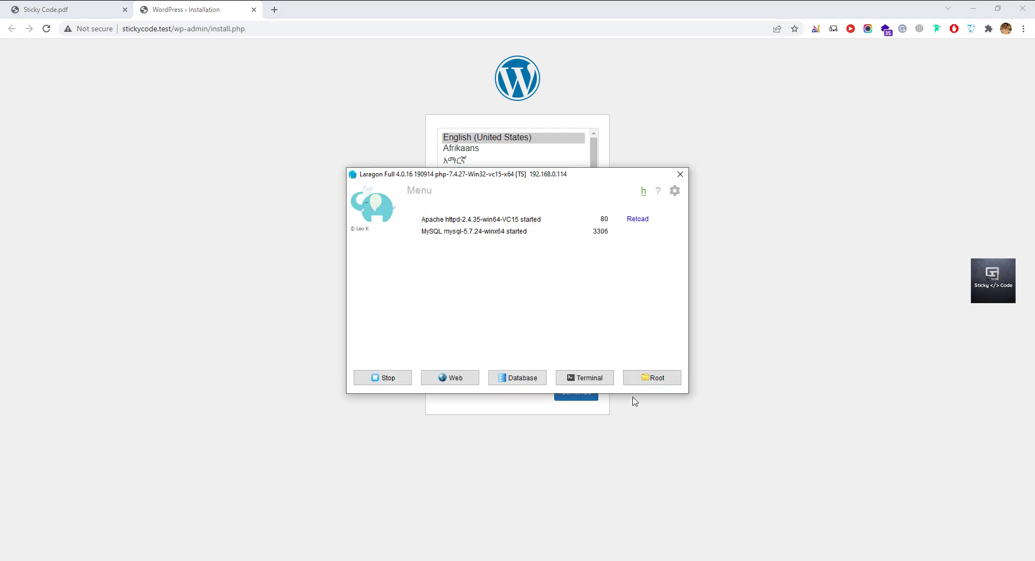
{"action": "left_click", "coordinate": [641, 382]}
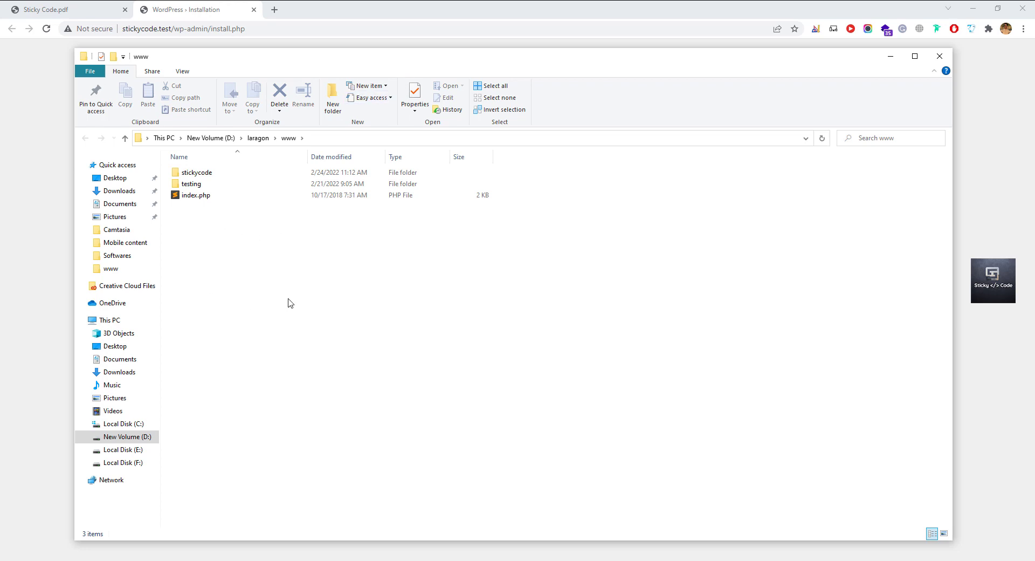
Create a new folder in laragon\www and name it myfirstwebsite.
{"action": "key", "text": "ctrl+shift+n"}
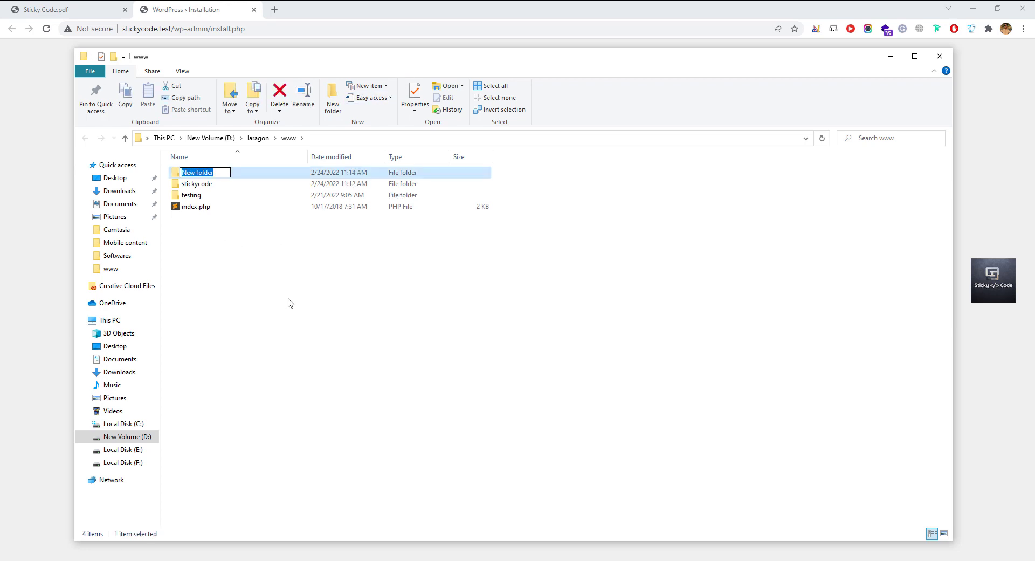
{"action": "type", "text": "testing"}
{"action": "key", "text": "Return"}
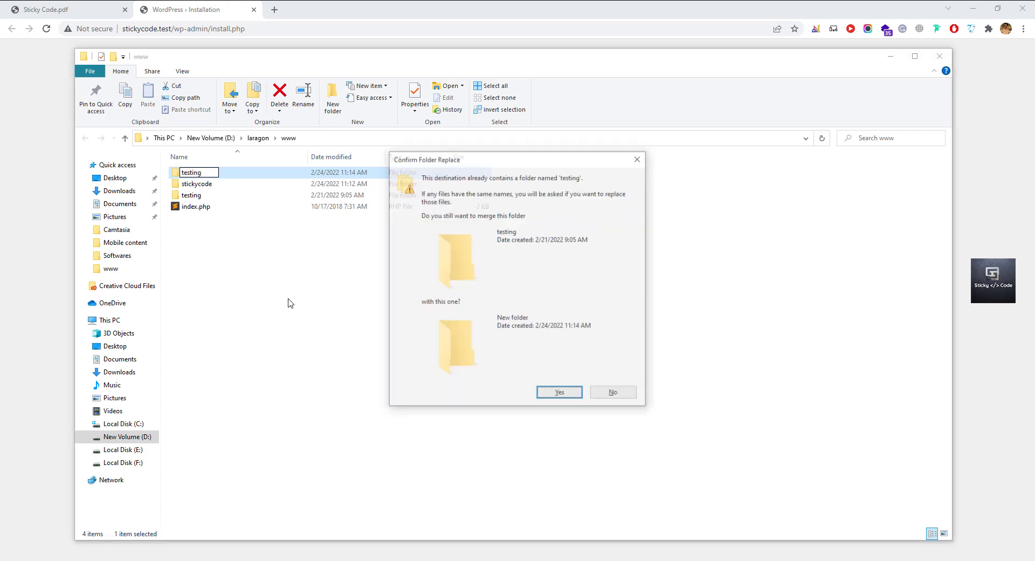
{"action": "key", "text": "Escape"}
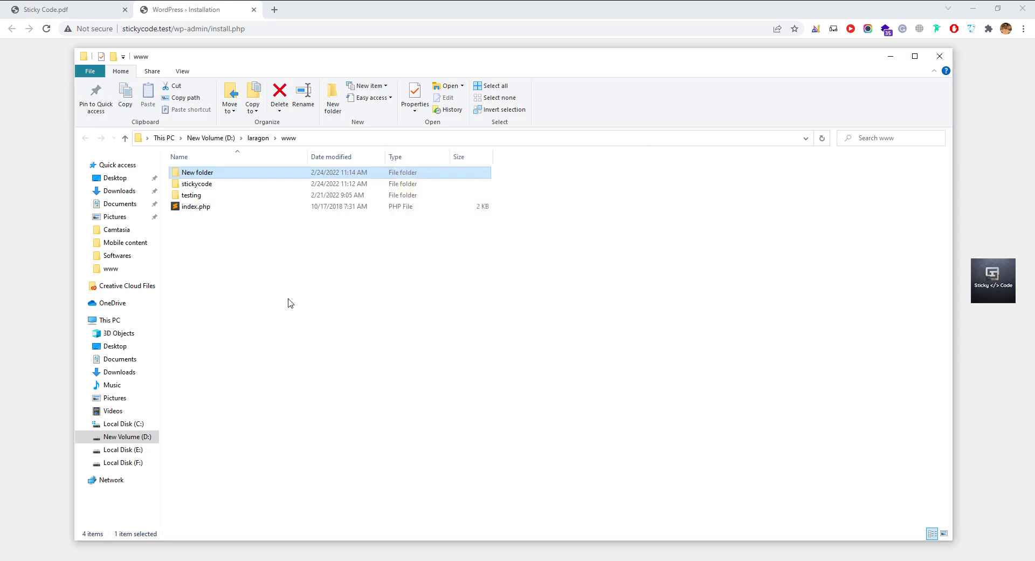
{"action": "key", "text": "F2"}
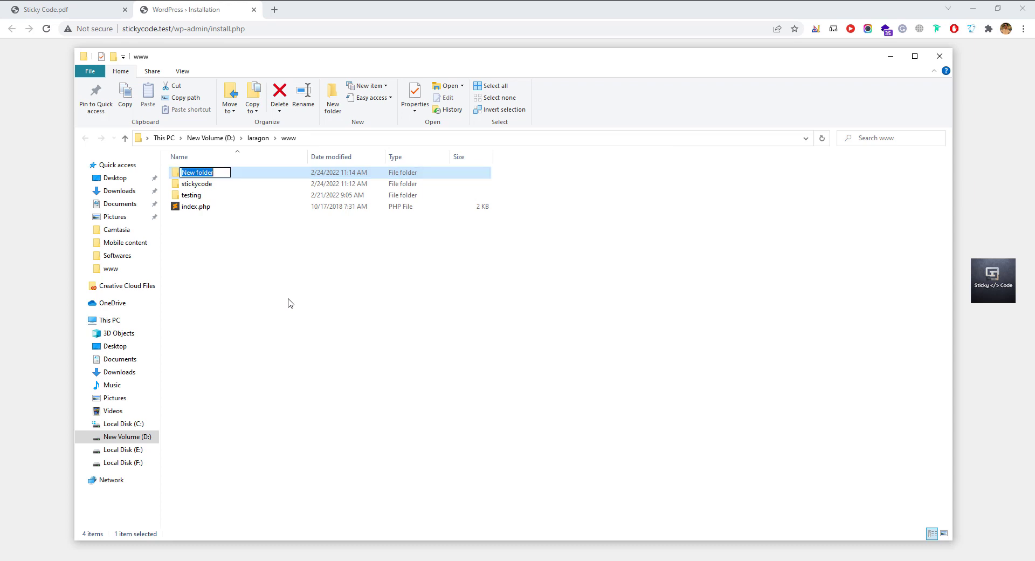
{"action": "type", "text": "myfirstwebsite"}
{"action": "key", "text": "Return"}
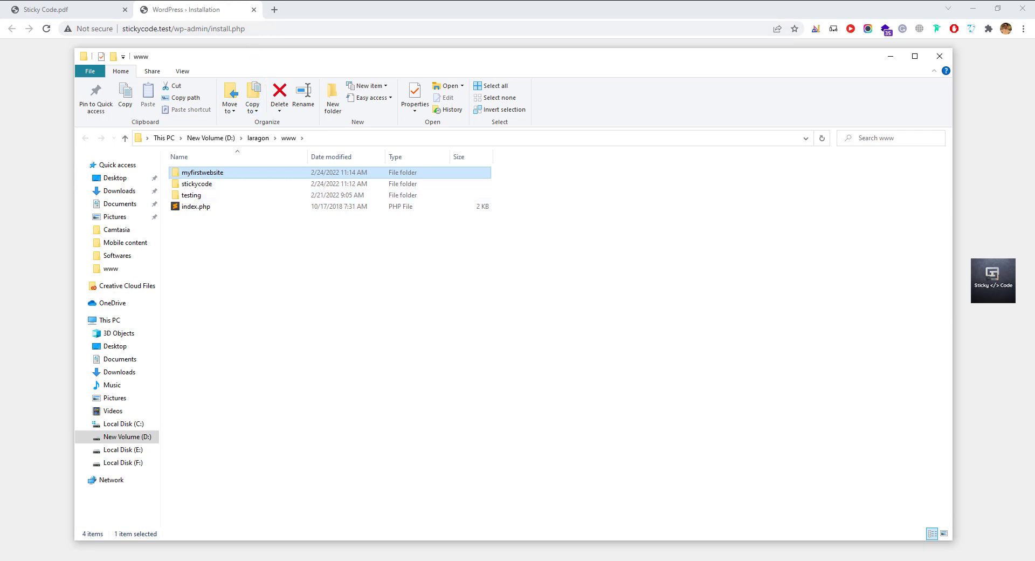
Reload Apache in Laragon, then copy the myfirstwebsite folder name in Explorer.
{"action": "left_click", "coordinate": [464, 560]}
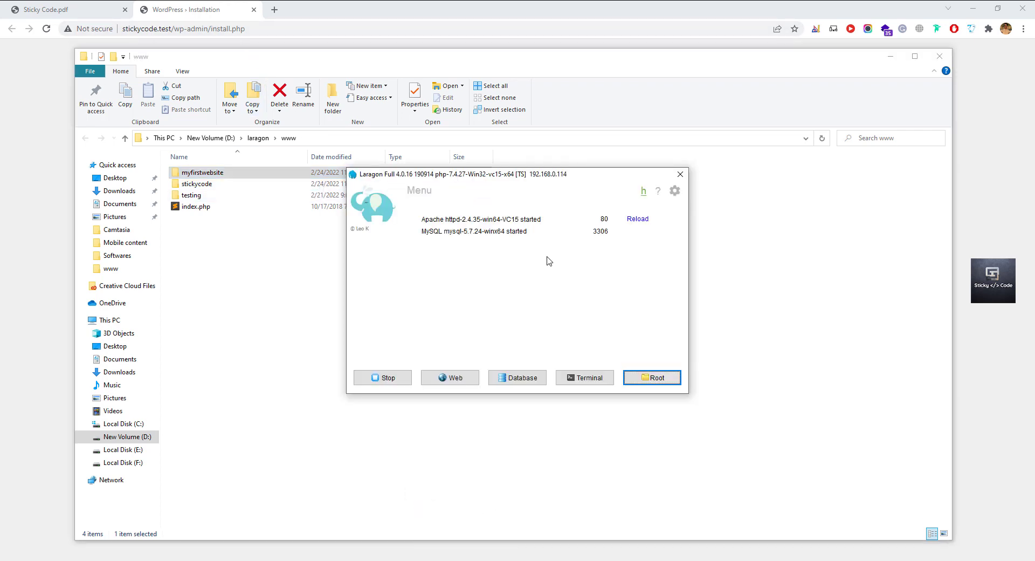
{"action": "left_click", "coordinate": [638, 220]}
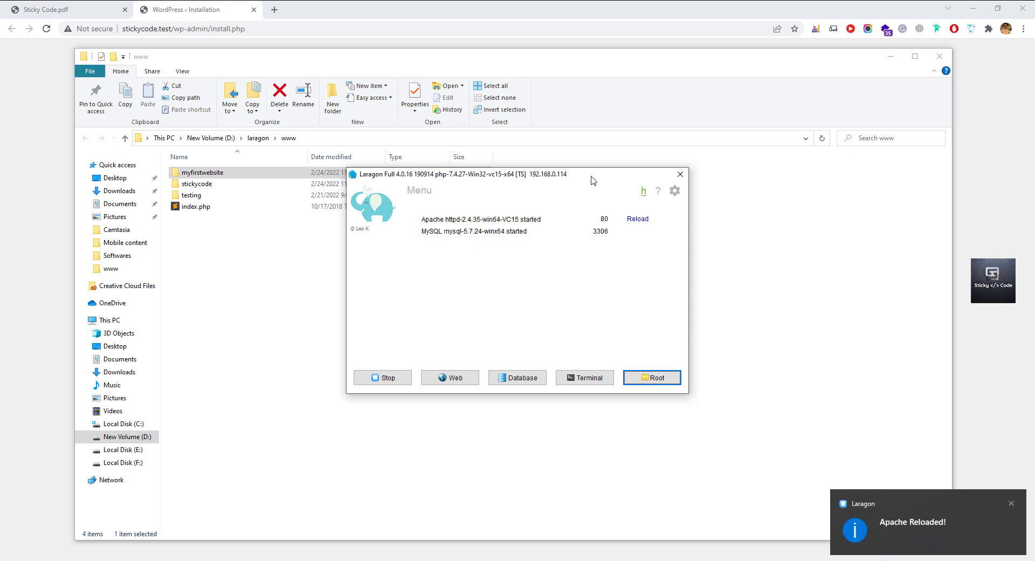
{"action": "left_click", "coordinate": [293, 285]}
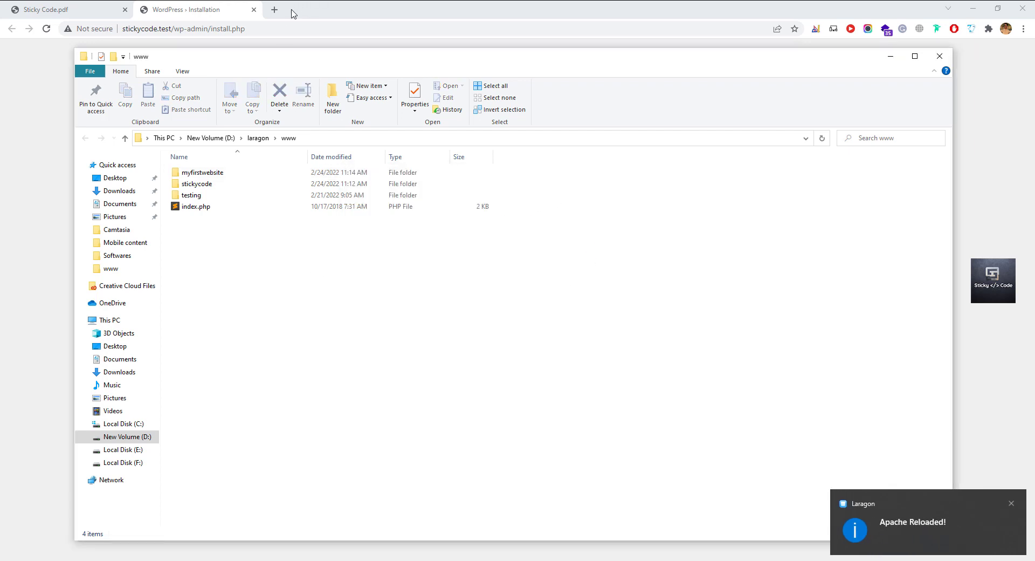
{"action": "left_click", "coordinate": [224, 175]}
{"action": "key", "text": "F2"}
{"action": "key", "text": "ctrl+c"}
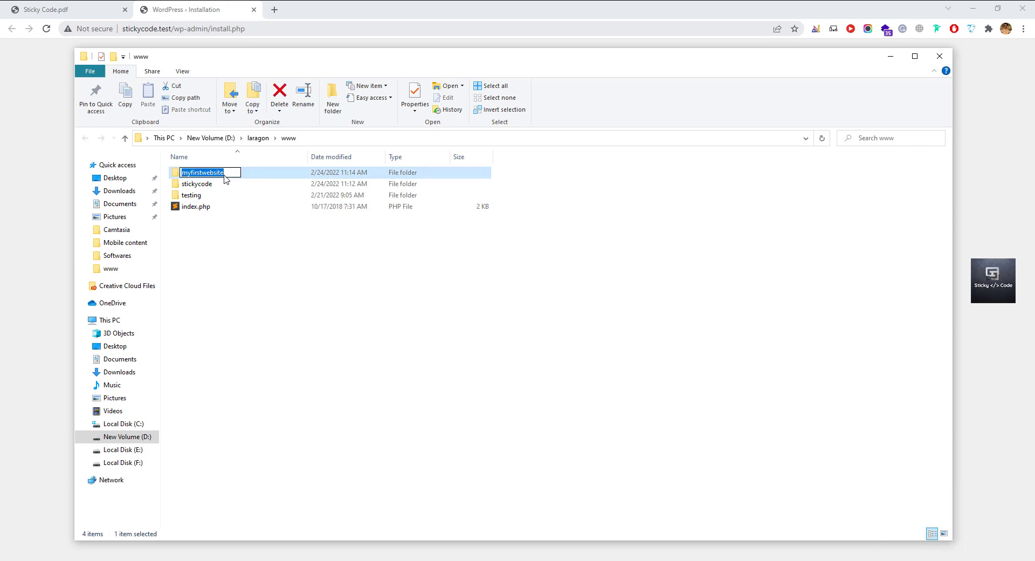
{"action": "key", "text": "alt+Tab"}
Load myfirstwebsite.test in a new tab, showing an empty Index of / listing.
{"action": "left_click", "coordinate": [275, 10]}
{"action": "key", "text": "ctrl+v"}
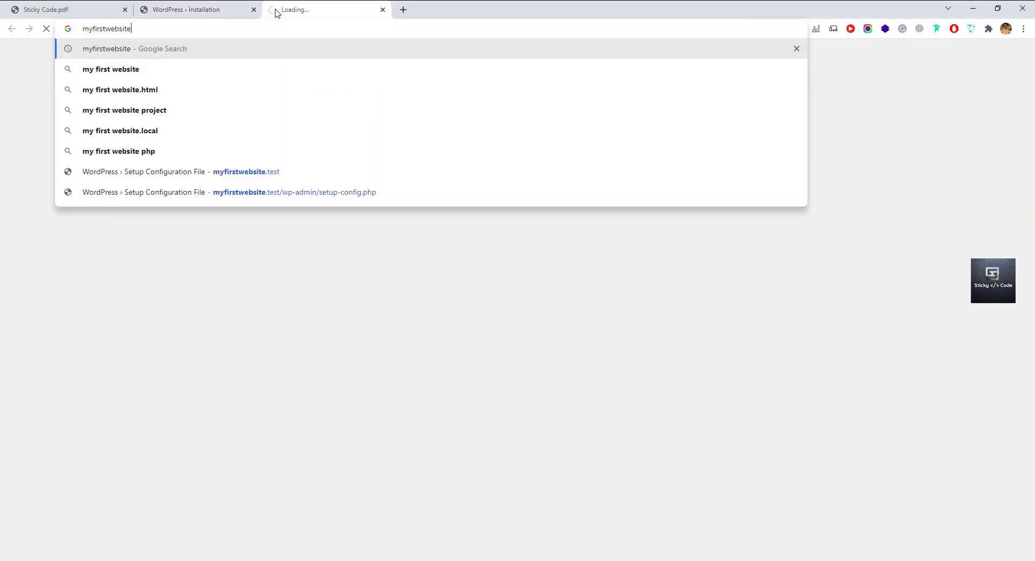
{"action": "type", "text": ".test"}
{"action": "key", "text": "Return"}
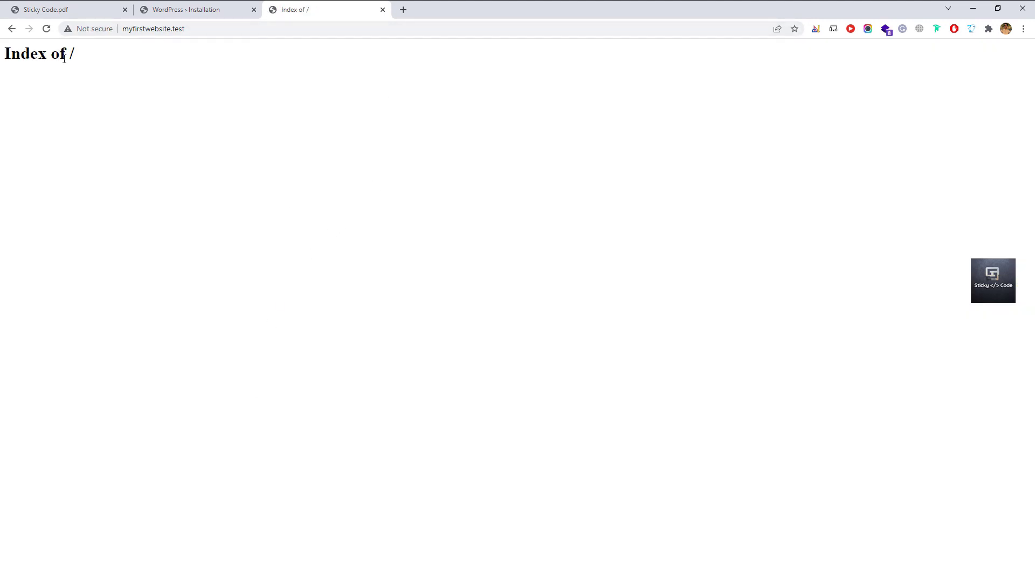
{"action": "left_click_drag", "start_coordinate": [83, 57], "coordinate": [5, 51]}
{"action": "left_click", "coordinate": [122, 56]}
{"action": "left_click", "coordinate": [403, 9]}
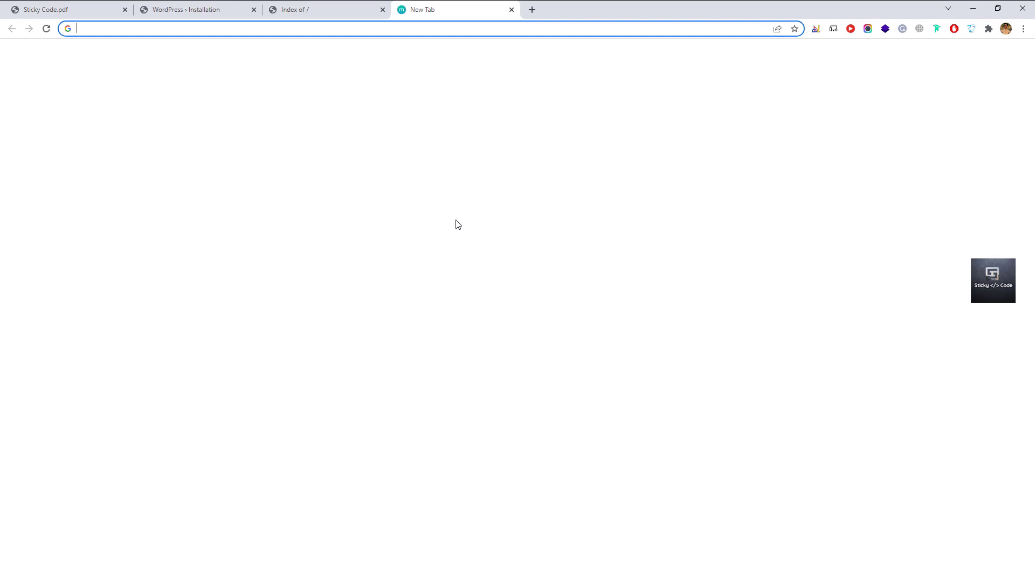
Try getwordpress.org, go back, then open wordpress.org instead.
{"action": "type", "text": "get"}
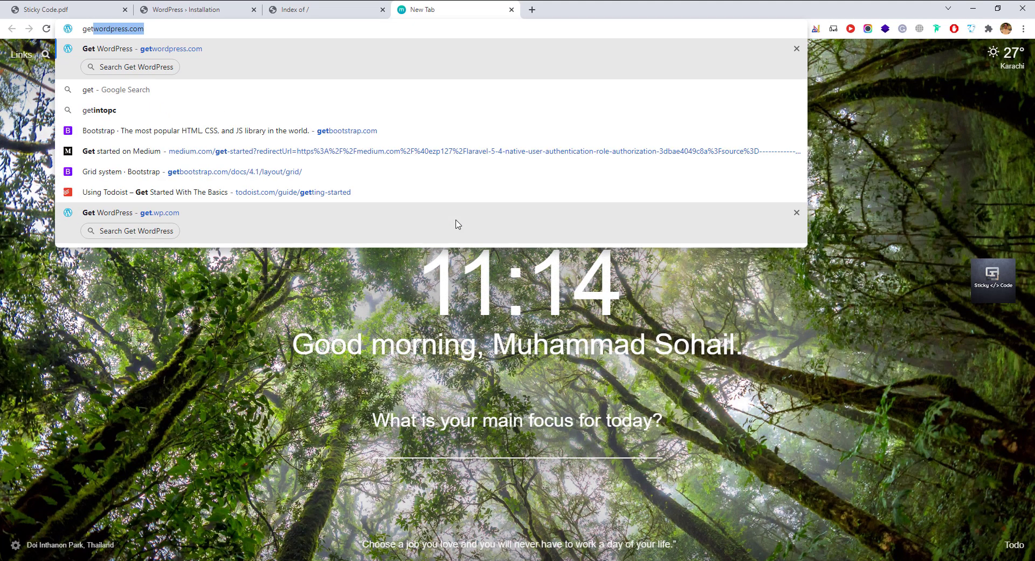
{"action": "type", "text": "wordpress."}
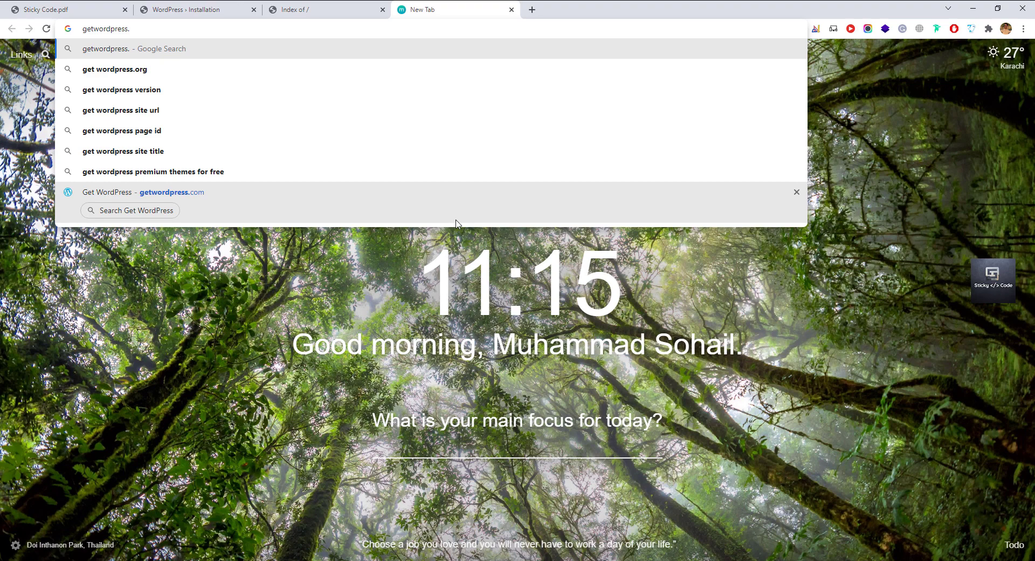
{"action": "type", "text": "org"}
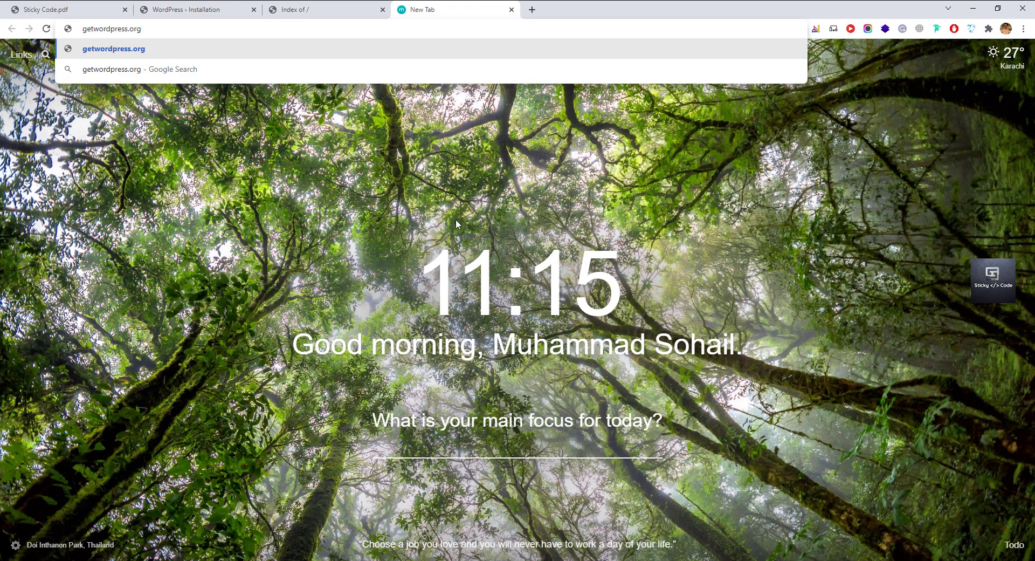
{"action": "key", "text": "Return"}
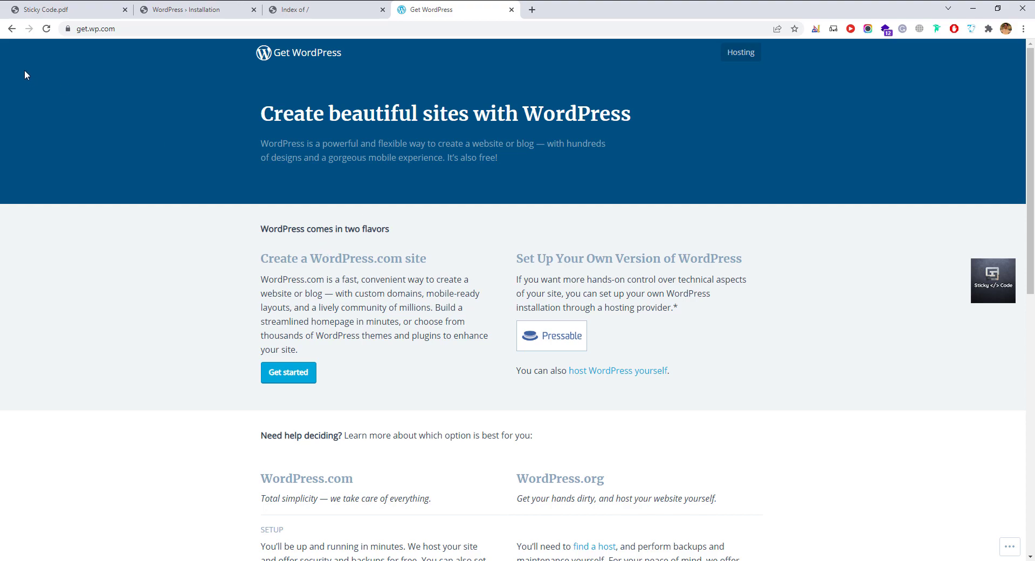
{"action": "left_click", "coordinate": [11, 29]}
{"action": "left_click", "coordinate": [150, 28]}
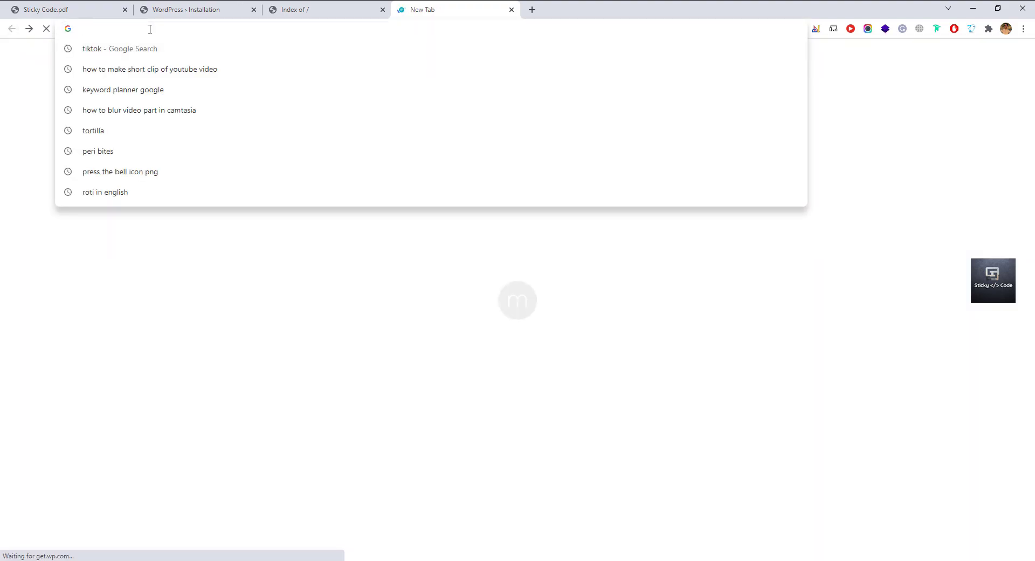
{"action": "type", "text": "wow"}
{"action": "key", "text": "BackSpace"}
{"action": "type", "text": "rdpress"}
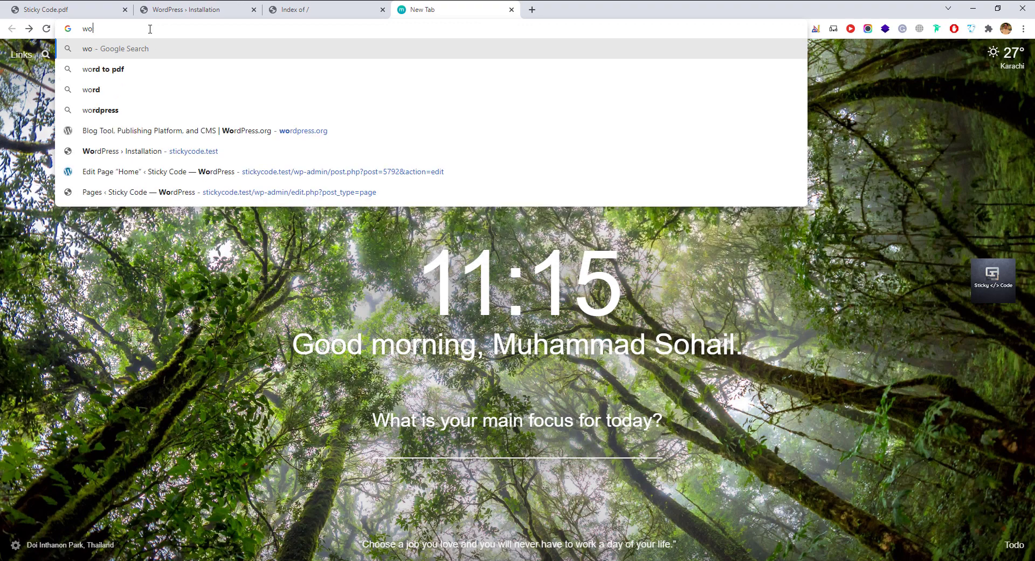
{"action": "key", "text": "Return"}
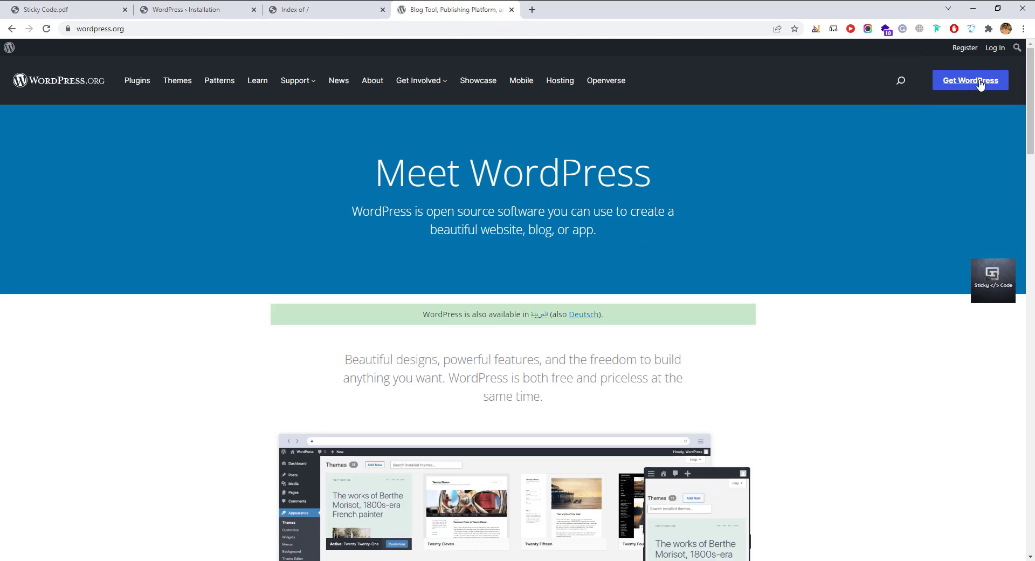
Download wordpress-5.9.1.zip from wordpress.org's Get WordPress page.
{"action": "left_click", "coordinate": [973, 85]}
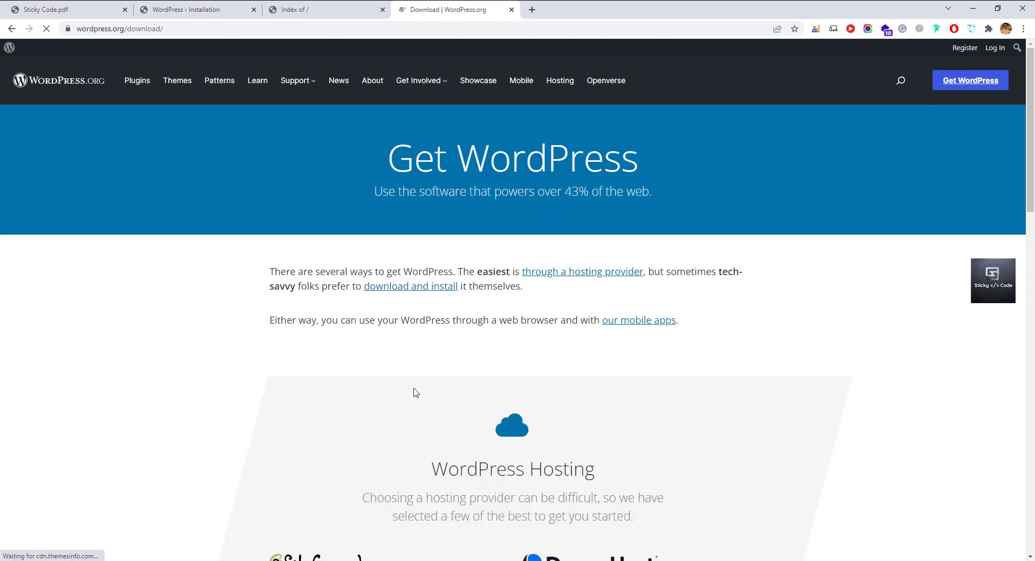
{"action": "scroll", "coordinate": [524, 378], "scroll_direction": "down", "scroll_amount": 5}
{"action": "scroll", "coordinate": [524, 378], "scroll_direction": "down", "scroll_amount": 3}
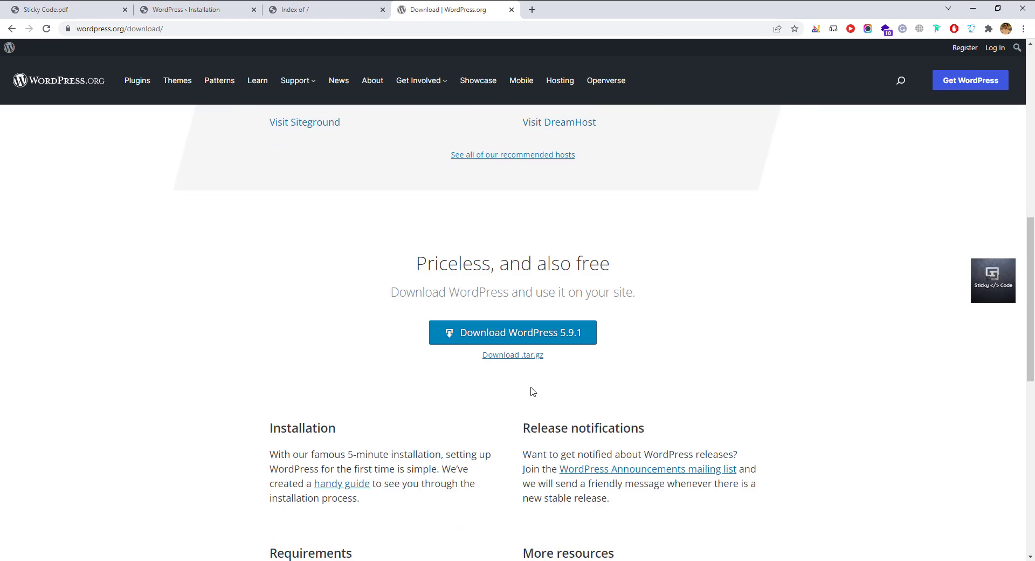
{"action": "left_click", "coordinate": [533, 337]}
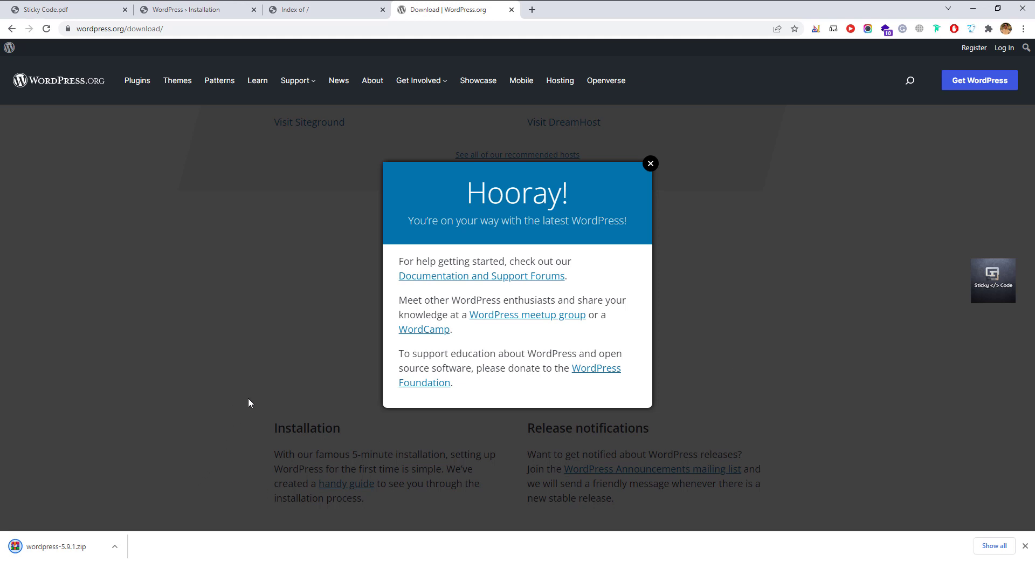
{"action": "key", "text": "alt+Tab"}
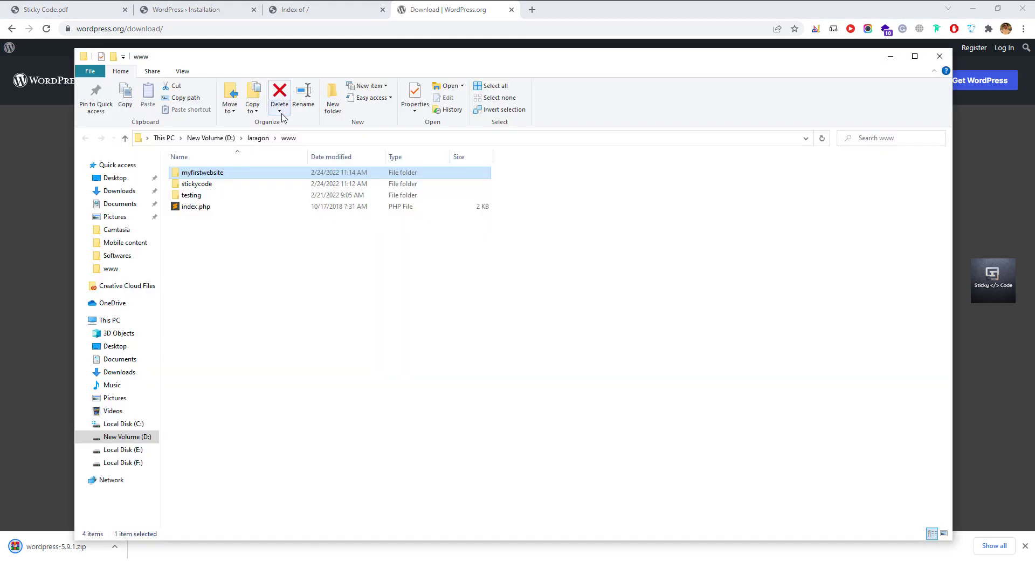
Move wordpress-5.9.1.zip from Downloads into laragon\www, then open the stickycode folder.
{"action": "left_click", "coordinate": [119, 190]}
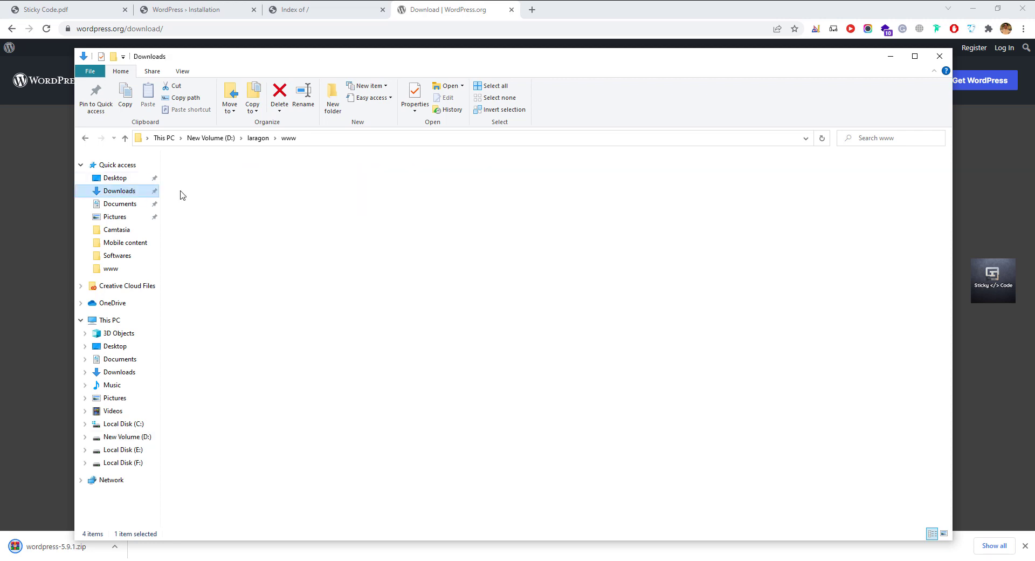
{"action": "left_click", "coordinate": [225, 217]}
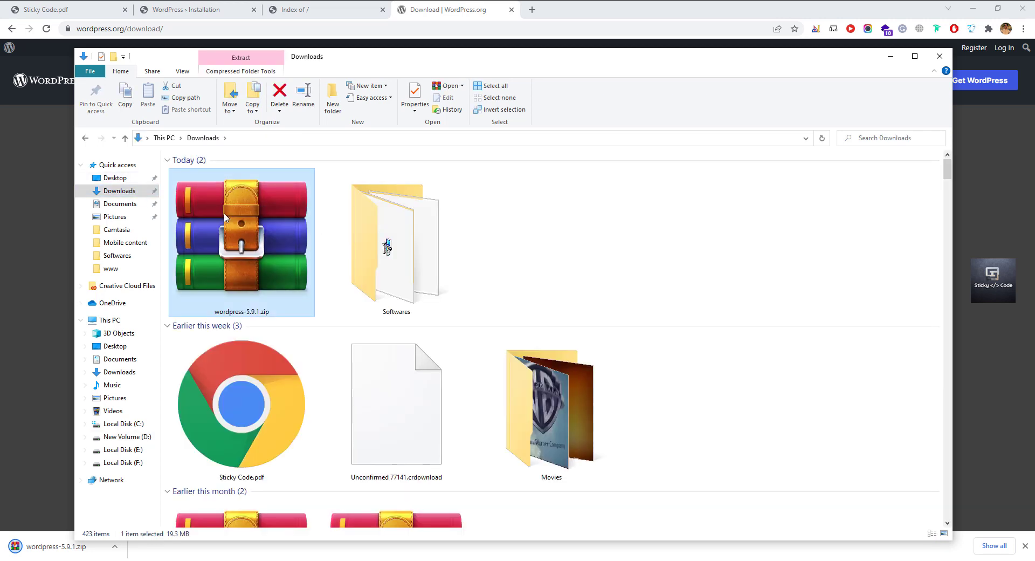
{"action": "key", "text": "ctrl+x"}
{"action": "left_click", "coordinate": [86, 139]}
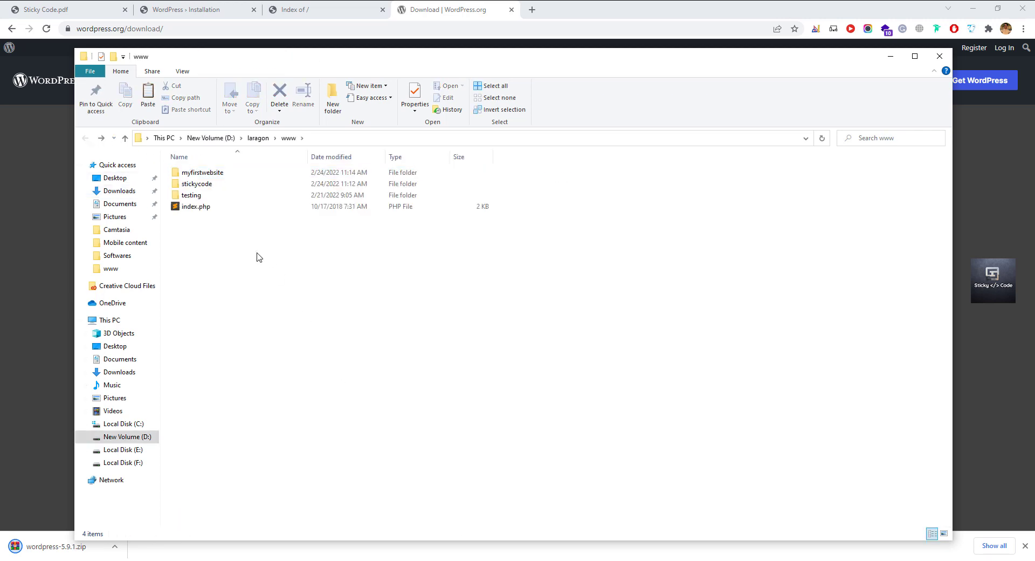
{"action": "key", "text": "ctrl+v"}
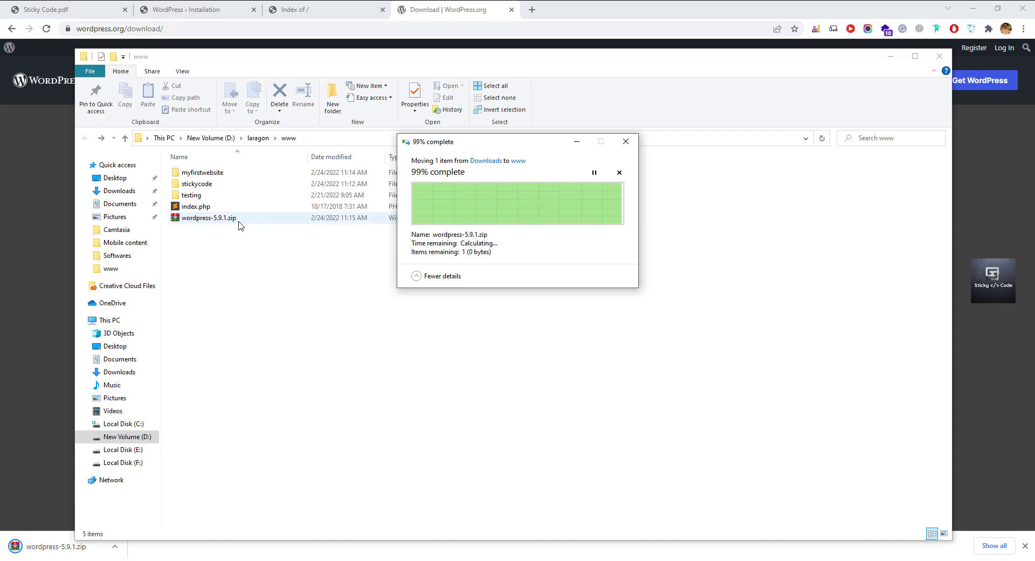
{"action": "double_click", "coordinate": [232, 185]}
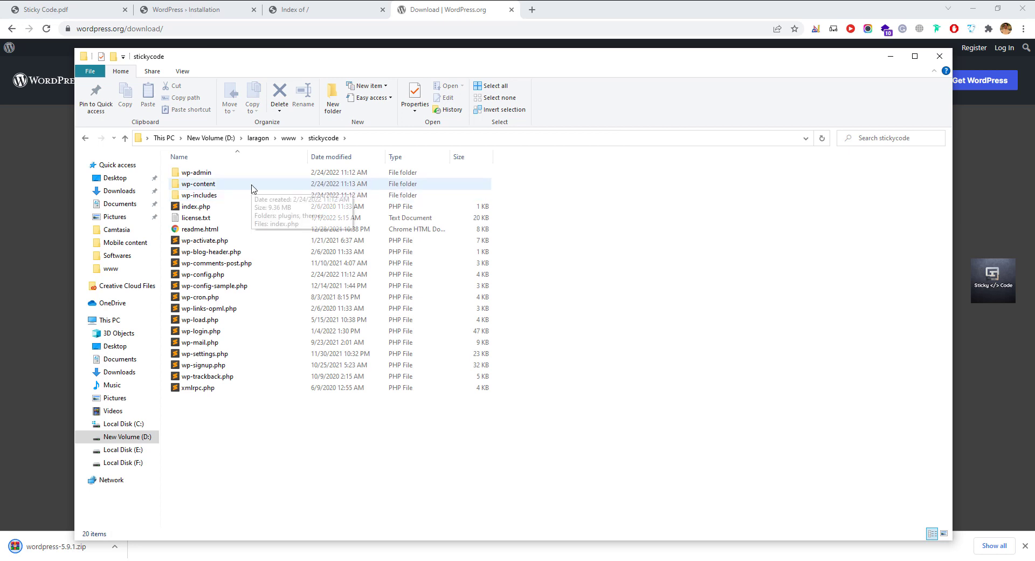
Look over the stickycode site's files, then go back to www and select wordpress-5.9.1.zip.
{"action": "left_click", "coordinate": [249, 196]}
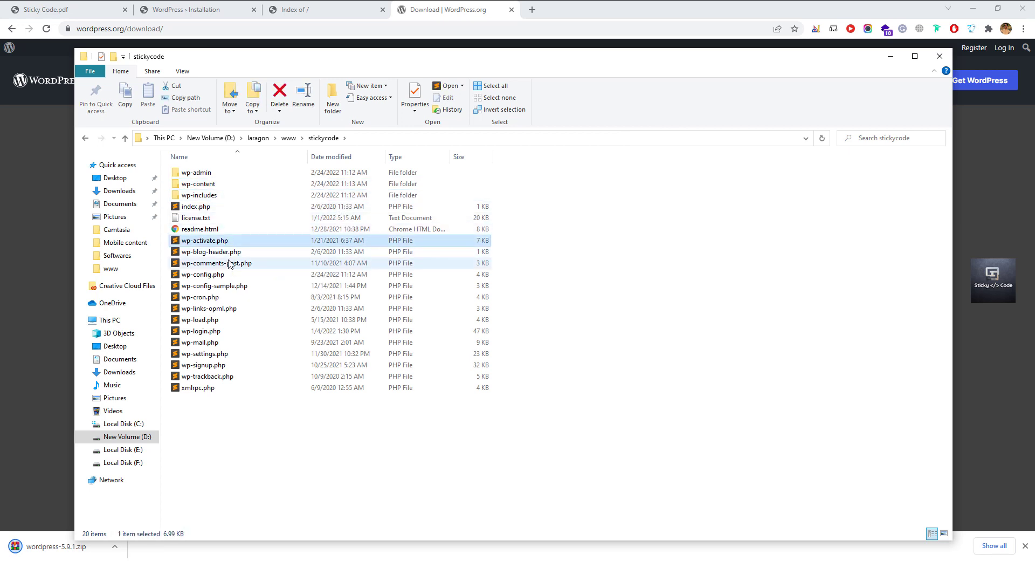
{"action": "left_click", "coordinate": [218, 308]}
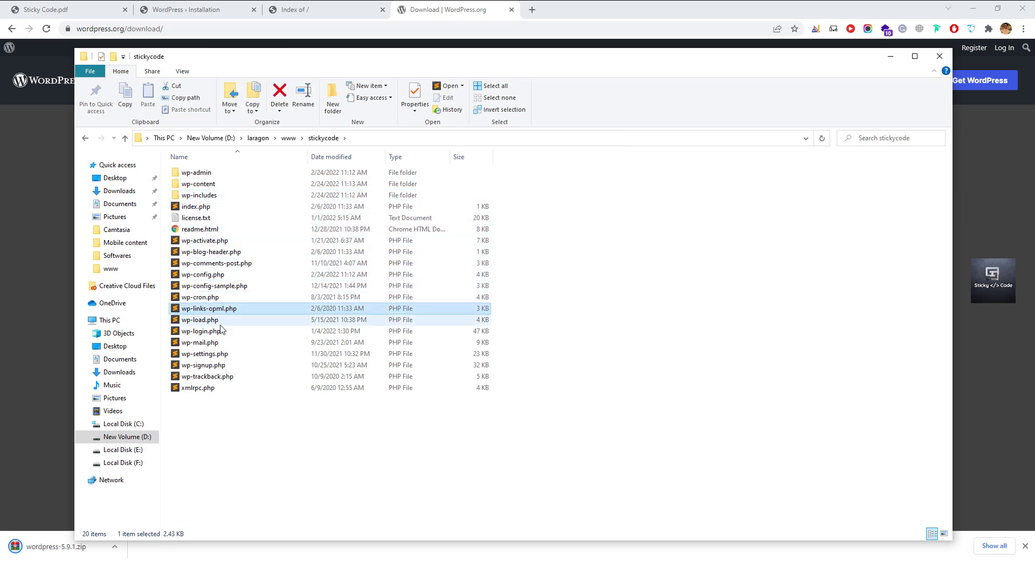
{"action": "left_click", "coordinate": [219, 322]}
{"action": "left_click", "coordinate": [221, 331]}
{"action": "left_click", "coordinate": [223, 341]}
{"action": "left_click", "coordinate": [227, 355]}
{"action": "left_click", "coordinate": [231, 376]}
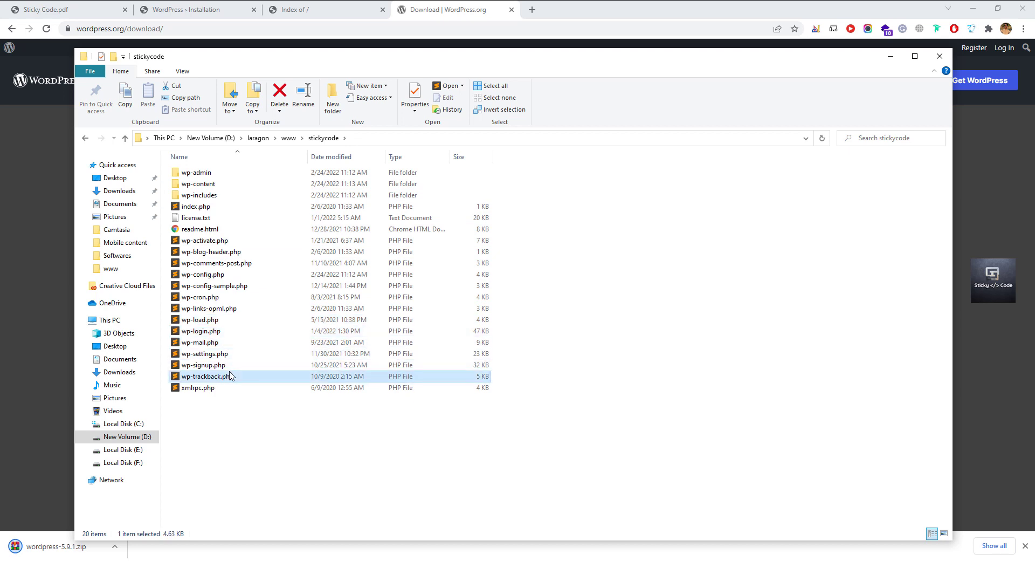
{"action": "left_click", "coordinate": [215, 195]}
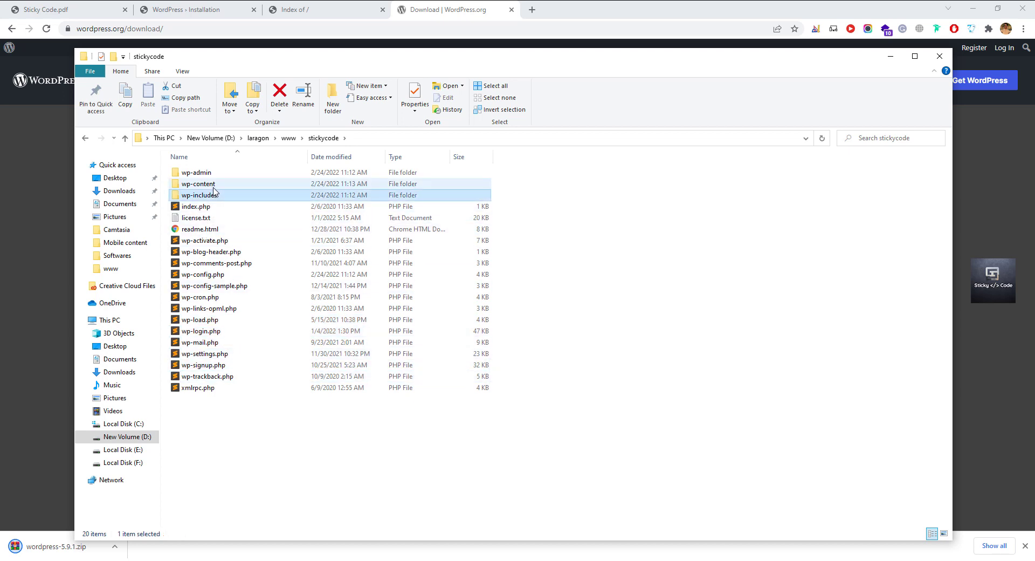
{"action": "left_click", "coordinate": [226, 173]}
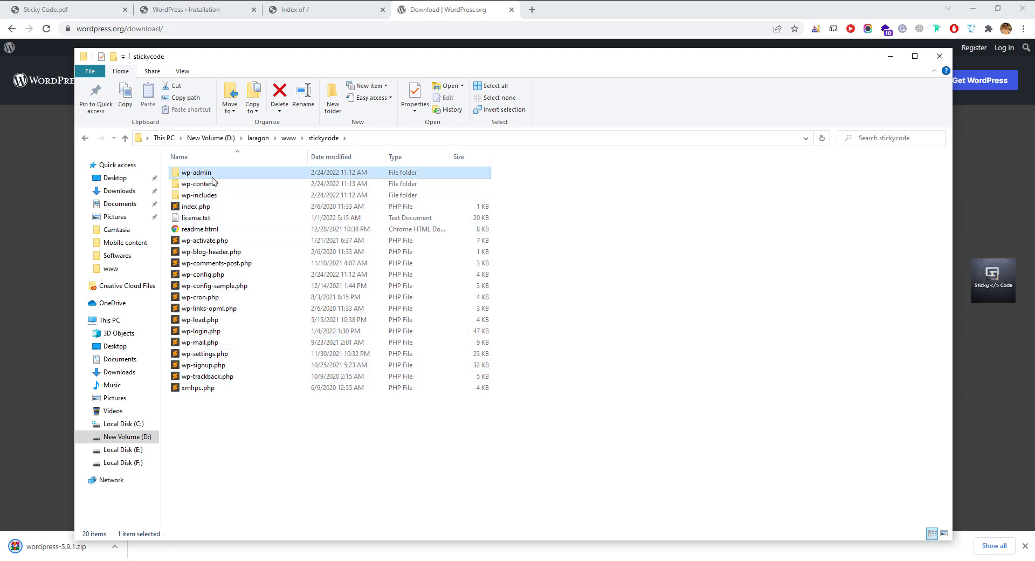
{"action": "left_click", "coordinate": [289, 138]}
{"action": "left_click", "coordinate": [259, 219]}
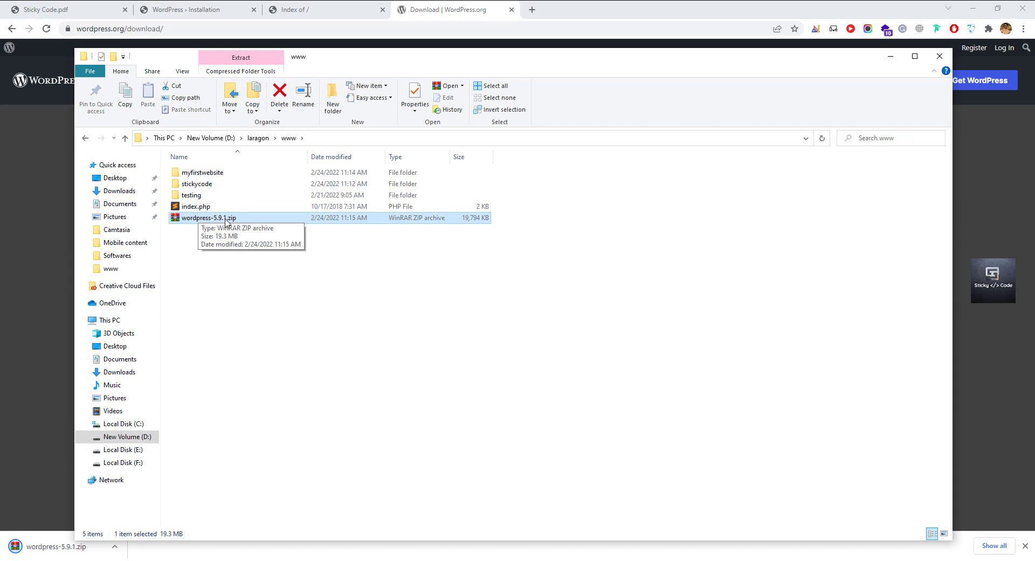
Paste wordpress-5.9.1.zip into the empty myfirstwebsite folder.
{"action": "left_click", "coordinate": [250, 217]}
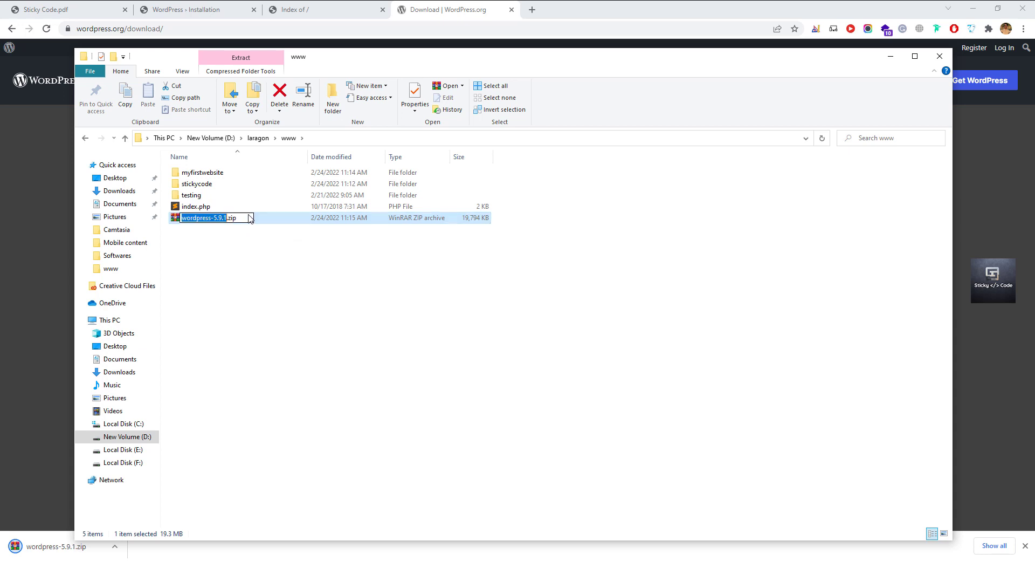
{"action": "left_click", "coordinate": [264, 264]}
{"action": "left_click", "coordinate": [249, 222]}
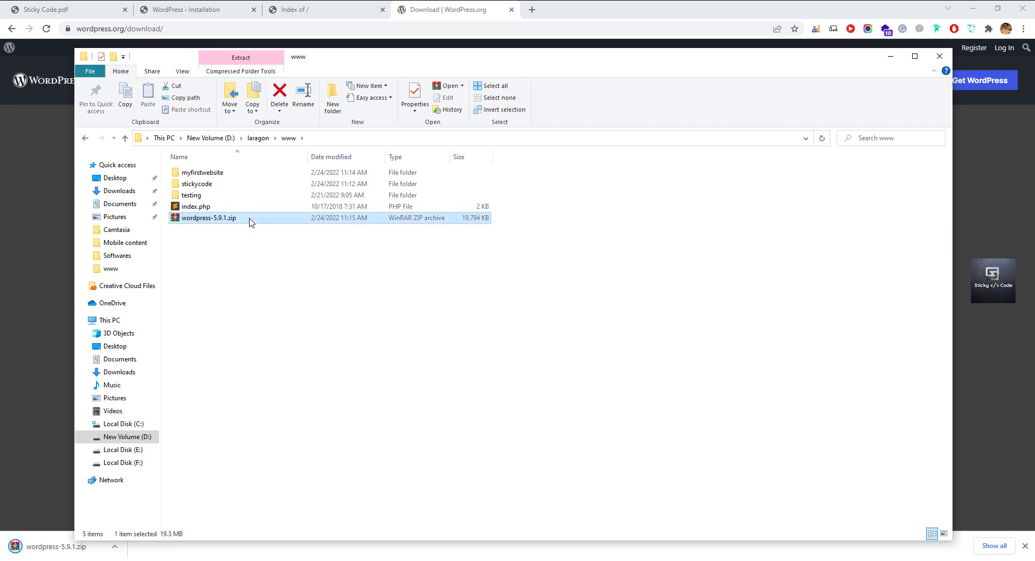
{"action": "double_click", "coordinate": [231, 173]}
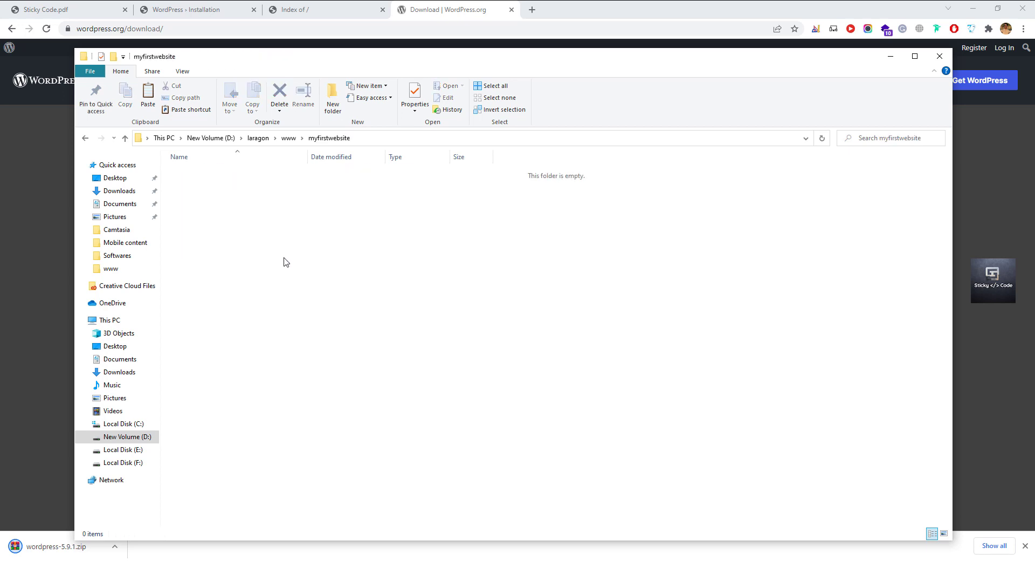
{"action": "key", "text": "ctrl+v"}
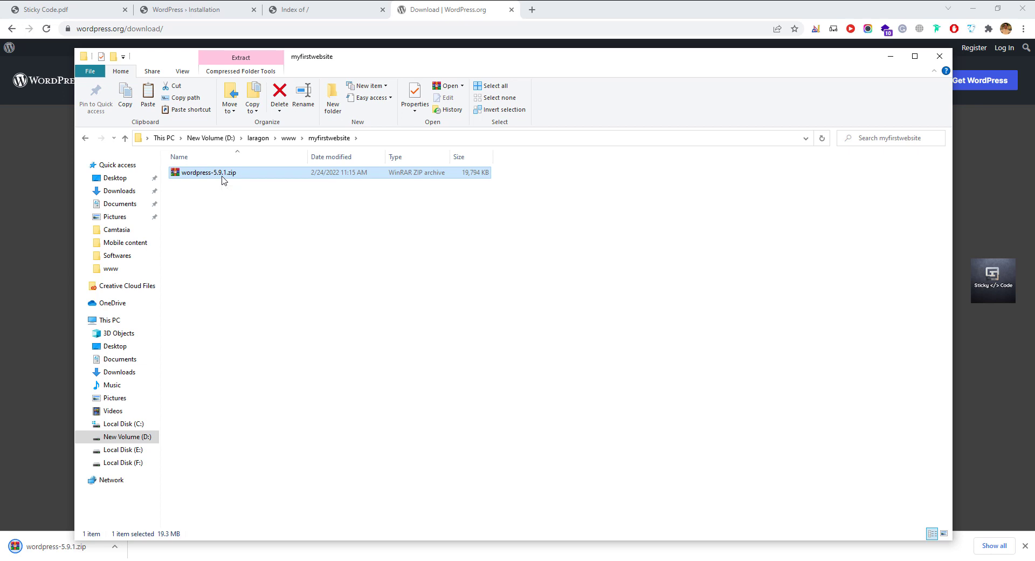
Extract the zip here into a wordpress folder and delete the archive.
{"action": "right_click", "coordinate": [222, 177]}
{"action": "left_click", "coordinate": [254, 256]}
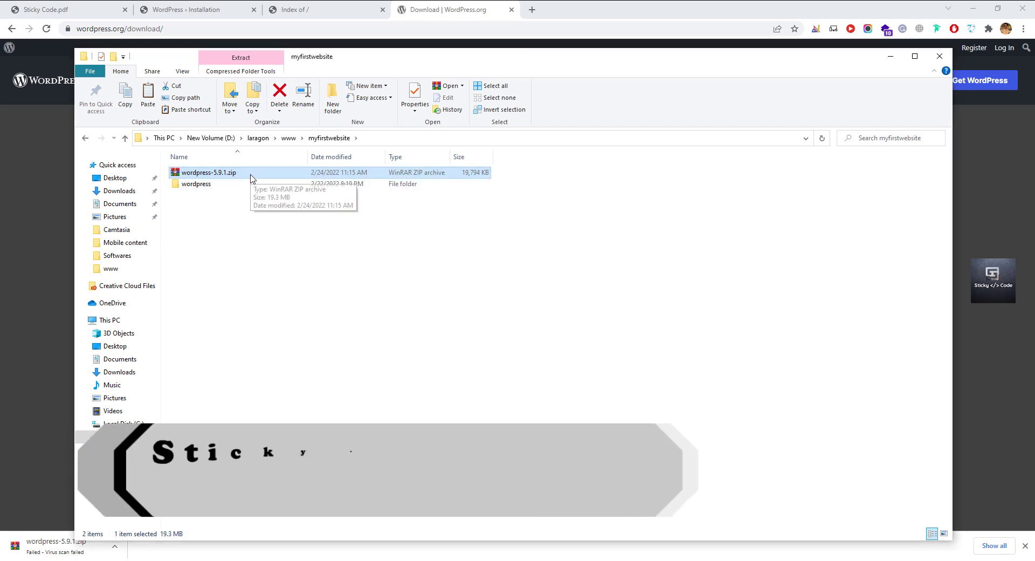
{"action": "key", "text": "Delete"}
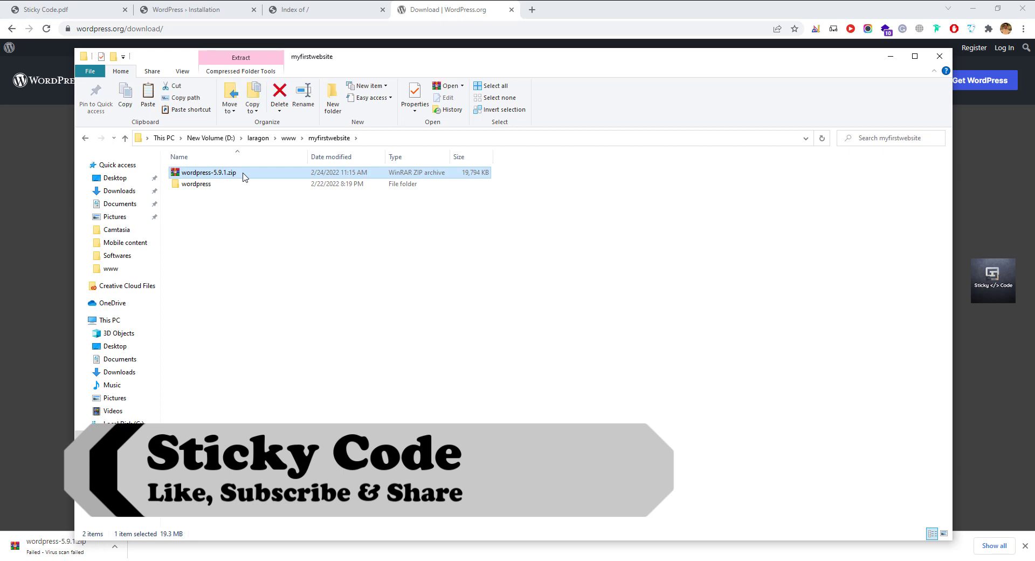
Move all files from the wordpress subfolder up into myfirstwebsite.
{"action": "double_click", "coordinate": [244, 177]}
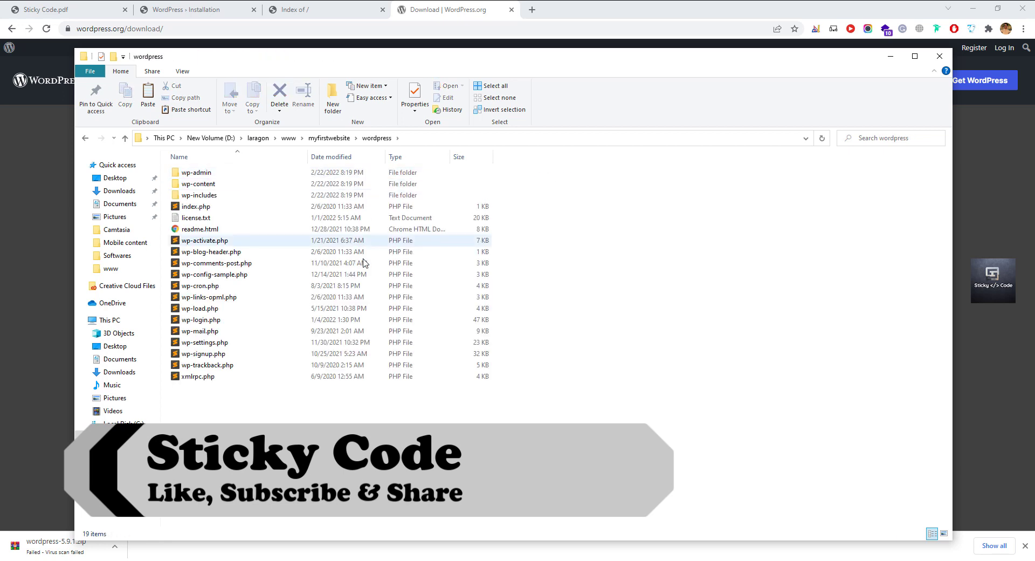
{"action": "key", "text": "ctrl+a"}
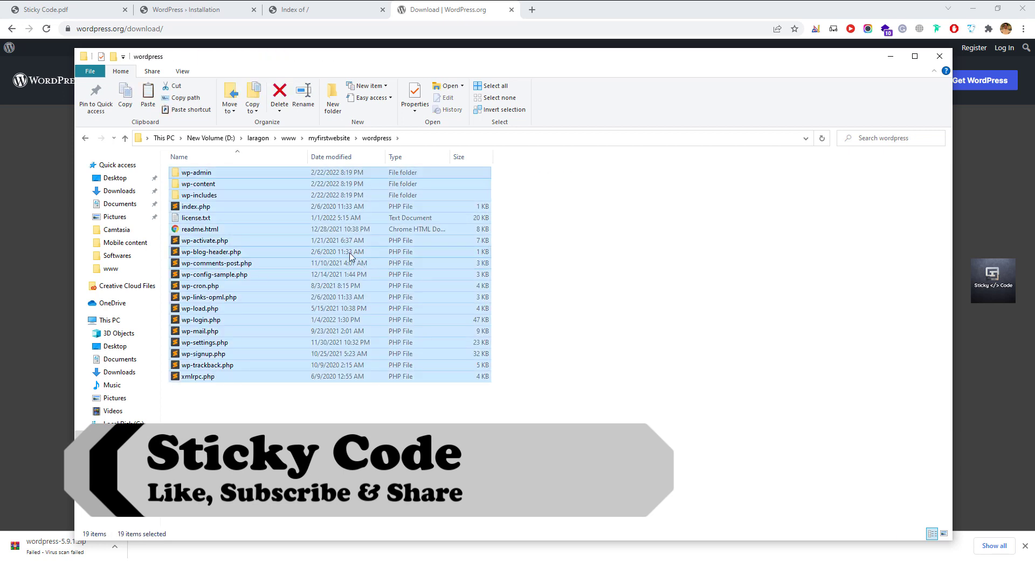
{"action": "right_click", "coordinate": [269, 201]}
{"action": "left_click", "coordinate": [296, 321]}
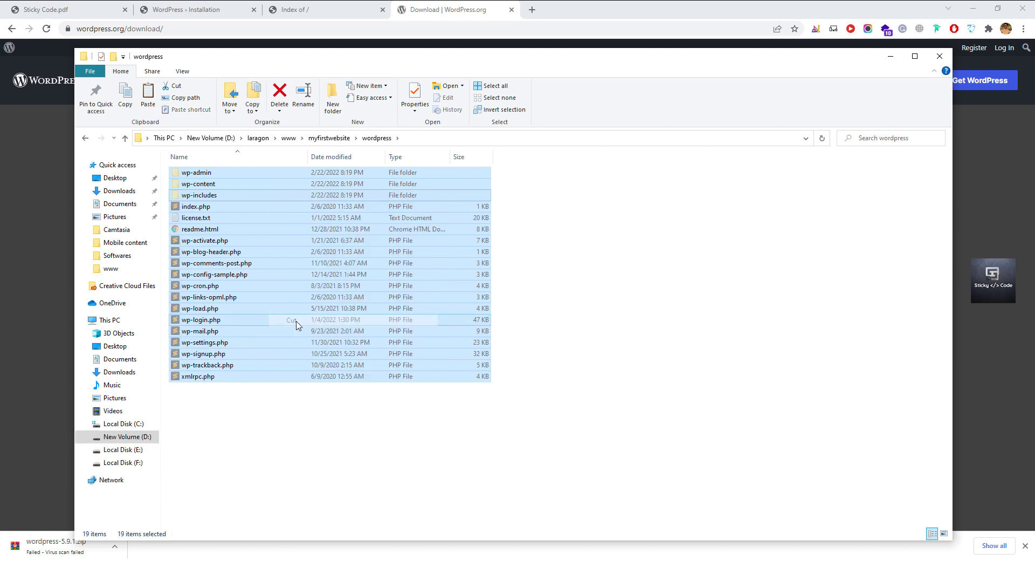
{"action": "left_click", "coordinate": [330, 139]}
{"action": "right_click", "coordinate": [281, 253]}
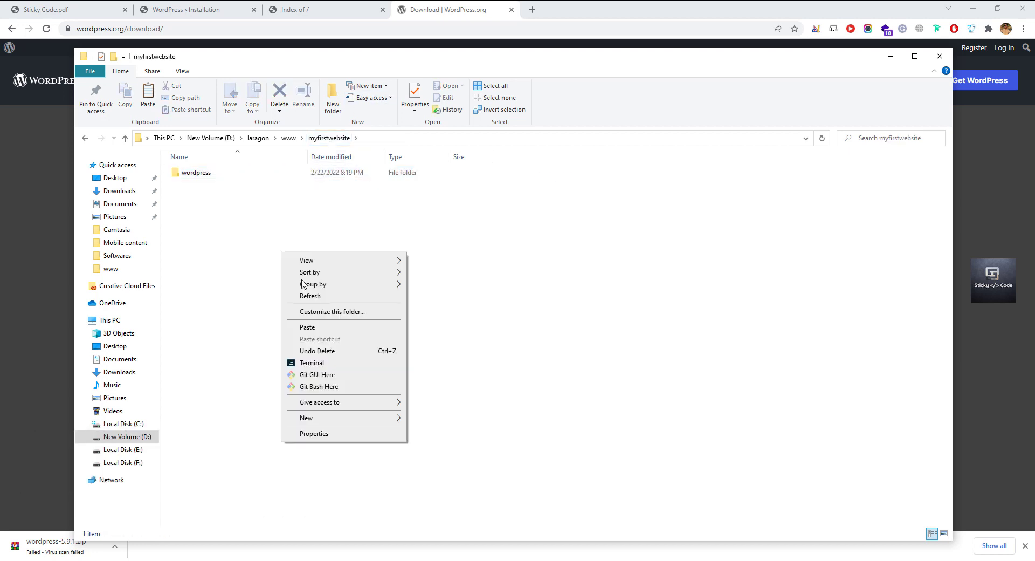
{"action": "left_click", "coordinate": [308, 327]}
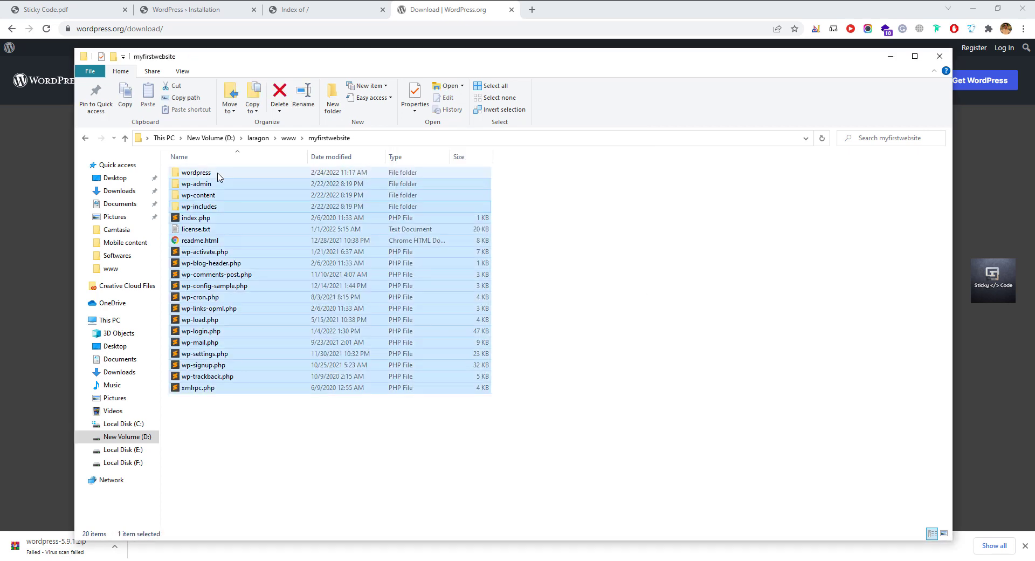
Delete the leftover selection and reload myfirstwebsite.test in Chrome.
{"action": "key", "text": "Delete"}
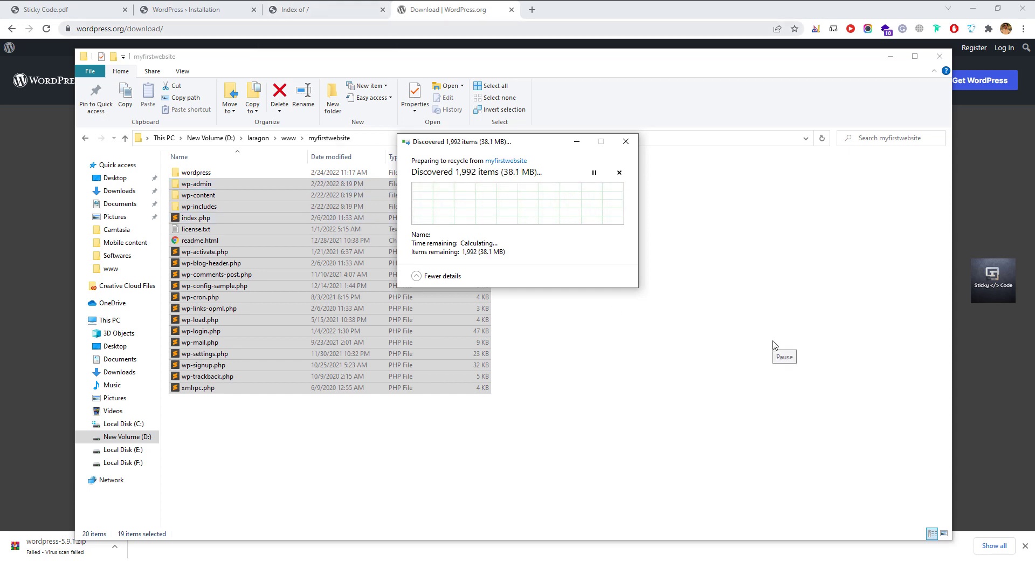
{"action": "left_click", "coordinate": [302, 14]}
{"action": "key", "text": "F5"}
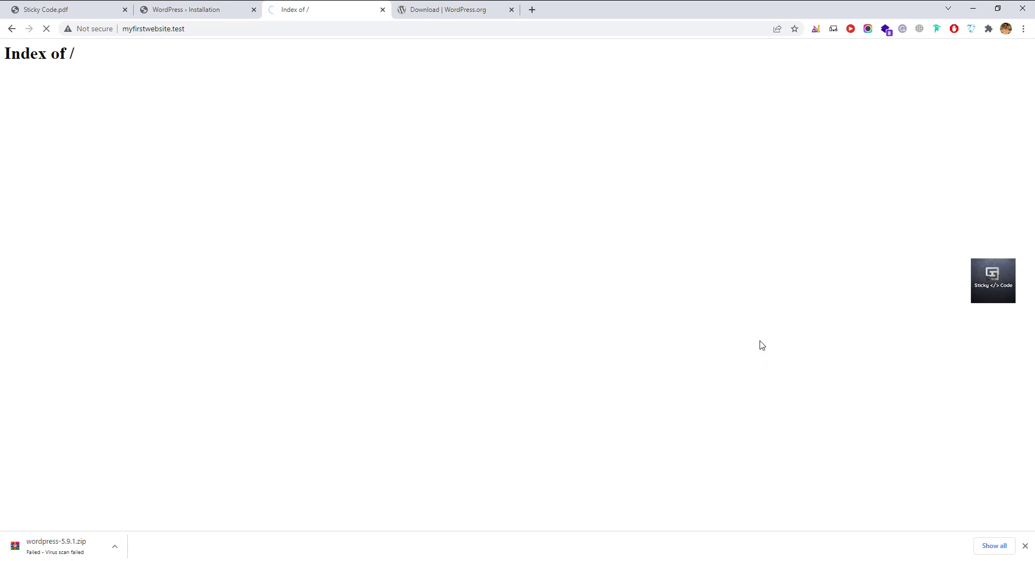
Reload myfirstwebsite.test to reach the WordPress setup language page, then select its address.
{"action": "key", "text": "alt"}
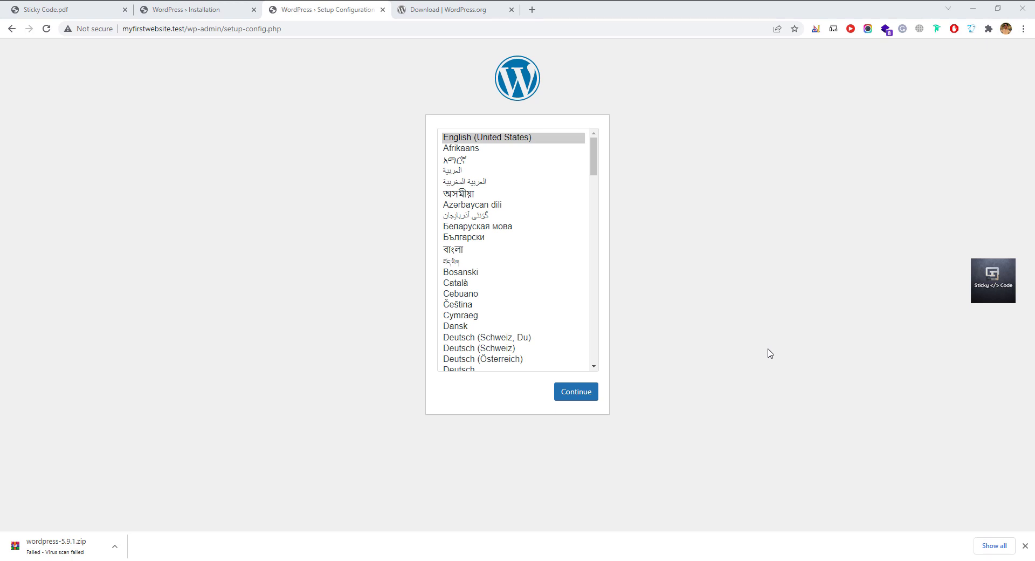
{"action": "left_click", "coordinate": [47, 30]}
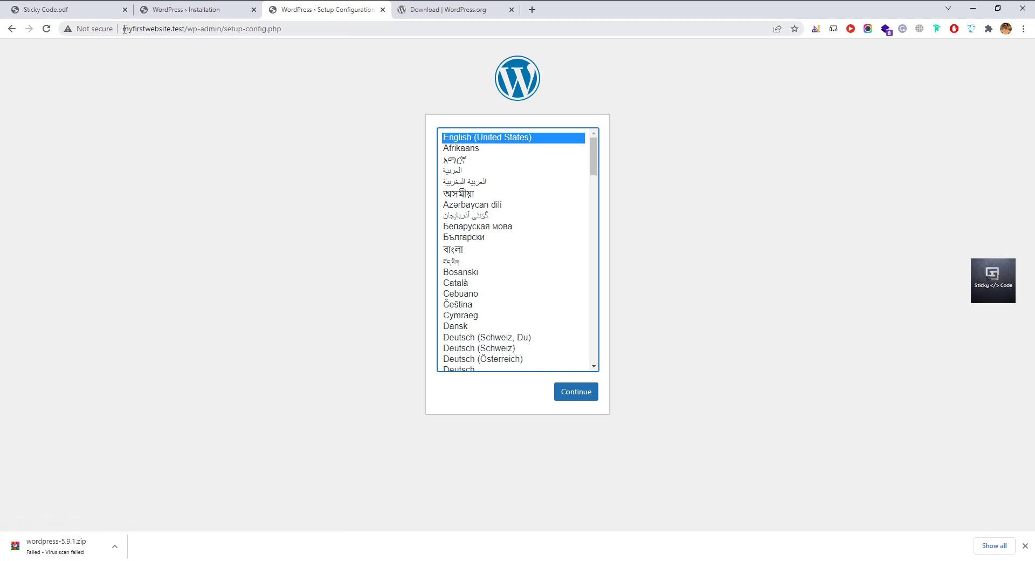
{"action": "left_click_drag", "start_coordinate": [123, 29], "coordinate": [293, 24]}
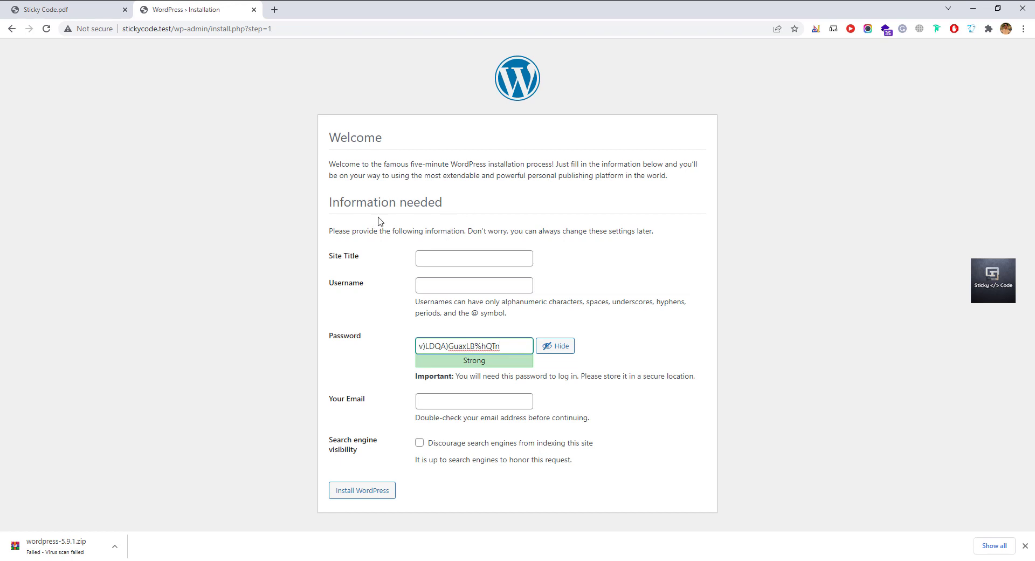
Enter site title 'Sticky Code', username 'admin' and a password, confirming the weak password.
{"action": "left_click", "coordinate": [432, 256]}
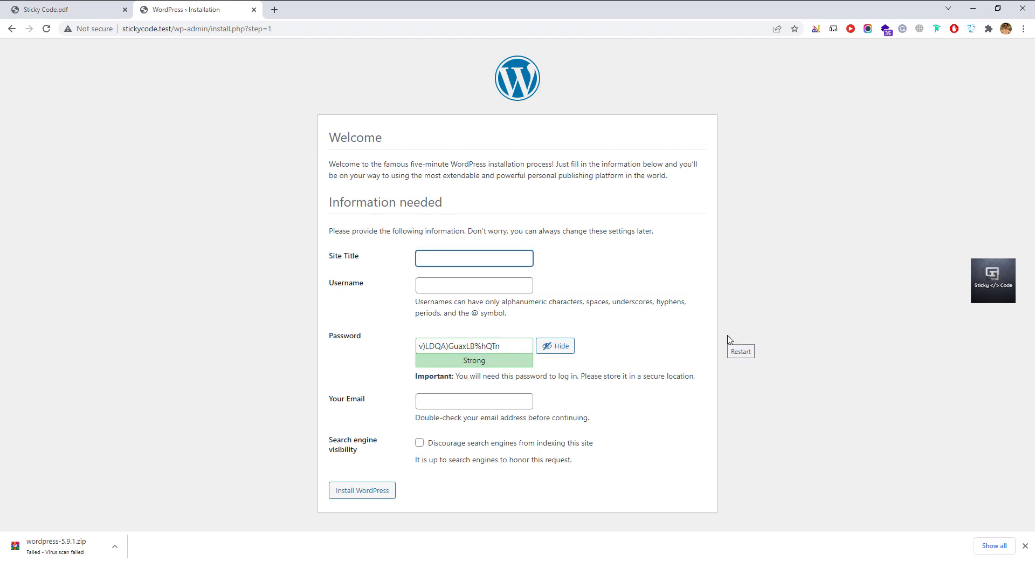
{"action": "type", "text": "Sticky Code"}
{"action": "left_click", "coordinate": [431, 287]}
{"action": "type", "text": "ad"}
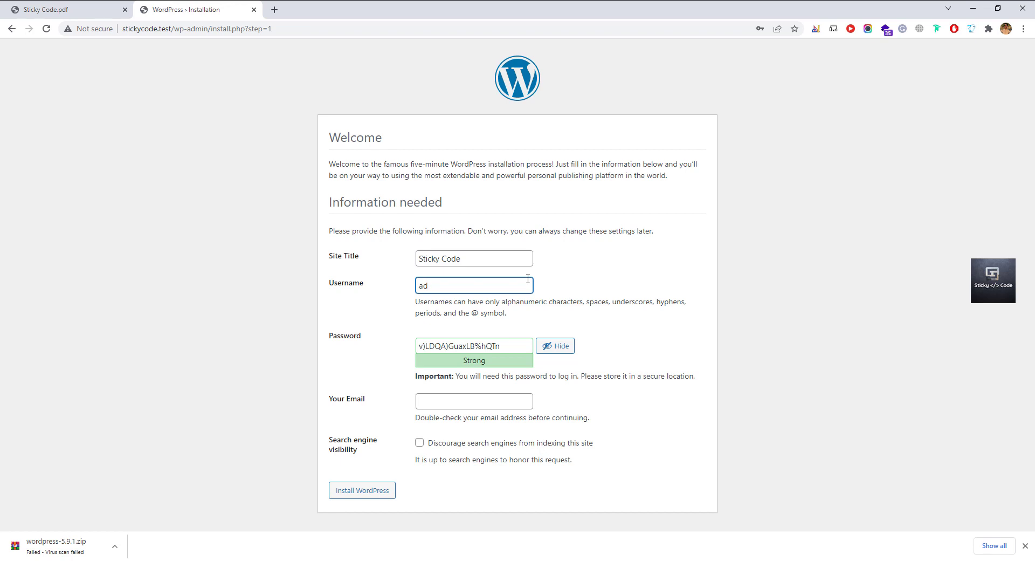
{"action": "type", "text": "min"}
{"action": "triple_click", "coordinate": [494, 345]}
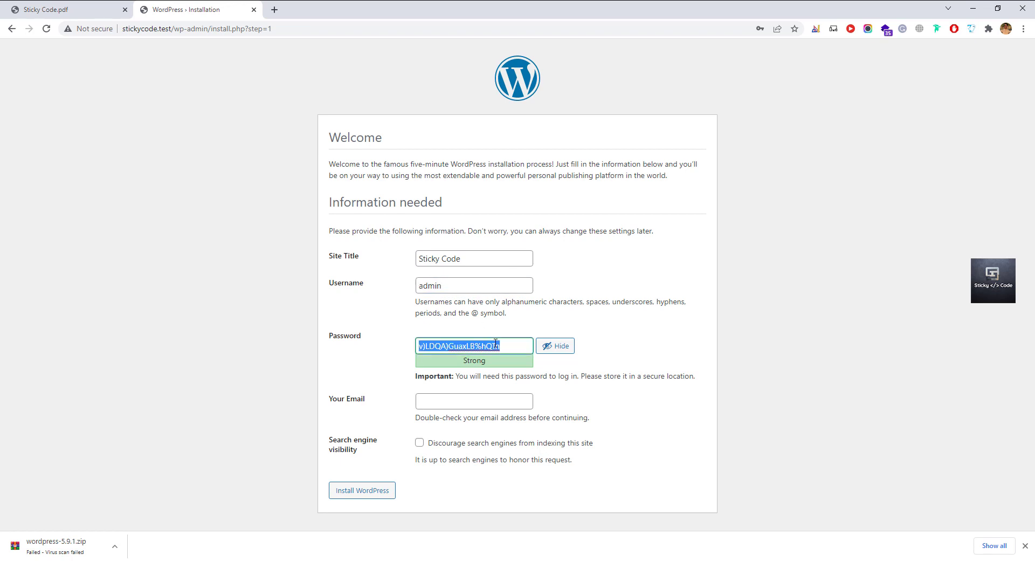
{"action": "type", "text": "admin"}
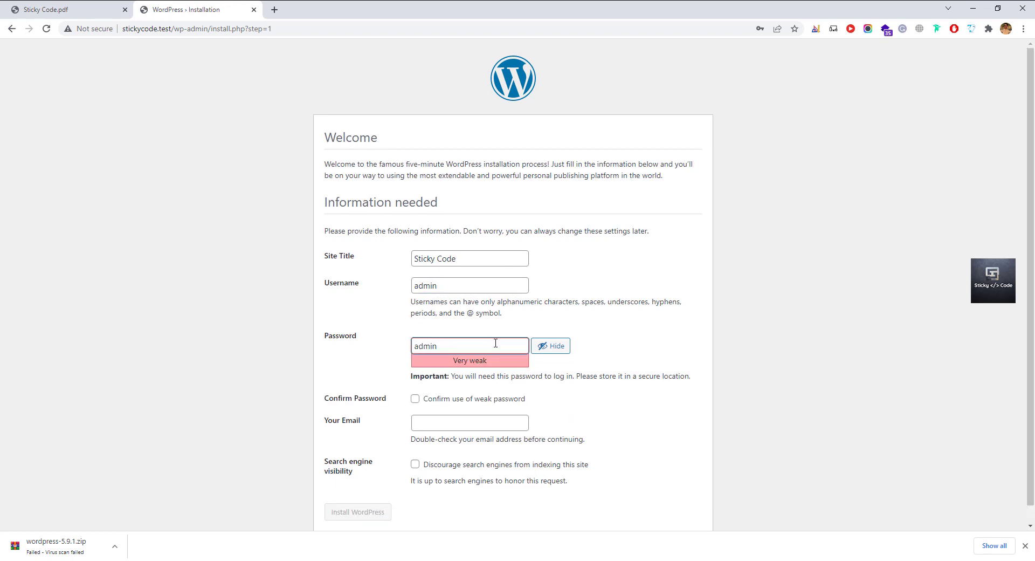
{"action": "type", "text": "@123"}
{"action": "scroll", "coordinate": [491, 346], "scroll_direction": "down", "scroll_amount": 1}
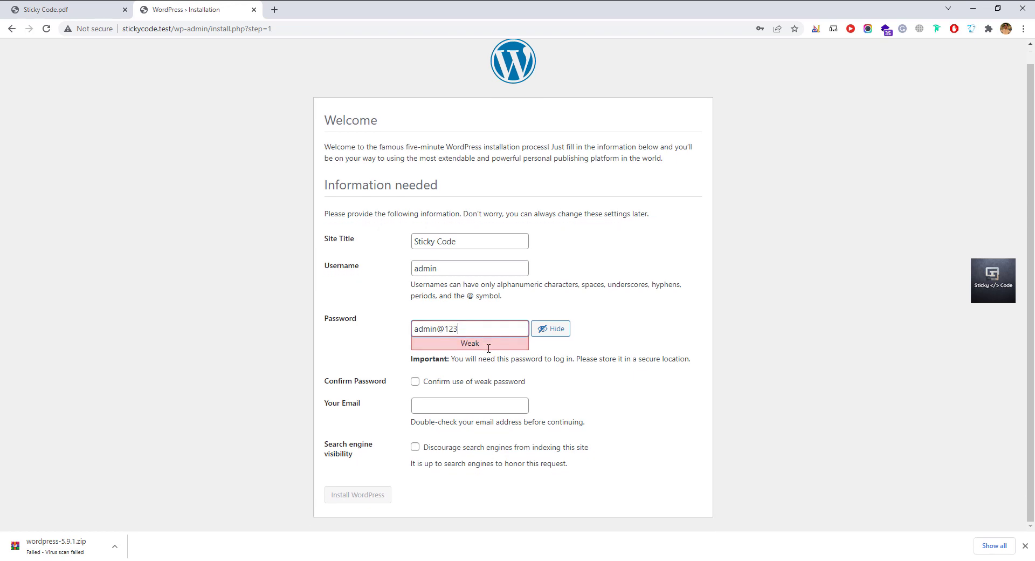
{"action": "left_click", "coordinate": [429, 384]}
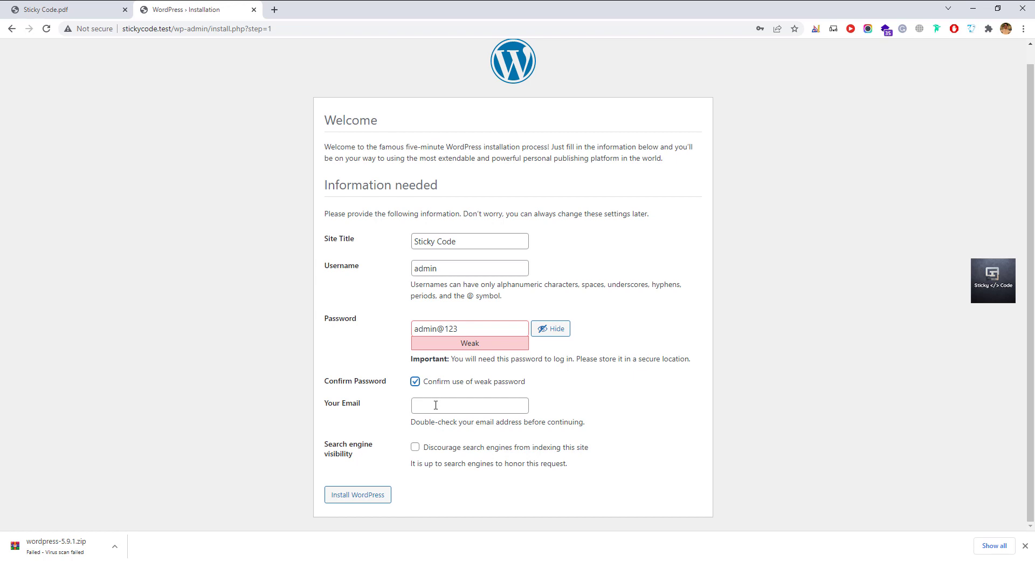
Enter the admin e-mail address and discourage search engines from indexing the site.
{"action": "left_click", "coordinate": [437, 406]}
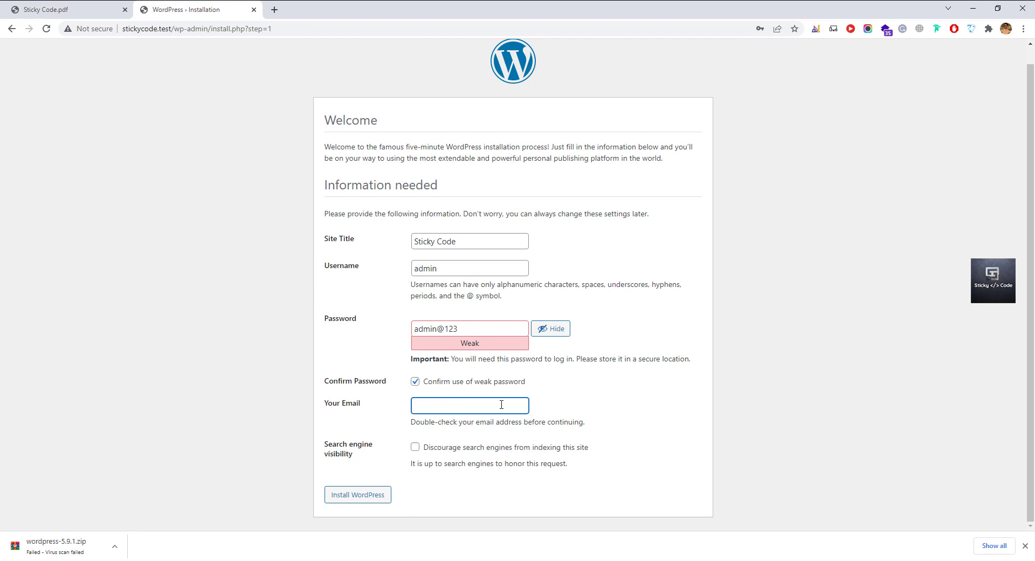
{"action": "left_click_drag", "start_coordinate": [430, 450], "coordinate": [503, 450]}
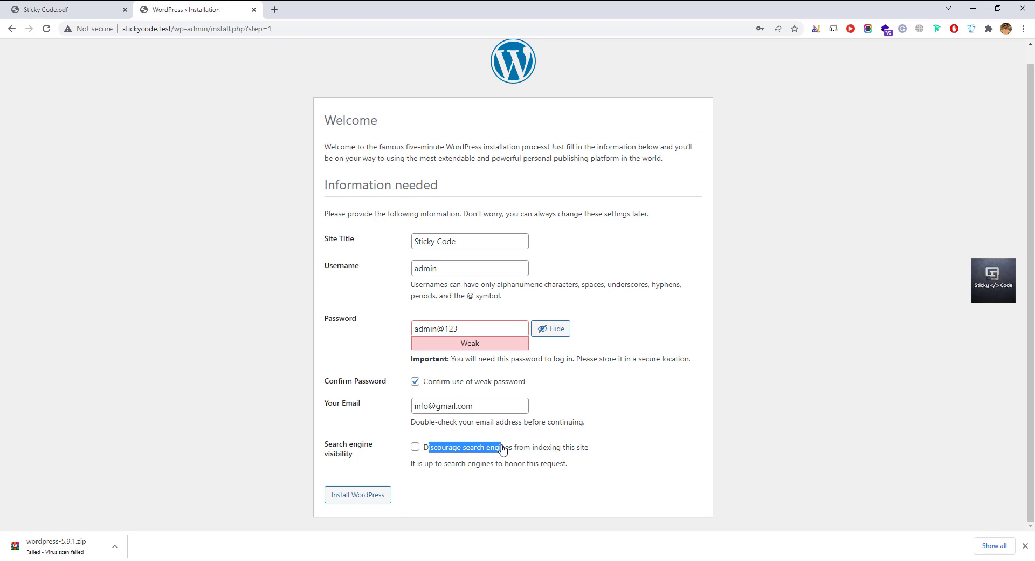
{"action": "left_click", "coordinate": [602, 439]}
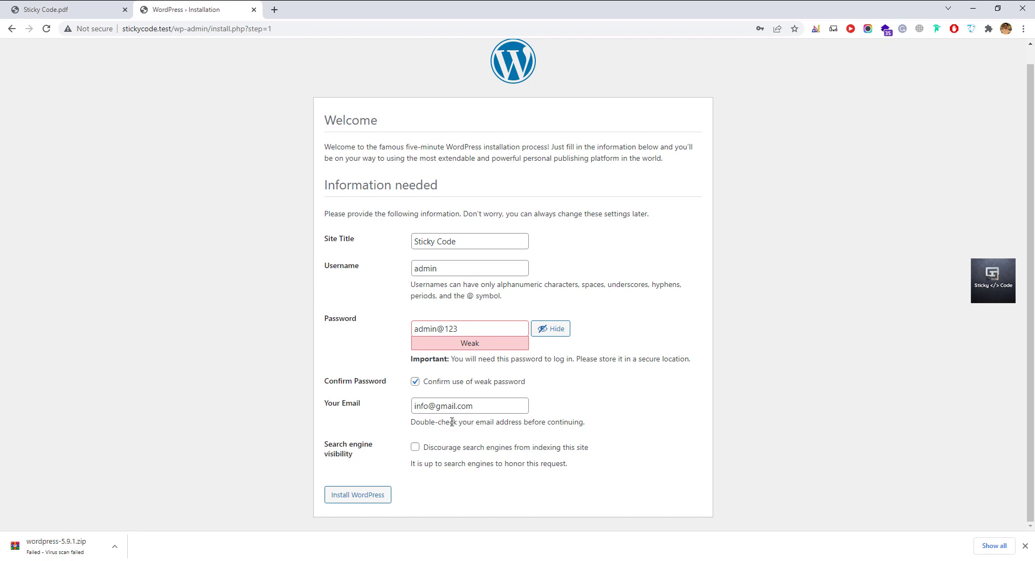
{"action": "left_click", "coordinate": [415, 448]}
Install WordPress, then log in as admin with the account password.
{"action": "left_click", "coordinate": [371, 500]}
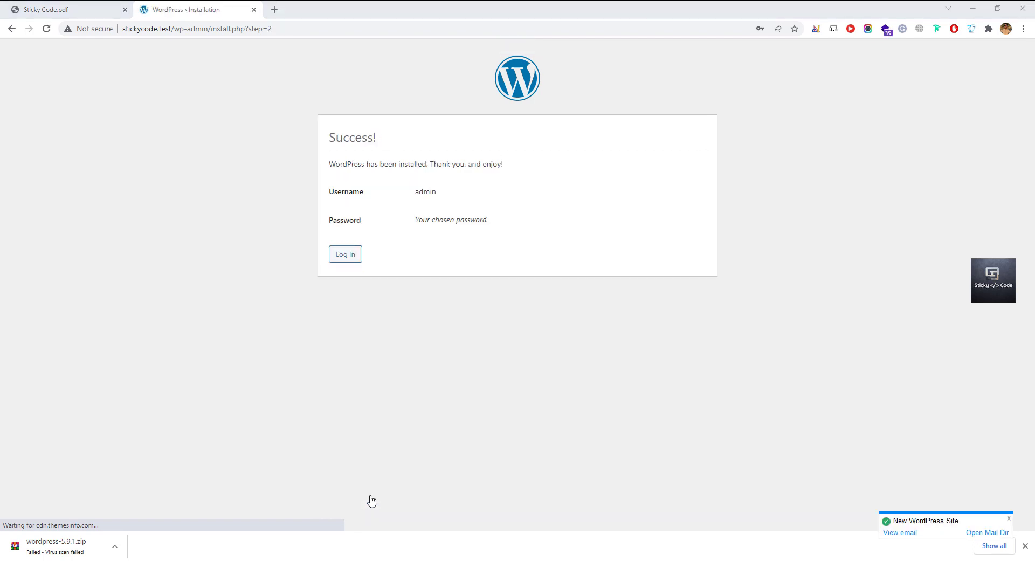
{"action": "left_click", "coordinate": [339, 255]}
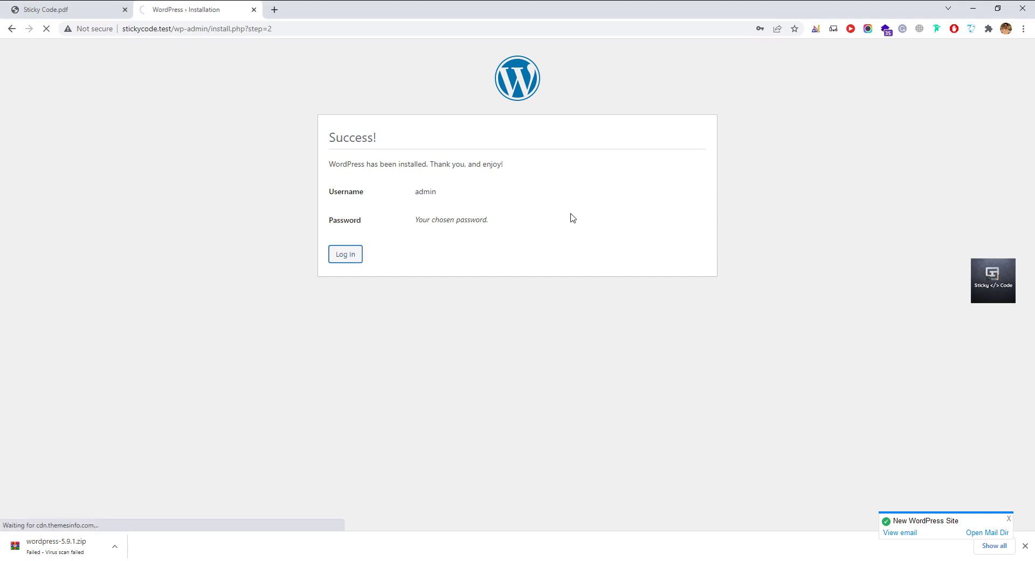
{"action": "type", "text": "admin"}
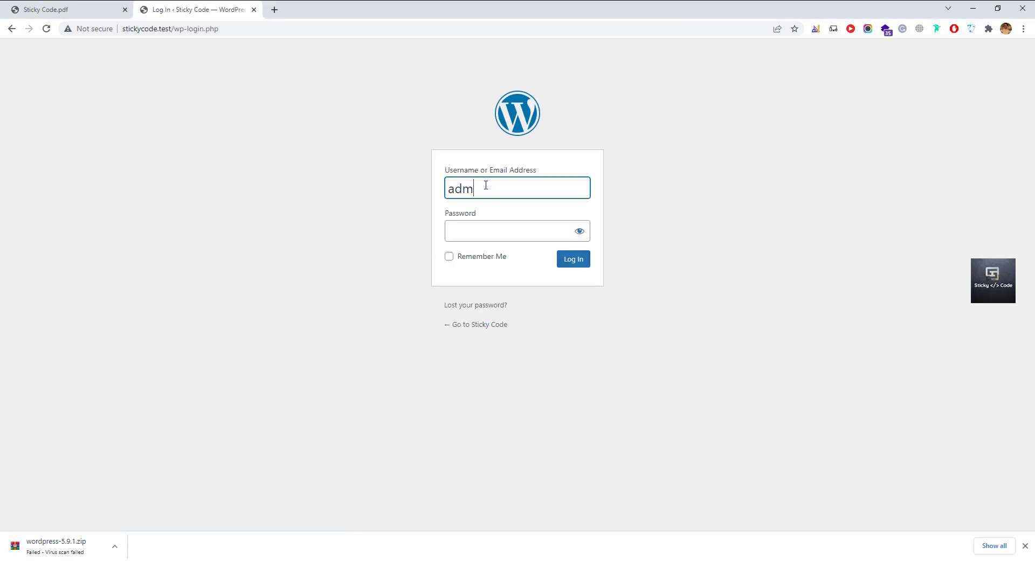
{"action": "key", "text": "Tab"}
{"action": "type", "text": "admin"}
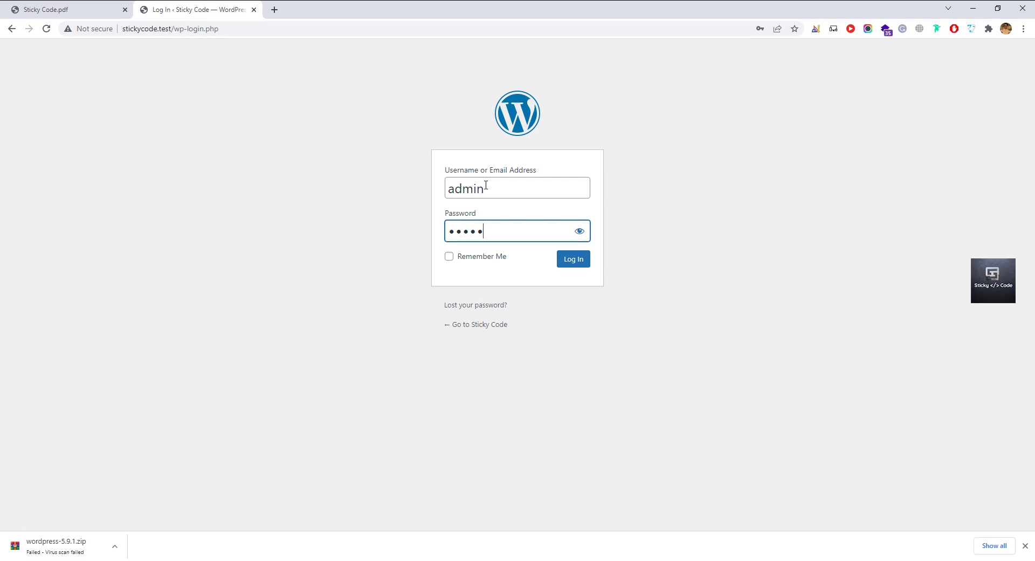
{"action": "type", "text": "@123"}
{"action": "left_click", "coordinate": [579, 232]}
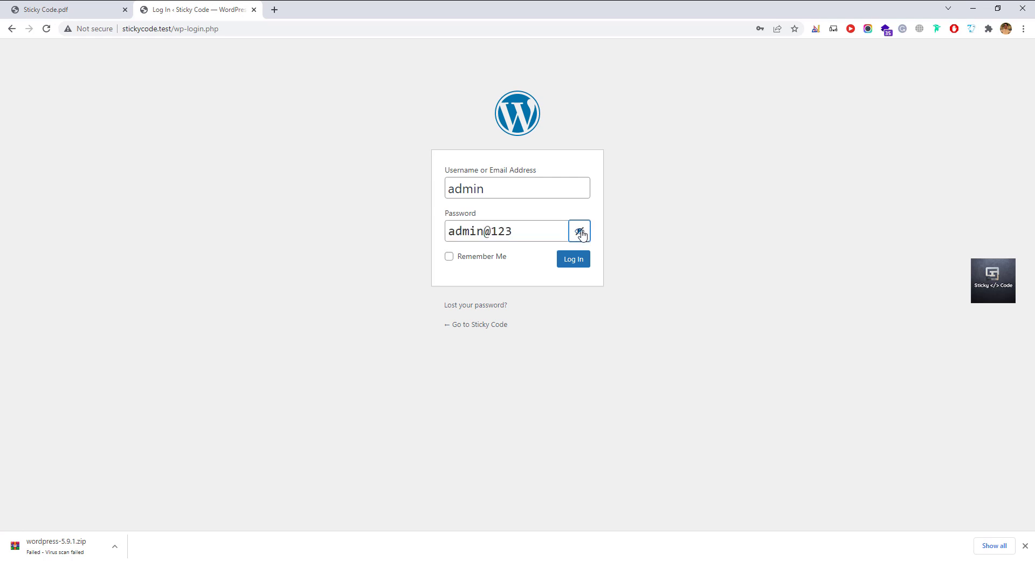
{"action": "left_click", "coordinate": [566, 265]}
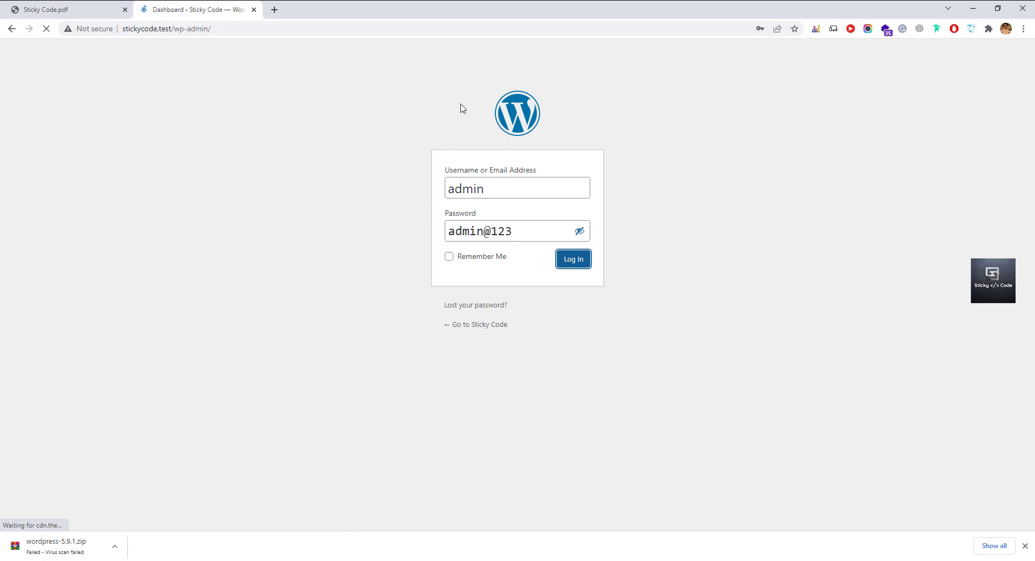
Close Chrome's download bar while scrolling through the Sticky Code dashboard.
{"action": "scroll", "coordinate": [305, 343], "scroll_direction": "down", "scroll_amount": 3}
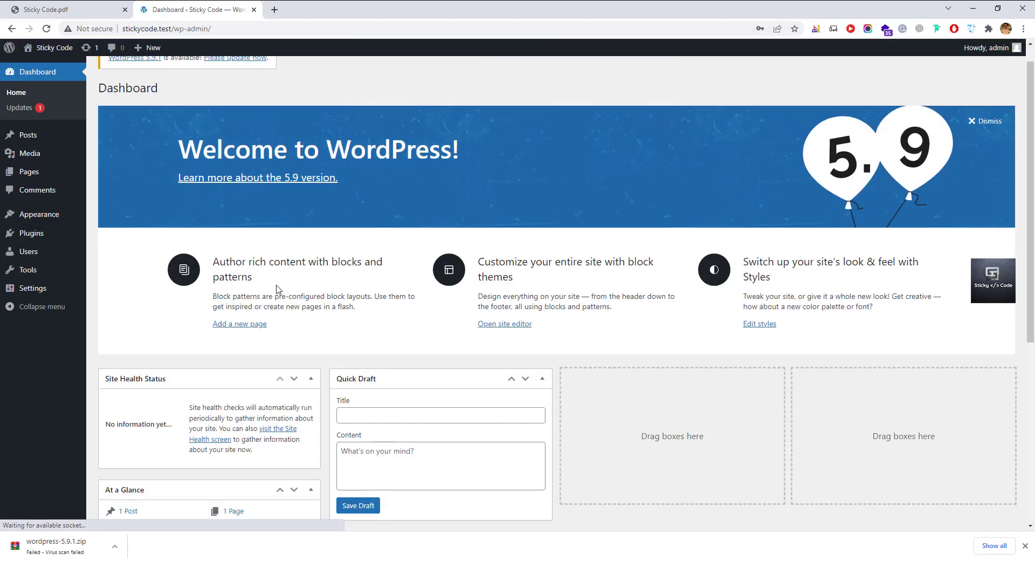
{"action": "scroll", "coordinate": [306, 344], "scroll_direction": "up", "scroll_amount": 3}
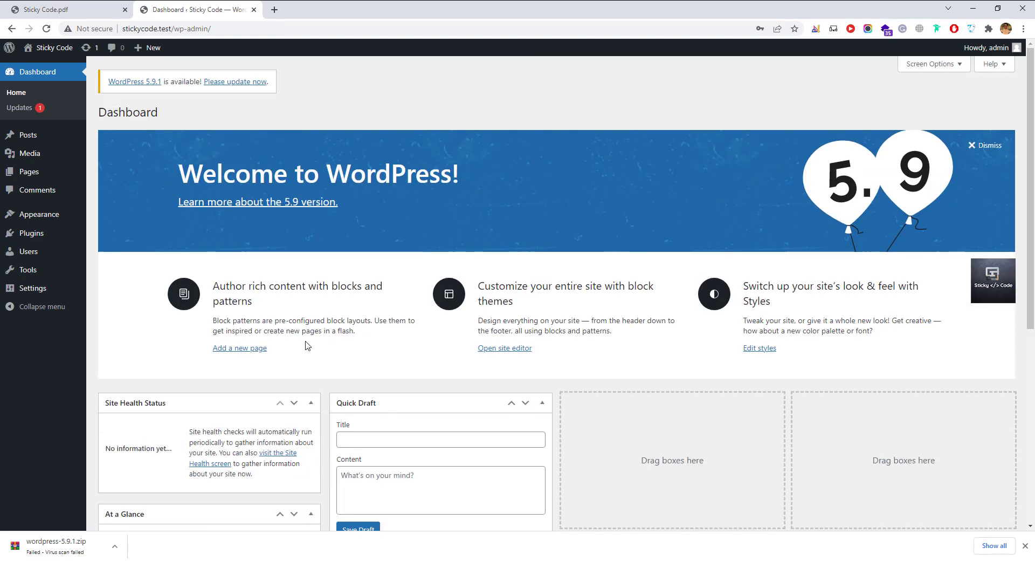
{"action": "scroll", "coordinate": [307, 344], "scroll_direction": "down", "scroll_amount": 6}
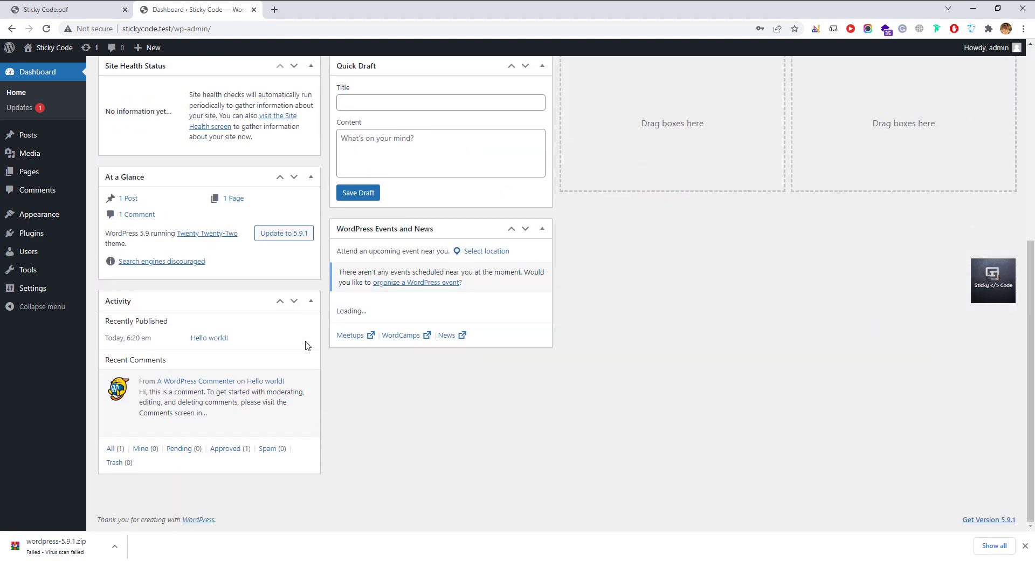
{"action": "scroll", "coordinate": [305, 345], "scroll_direction": "up", "scroll_amount": 6}
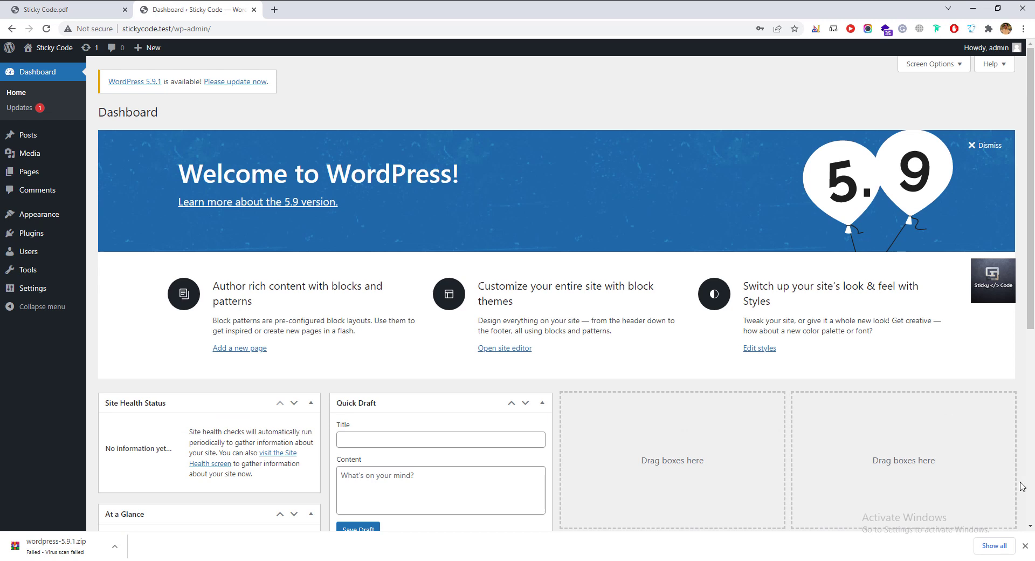
{"action": "left_click", "coordinate": [1024, 544]}
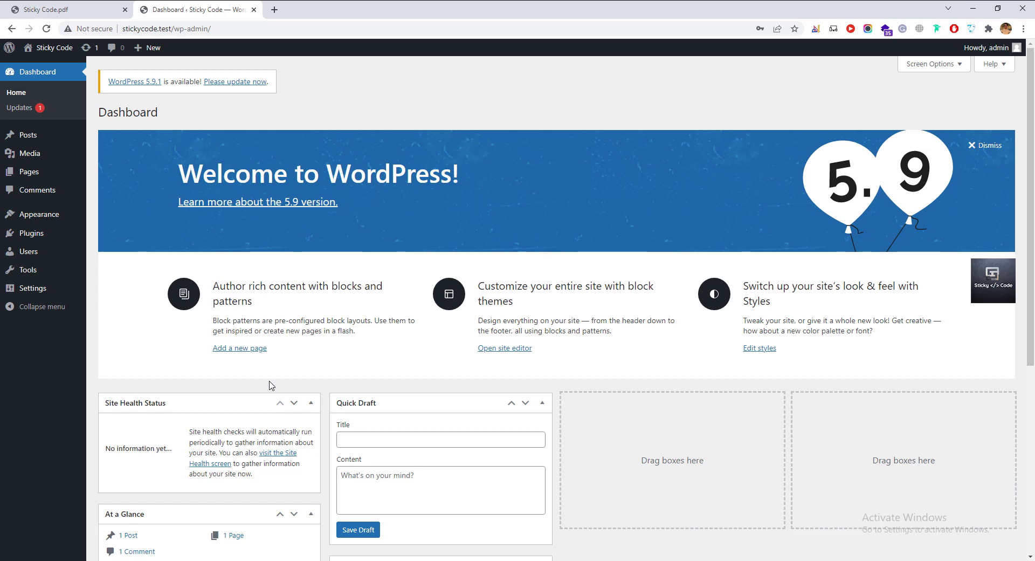
{"action": "scroll", "coordinate": [271, 385], "scroll_direction": "down", "scroll_amount": 6}
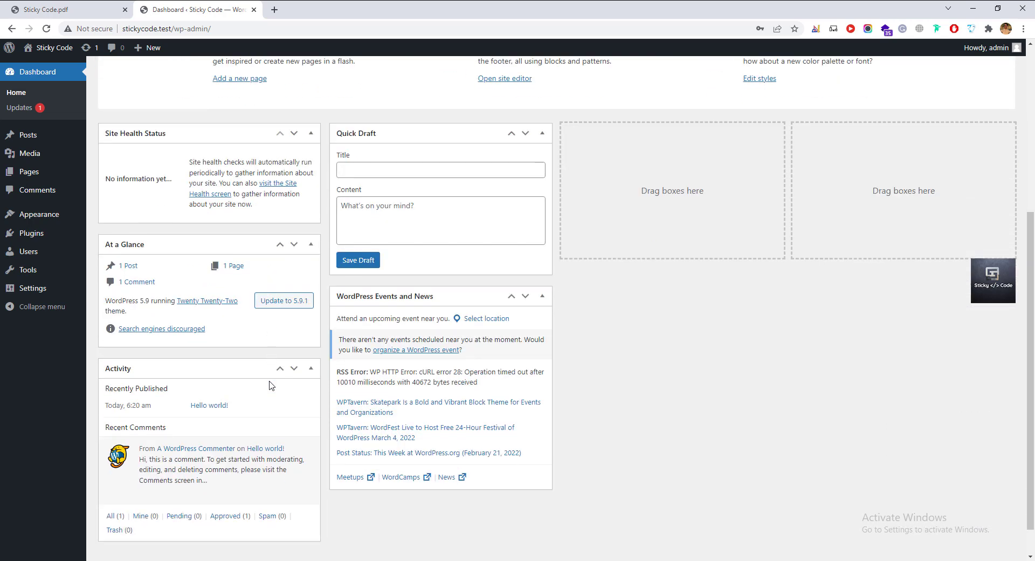
{"action": "scroll", "coordinate": [272, 385], "scroll_direction": "up", "scroll_amount": 3}
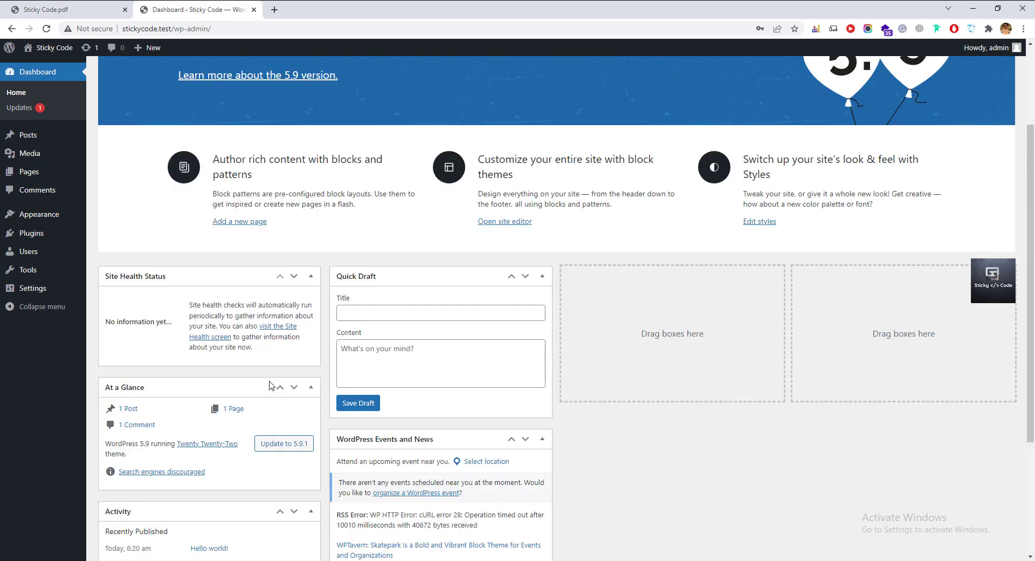
{"action": "scroll", "coordinate": [271, 385], "scroll_direction": "up", "scroll_amount": 3}
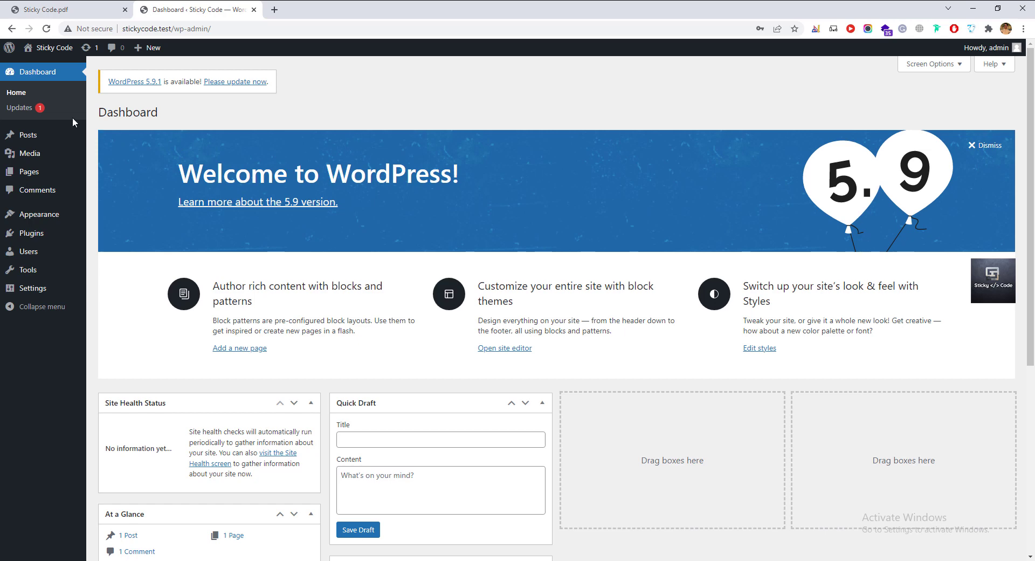
Open Dashboard > Updates to see WordPress 5.9.1 available.
{"action": "left_click", "coordinate": [28, 112]}
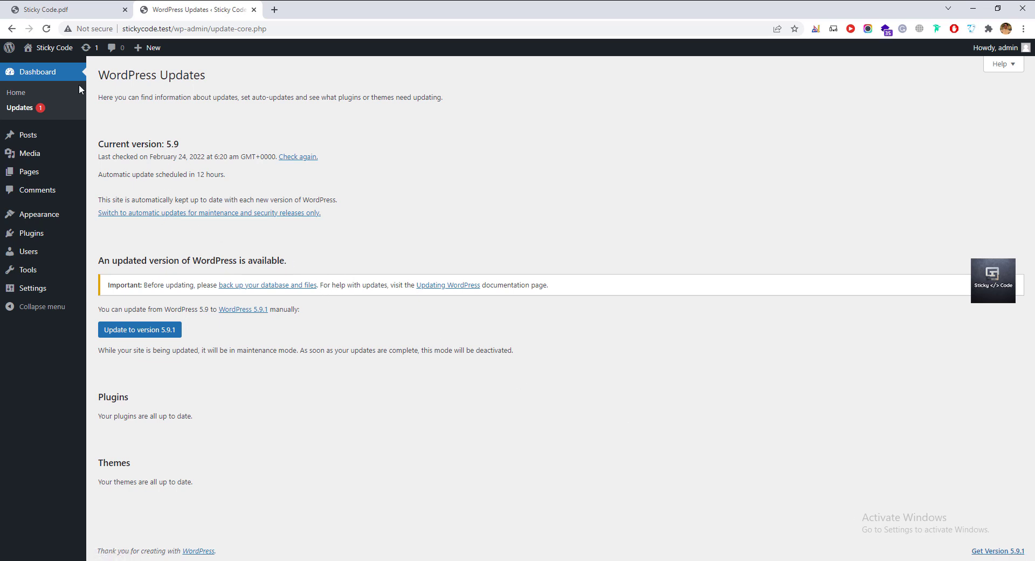
{"action": "mouse_move", "coordinate": [36, 138]}
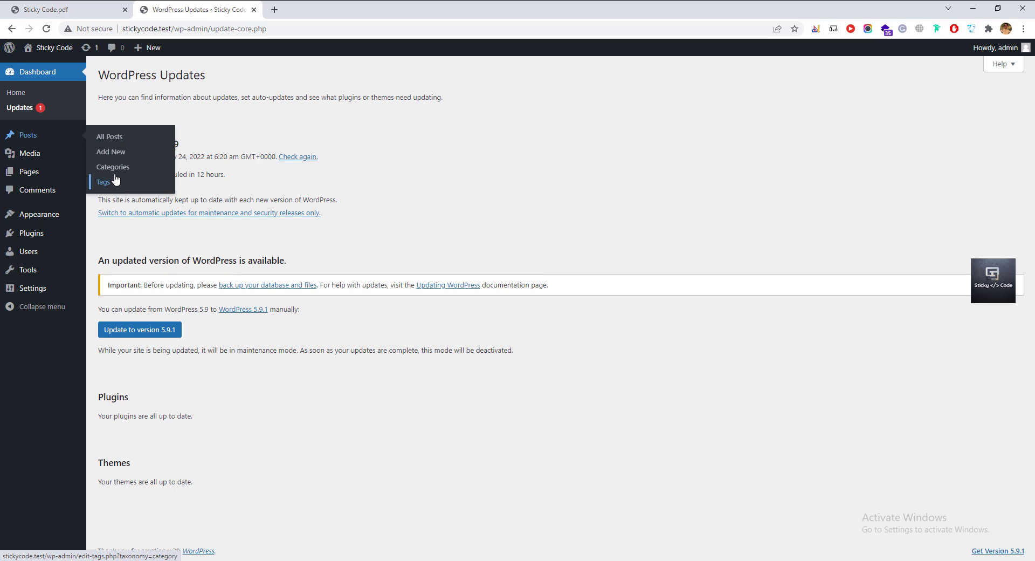
{"action": "mouse_move", "coordinate": [29, 161]}
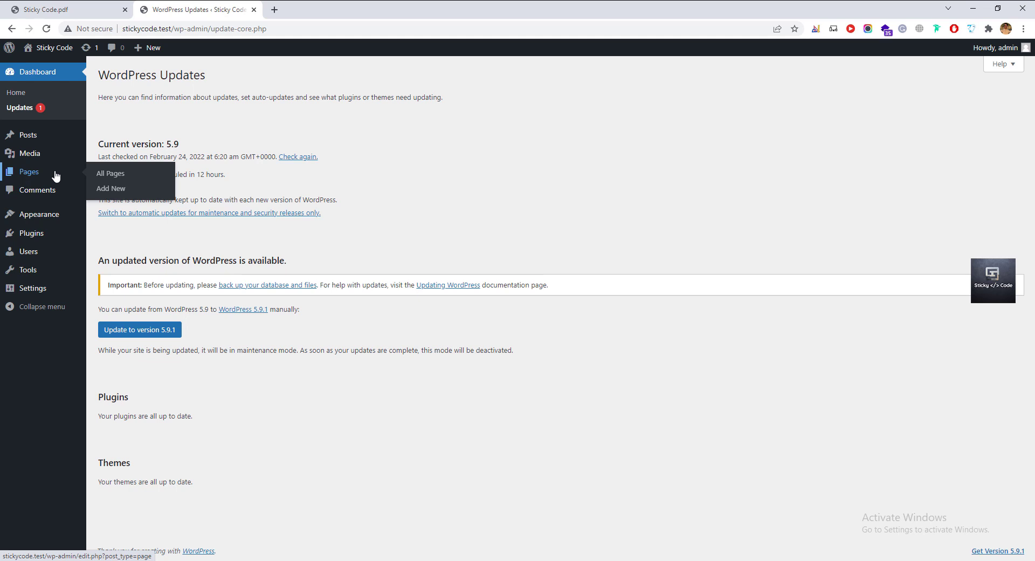
Open Pages > All Pages listing Privacy Policy and Sample Page.
{"action": "left_click", "coordinate": [116, 173]}
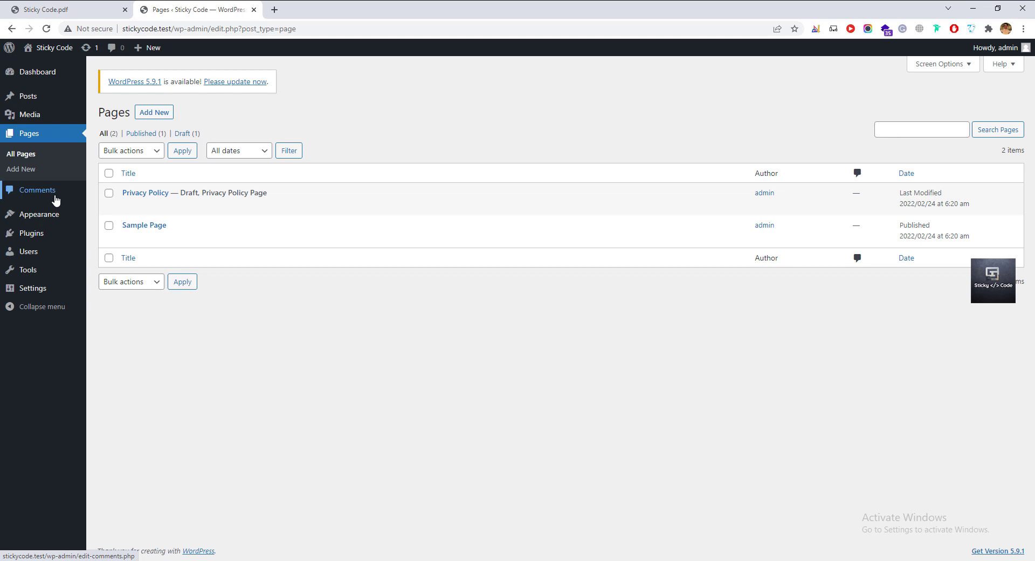
{"action": "mouse_move", "coordinate": [43, 216]}
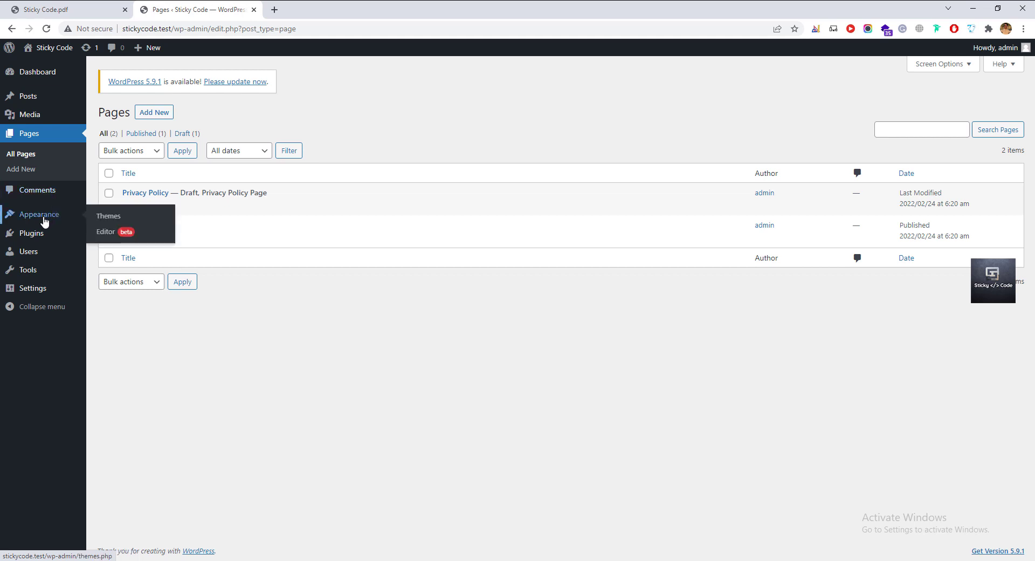
Review the three installed themes, then head to Settings > General.
{"action": "left_click", "coordinate": [109, 221]}
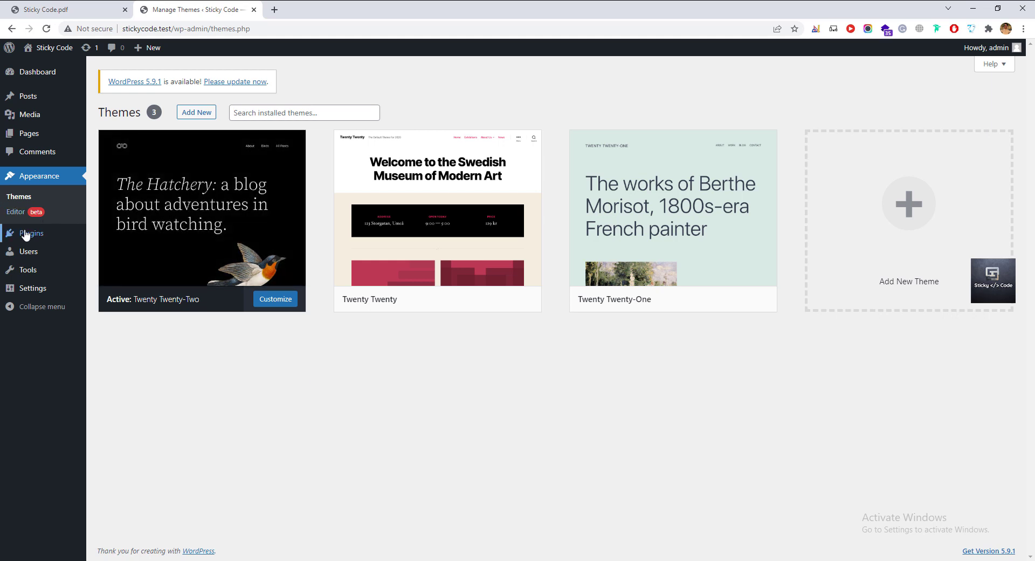
{"action": "mouse_move", "coordinate": [30, 233]}
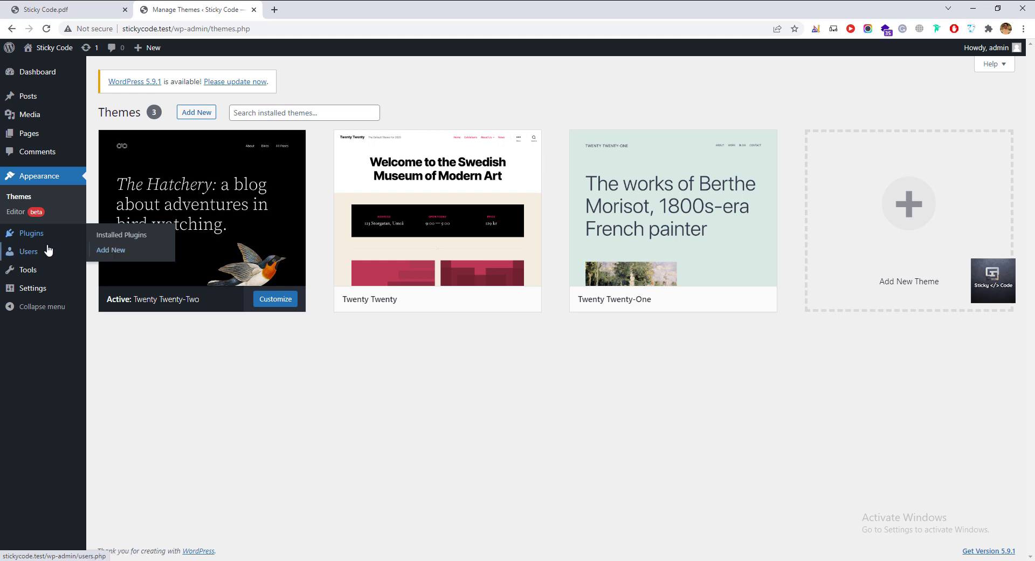
{"action": "mouse_move", "coordinate": [22, 259]}
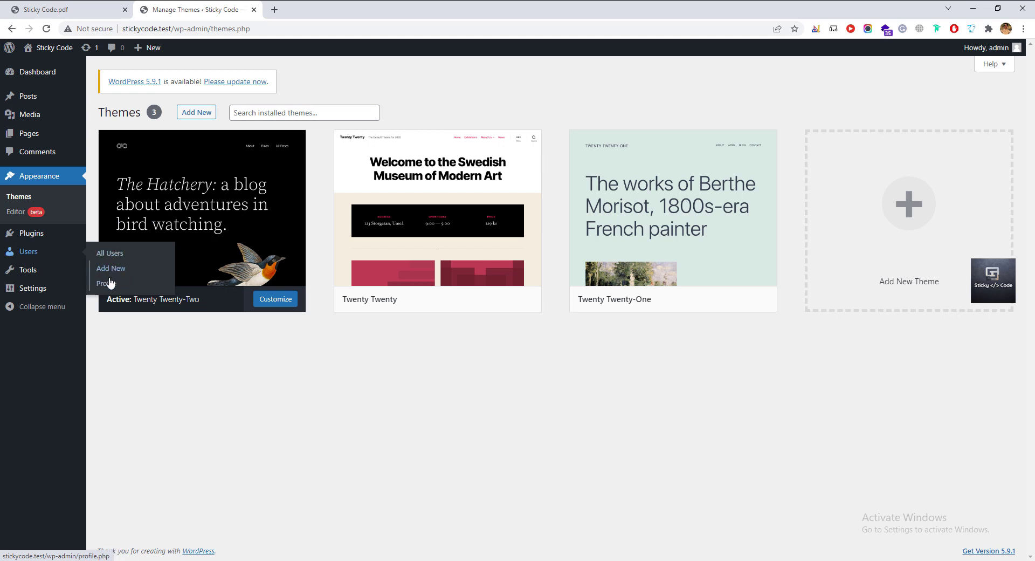
{"action": "mouse_move", "coordinate": [46, 277]}
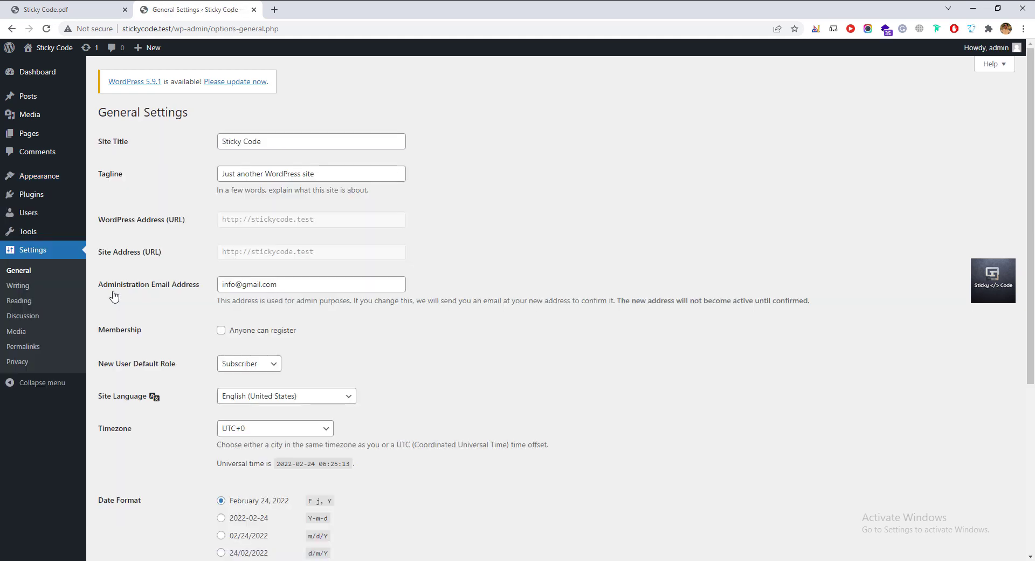
Erase the default tagline and leave the Sticky Code site title unchanged.
{"action": "triple_click", "coordinate": [264, 141]}
{"action": "left_click", "coordinate": [270, 141]}
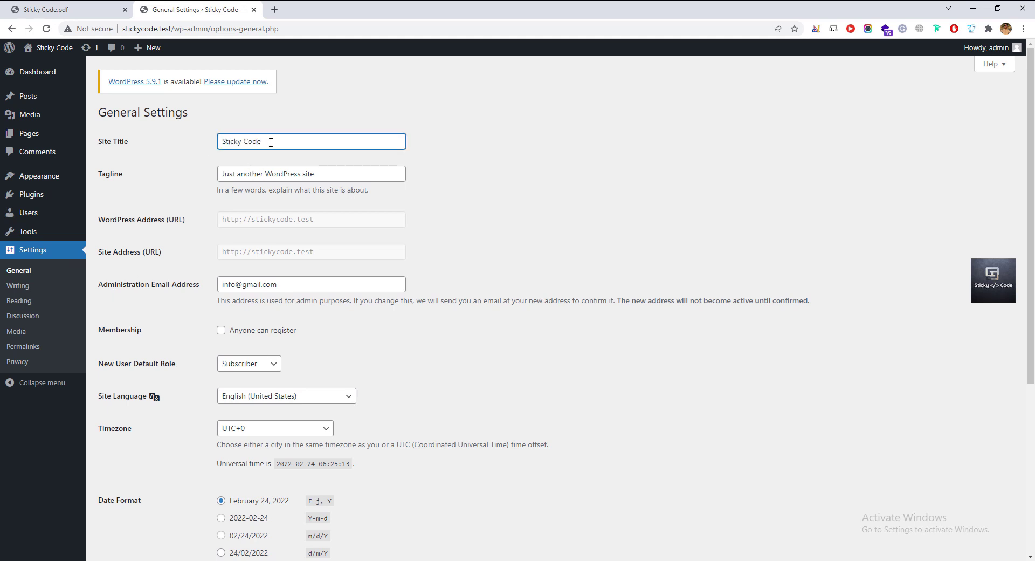
{"action": "triple_click", "coordinate": [278, 174]}
{"action": "key", "text": "End"}
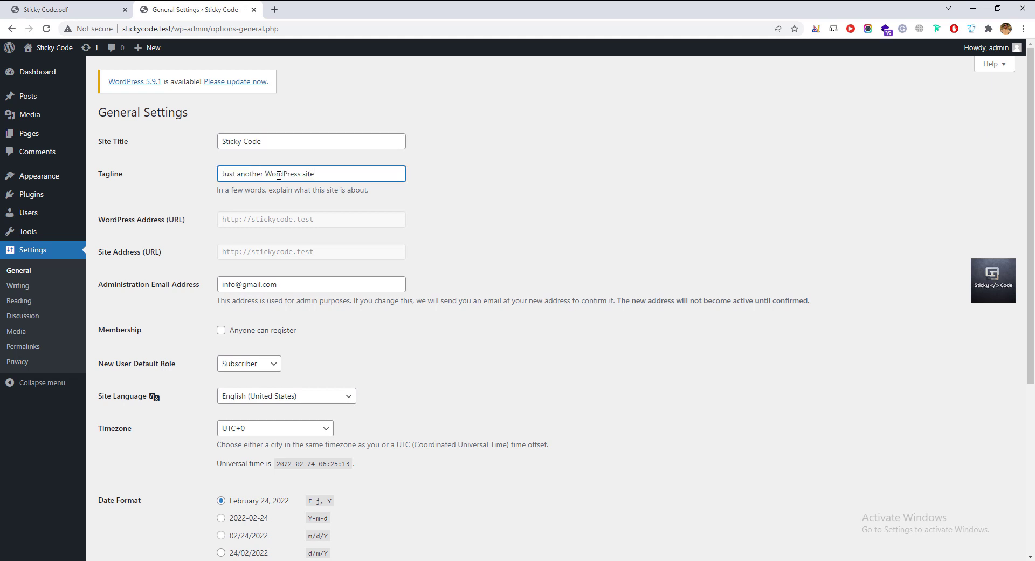
{"action": "triple_click", "coordinate": [271, 169]}
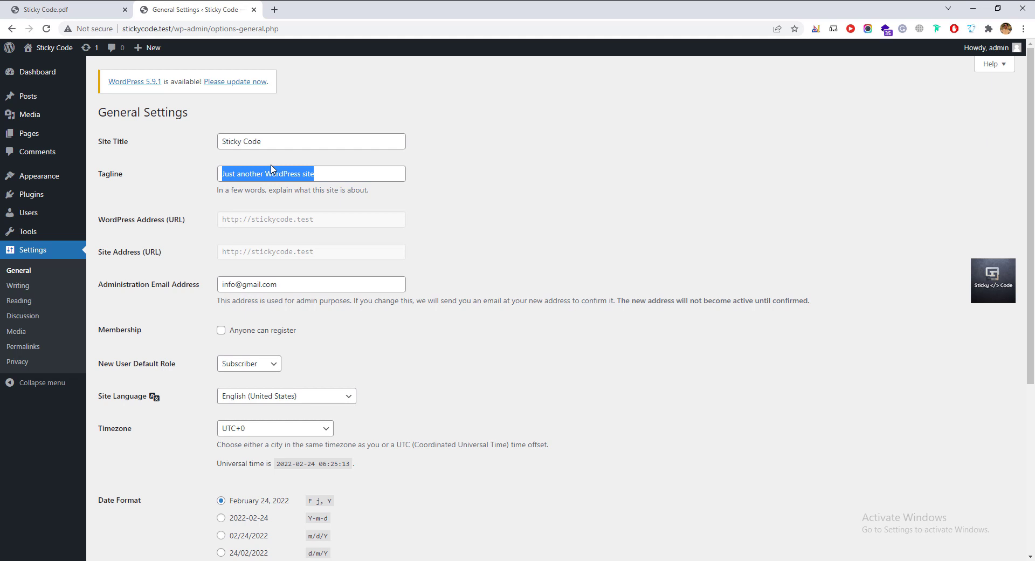
{"action": "left_click", "coordinate": [349, 178]}
{"action": "key", "text": "BackSpace"}
{"action": "key", "text": "BackSpace"}
{"action": "key", "text": "BackSpace"}
{"action": "key", "text": "BackSpace"}
{"action": "key", "text": "BackSpace"}
{"action": "key", "text": "BackSpace"}
{"action": "key", "text": "BackSpace"}
{"action": "key", "text": "BackSpace"}
{"action": "key", "text": "BackSpace"}
{"action": "key", "text": "BackSpace"}
{"action": "key", "text": "BackSpace"}
{"action": "key", "text": "BackSpace"}
{"action": "key", "text": "BackSpace"}
{"action": "key", "text": "BackSpace"}
{"action": "key", "text": "BackSpace"}
{"action": "key", "text": "BackSpace"}
{"action": "key", "text": "BackSpace"}
{"action": "key", "text": "BackSpace"}
{"action": "key", "text": "BackSpace"}
{"action": "key", "text": "BackSpace"}
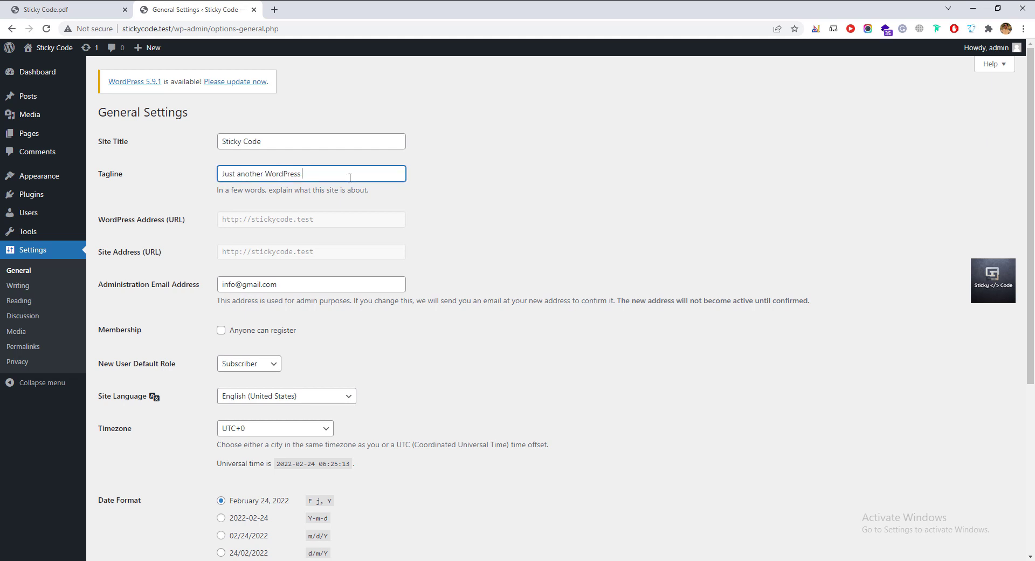
{"action": "left_click", "coordinate": [329, 208]}
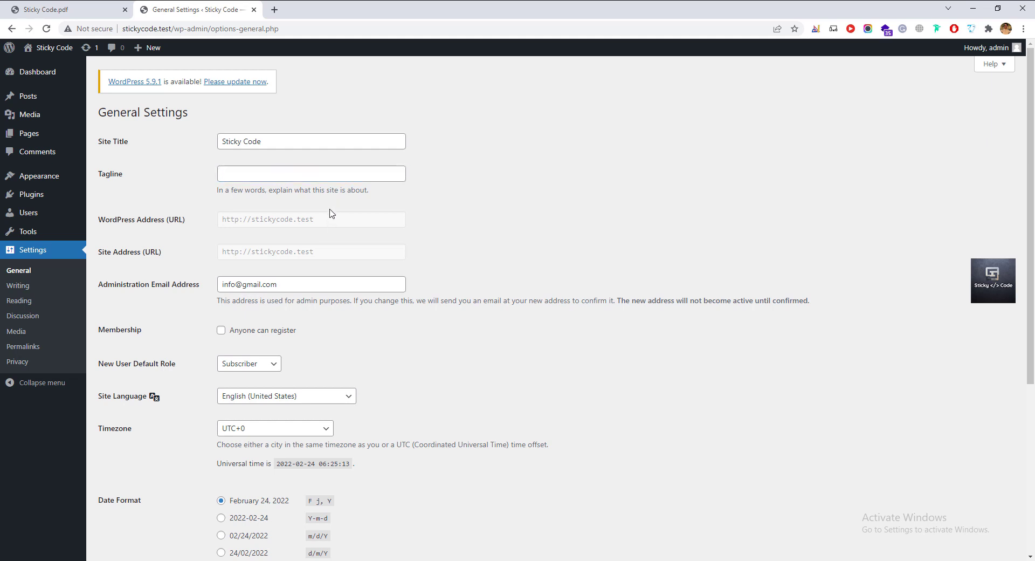
Keep Subscriber as the default role and Monday as week start, then save the general settings.
{"action": "left_click", "coordinate": [279, 282]}
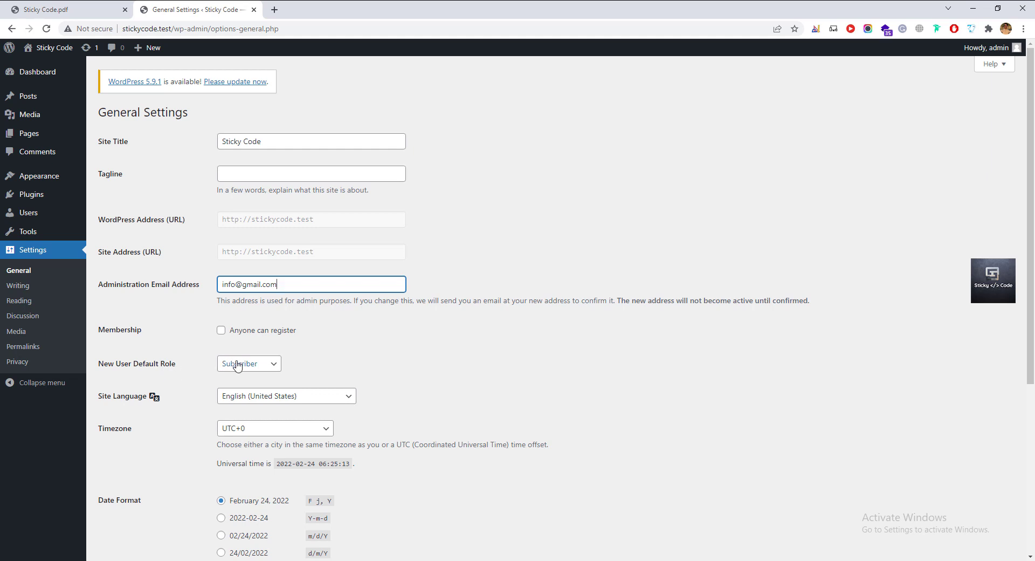
{"action": "left_click", "coordinate": [271, 365]}
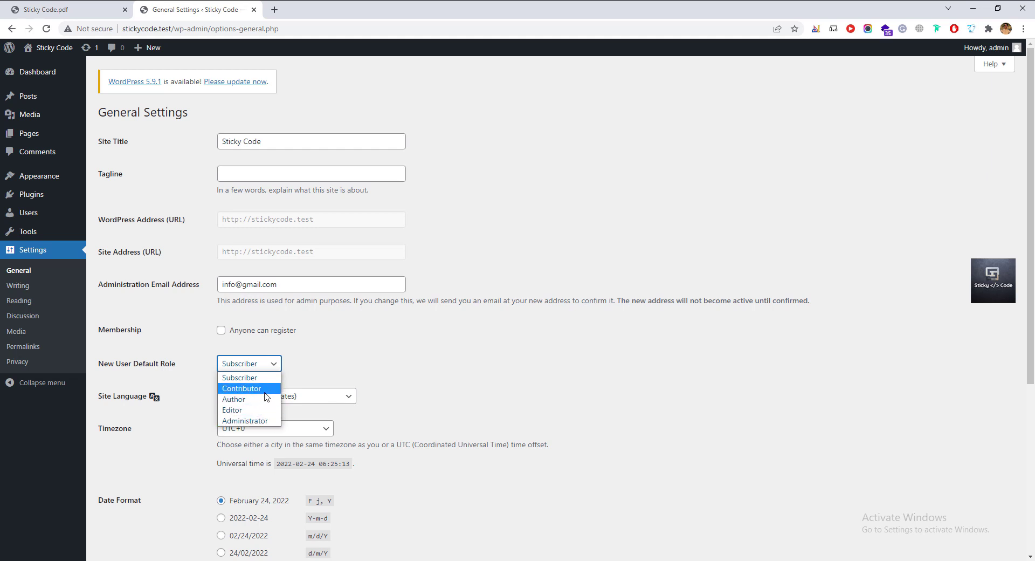
{"action": "left_click", "coordinate": [274, 363]}
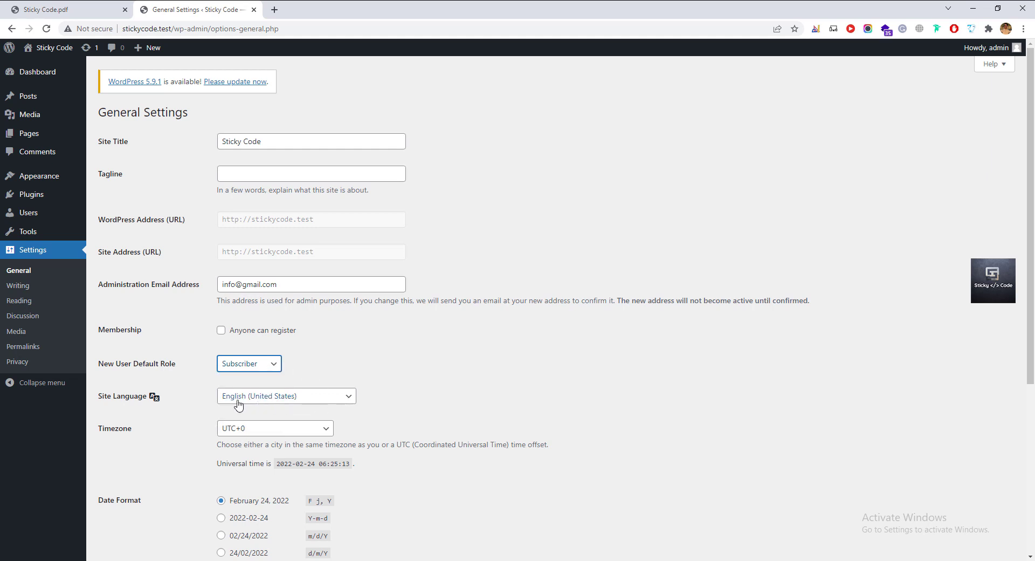
{"action": "scroll", "coordinate": [242, 409], "scroll_direction": "down", "scroll_amount": 3}
{"action": "scroll", "coordinate": [139, 421], "scroll_direction": "down", "scroll_amount": 2}
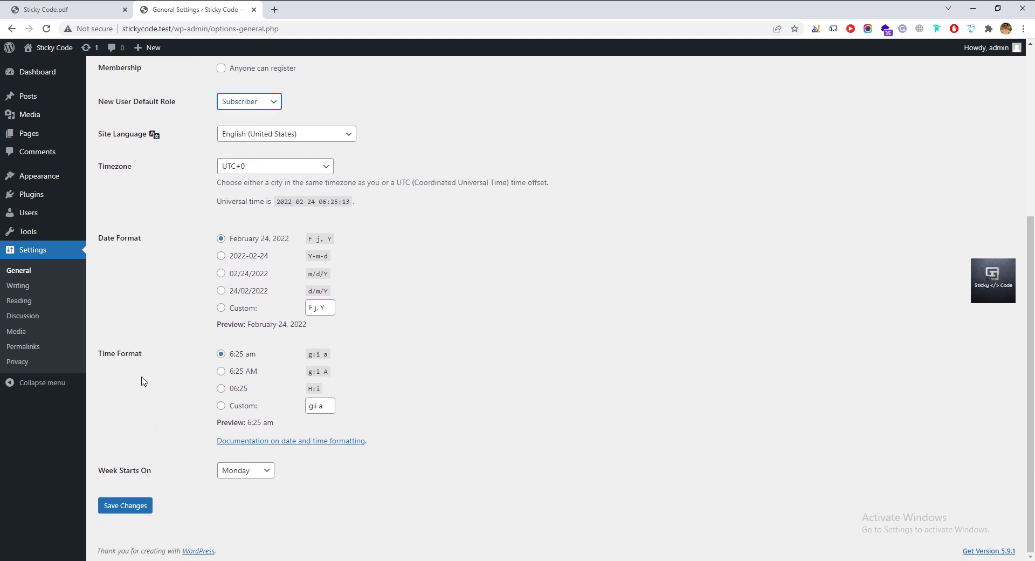
{"action": "left_click", "coordinate": [253, 471]}
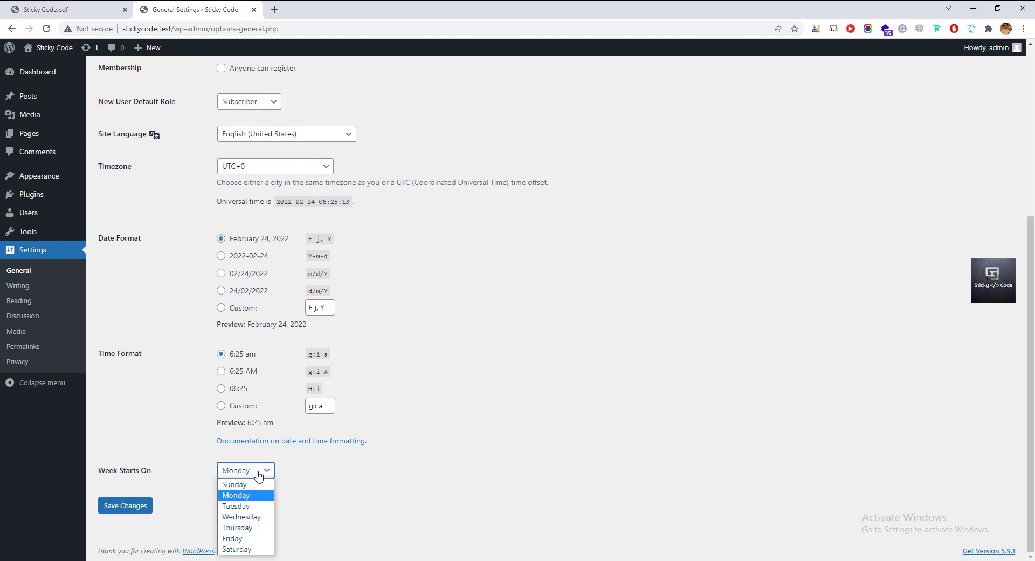
{"action": "left_click", "coordinate": [258, 474]}
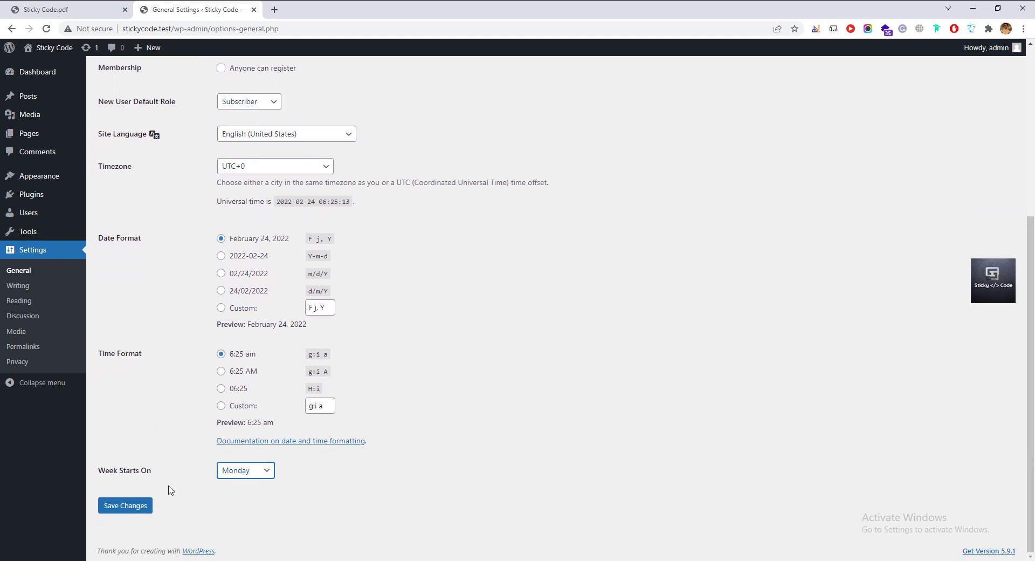
{"action": "left_click", "coordinate": [128, 511]}
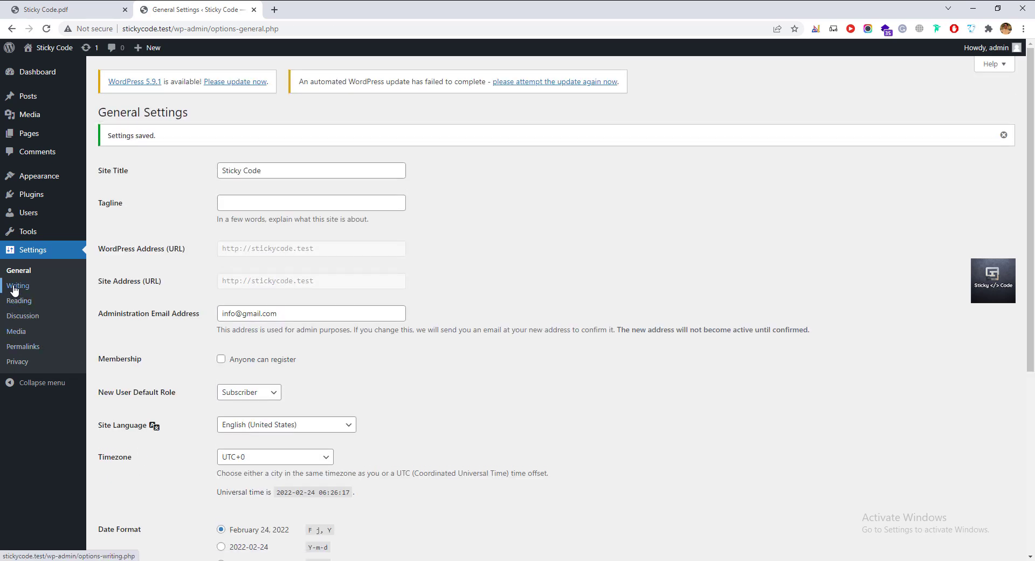
Open Writing settings and keep Uncategorized as the default post category.
{"action": "left_click", "coordinate": [15, 290]}
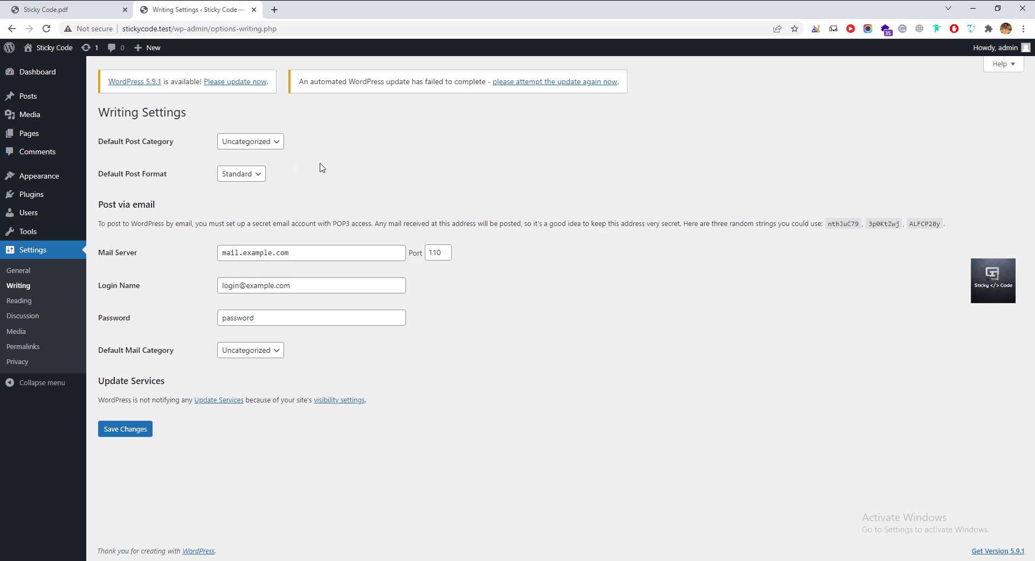
{"action": "left_click", "coordinate": [271, 145]}
{"action": "left_click", "coordinate": [272, 144]}
Keep Standard as the default post format and look over the Post via email section.
{"action": "left_click", "coordinate": [258, 175]}
{"action": "left_click", "coordinate": [257, 176]}
{"action": "left_click_drag", "start_coordinate": [113, 205], "coordinate": [180, 206]}
{"action": "left_click", "coordinate": [192, 205]}
Open Reading settings, view the stickycode.test front page in another tab, then return.
{"action": "left_click", "coordinate": [25, 305]}
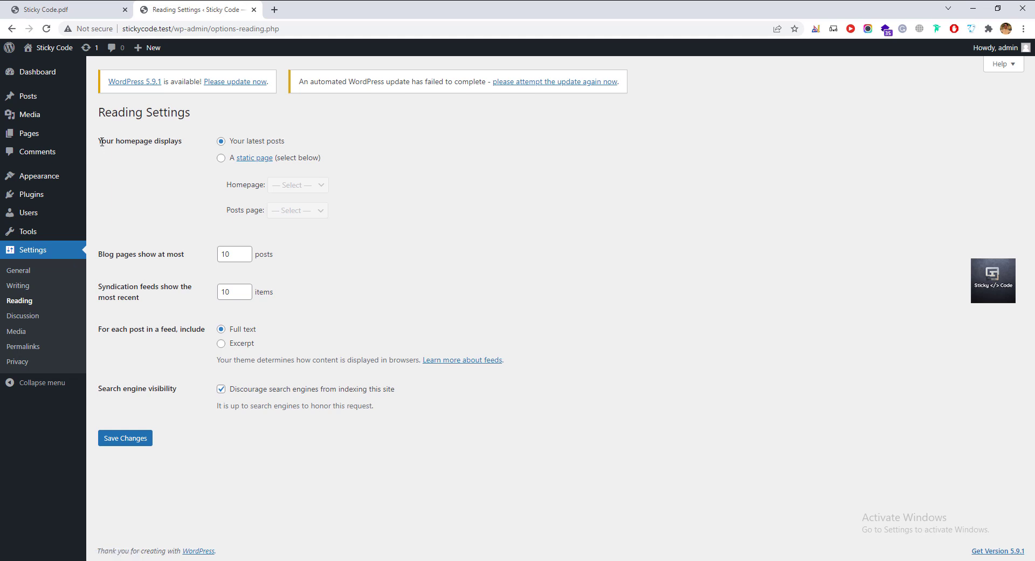
{"action": "left_click_drag", "start_coordinate": [111, 141], "coordinate": [165, 141]}
{"action": "left_click", "coordinate": [166, 142]}
{"action": "left_click", "coordinate": [172, 28]}
{"action": "left_click_drag", "start_coordinate": [171, 28], "coordinate": [292, 15]}
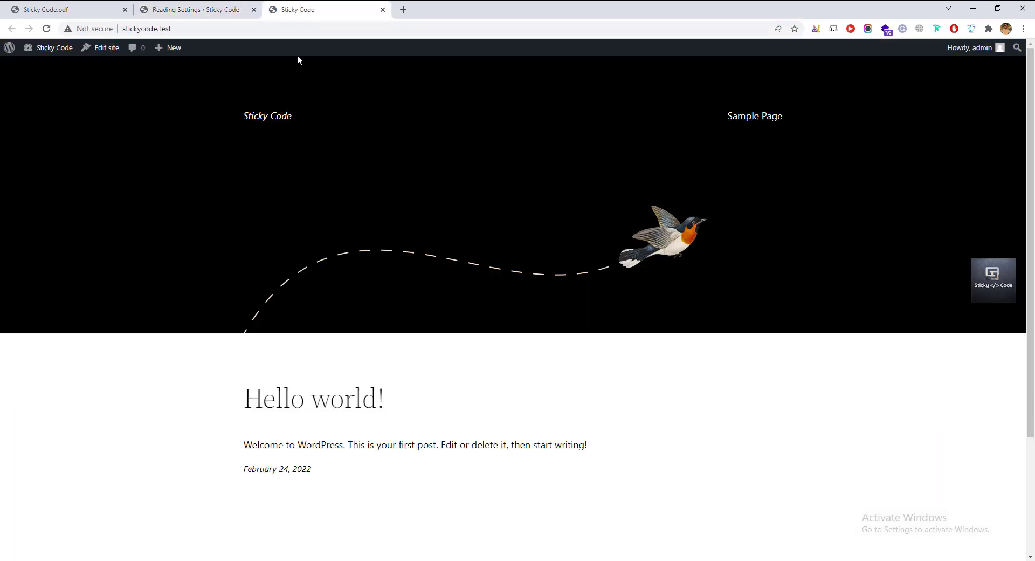
{"action": "scroll", "coordinate": [314, 364], "scroll_direction": "down", "scroll_amount": 3}
{"action": "scroll", "coordinate": [315, 403], "scroll_direction": "up", "scroll_amount": 3}
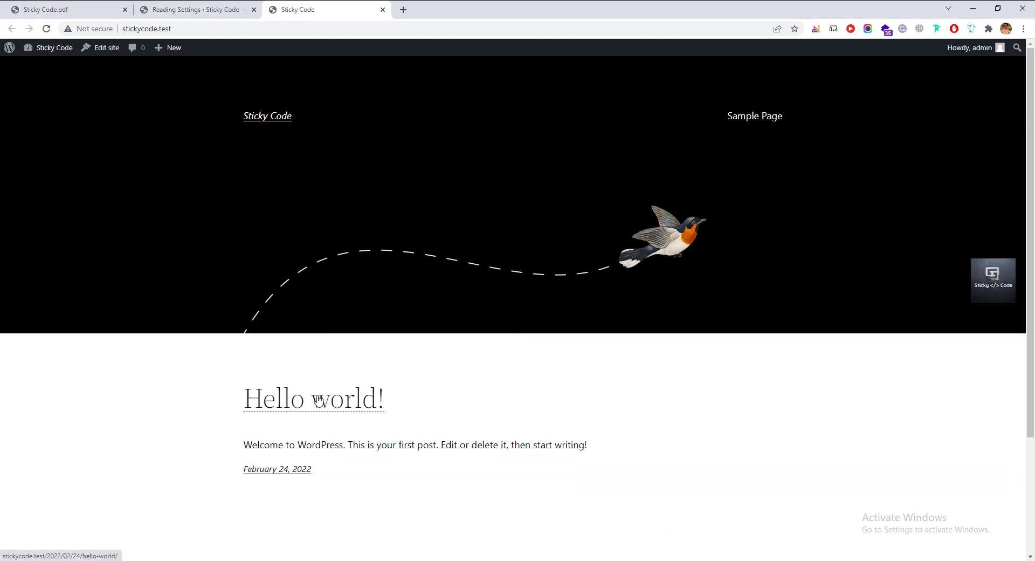
{"action": "left_click", "coordinate": [226, 10]}
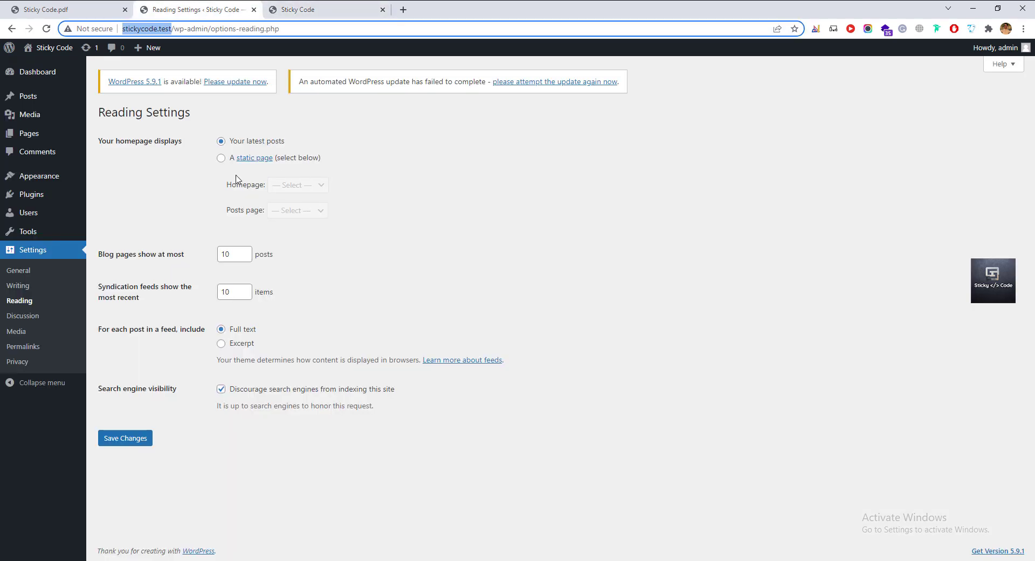
Set the homepage to the static Sample Page, leaving the Posts page unset.
{"action": "left_click", "coordinate": [222, 158]}
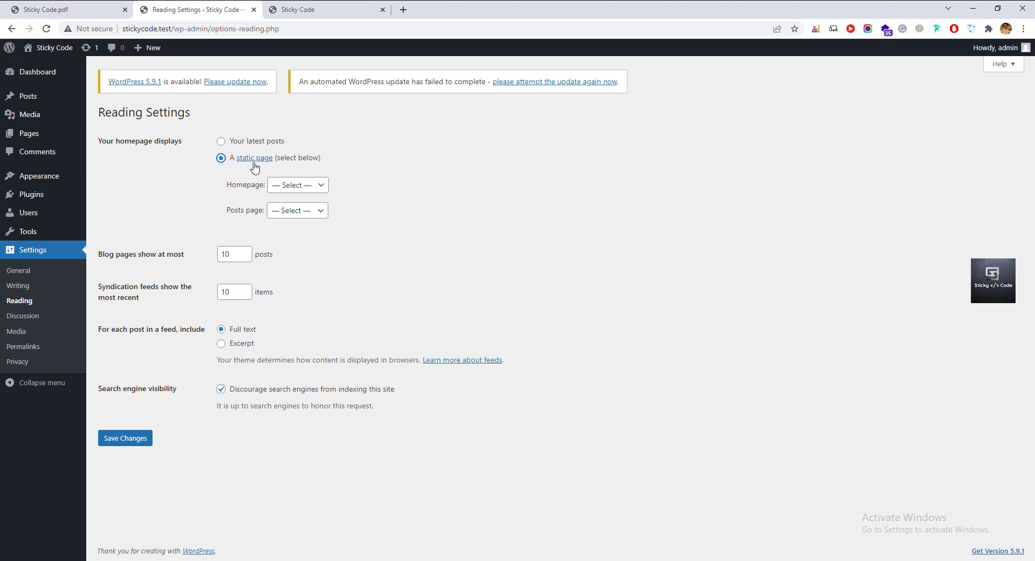
{"action": "left_click", "coordinate": [298, 186]}
{"action": "left_click", "coordinate": [305, 210]}
{"action": "left_click", "coordinate": [310, 212]}
{"action": "left_click", "coordinate": [310, 216]}
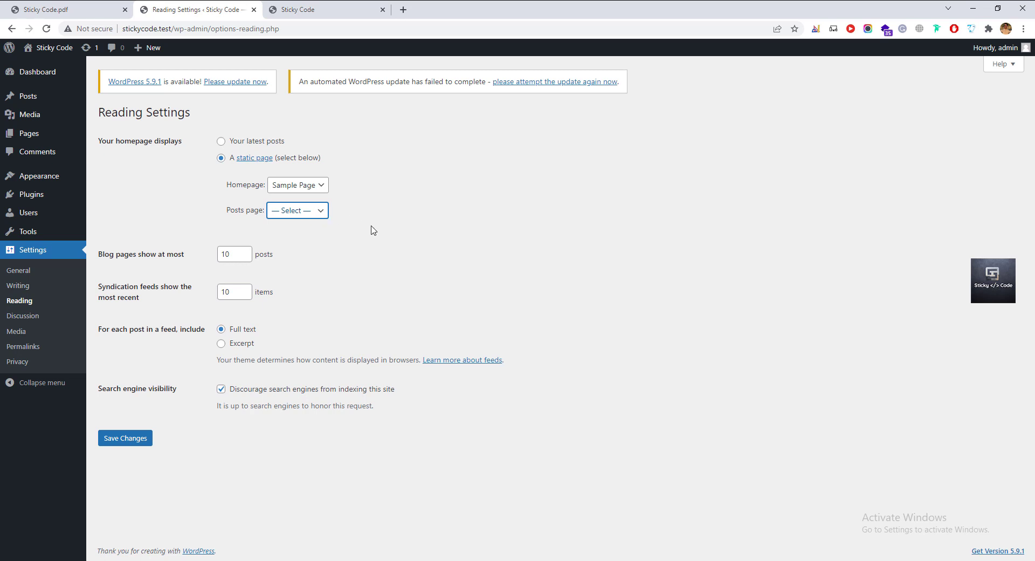
{"action": "left_click", "coordinate": [402, 249]}
Review the reading and search engine visibility options, then save the reading settings.
{"action": "left_click_drag", "start_coordinate": [150, 300], "coordinate": [102, 289]}
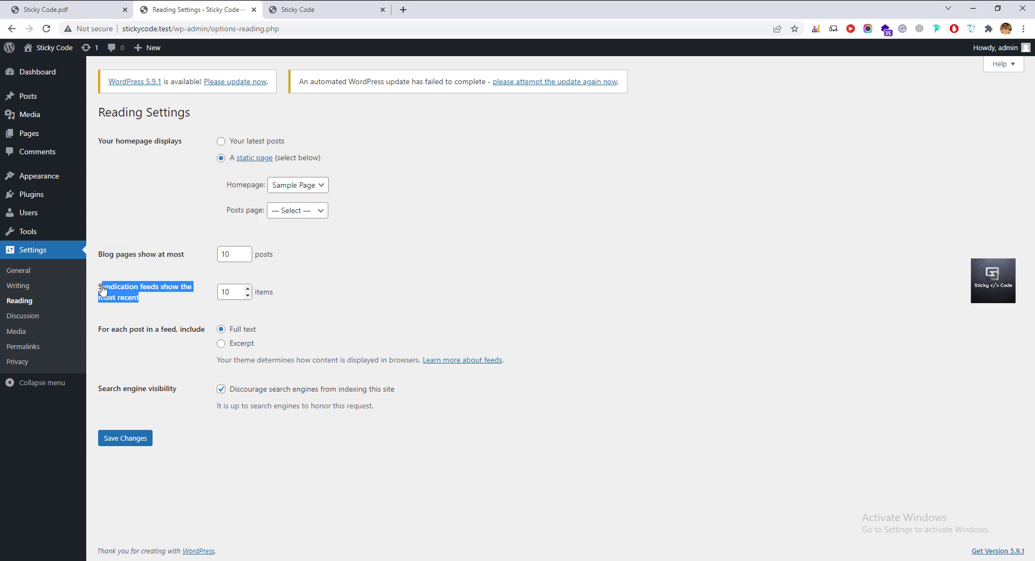
{"action": "left_click", "coordinate": [166, 301]}
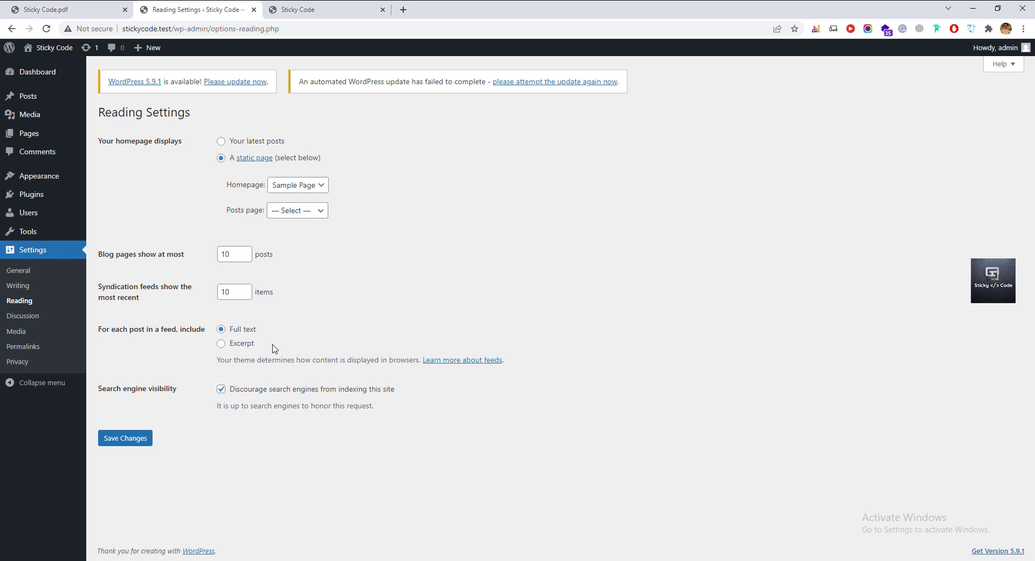
{"action": "left_click_drag", "start_coordinate": [119, 392], "coordinate": [187, 402]}
{"action": "left_click", "coordinate": [186, 402]}
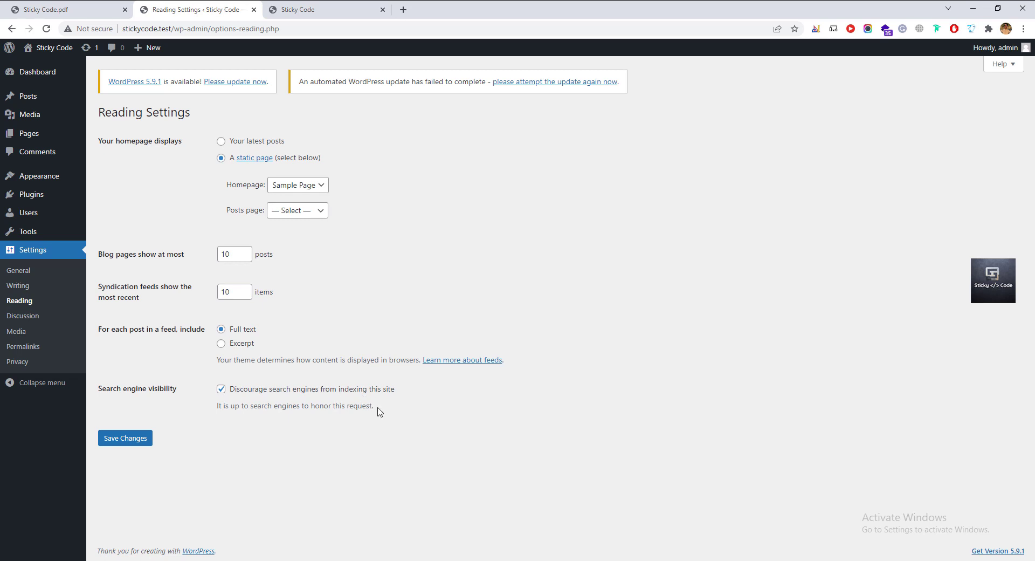
{"action": "left_click", "coordinate": [141, 445]}
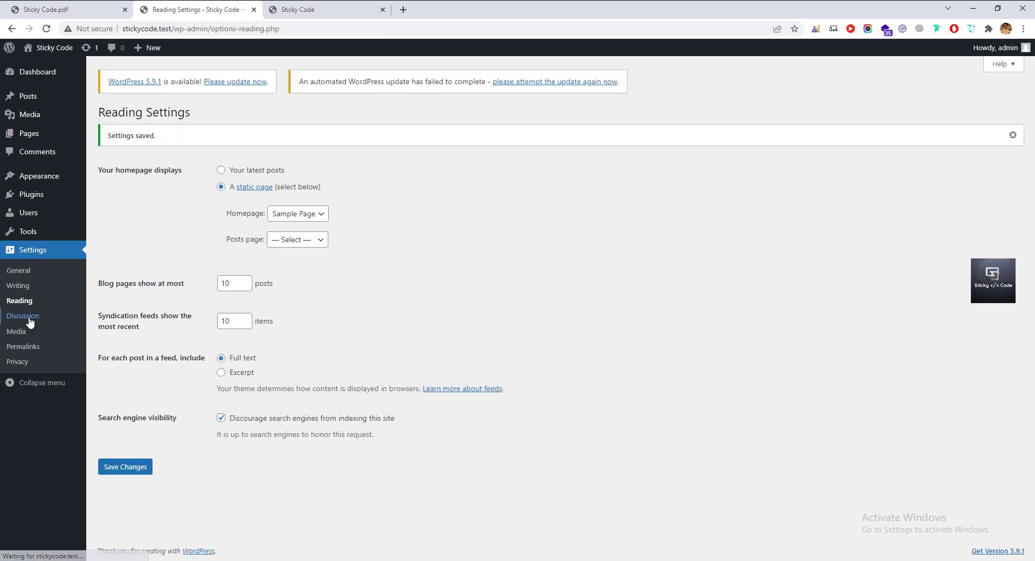
Browse the Discussion and Media settings, noting the Medium size, then open Permalinks.
{"action": "left_click", "coordinate": [34, 318]}
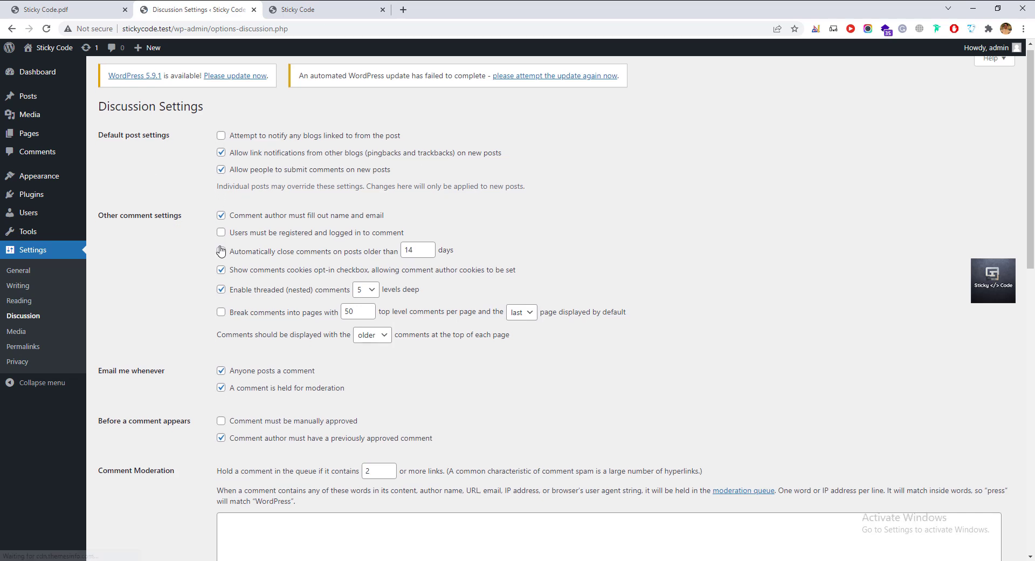
{"action": "scroll", "coordinate": [257, 316], "scroll_direction": "down", "scroll_amount": 5}
{"action": "scroll", "coordinate": [257, 316], "scroll_direction": "down", "scroll_amount": 2}
{"action": "left_click", "coordinate": [16, 330]}
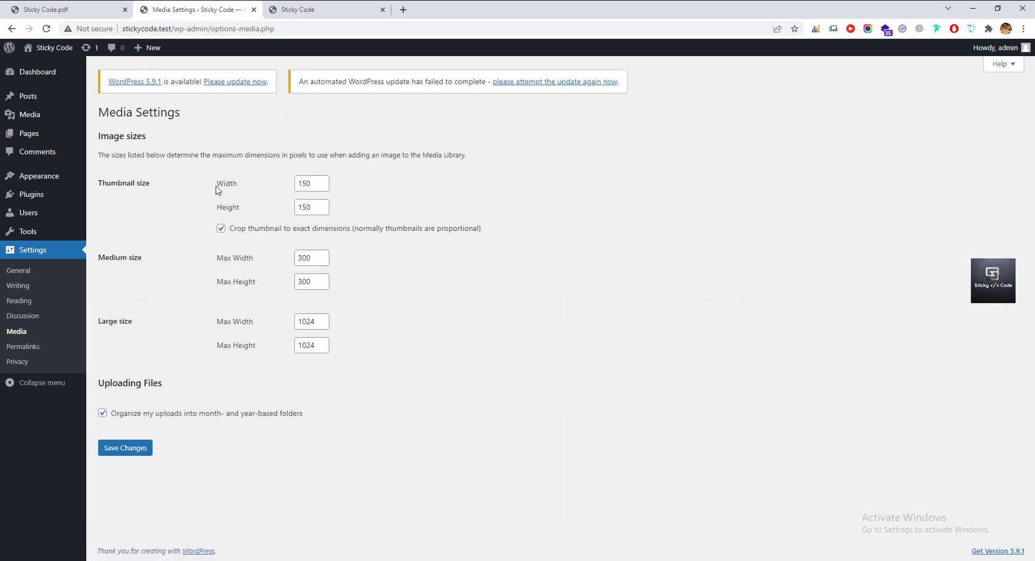
{"action": "left_click_drag", "start_coordinate": [101, 258], "coordinate": [152, 267]}
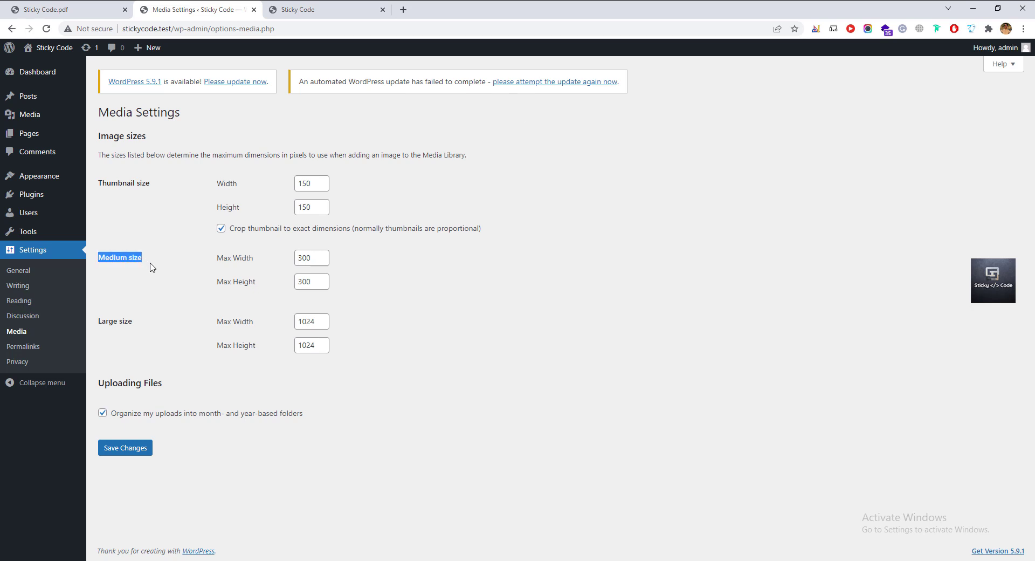
{"action": "left_click", "coordinate": [153, 266]}
{"action": "left_click", "coordinate": [25, 348]}
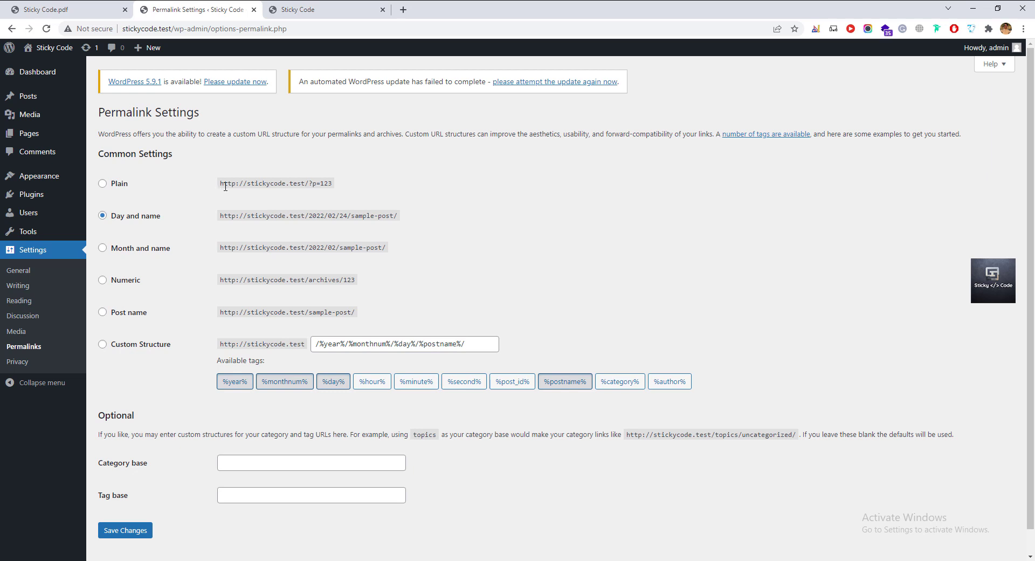
In the Sticky Code tab, extend the address to stickycode.test/tech-industry and select the slug.
{"action": "left_click_drag", "start_coordinate": [309, 183], "coordinate": [418, 219]}
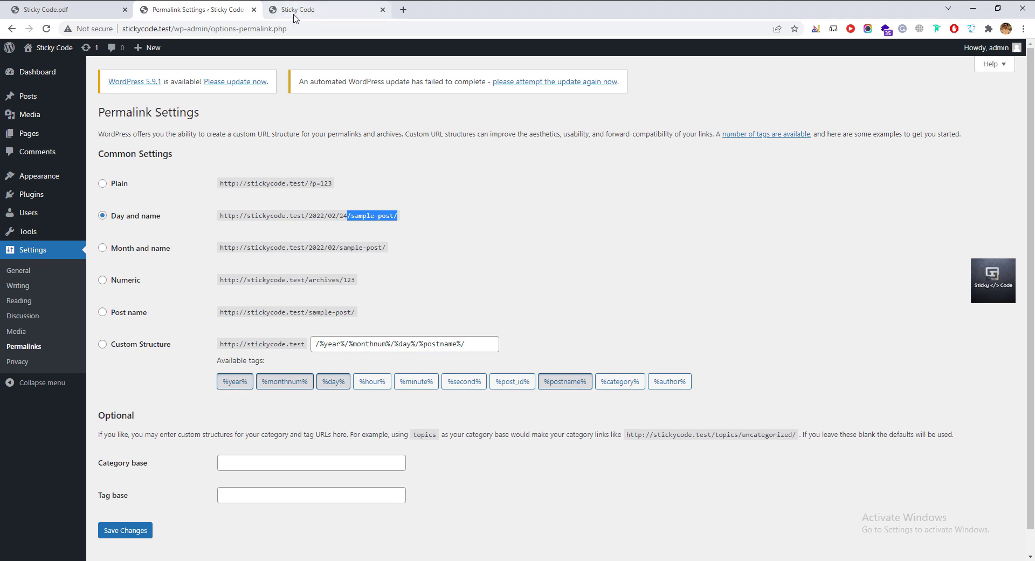
{"action": "left_click", "coordinate": [305, 11]}
{"action": "left_click", "coordinate": [276, 22]}
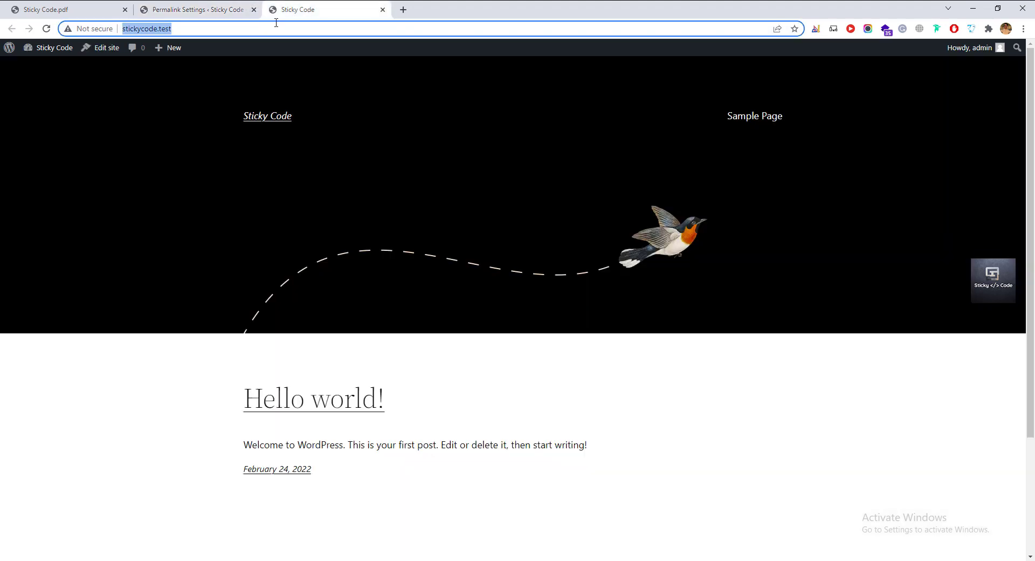
{"action": "left_click", "coordinate": [277, 29]}
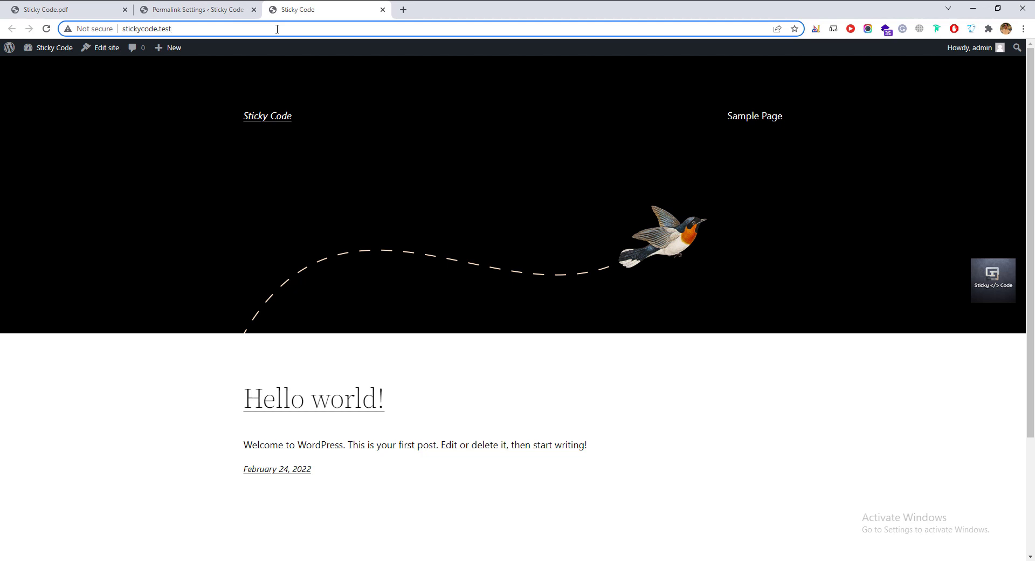
{"action": "type", "text": "/tec"}
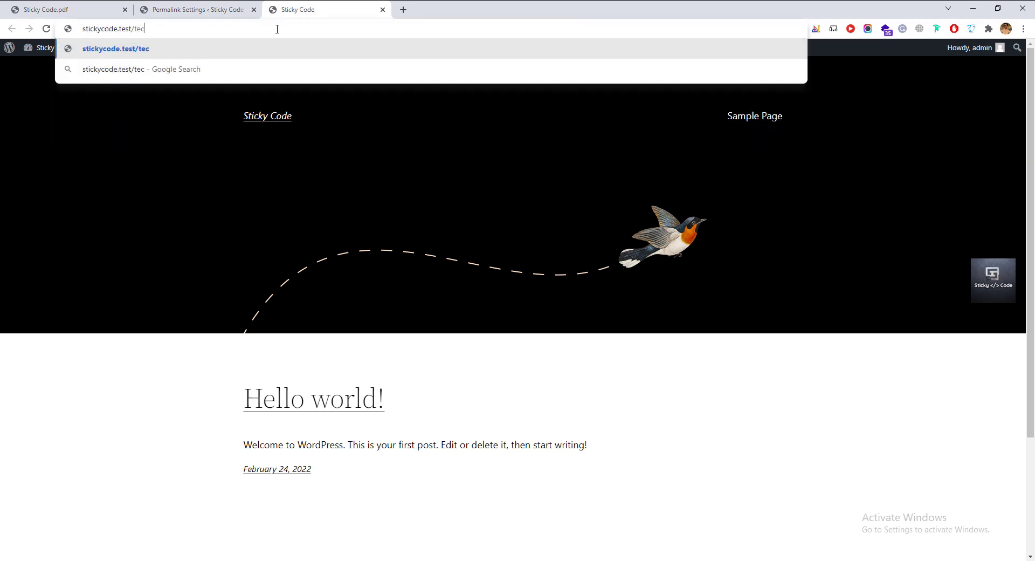
{"action": "type", "text": "h-industry"}
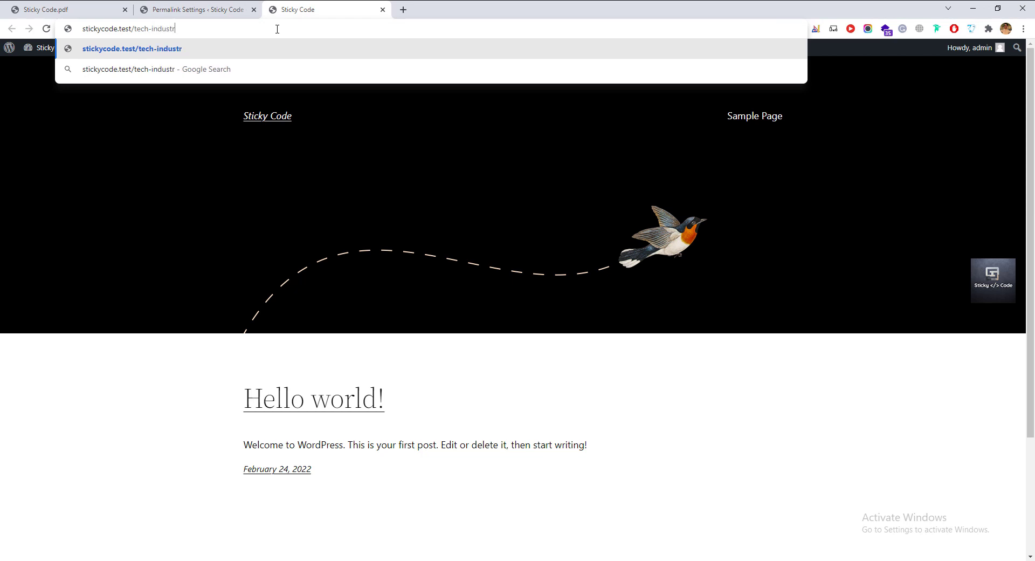
{"action": "key", "text": "ctrl+shift+Left"}
{"action": "key", "text": "ctrl+shift+Left"}
{"action": "key", "text": "ctrl+shift+Left"}
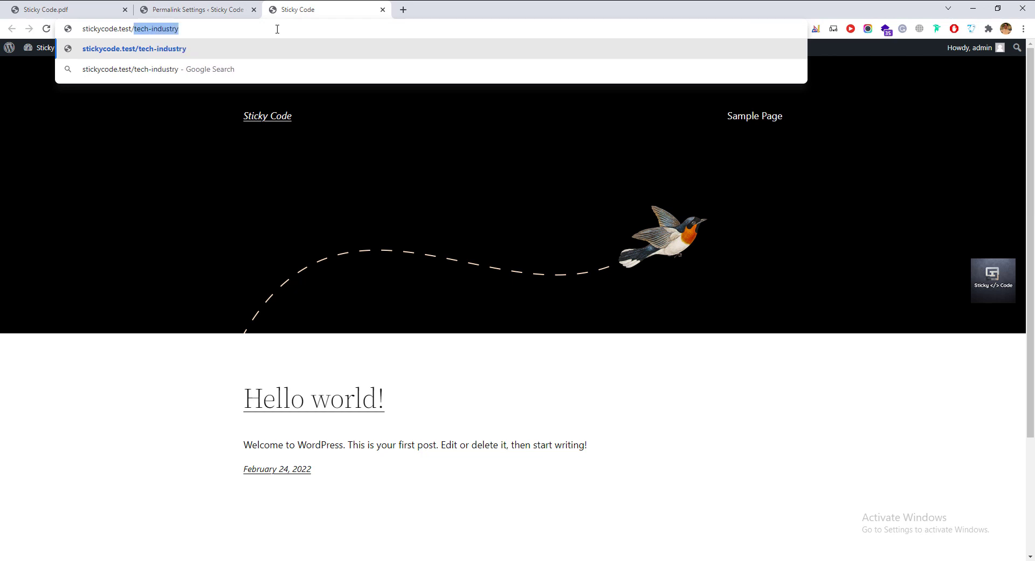
{"action": "key", "text": "shift+Left"}
{"action": "key", "text": "shift+Right"}
{"action": "key", "text": "shift+Right"}
{"action": "key", "text": "shift+Right"}
{"action": "key", "text": "shift+Right"}
{"action": "key", "text": "shift+Right"}
Try the Month and name, Numeric and Post name permalink formats without saving.
{"action": "left_click", "coordinate": [190, 14]}
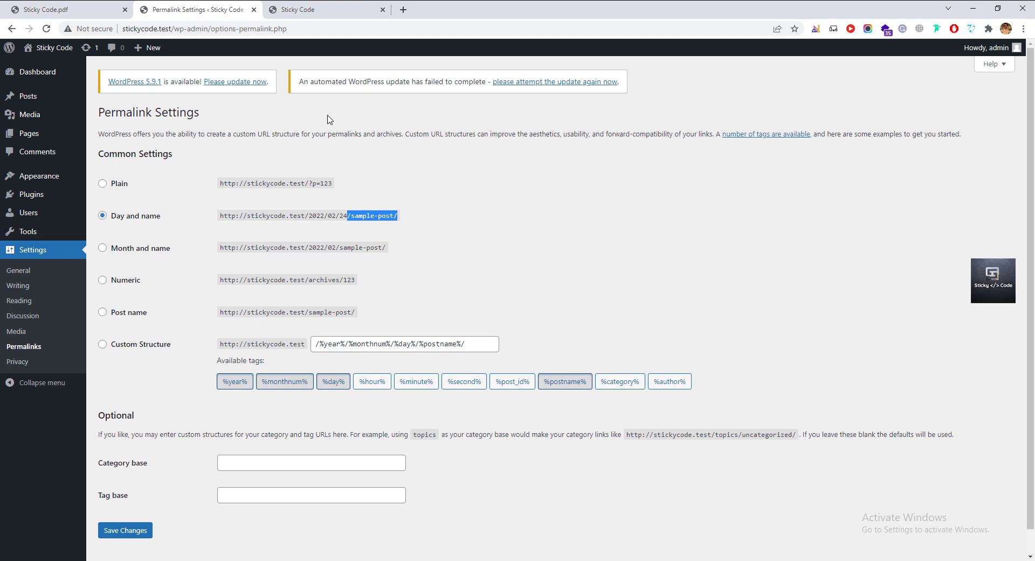
{"action": "left_click", "coordinate": [132, 248]}
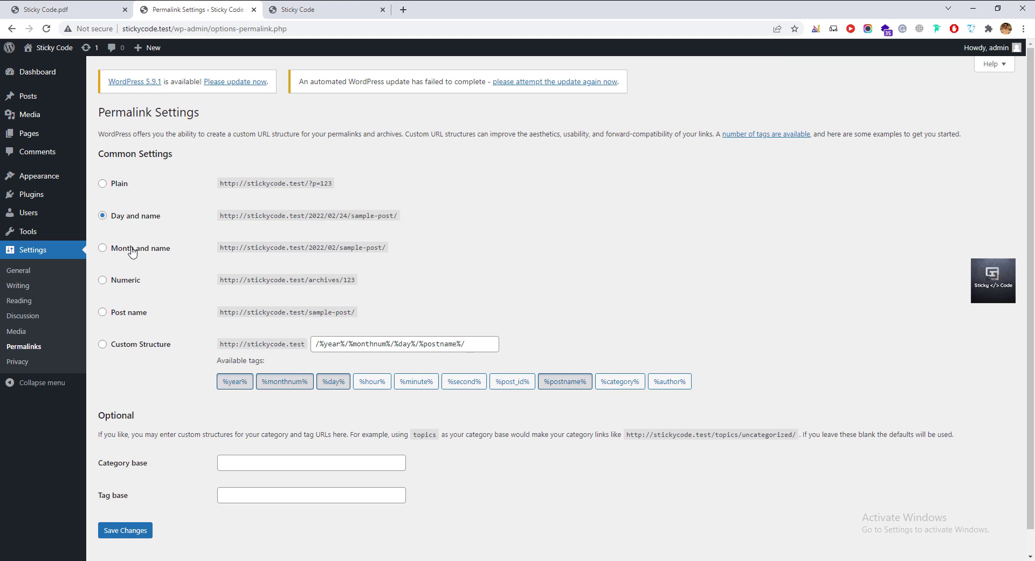
{"action": "left_click", "coordinate": [120, 288]}
{"action": "left_click", "coordinate": [129, 314]}
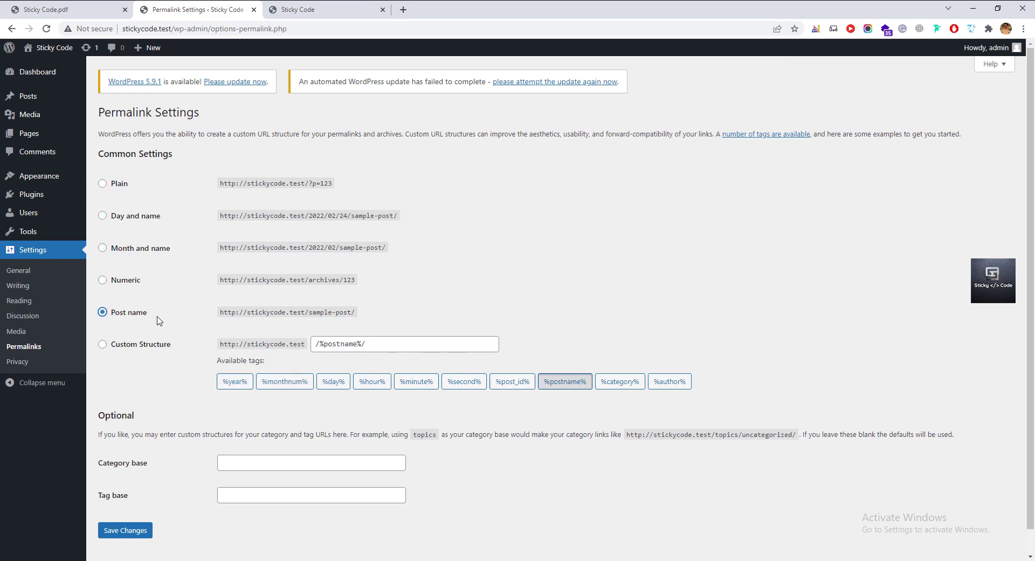
{"action": "left_click_drag", "start_coordinate": [310, 312], "coordinate": [359, 313]}
{"action": "left_click", "coordinate": [353, 313]}
{"action": "left_click_drag", "start_coordinate": [309, 312], "coordinate": [357, 314]}
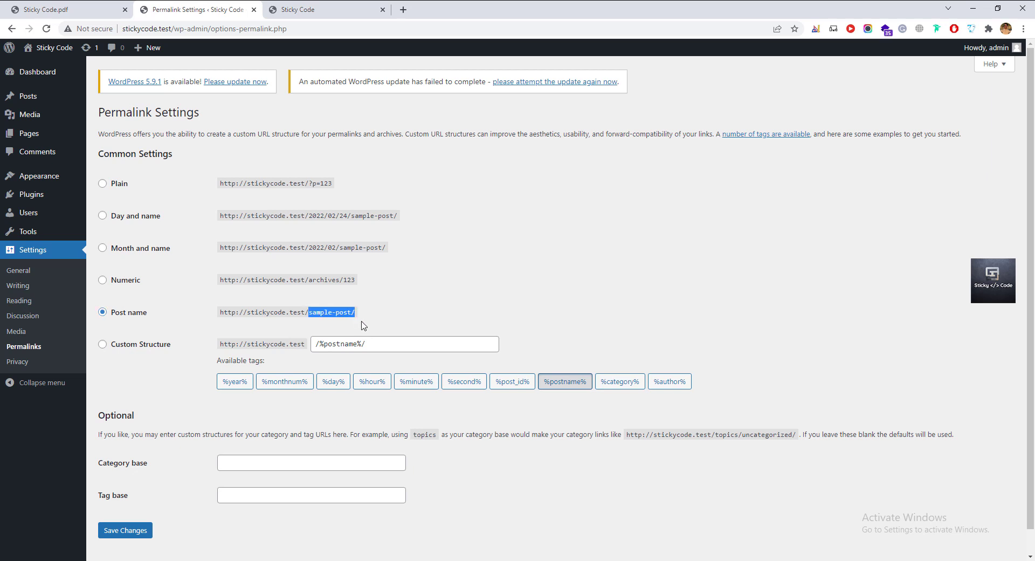
{"action": "left_click", "coordinate": [362, 322]}
Add %hour%, %minute%, %second%, %post_id%, %author% tags, clear the custom structure, and open Privacy.
{"action": "scroll", "coordinate": [276, 358], "scroll_direction": "down", "scroll_amount": 1}
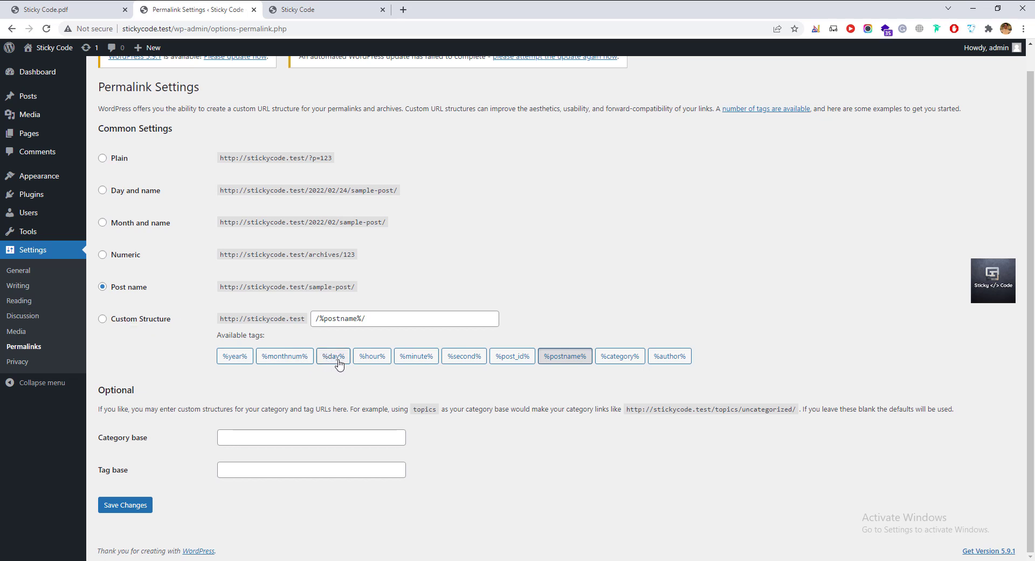
{"action": "left_click", "coordinate": [372, 361]}
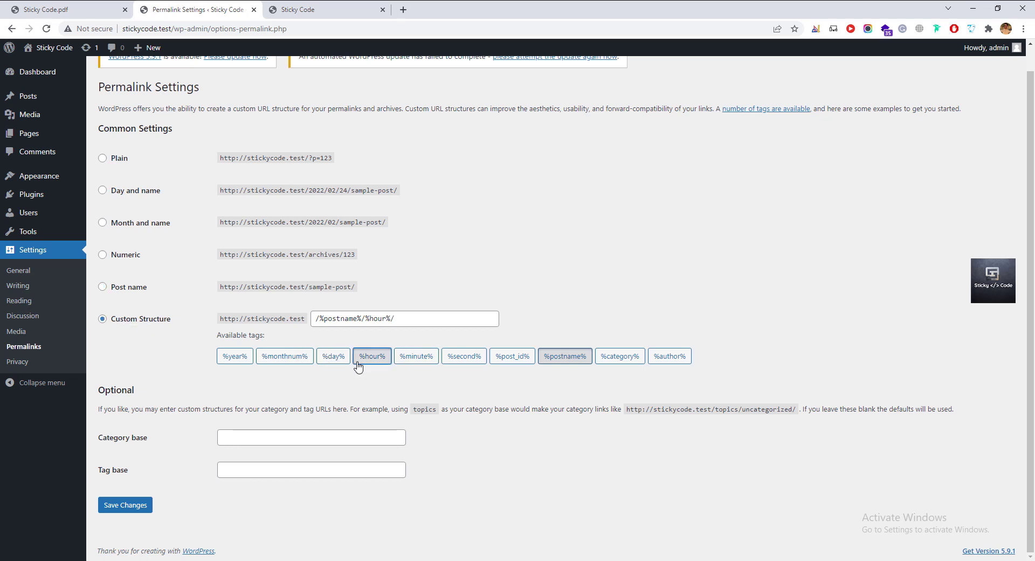
{"action": "left_click", "coordinate": [417, 360]}
{"action": "left_click", "coordinate": [469, 362]}
{"action": "left_click", "coordinate": [512, 357]}
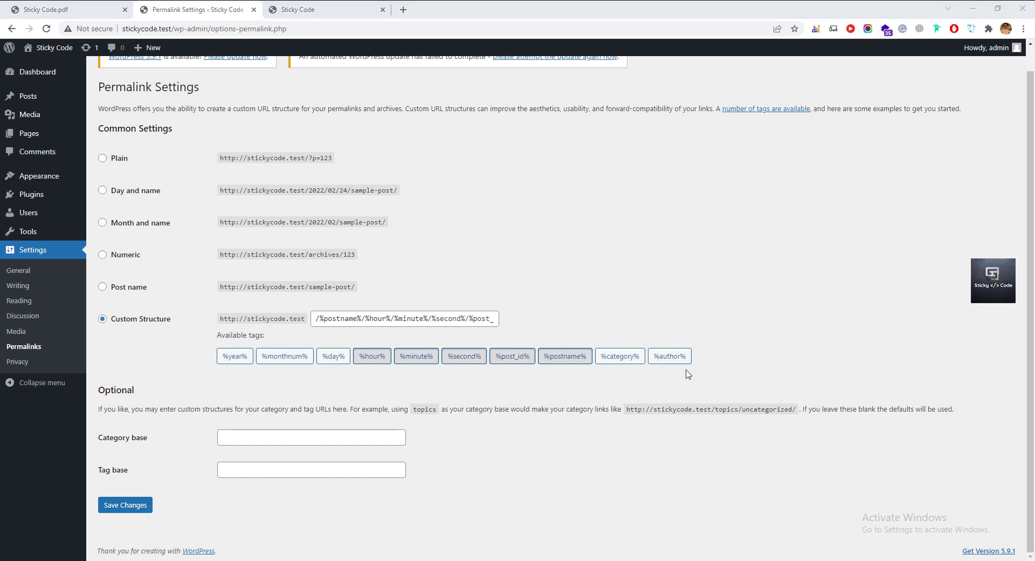
{"action": "left_click", "coordinate": [673, 360]}
{"action": "left_click", "coordinate": [392, 314]}
{"action": "key", "text": "ctrl+a"}
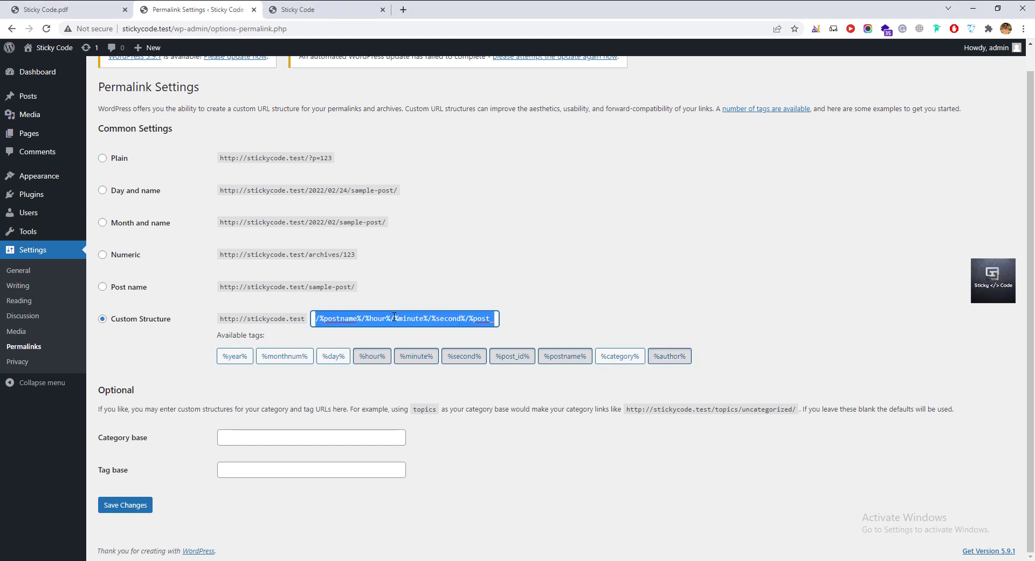
{"action": "key", "text": "BackSpace"}
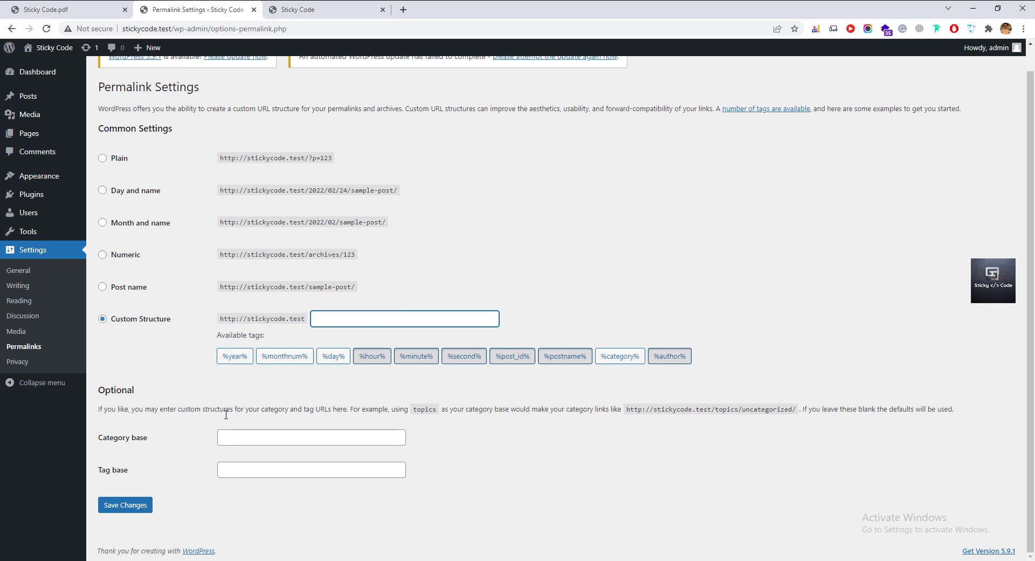
{"action": "left_click", "coordinate": [17, 362]}
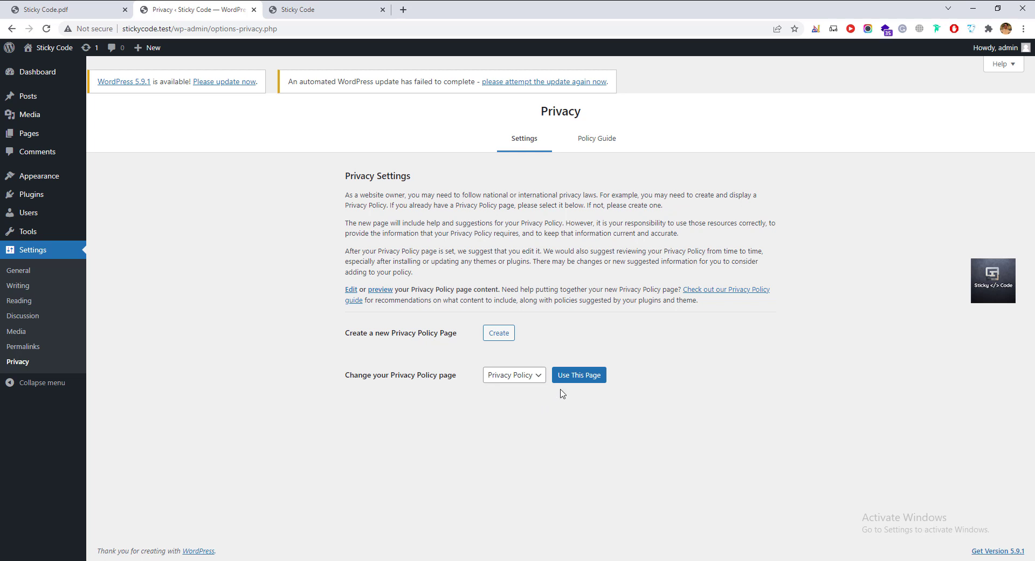
{"action": "left_click", "coordinate": [538, 377]}
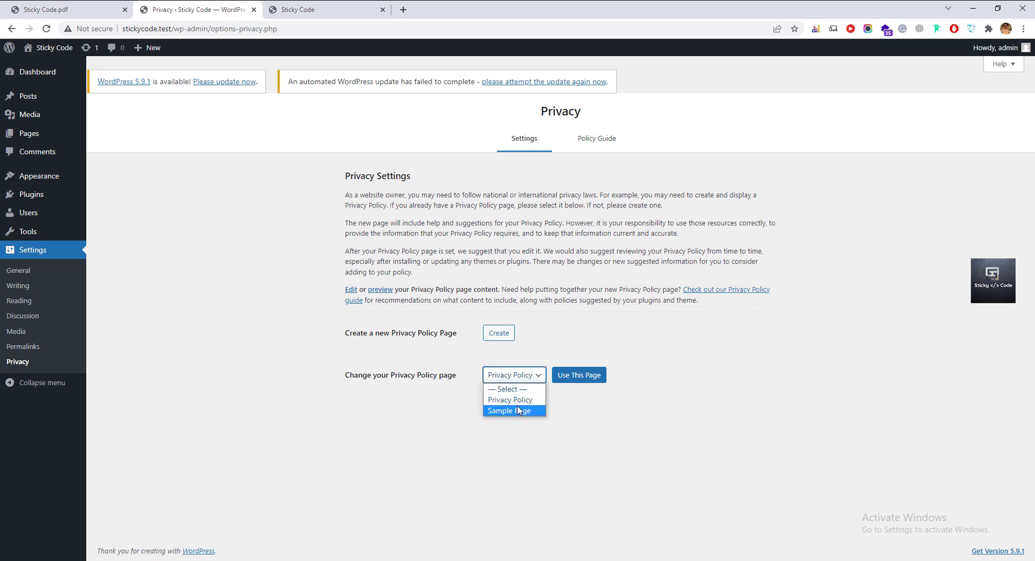
{"action": "left_click", "coordinate": [526, 378]}
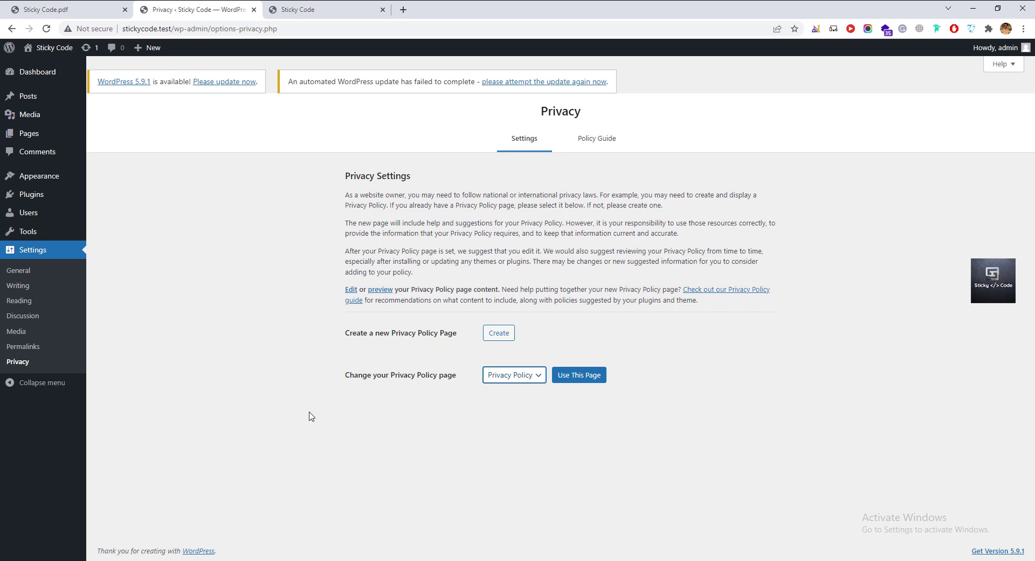
{"action": "left_click", "coordinate": [326, 384]}
Open Add New from Themes and scroll the Popular themes grid, including Astra and OceanWP.
{"action": "left_click", "coordinate": [52, 181]}
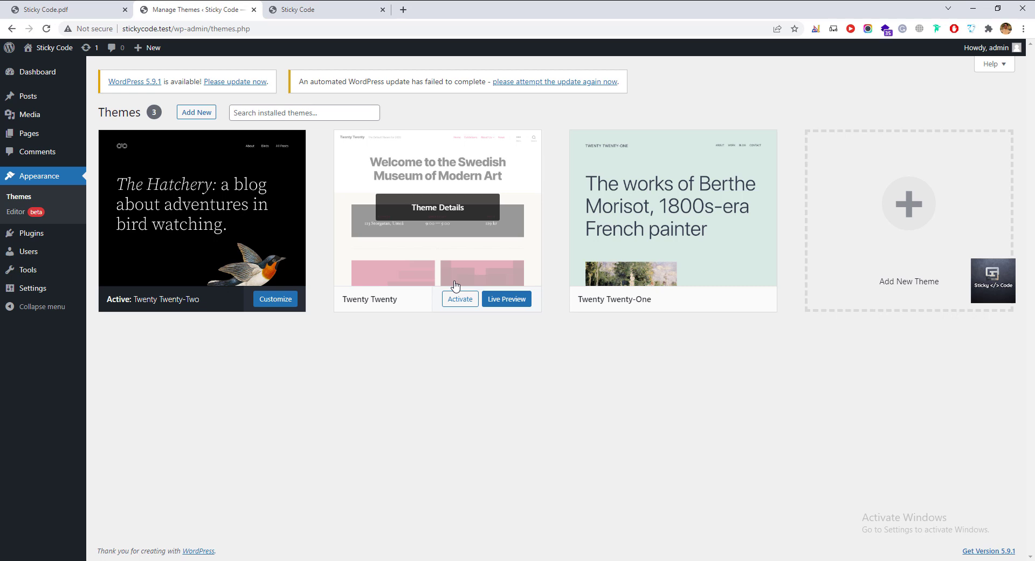
{"action": "left_click", "coordinate": [198, 112]}
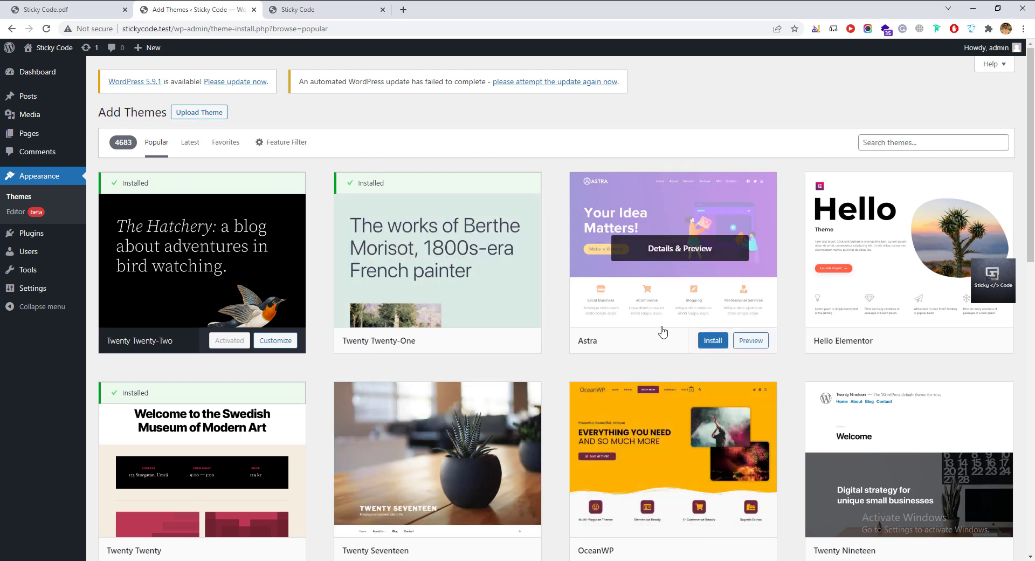
{"action": "scroll", "coordinate": [662, 387], "scroll_direction": "down", "scroll_amount": 1}
{"action": "scroll", "coordinate": [632, 345], "scroll_direction": "down", "scroll_amount": 2}
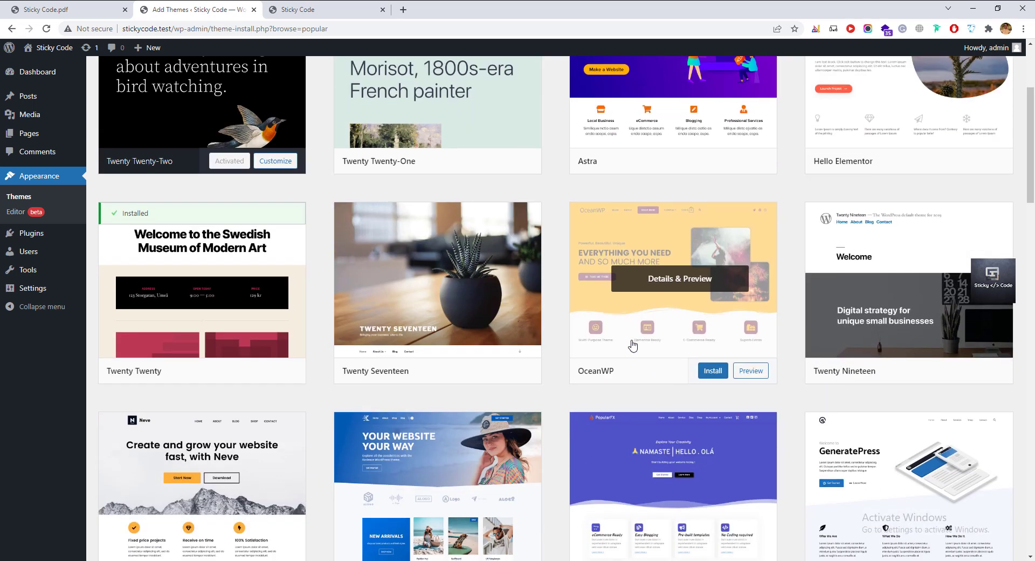
{"action": "scroll", "coordinate": [846, 388], "scroll_direction": "down", "scroll_amount": 2}
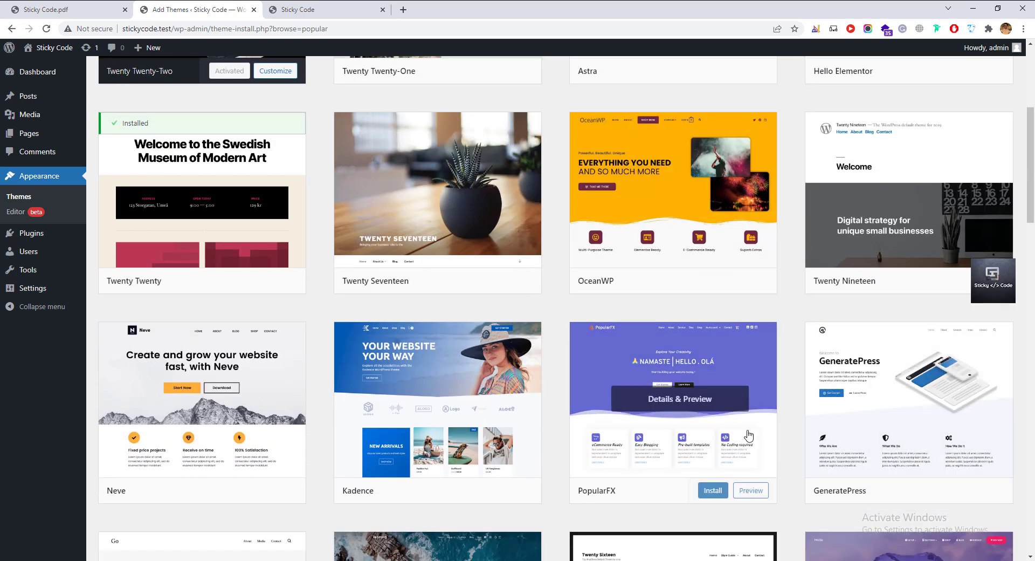
{"action": "scroll", "coordinate": [748, 435], "scroll_direction": "down", "scroll_amount": 6}
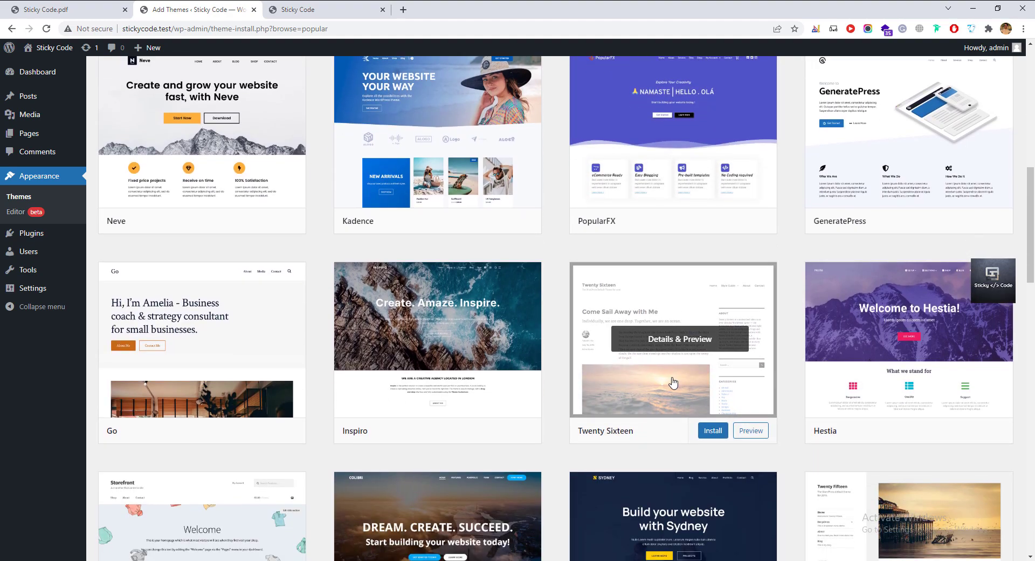
{"action": "scroll", "coordinate": [673, 382], "scroll_direction": "down", "scroll_amount": 8}
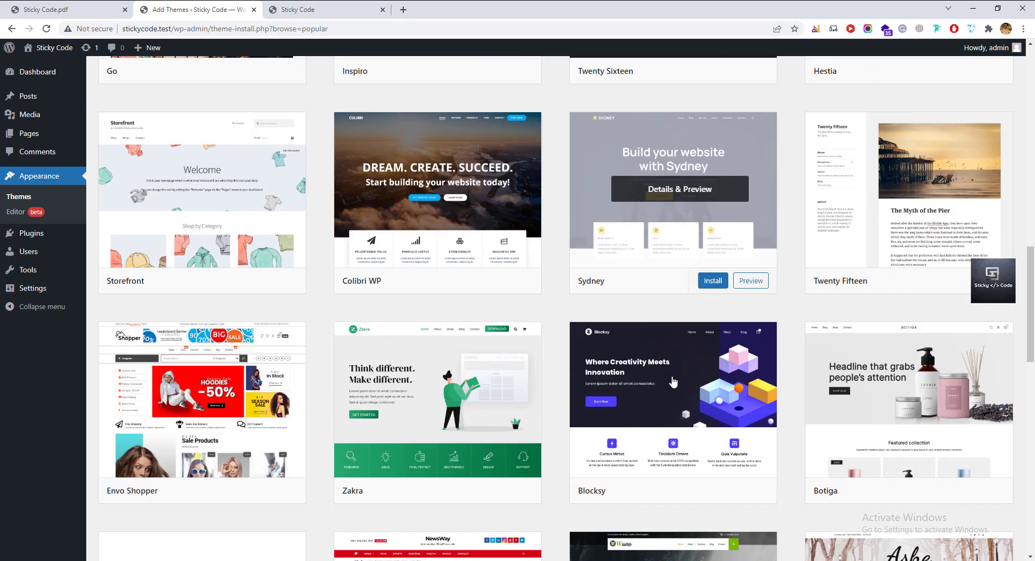
{"action": "scroll", "coordinate": [672, 381], "scroll_direction": "down", "scroll_amount": 2}
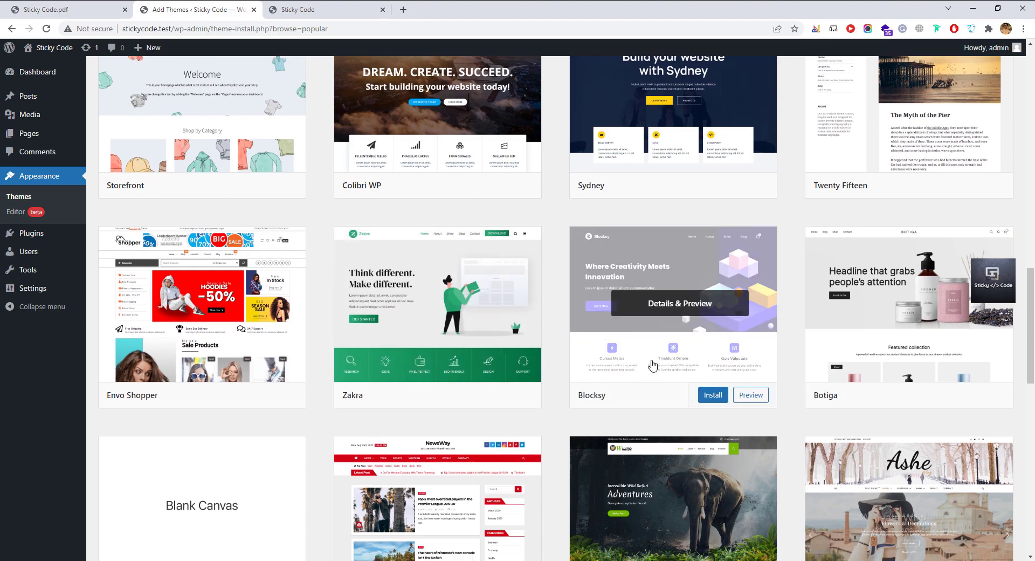
{"action": "scroll", "coordinate": [654, 362], "scroll_direction": "down", "scroll_amount": 4}
{"action": "scroll", "coordinate": [654, 362], "scroll_direction": "up", "scroll_amount": 12}
{"action": "scroll", "coordinate": [653, 365], "scroll_direction": "up", "scroll_amount": 13}
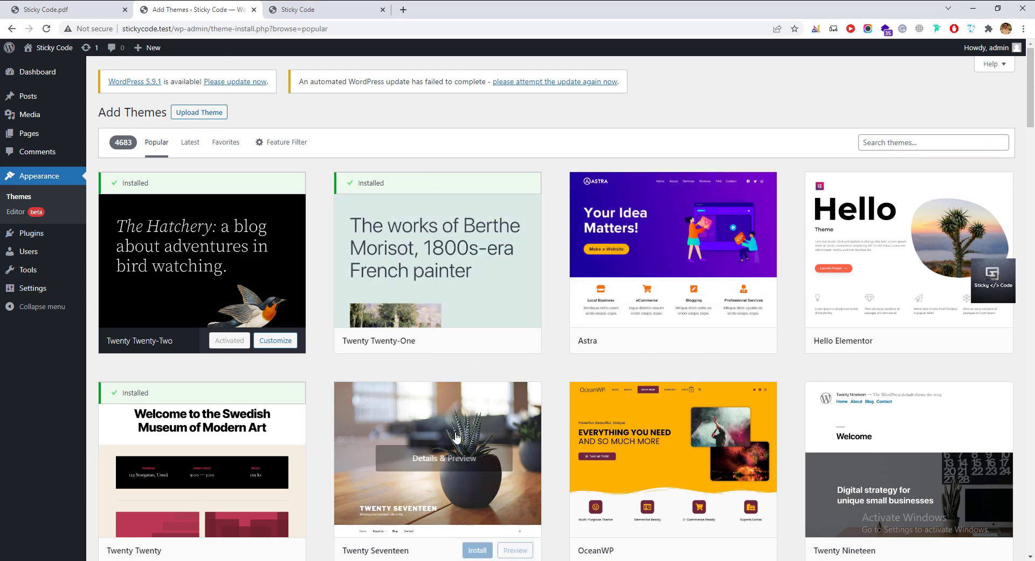
{"action": "scroll", "coordinate": [442, 474], "scroll_direction": "down", "scroll_amount": 3}
{"action": "scroll", "coordinate": [435, 428], "scroll_direction": "down", "scroll_amount": 4}
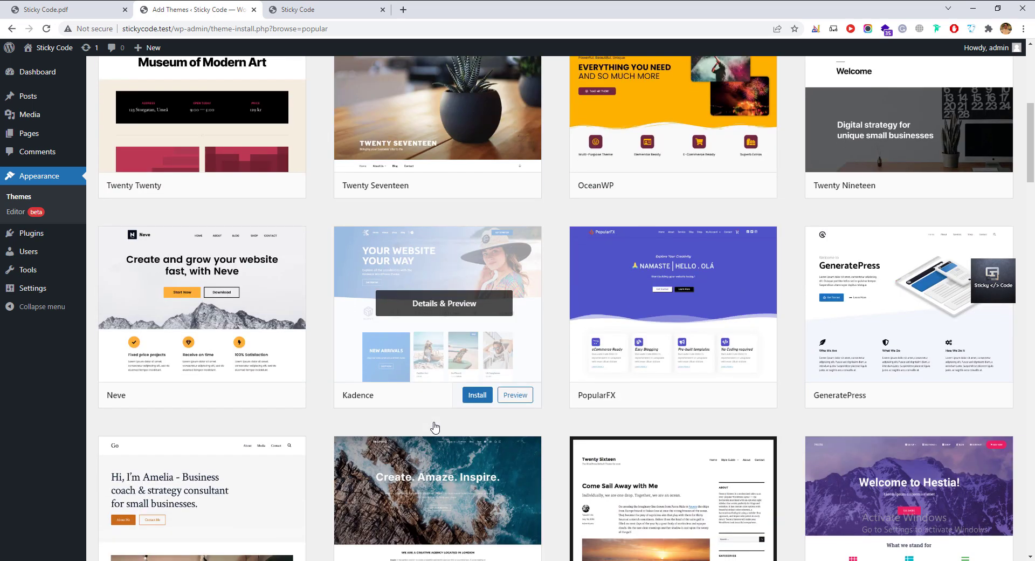
{"action": "scroll", "coordinate": [607, 450], "scroll_direction": "up", "scroll_amount": 7}
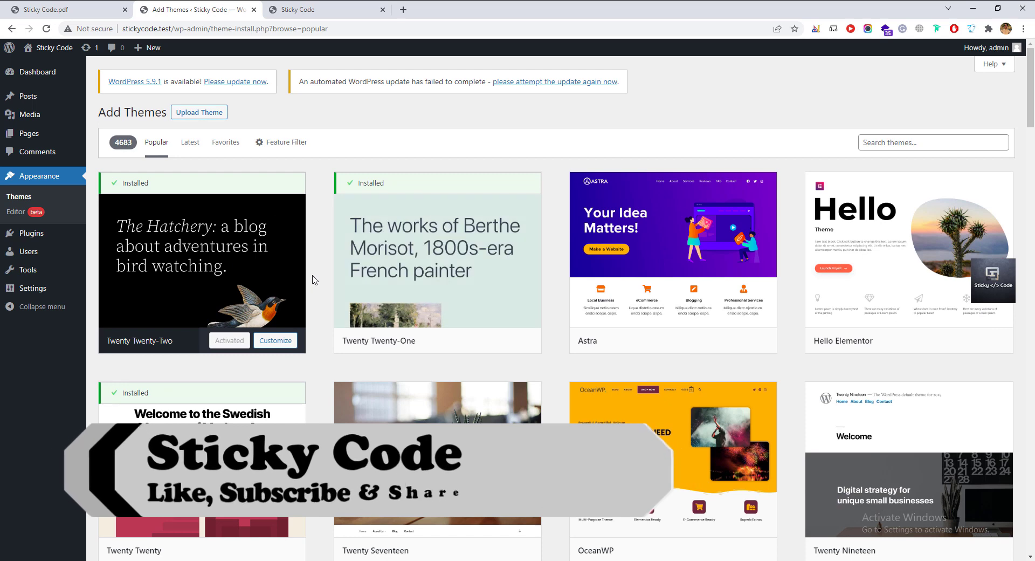
{"action": "scroll", "coordinate": [315, 279], "scroll_direction": "down", "scroll_amount": 3}
{"action": "scroll", "coordinate": [315, 279], "scroll_direction": "down", "scroll_amount": 4}
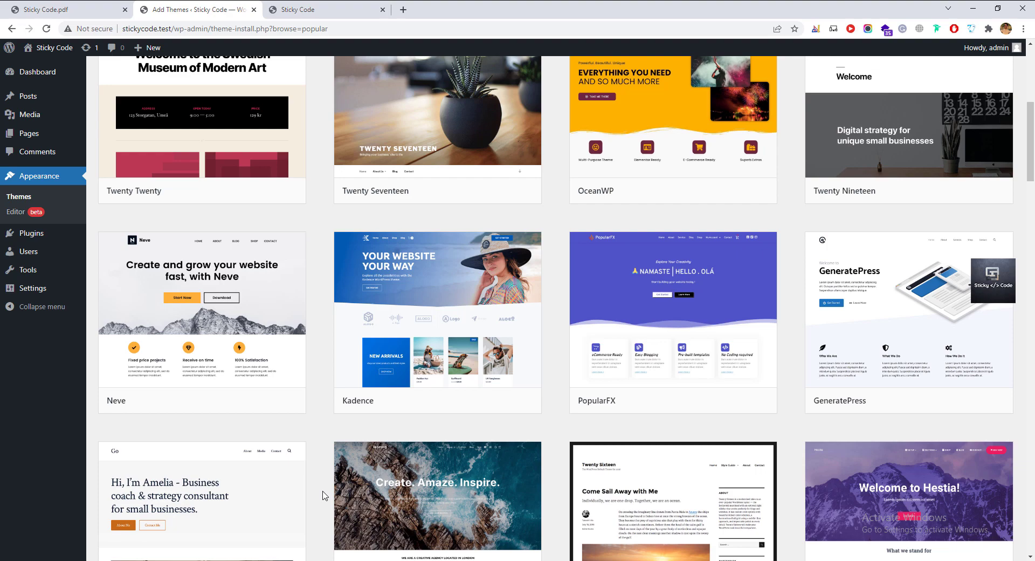
{"action": "scroll", "coordinate": [323, 495], "scroll_direction": "up", "scroll_amount": 7}
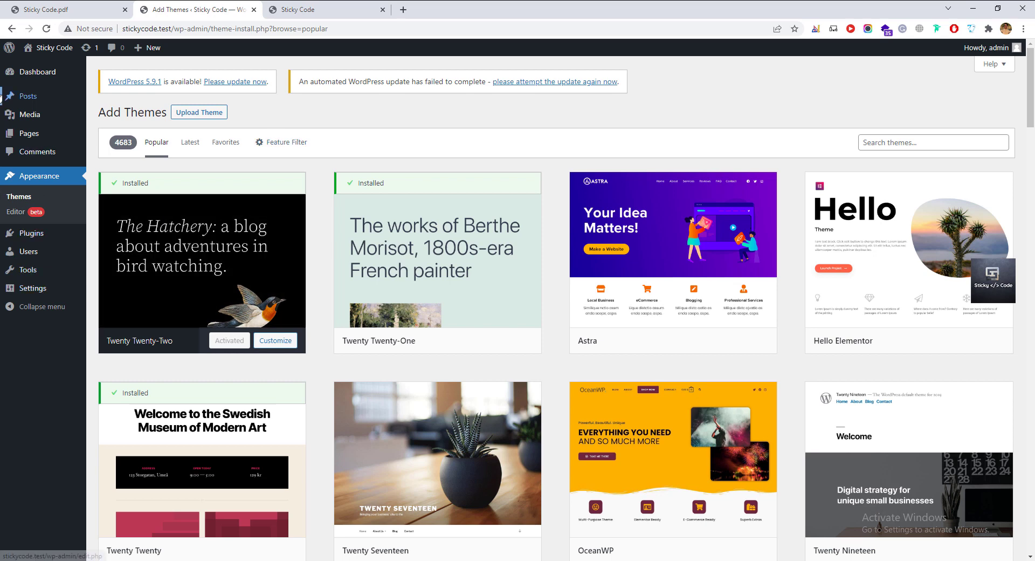
{"action": "mouse_move", "coordinate": [649, 351]}
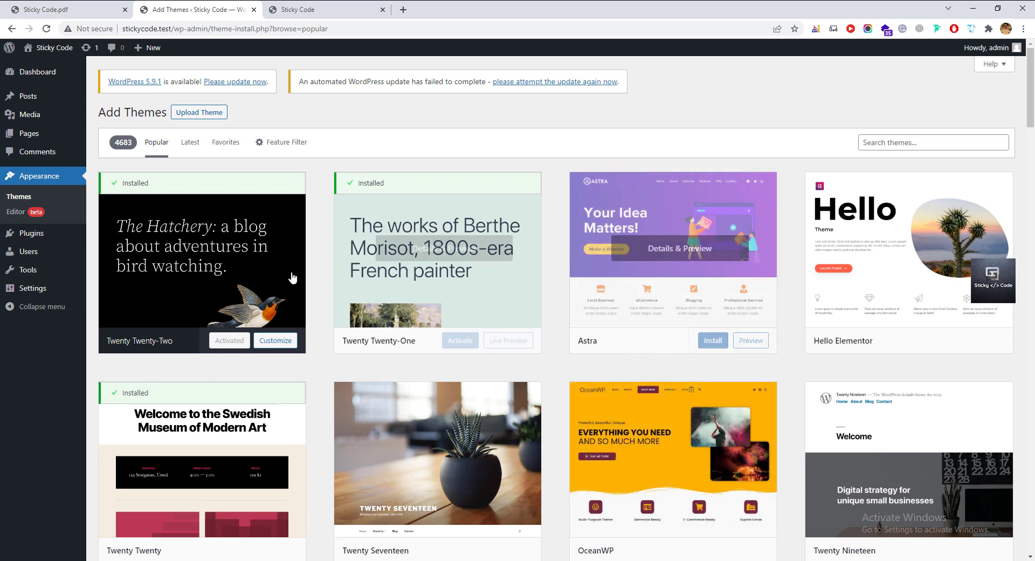
{"action": "mouse_move", "coordinate": [410, 288]}
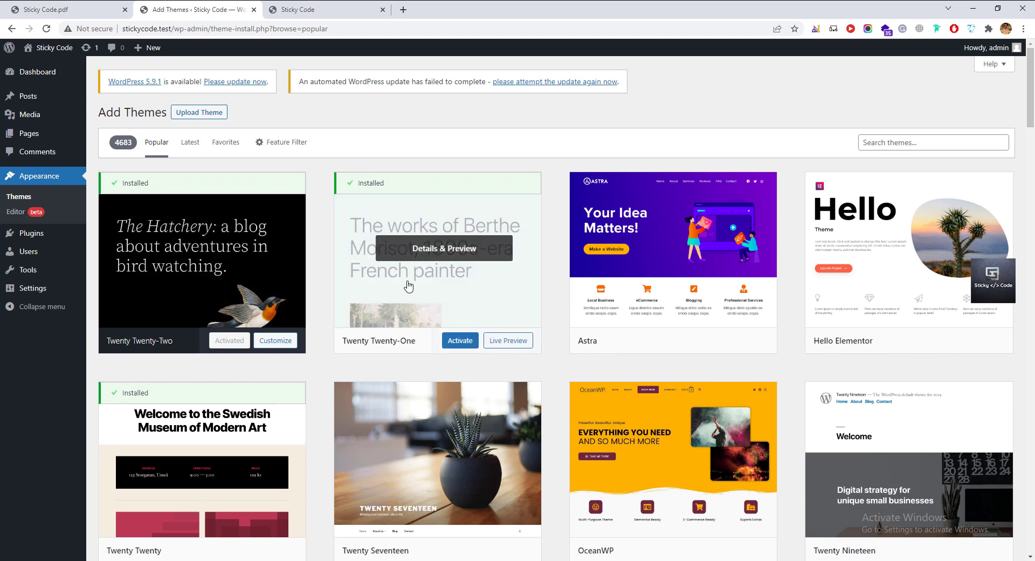
{"action": "mouse_move", "coordinate": [423, 495]}
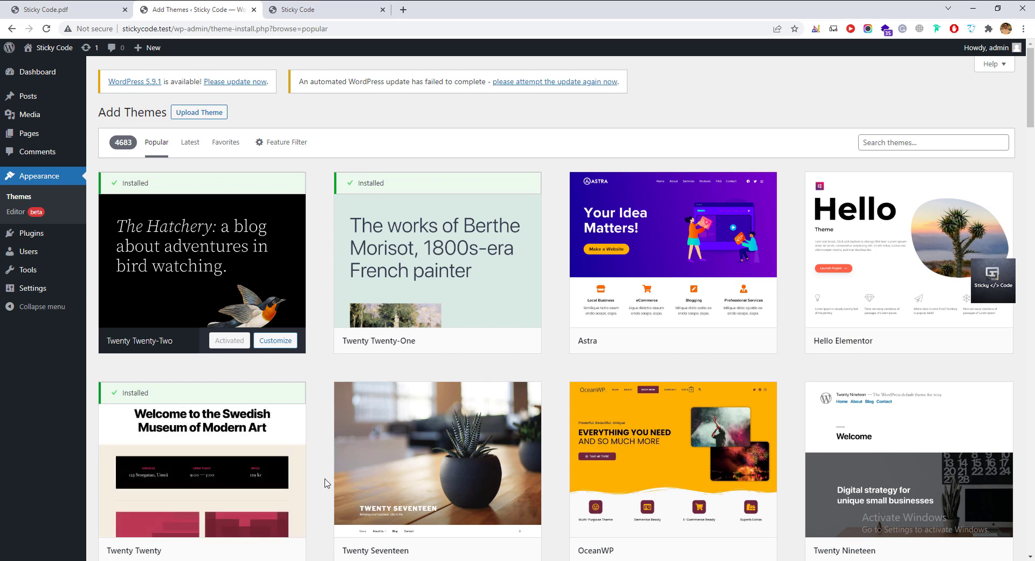
Return to the Themes page and bring the myfirstwebsite File Explorer window to the front.
{"action": "left_click", "coordinate": [24, 199]}
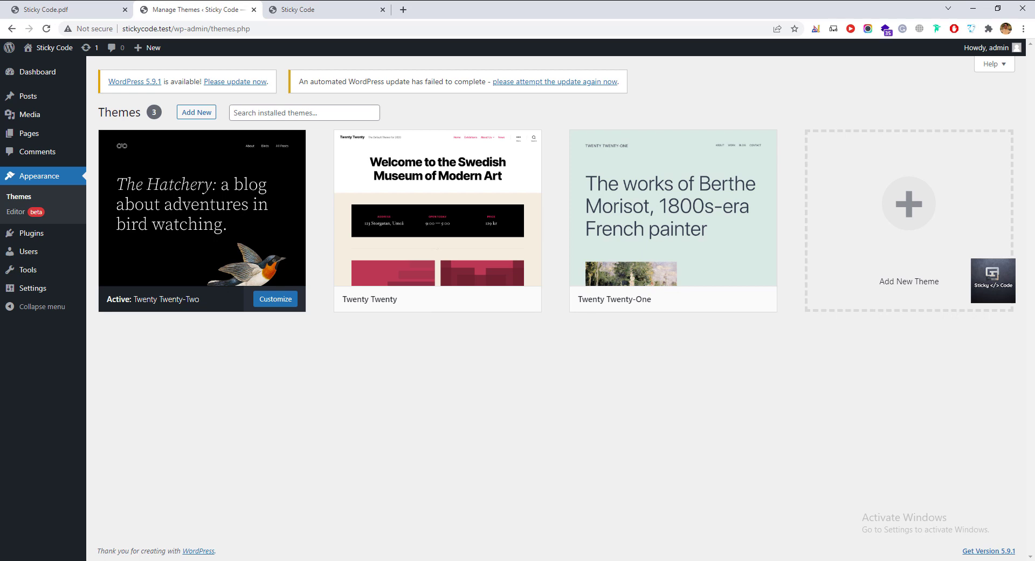
{"action": "mouse_move", "coordinate": [277, 560]}
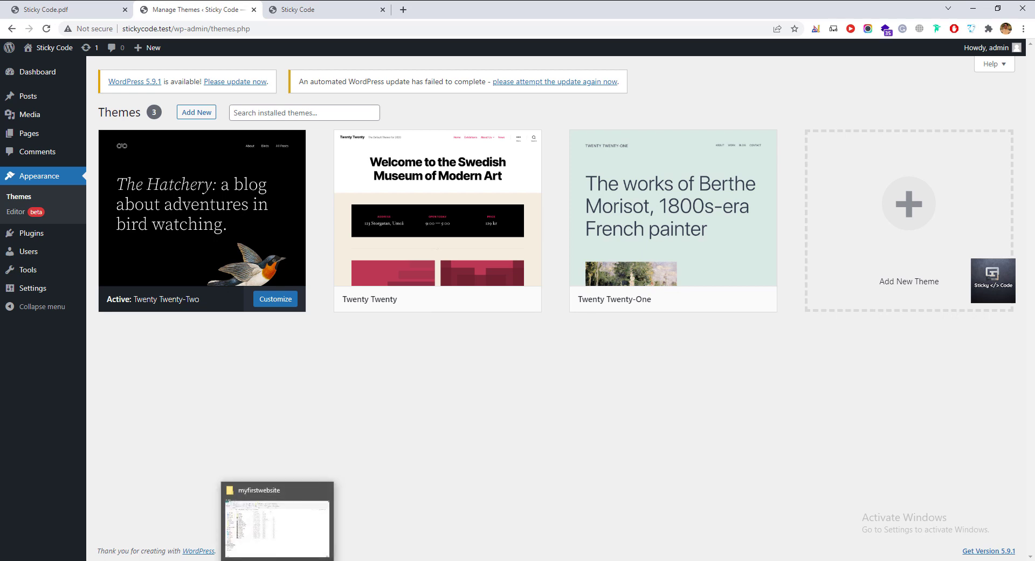
{"action": "left_click", "coordinate": [277, 560]}
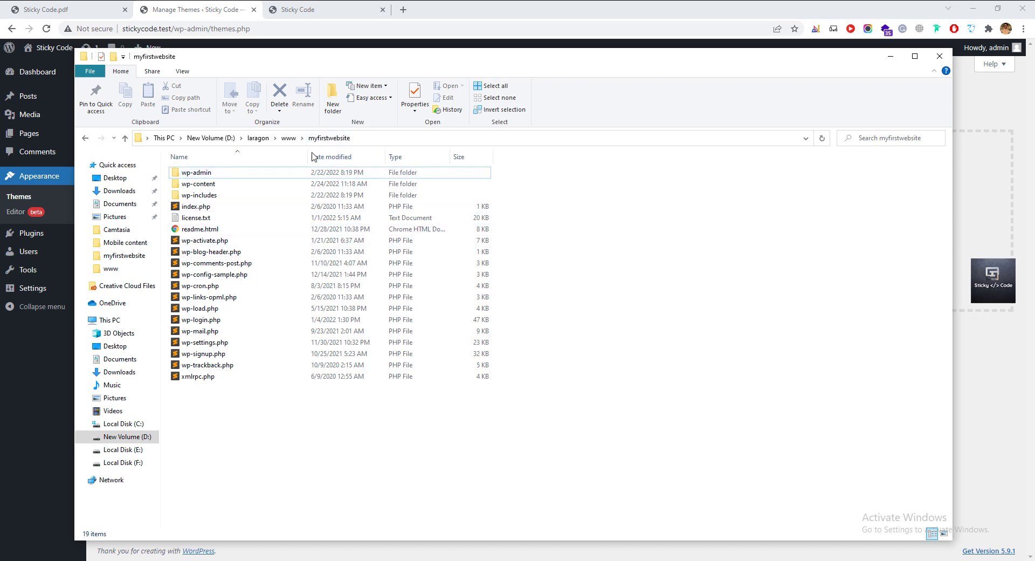
Go up to www, open the stickycode site folder, and reveal the desktop.
{"action": "left_click", "coordinate": [294, 141]}
{"action": "double_click", "coordinate": [257, 189]}
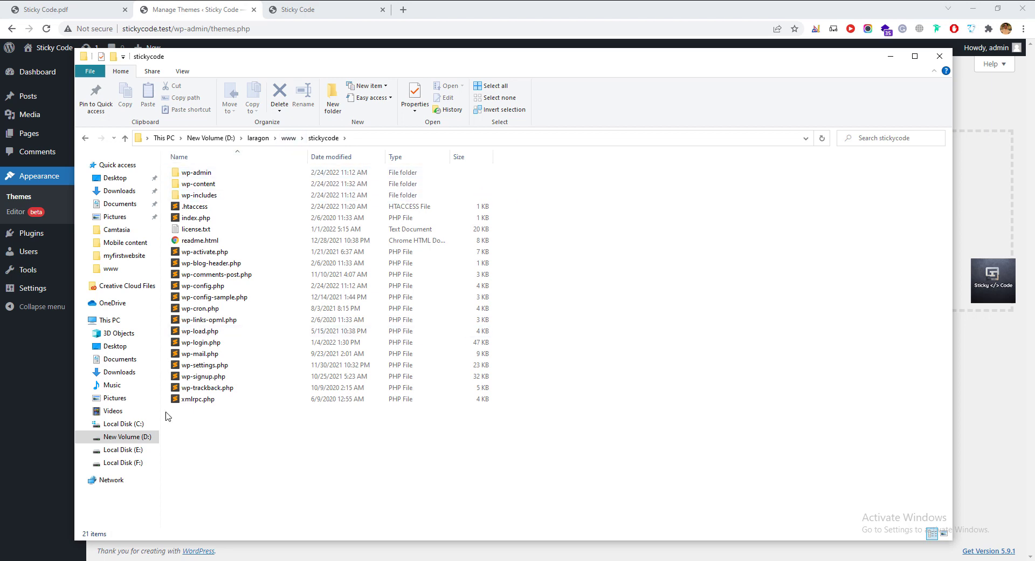
{"action": "key", "text": "super+d"}
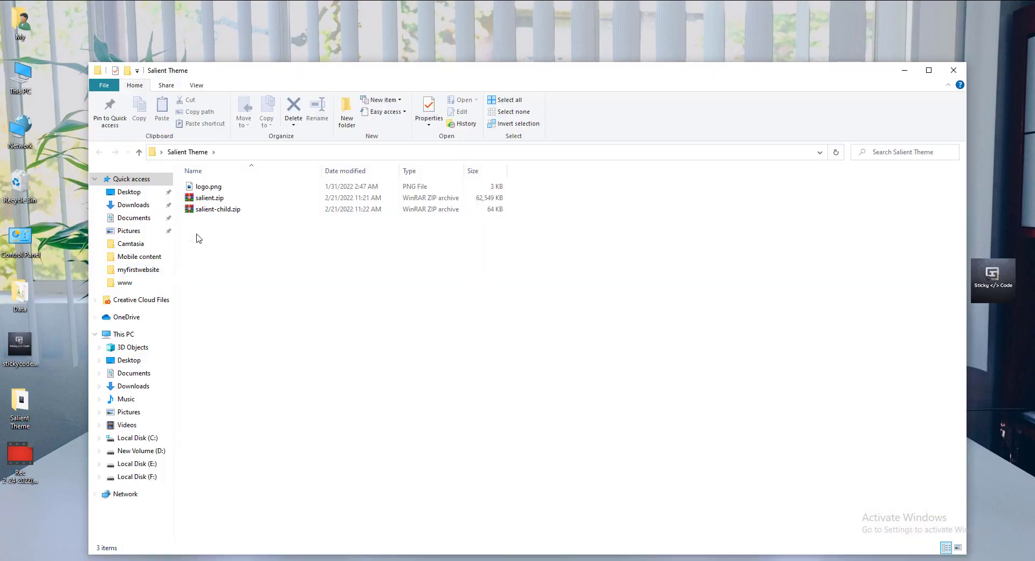
Copy salient.zip and salient-child.zip from the Salient Theme folder, then return to the stickycode window.
{"action": "left_click", "coordinate": [210, 198]}
{"action": "left_click", "coordinate": [227, 209], "text": "shift"}
{"action": "key", "text": "ctrl+c"}
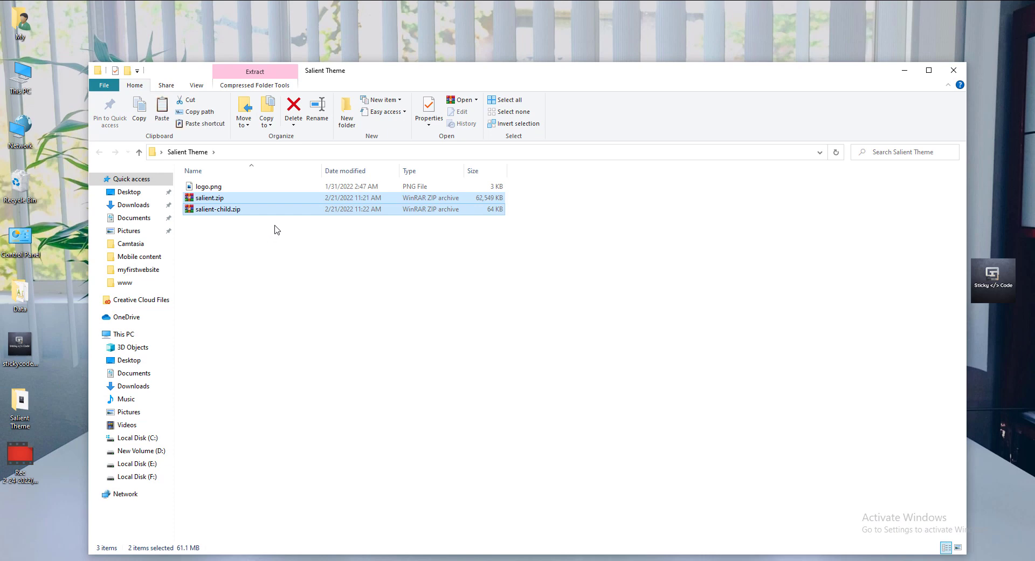
{"action": "left_click", "coordinate": [305, 558]}
{"action": "left_click", "coordinate": [245, 520]}
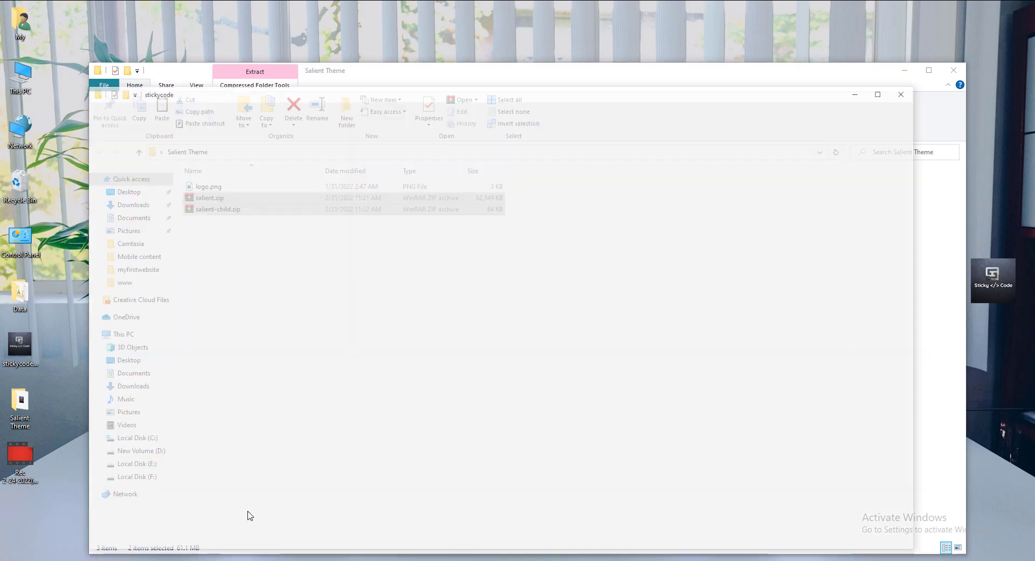
Open wp-content\themes and look over the twentytwentyone and twentytwentytwo folders.
{"action": "double_click", "coordinate": [201, 184]}
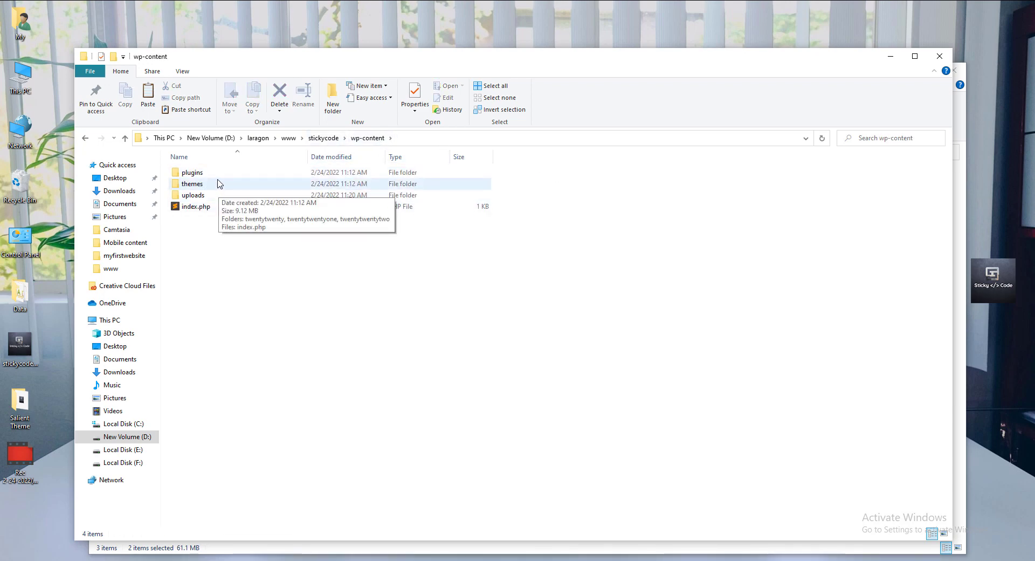
{"action": "left_click", "coordinate": [219, 184]}
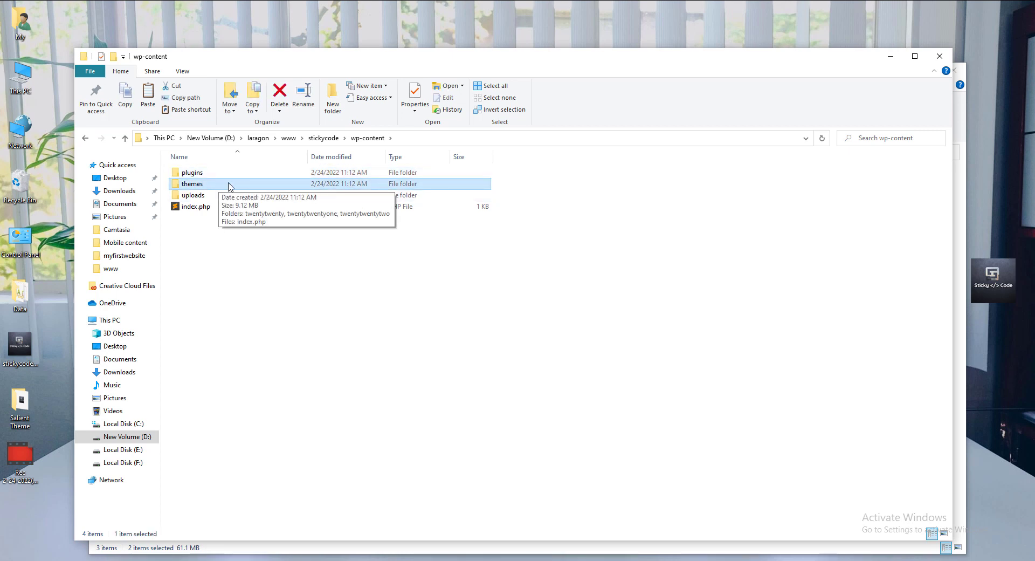
{"action": "double_click", "coordinate": [229, 184]}
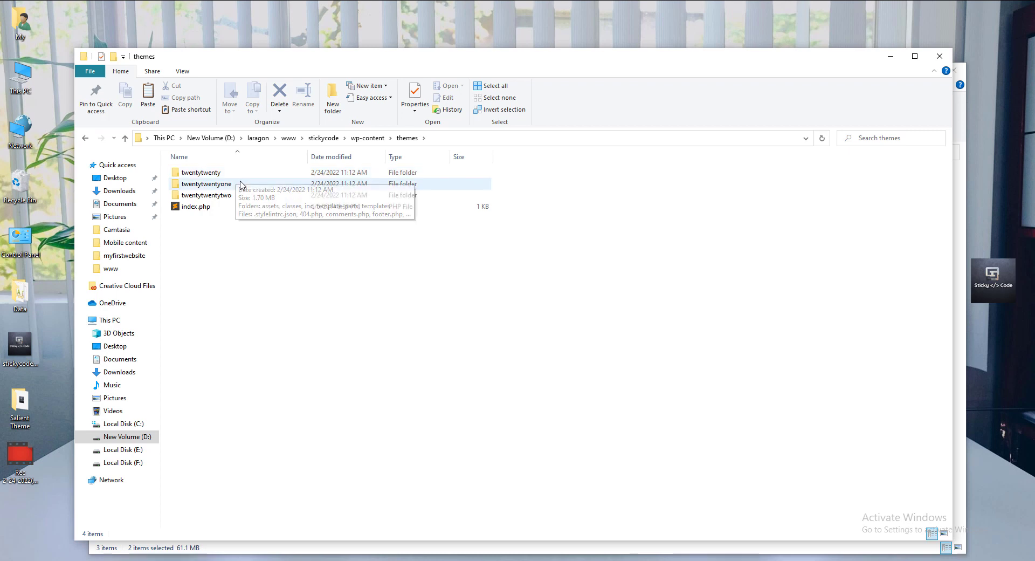
{"action": "left_click", "coordinate": [240, 195]}
{"action": "left_click", "coordinate": [241, 184]}
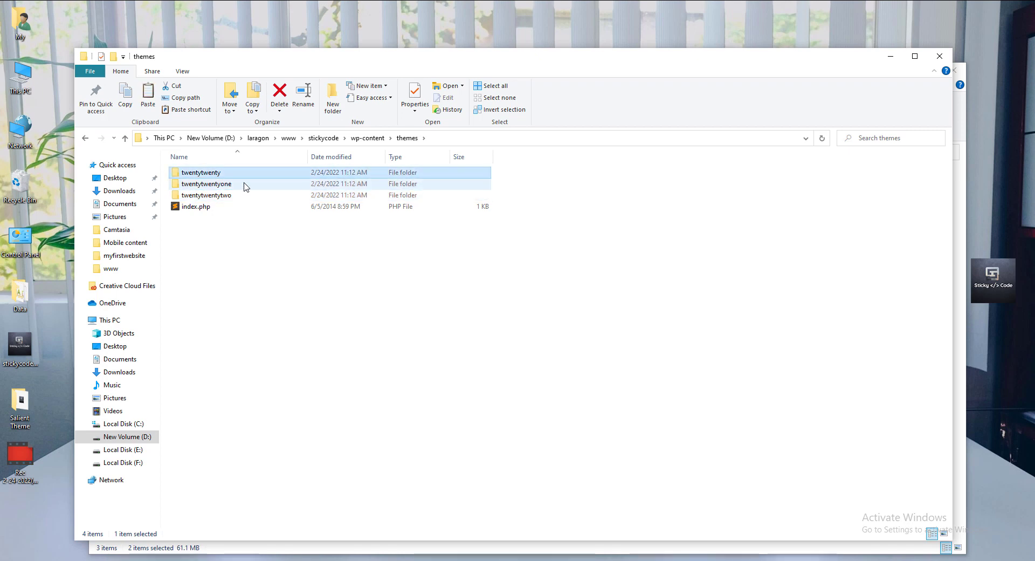
{"action": "left_click", "coordinate": [244, 191]}
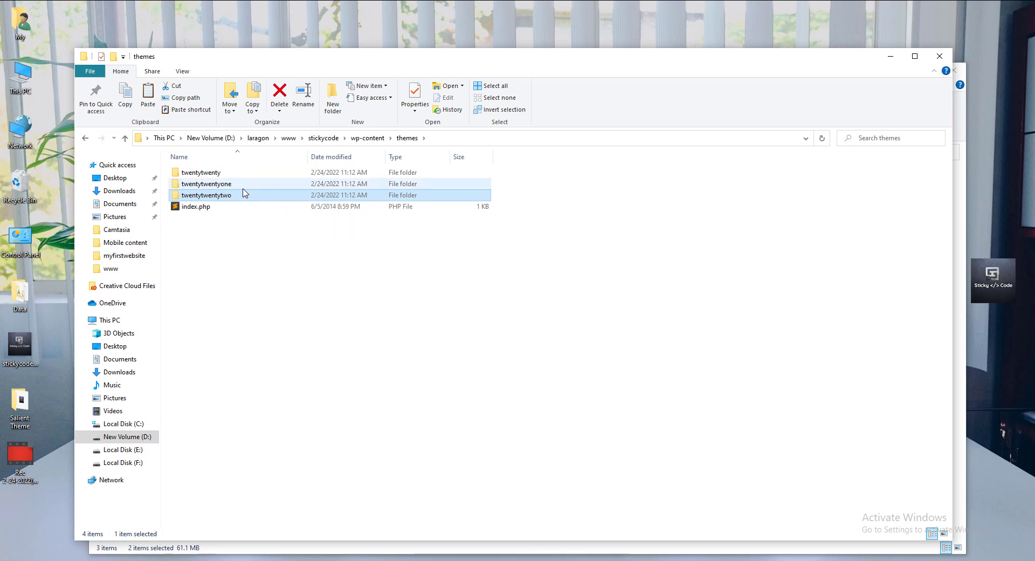
{"action": "left_click", "coordinate": [256, 251]}
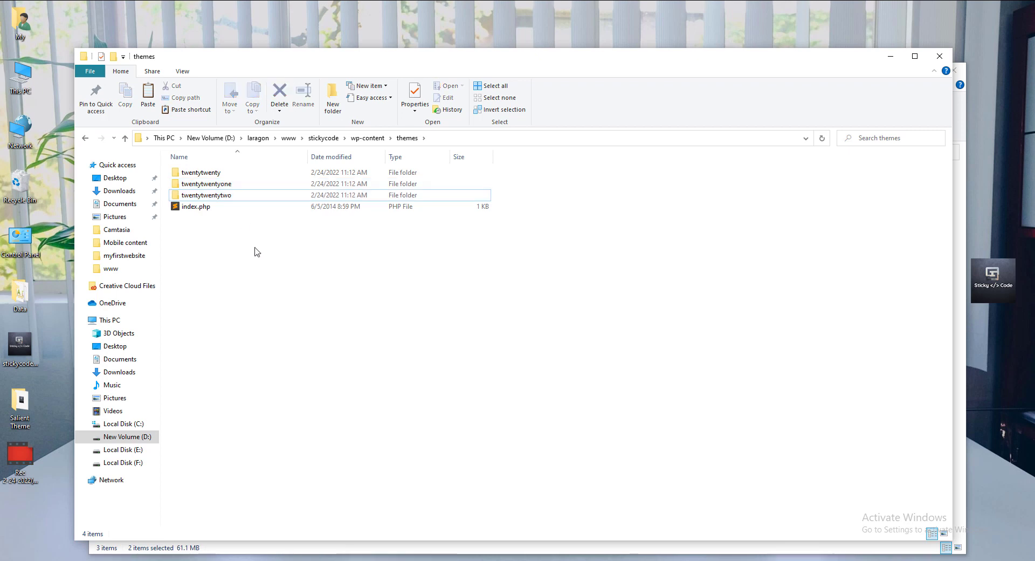
Paste both Salient zips into themes and extract salient.zip there as a salient folder.
{"action": "right_click", "coordinate": [256, 247]}
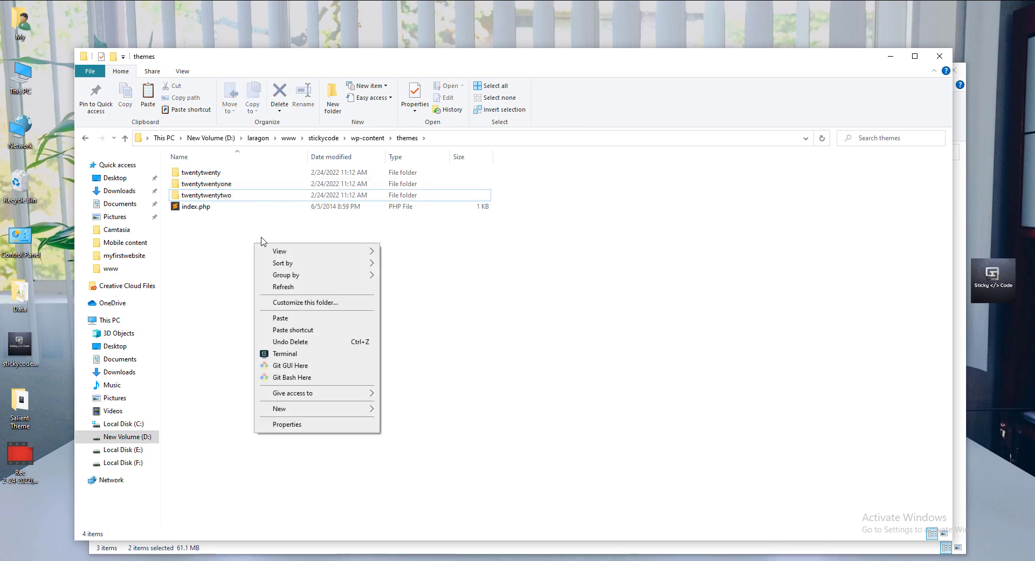
{"action": "left_click", "coordinate": [288, 320]}
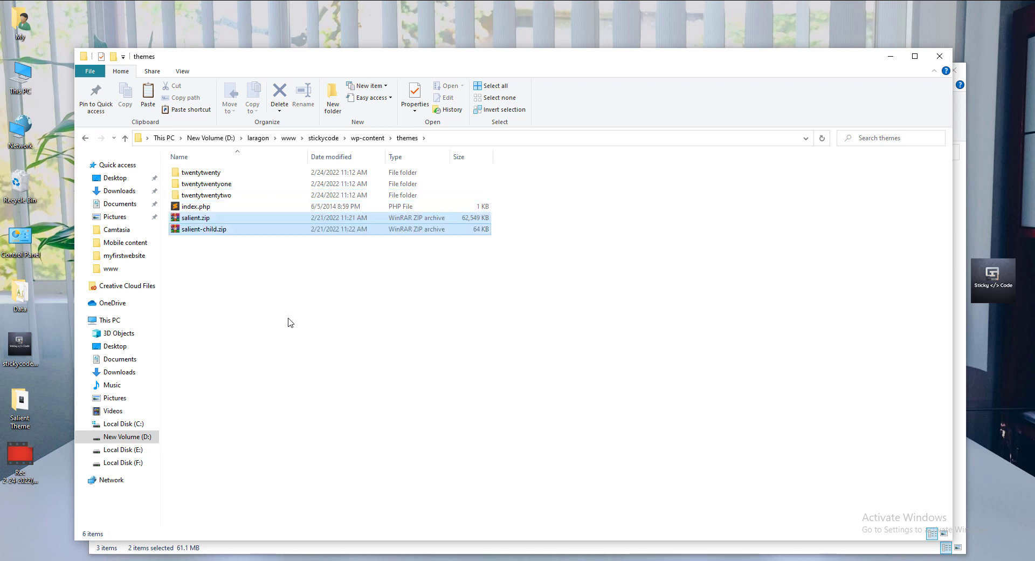
{"action": "left_click", "coordinate": [230, 221]}
{"action": "right_click", "coordinate": [231, 221]}
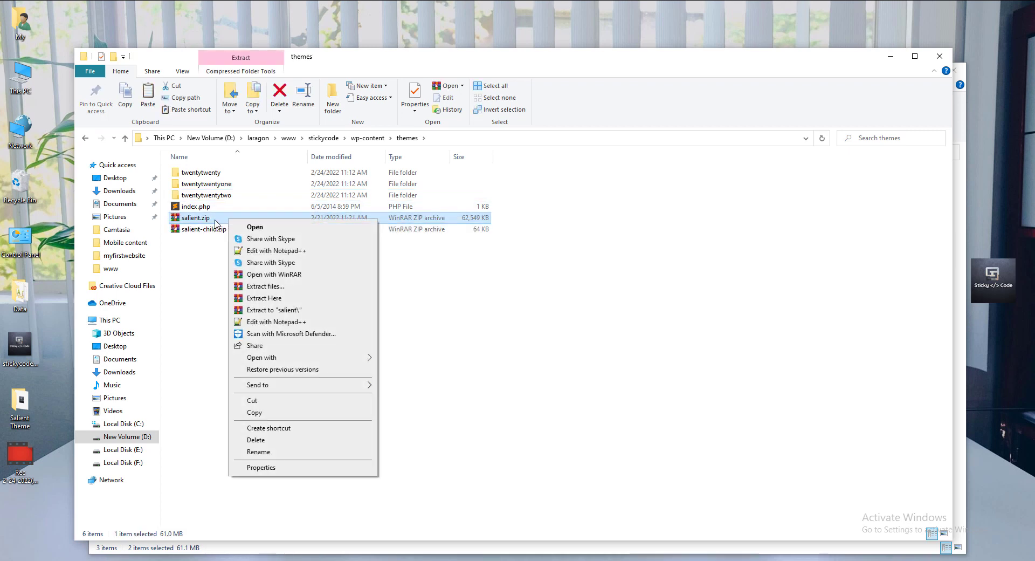
{"action": "left_click", "coordinate": [270, 301]}
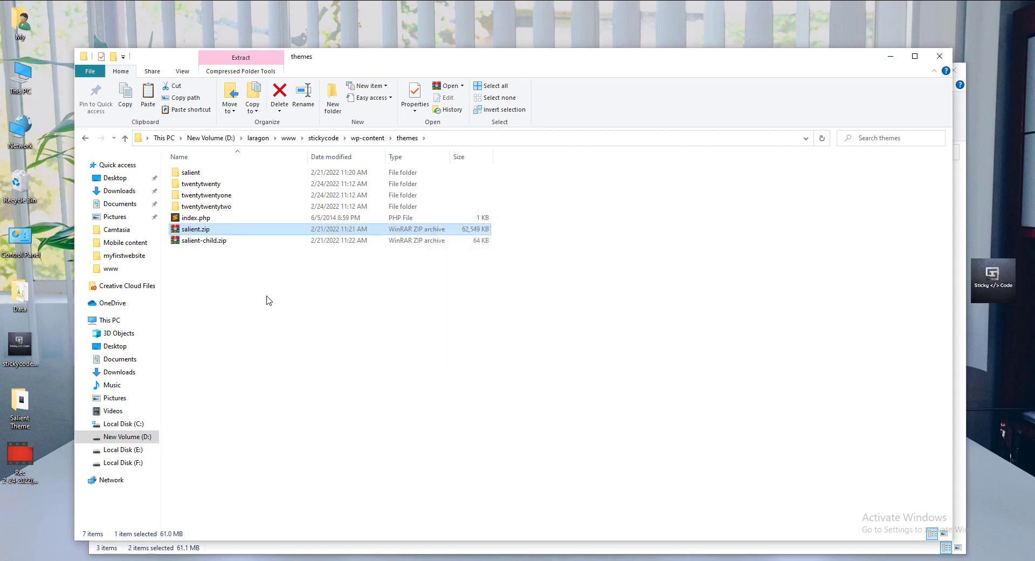
Check the extracted salient folder, then extract salient-child.zip into the themes folder.
{"action": "left_click", "coordinate": [256, 270]}
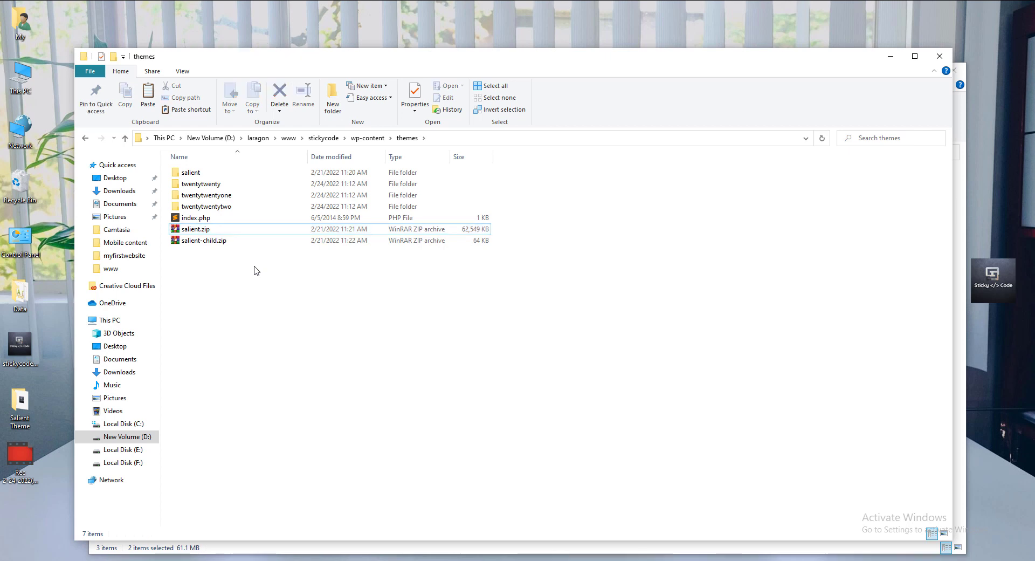
{"action": "double_click", "coordinate": [210, 175]}
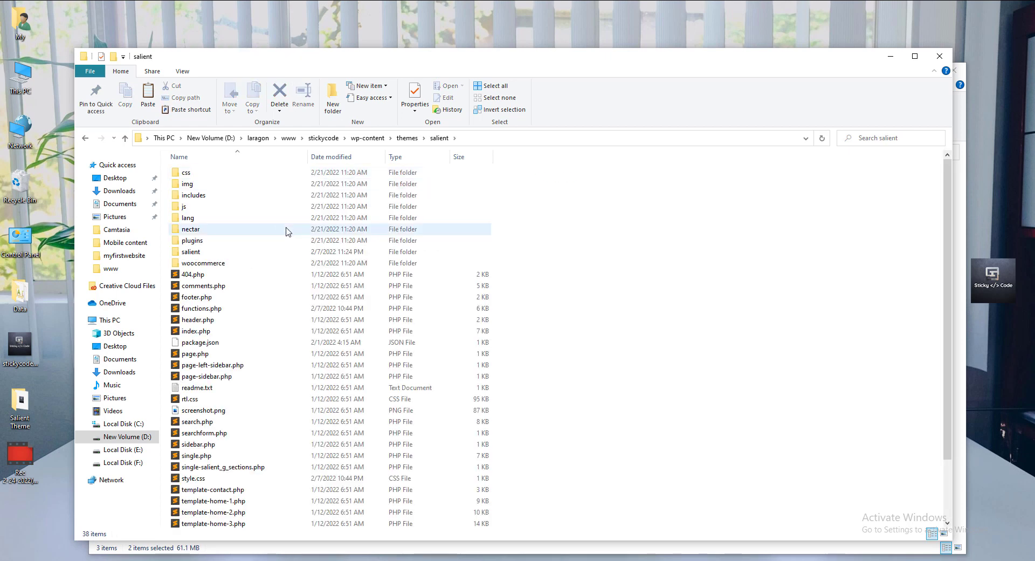
{"action": "left_click", "coordinate": [406, 139]}
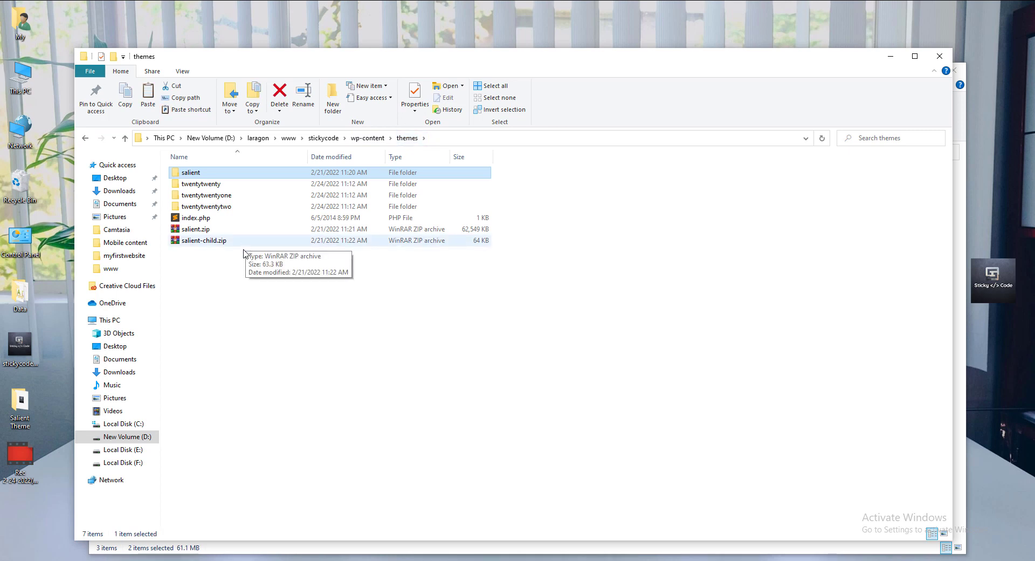
{"action": "left_click", "coordinate": [240, 243]}
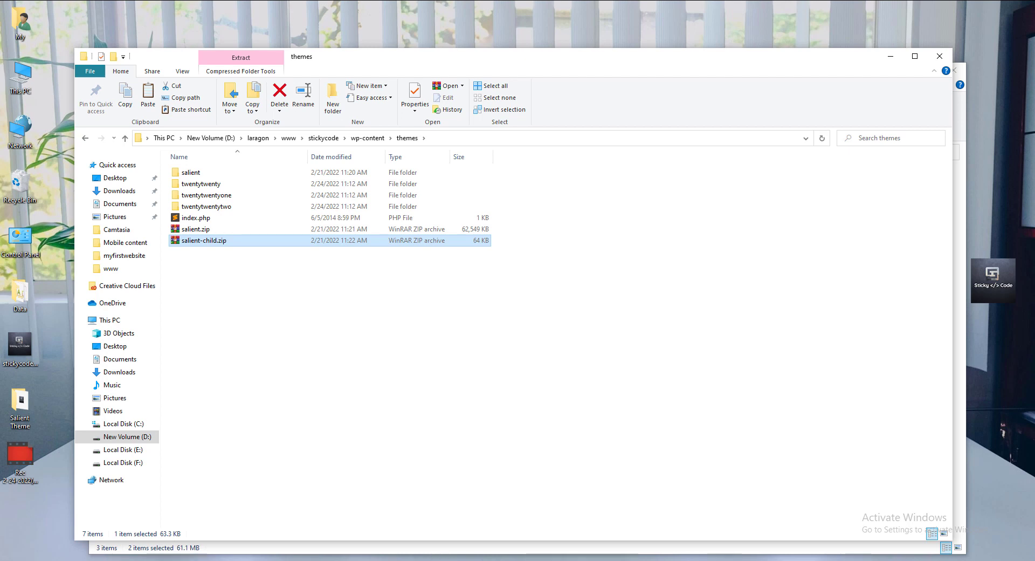
{"action": "left_click", "coordinate": [442, 560]}
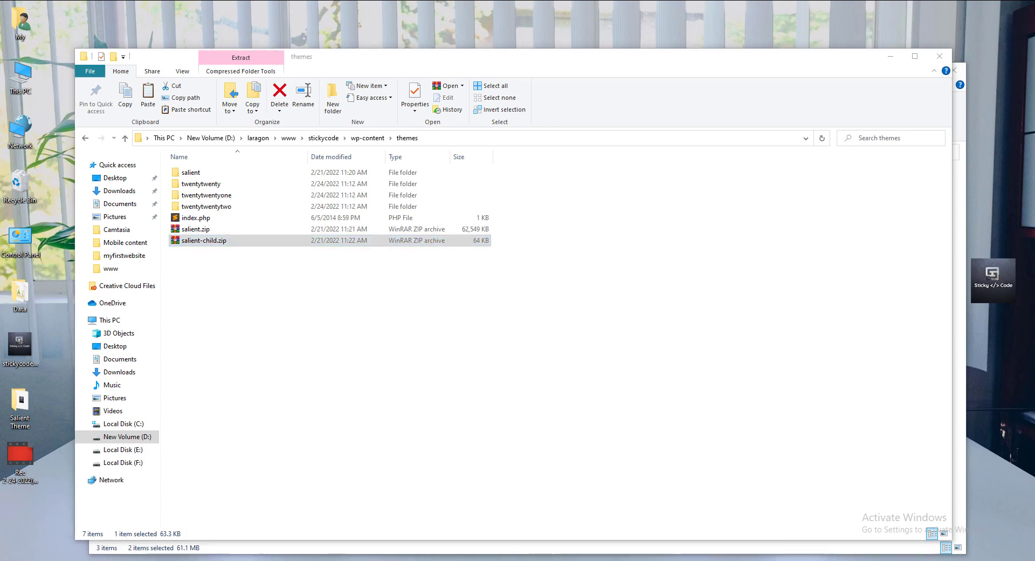
{"action": "right_click", "coordinate": [233, 242]}
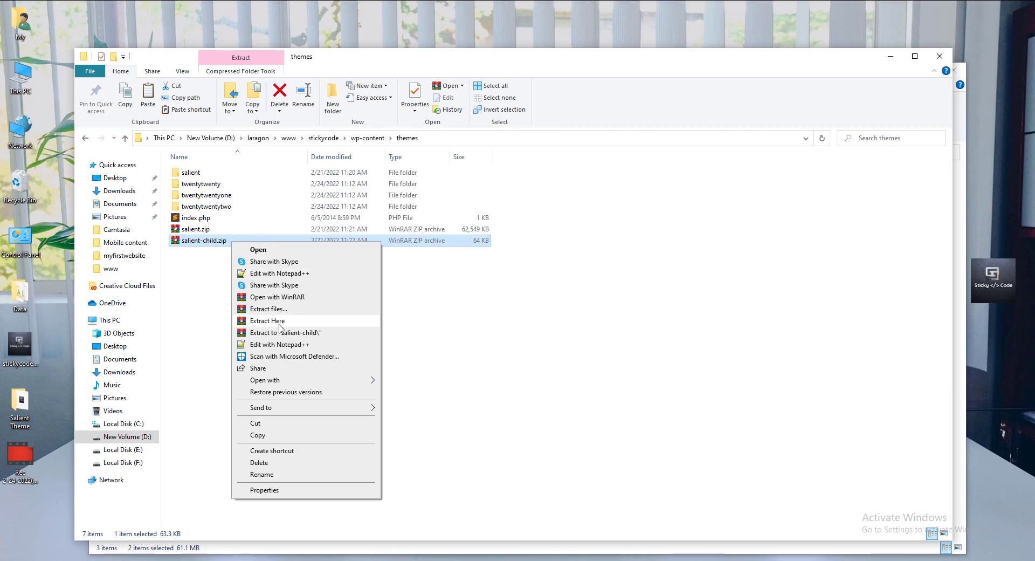
{"action": "left_click", "coordinate": [280, 322]}
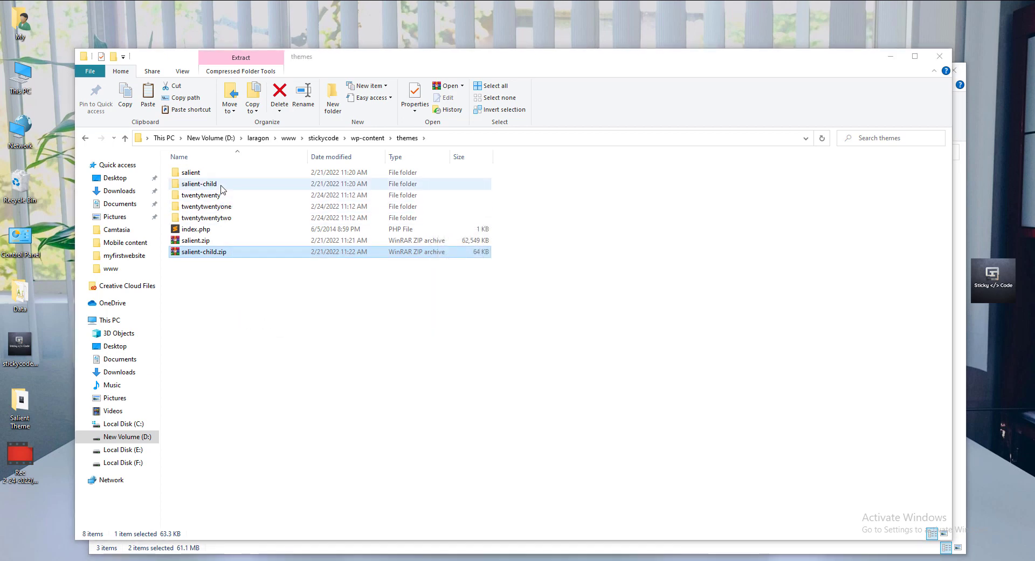
Delete both salient.zip and salient-child.zip from the themes folder.
{"action": "left_click", "coordinate": [229, 240]}
{"action": "left_click", "coordinate": [234, 253], "text": "ctrl"}
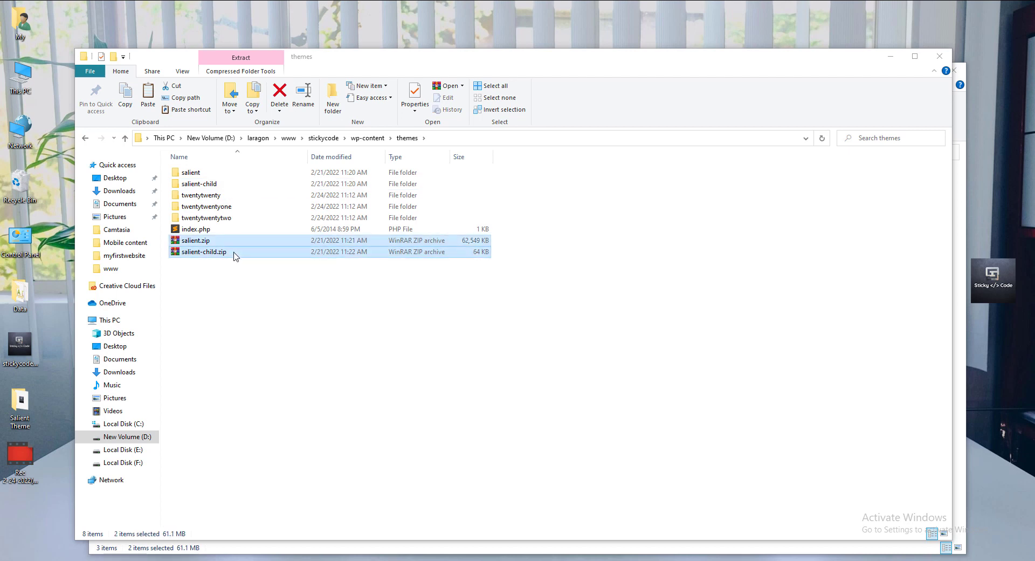
{"action": "right_click", "coordinate": [234, 253]}
{"action": "left_click", "coordinate": [261, 485]}
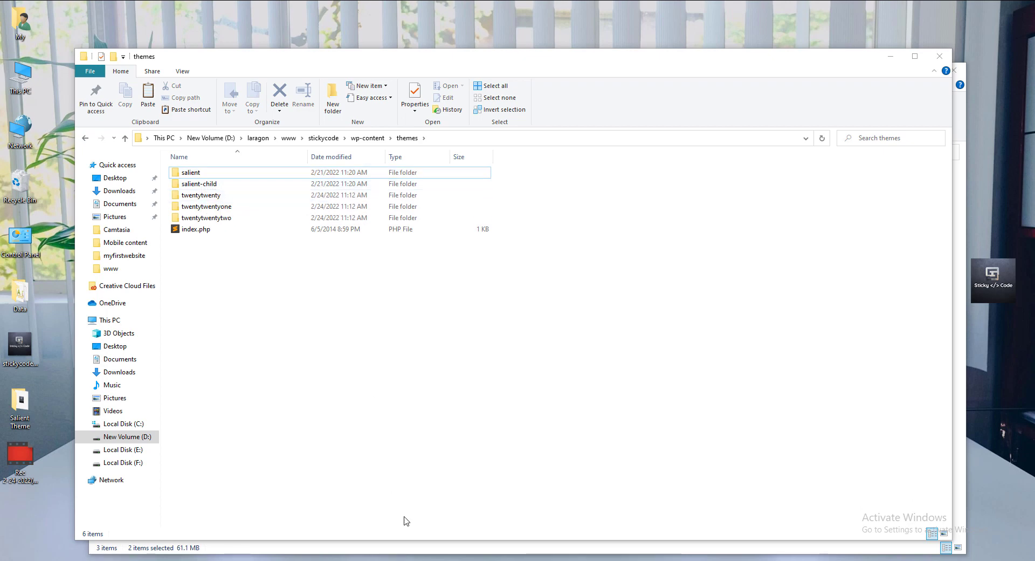
Return to Chrome and reload the WordPress Themes page to pick up the Salient themes.
{"action": "key", "text": "alt+Tab"}
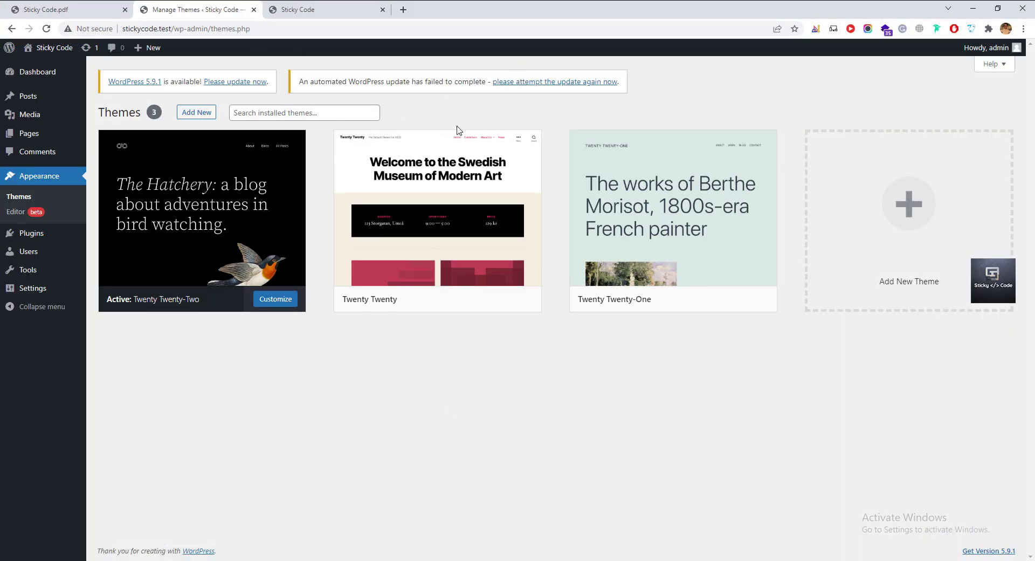
{"action": "left_click", "coordinate": [45, 32]}
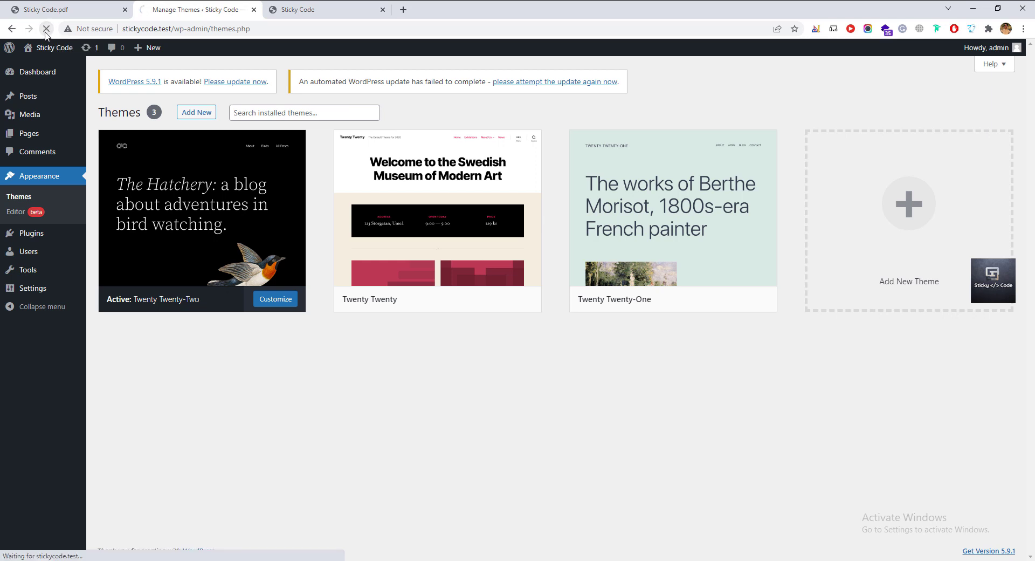
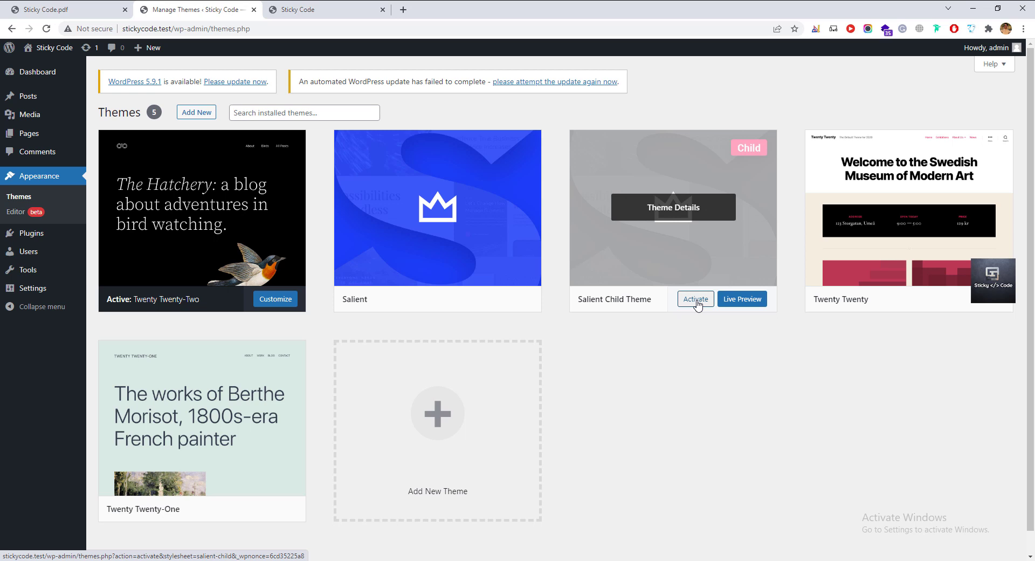
Activate Salient Child Theme and scroll to its required plugins, Salient WPBakery Page Builder and Salient Core.
{"action": "left_click", "coordinate": [698, 304]}
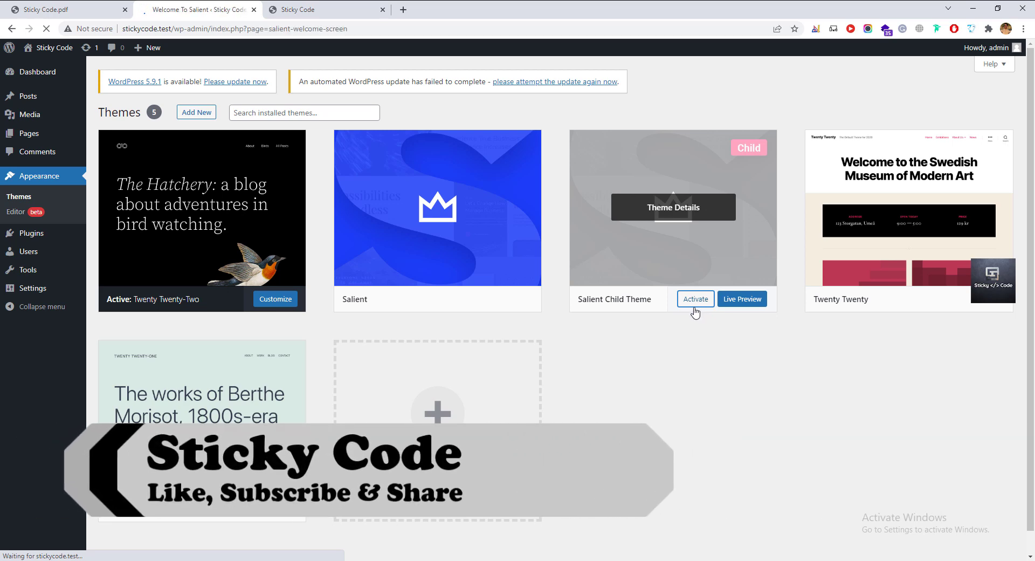
{"action": "scroll", "coordinate": [418, 372], "scroll_direction": "down", "scroll_amount": 2}
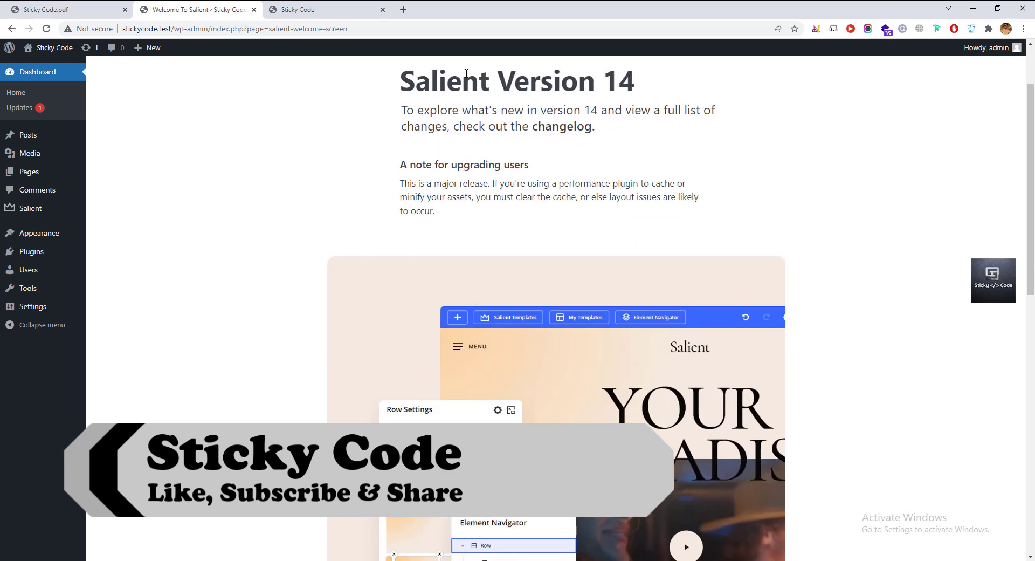
{"action": "left_click_drag", "start_coordinate": [407, 83], "coordinate": [640, 87]}
{"action": "left_click", "coordinate": [668, 92]}
{"action": "scroll", "coordinate": [508, 343], "scroll_direction": "down", "scroll_amount": 1}
{"action": "scroll", "coordinate": [508, 344], "scroll_direction": "down", "scroll_amount": 10}
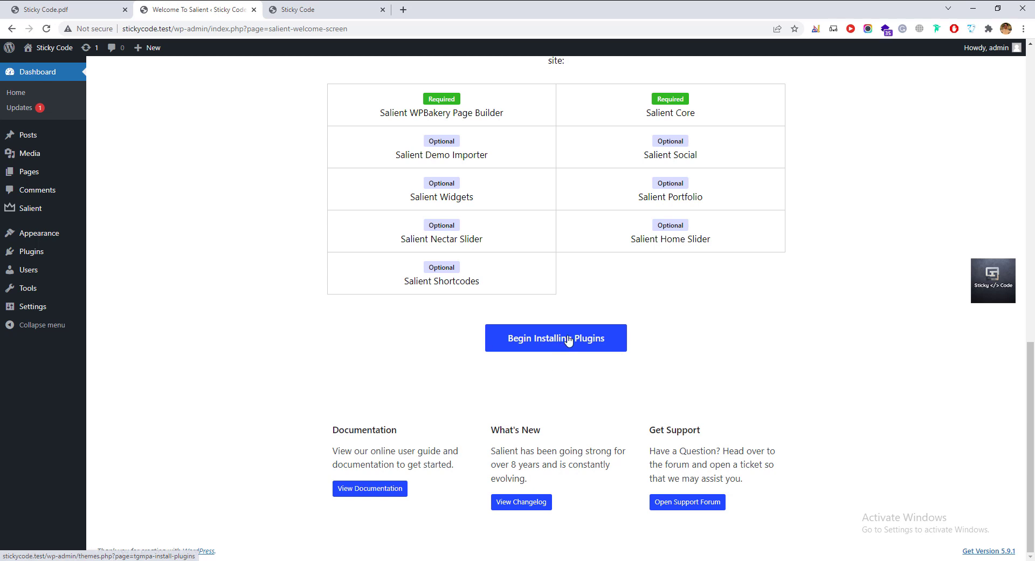
Bulk-install every listed Salient plugin, including Salient Core, Nectar Slider and WPBakery Page Builder.
{"action": "left_click", "coordinate": [568, 336]}
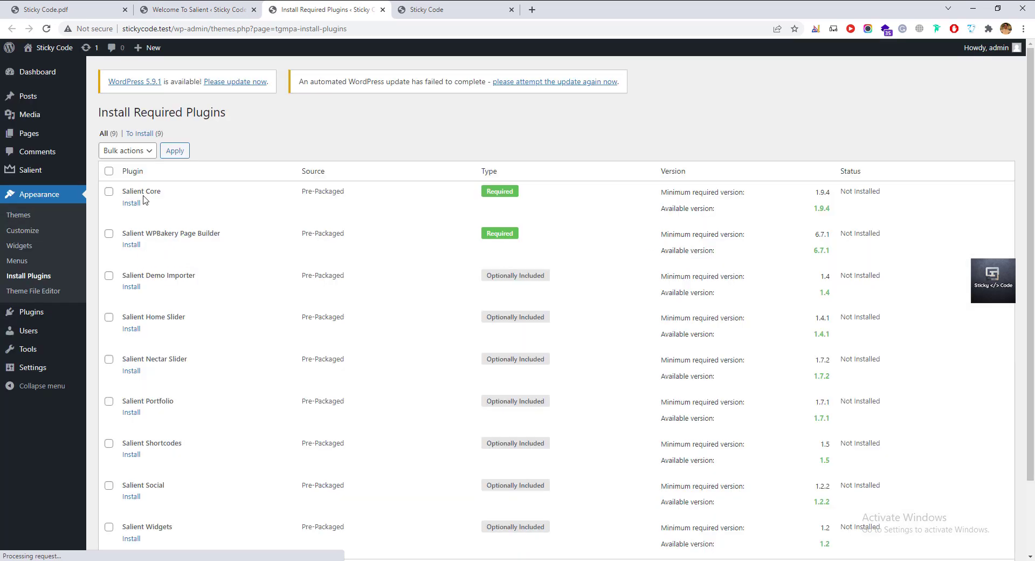
{"action": "left_click", "coordinate": [108, 171]}
{"action": "left_click", "coordinate": [128, 151]}
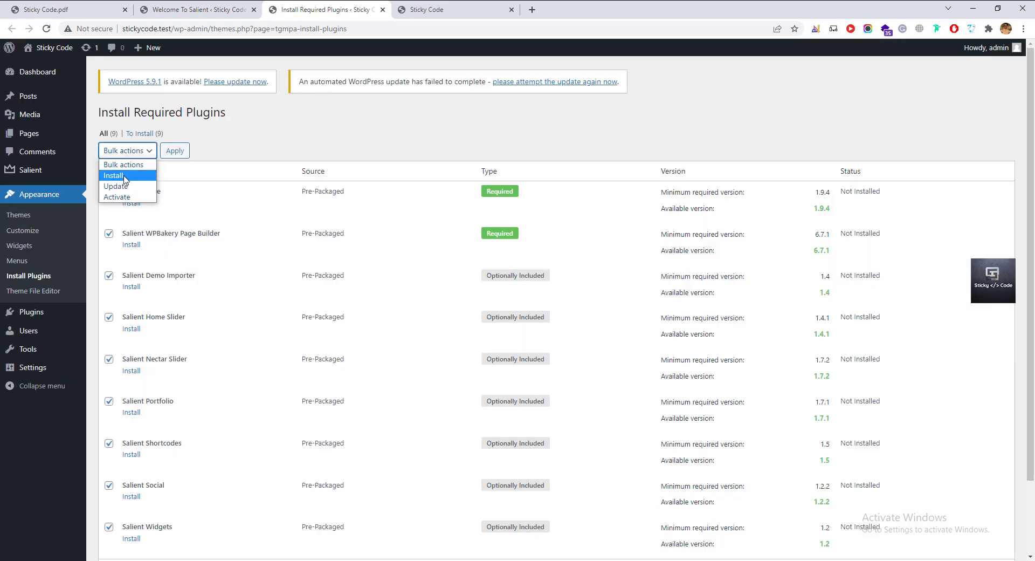
{"action": "left_click", "coordinate": [124, 175]}
{"action": "left_click", "coordinate": [174, 150]}
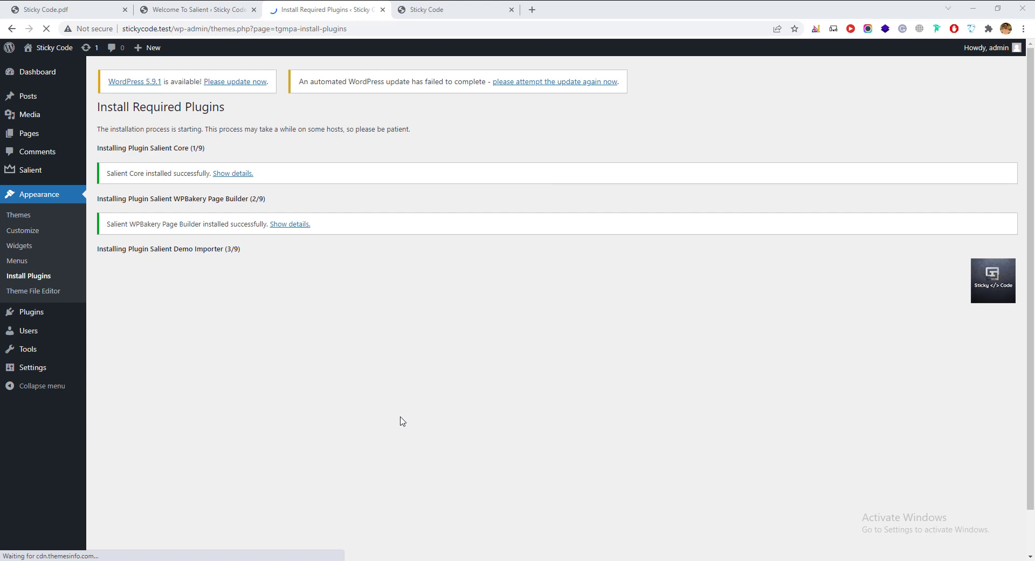
{"action": "scroll", "coordinate": [385, 430], "scroll_direction": "down", "scroll_amount": 1}
{"action": "scroll", "coordinate": [383, 429], "scroll_direction": "up", "scroll_amount": 1}
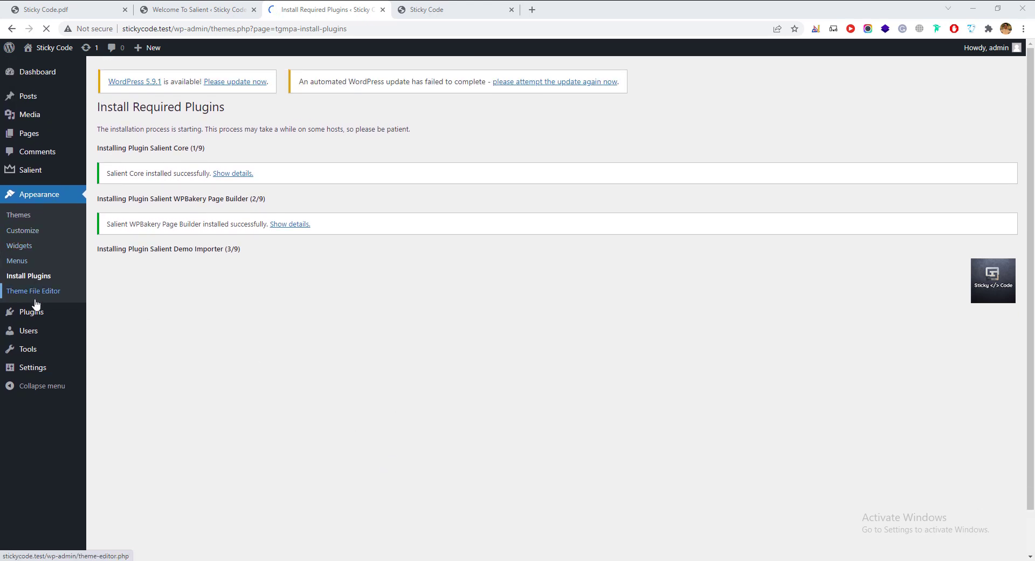
{"action": "mouse_move", "coordinate": [36, 318]}
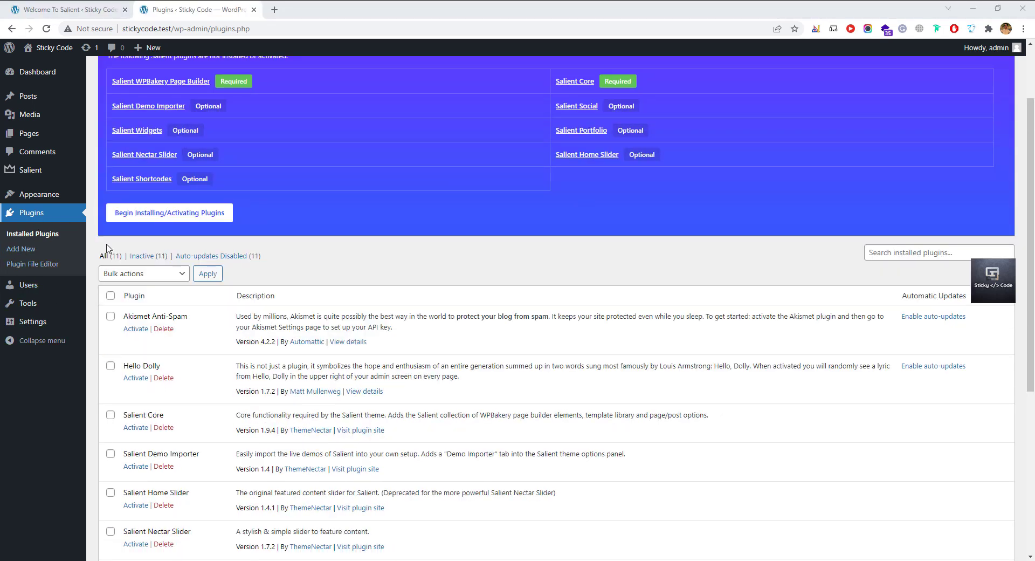
Select all eleven installed plugins and apply the Activate bulk action.
{"action": "scroll", "coordinate": [232, 359], "scroll_direction": "down", "scroll_amount": 3}
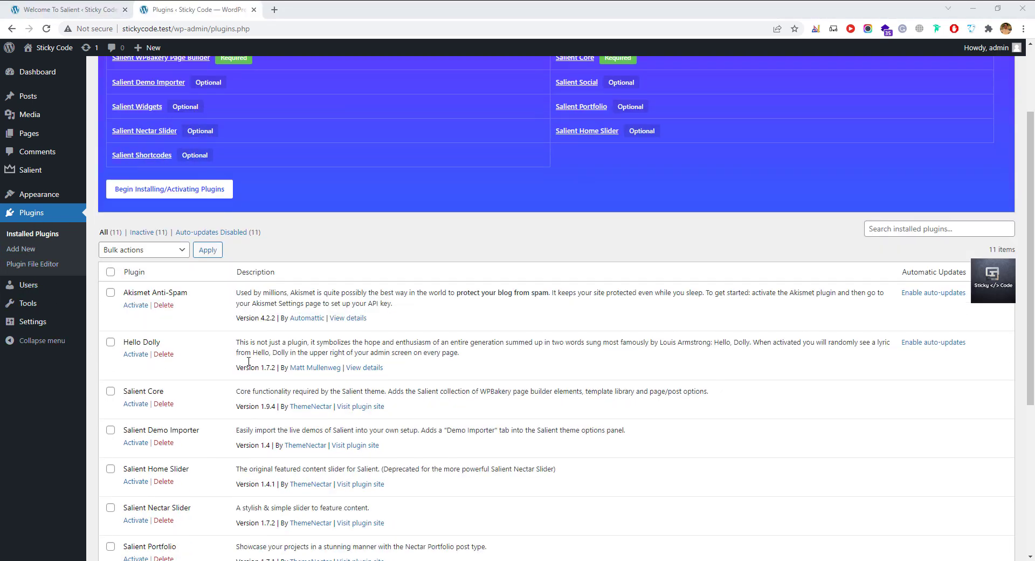
{"action": "scroll", "coordinate": [232, 358], "scroll_direction": "down", "scroll_amount": 2}
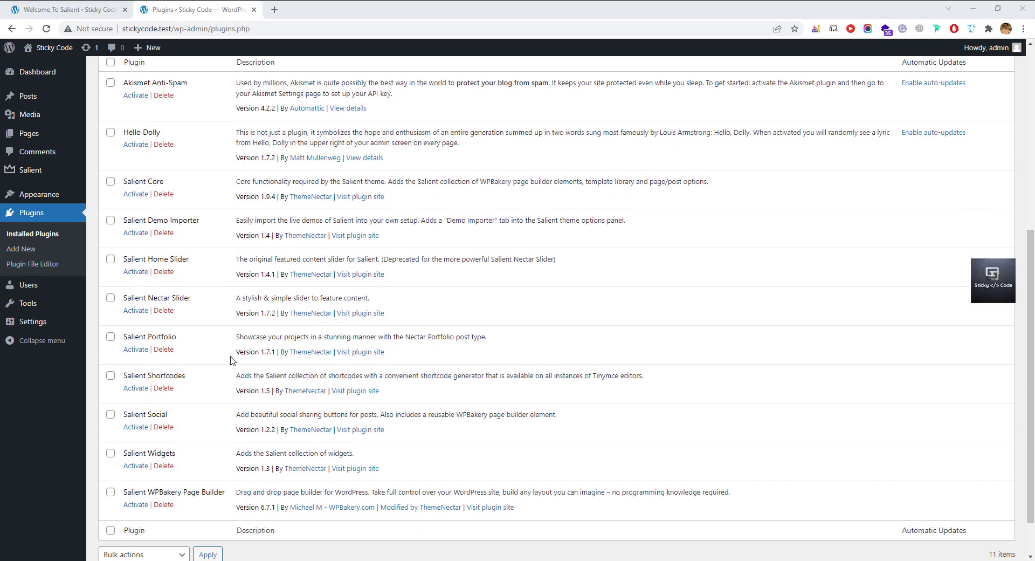
{"action": "scroll", "coordinate": [229, 360], "scroll_direction": "up", "scroll_amount": 2}
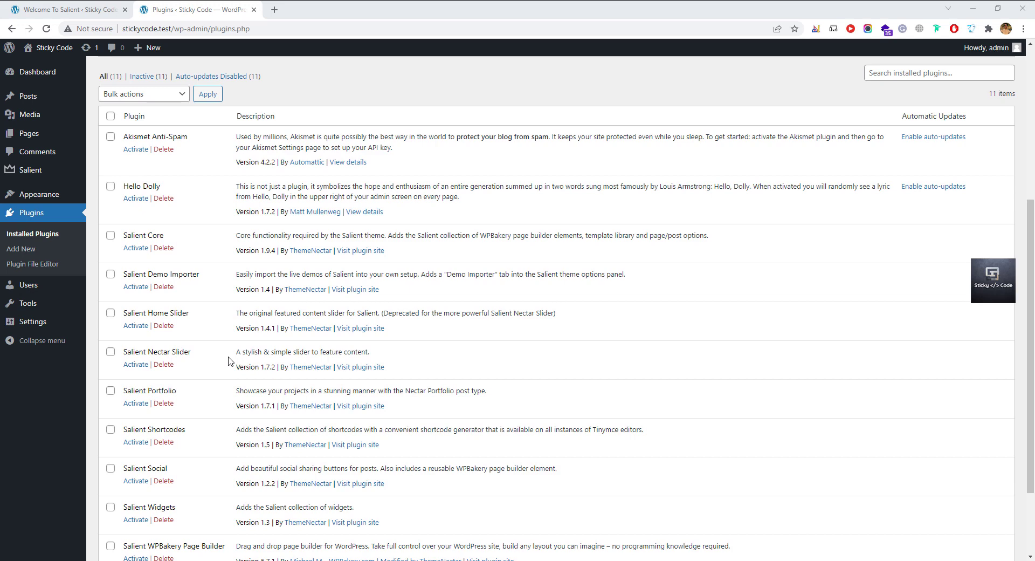
{"action": "scroll", "coordinate": [229, 360], "scroll_direction": "down", "scroll_amount": 2}
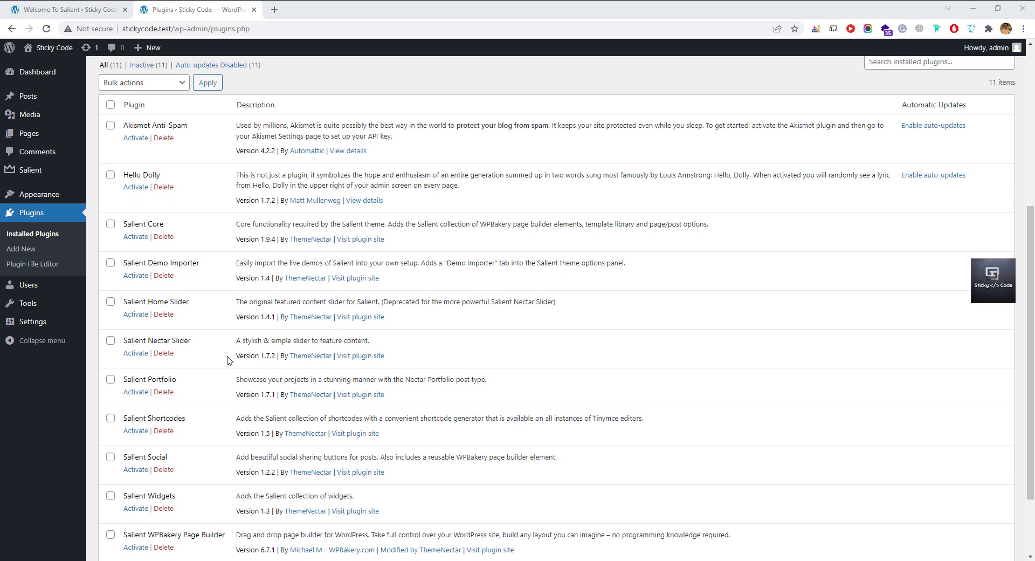
{"action": "scroll", "coordinate": [228, 360], "scroll_direction": "up", "scroll_amount": 2}
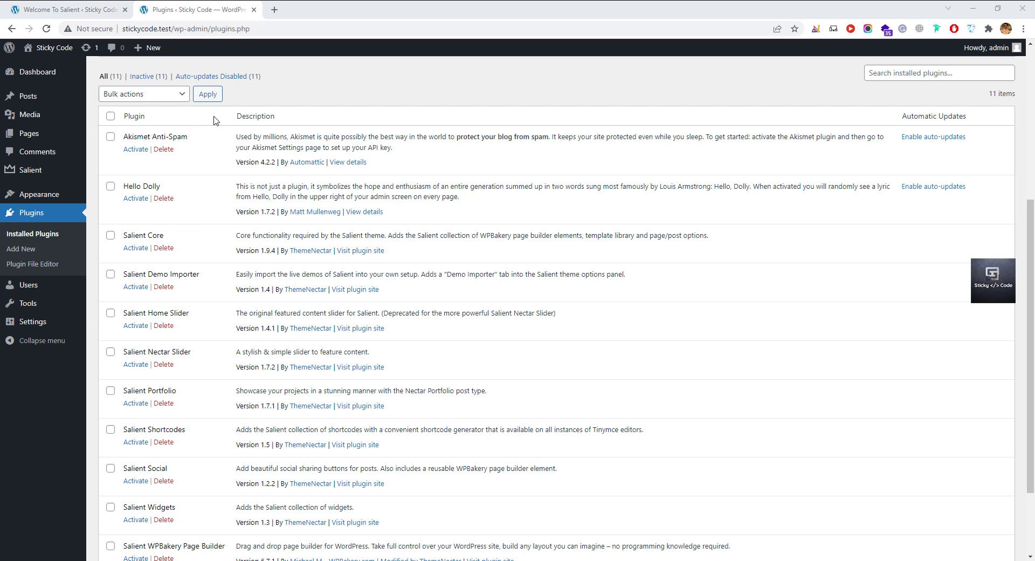
{"action": "left_click", "coordinate": [111, 118]}
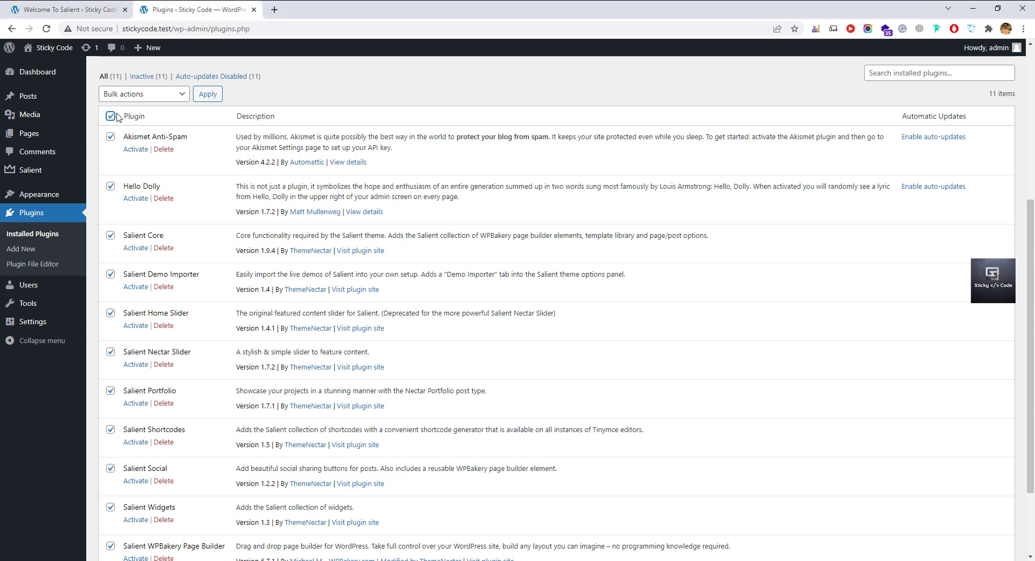
{"action": "left_click", "coordinate": [143, 95]}
{"action": "left_click", "coordinate": [117, 118]}
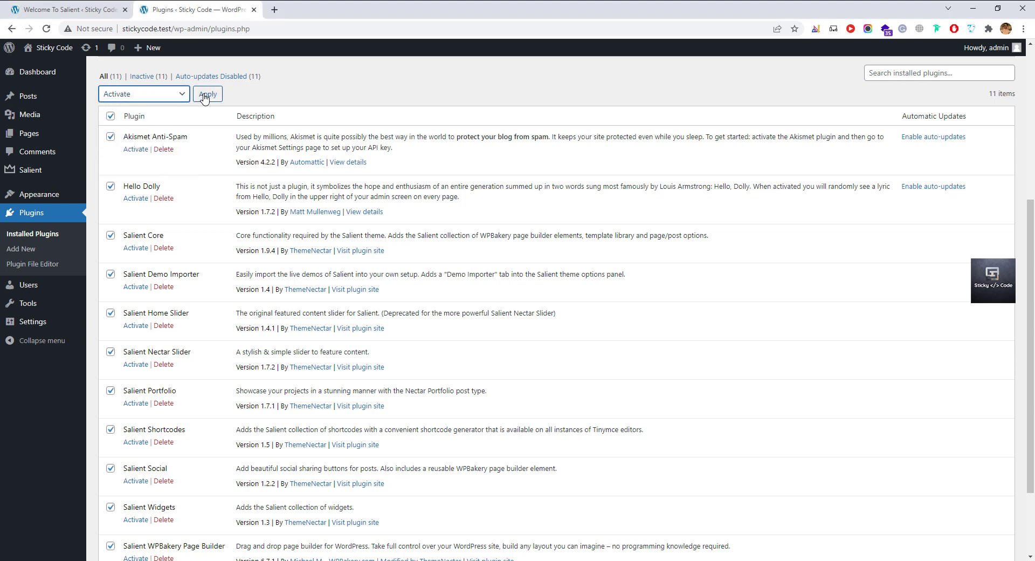
{"action": "left_click", "coordinate": [205, 95]}
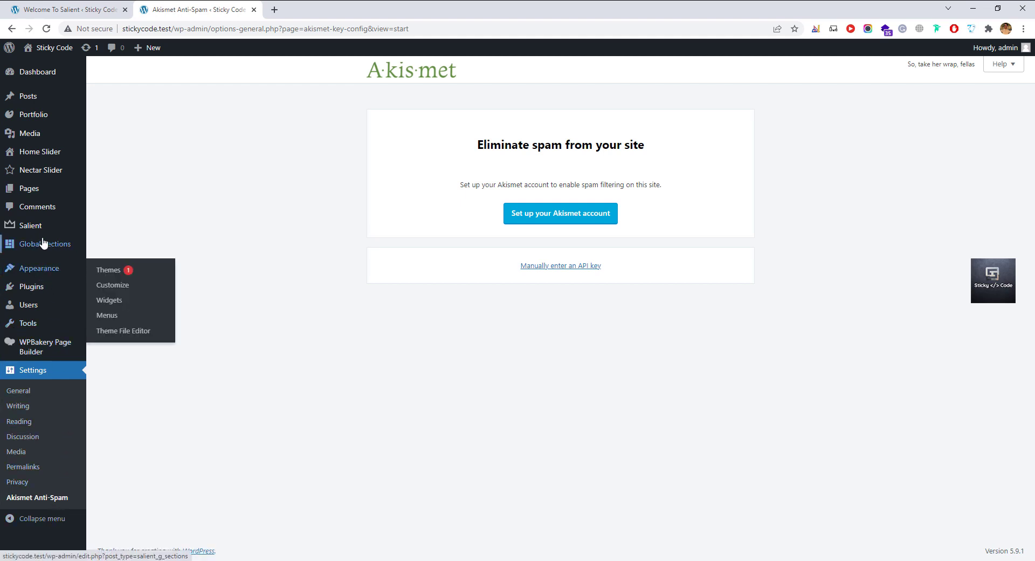
Open the Salient Options panel at General Settings > Styling.
{"action": "mouse_move", "coordinate": [49, 227]}
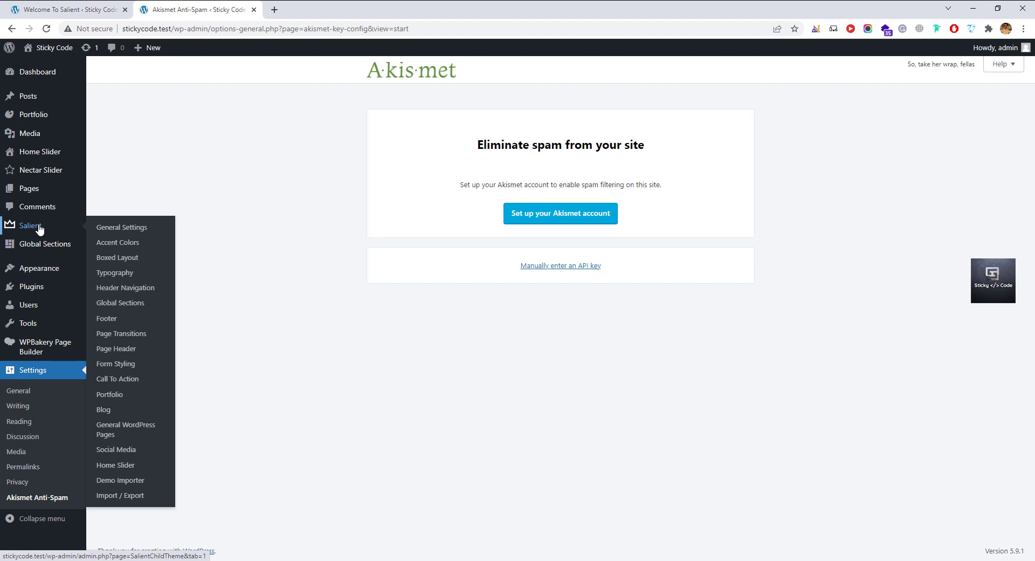
{"action": "left_click", "coordinate": [39, 229]}
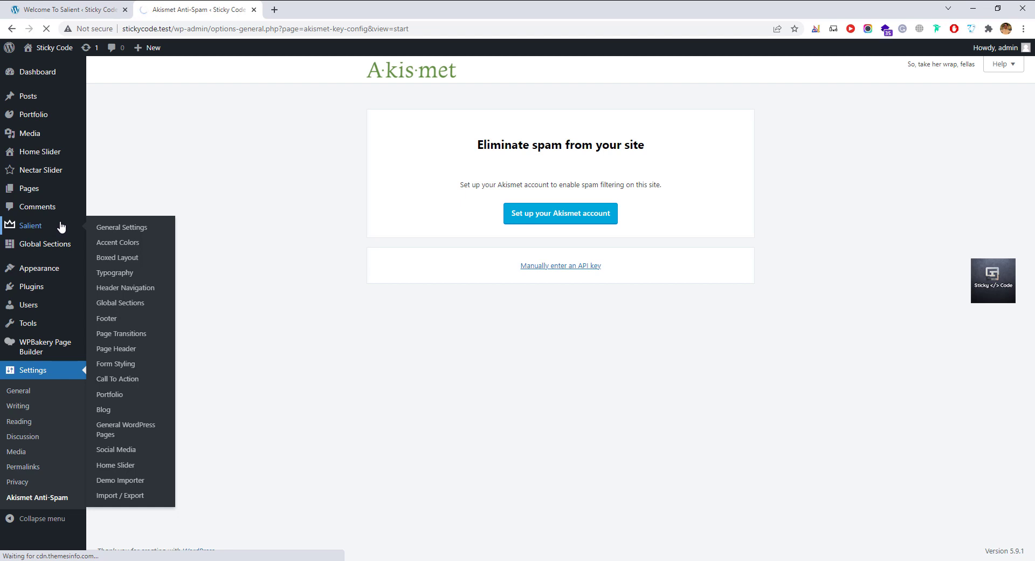
{"action": "left_click", "coordinate": [61, 226]}
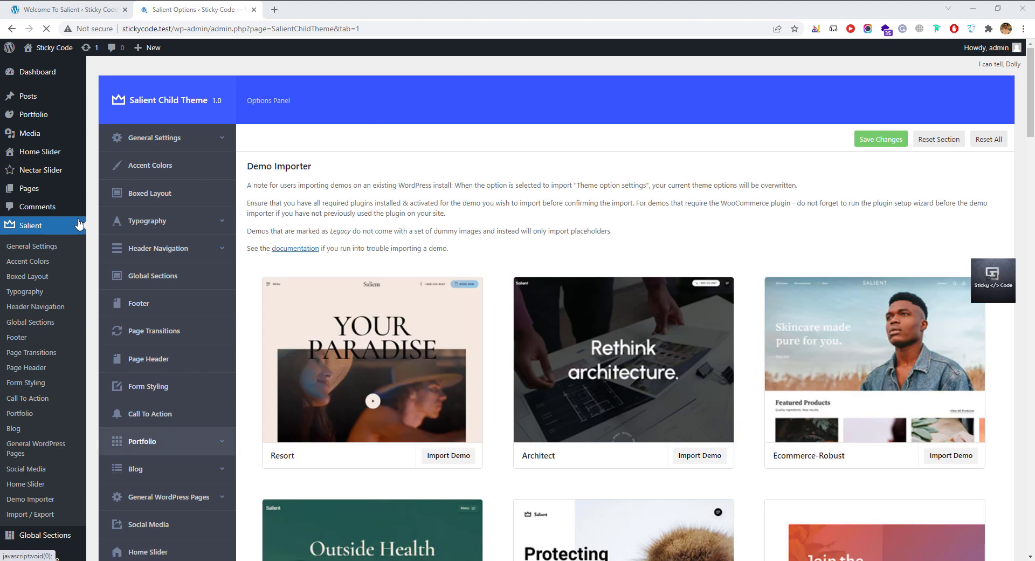
{"action": "left_click", "coordinate": [173, 139]}
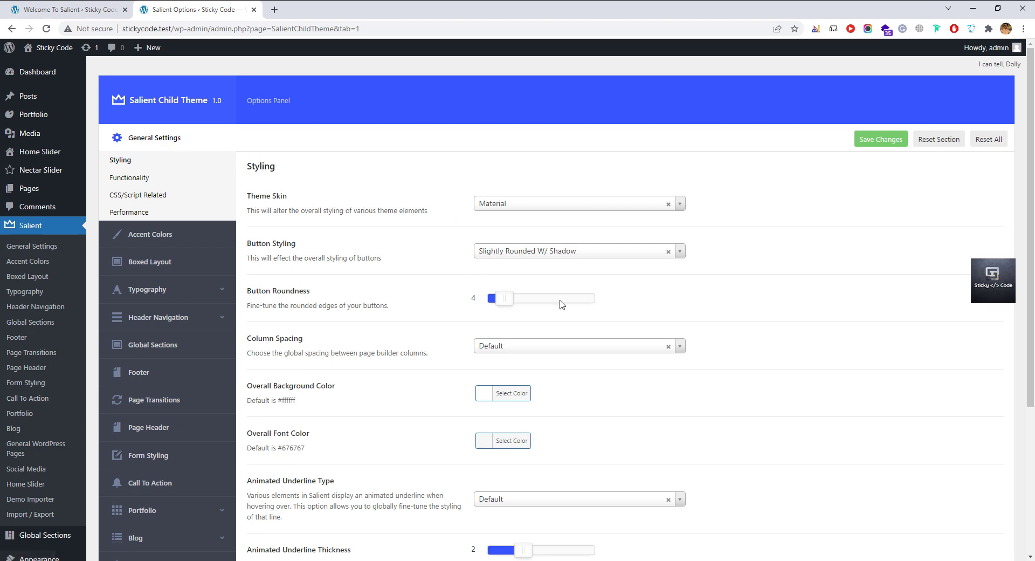
{"action": "scroll", "coordinate": [418, 437], "scroll_direction": "down", "scroll_amount": 2}
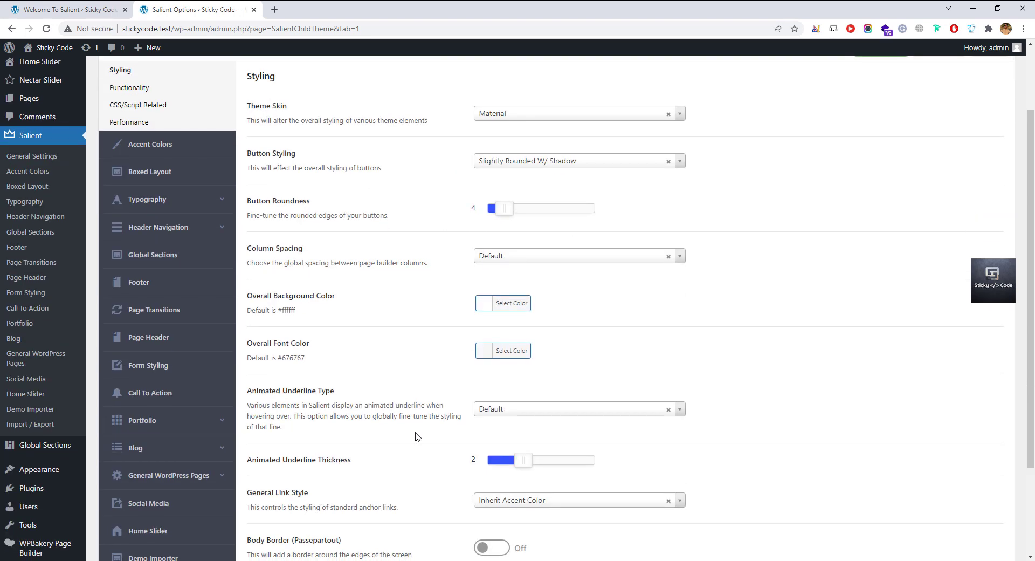
{"action": "scroll", "coordinate": [418, 436], "scroll_direction": "up", "scroll_amount": 2}
Review Theme Skin, Button Styling and Column Spacing, keeping Material skin and Default spacing.
{"action": "left_click", "coordinate": [533, 207]}
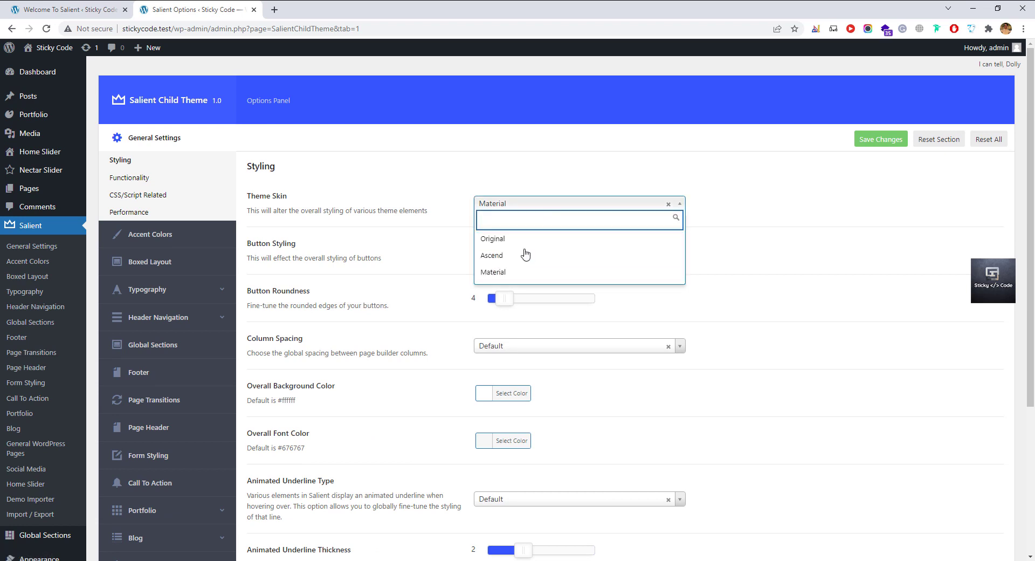
{"action": "left_click", "coordinate": [522, 207]}
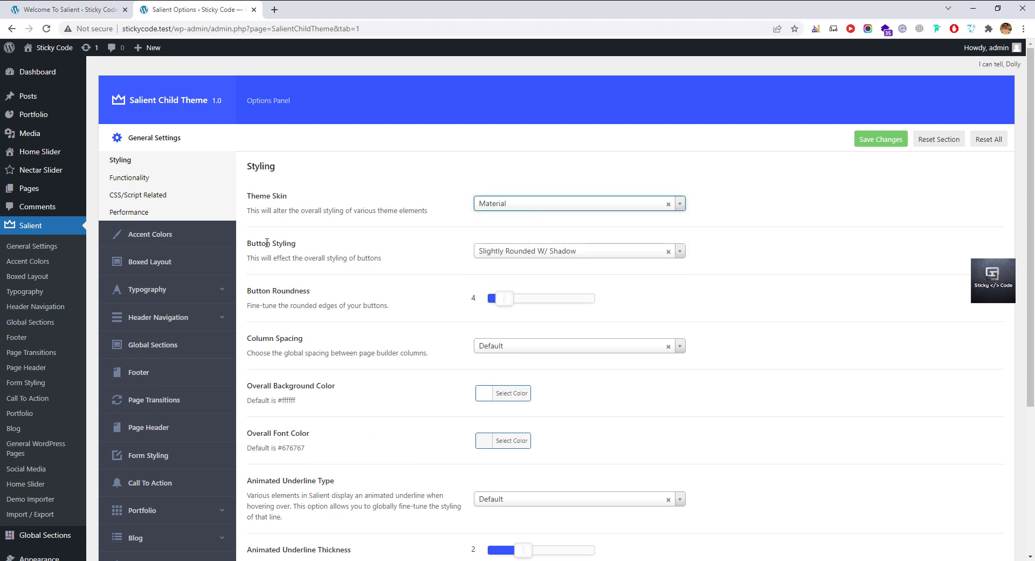
{"action": "left_click", "coordinate": [522, 255]}
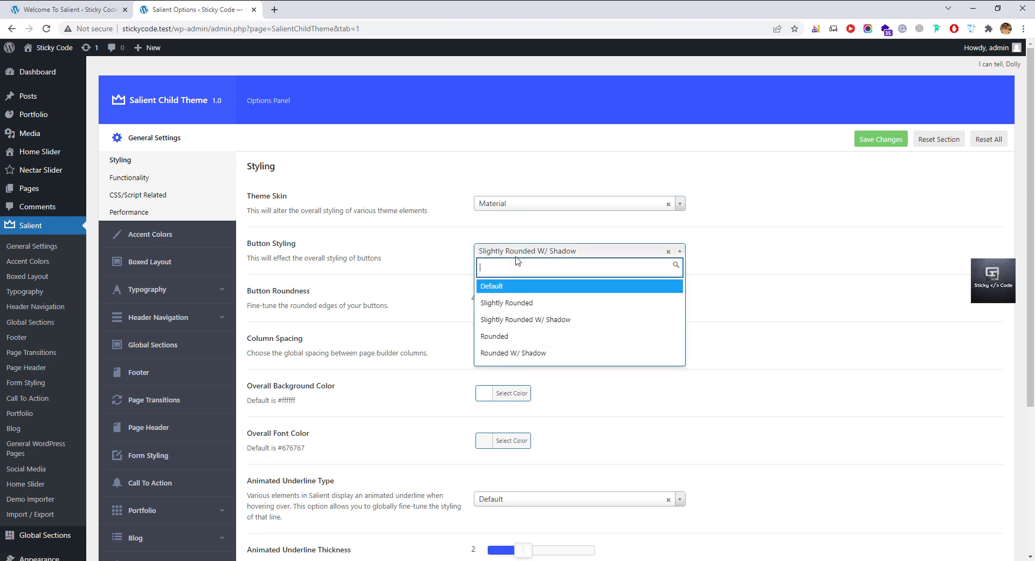
{"action": "left_click", "coordinate": [517, 256]}
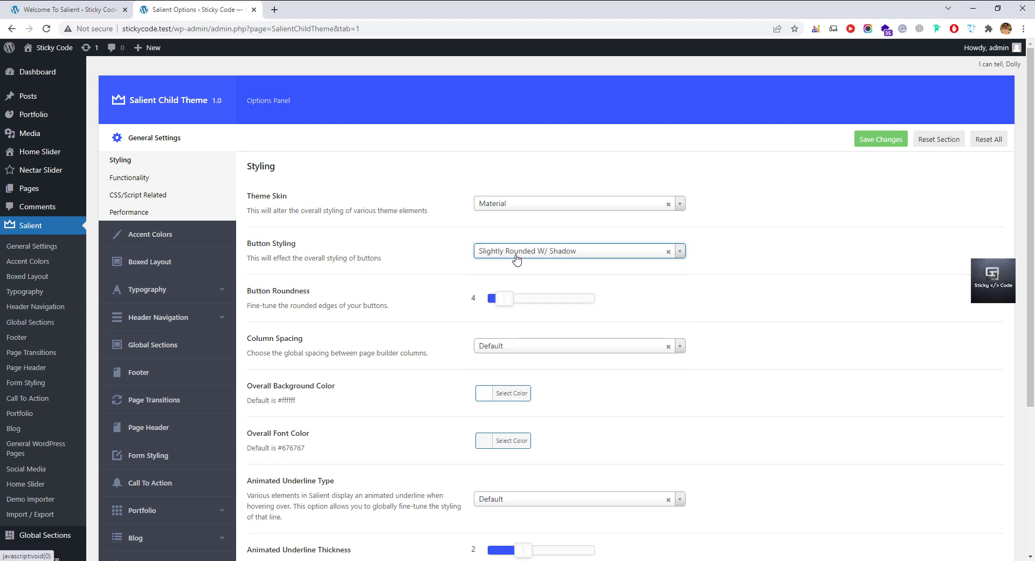
{"action": "scroll", "coordinate": [315, 369], "scroll_direction": "down", "scroll_amount": 2}
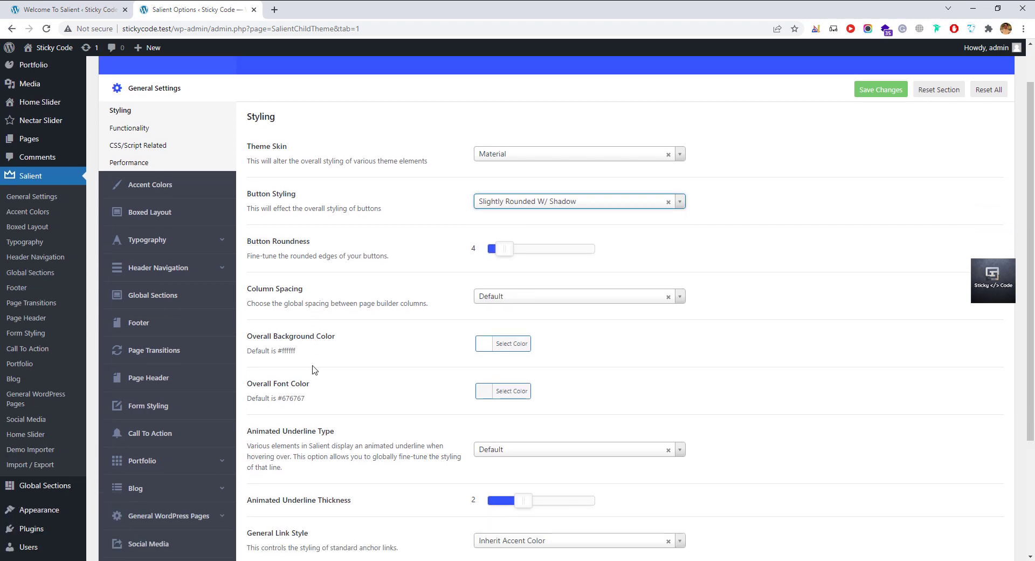
{"action": "left_click", "coordinate": [545, 259]}
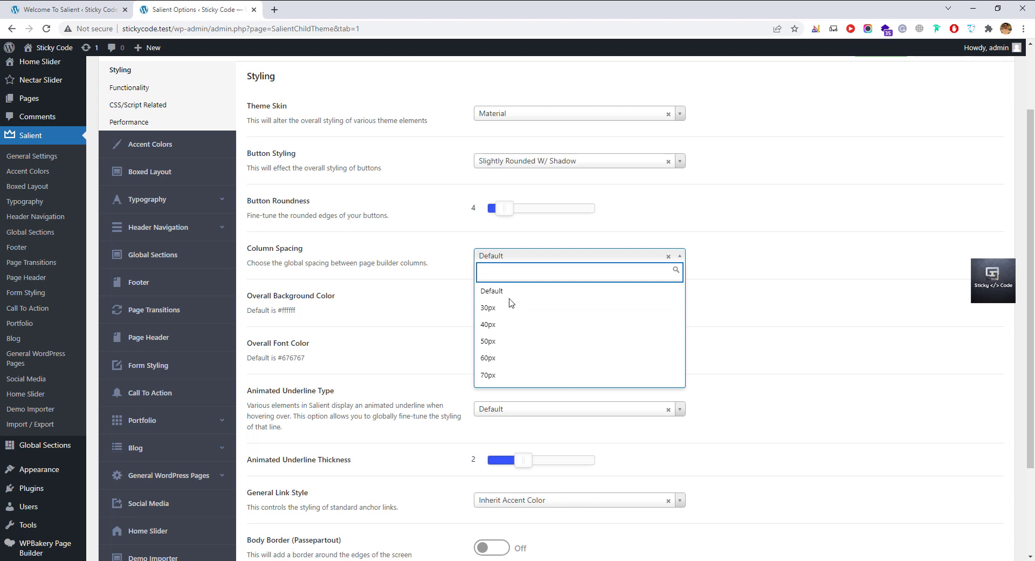
{"action": "left_click", "coordinate": [527, 256]}
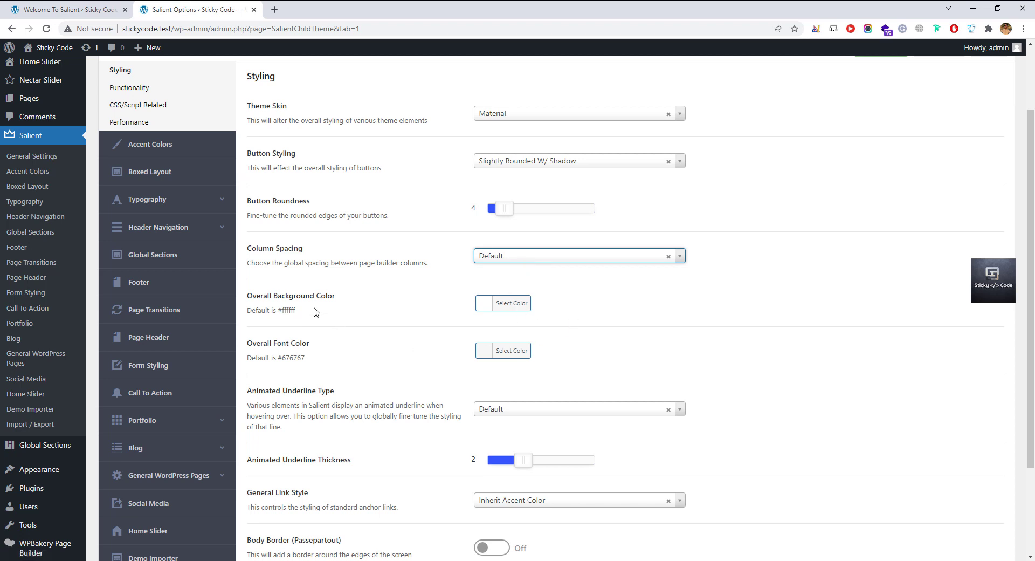
Try a grey Overall Background Color, then reset it to the default white.
{"action": "left_click", "coordinate": [507, 303]}
{"action": "left_click", "coordinate": [554, 353]}
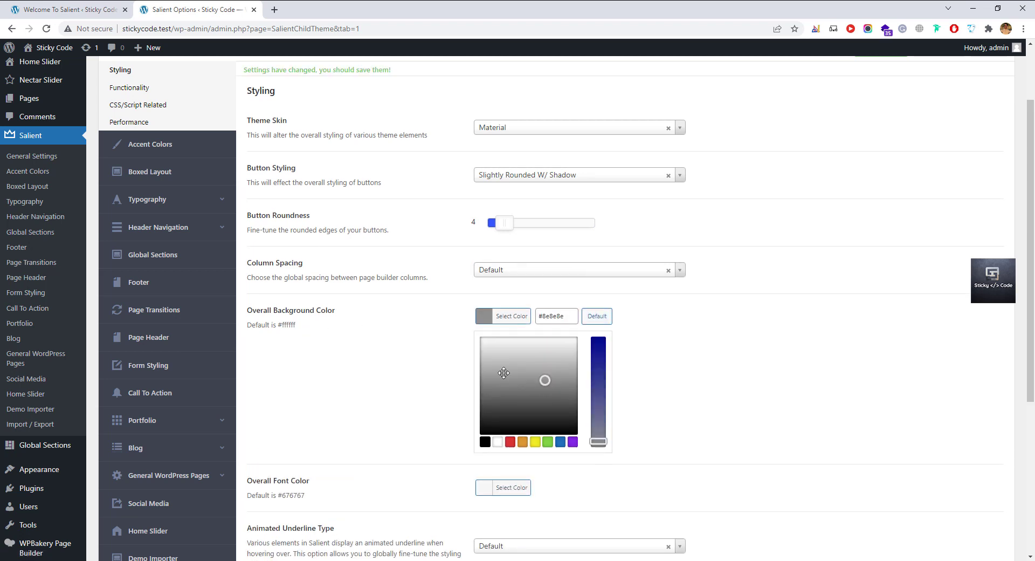
{"action": "left_click", "coordinate": [599, 321]}
{"action": "left_click", "coordinate": [634, 327]}
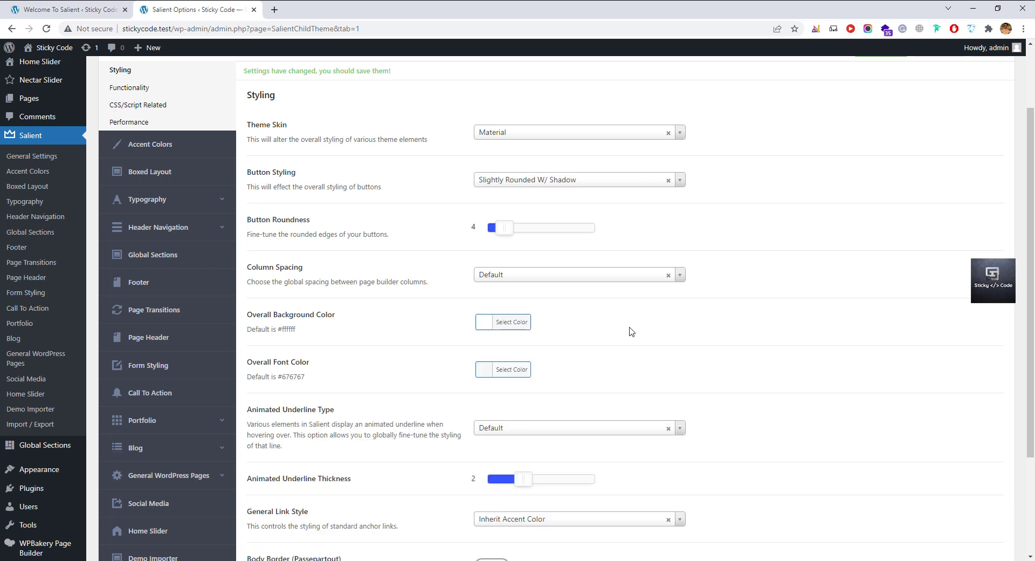
{"action": "scroll", "coordinate": [343, 388], "scroll_direction": "down", "scroll_amount": 2}
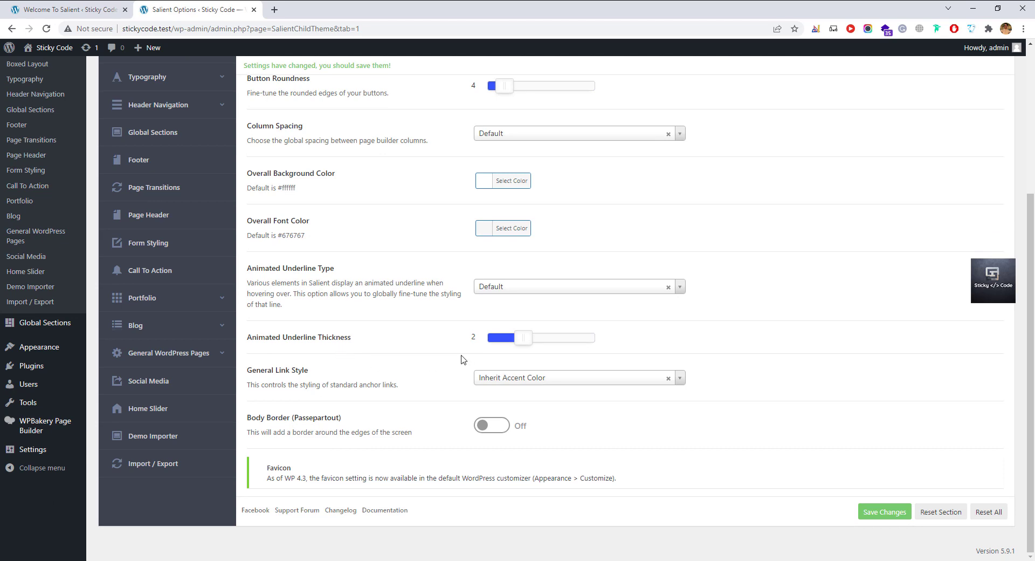
{"action": "scroll", "coordinate": [393, 317], "scroll_direction": "up", "scroll_amount": 4}
Browse the Functionality settings and clear the stray '.bo' text from the custom CSS box.
{"action": "left_click", "coordinate": [125, 177]}
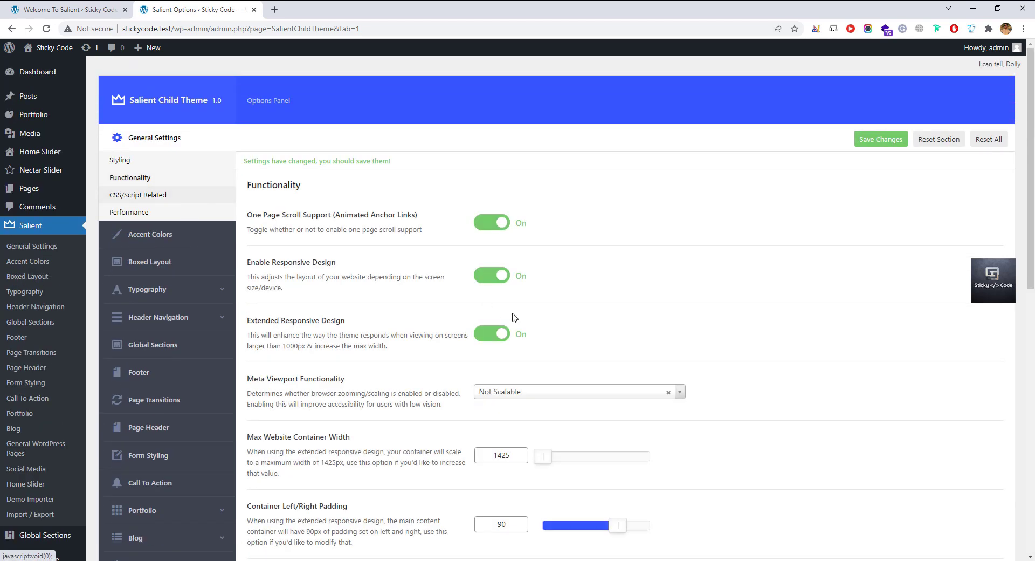
{"action": "scroll", "coordinate": [410, 271], "scroll_direction": "down", "scroll_amount": 7}
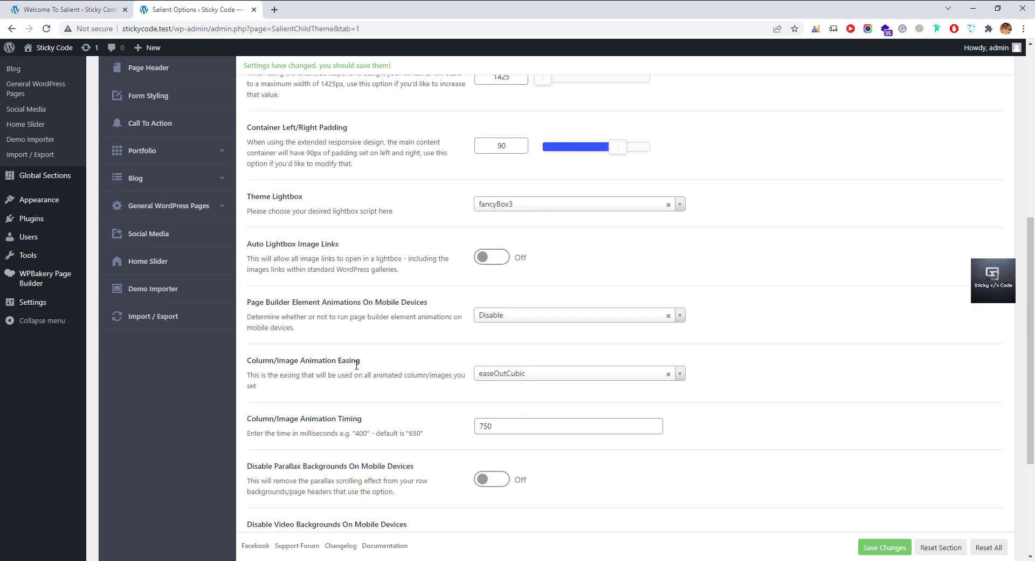
{"action": "scroll", "coordinate": [356, 365], "scroll_direction": "down", "scroll_amount": 4}
{"action": "scroll", "coordinate": [173, 241], "scroll_direction": "up", "scroll_amount": 11}
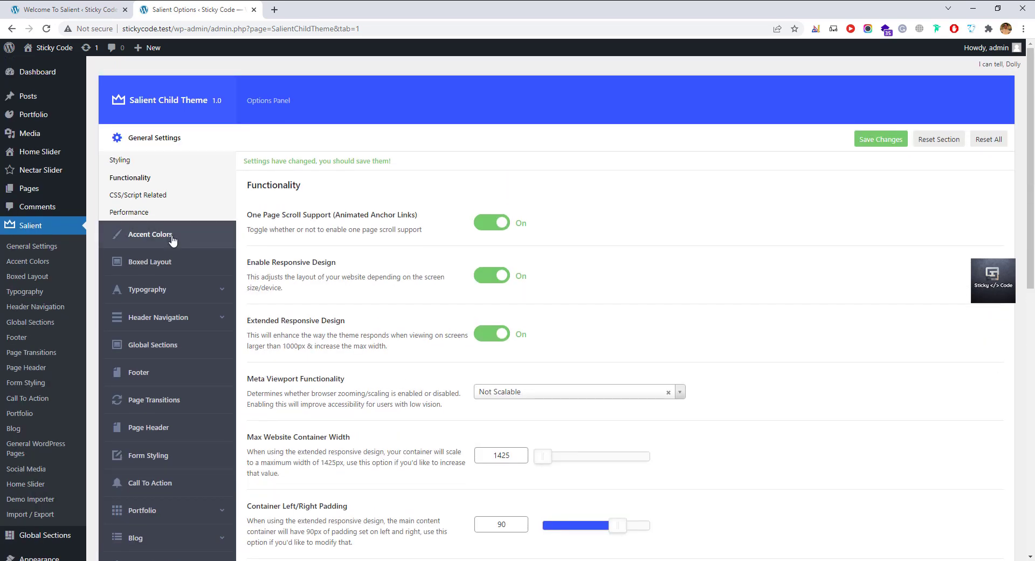
{"action": "left_click", "coordinate": [138, 194]}
{"action": "scroll", "coordinate": [476, 358], "scroll_direction": "down", "scroll_amount": 3}
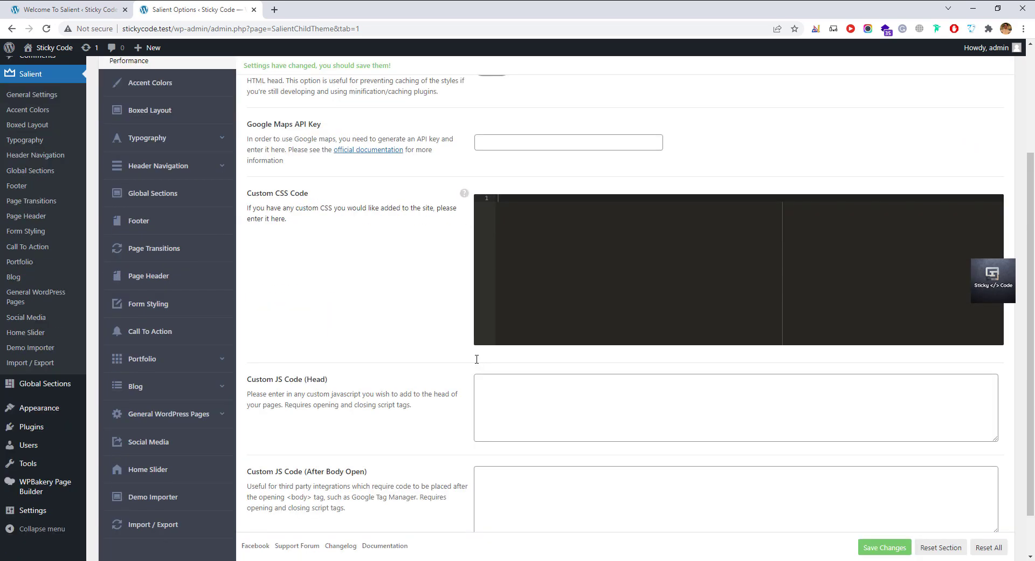
{"action": "scroll", "coordinate": [477, 358], "scroll_direction": "down", "scroll_amount": 1}
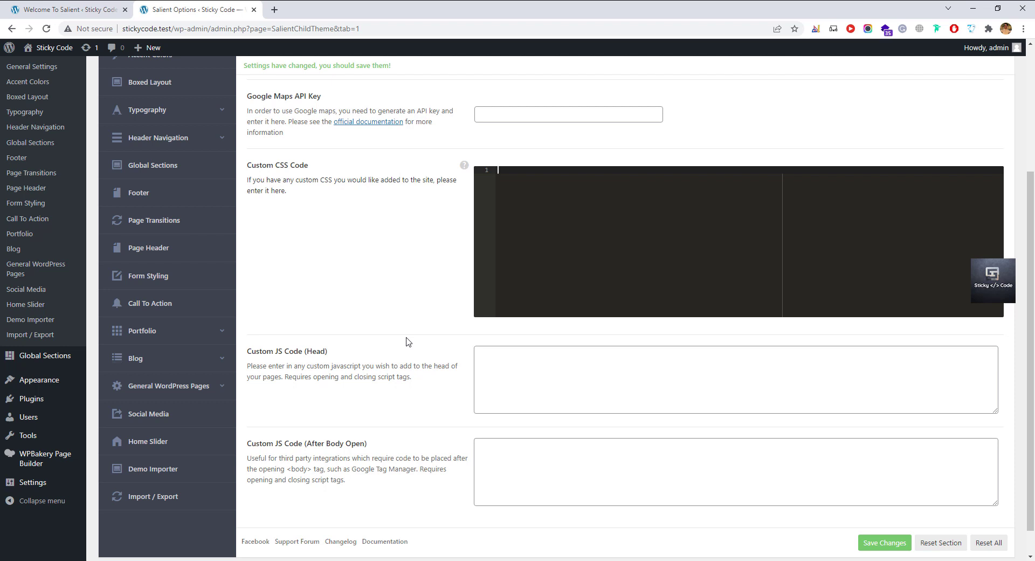
{"action": "type", "text": ".bo"}
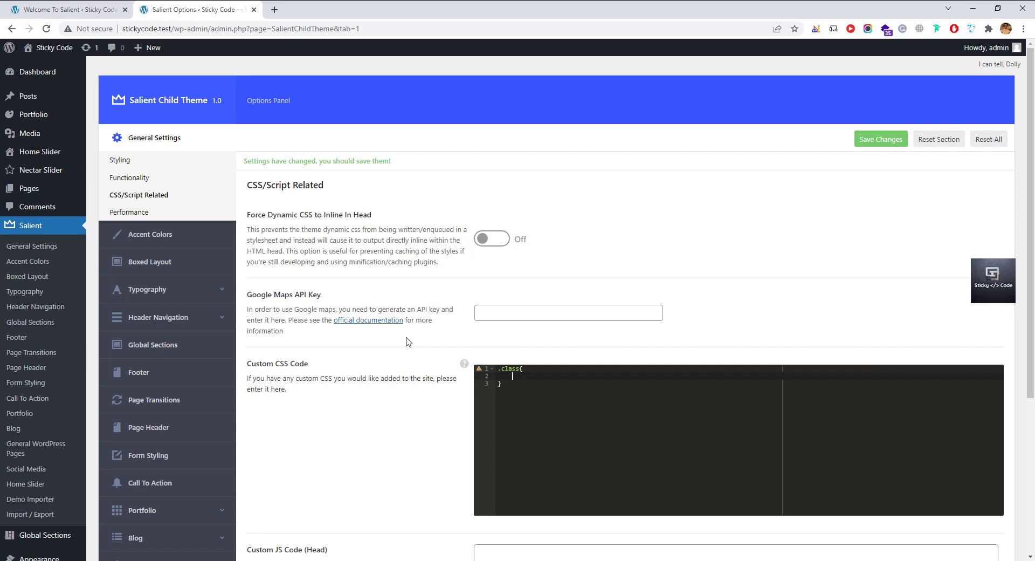
{"action": "key", "text": "ctrl+a"}
{"action": "key", "text": "BackSpace"}
Make the main accent colour green and Extra Color #1 indigo.
{"action": "left_click", "coordinate": [126, 213]}
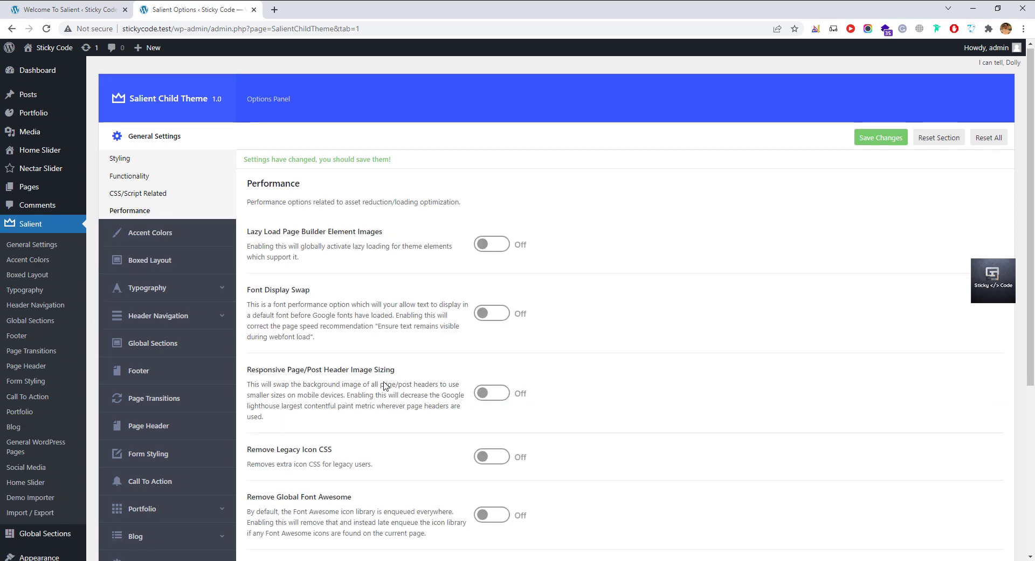
{"action": "scroll", "coordinate": [384, 388], "scroll_direction": "down", "scroll_amount": 5}
{"action": "scroll", "coordinate": [384, 389], "scroll_direction": "up", "scroll_amount": 5}
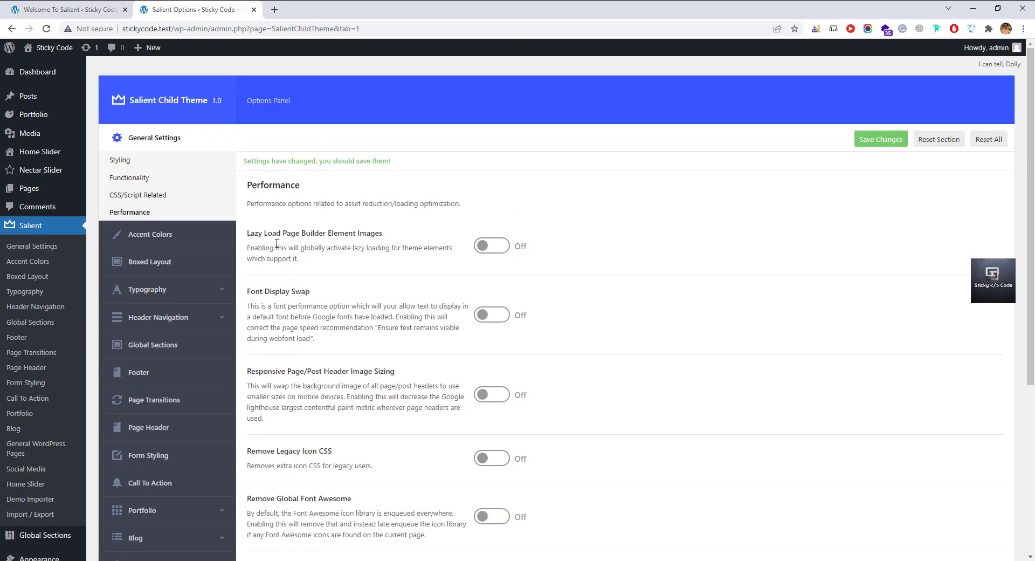
{"action": "left_click", "coordinate": [190, 235]}
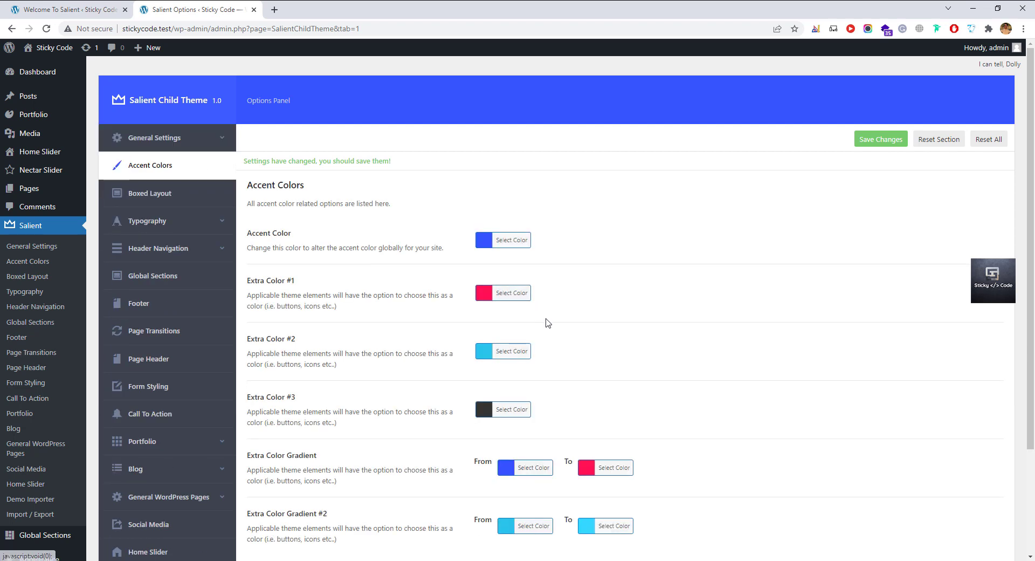
{"action": "left_click", "coordinate": [501, 240]}
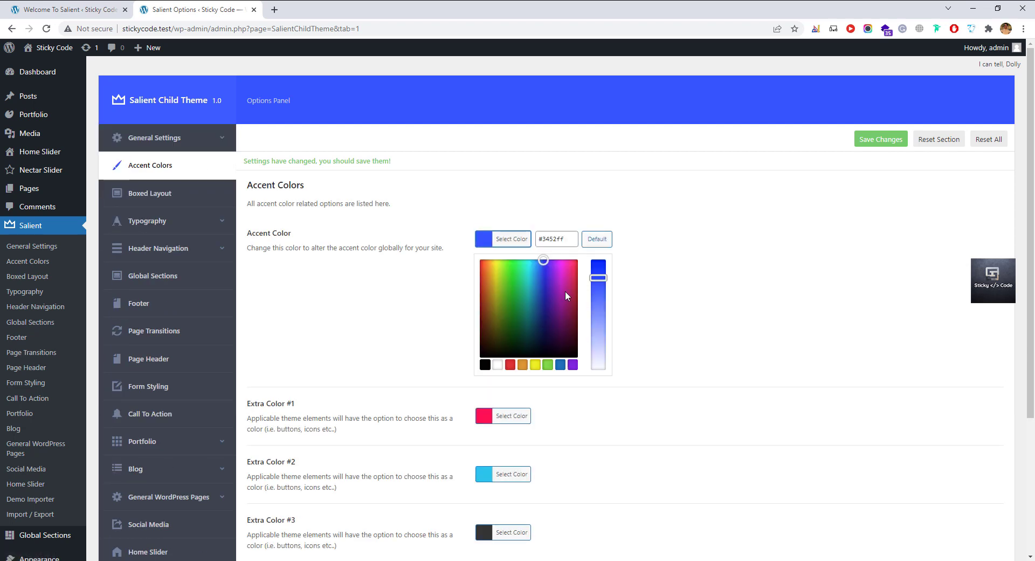
{"action": "mouse_move", "coordinate": [528, 318]}
{"action": "left_mouse_down"}
{"action": "mouse_move", "coordinate": [569, 285]}
{"action": "mouse_move", "coordinate": [520, 291]}
{"action": "mouse_move", "coordinate": [539, 270]}
{"action": "mouse_move", "coordinate": [513, 269]}
{"action": "left_mouse_up"}
{"action": "left_click", "coordinate": [642, 270]}
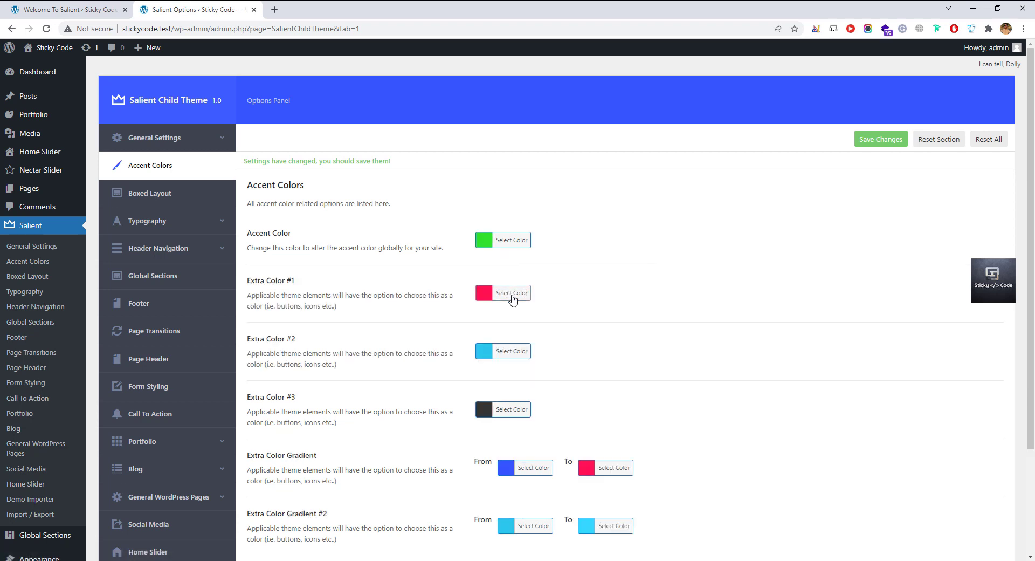
{"action": "left_click", "coordinate": [512, 292]}
{"action": "left_click", "coordinate": [546, 326]}
{"action": "left_click", "coordinate": [657, 310]}
Switch Boxed Layout on and back off, leaving it disabled.
{"action": "scroll", "coordinate": [506, 361], "scroll_direction": "down", "scroll_amount": 2}
{"action": "scroll", "coordinate": [453, 346], "scroll_direction": "up", "scroll_amount": 2}
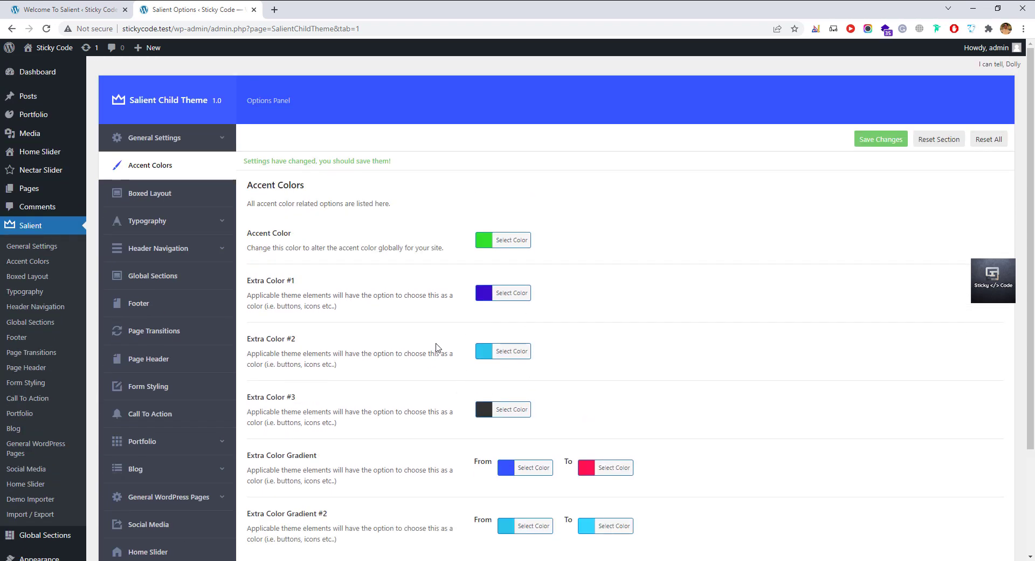
{"action": "left_click", "coordinate": [170, 200]}
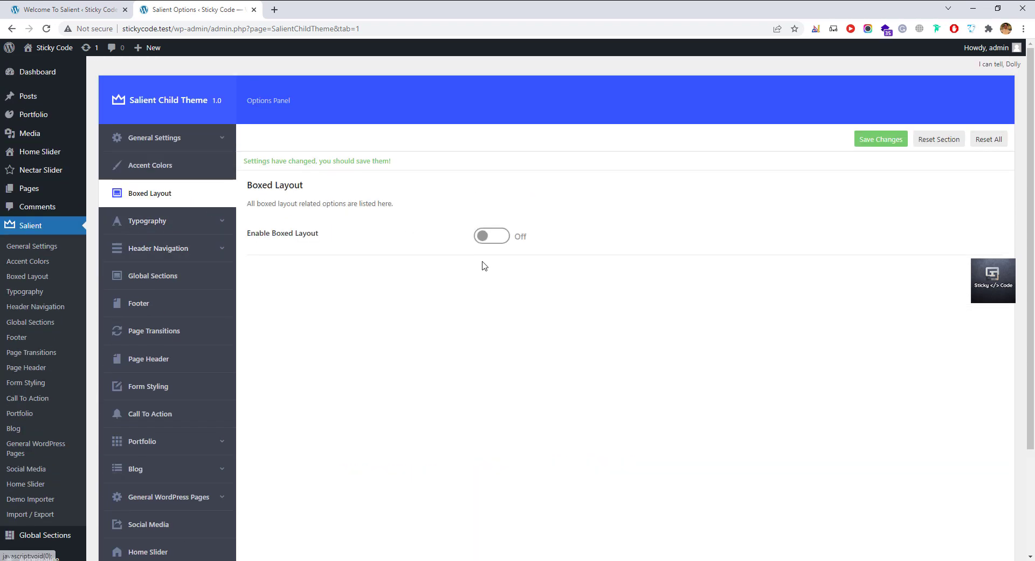
{"action": "left_click", "coordinate": [492, 236]}
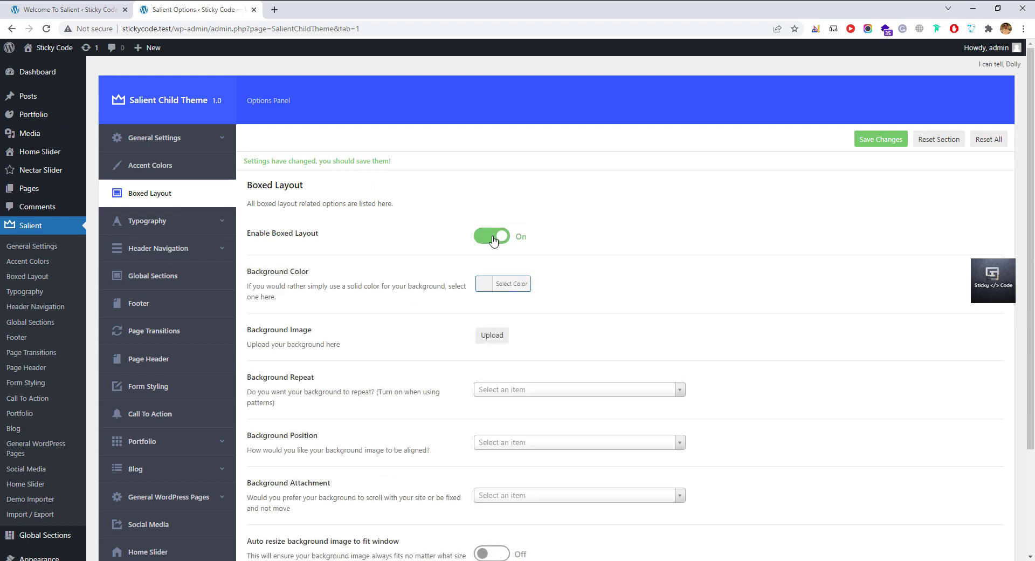
{"action": "left_click", "coordinate": [492, 236]}
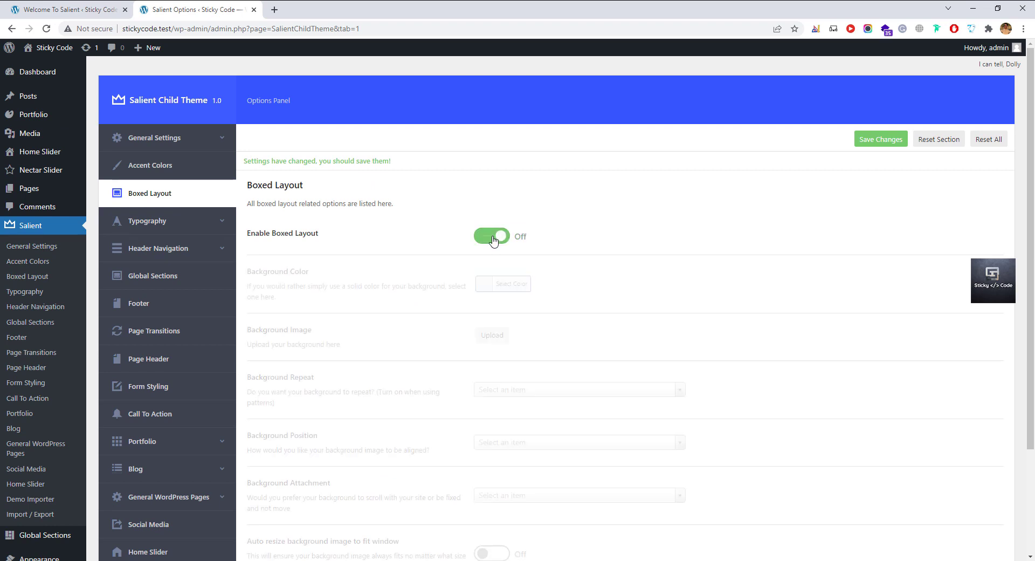
{"action": "left_click", "coordinate": [148, 225]}
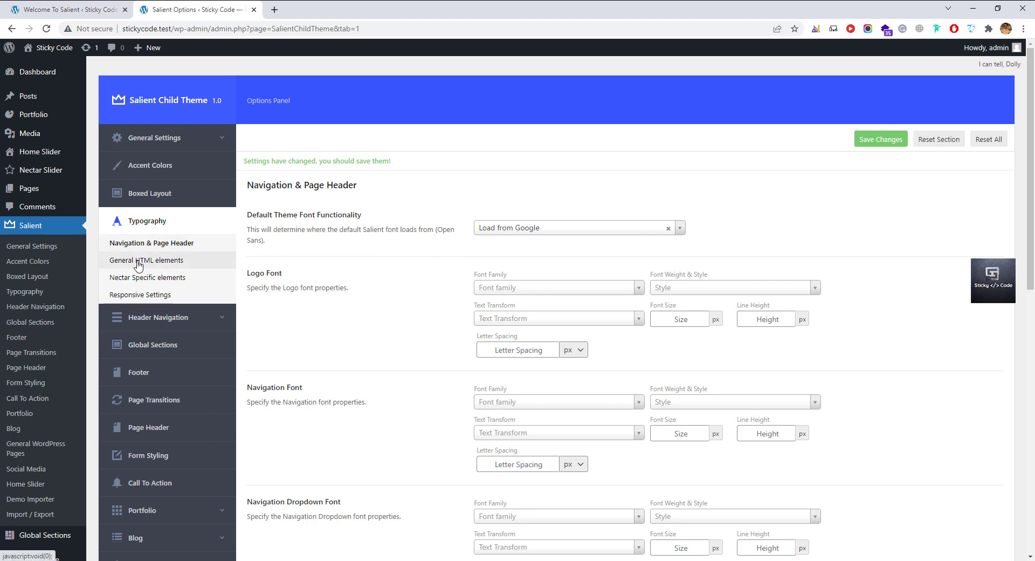
Leave the Default Theme Font on Load from Google, then show the General HTML elements fonts.
{"action": "left_click", "coordinate": [534, 228]}
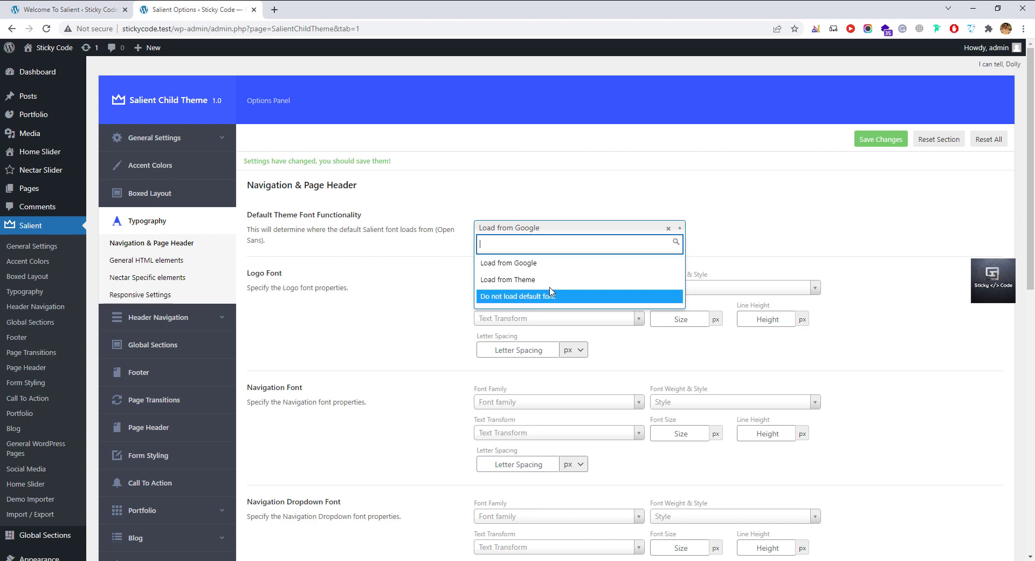
{"action": "left_click", "coordinate": [549, 264]}
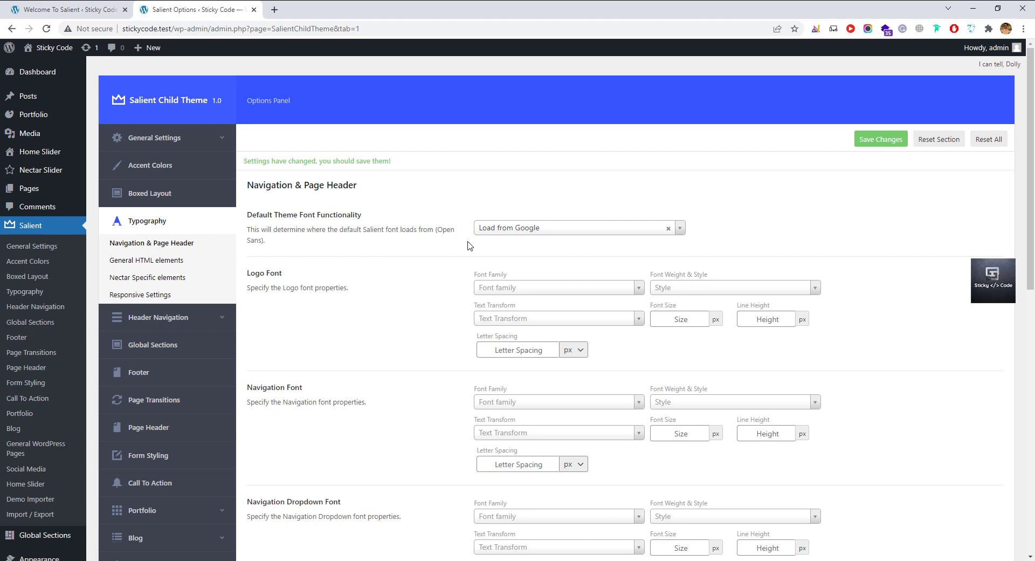
{"action": "scroll", "coordinate": [253, 287], "scroll_direction": "down", "scroll_amount": 4}
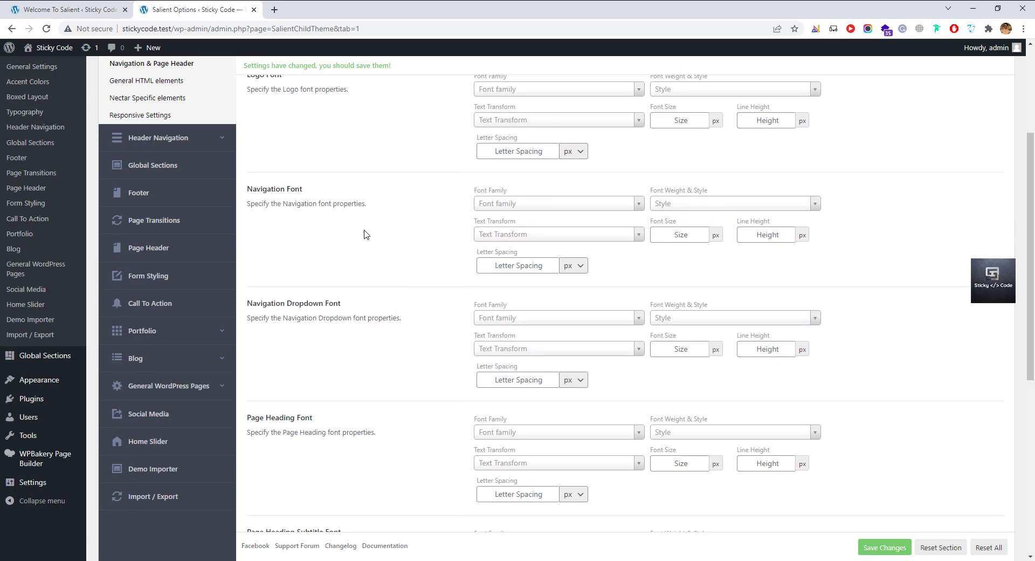
{"action": "left_click_drag", "start_coordinate": [348, 305], "coordinate": [286, 303]}
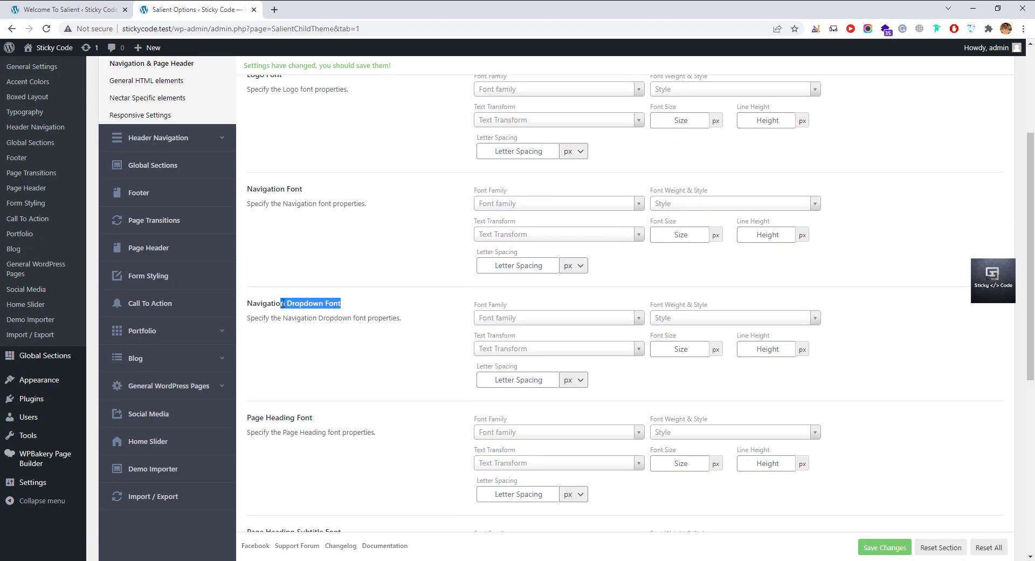
{"action": "left_click", "coordinate": [372, 305]}
{"action": "scroll", "coordinate": [378, 311], "scroll_direction": "down", "scroll_amount": 1}
{"action": "scroll", "coordinate": [378, 310], "scroll_direction": "up", "scroll_amount": 5}
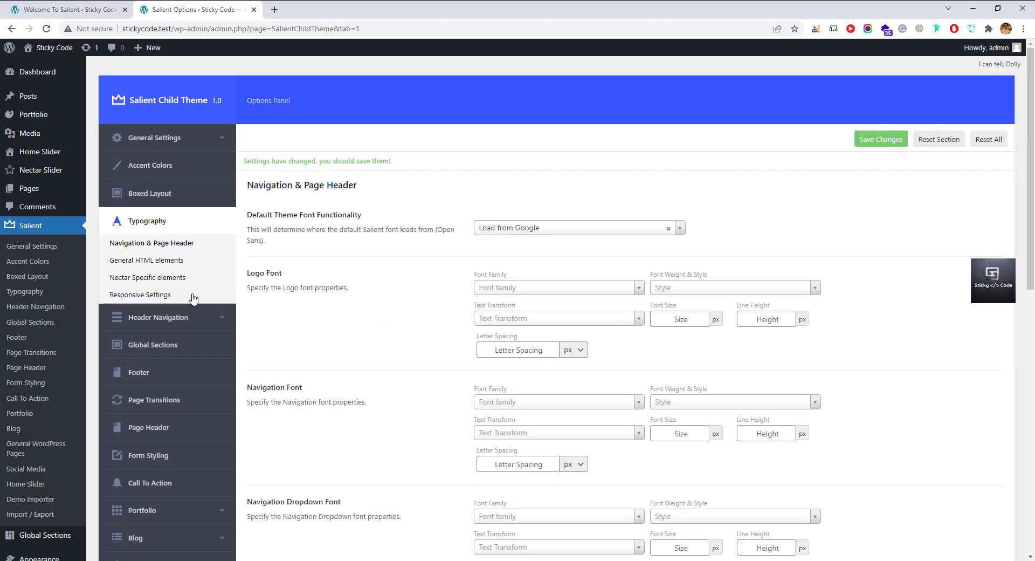
{"action": "left_click", "coordinate": [150, 261]}
{"action": "scroll", "coordinate": [411, 235], "scroll_direction": "down", "scroll_amount": 2}
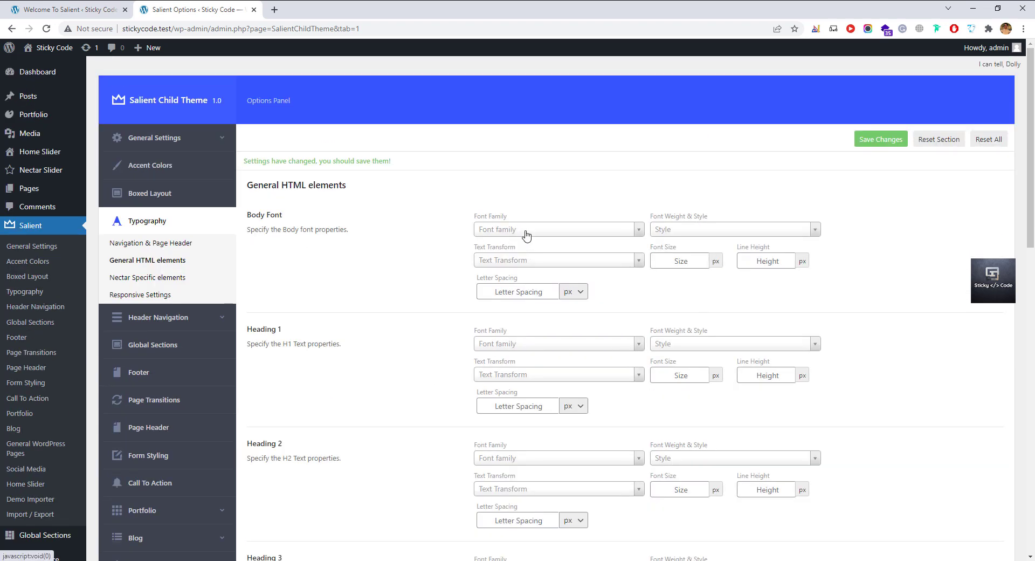
Set the body font to Poppins, Normal 400 weight, with the Latin subset.
{"action": "left_click", "coordinate": [526, 233]}
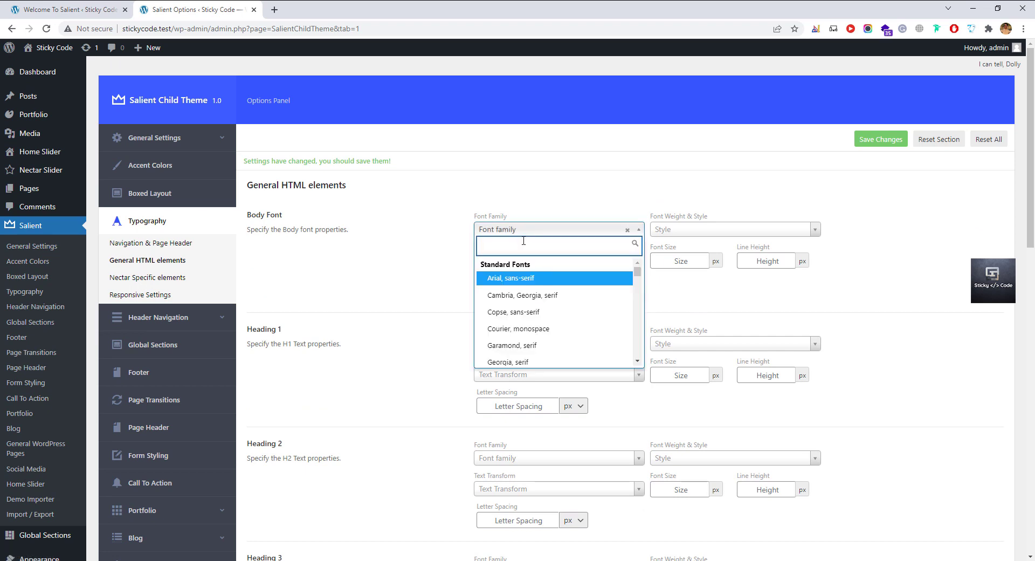
{"action": "type", "text": "popp"}
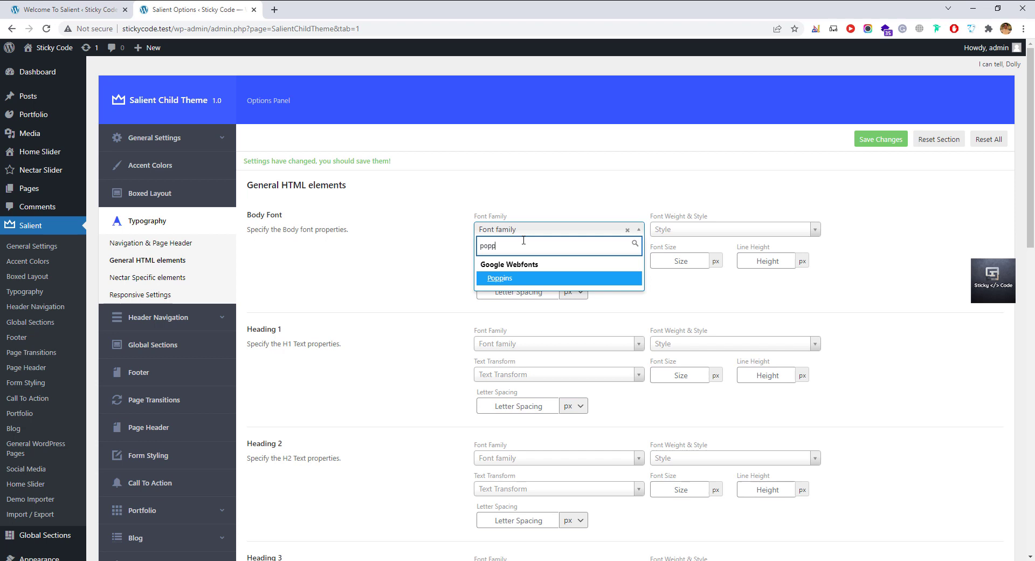
{"action": "left_click", "coordinate": [519, 279]}
{"action": "left_click", "coordinate": [703, 232]}
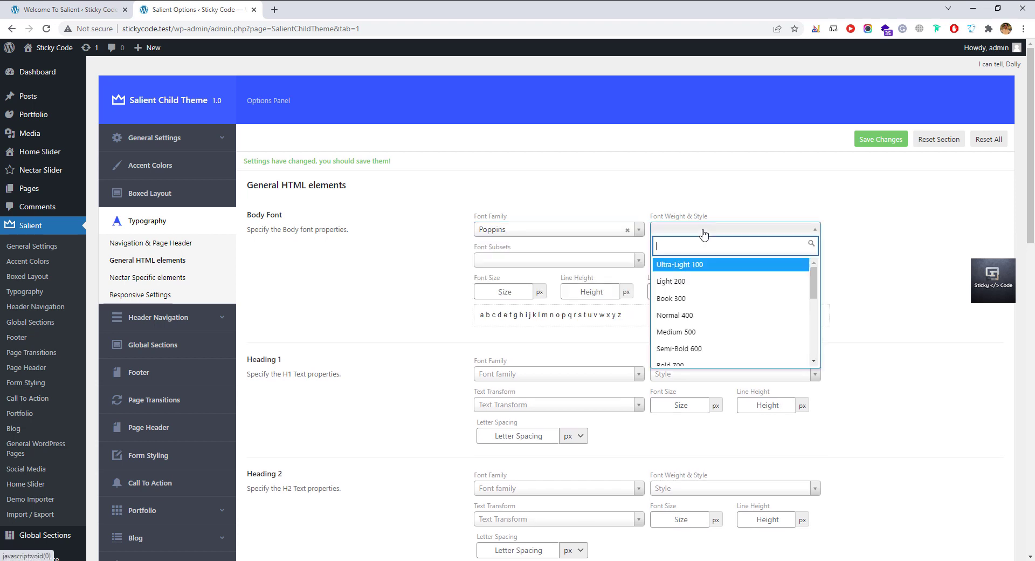
{"action": "left_click", "coordinate": [682, 315]}
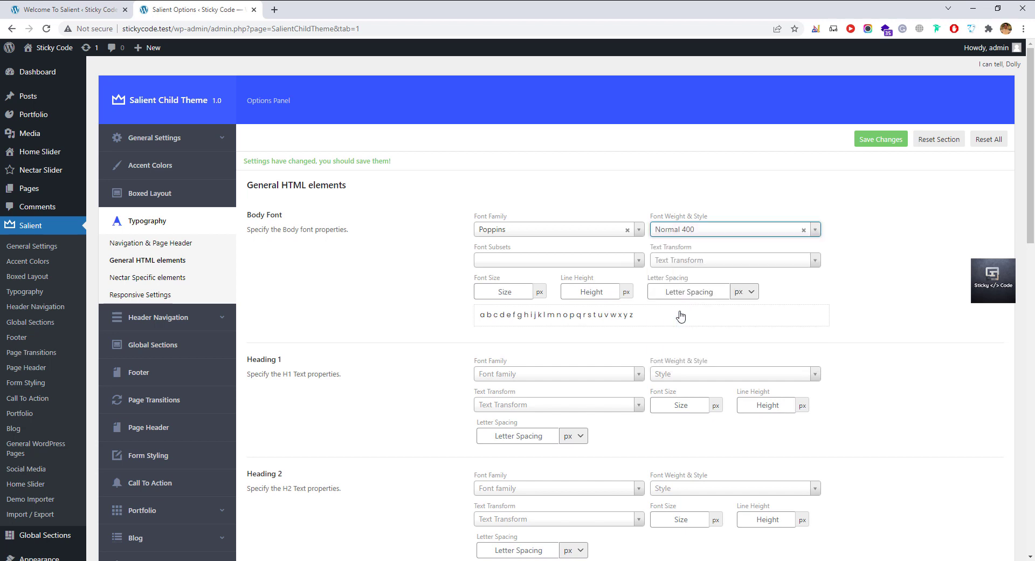
{"action": "left_click", "coordinate": [534, 264]}
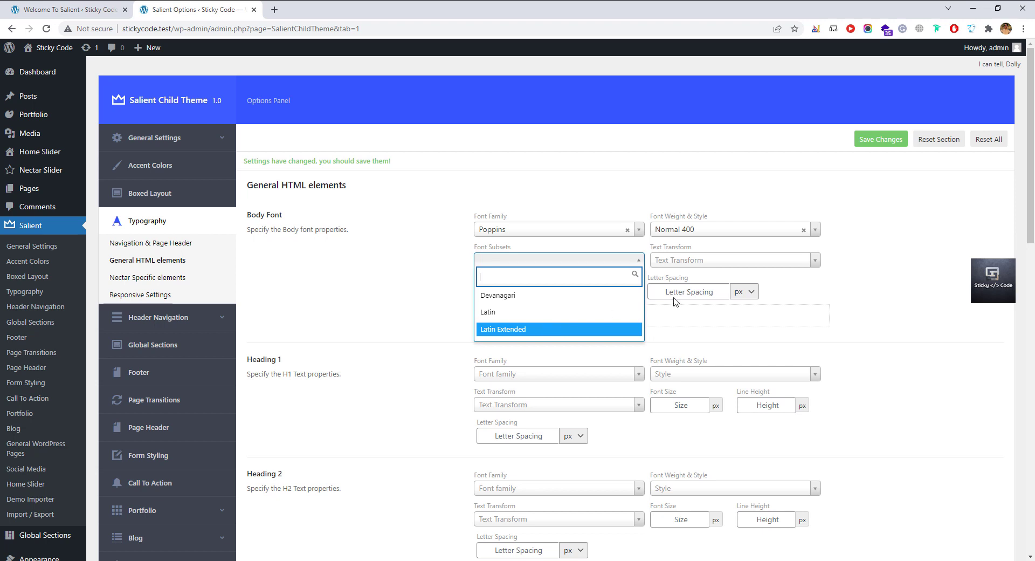
{"action": "left_click", "coordinate": [547, 329]}
{"action": "left_click", "coordinate": [551, 261]}
{"action": "left_click", "coordinate": [519, 312]}
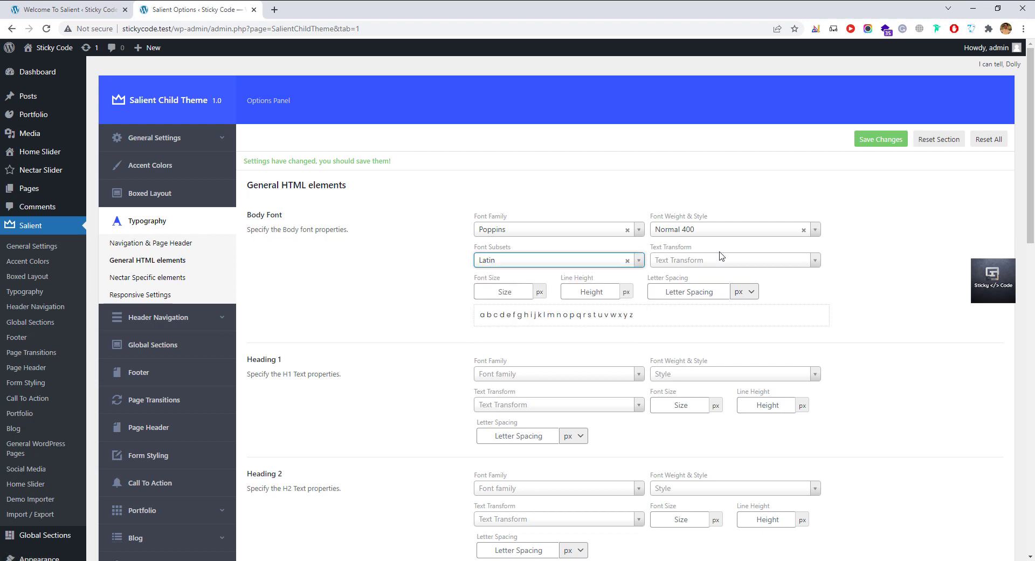
Set the body text transform to None after briefly trying Capitalize.
{"action": "left_click", "coordinate": [710, 261]}
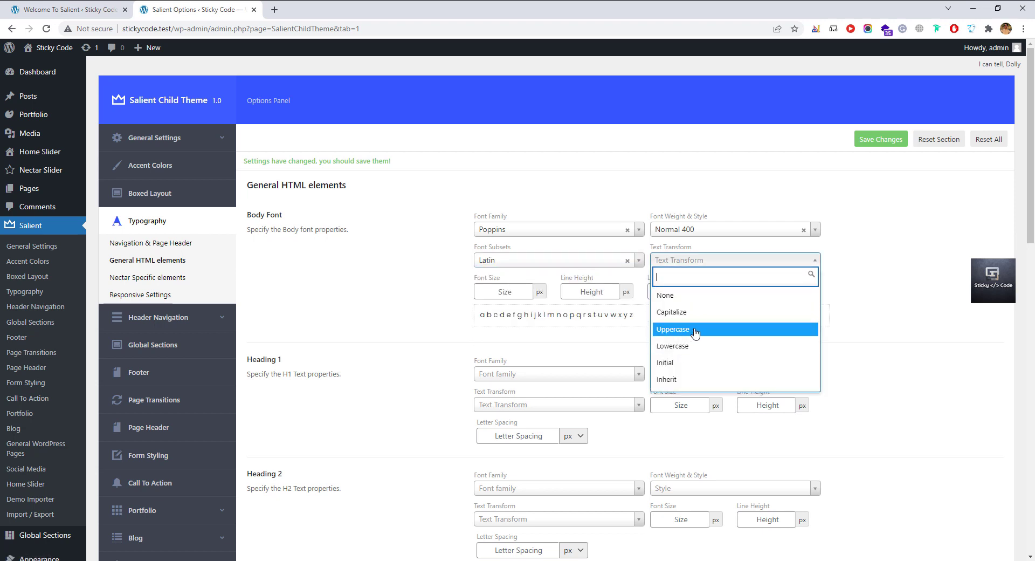
{"action": "scroll", "coordinate": [691, 351], "scroll_direction": "down", "scroll_amount": 4}
{"action": "scroll", "coordinate": [692, 351], "scroll_direction": "up", "scroll_amount": 4}
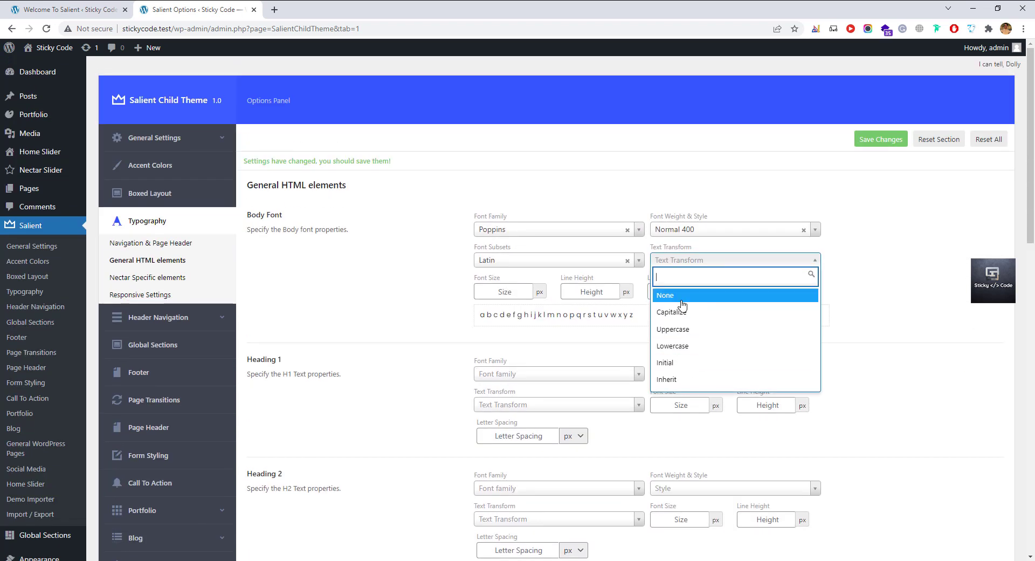
{"action": "left_click", "coordinate": [685, 312]}
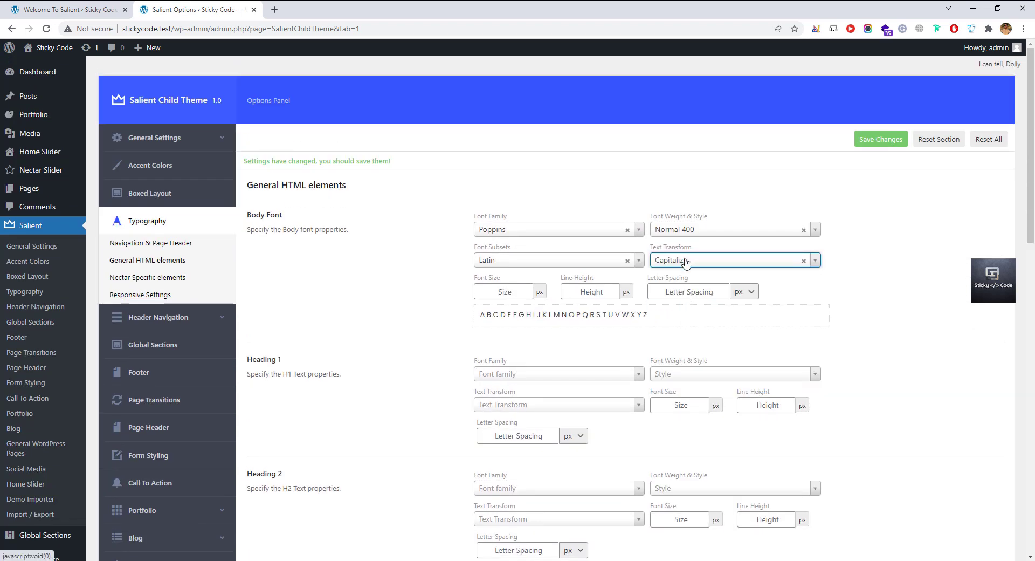
{"action": "left_click", "coordinate": [683, 264]}
{"action": "left_click", "coordinate": [676, 293]}
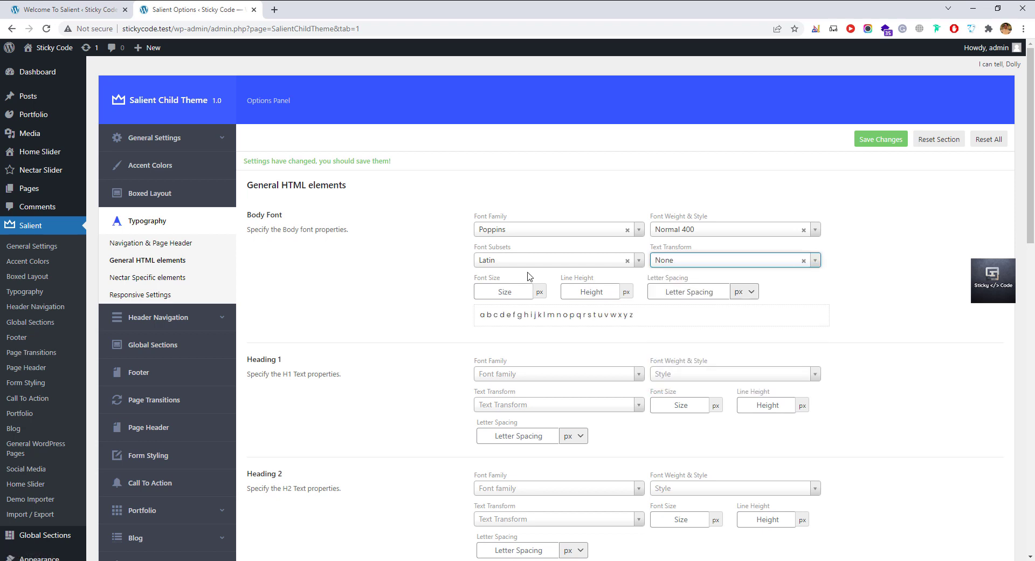
{"action": "left_click", "coordinate": [503, 292]}
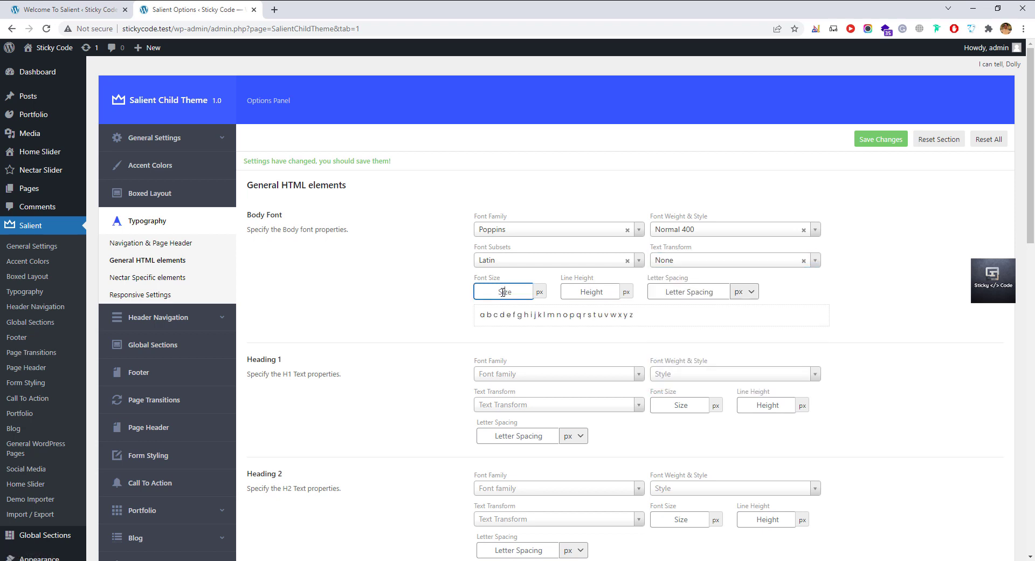
{"action": "left_click", "coordinate": [582, 293]}
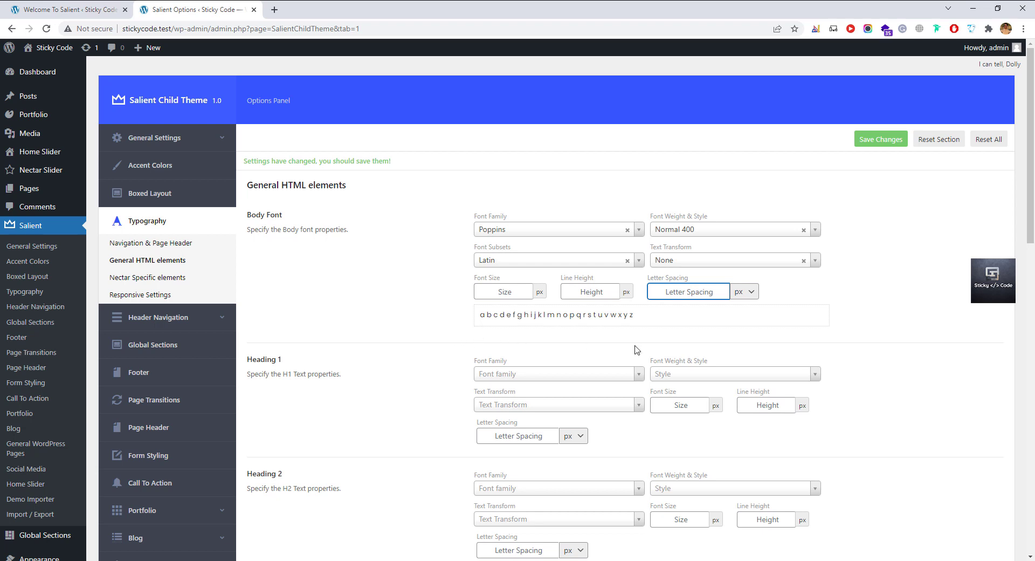
{"action": "triple_click", "coordinate": [273, 361]}
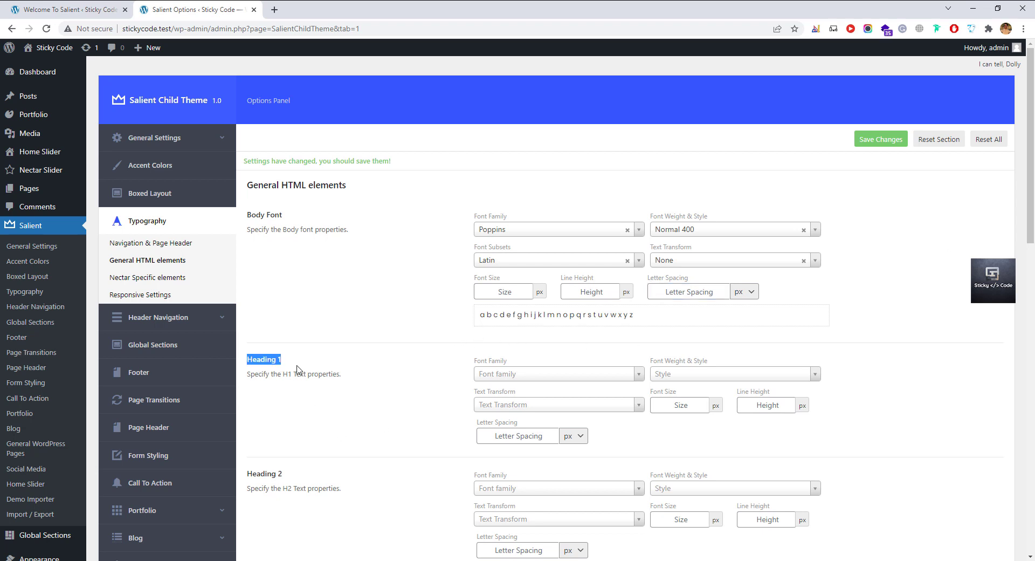
{"action": "left_click", "coordinate": [301, 368]}
Look over the Nectar Specific elements typography, then show the Responsive typography settings.
{"action": "scroll", "coordinate": [319, 404], "scroll_direction": "down", "scroll_amount": 1}
{"action": "scroll", "coordinate": [322, 408], "scroll_direction": "down", "scroll_amount": 3}
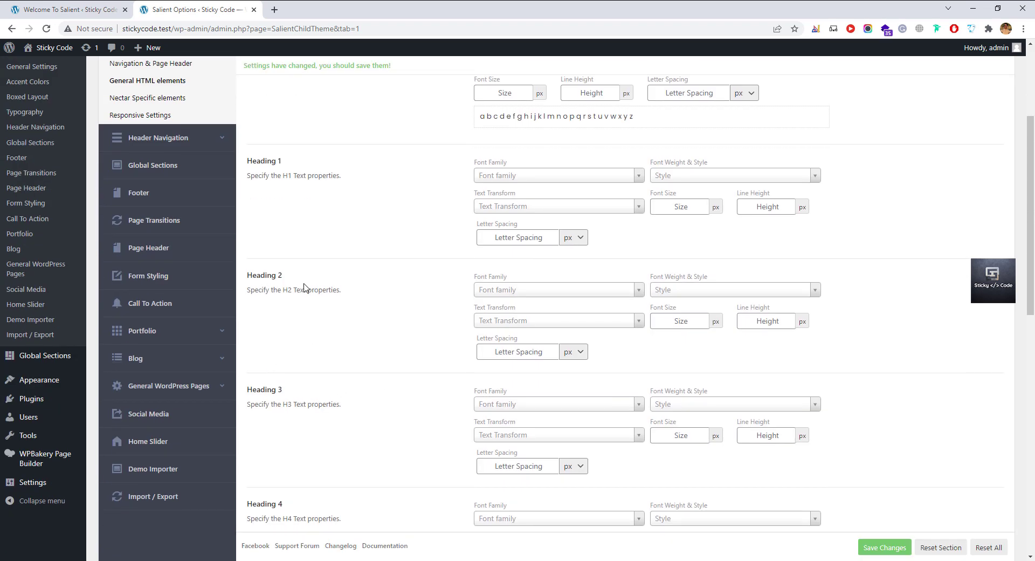
{"action": "scroll", "coordinate": [302, 367], "scroll_direction": "up", "scroll_amount": 4}
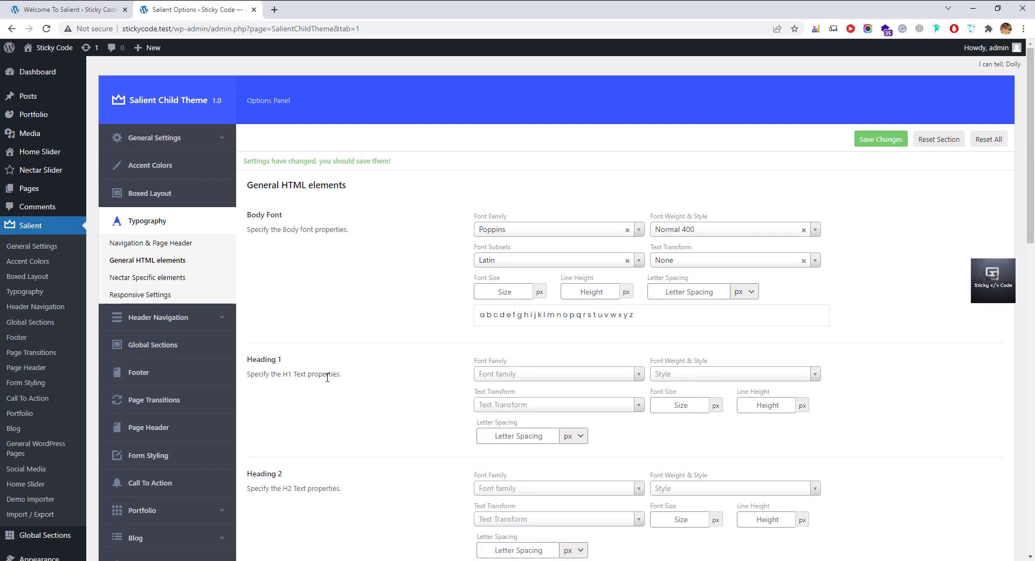
{"action": "left_click", "coordinate": [136, 281]}
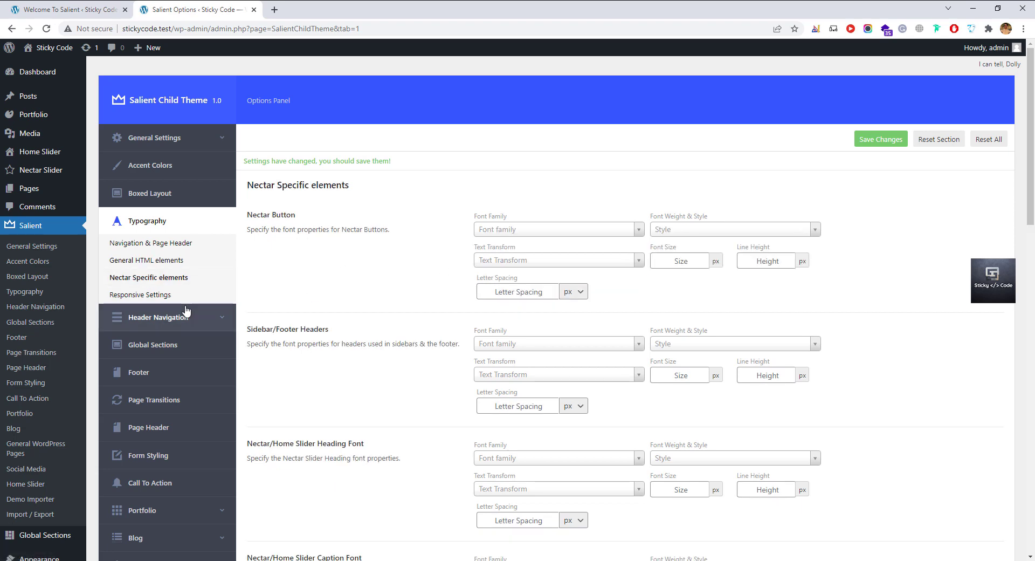
{"action": "scroll", "coordinate": [421, 345], "scroll_direction": "down", "scroll_amount": 6}
{"action": "scroll", "coordinate": [443, 387], "scroll_direction": "up", "scroll_amount": 6}
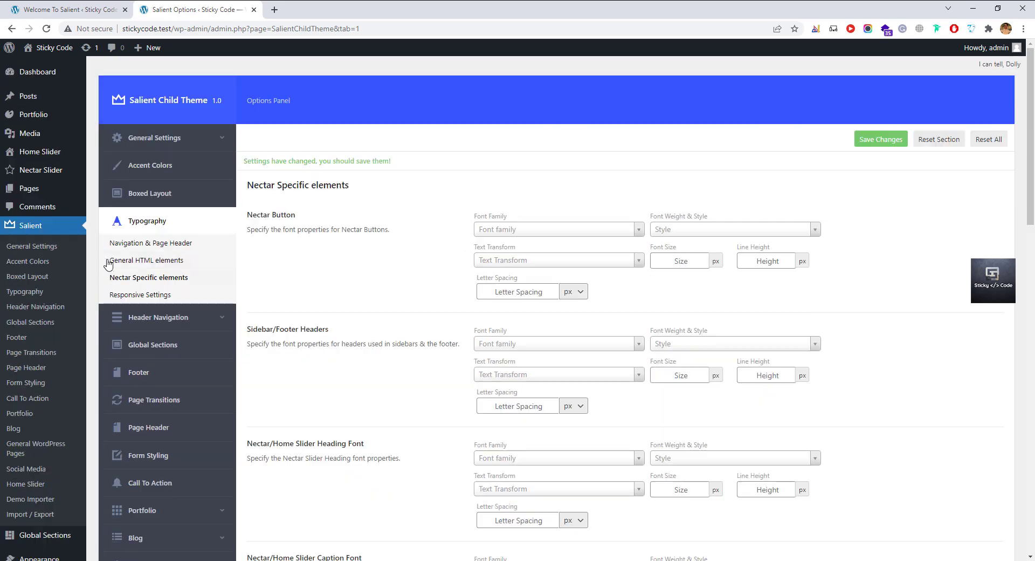
{"action": "left_click", "coordinate": [154, 296]}
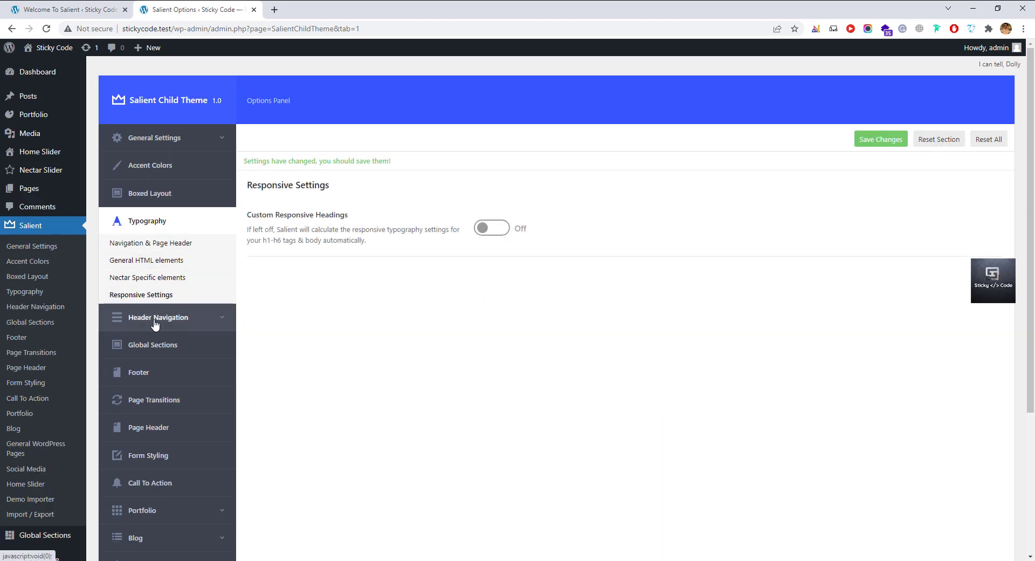
Open the Header Navigation settings and preview the live site in a new tab.
{"action": "left_click", "coordinate": [157, 316]}
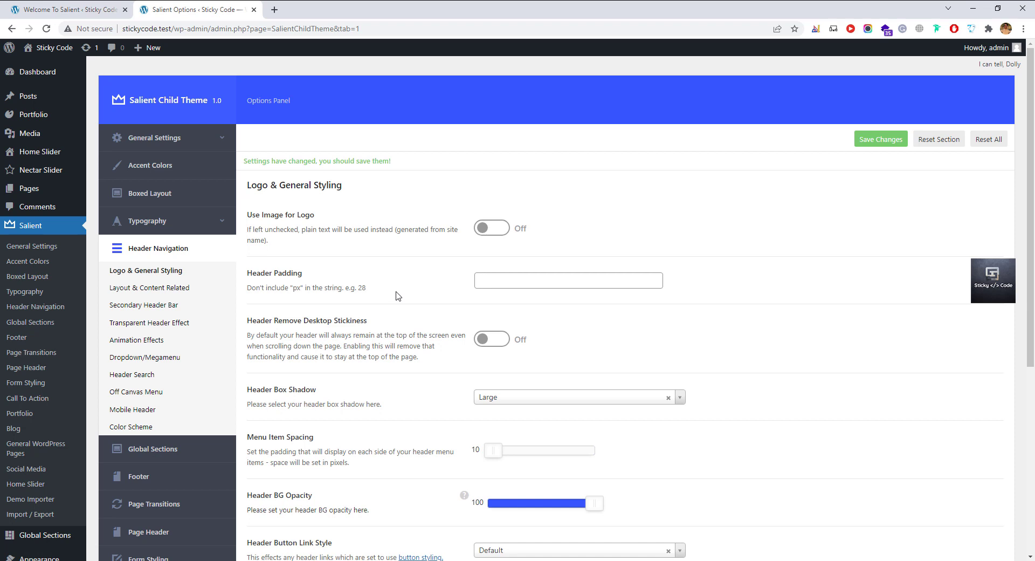
{"action": "scroll", "coordinate": [380, 294], "scroll_direction": "down", "scroll_amount": 2}
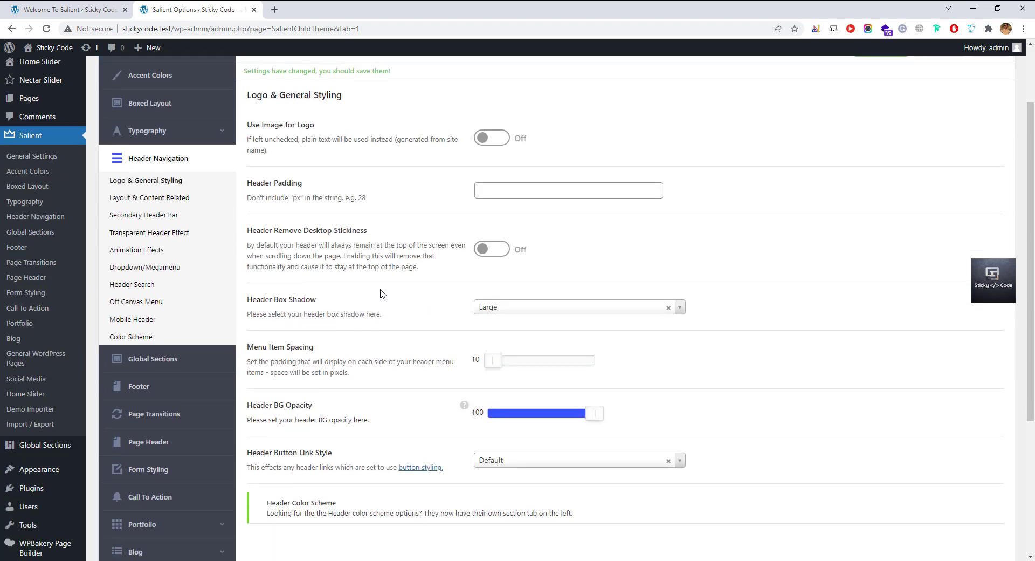
{"action": "scroll", "coordinate": [380, 294], "scroll_direction": "down", "scroll_amount": 2}
{"action": "scroll", "coordinate": [382, 292], "scroll_direction": "up", "scroll_amount": 4}
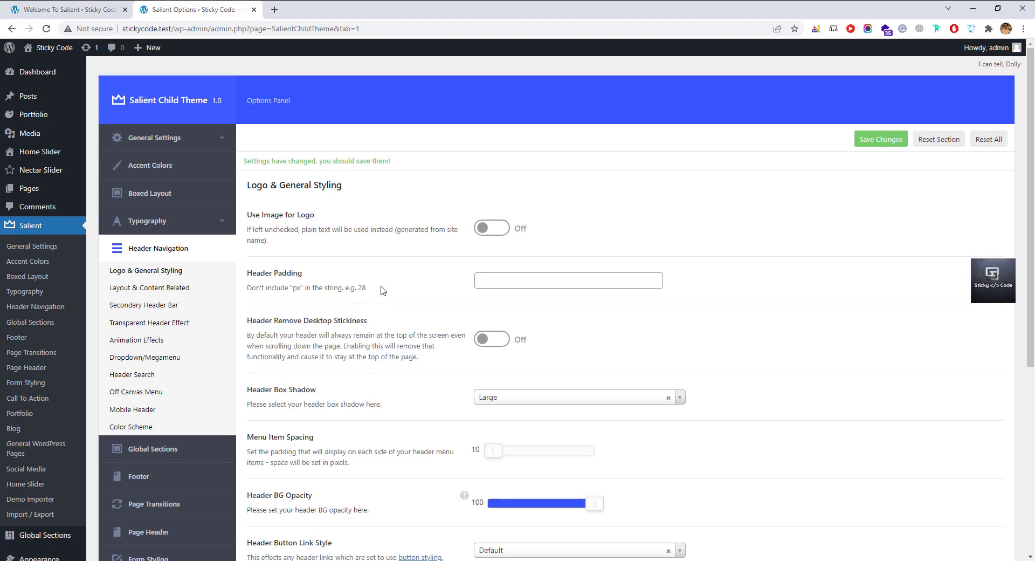
{"action": "middle_click", "coordinate": [60, 63]}
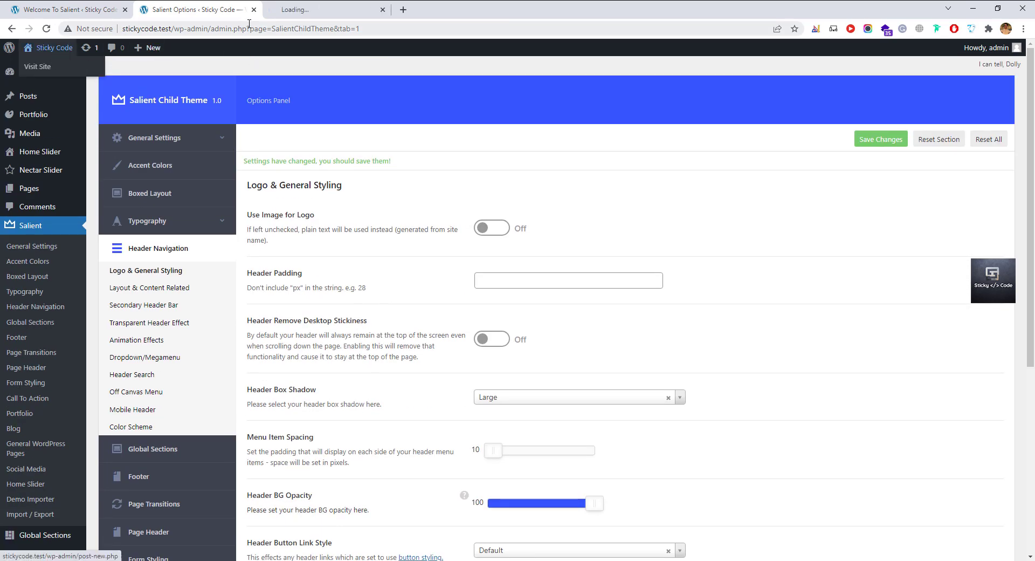
{"action": "left_click", "coordinate": [300, 11]}
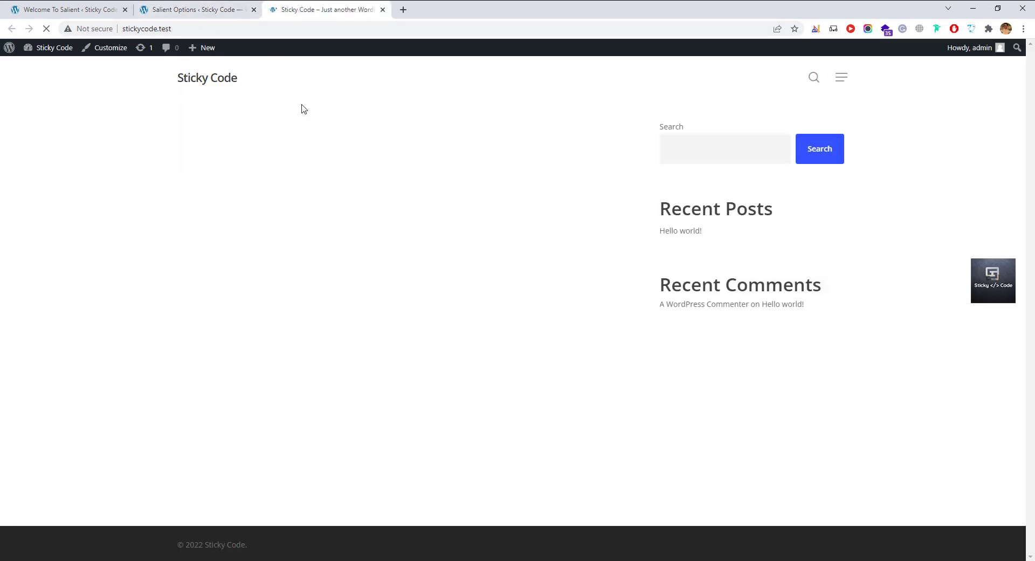
{"action": "left_click", "coordinate": [183, 11]}
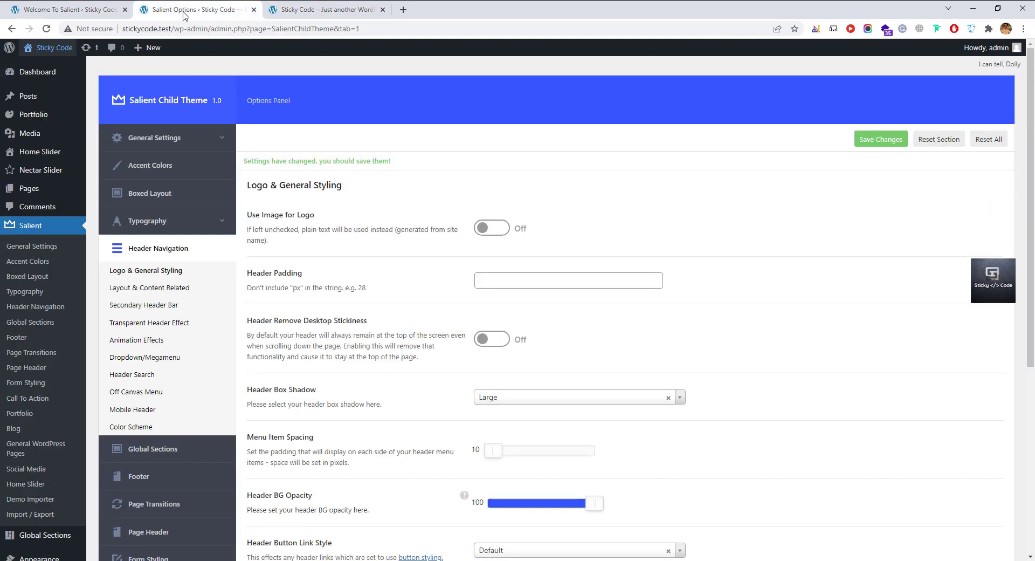
Try the centered and bottom-bar header layouts, settling on Left Header.
{"action": "scroll", "coordinate": [305, 291], "scroll_direction": "down", "scroll_amount": 2}
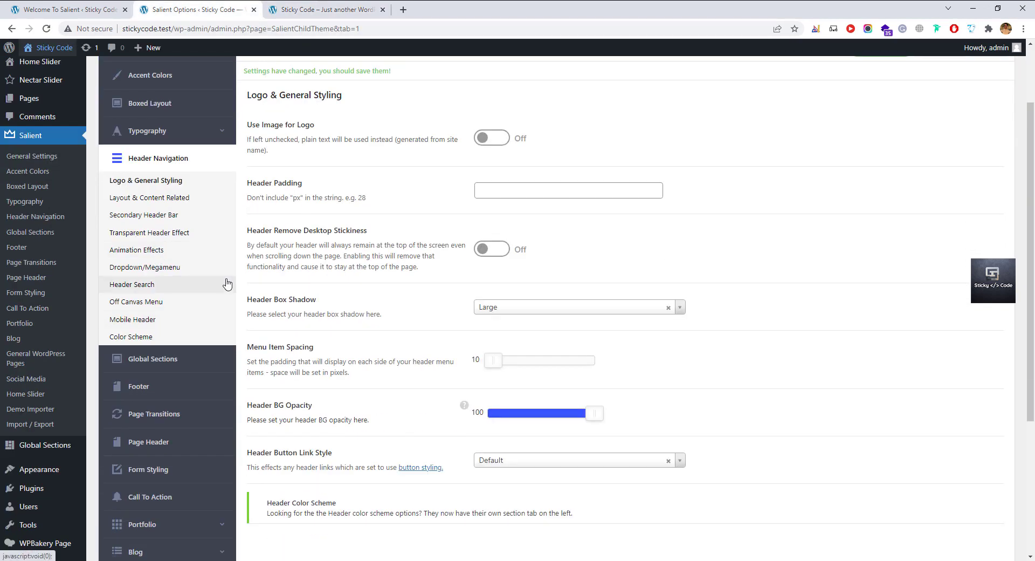
{"action": "left_click", "coordinate": [171, 197]}
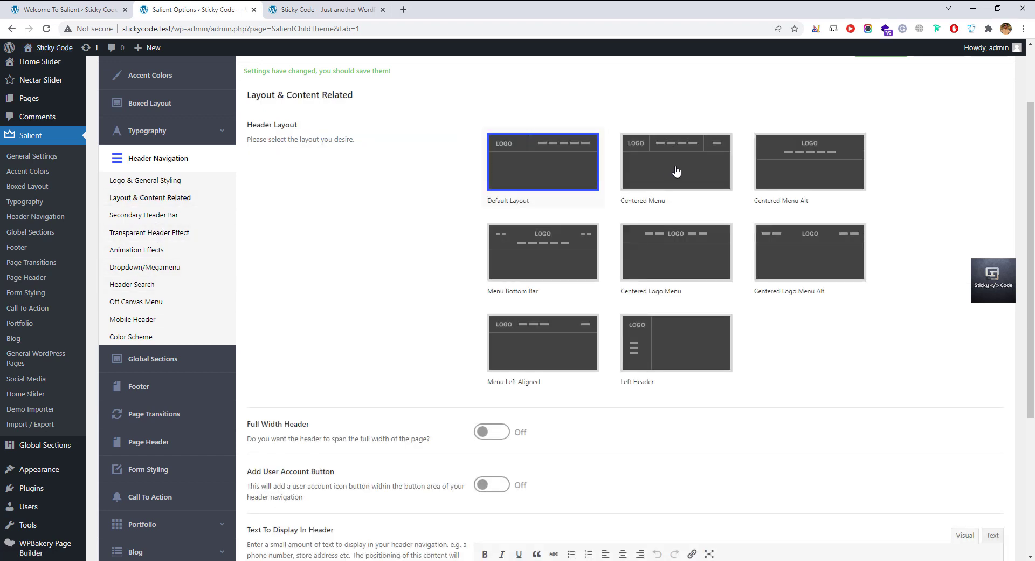
{"action": "left_click", "coordinate": [677, 169]}
{"action": "left_click", "coordinate": [784, 168]}
{"action": "left_click", "coordinate": [768, 261]}
{"action": "left_click", "coordinate": [687, 261]}
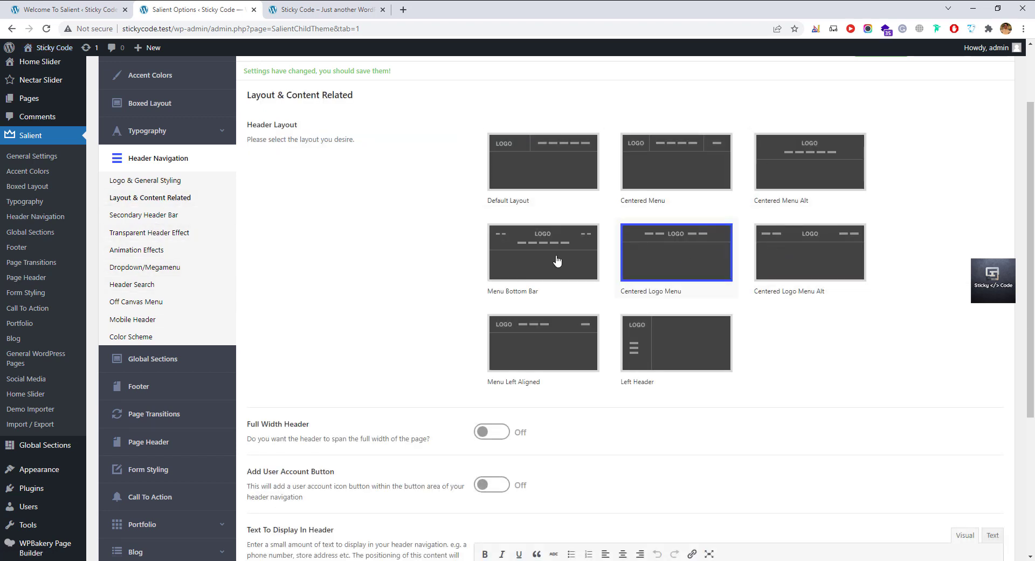
{"action": "left_click", "coordinate": [557, 262]}
{"action": "left_click", "coordinate": [665, 350]}
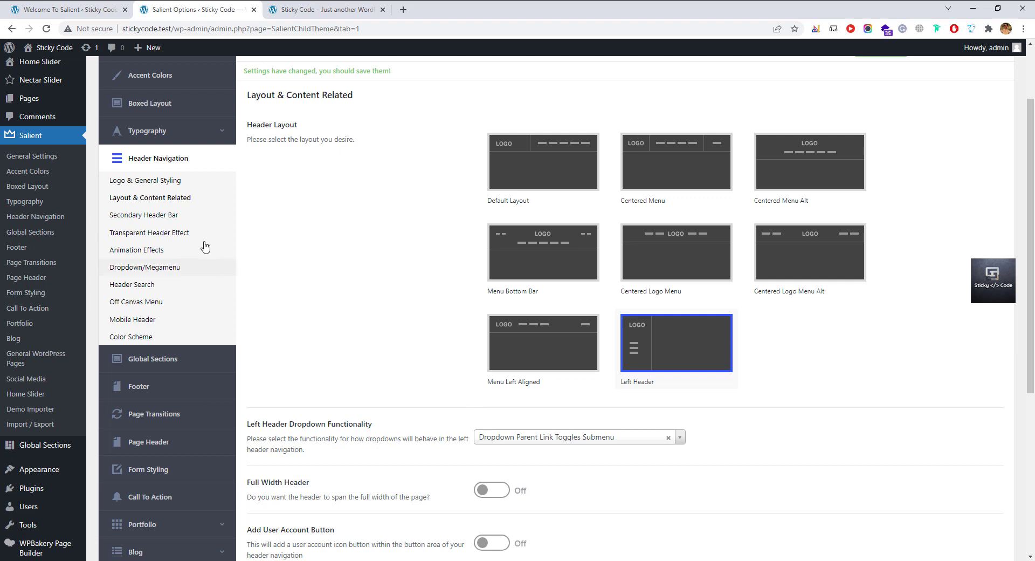
{"action": "left_click", "coordinate": [156, 214]}
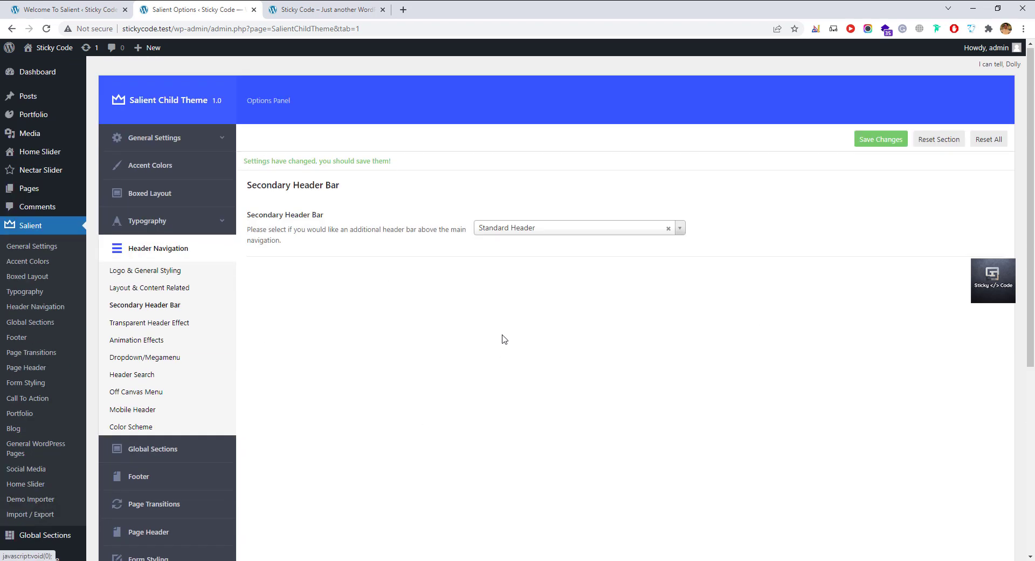
Try adding a secondary header bar, then revert to Standard Header only.
{"action": "left_click", "coordinate": [533, 228]}
{"action": "left_click", "coordinate": [512, 280]}
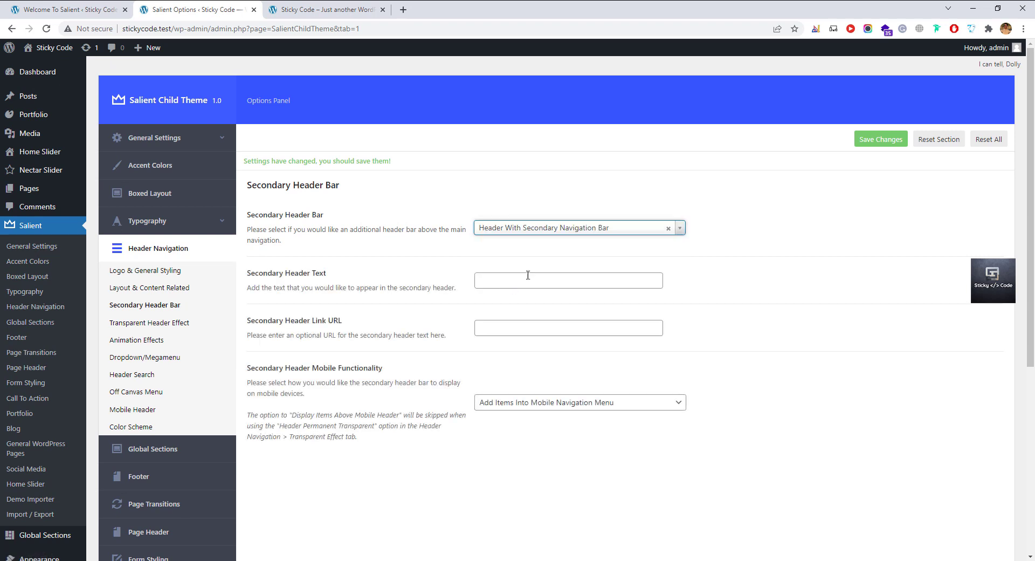
{"action": "left_click", "coordinate": [582, 233]}
{"action": "left_click", "coordinate": [554, 265]}
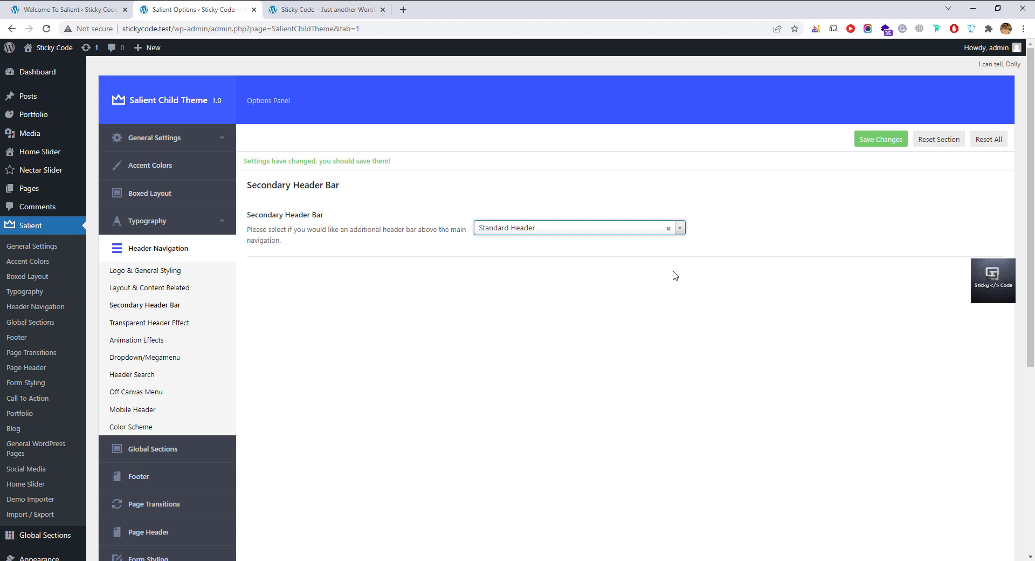
Turn the transparent header effect on and back off.
{"action": "left_click", "coordinate": [120, 324]}
{"action": "left_click", "coordinate": [500, 241]}
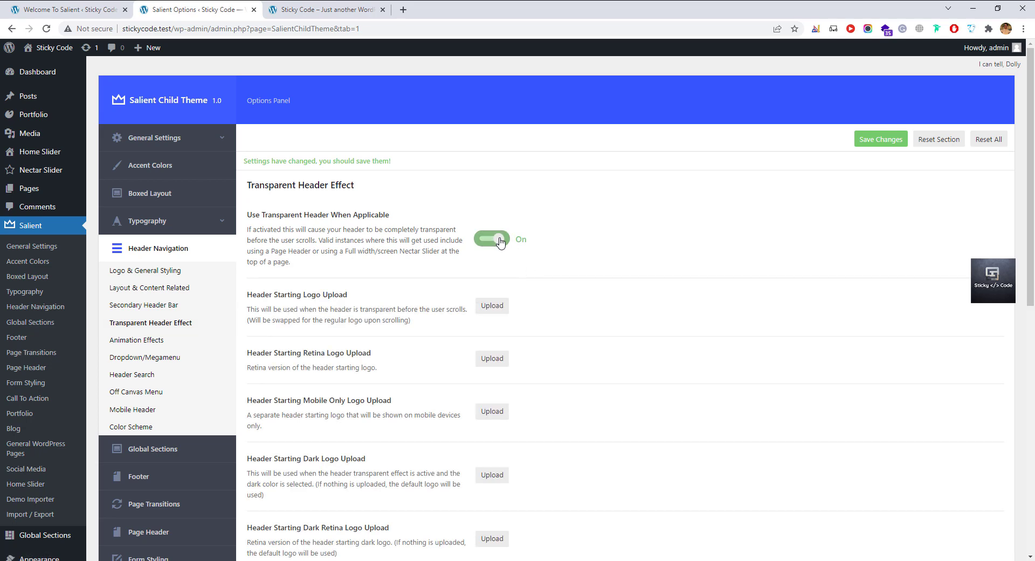
{"action": "scroll", "coordinate": [394, 345], "scroll_direction": "down", "scroll_amount": 3}
{"action": "scroll", "coordinate": [394, 345], "scroll_direction": "up", "scroll_amount": 3}
{"action": "left_click", "coordinate": [485, 241]}
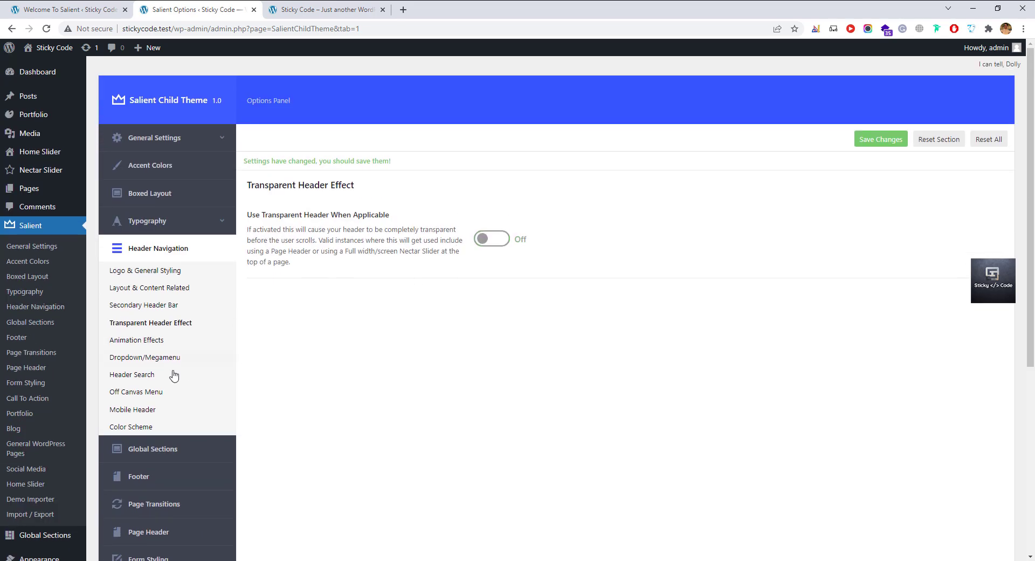
Try the Color Change header link hover effect, then restore Animated Underline.
{"action": "left_click", "coordinate": [139, 340]}
{"action": "left_click", "coordinate": [552, 226]}
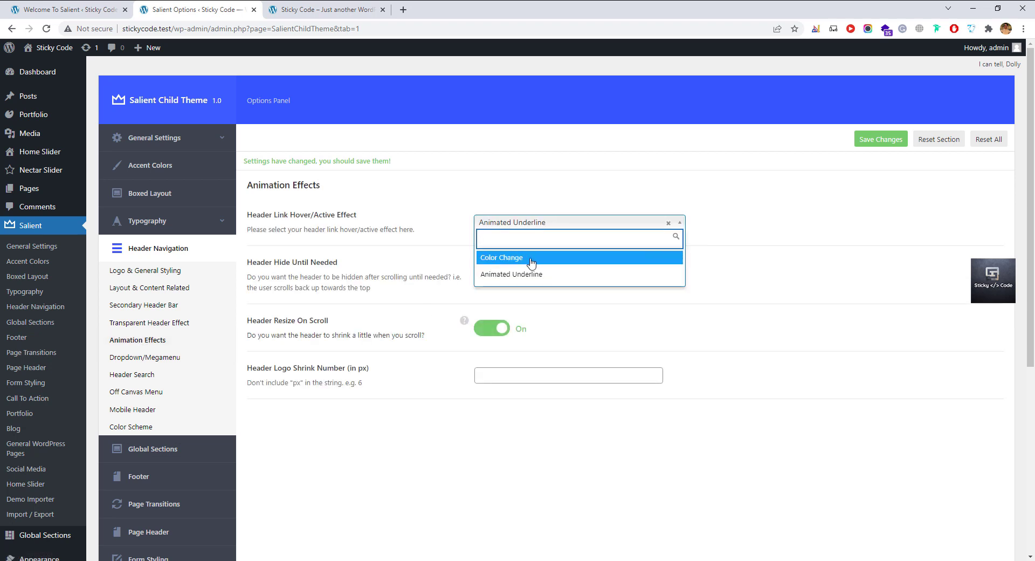
{"action": "left_click", "coordinate": [518, 258]}
{"action": "left_click", "coordinate": [529, 229]}
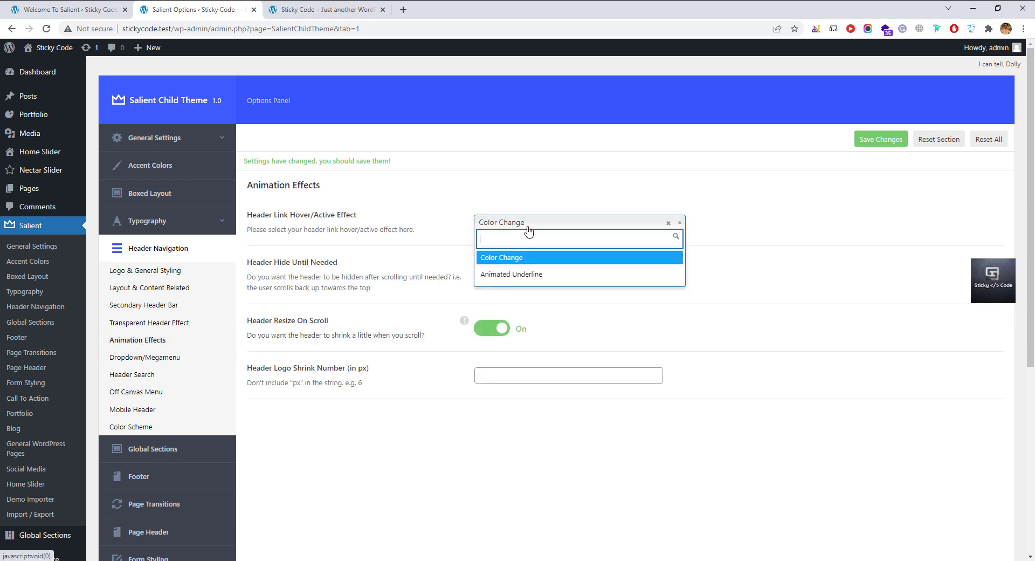
{"action": "left_click", "coordinate": [511, 274]}
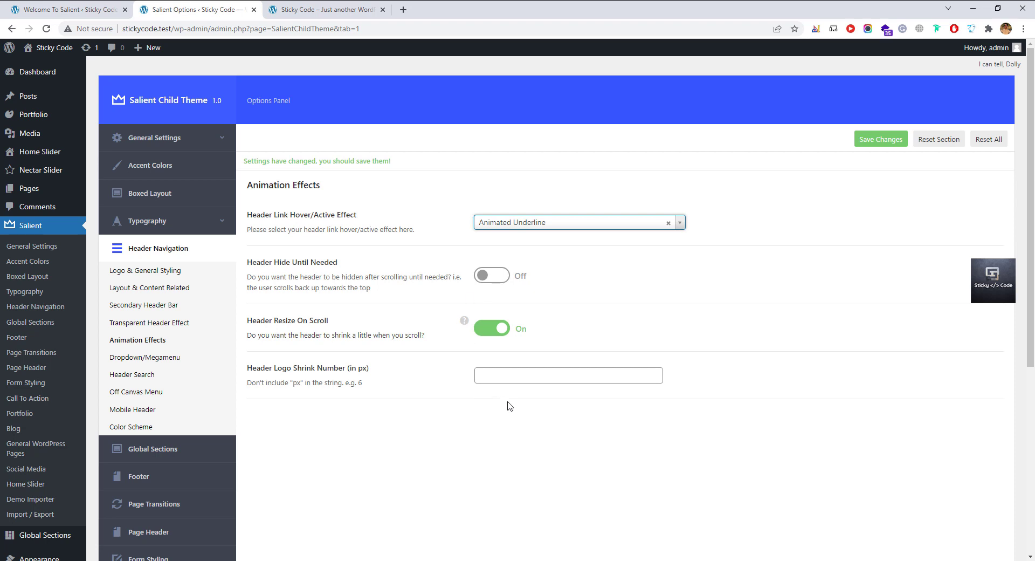
Show the Header Search settings and test opening and closing the live site's search overlay.
{"action": "left_click", "coordinate": [187, 359]}
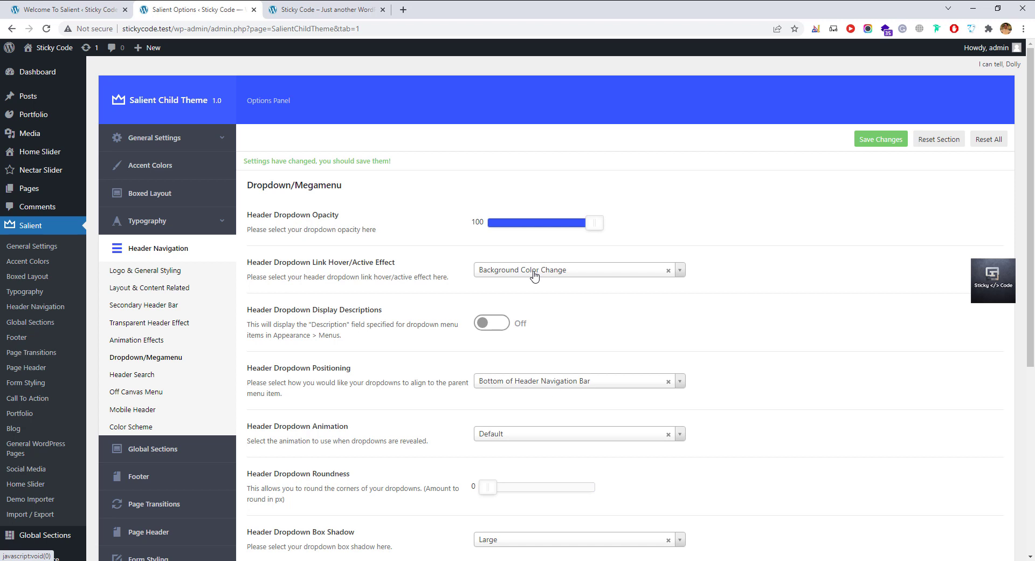
{"action": "left_click", "coordinate": [127, 377]}
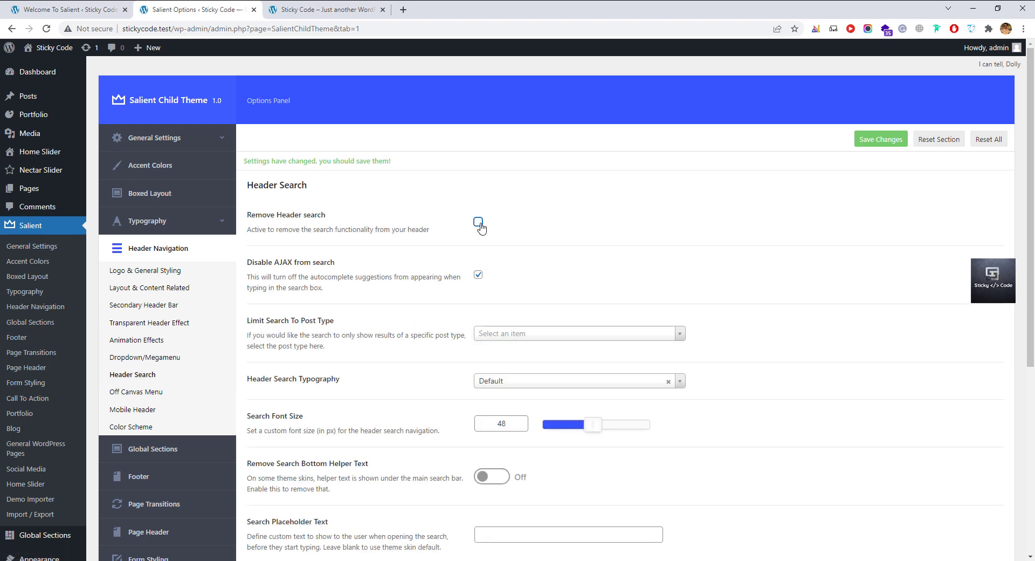
{"action": "left_click", "coordinate": [320, 9]}
{"action": "left_click", "coordinate": [811, 80]}
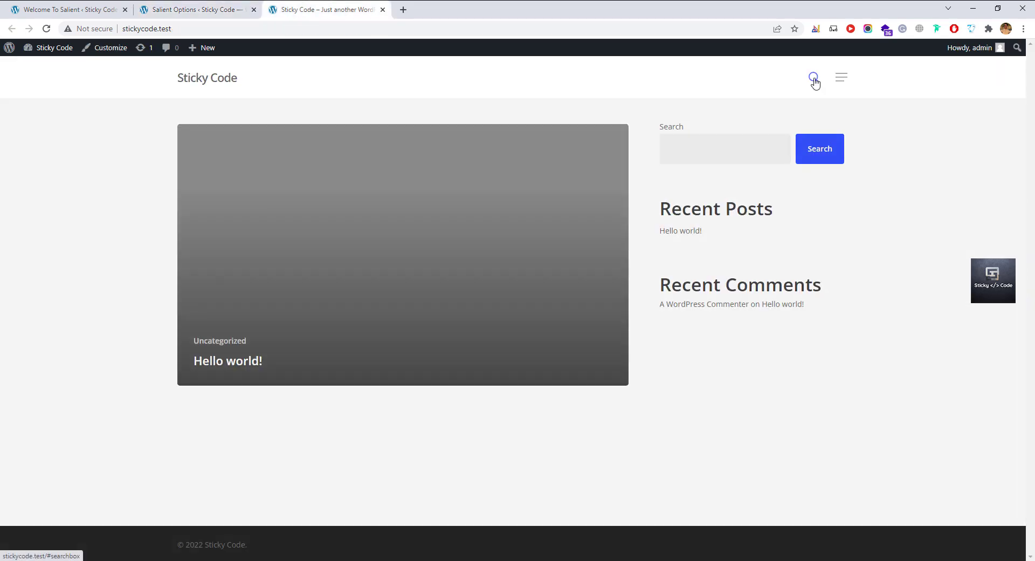
{"action": "left_click", "coordinate": [837, 150]}
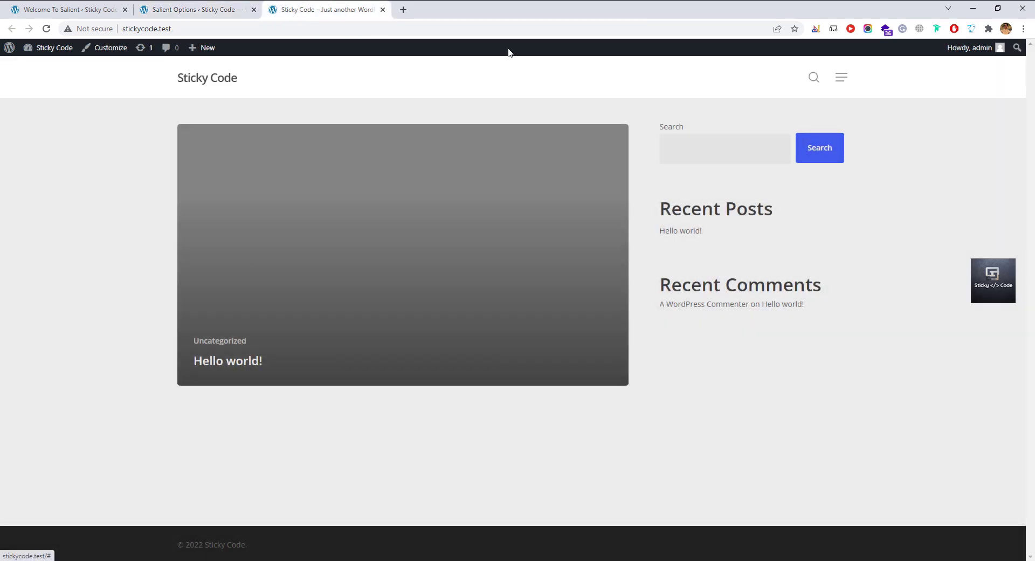
{"action": "left_click", "coordinate": [194, 9]}
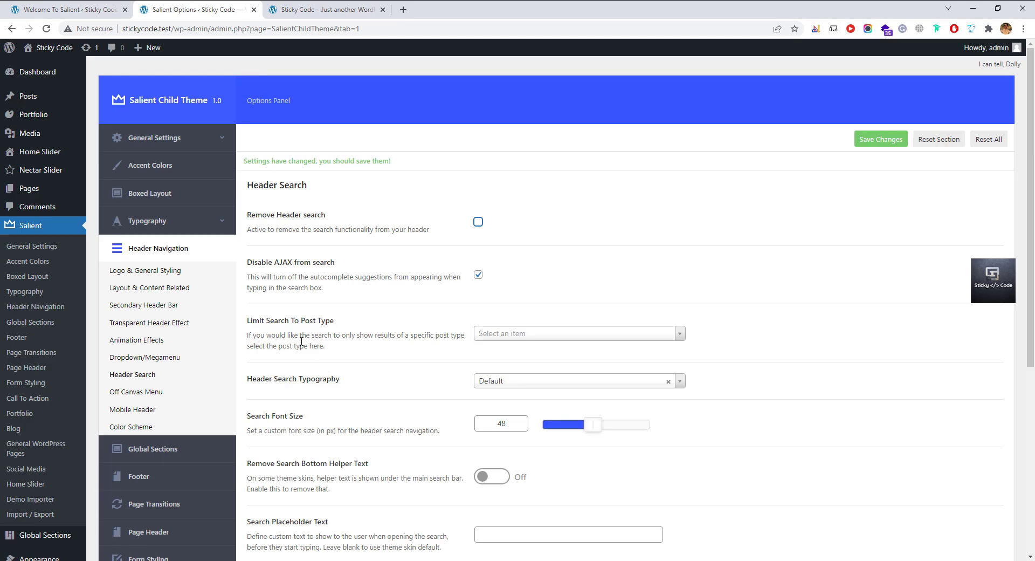
Review the Off Canvas Menu settings and preview the off-canvas menu on the live site.
{"action": "left_click", "coordinate": [137, 391]}
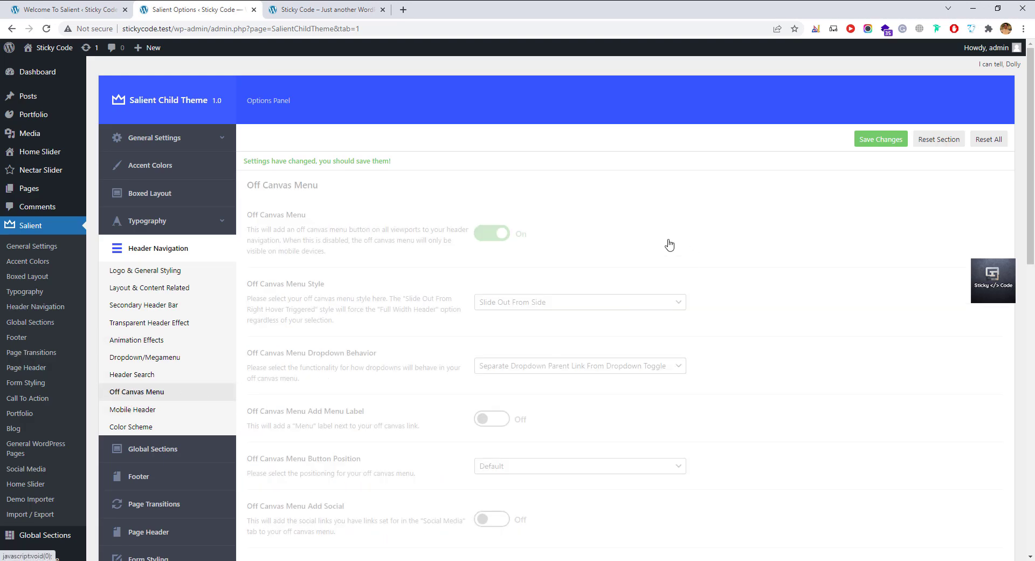
{"action": "left_click", "coordinate": [305, 9]}
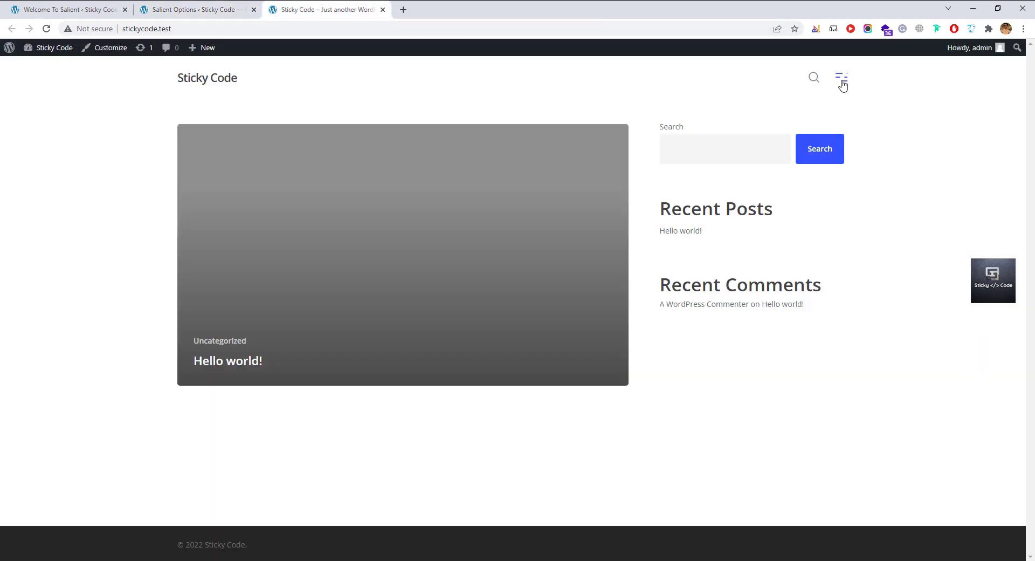
{"action": "left_click", "coordinate": [841, 81]}
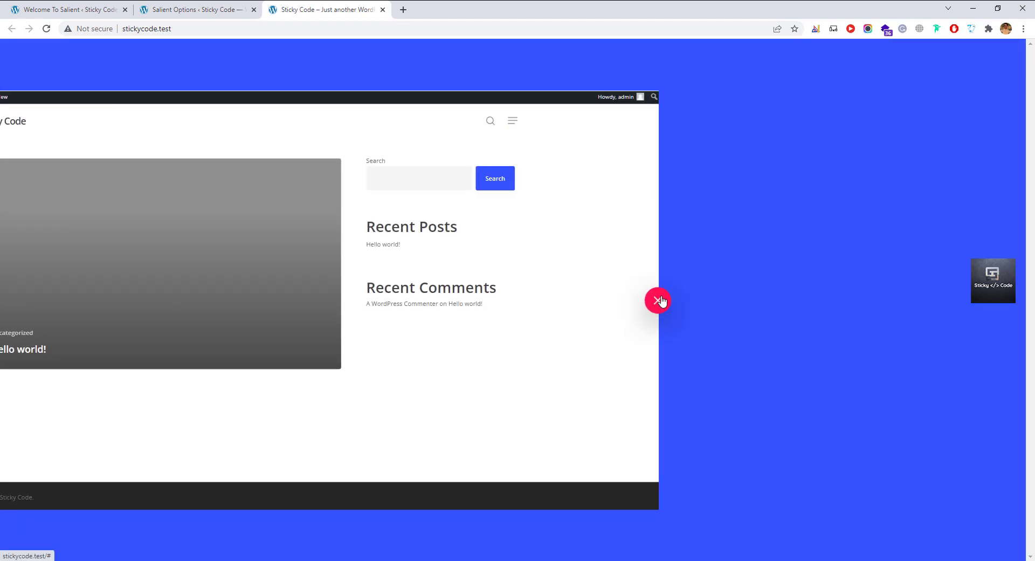
{"action": "left_click", "coordinate": [657, 300]}
{"action": "left_click", "coordinate": [227, 10]}
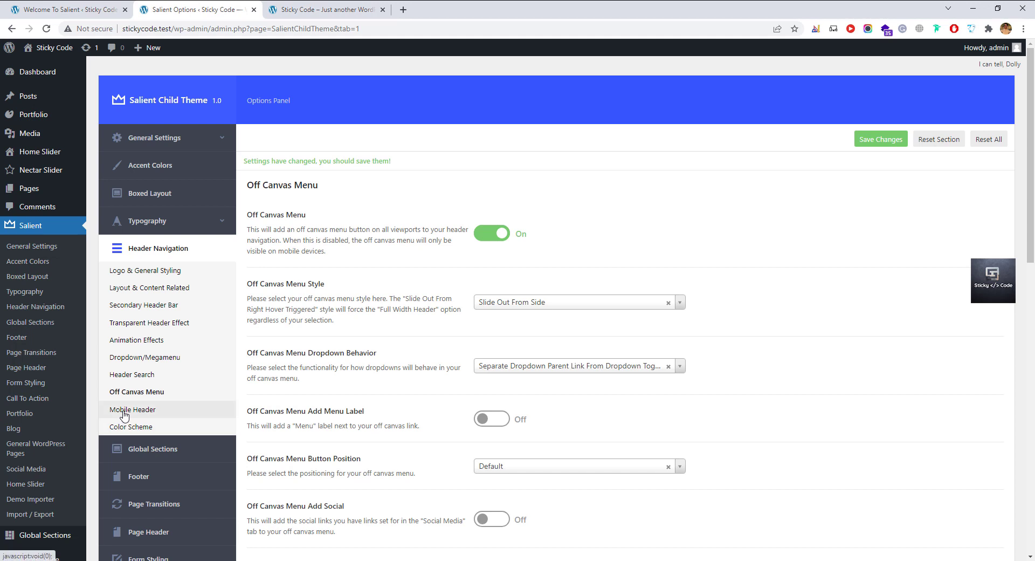
Try Centered Menu for the mobile header, then keep it on Default Layout.
{"action": "left_click", "coordinate": [274, 408]}
{"action": "left_click", "coordinate": [787, 245]}
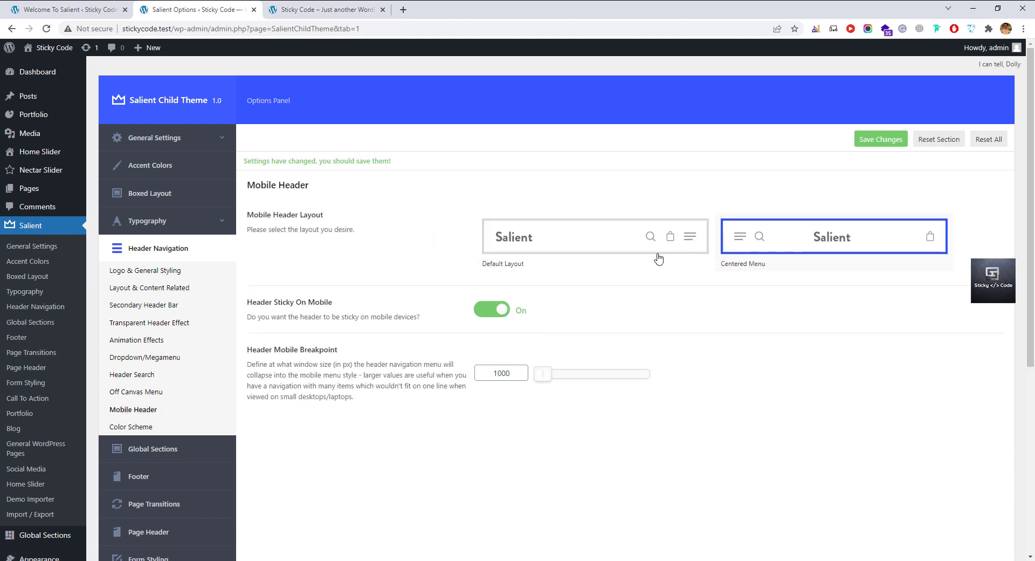
{"action": "left_click", "coordinate": [586, 247]}
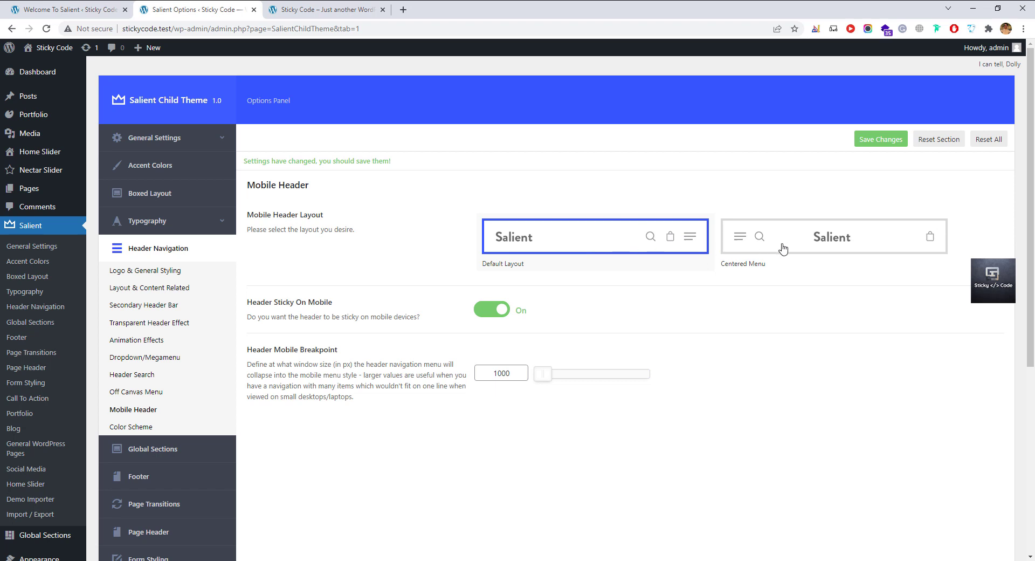
Look through the header Color Scheme settings and move on to the Global Sections panel.
{"action": "left_click", "coordinate": [145, 426]}
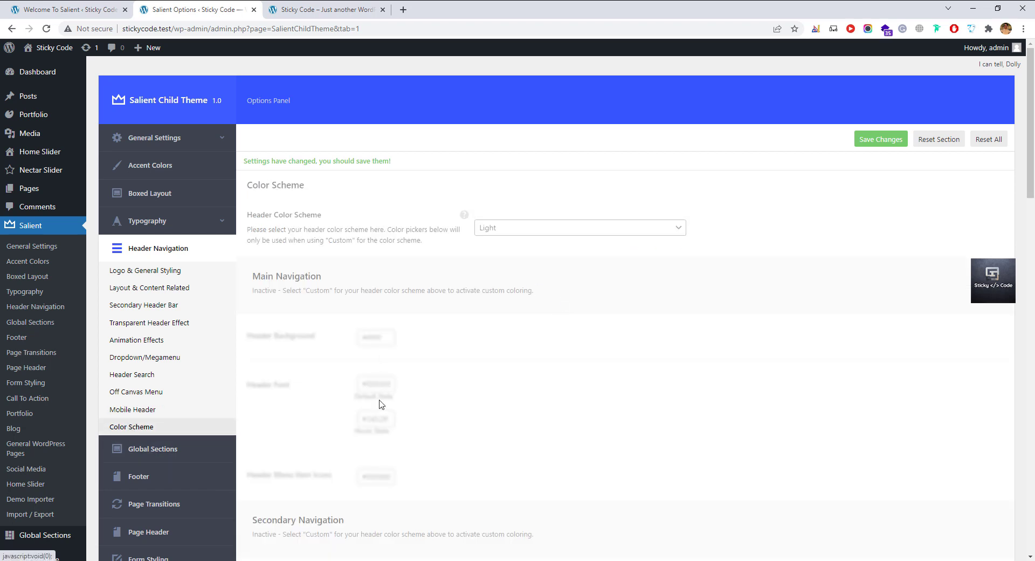
{"action": "scroll", "coordinate": [381, 416], "scroll_direction": "down", "scroll_amount": 1}
{"action": "scroll", "coordinate": [381, 419], "scroll_direction": "down", "scroll_amount": 5}
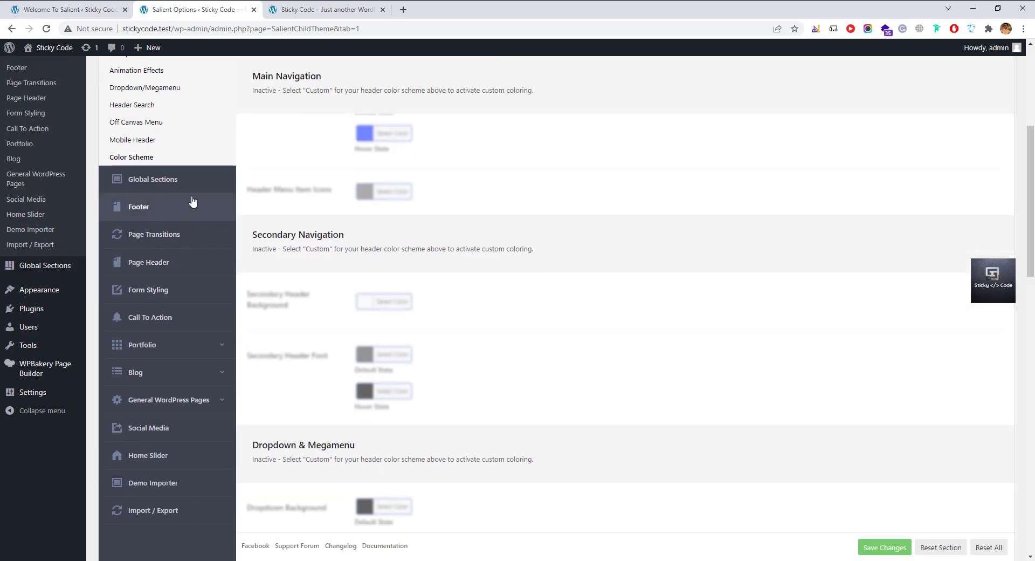
{"action": "left_click", "coordinate": [221, 243]}
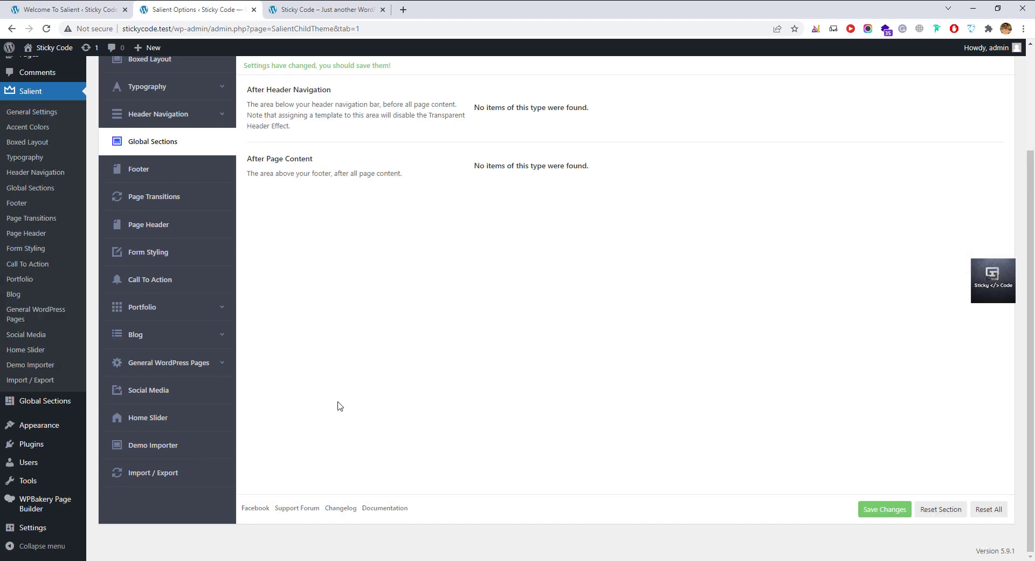
{"action": "scroll", "coordinate": [350, 410], "scroll_direction": "up", "scroll_amount": 3}
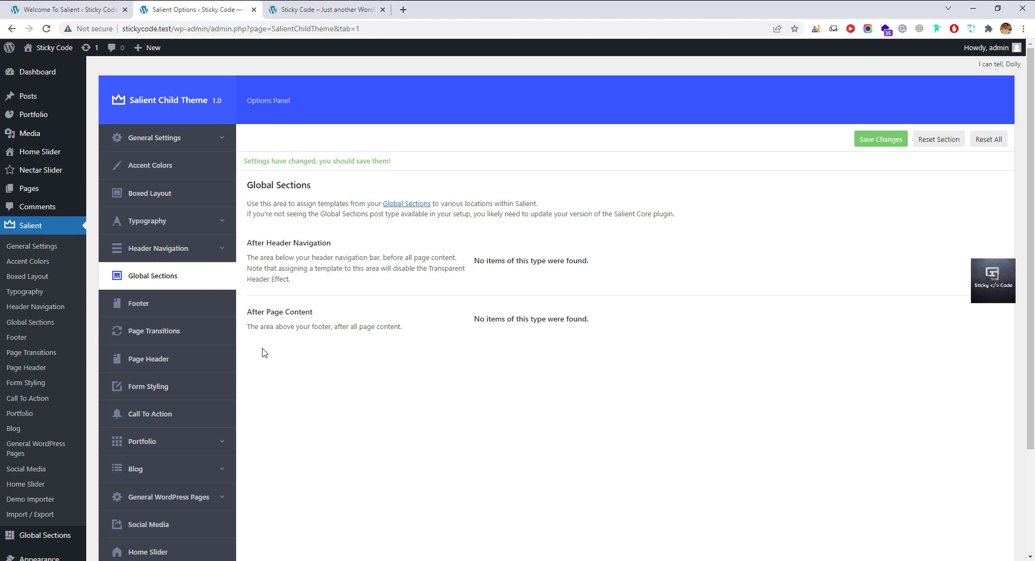
Try the column footer layouts and settle on 1 Column Centered.
{"action": "left_click", "coordinate": [177, 318]}
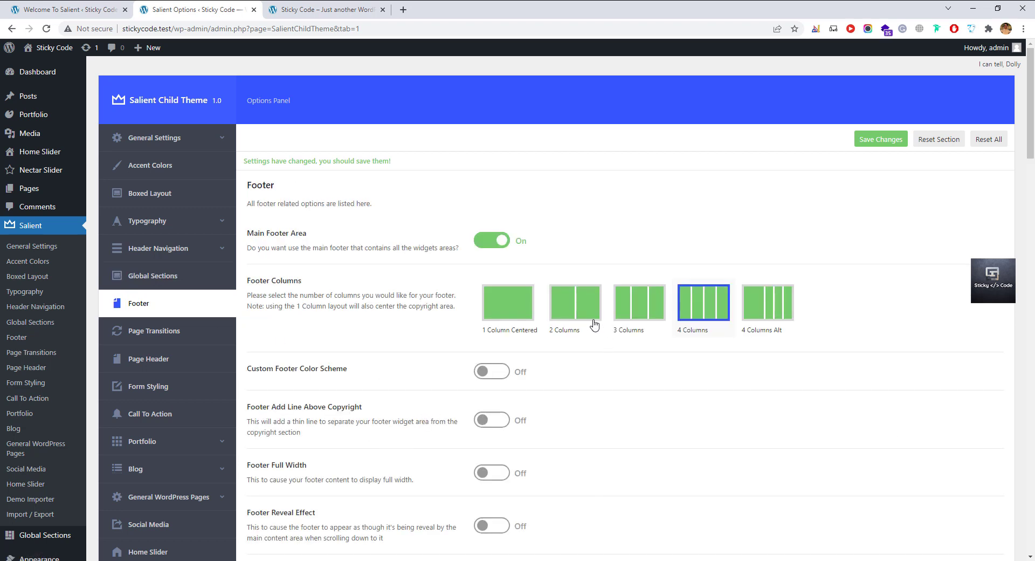
{"action": "left_click", "coordinate": [594, 320]}
{"action": "left_click", "coordinate": [647, 317]}
{"action": "left_click", "coordinate": [699, 316]}
{"action": "left_click", "coordinate": [783, 318]}
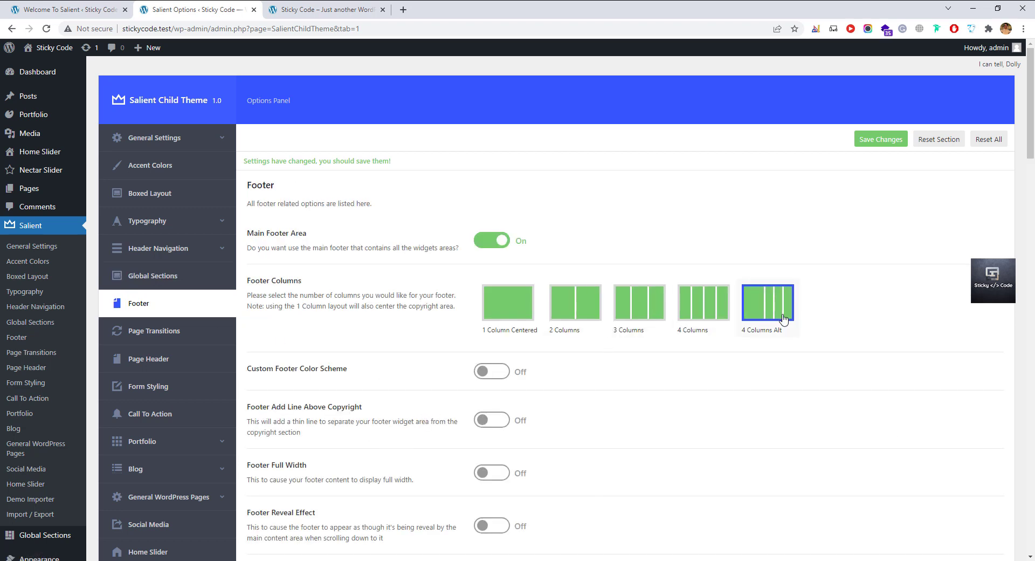
{"action": "left_click", "coordinate": [634, 319]}
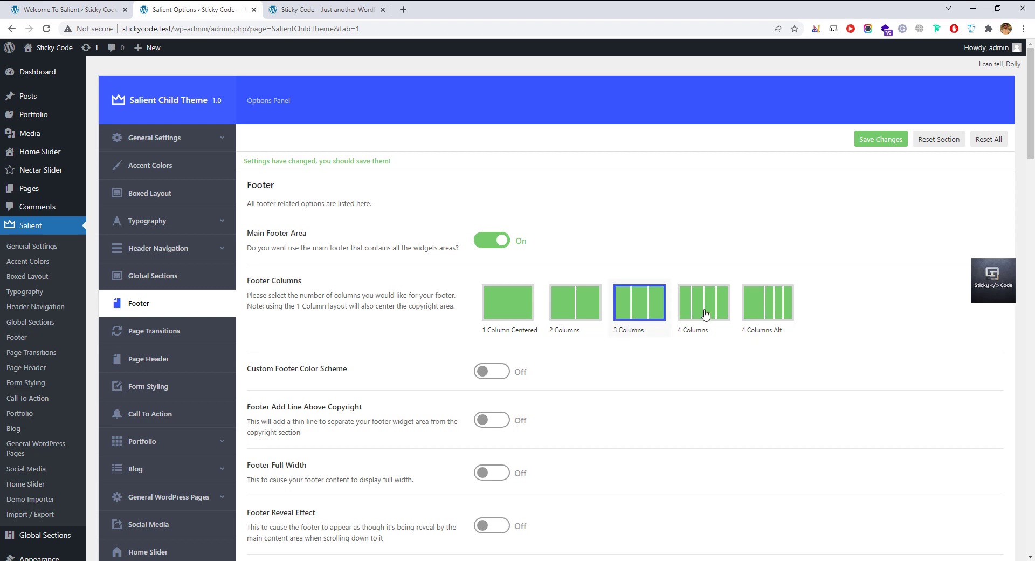
{"action": "left_click", "coordinate": [704, 313]}
{"action": "left_click", "coordinate": [502, 319]}
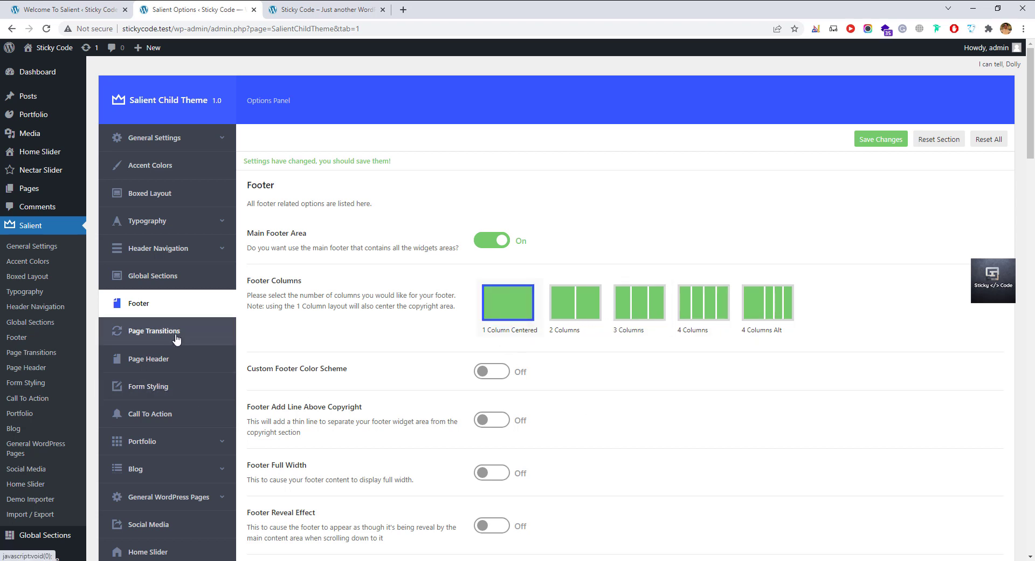
{"action": "scroll", "coordinate": [497, 453], "scroll_direction": "down", "scroll_amount": 4}
{"action": "scroll", "coordinate": [497, 452], "scroll_direction": "down", "scroll_amount": 3}
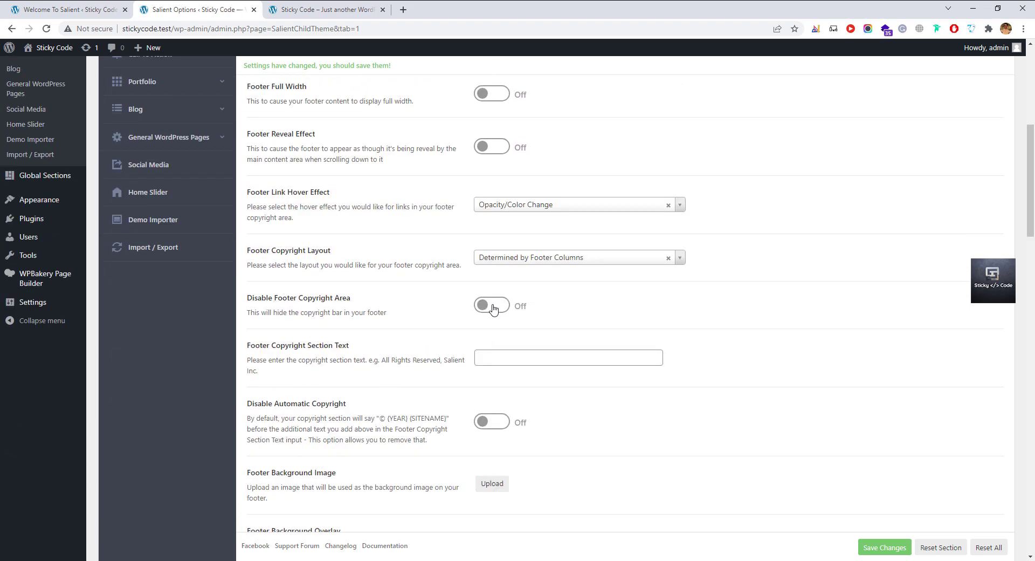
Turn on Disable Automatic Copyright, keeping the footer copyright bar visible.
{"action": "left_click", "coordinate": [492, 306]}
{"action": "left_click", "coordinate": [491, 421]}
{"action": "left_click", "coordinate": [493, 306]}
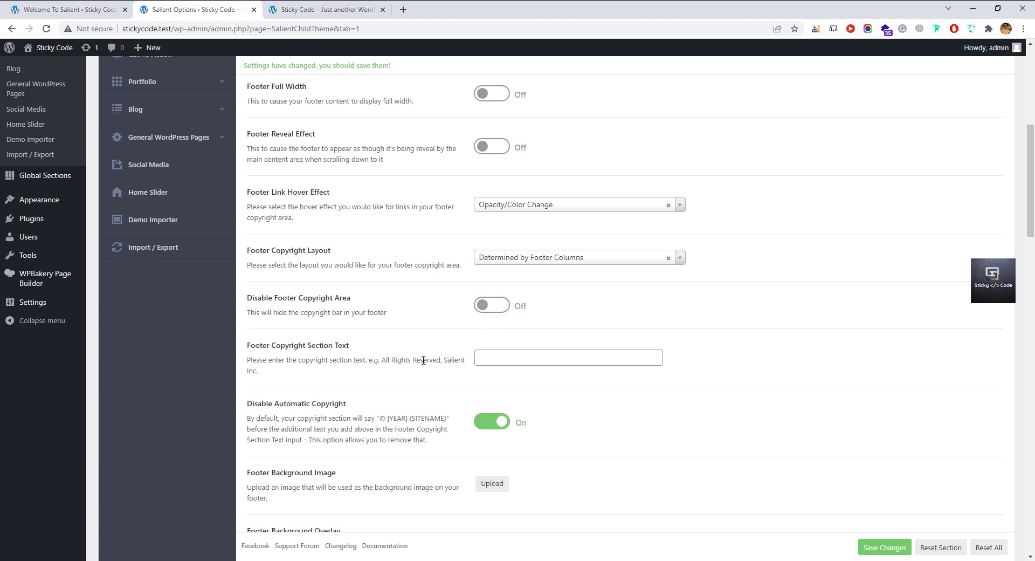
{"action": "left_click", "coordinate": [516, 356]}
{"action": "scroll", "coordinate": [515, 356], "scroll_direction": "down", "scroll_amount": 3}
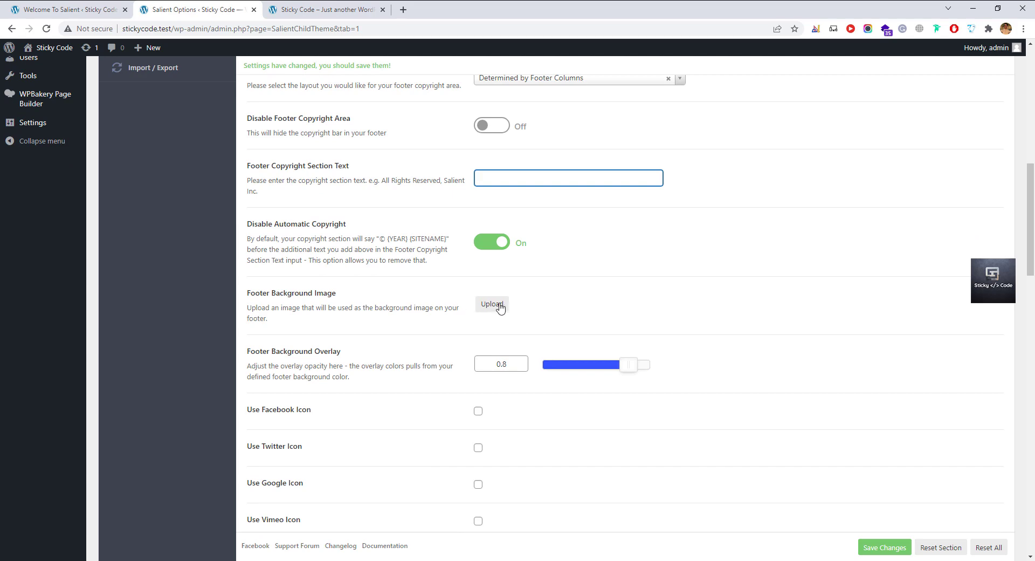
{"action": "scroll", "coordinate": [358, 453], "scroll_direction": "down", "scroll_amount": 1}
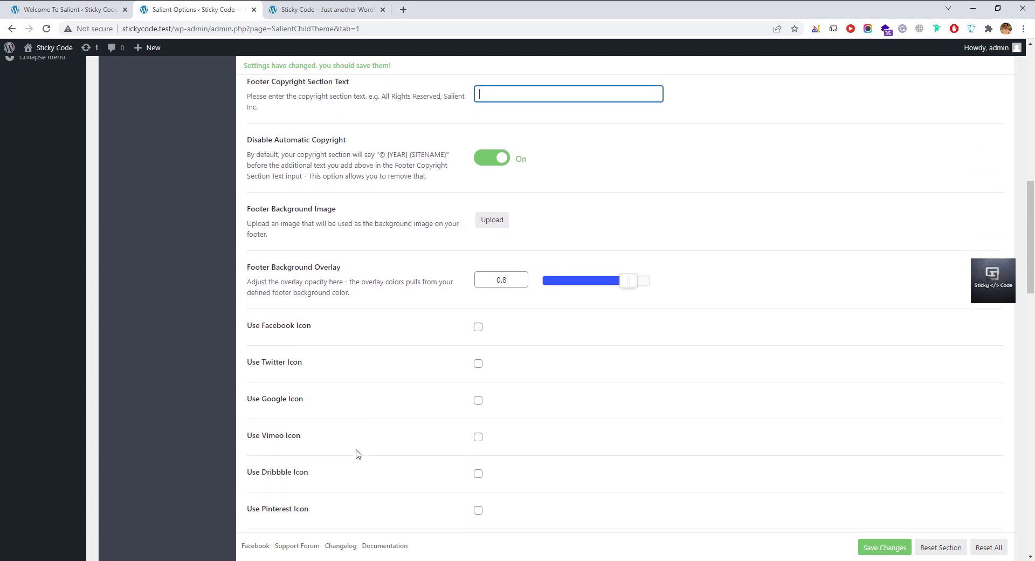
{"action": "scroll", "coordinate": [358, 452], "scroll_direction": "up", "scroll_amount": 9}
{"action": "scroll", "coordinate": [358, 453], "scroll_direction": "up", "scroll_amount": 1}
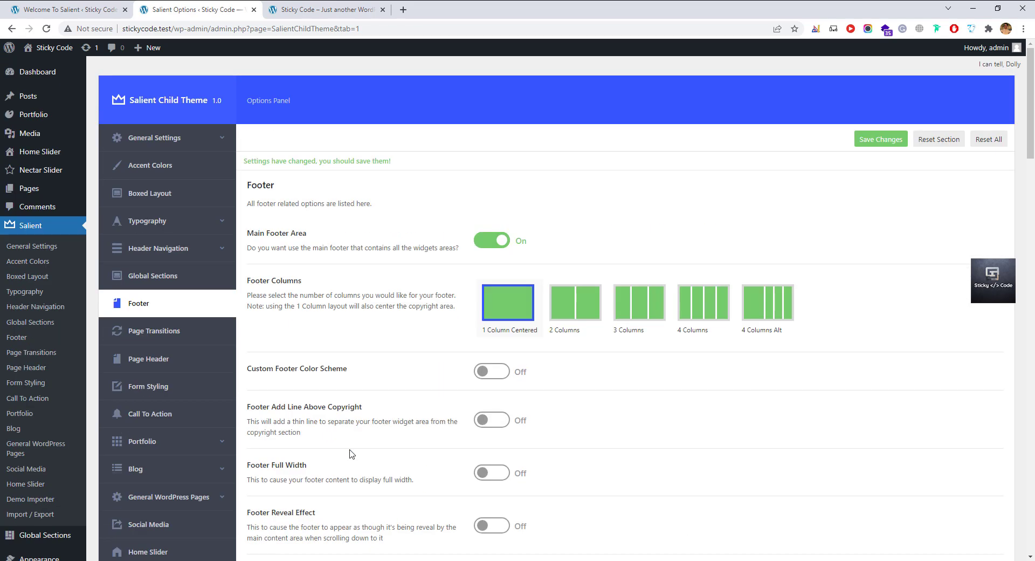
Leave Animated Page Transitions off and bring up the Page Header settings.
{"action": "left_click", "coordinate": [183, 331]}
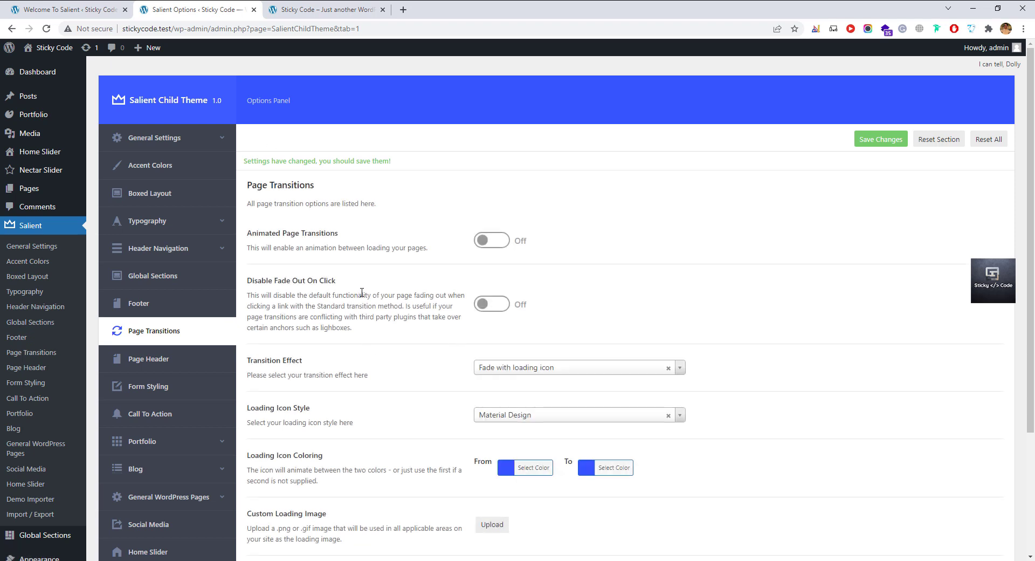
{"action": "left_click", "coordinate": [504, 243]}
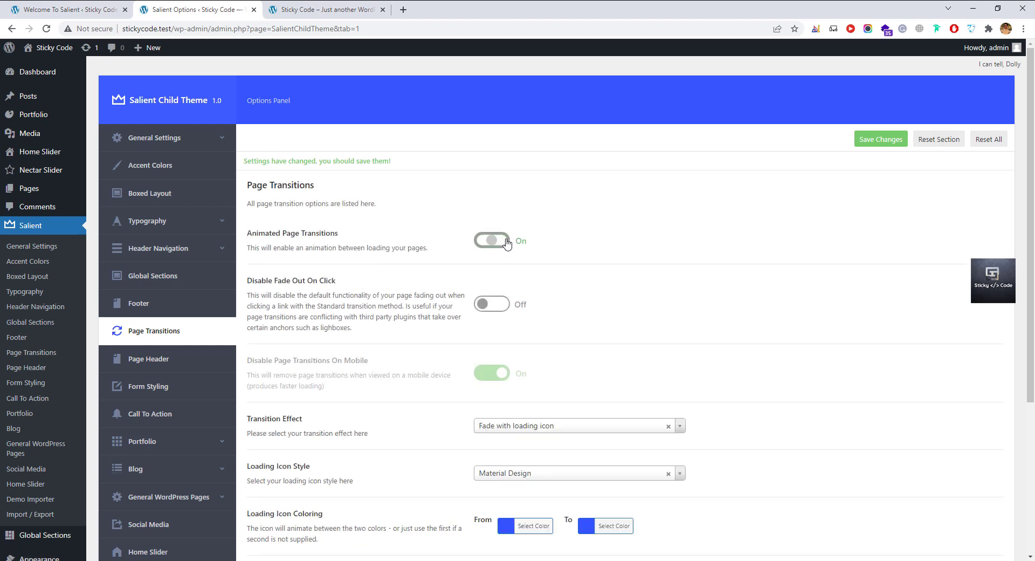
{"action": "left_click", "coordinate": [497, 247]}
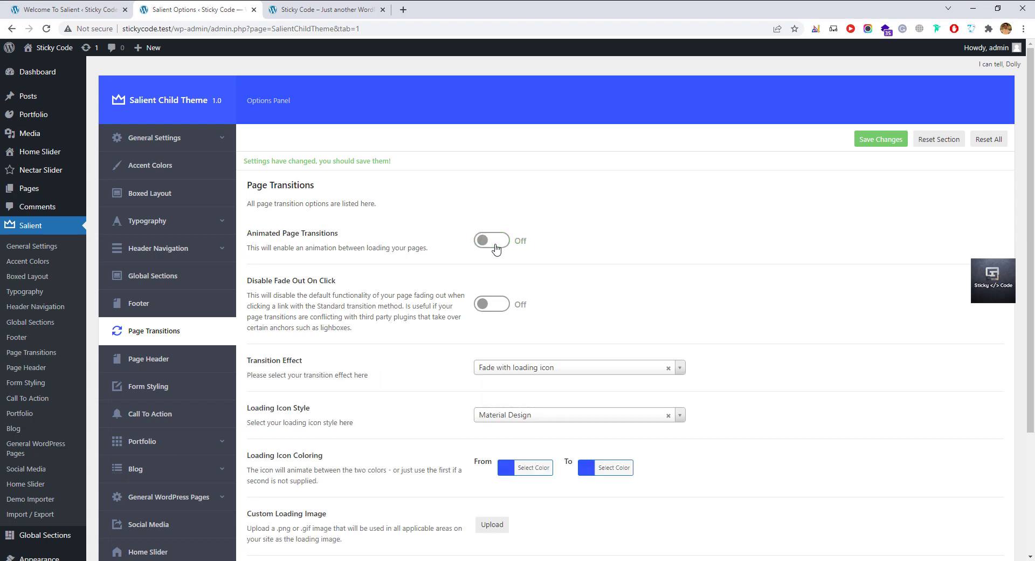
{"action": "scroll", "coordinate": [411, 437], "scroll_direction": "down", "scroll_amount": 3}
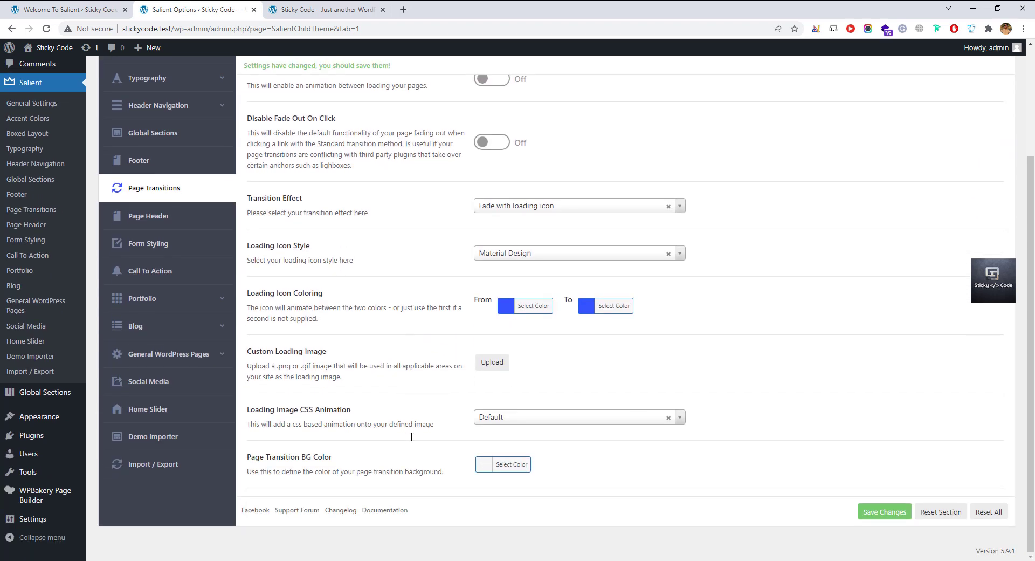
{"action": "left_click", "coordinate": [193, 224]}
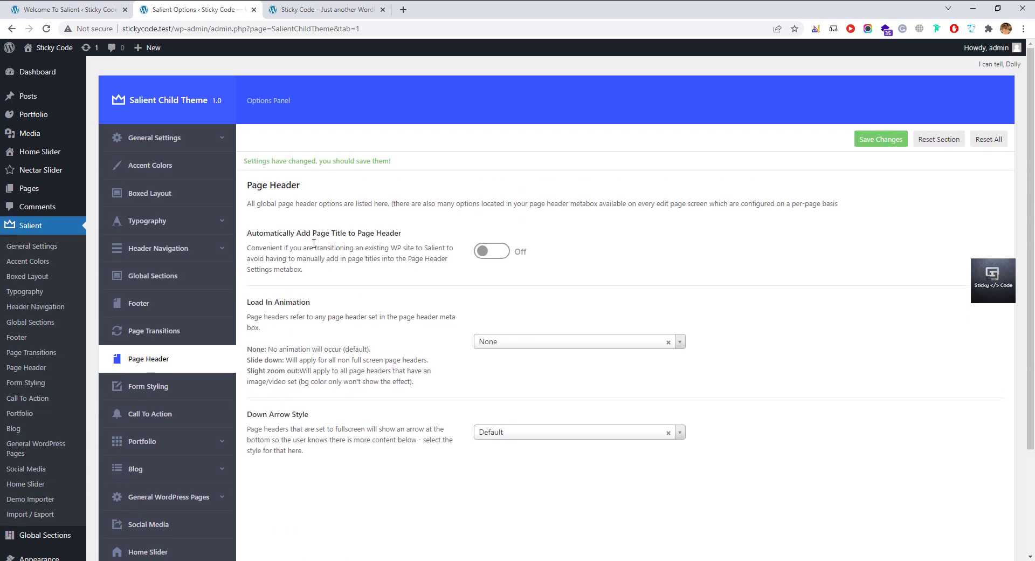
Keep the blog type as Masonry Blog W/ Sidebar in the Blog settings.
{"action": "left_click", "coordinate": [165, 392]}
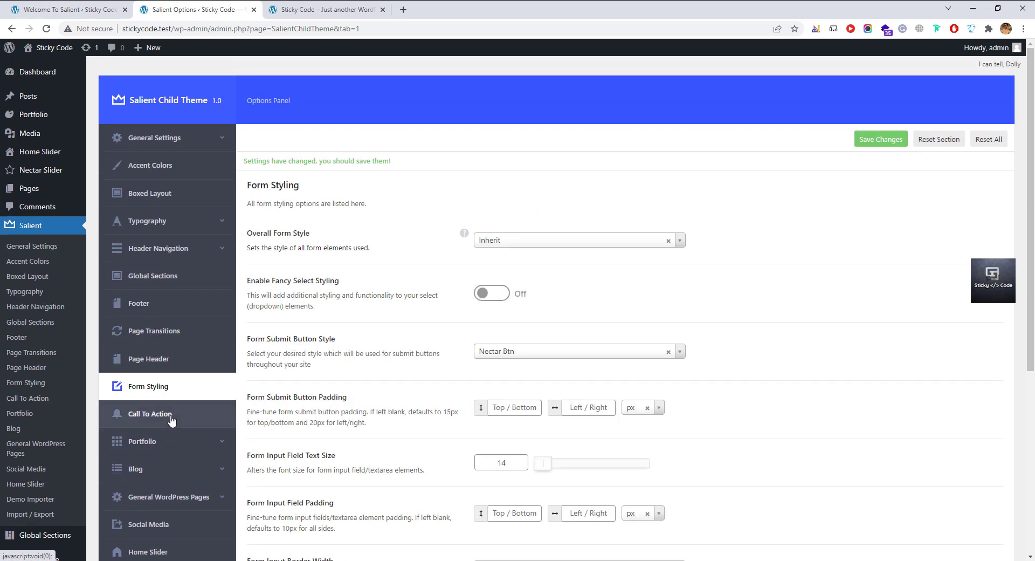
{"action": "left_click", "coordinate": [171, 419]}
{"action": "scroll", "coordinate": [172, 415], "scroll_direction": "down", "scroll_amount": 2}
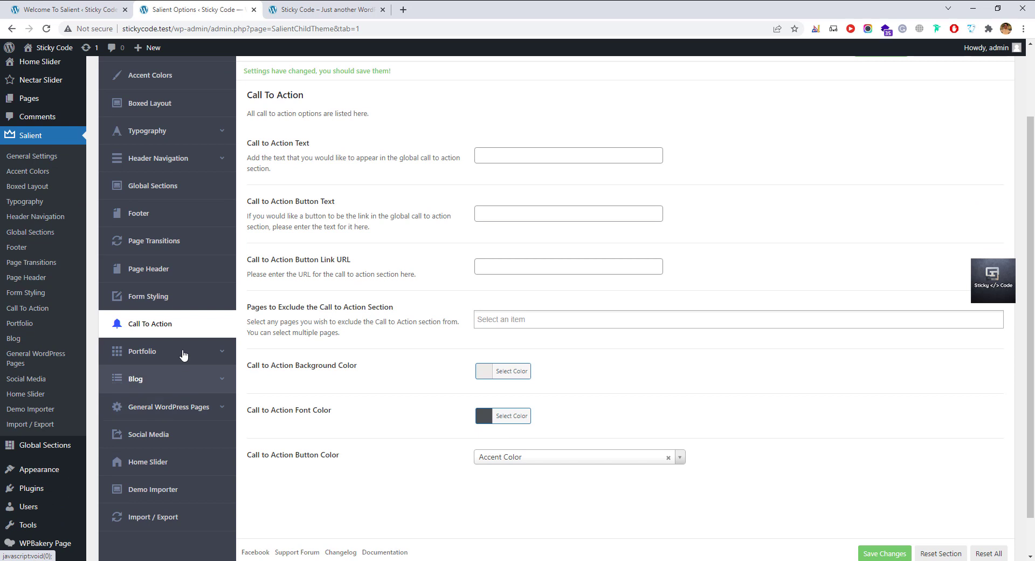
{"action": "left_click", "coordinate": [188, 384]}
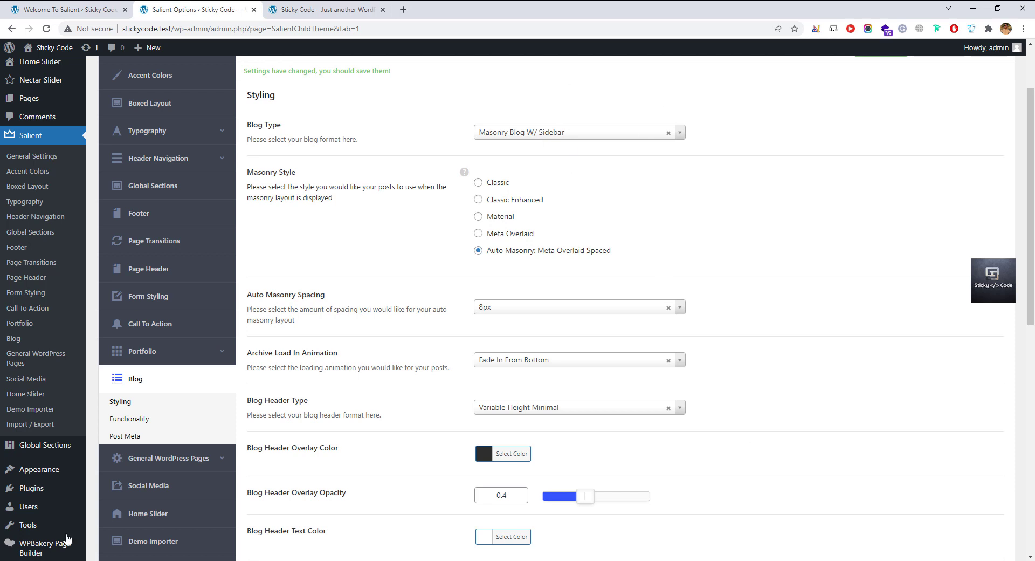
{"action": "left_click", "coordinate": [559, 135]}
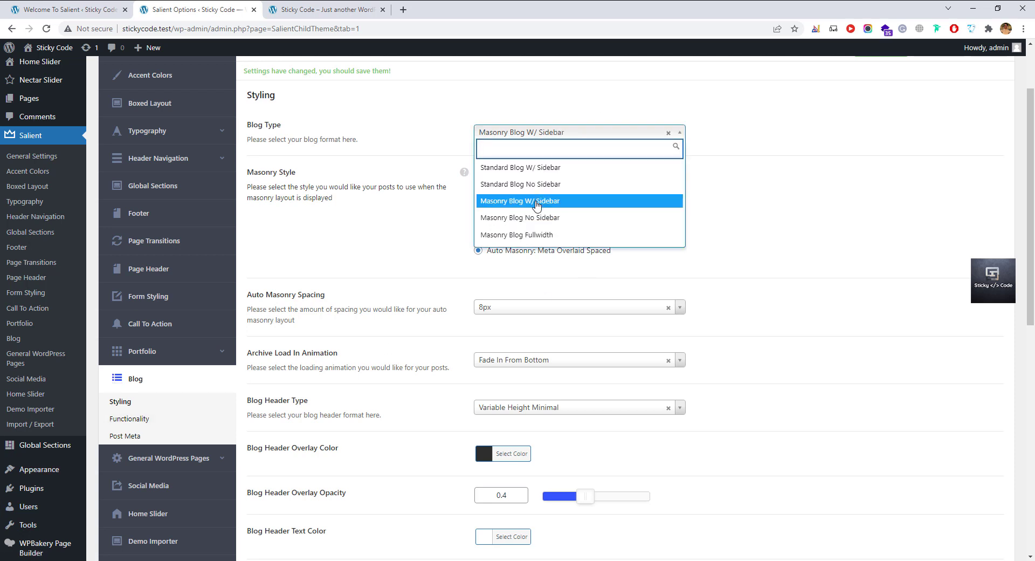
{"action": "left_click", "coordinate": [555, 139]}
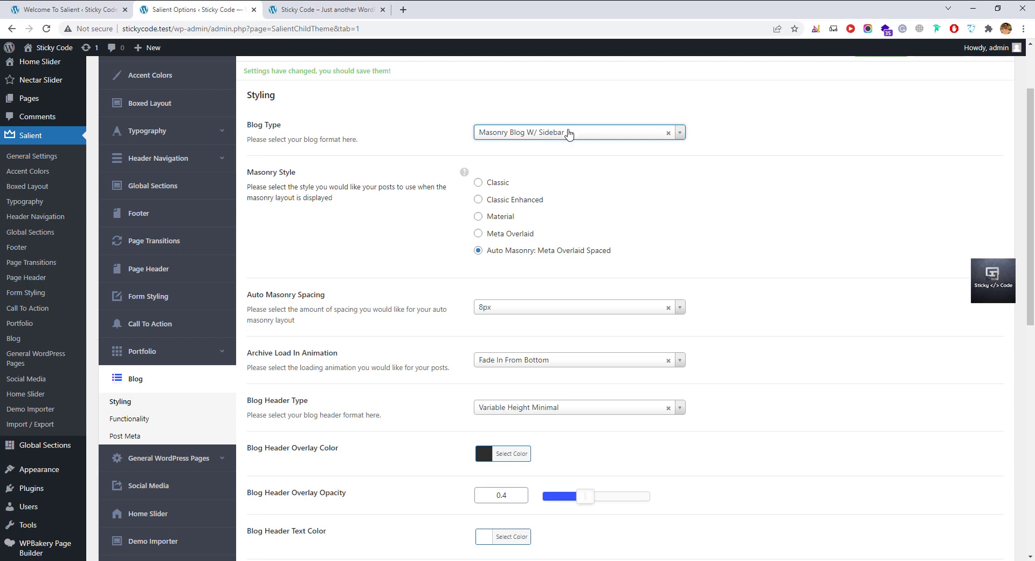
Browse the Social Media settings, then view the Home Slider settings.
{"action": "left_click", "coordinate": [186, 488]}
{"action": "scroll", "coordinate": [468, 355], "scroll_direction": "down", "scroll_amount": 2}
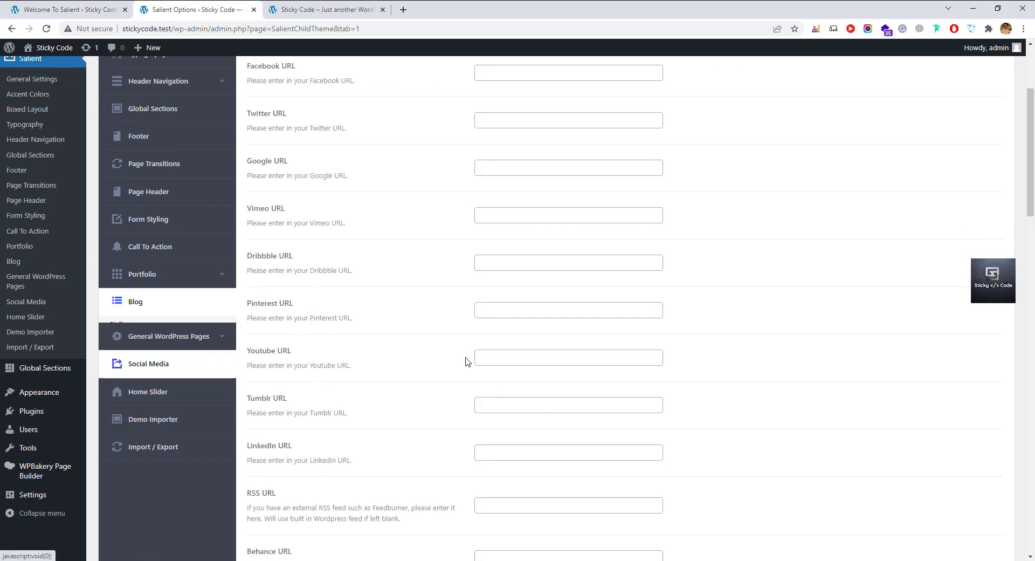
{"action": "scroll", "coordinate": [490, 434], "scroll_direction": "up", "scroll_amount": 4}
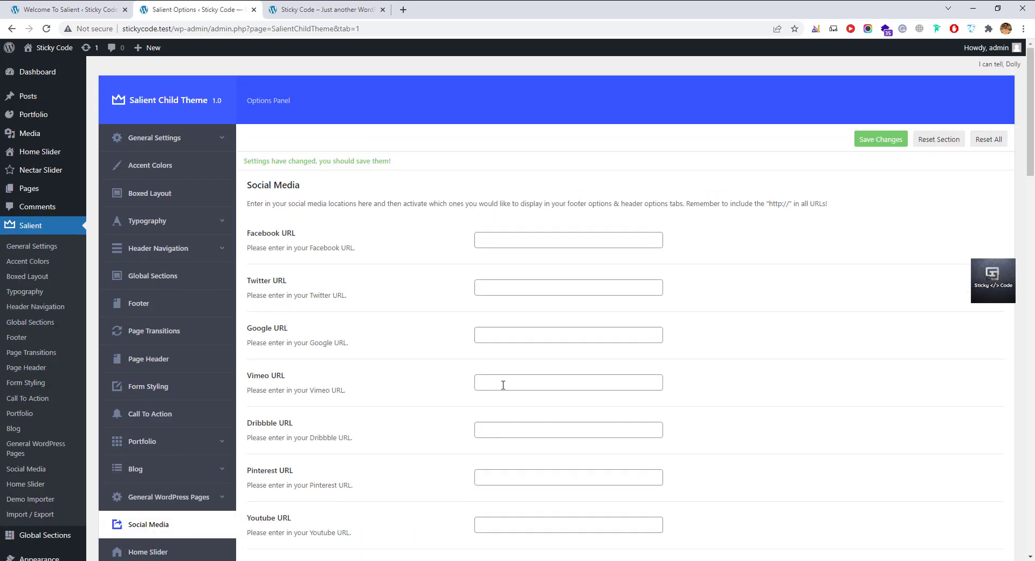
{"action": "scroll", "coordinate": [507, 383], "scroll_direction": "down", "scroll_amount": 2}
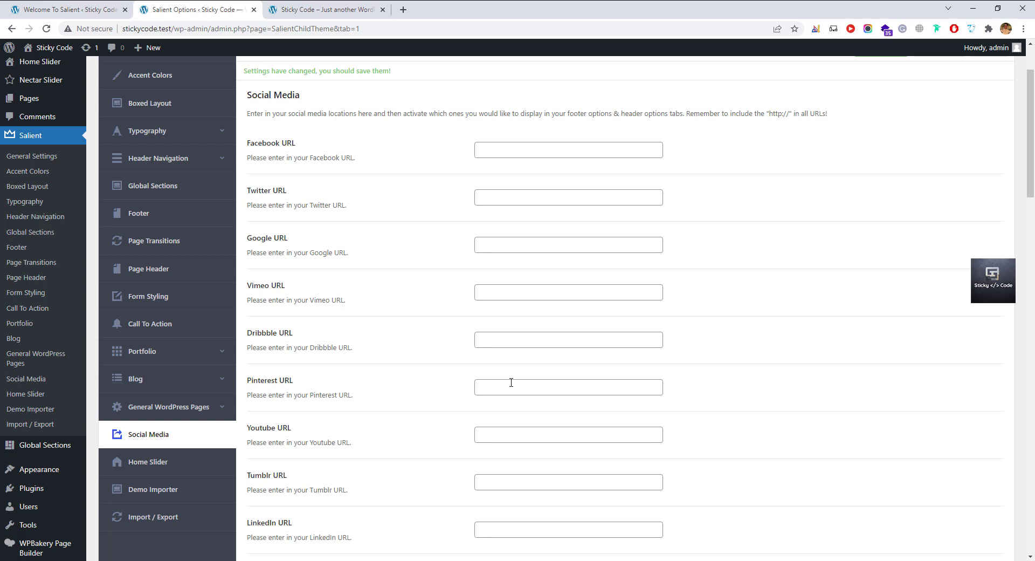
{"action": "left_click", "coordinate": [136, 462]}
{"action": "scroll", "coordinate": [591, 476], "scroll_direction": "up", "scroll_amount": 2}
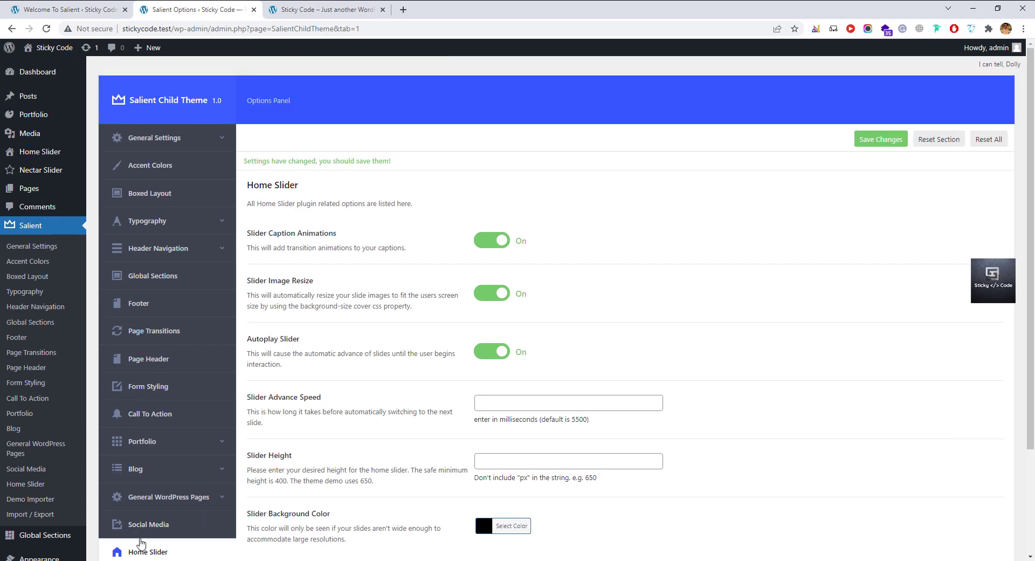
{"action": "scroll", "coordinate": [142, 544], "scroll_direction": "down", "scroll_amount": 3}
Open the Demo Importer and scroll past Resort, Architect and Nonprofit to the Corporate-2 demo.
{"action": "left_click", "coordinate": [154, 446]}
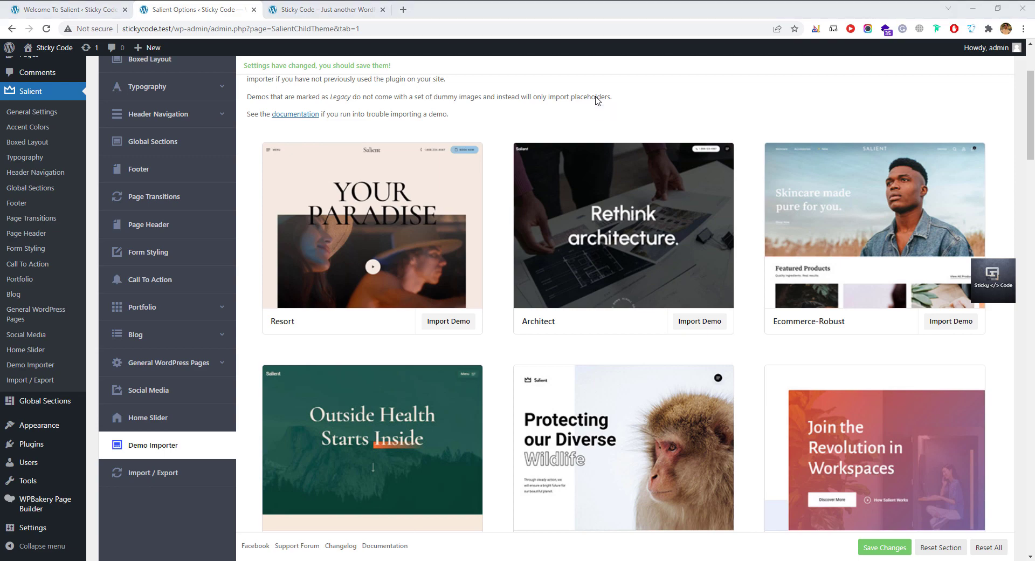
{"action": "scroll", "coordinate": [539, 356], "scroll_direction": "down", "scroll_amount": 4}
{"action": "scroll", "coordinate": [538, 369], "scroll_direction": "down", "scroll_amount": 6}
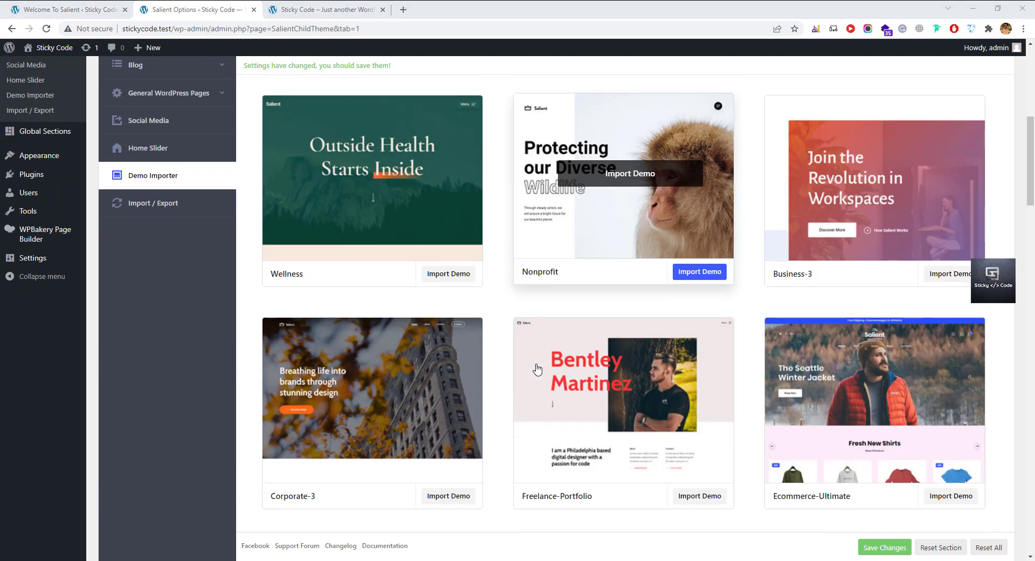
{"action": "scroll", "coordinate": [538, 369], "scroll_direction": "down", "scroll_amount": 5}
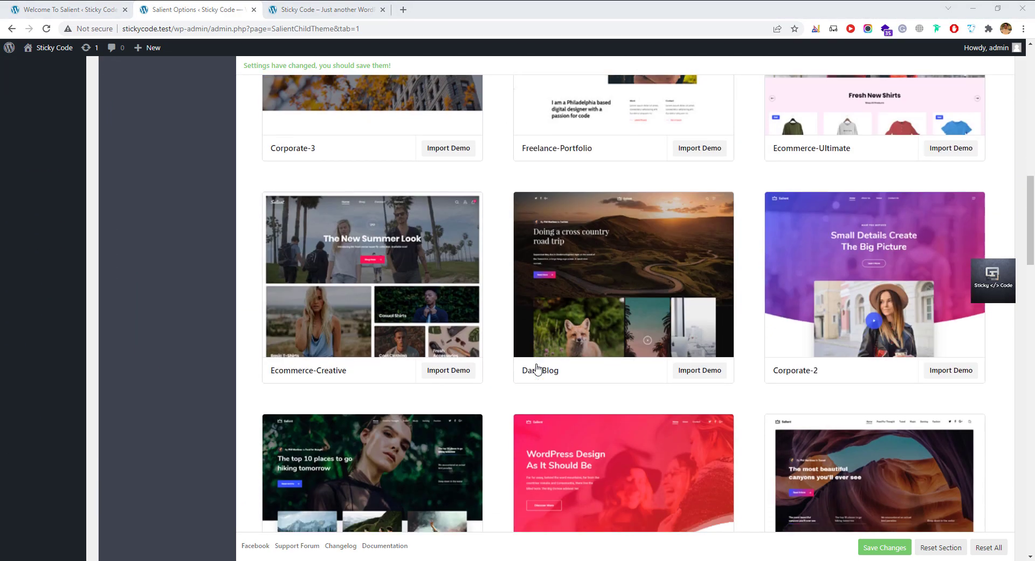
{"action": "scroll", "coordinate": [537, 369], "scroll_direction": "down", "scroll_amount": 8}
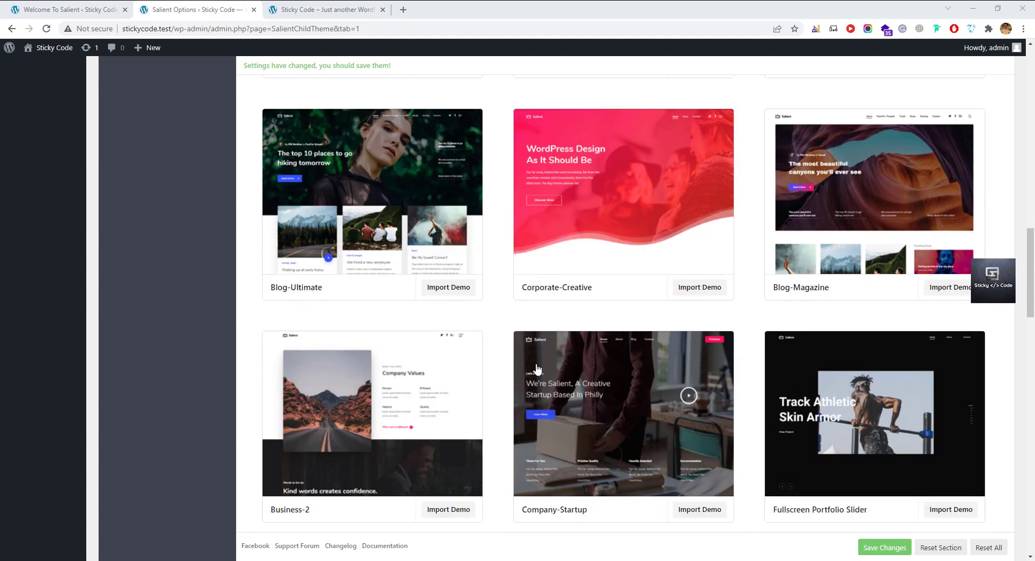
{"action": "scroll", "coordinate": [538, 369], "scroll_direction": "down", "scroll_amount": 3}
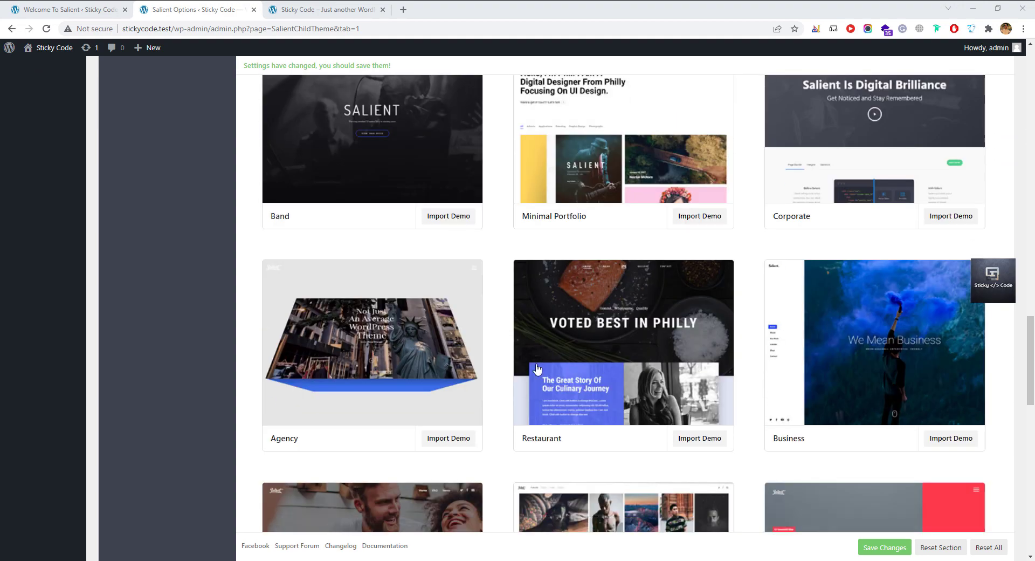
{"action": "scroll", "coordinate": [537, 369], "scroll_direction": "up", "scroll_amount": 10}
{"action": "scroll", "coordinate": [537, 369], "scroll_direction": "up", "scroll_amount": 12}
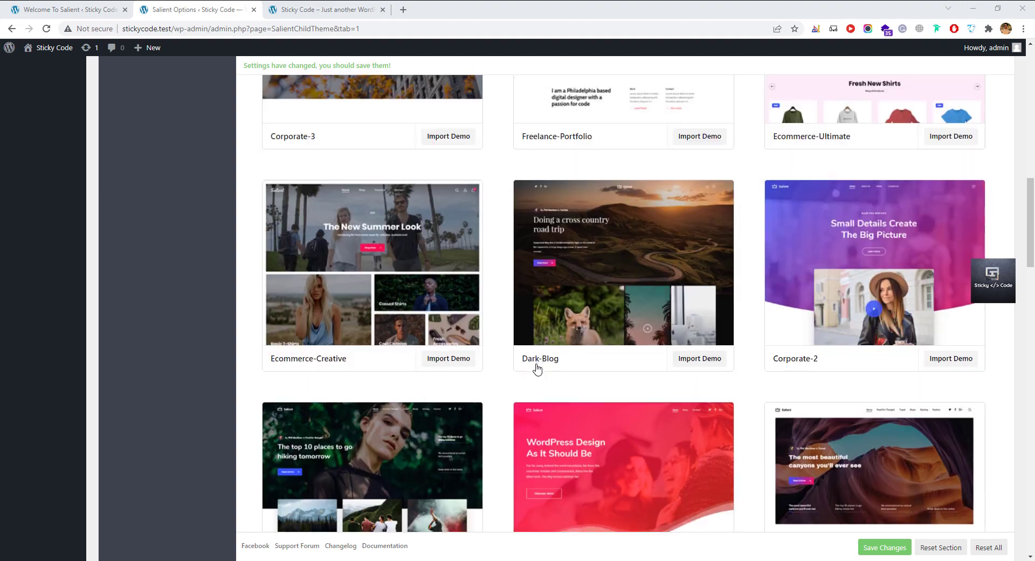
{"action": "scroll", "coordinate": [537, 369], "scroll_direction": "up", "scroll_amount": 7}
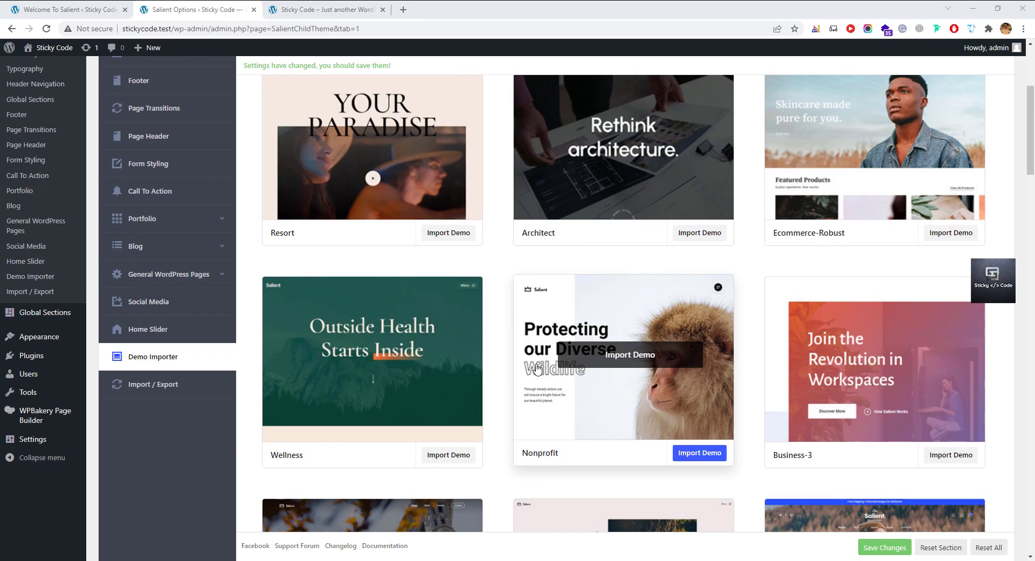
{"action": "scroll", "coordinate": [537, 369], "scroll_direction": "down", "scroll_amount": 4}
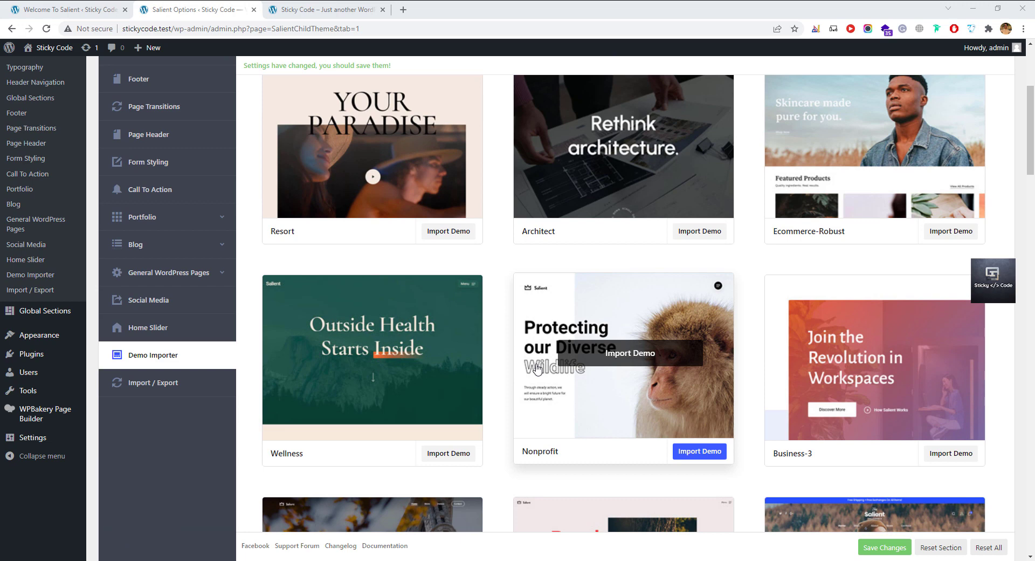
{"action": "scroll", "coordinate": [537, 369], "scroll_direction": "down", "scroll_amount": 3}
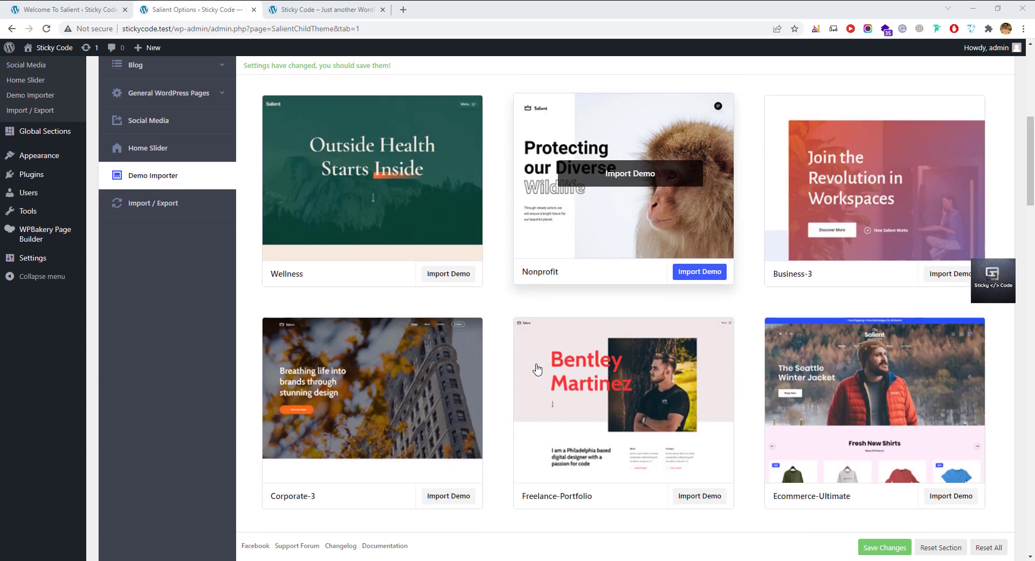
{"action": "scroll", "coordinate": [537, 370], "scroll_direction": "down", "scroll_amount": 6}
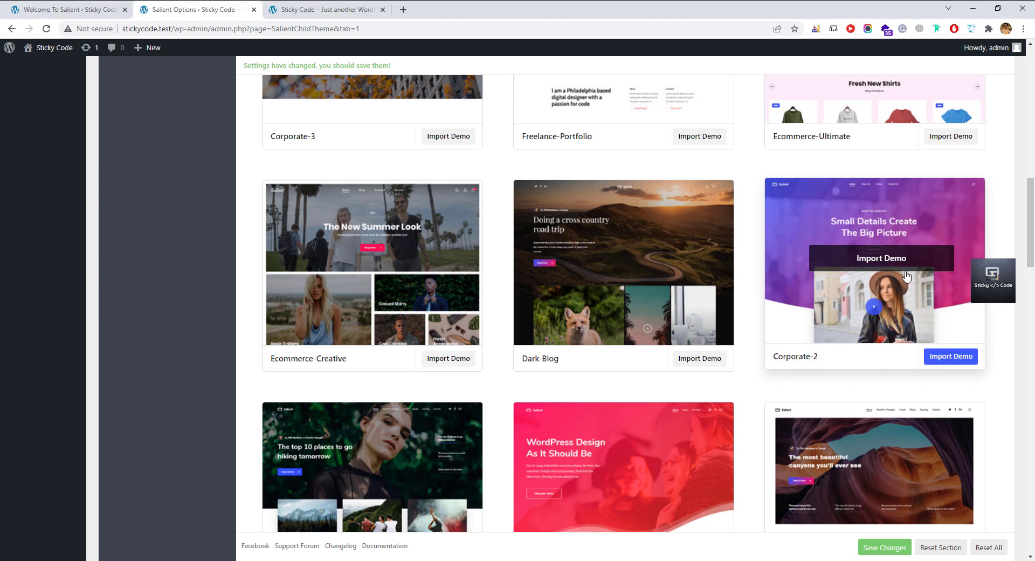
Import the Corporate-2 demo content into the site.
{"action": "left_click", "coordinate": [906, 273]}
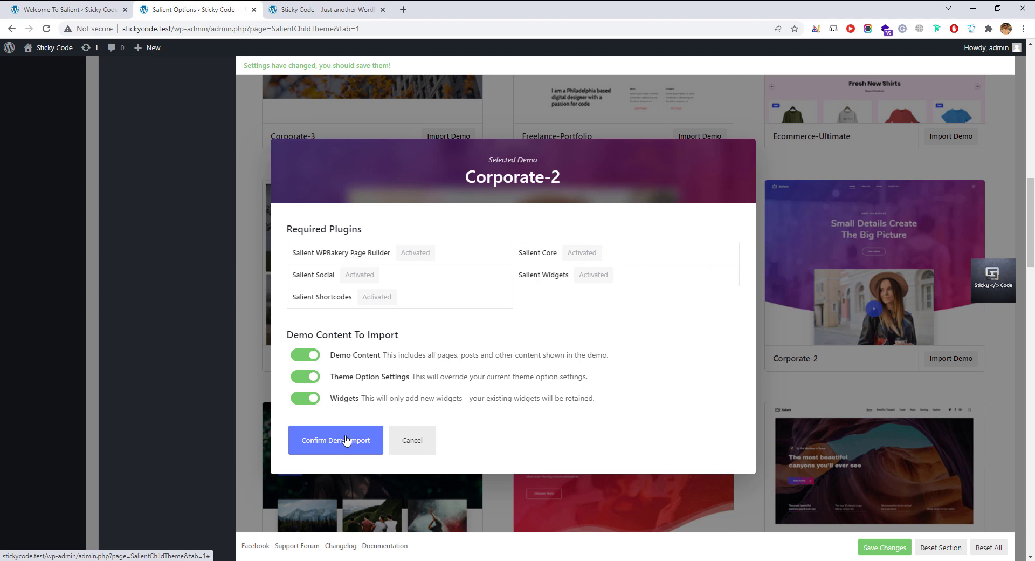
{"action": "left_click", "coordinate": [340, 448]}
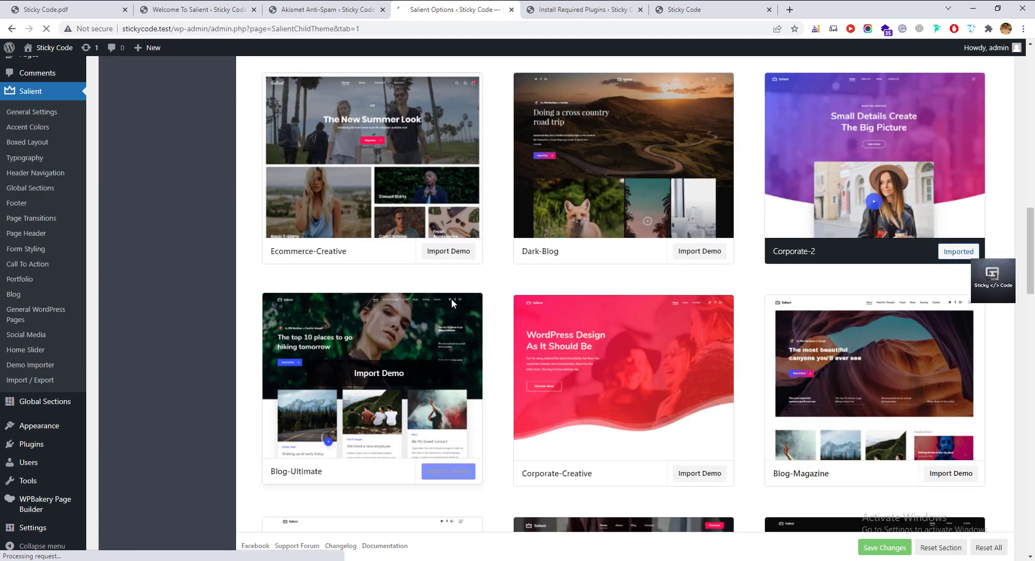
{"action": "scroll", "coordinate": [453, 304], "scroll_direction": "up", "scroll_amount": 2}
{"action": "scroll", "coordinate": [452, 304], "scroll_direction": "up", "scroll_amount": 4}
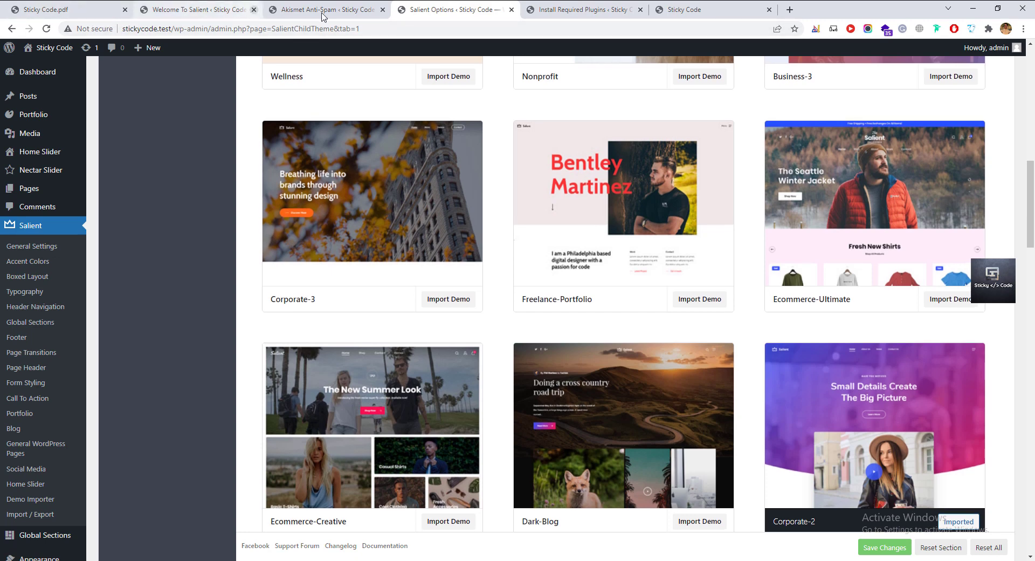
Reload the live site to review the imported Corporate-2 homepage, then close the plugin installation tab.
{"action": "left_click", "coordinate": [693, 10]}
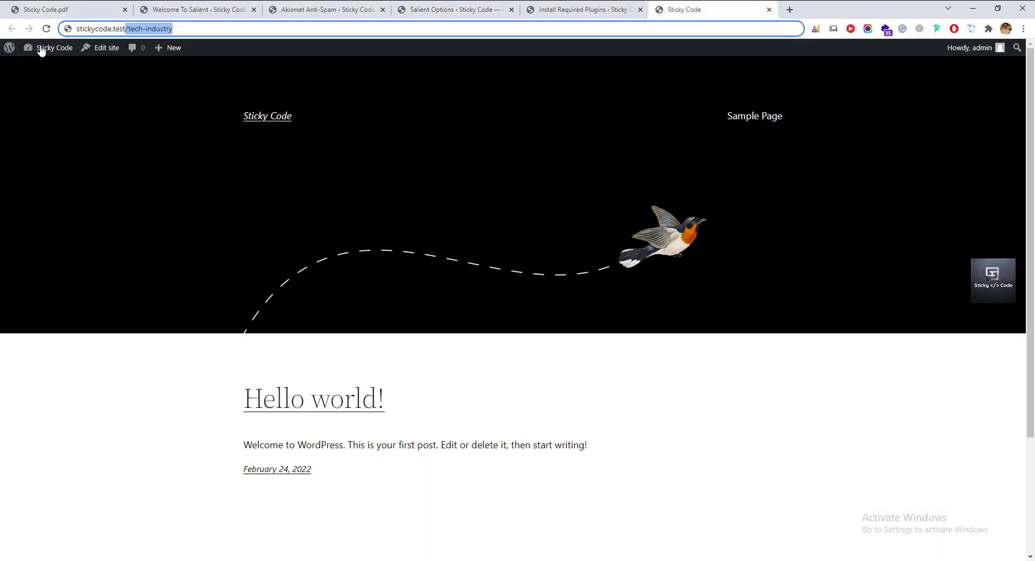
{"action": "left_click", "coordinate": [47, 28]}
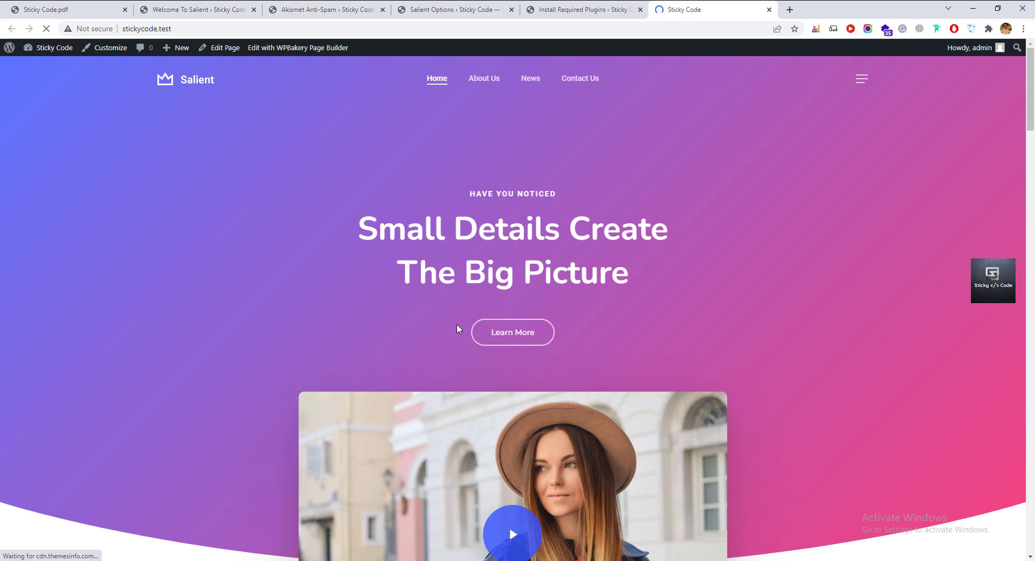
{"action": "scroll", "coordinate": [457, 325], "scroll_direction": "down", "scroll_amount": 2}
{"action": "scroll", "coordinate": [457, 325], "scroll_direction": "up", "scroll_amount": 2}
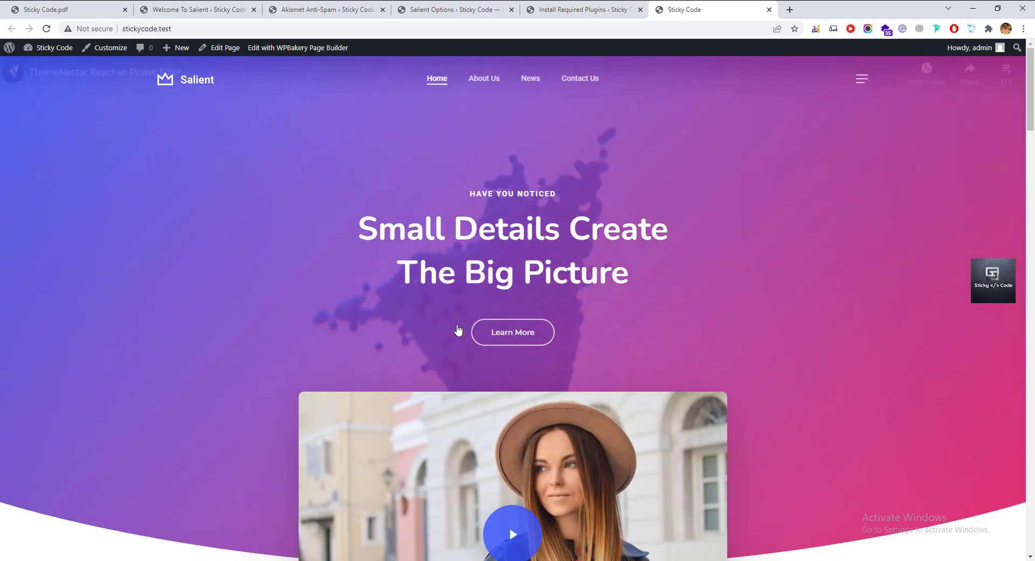
{"action": "scroll", "coordinate": [458, 329], "scroll_direction": "down", "scroll_amount": 5}
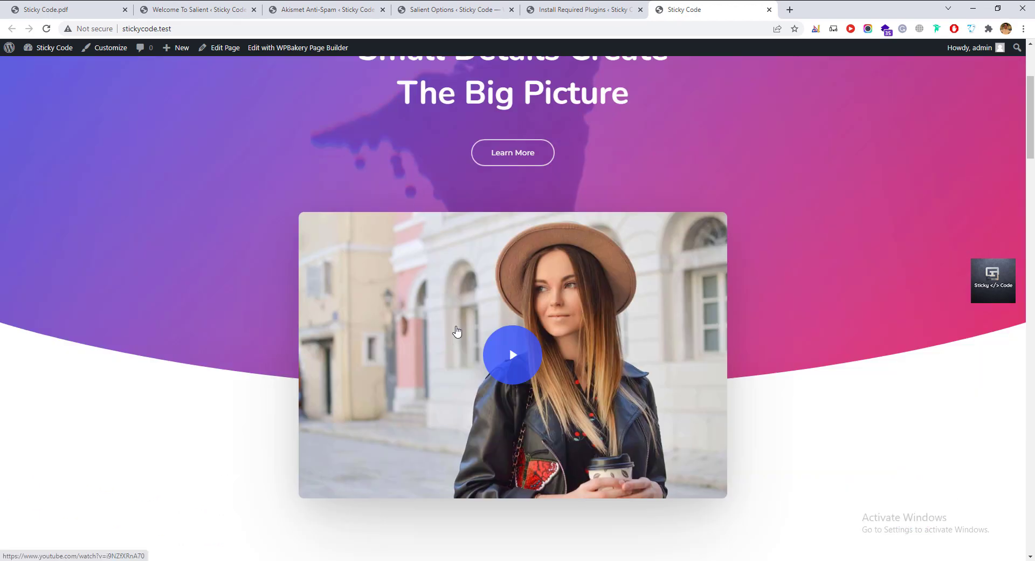
{"action": "scroll", "coordinate": [457, 331], "scroll_direction": "down", "scroll_amount": 7}
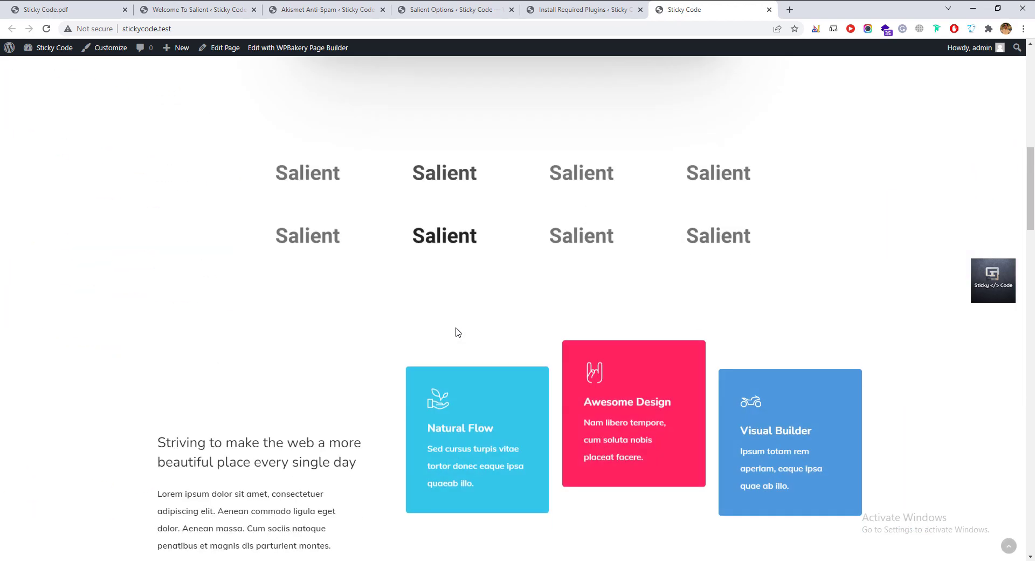
{"action": "scroll", "coordinate": [457, 331], "scroll_direction": "down", "scroll_amount": 12}
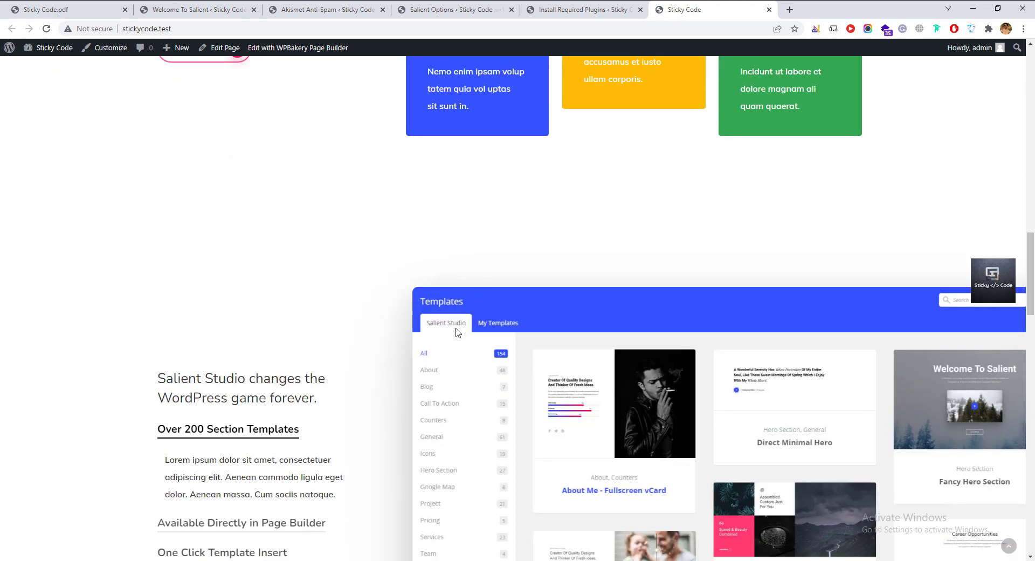
{"action": "scroll", "coordinate": [458, 332], "scroll_direction": "down", "scroll_amount": 11}
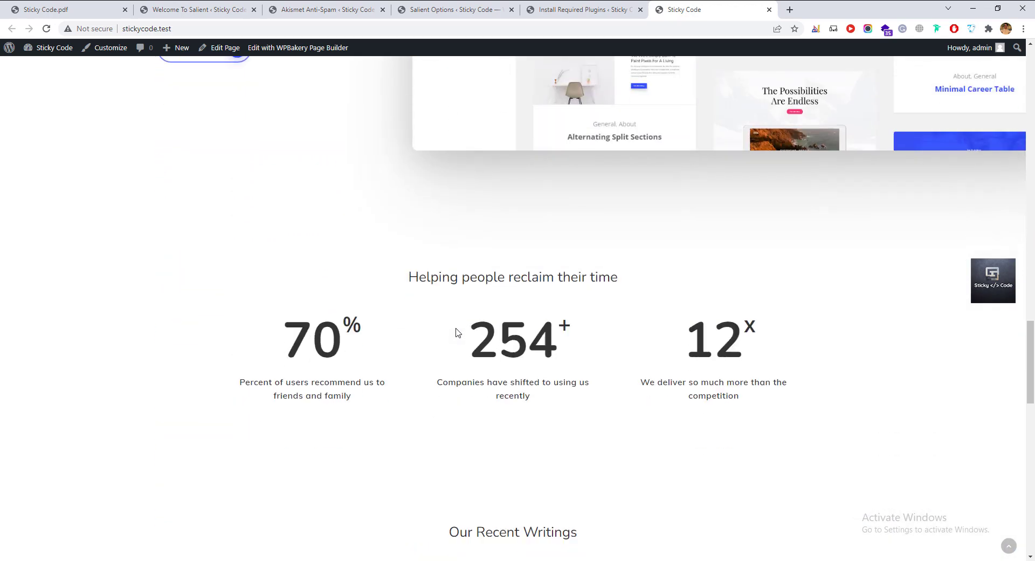
{"action": "scroll", "coordinate": [458, 332], "scroll_direction": "down", "scroll_amount": 12}
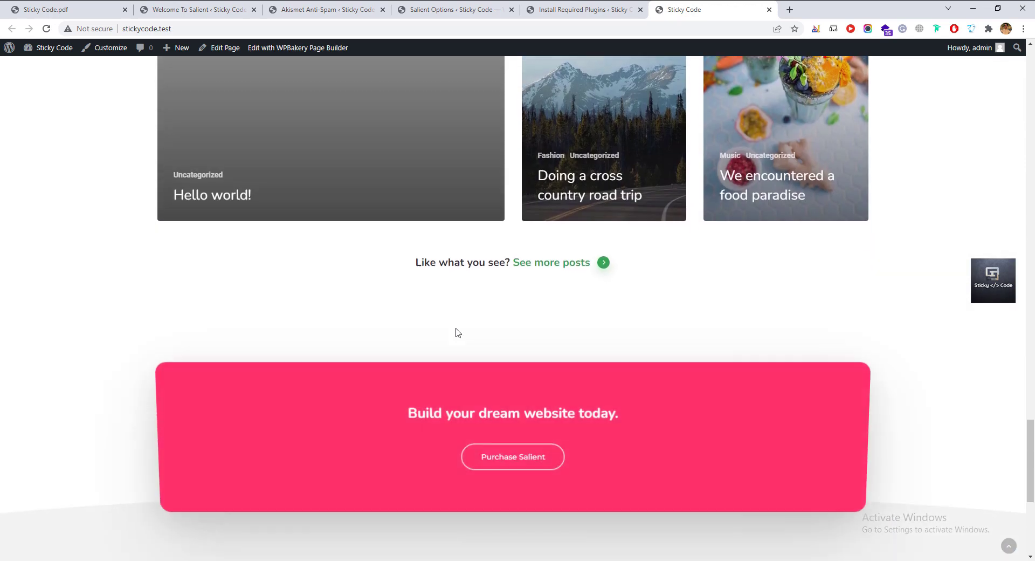
{"action": "scroll", "coordinate": [458, 333], "scroll_direction": "up", "scroll_amount": 5}
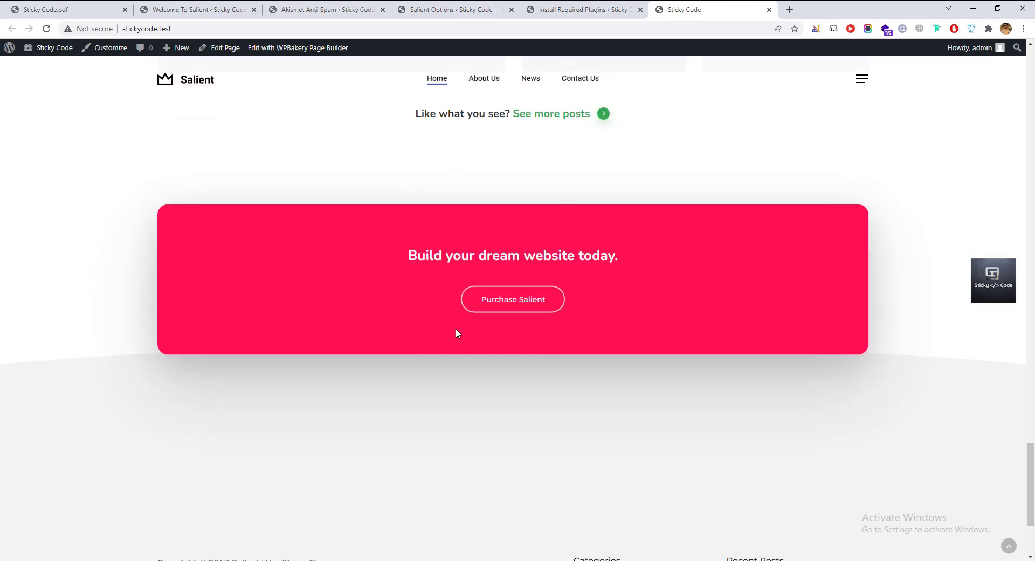
{"action": "scroll", "coordinate": [456, 332], "scroll_direction": "up", "scroll_amount": 12}
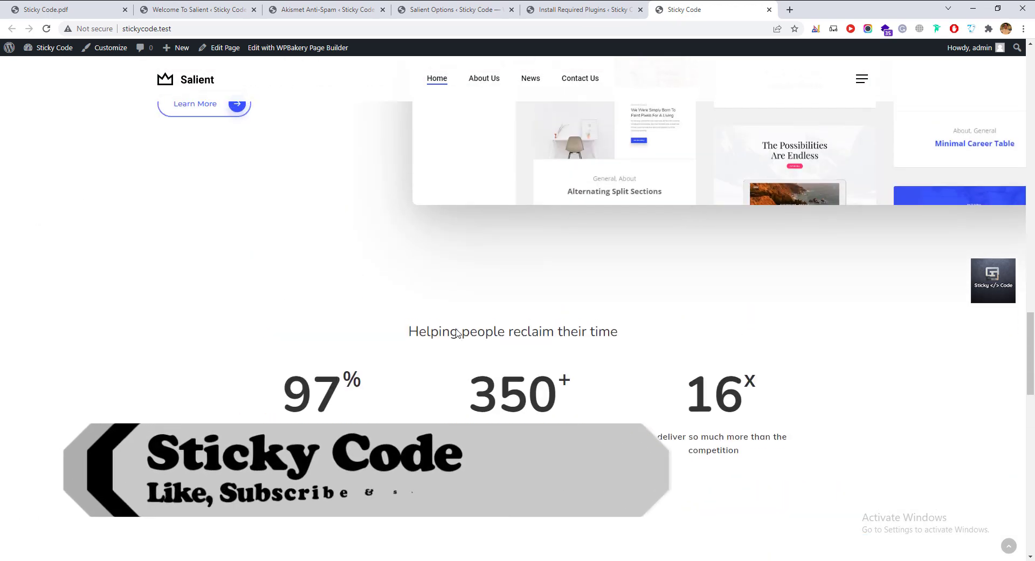
{"action": "scroll", "coordinate": [456, 331], "scroll_direction": "up", "scroll_amount": 10}
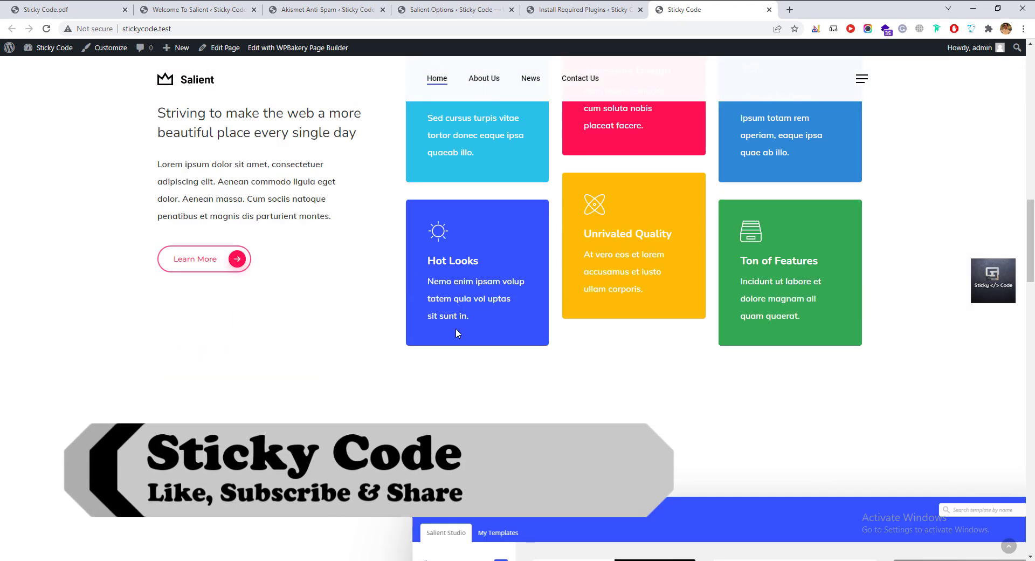
{"action": "scroll", "coordinate": [562, 238], "scroll_direction": "up", "scroll_amount": 6}
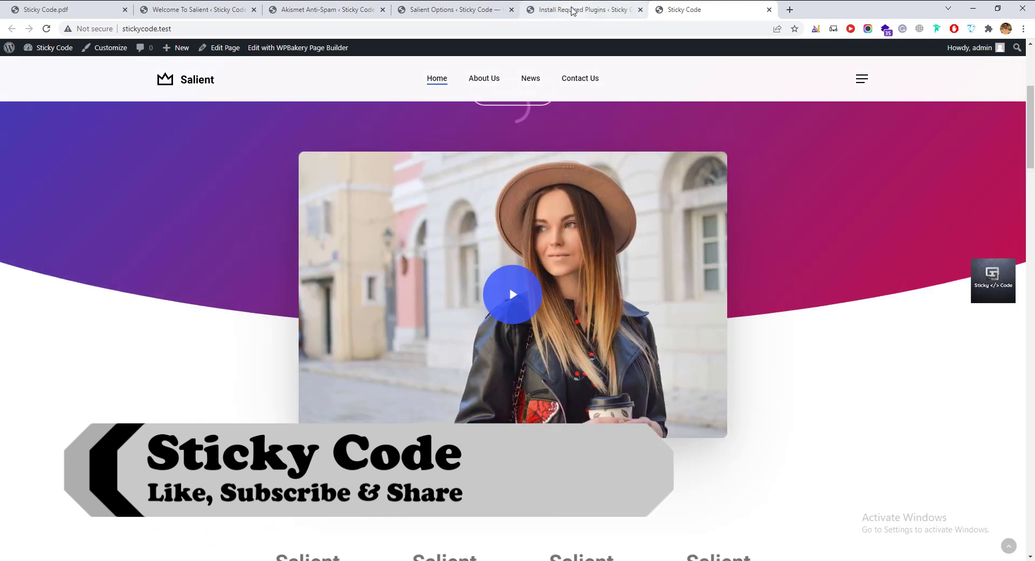
{"action": "left_click", "coordinate": [572, 10]}
{"action": "key", "text": "ctrl+w"}
Edit the Corporate 2 Landing page in WPBakery and dismiss the welcome popup.
{"action": "left_click", "coordinate": [456, 10]}
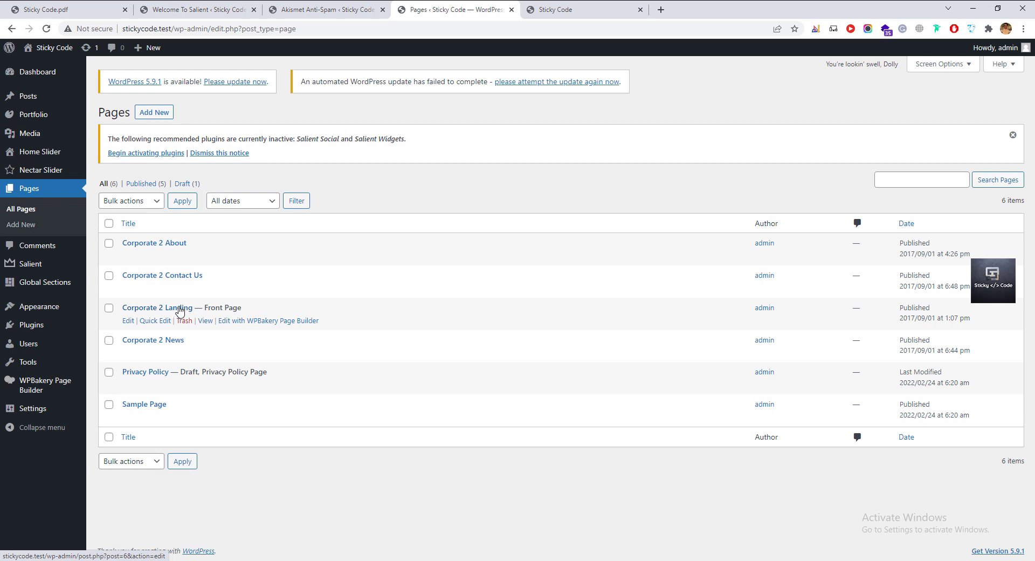
{"action": "left_click", "coordinate": [128, 321]}
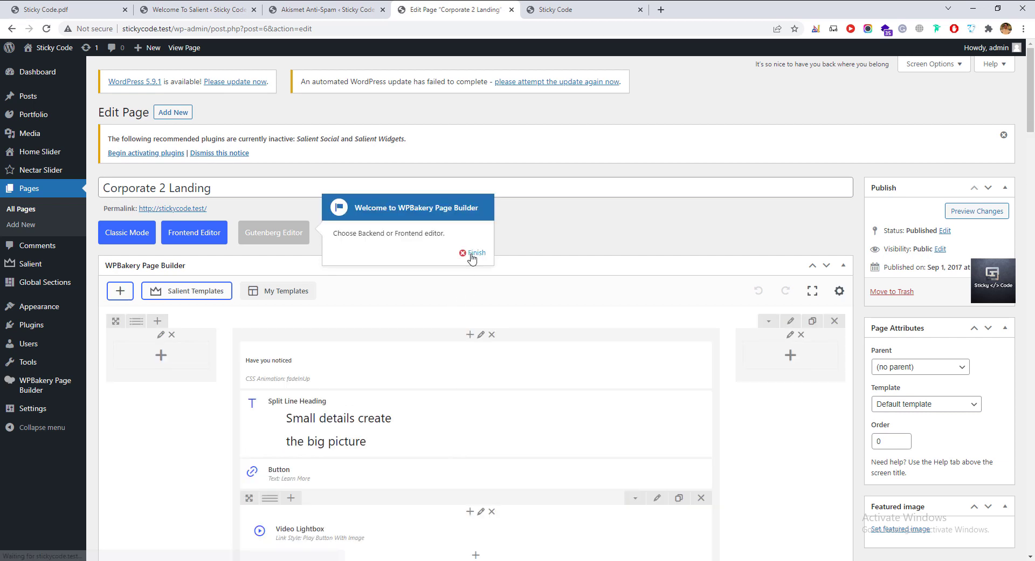
{"action": "left_click", "coordinate": [473, 253]}
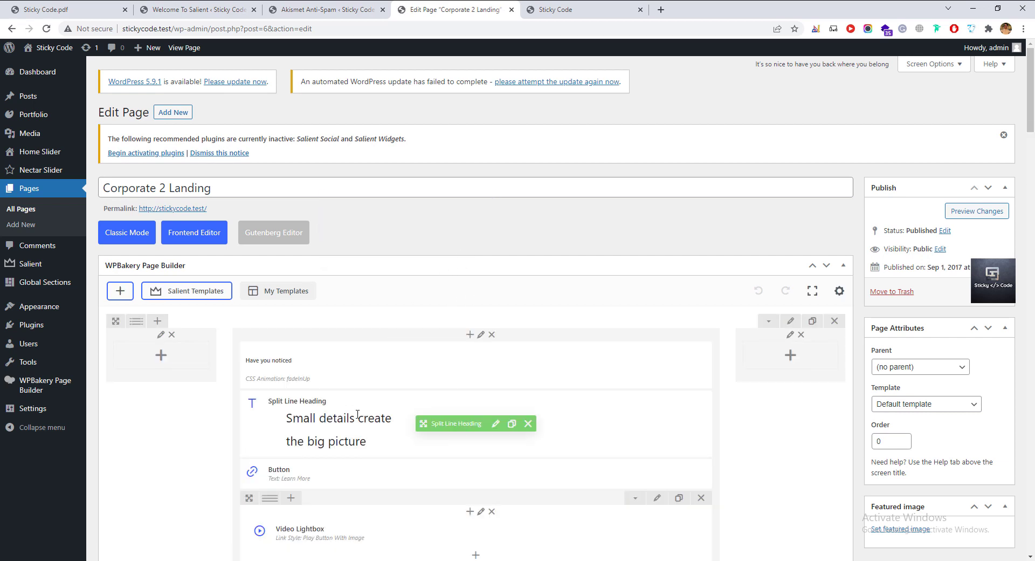
{"action": "scroll", "coordinate": [357, 414], "scroll_direction": "down", "scroll_amount": 15}
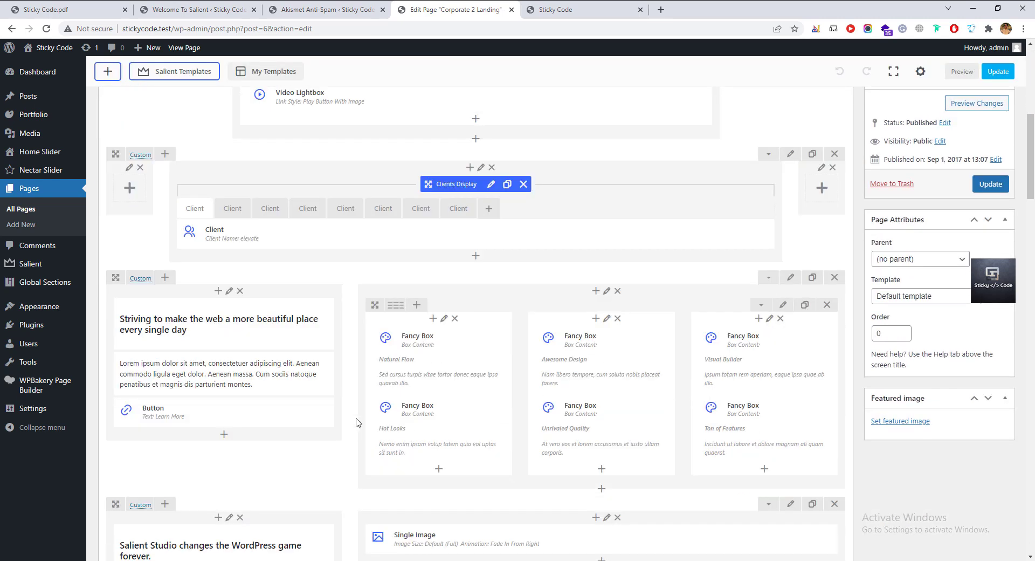
{"action": "scroll", "coordinate": [355, 422], "scroll_direction": "down", "scroll_amount": 2}
{"action": "scroll", "coordinate": [356, 422], "scroll_direction": "up", "scroll_amount": 15}
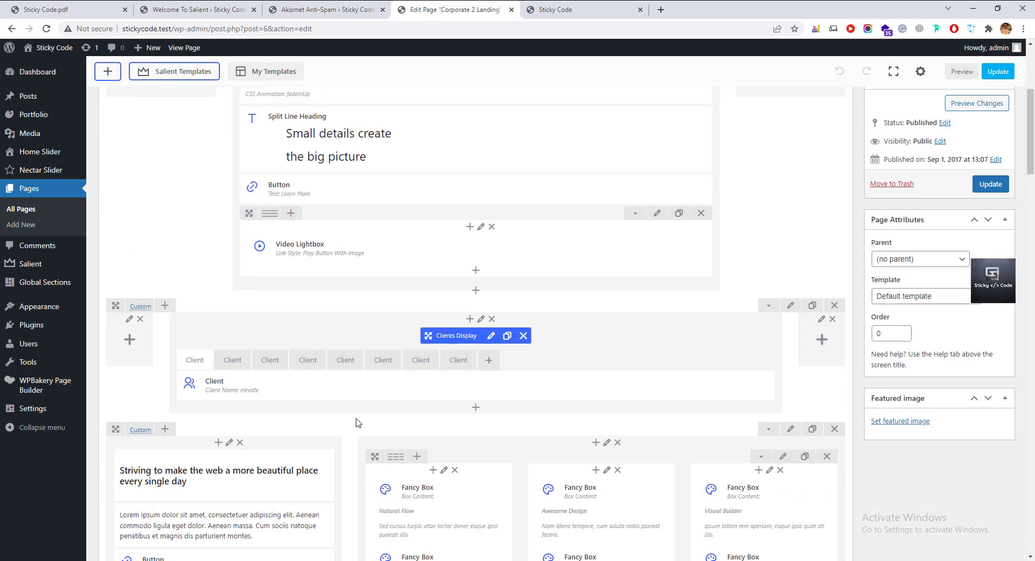
{"action": "scroll", "coordinate": [355, 422], "scroll_direction": "up", "scroll_amount": 2}
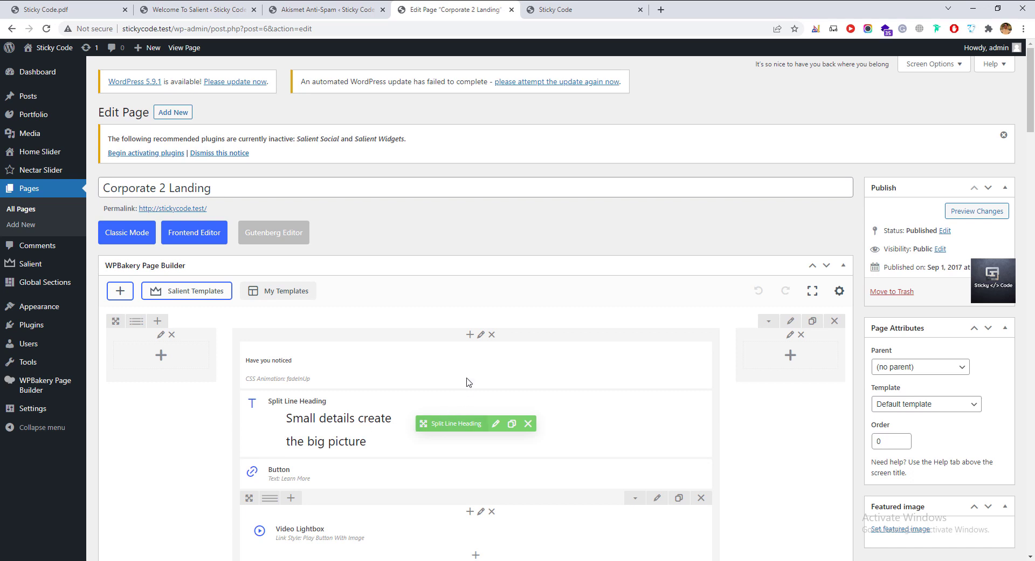
Replace the hero text block's 'Have you noticed' with 'Sticky Code' and save the block.
{"action": "left_click", "coordinate": [486, 363]}
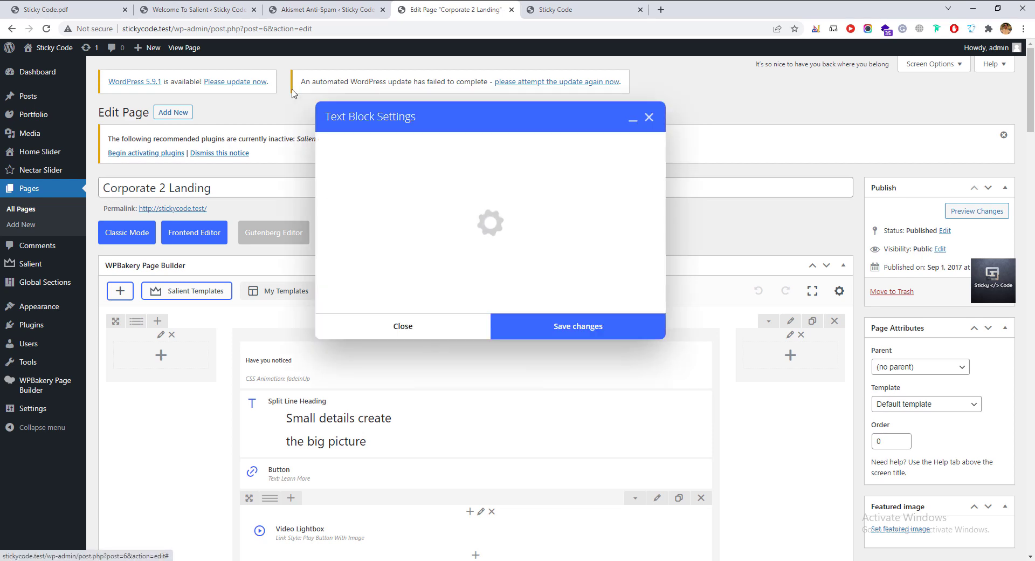
{"action": "middle_click", "coordinate": [343, 11]}
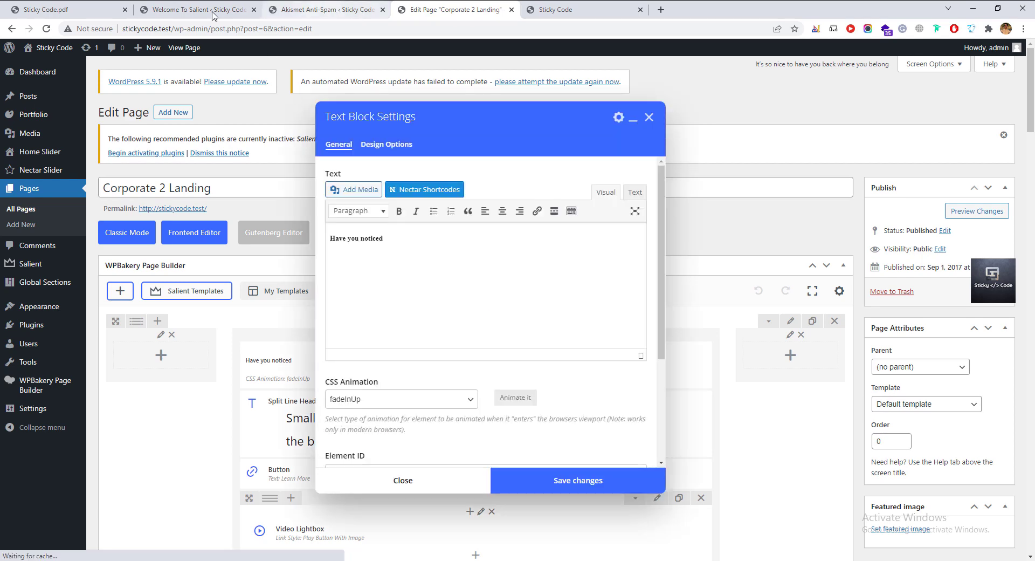
{"action": "middle_click", "coordinate": [183, 10]}
{"action": "left_click", "coordinate": [325, 11]}
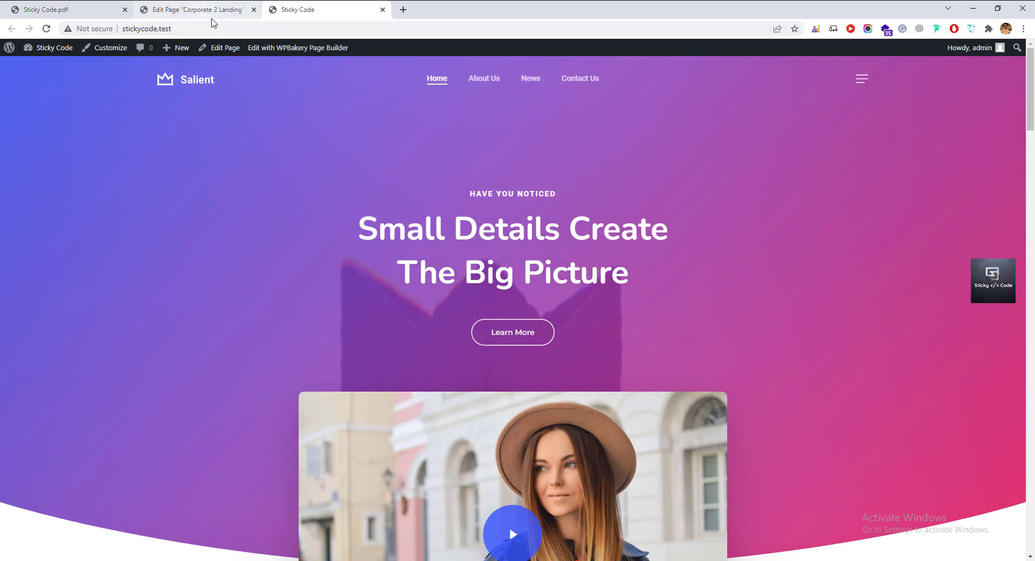
{"action": "left_click", "coordinate": [211, 18]}
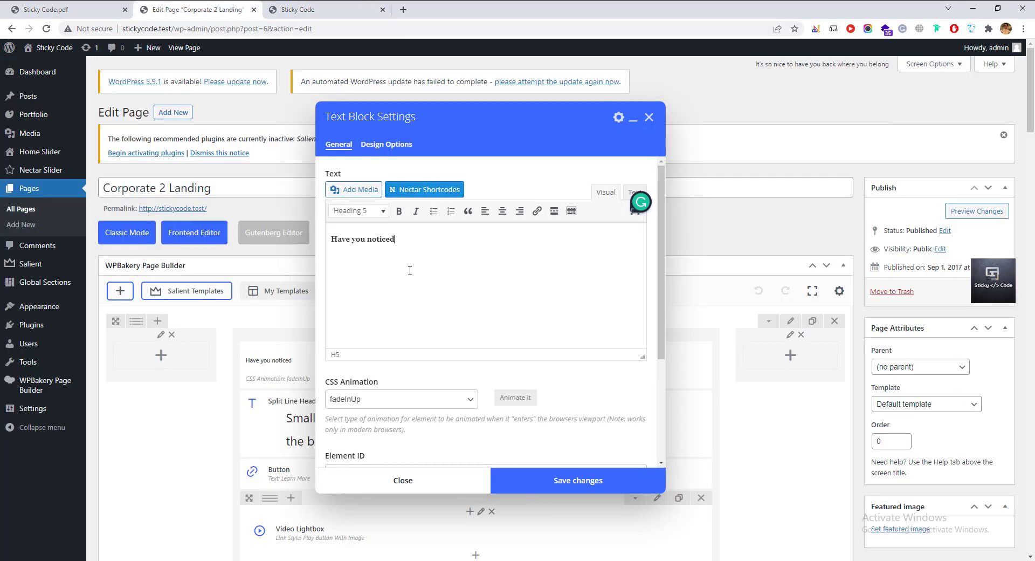
{"action": "key", "text": "ctrl+a"}
{"action": "type", "text": "S"}
{"action": "left_click", "coordinate": [652, 488]}
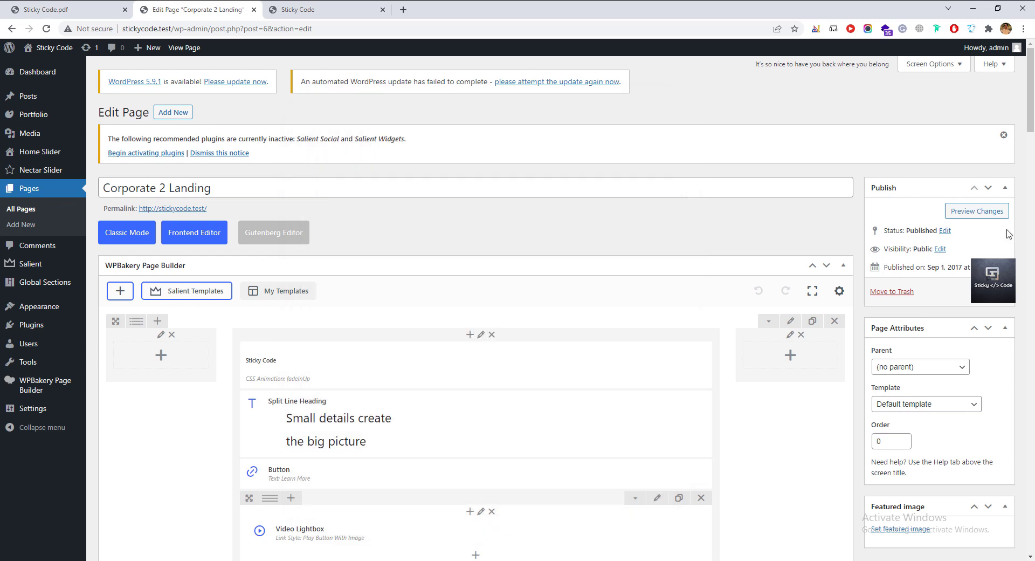
Update the page and reload the live site to check the new heading.
{"action": "left_click", "coordinate": [982, 303]}
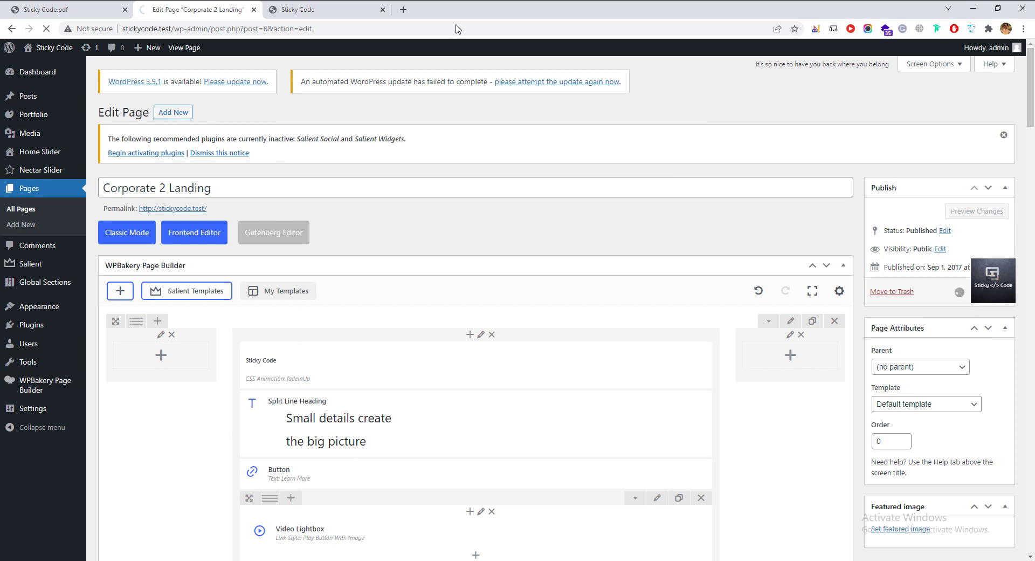
{"action": "left_click", "coordinate": [340, 13]}
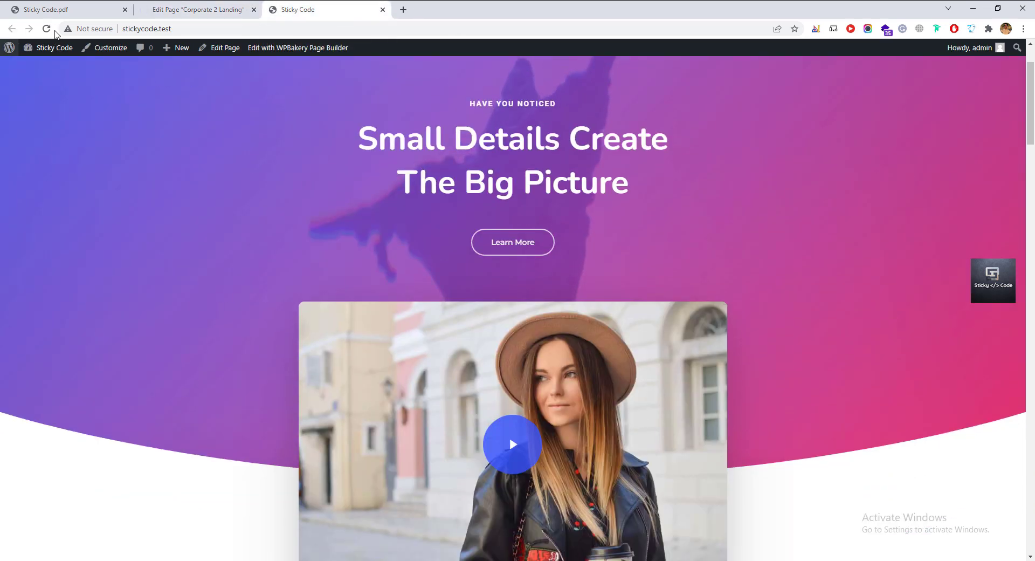
{"action": "key", "text": "F5"}
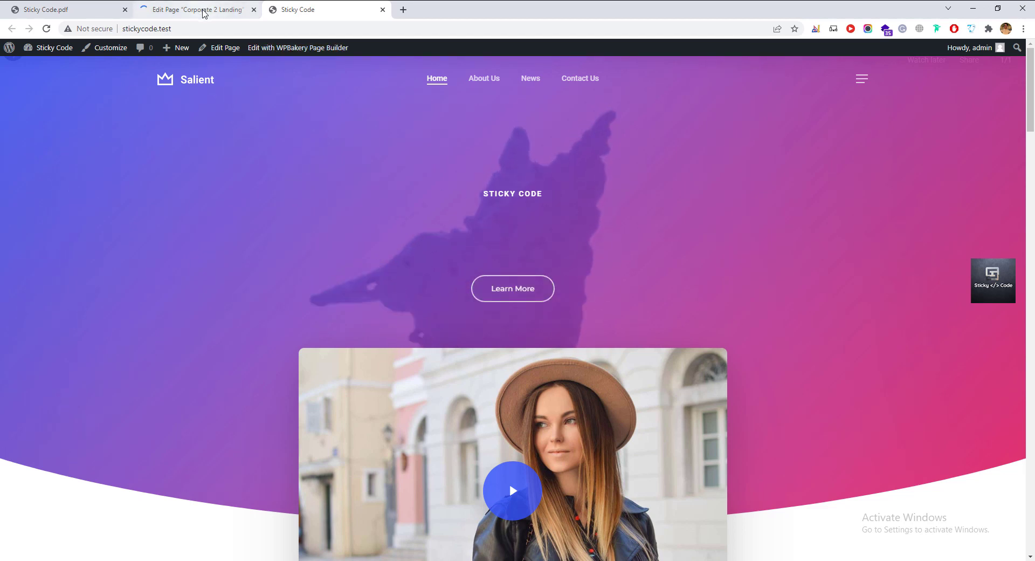
{"action": "left_click", "coordinate": [204, 14]}
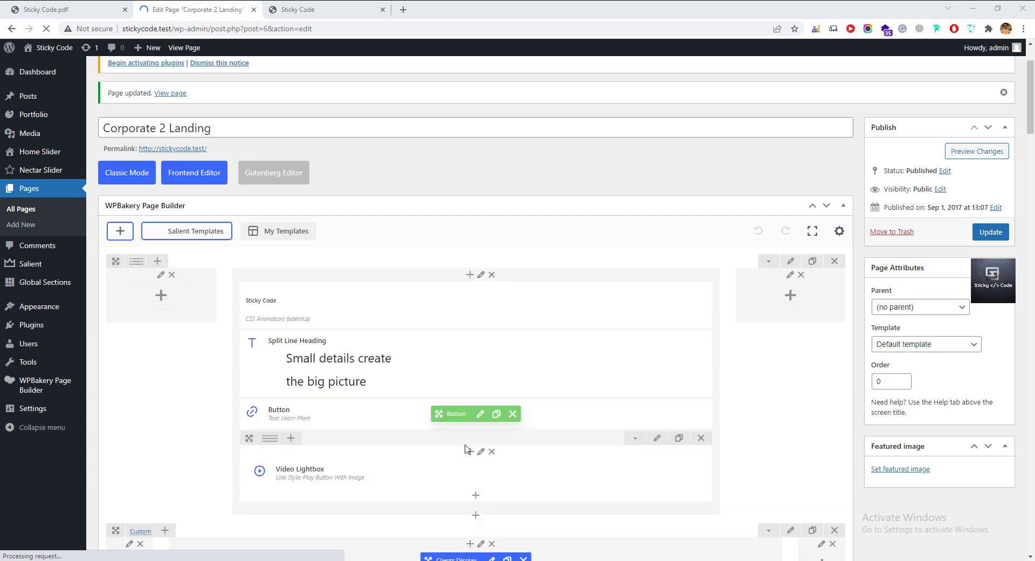
Change the hero button's text from Learn More to Get Started.
{"action": "left_click", "coordinate": [498, 413]}
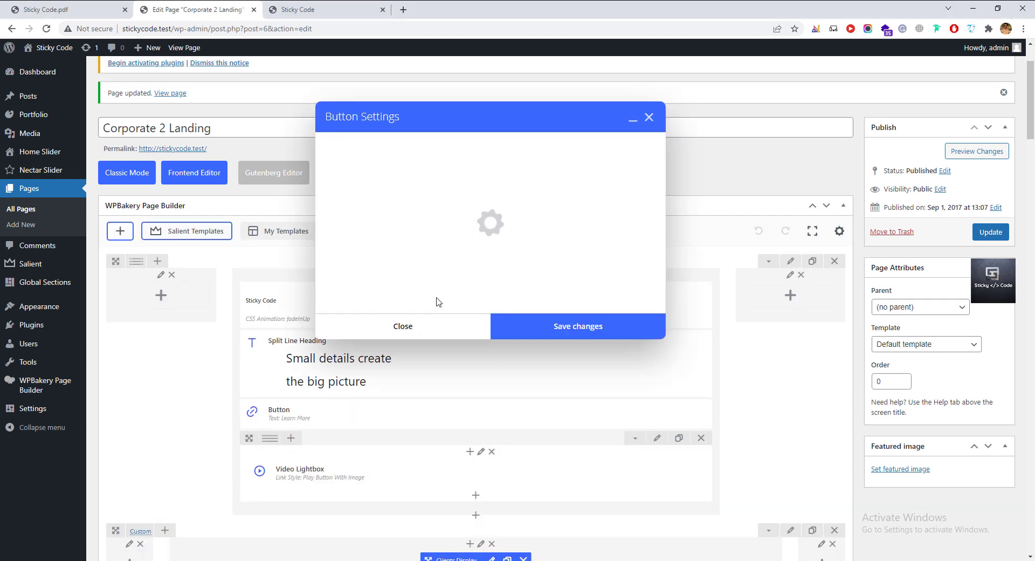
{"action": "scroll", "coordinate": [395, 307], "scroll_direction": "down", "scroll_amount": 3}
{"action": "scroll", "coordinate": [405, 283], "scroll_direction": "up", "scroll_amount": 3}
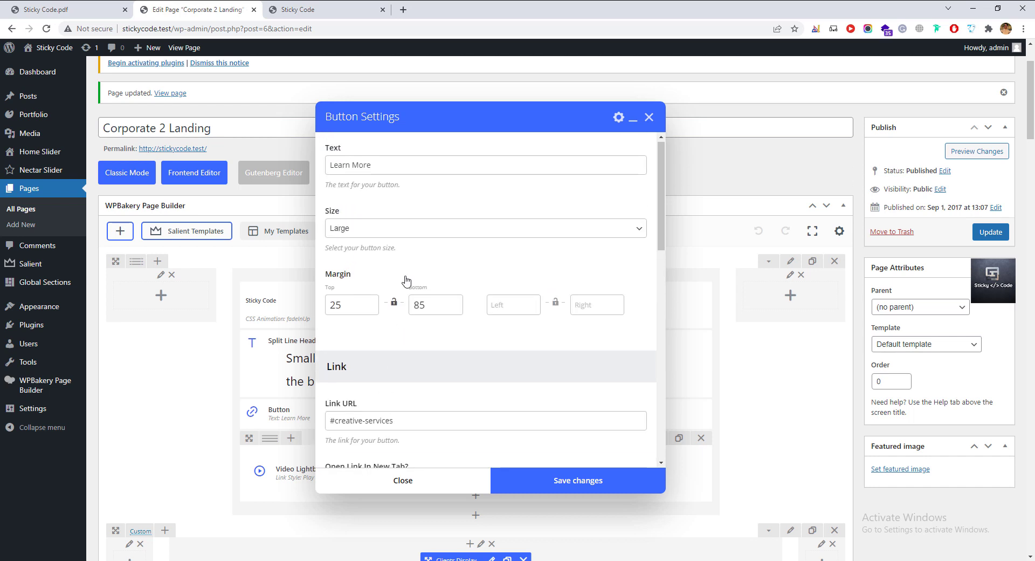
{"action": "key", "text": "ctrl+a"}
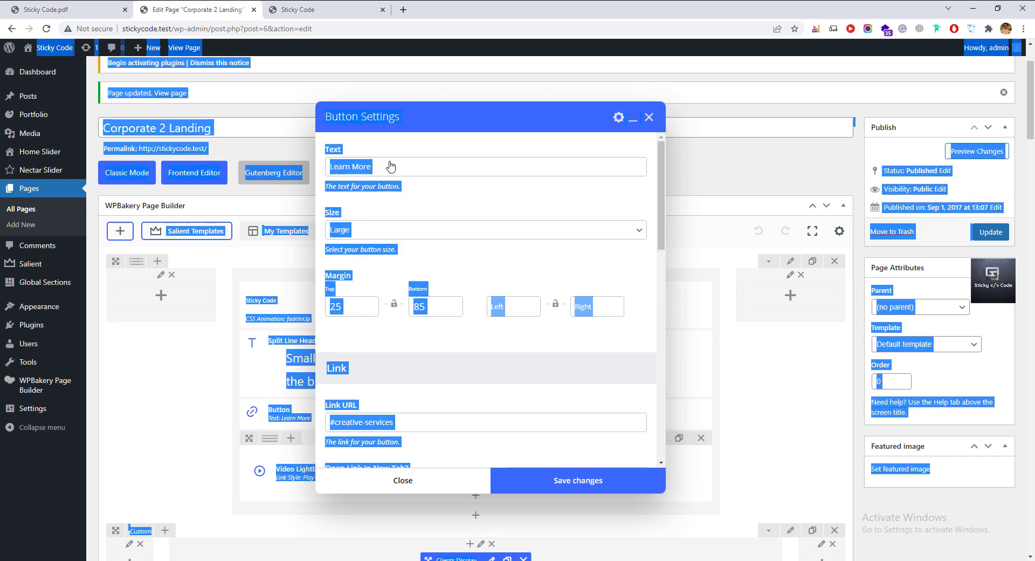
{"action": "left_click", "coordinate": [402, 168]}
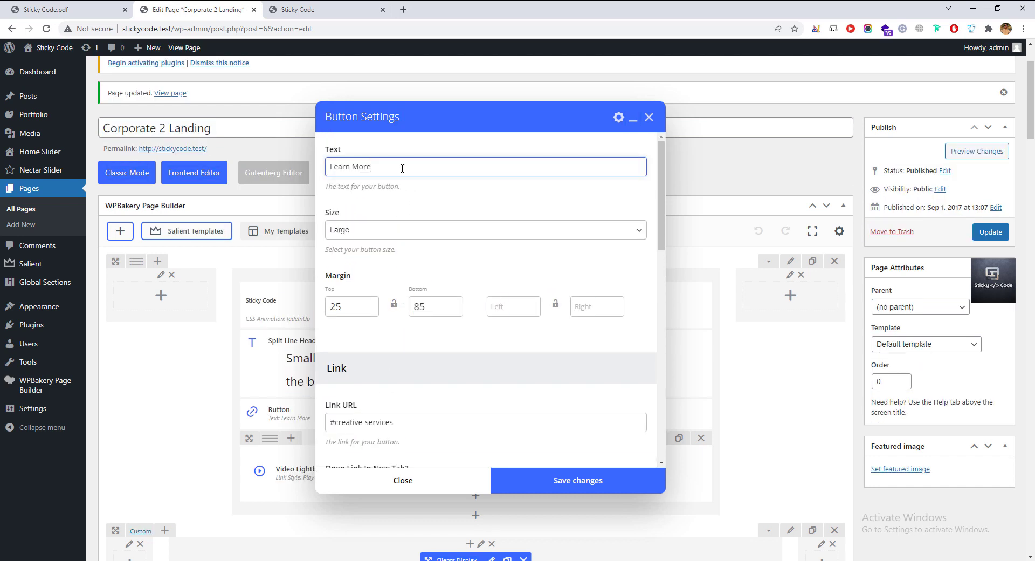
{"action": "key", "text": "ctrl+a"}
{"action": "type", "text": "Get"}
{"action": "scroll", "coordinate": [427, 341], "scroll_direction": "down", "scroll_amount": 8}
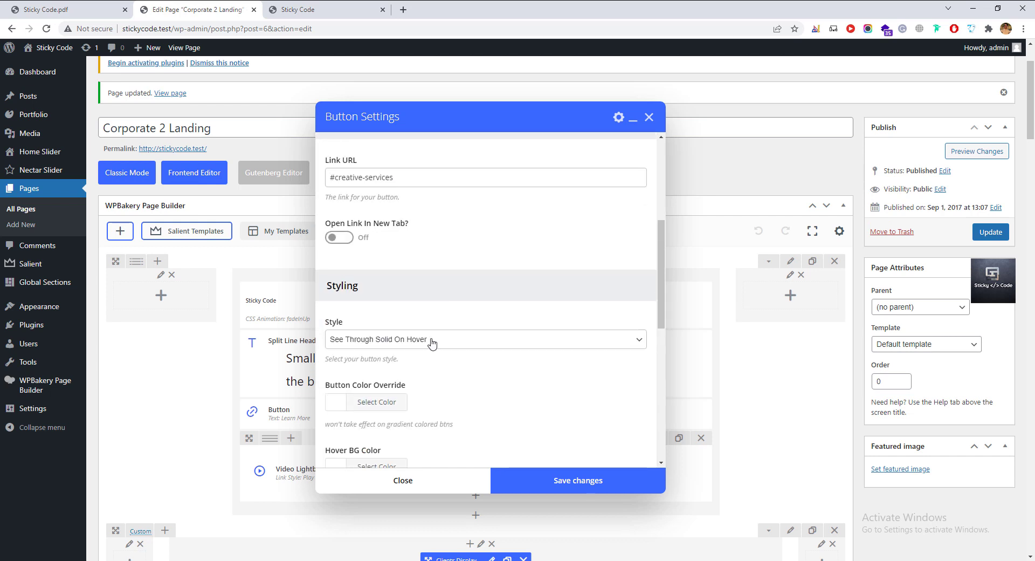
{"action": "scroll", "coordinate": [377, 372], "scroll_direction": "down", "scroll_amount": 5}
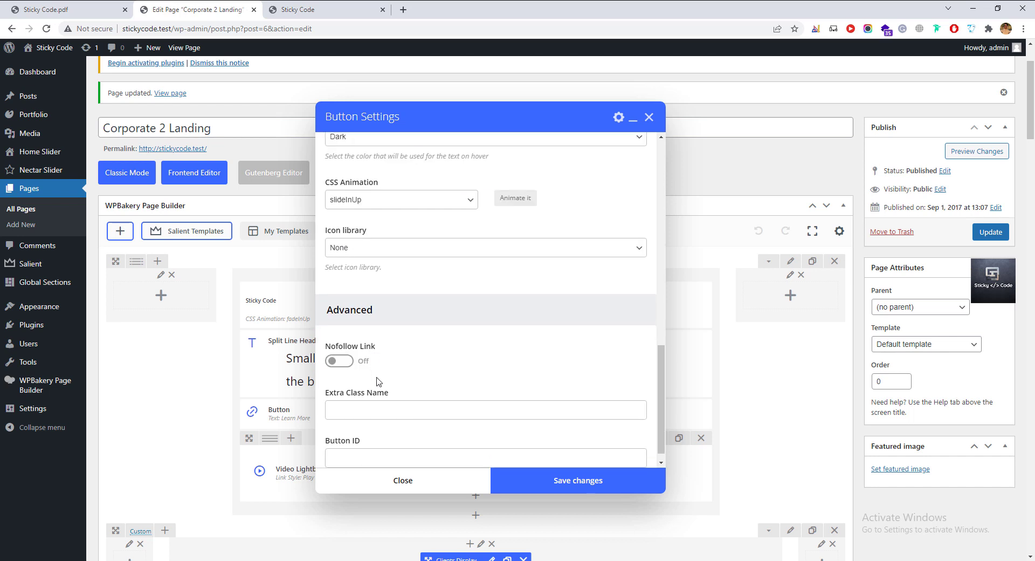
{"action": "scroll", "coordinate": [383, 398], "scroll_direction": "up", "scroll_amount": 8}
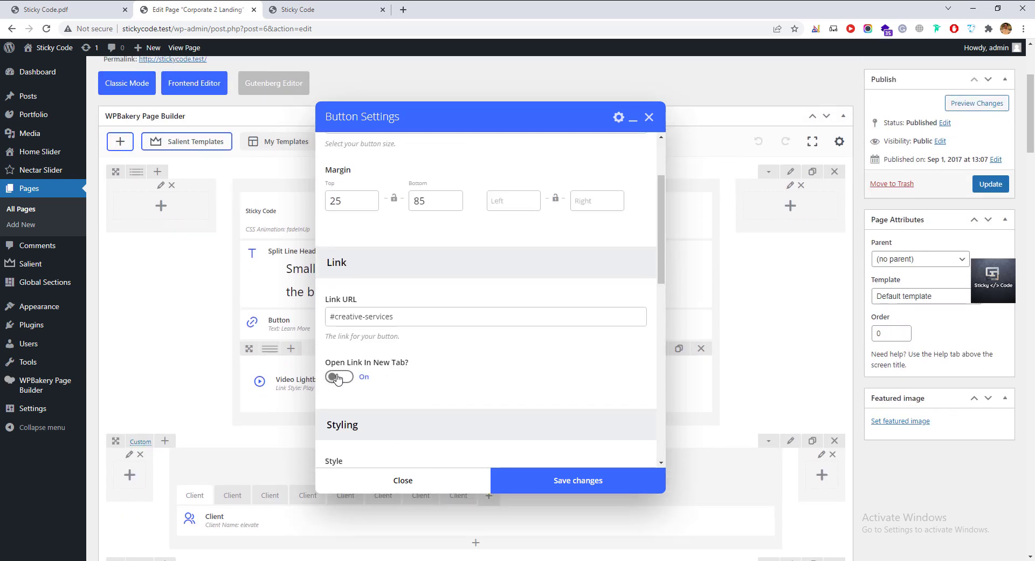
Leave the new-tab link option unchanged, save the button and update the page.
{"action": "left_click", "coordinate": [337, 378]}
{"action": "left_click", "coordinate": [340, 378]}
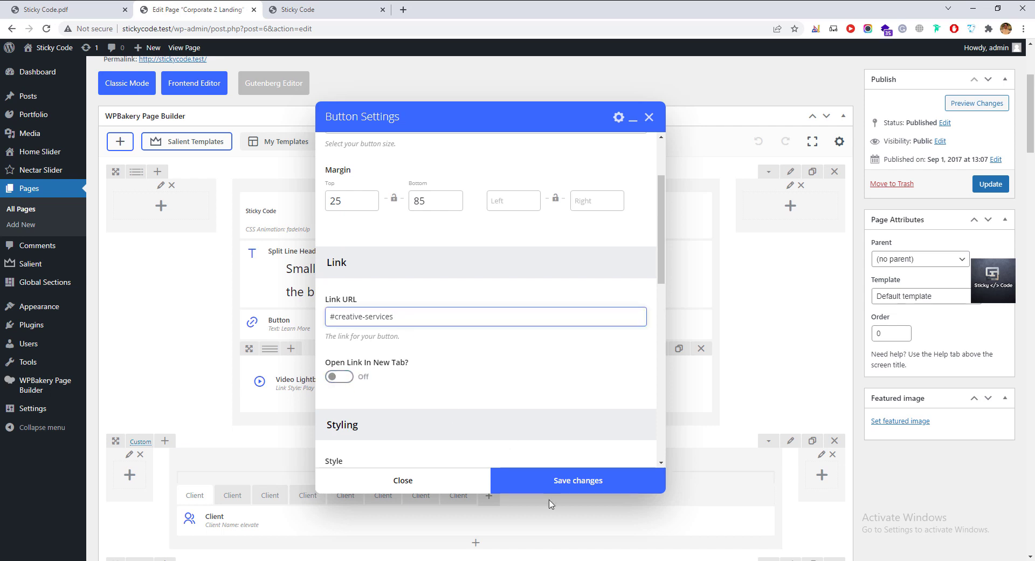
{"action": "left_click", "coordinate": [544, 482]}
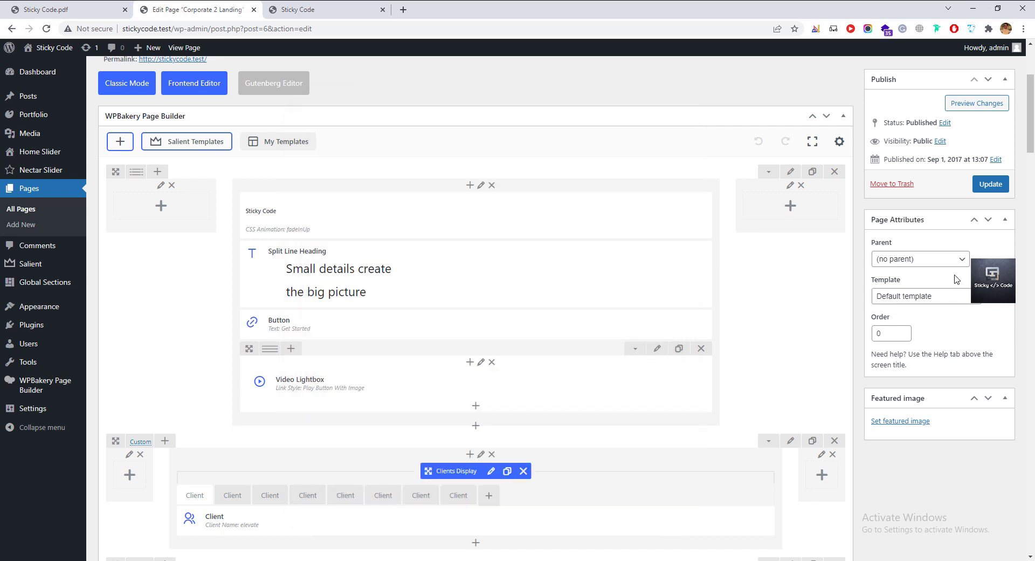
{"action": "left_click", "coordinate": [991, 184]}
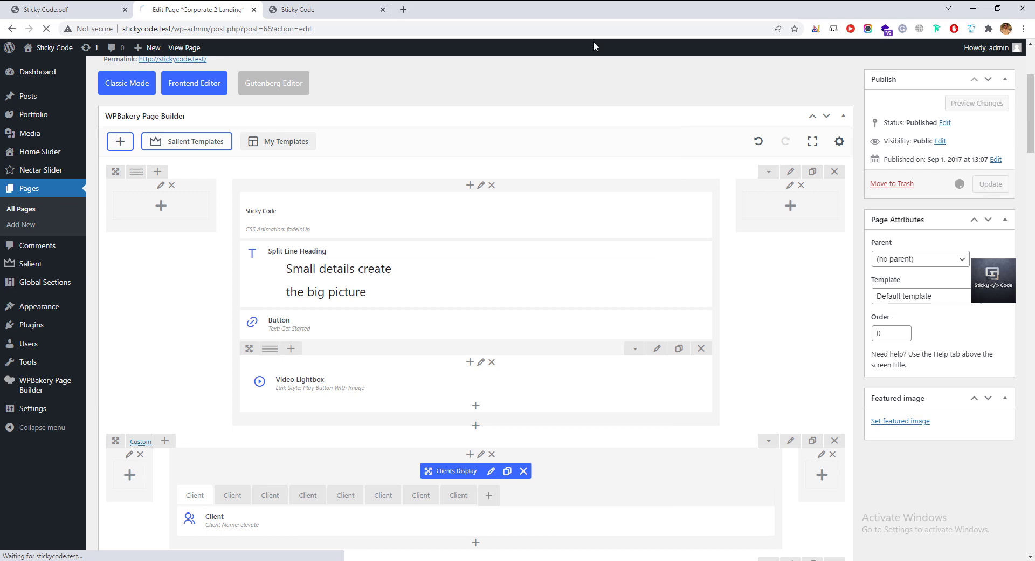
{"action": "left_click", "coordinate": [328, 11]}
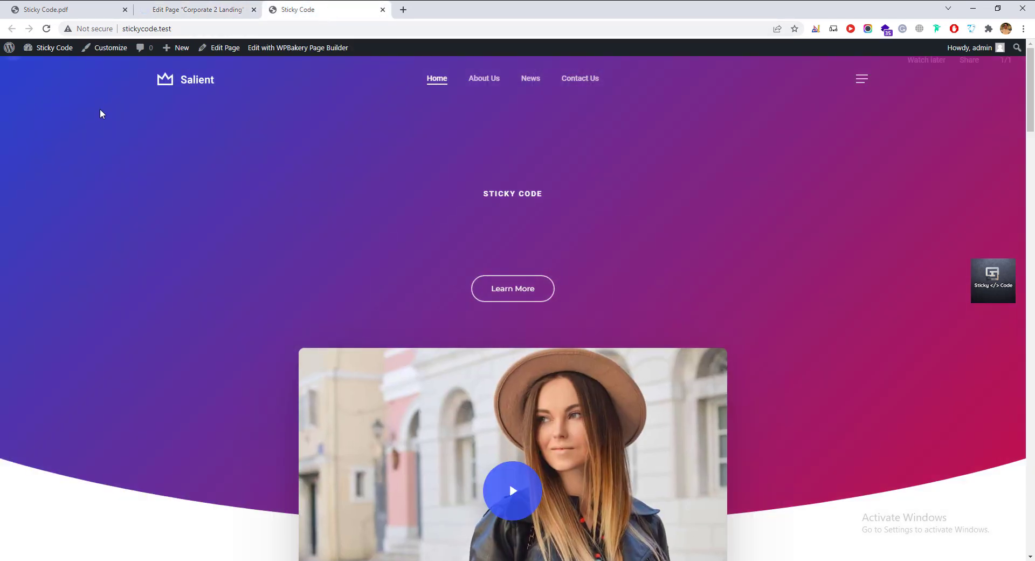
Reload the live homepage to confirm the Get Started button, then return to the page editor.
{"action": "left_click", "coordinate": [46, 28]}
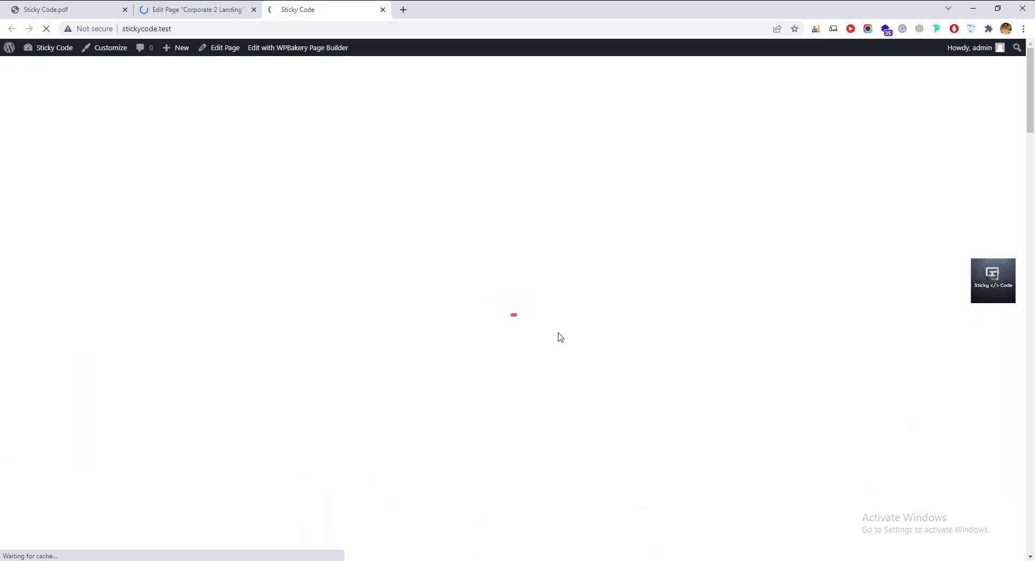
{"action": "scroll", "coordinate": [474, 397], "scroll_direction": "down", "scroll_amount": 4}
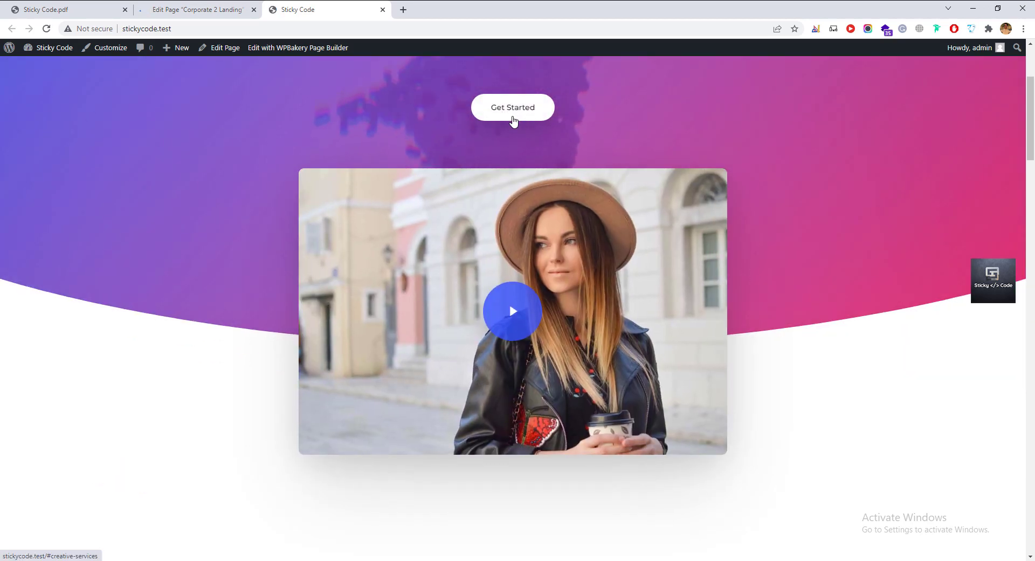
{"action": "scroll", "coordinate": [497, 170], "scroll_direction": "down", "scroll_amount": 2}
{"action": "scroll", "coordinate": [507, 227], "scroll_direction": "up", "scroll_amount": 2}
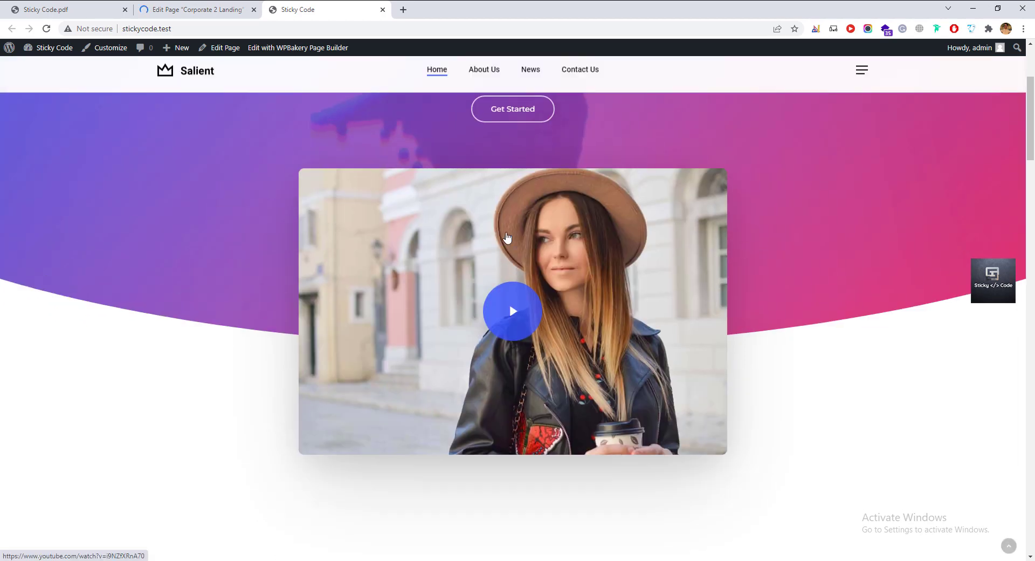
{"action": "scroll", "coordinate": [506, 242], "scroll_direction": "down", "scroll_amount": 6}
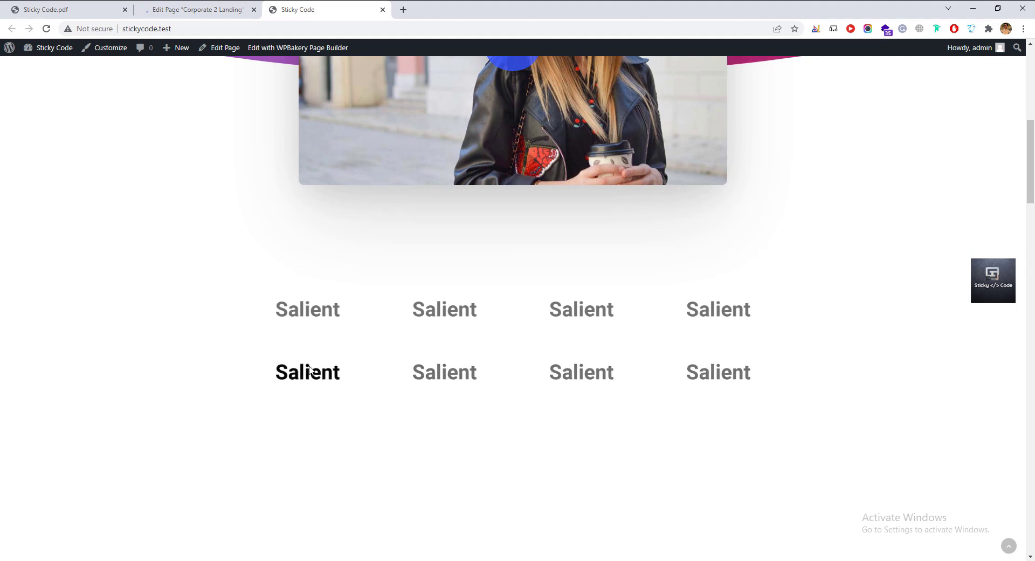
{"action": "scroll", "coordinate": [311, 369], "scroll_direction": "down", "scroll_amount": 3}
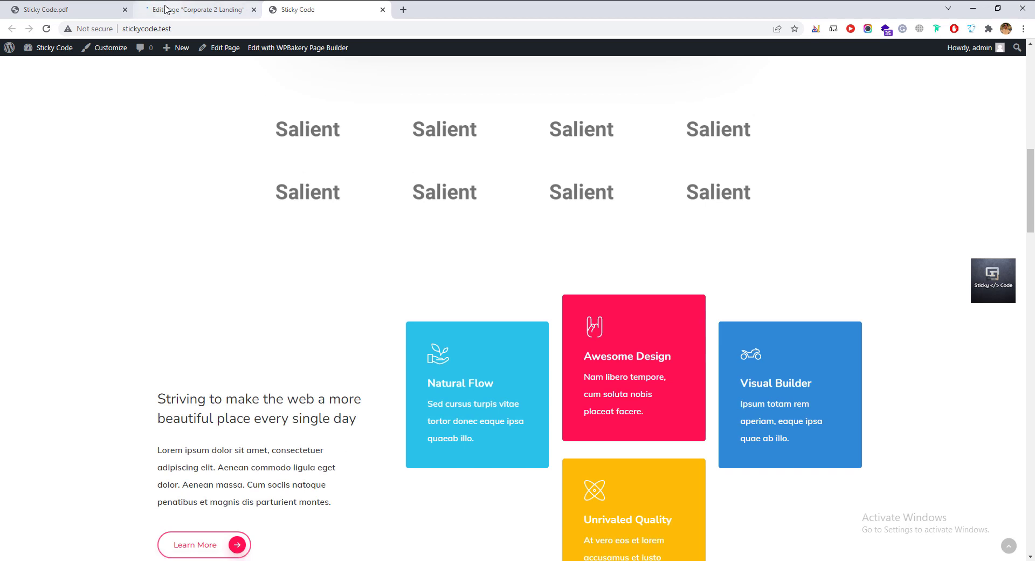
{"action": "left_click", "coordinate": [167, 10]}
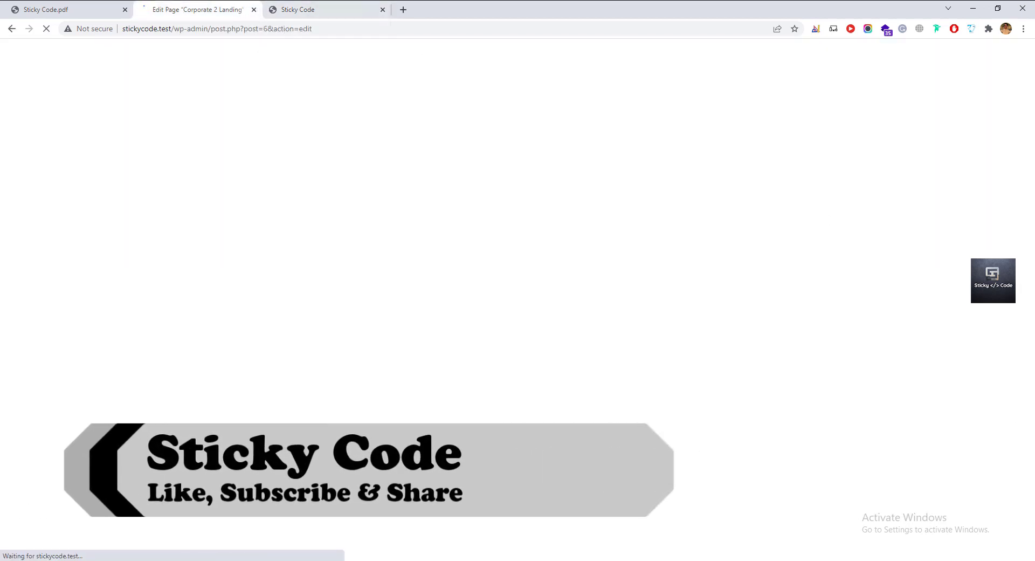
{"action": "scroll", "coordinate": [229, 400], "scroll_direction": "down", "scroll_amount": 7}
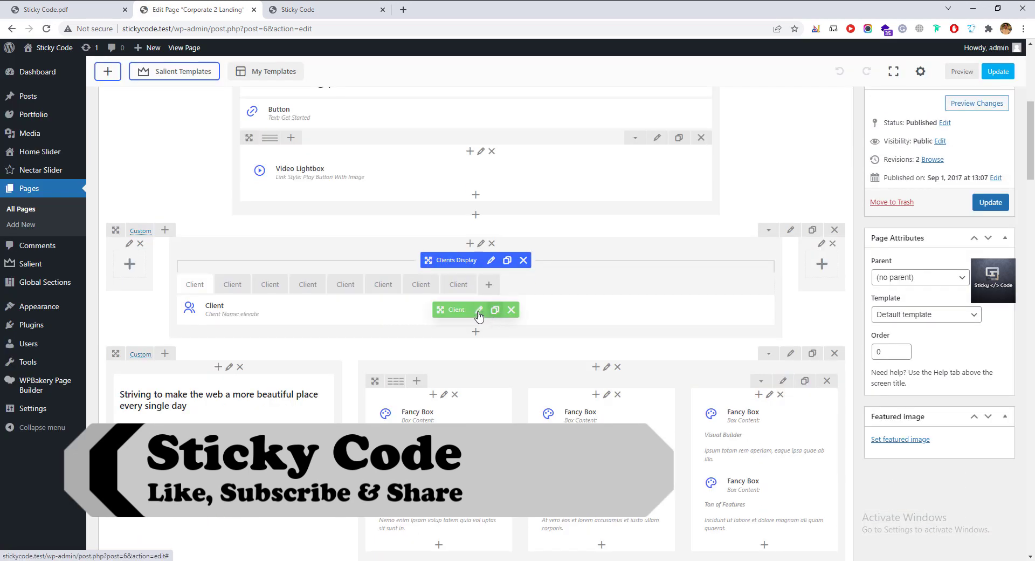
{"action": "left_click", "coordinate": [478, 310]}
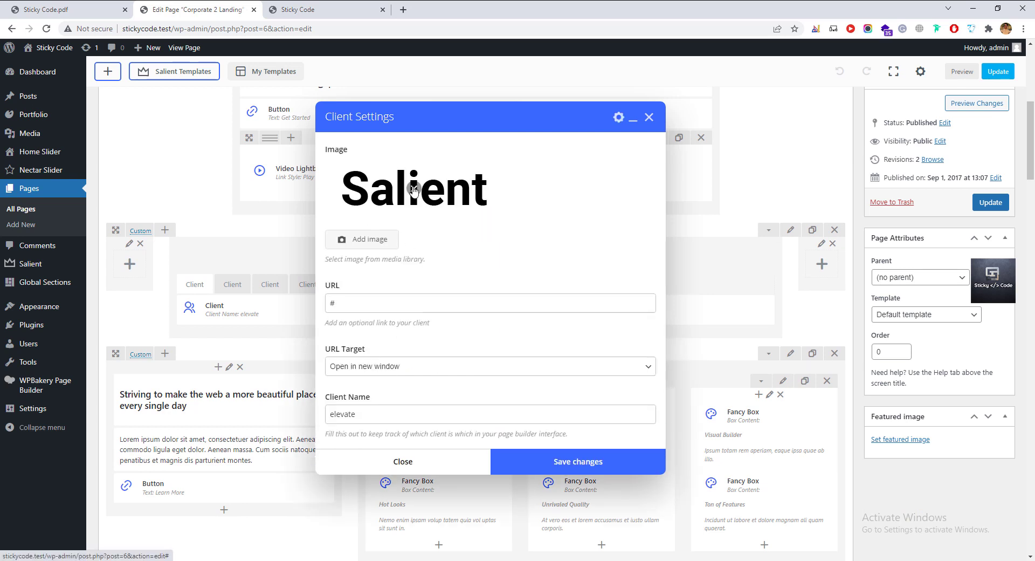
{"action": "left_click", "coordinate": [414, 188]}
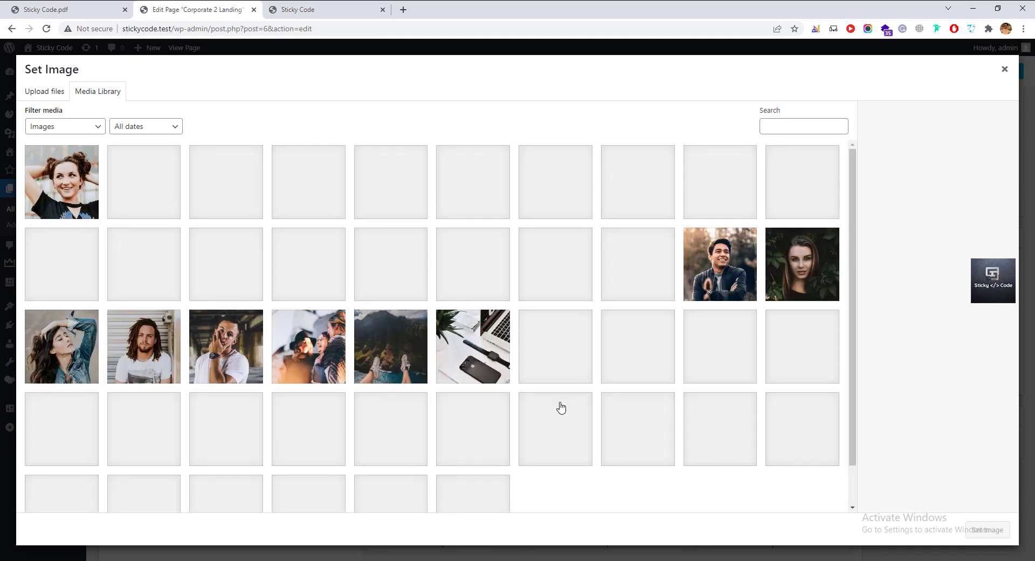
{"action": "left_click", "coordinate": [810, 458]}
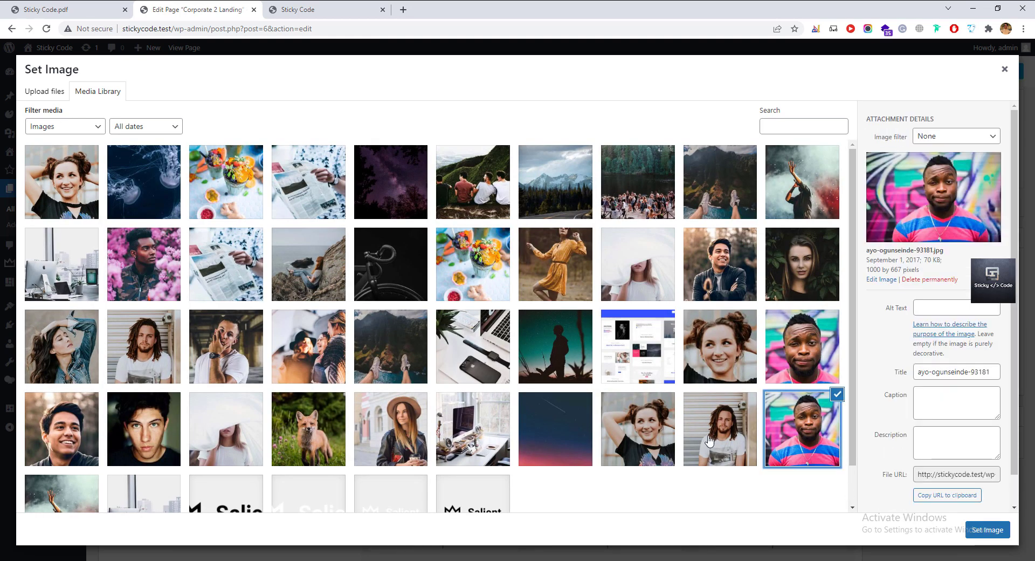
{"action": "left_click", "coordinate": [1004, 69]}
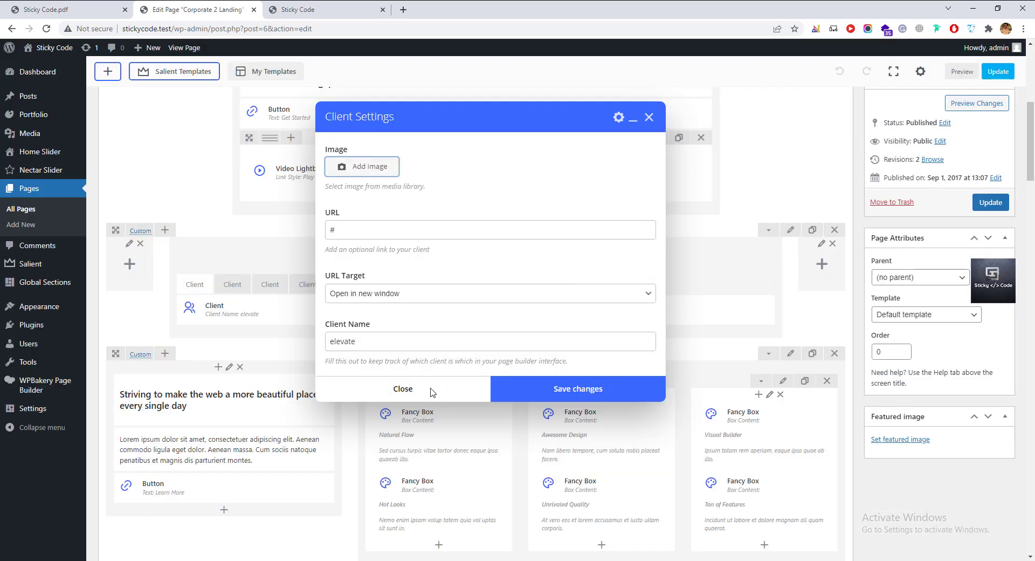
{"action": "left_click", "coordinate": [403, 389]}
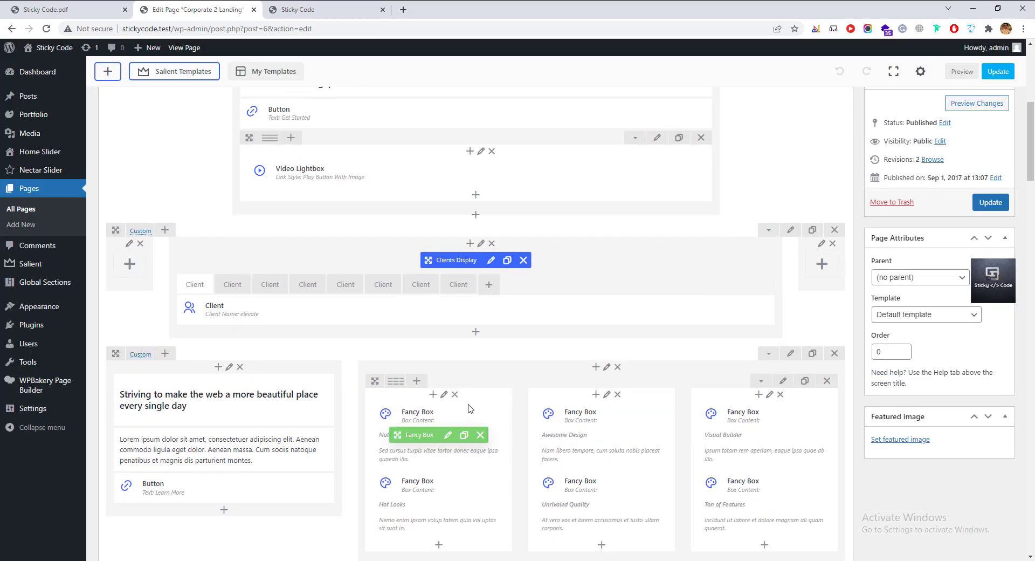
{"action": "scroll", "coordinate": [471, 408], "scroll_direction": "down", "scroll_amount": 2}
{"action": "left_click", "coordinate": [322, 12]}
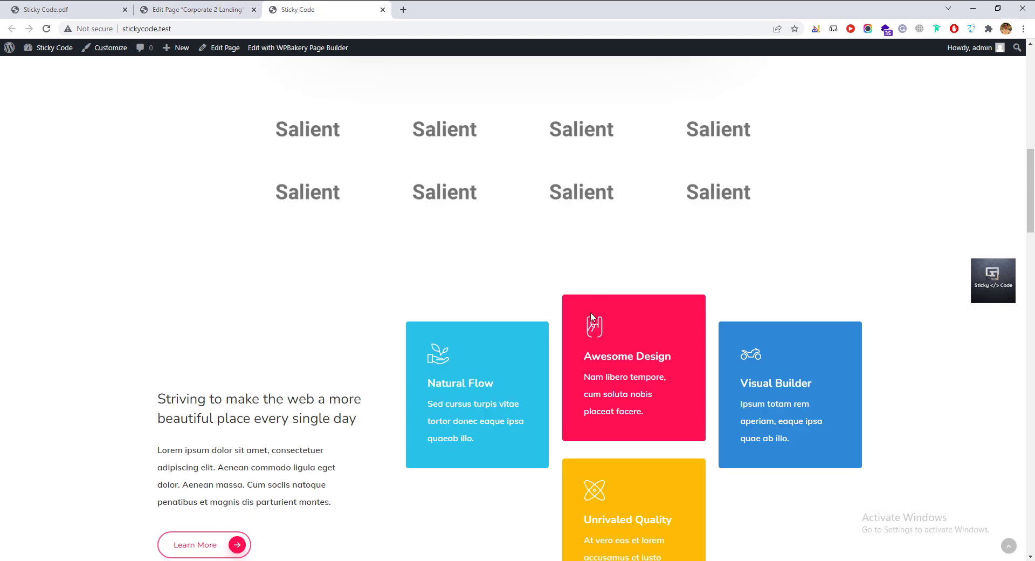
{"action": "scroll", "coordinate": [859, 469], "scroll_direction": "down", "scroll_amount": 3}
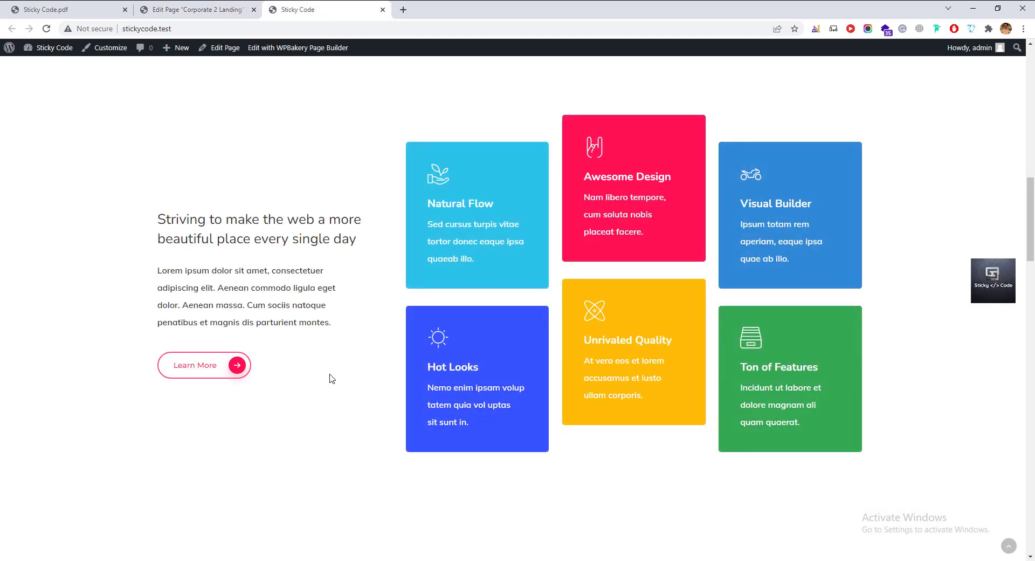
{"action": "left_click", "coordinate": [250, 15]}
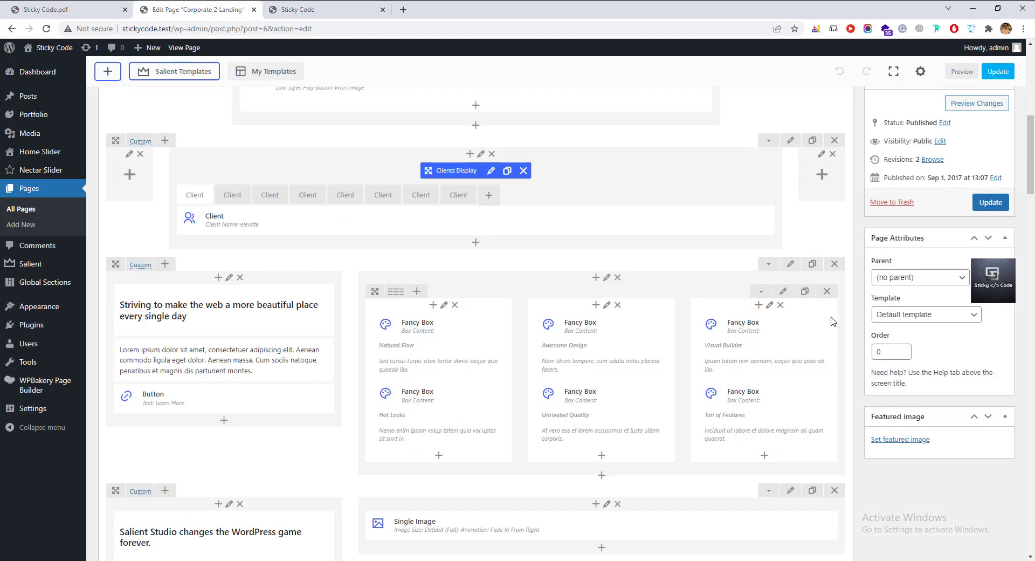
{"action": "scroll", "coordinate": [199, 342], "scroll_direction": "down", "scroll_amount": 5}
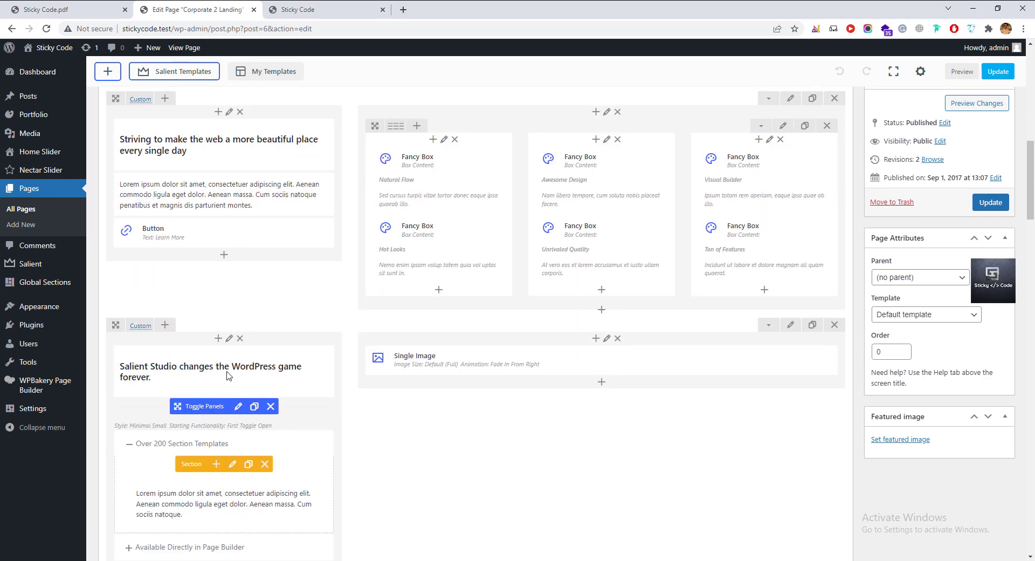
{"action": "scroll", "coordinate": [451, 287], "scroll_direction": "down", "scroll_amount": 6}
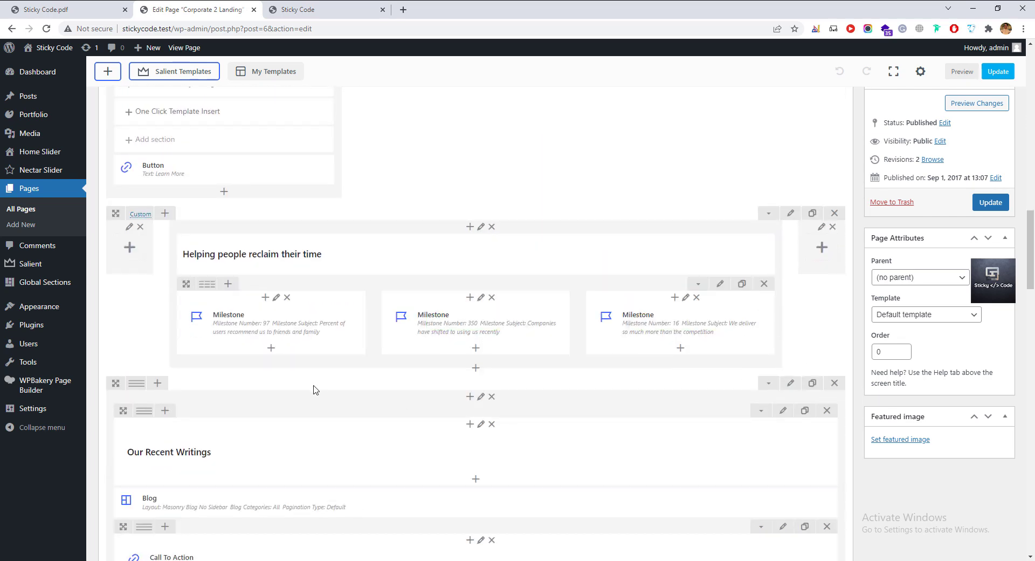
{"action": "scroll", "coordinate": [316, 390], "scroll_direction": "down", "scroll_amount": 2}
{"action": "scroll", "coordinate": [325, 390], "scroll_direction": "up", "scroll_amount": 1}
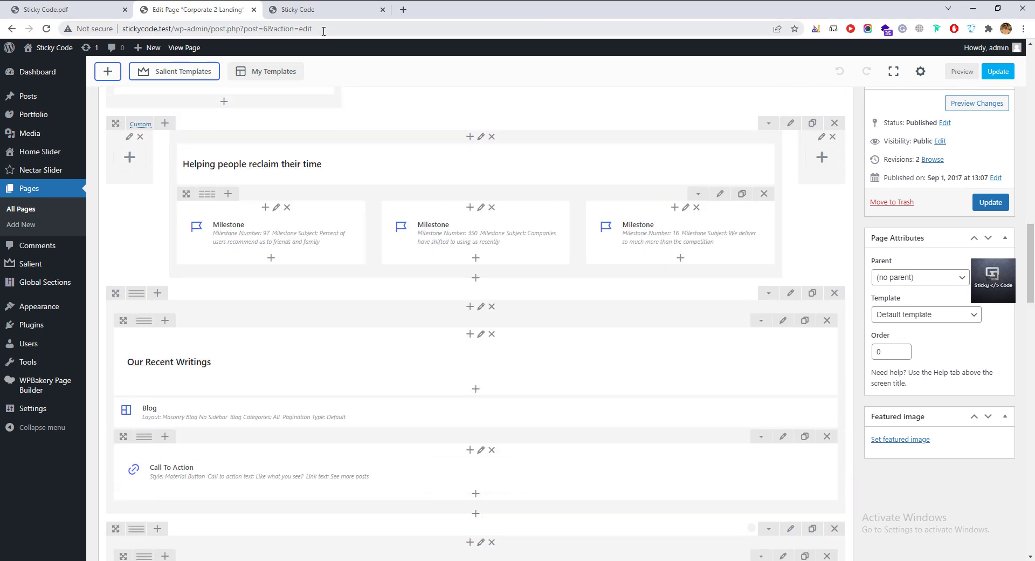
{"action": "scroll", "coordinate": [402, 332], "scroll_direction": "up", "scroll_amount": 5}
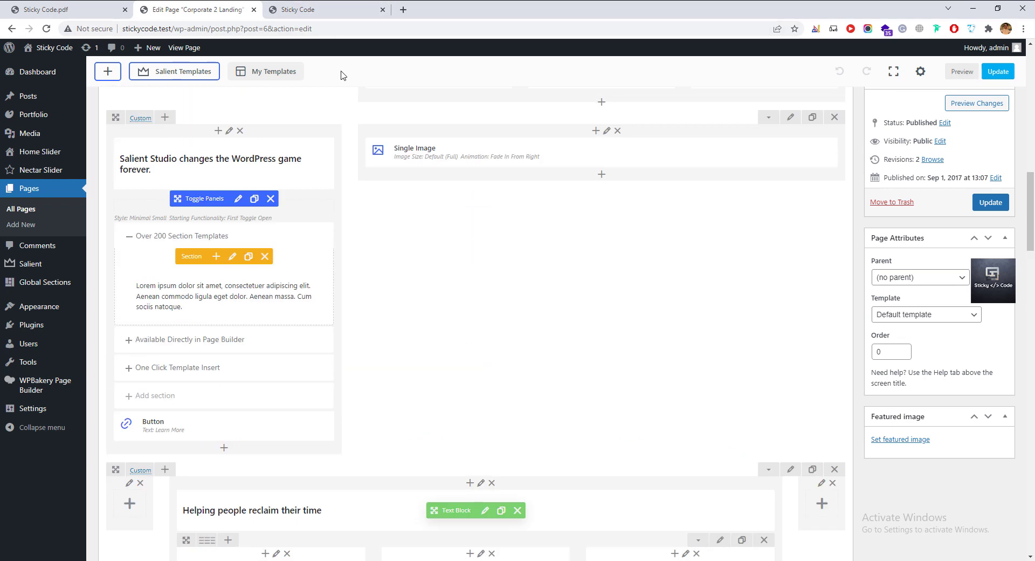
{"action": "left_click", "coordinate": [318, 10]}
{"action": "scroll", "coordinate": [506, 451], "scroll_direction": "up", "scroll_amount": 7}
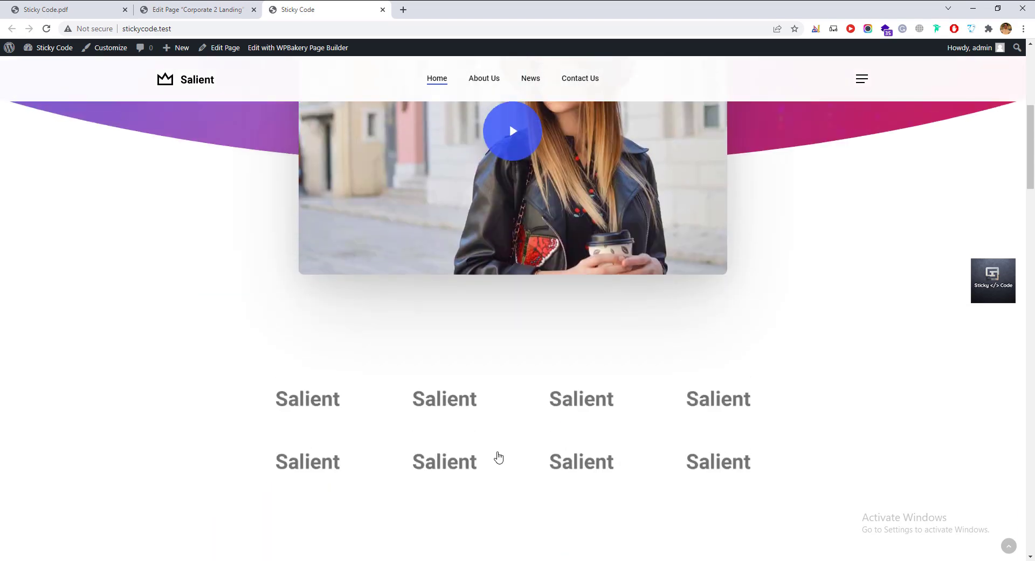
{"action": "scroll", "coordinate": [475, 413], "scroll_direction": "up", "scroll_amount": 3}
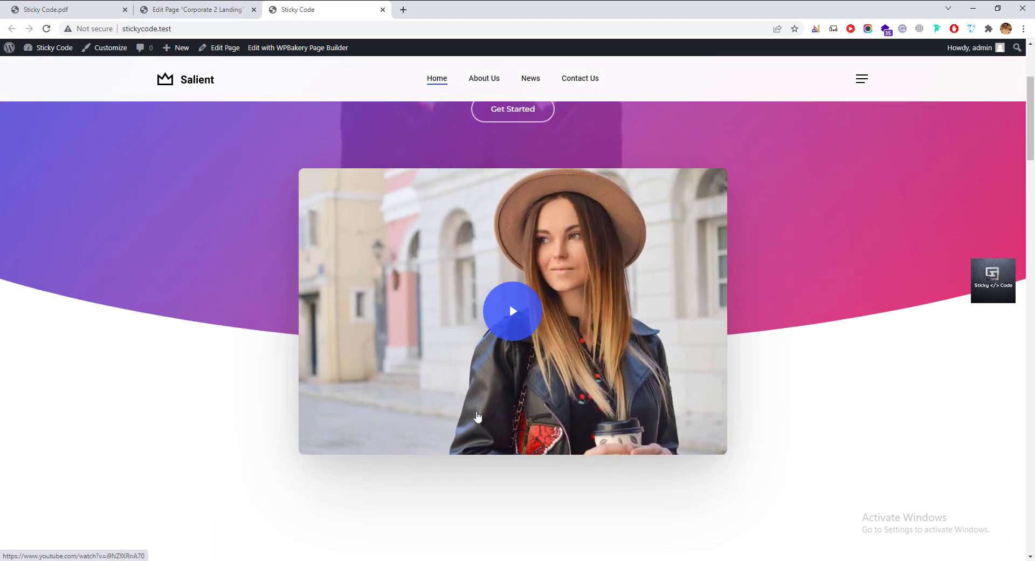
{"action": "scroll", "coordinate": [372, 408], "scroll_direction": "down", "scroll_amount": 10}
{"action": "scroll", "coordinate": [372, 408], "scroll_direction": "down", "scroll_amount": 3}
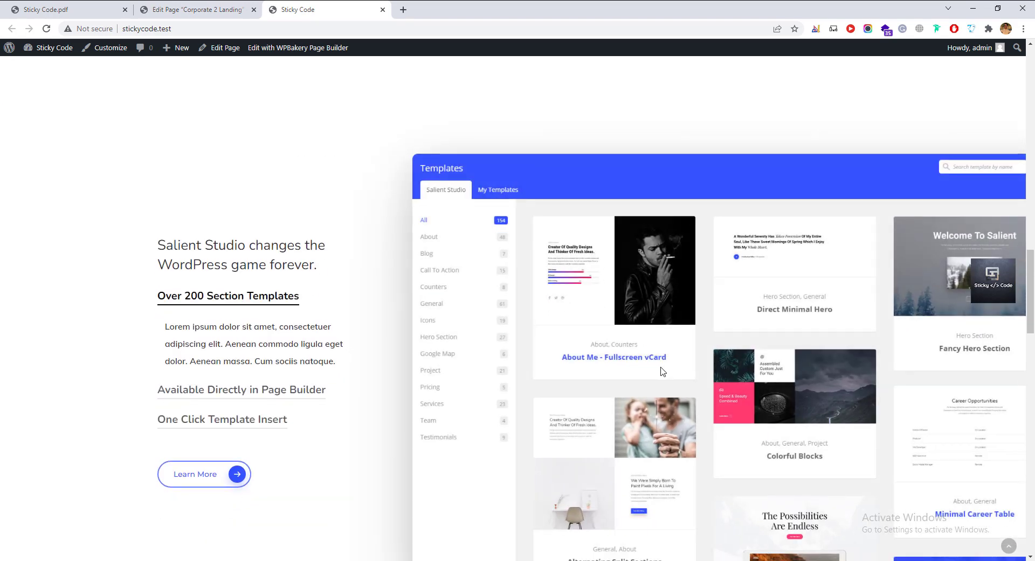
{"action": "scroll", "coordinate": [663, 372], "scroll_direction": "down", "scroll_amount": 2}
{"action": "left_click", "coordinate": [216, 9]}
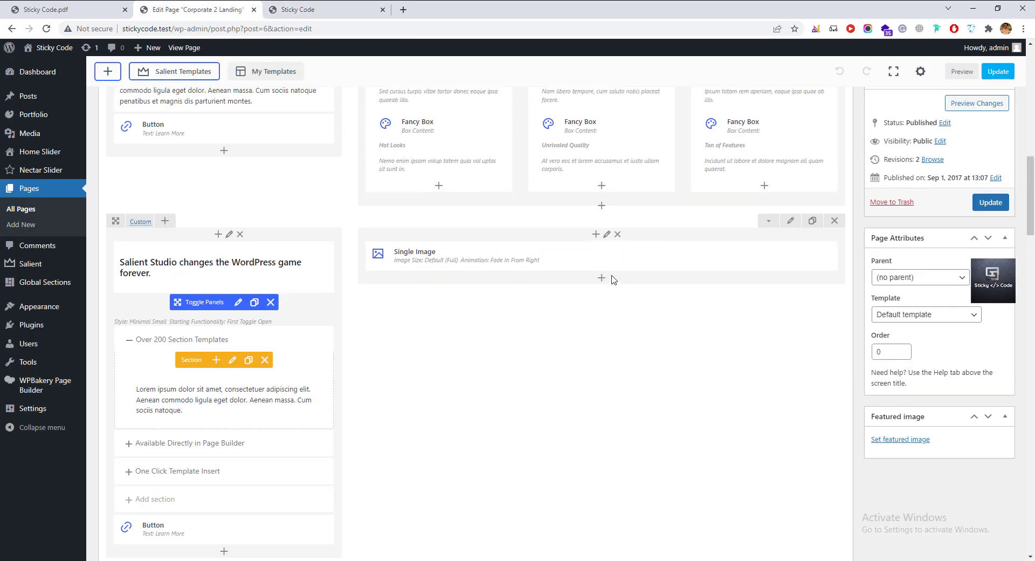
Swap the Single Image picture for the desk-with-computer photo from the media library.
{"action": "left_click", "coordinate": [623, 261]}
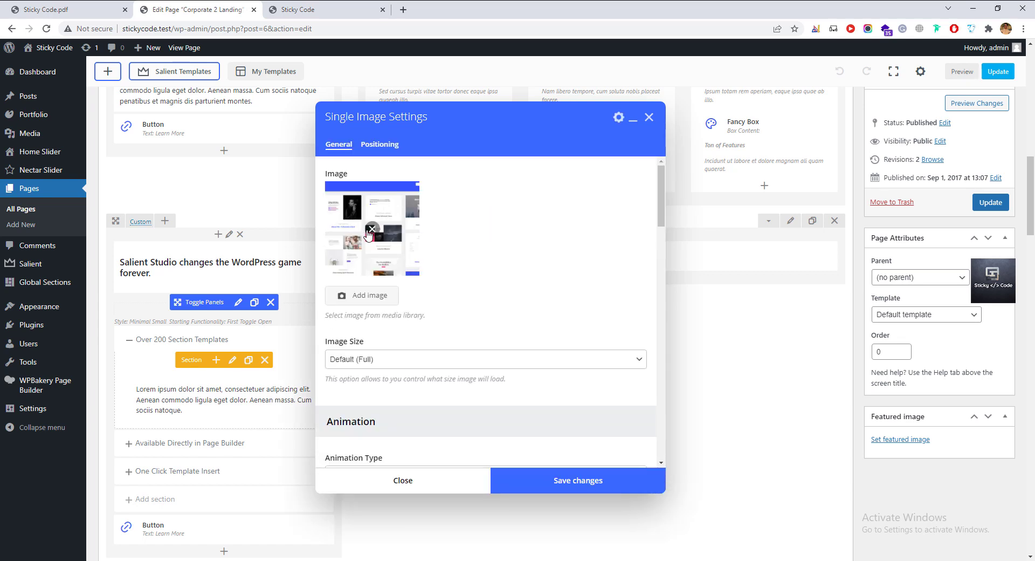
{"action": "left_click", "coordinate": [371, 228]}
{"action": "left_click", "coordinate": [364, 197]}
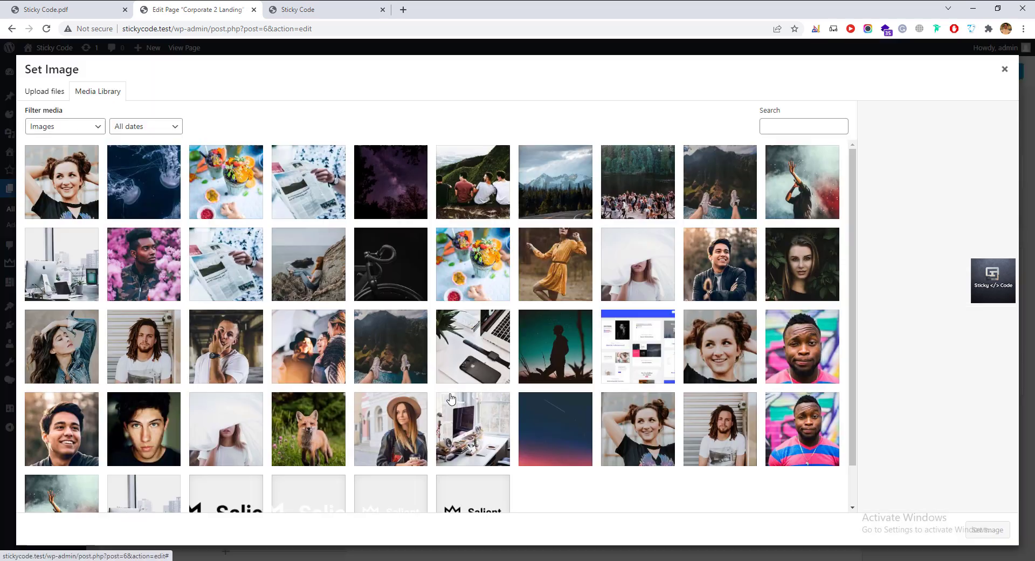
{"action": "left_click", "coordinate": [212, 281]}
{"action": "scroll", "coordinate": [212, 281], "scroll_direction": "down", "scroll_amount": 1}
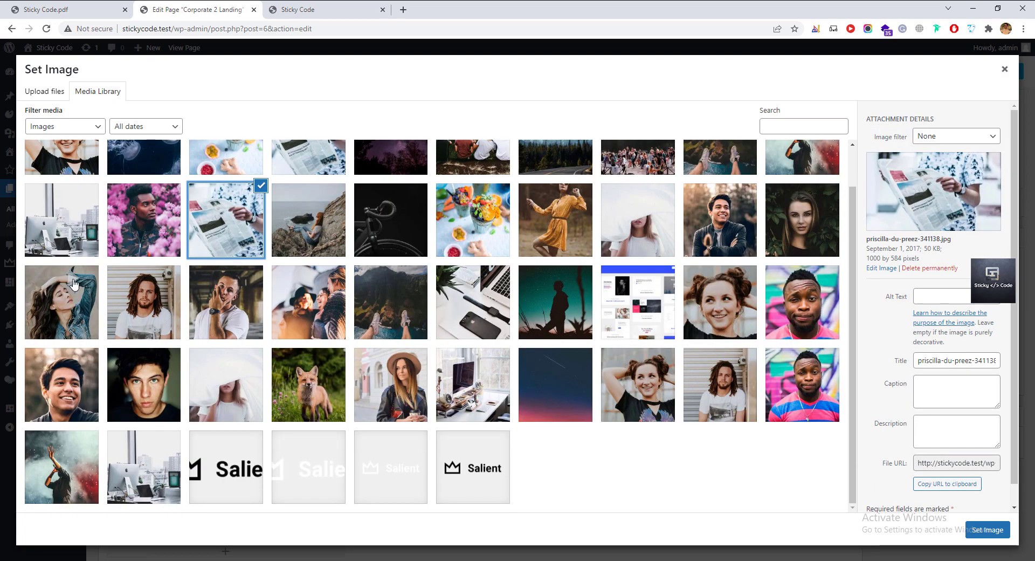
{"action": "left_click", "coordinate": [81, 268]}
{"action": "left_click", "coordinate": [75, 242]}
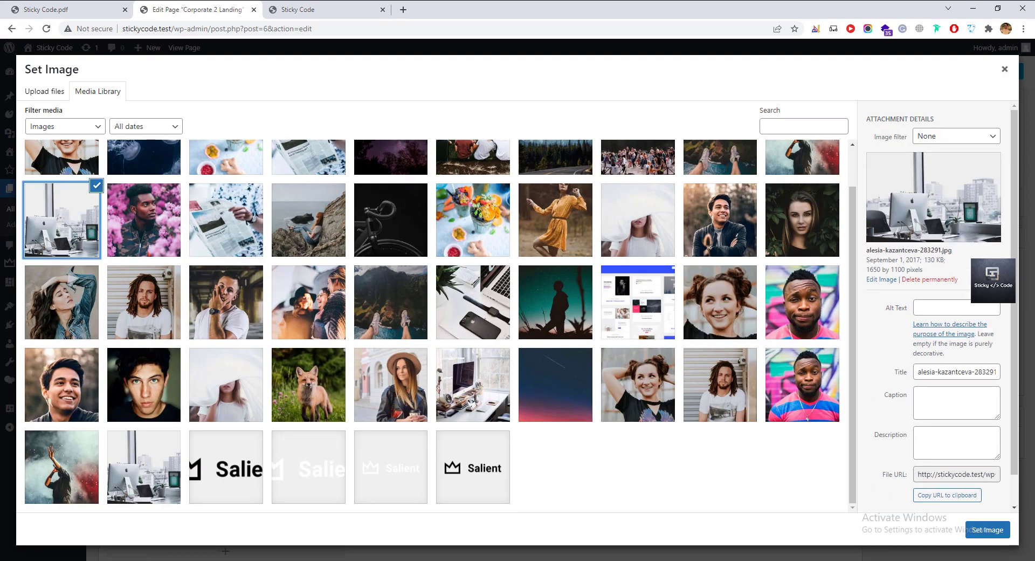
{"action": "left_click", "coordinate": [982, 530]}
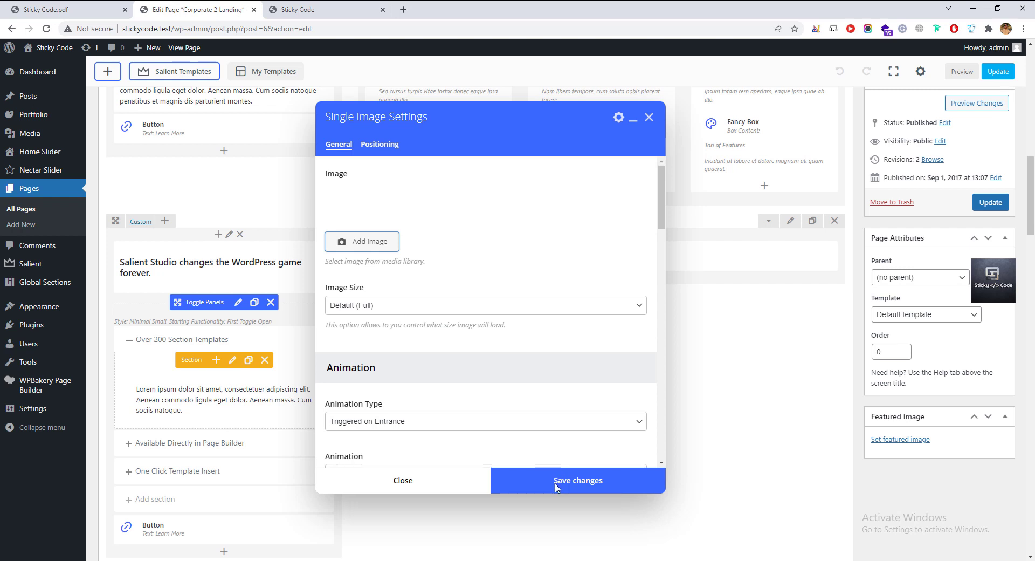
Save the Corporate 2 Landing page and reload the live homepage to see the changes.
{"action": "left_click", "coordinate": [987, 209]}
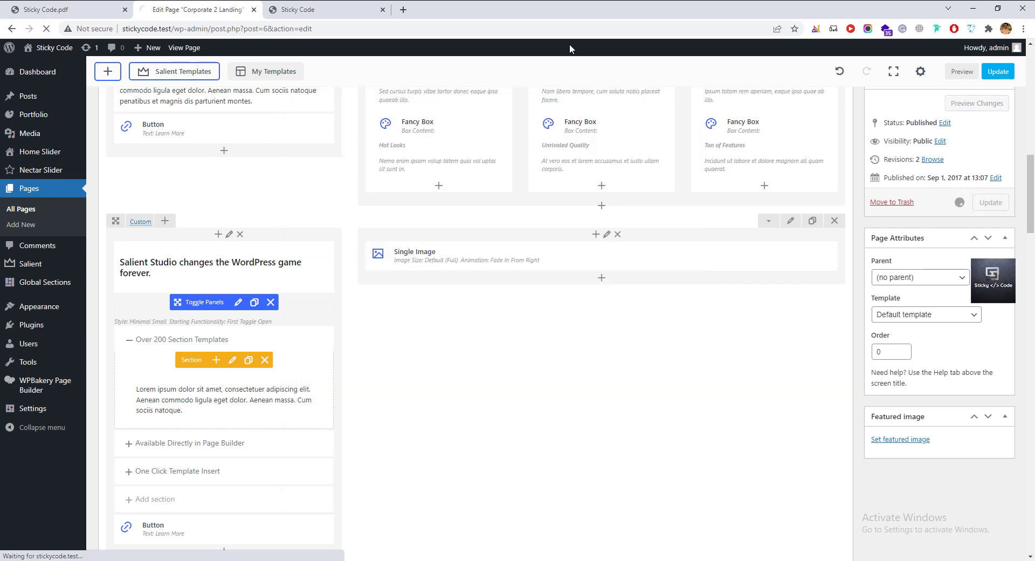
{"action": "left_click", "coordinate": [358, 11]}
{"action": "scroll", "coordinate": [810, 419], "scroll_direction": "up", "scroll_amount": 2}
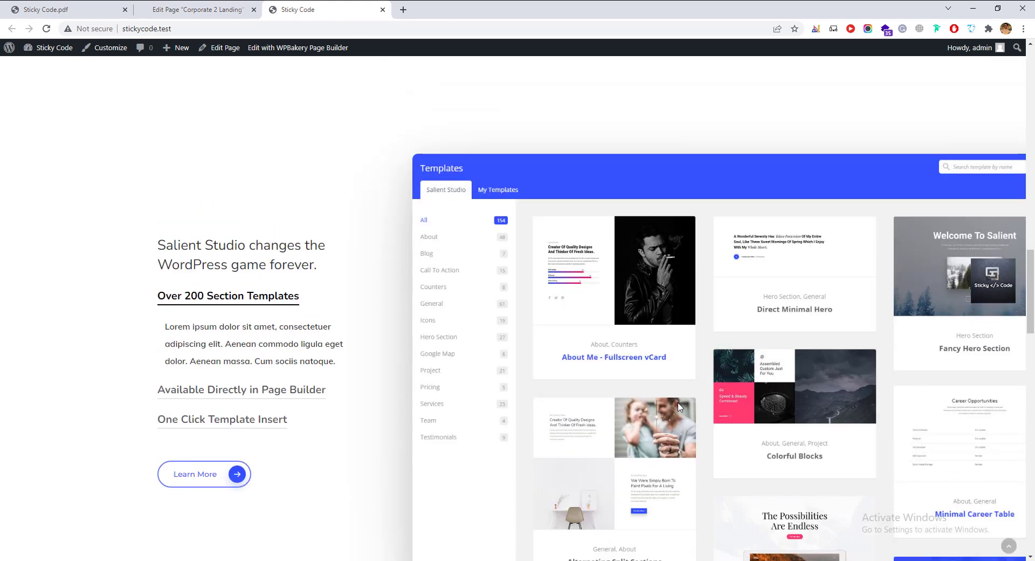
{"action": "key", "text": "F5"}
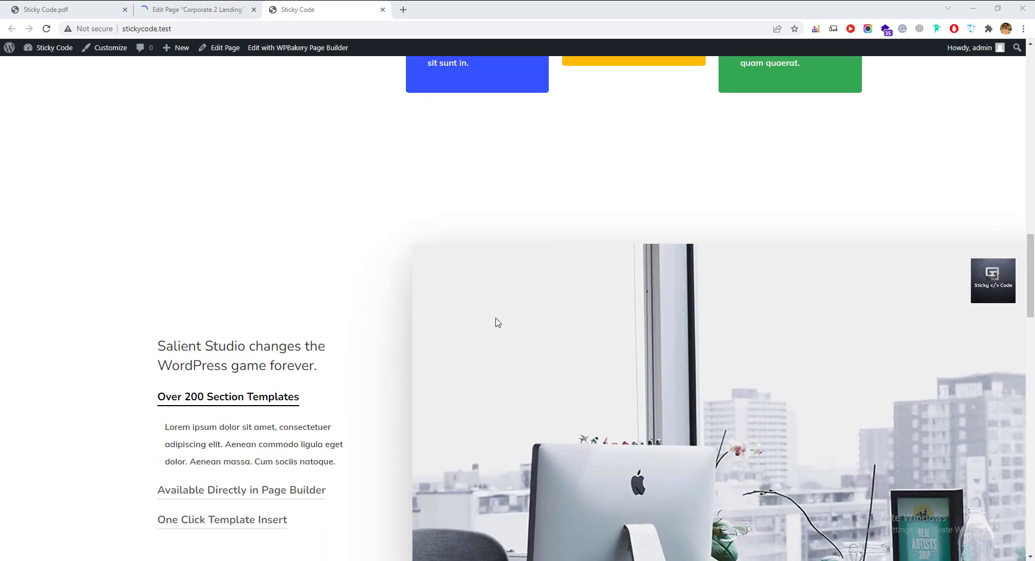
Scroll through the live Salient Studio and statistics sections, then return to the page editor.
{"action": "scroll", "coordinate": [498, 322], "scroll_direction": "down", "scroll_amount": 3}
{"action": "scroll", "coordinate": [499, 321], "scroll_direction": "up", "scroll_amount": 6}
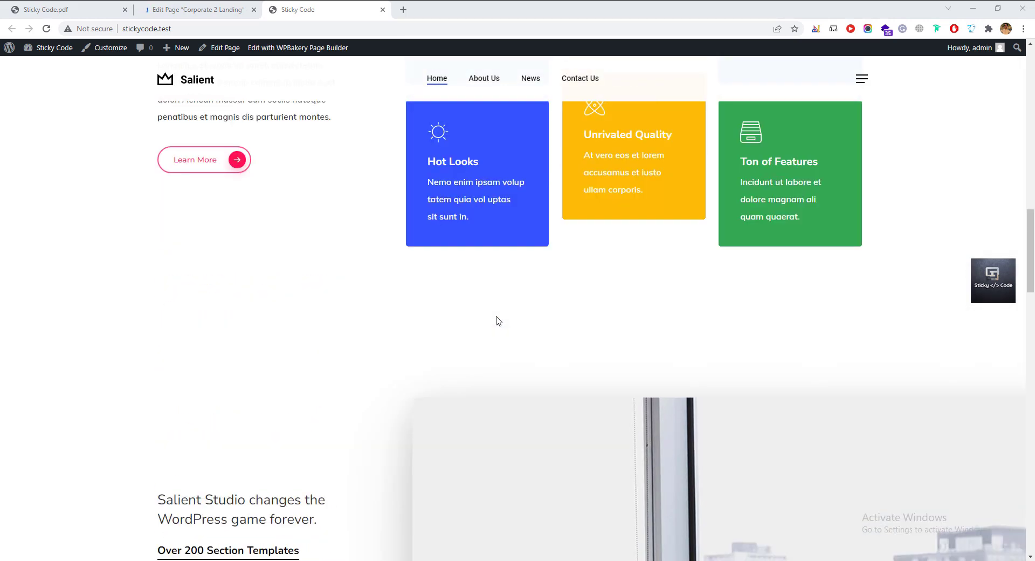
{"action": "scroll", "coordinate": [498, 321], "scroll_direction": "up", "scroll_amount": 2}
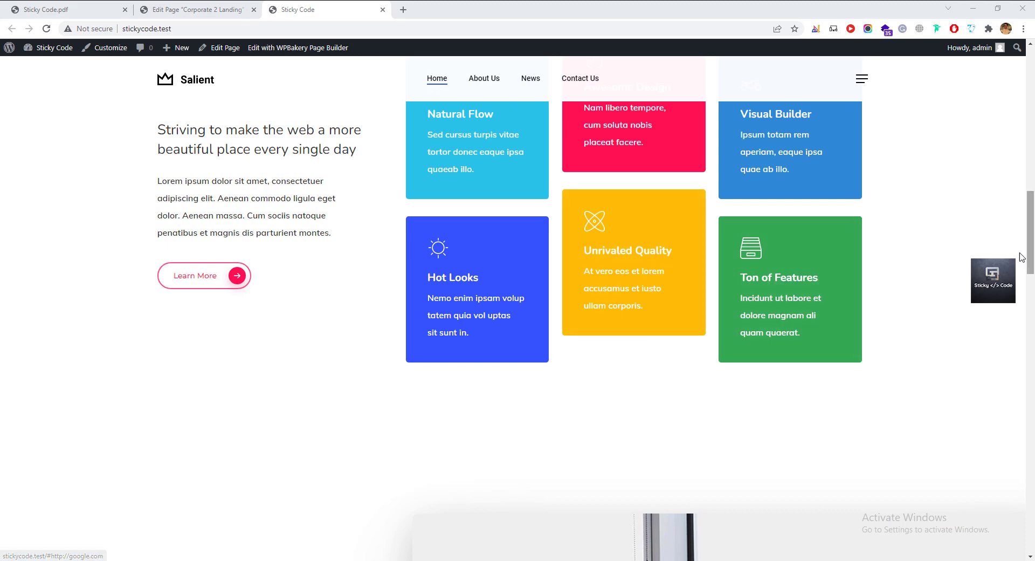
{"action": "scroll", "coordinate": [466, 304], "scroll_direction": "up", "scroll_amount": 2}
{"action": "scroll", "coordinate": [467, 303], "scroll_direction": "down", "scroll_amount": 12}
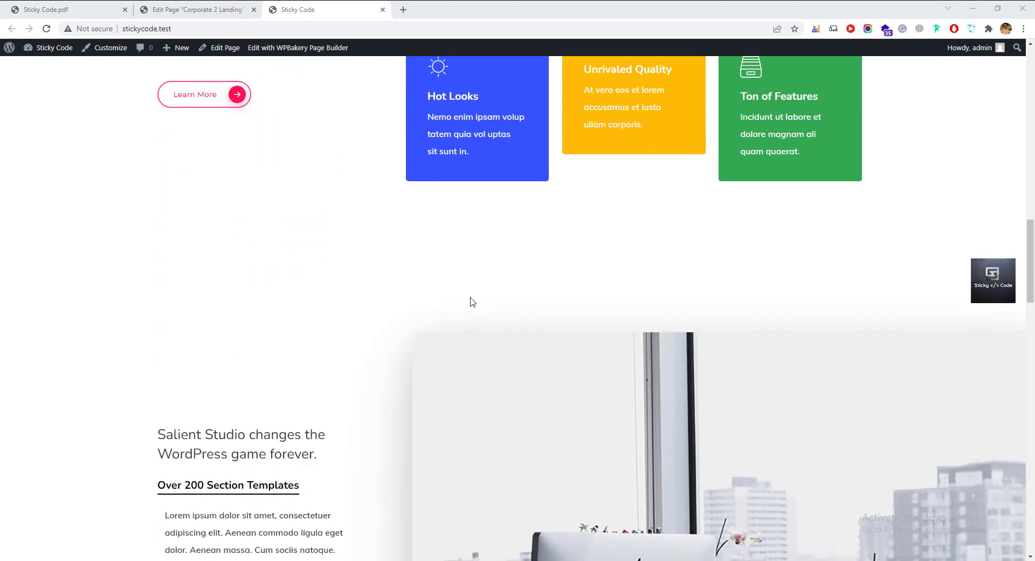
{"action": "scroll", "coordinate": [547, 300], "scroll_direction": "up", "scroll_amount": 2}
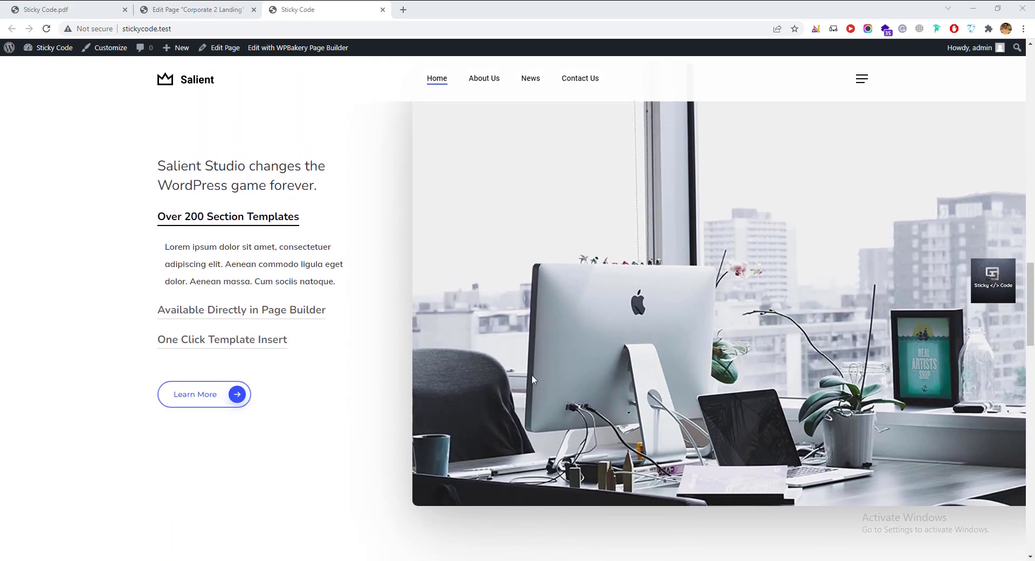
{"action": "scroll", "coordinate": [547, 395], "scroll_direction": "up", "scroll_amount": 2}
{"action": "scroll", "coordinate": [617, 326], "scroll_direction": "down", "scroll_amount": 3}
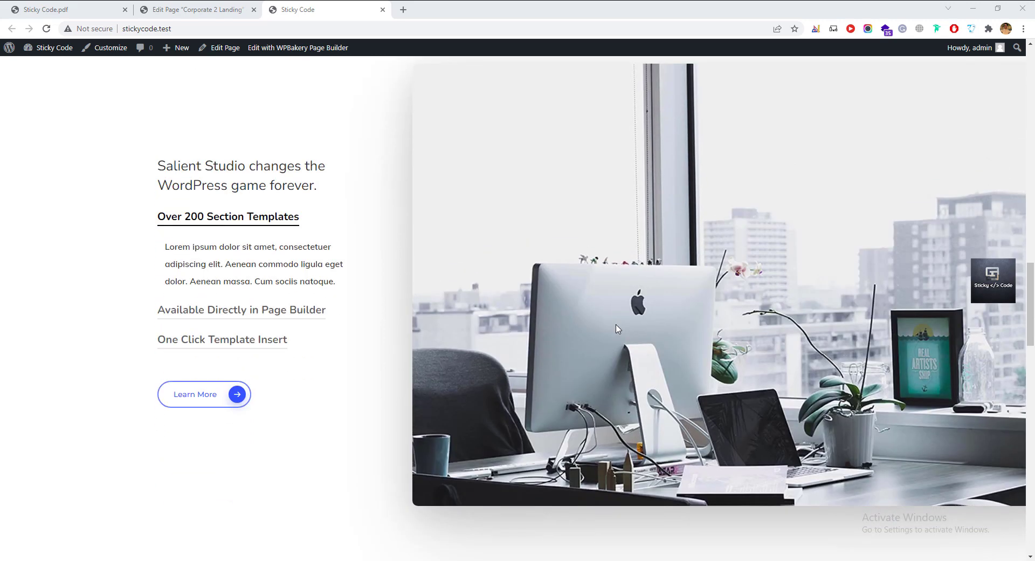
{"action": "scroll", "coordinate": [612, 338], "scroll_direction": "down", "scroll_amount": 4}
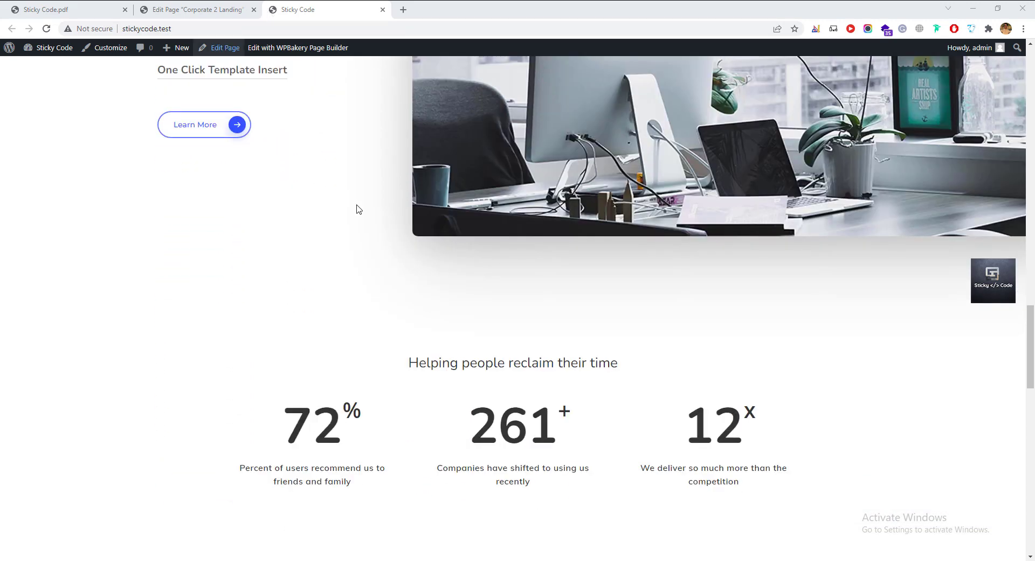
{"action": "scroll", "coordinate": [377, 232], "scroll_direction": "down", "scroll_amount": 2}
{"action": "scroll", "coordinate": [394, 257], "scroll_direction": "down", "scroll_amount": 5}
{"action": "left_click", "coordinate": [224, 9]}
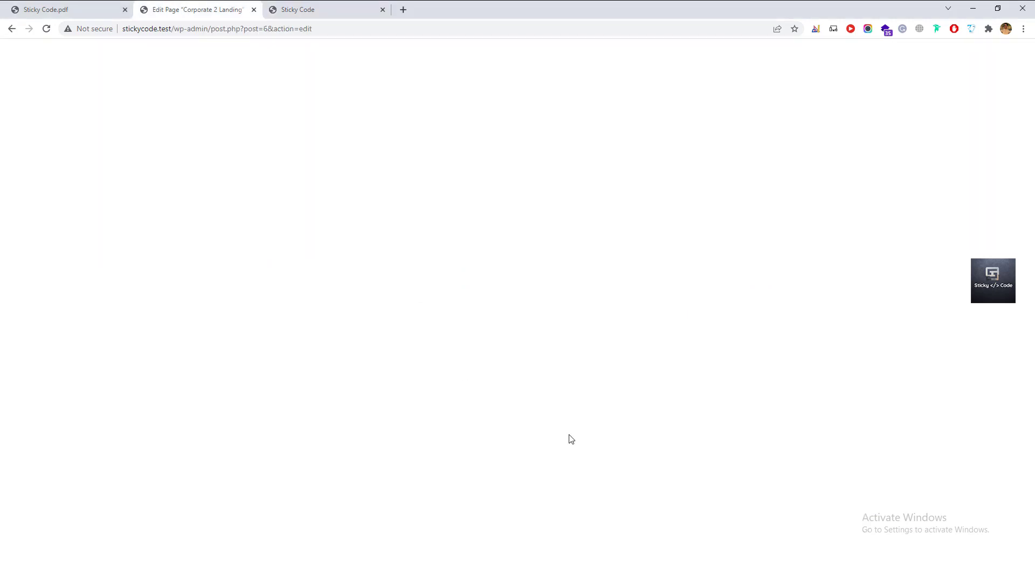
Open All Posts in a new tab and scroll its list of 16 published posts.
{"action": "scroll", "coordinate": [443, 391], "scroll_direction": "down", "scroll_amount": 10}
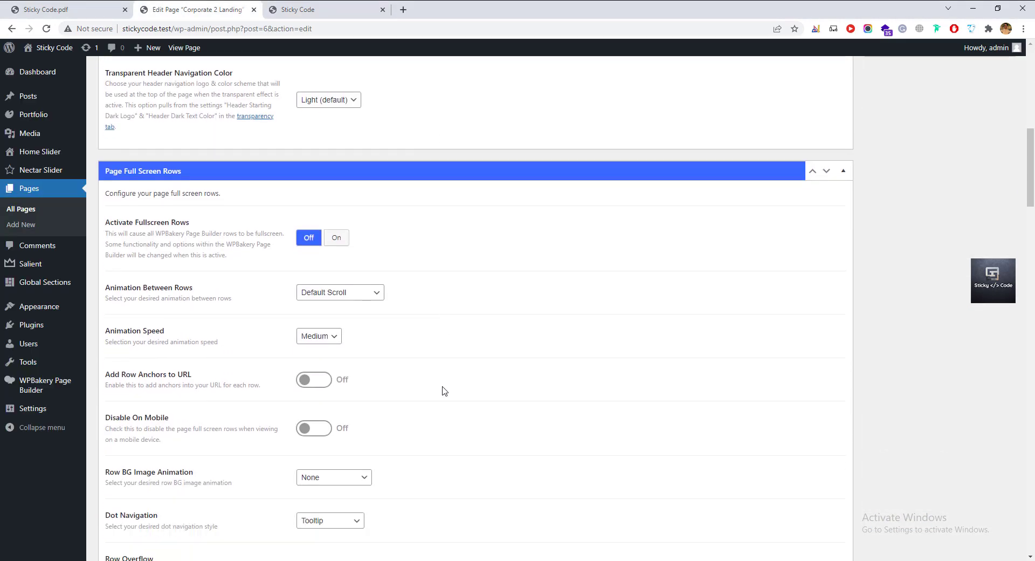
{"action": "scroll", "coordinate": [445, 391], "scroll_direction": "up", "scroll_amount": 5}
{"action": "scroll", "coordinate": [443, 391], "scroll_direction": "up", "scroll_amount": 6}
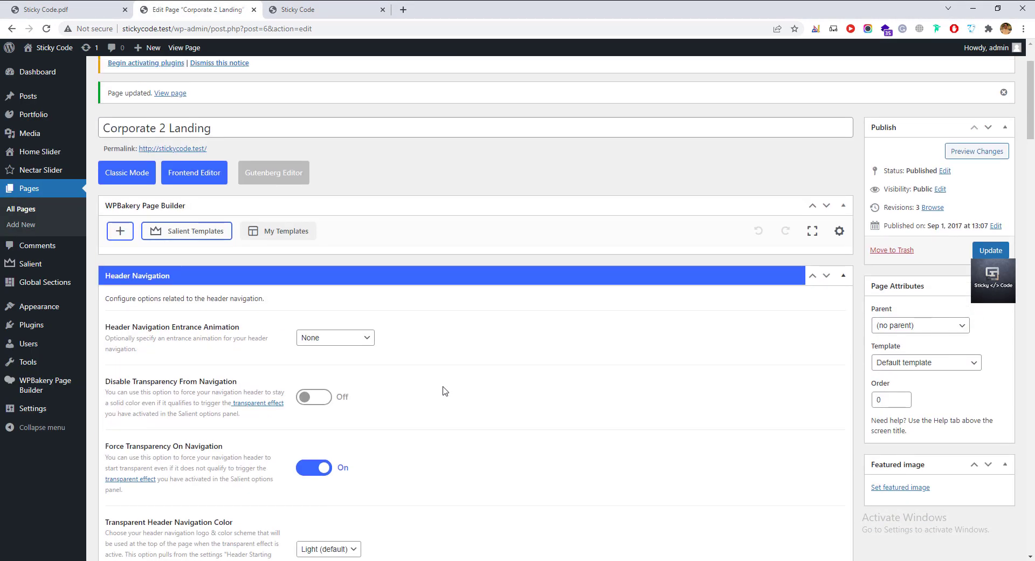
{"action": "scroll", "coordinate": [443, 390], "scroll_direction": "down", "scroll_amount": 3}
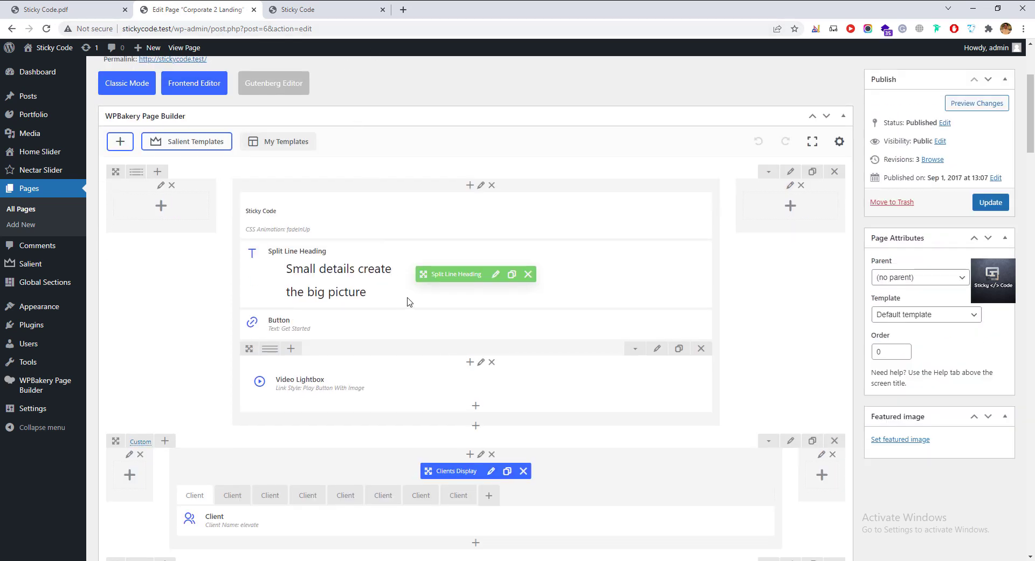
{"action": "scroll", "coordinate": [410, 302], "scroll_direction": "up", "scroll_amount": 3}
{"action": "left_click", "coordinate": [119, 104], "text": "ctrl"}
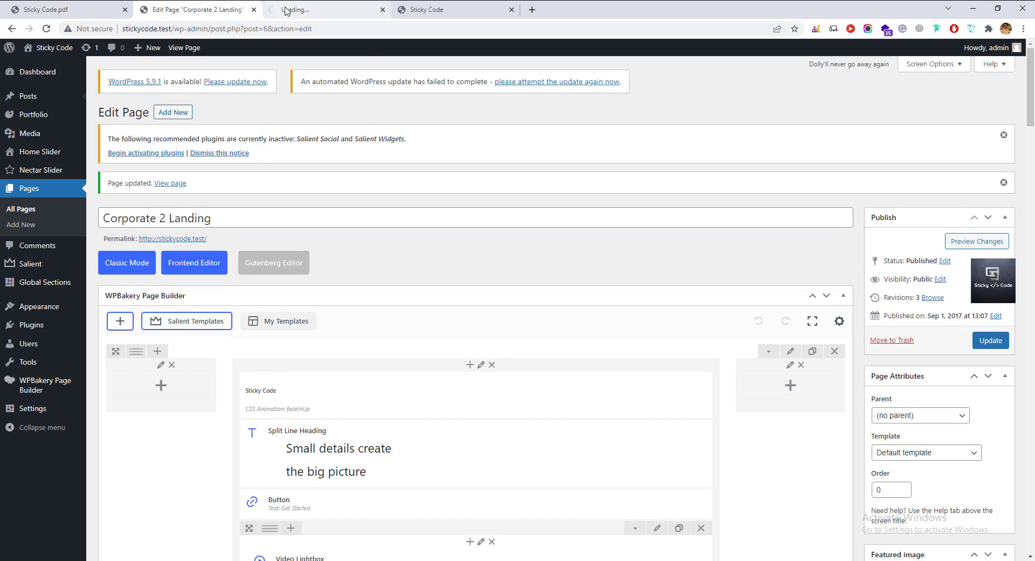
{"action": "left_click", "coordinate": [306, 10]}
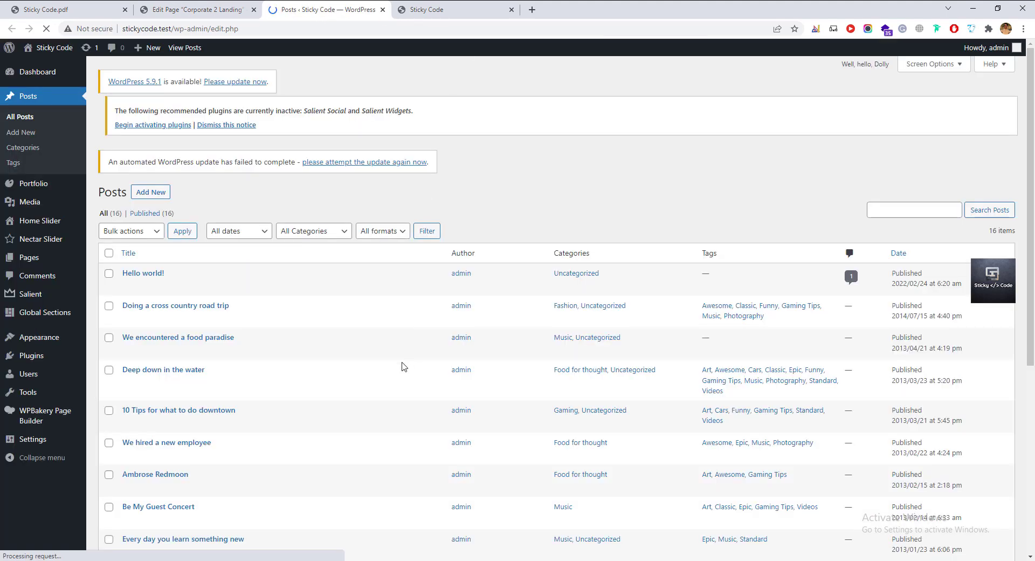
{"action": "scroll", "coordinate": [263, 332], "scroll_direction": "down", "scroll_amount": 5}
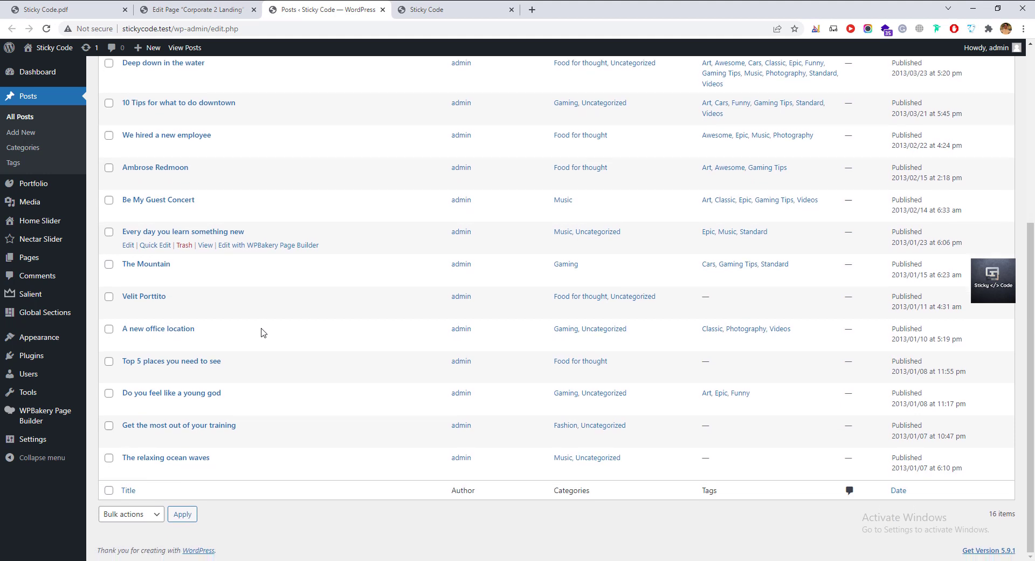
{"action": "scroll", "coordinate": [263, 332], "scroll_direction": "up", "scroll_amount": 10}
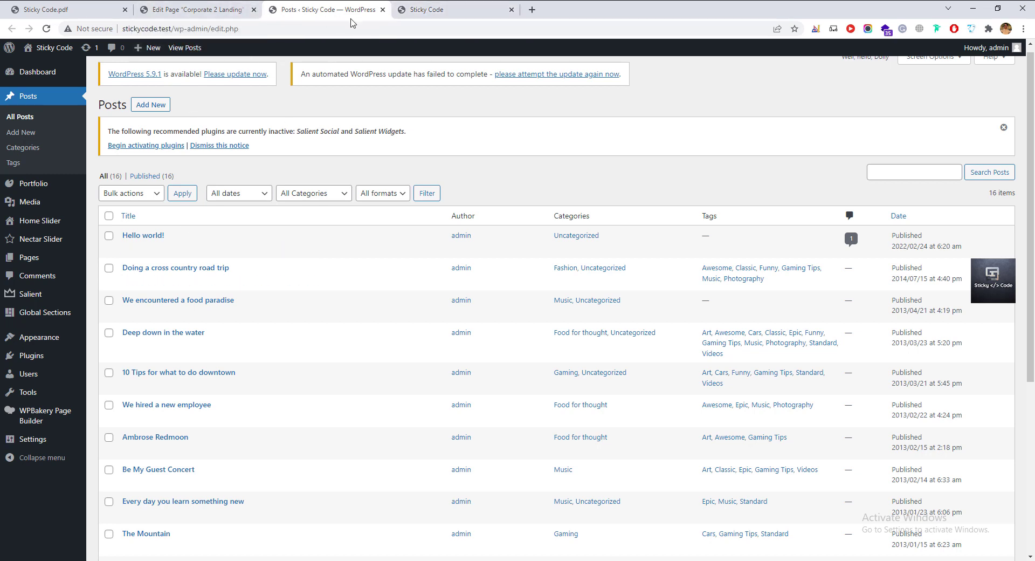
View the 'Doing a cross country road trip' post, then scroll the editor to the Blog element.
{"action": "left_click", "coordinate": [425, 10]}
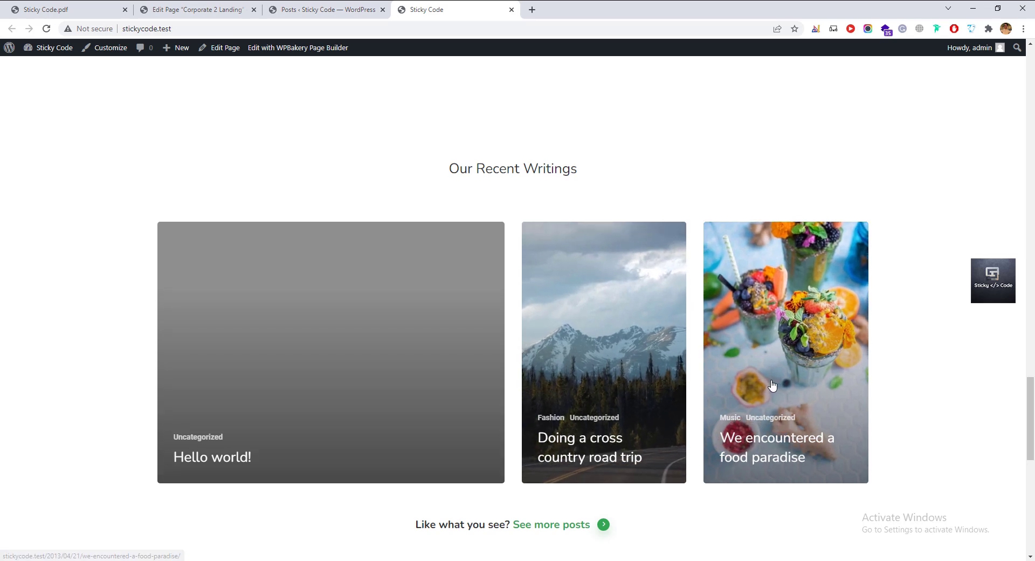
{"action": "left_click", "coordinate": [606, 369]}
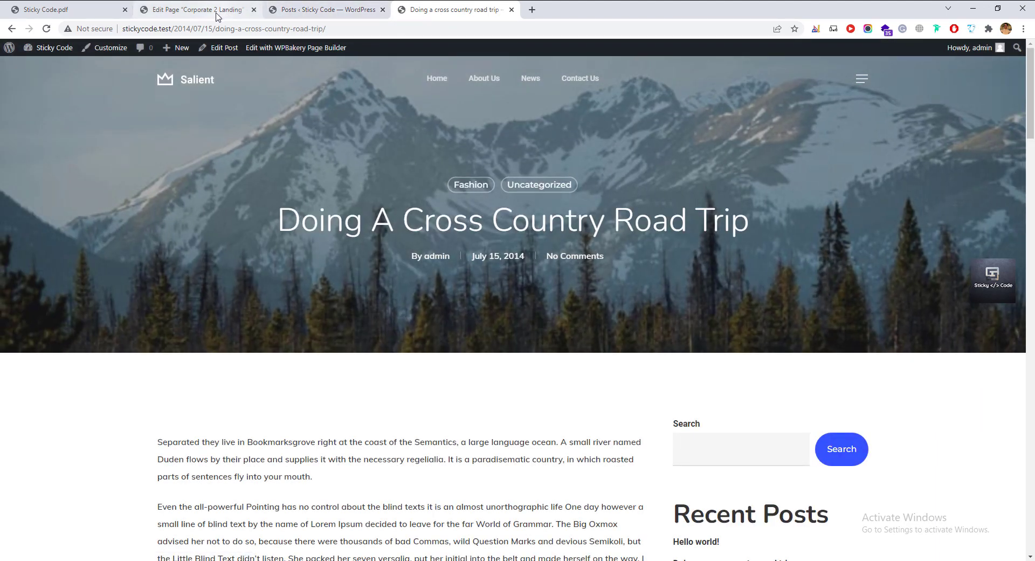
{"action": "left_click", "coordinate": [217, 16]}
{"action": "scroll", "coordinate": [446, 471], "scroll_direction": "down", "scroll_amount": 8}
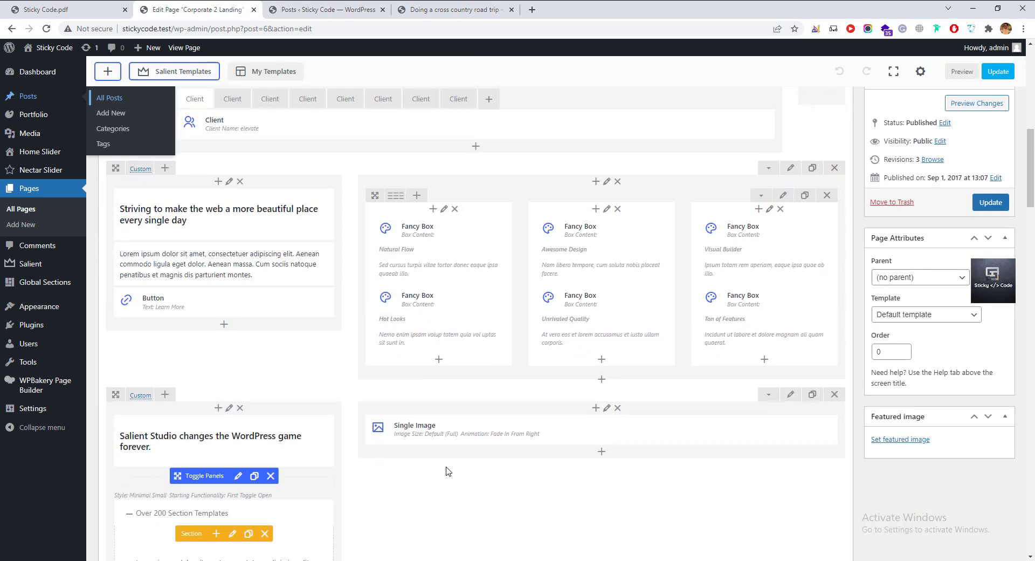
{"action": "scroll", "coordinate": [446, 471], "scroll_direction": "down", "scroll_amount": 10}
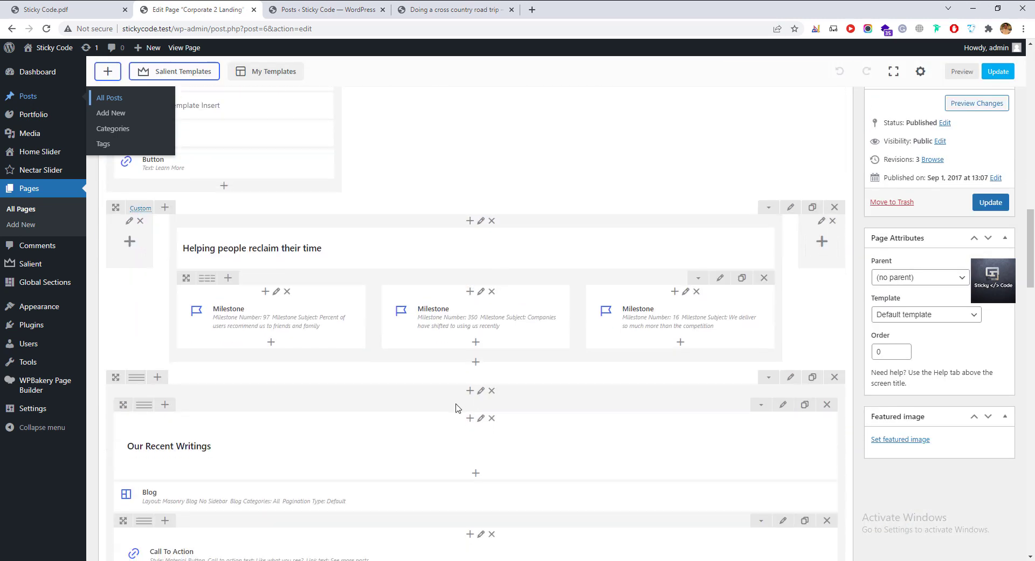
{"action": "scroll", "coordinate": [456, 408], "scroll_direction": "down", "scroll_amount": 5}
Review the Blog's layout, keeping Masonry Blog No Sidebar and Auto Masonry: Meta Overlaid Spaced.
{"action": "left_click", "coordinate": [481, 235]}
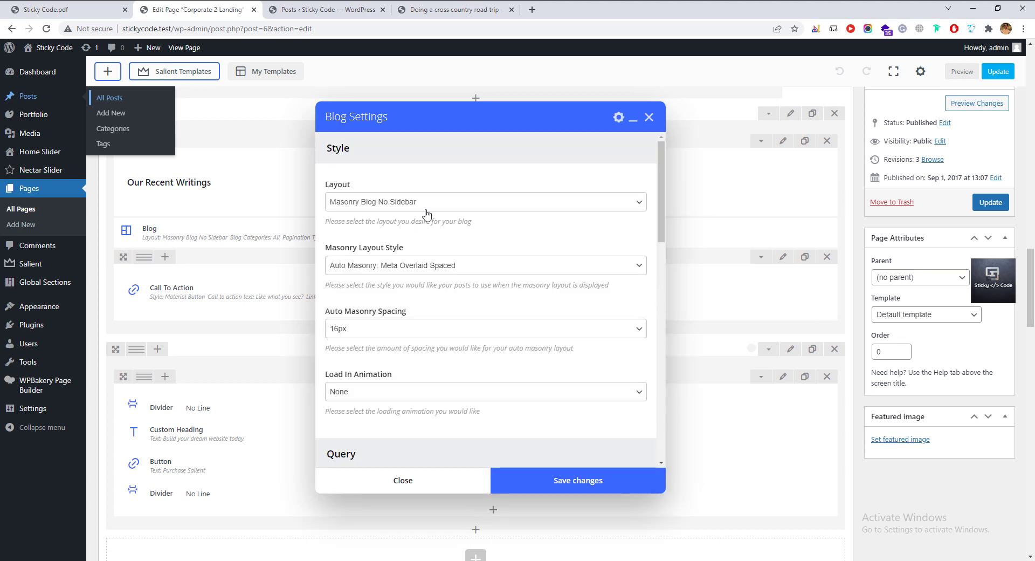
{"action": "left_click", "coordinate": [426, 209]}
{"action": "left_click", "coordinate": [426, 208]}
{"action": "left_click", "coordinate": [424, 270]}
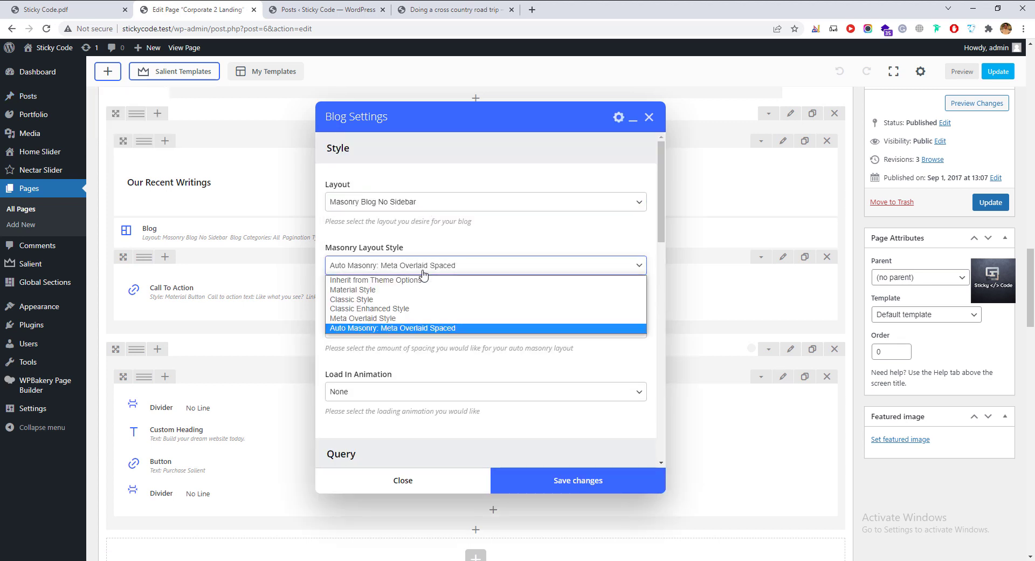
{"action": "left_click", "coordinate": [434, 266]}
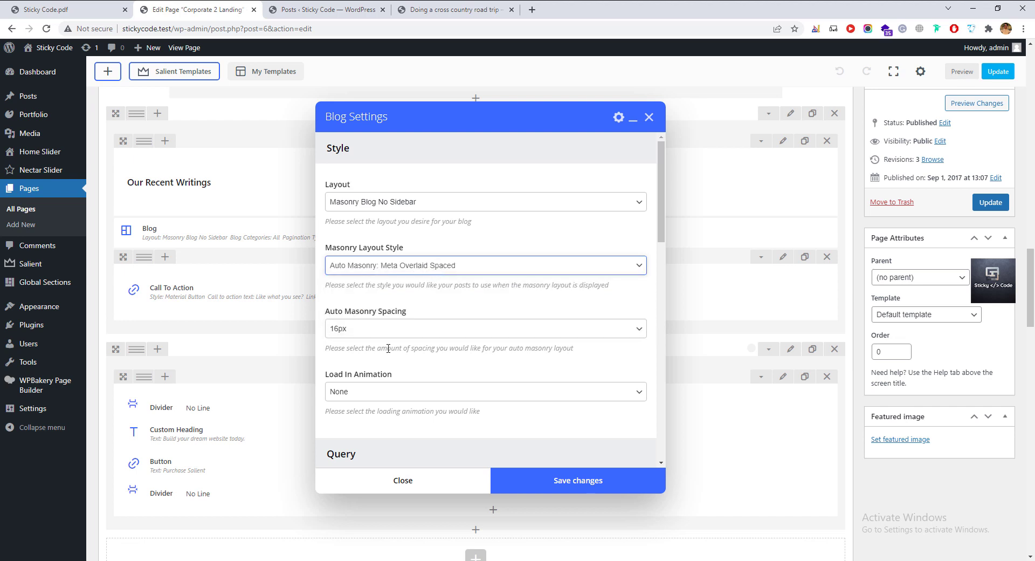
{"action": "scroll", "coordinate": [388, 348], "scroll_direction": "down", "scroll_amount": 2}
Try the fashion, food-for-thought, gaming and All options under Blog Categories.
{"action": "left_click_drag", "start_coordinate": [370, 427], "coordinate": [364, 431]}
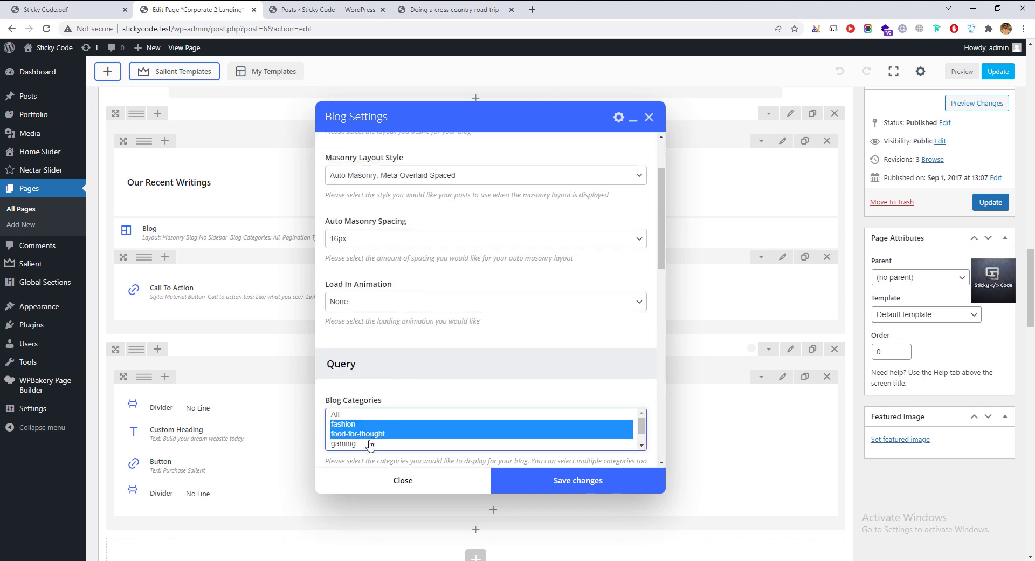
{"action": "left_click", "coordinate": [370, 444]}
{"action": "left_click", "coordinate": [378, 434]}
{"action": "left_click", "coordinate": [378, 425]}
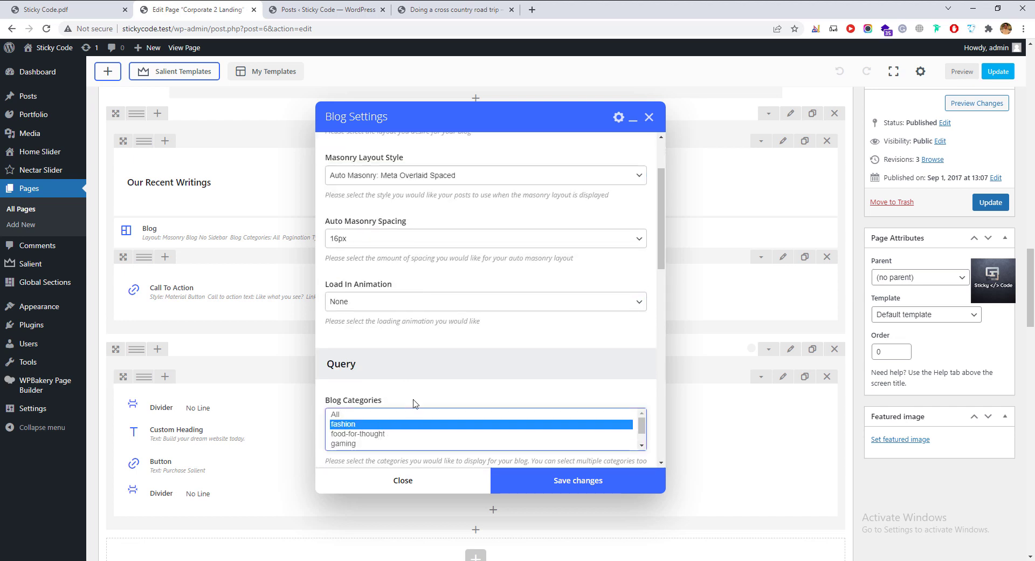
{"action": "scroll", "coordinate": [415, 404], "scroll_direction": "down", "scroll_amount": 2}
{"action": "left_click", "coordinate": [371, 354]}
{"action": "left_click", "coordinate": [365, 345]}
{"action": "left_click", "coordinate": [362, 334]}
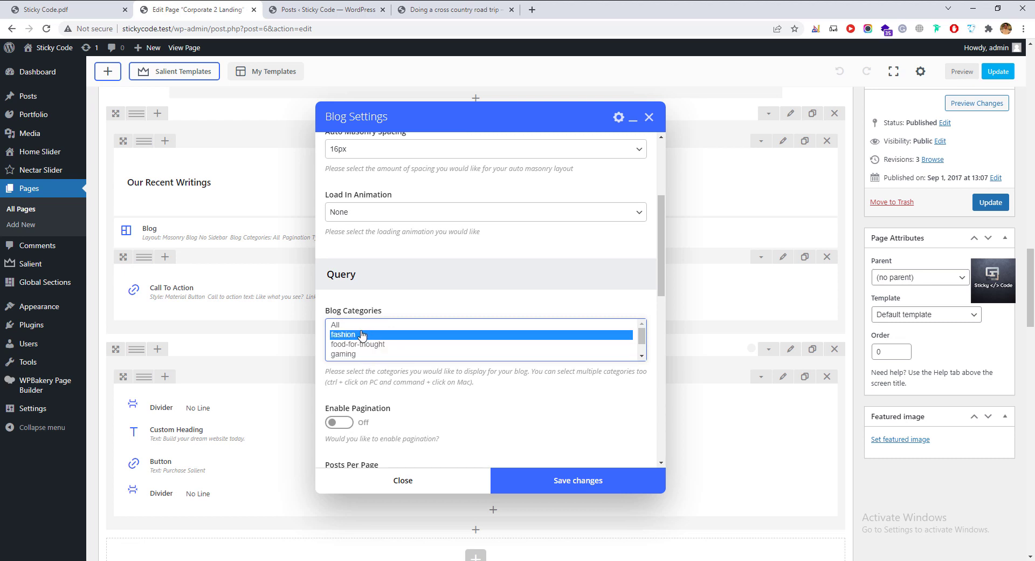
{"action": "left_click", "coordinate": [361, 325]}
{"action": "left_click", "coordinate": [371, 345]}
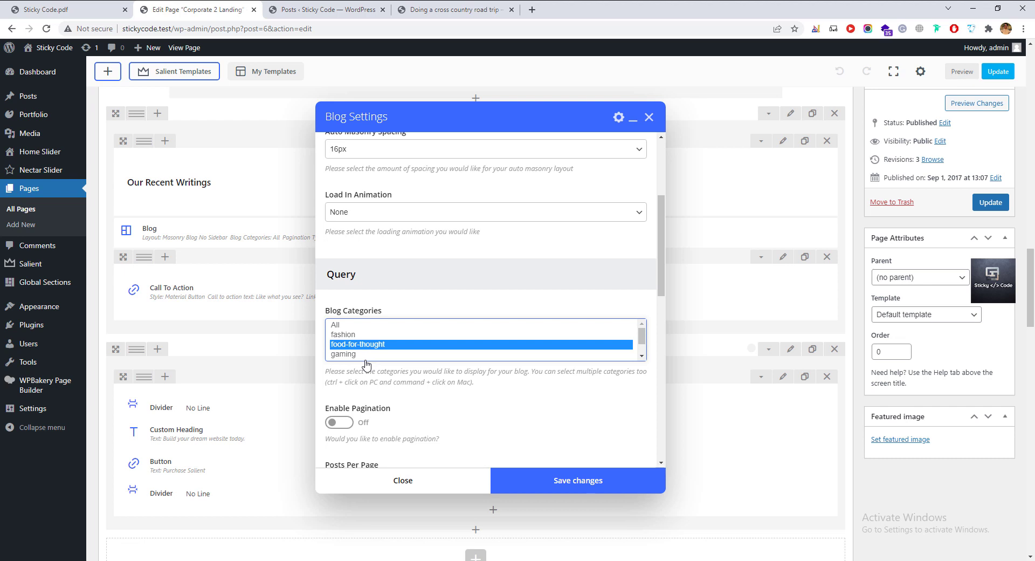
{"action": "left_click", "coordinate": [423, 301]}
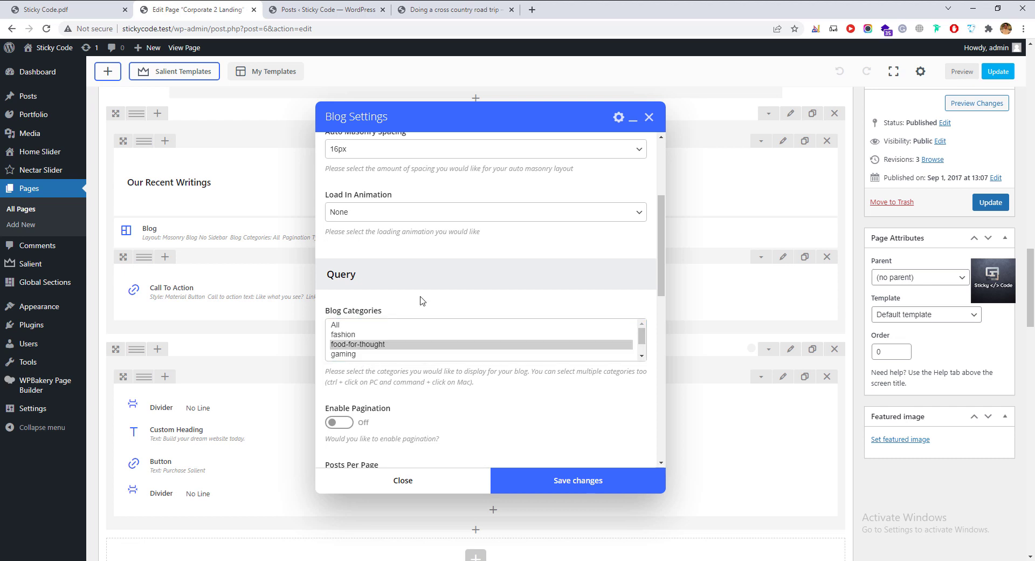
Close the Blog settings without saving and return to the road trip post.
{"action": "left_click", "coordinate": [389, 479]}
{"action": "left_click", "coordinate": [300, 11]}
{"action": "left_click", "coordinate": [409, 11]}
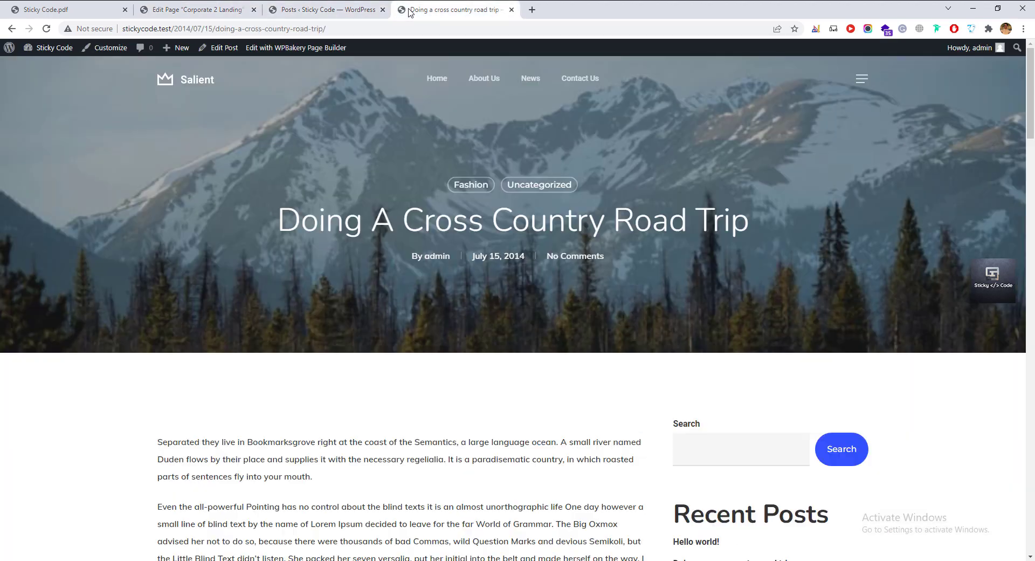
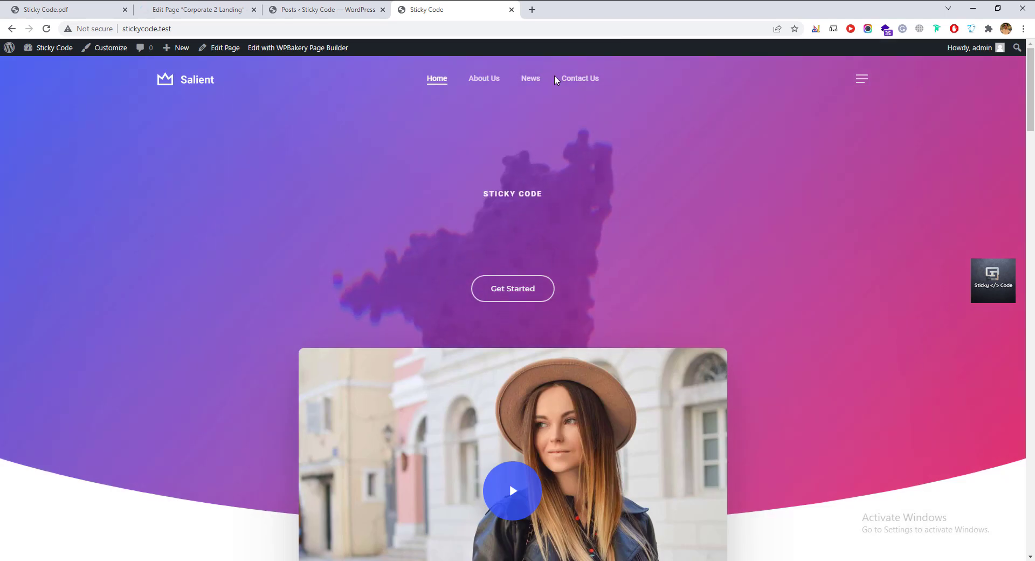
Reload the home page and open the We Hired A New Employee card under Our Recent Writings.
{"action": "scroll", "coordinate": [480, 432], "scroll_direction": "down", "scroll_amount": 7}
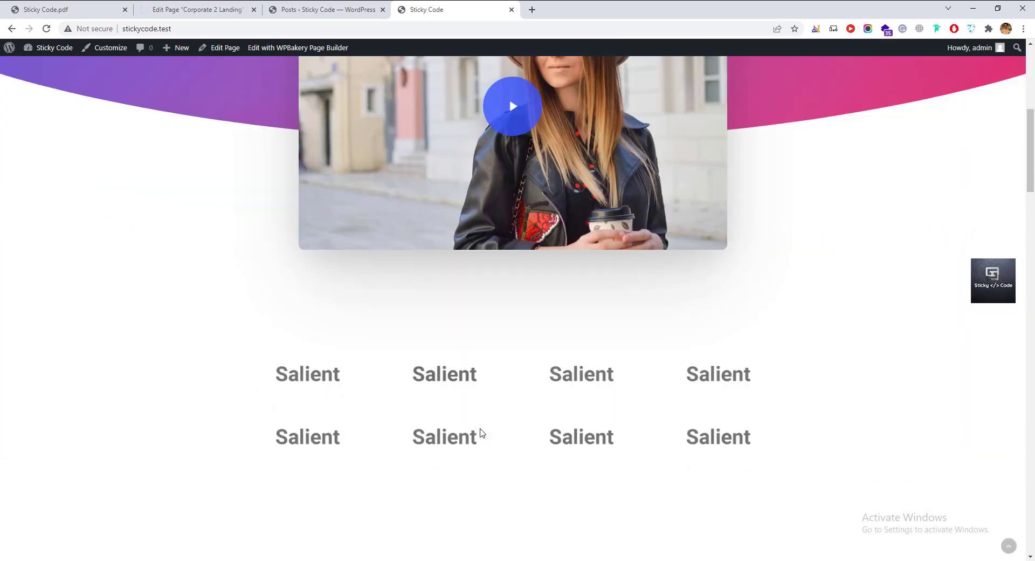
{"action": "scroll", "coordinate": [480, 432], "scroll_direction": "down", "scroll_amount": 1}
{"action": "key", "text": "ctrl+r"}
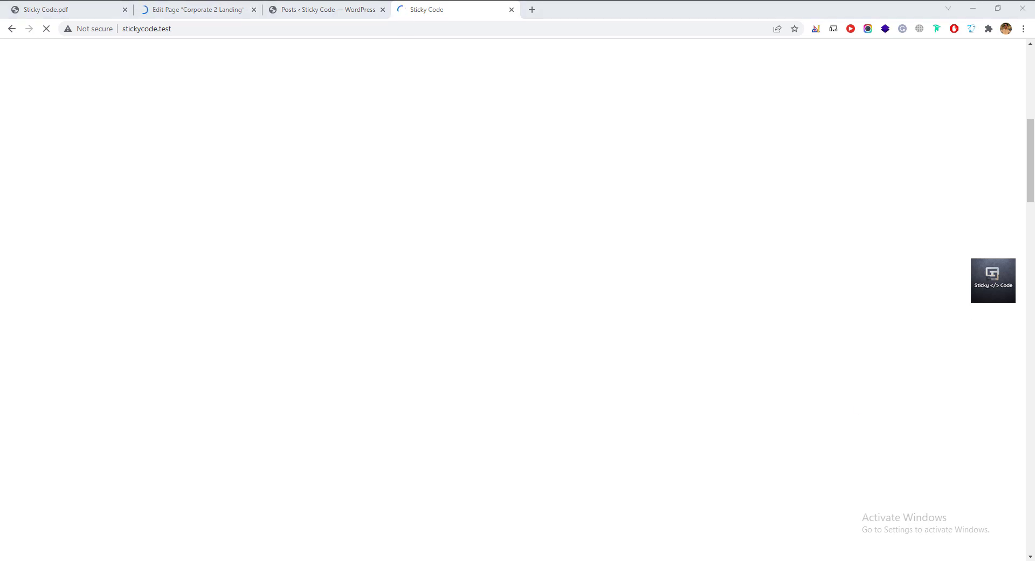
{"action": "scroll", "coordinate": [410, 437], "scroll_direction": "up", "scroll_amount": 7}
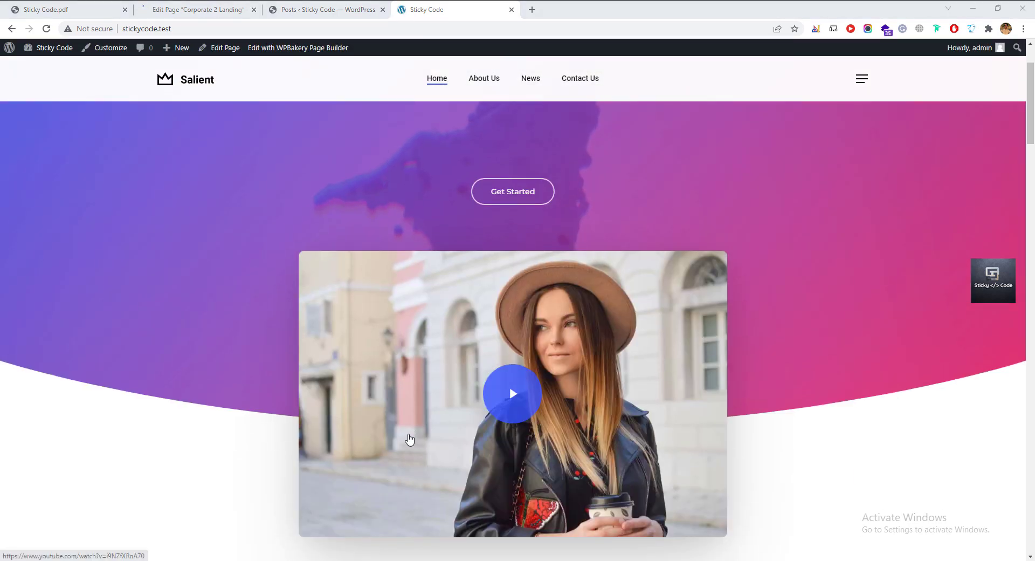
{"action": "scroll", "coordinate": [409, 439], "scroll_direction": "down", "scroll_amount": 20}
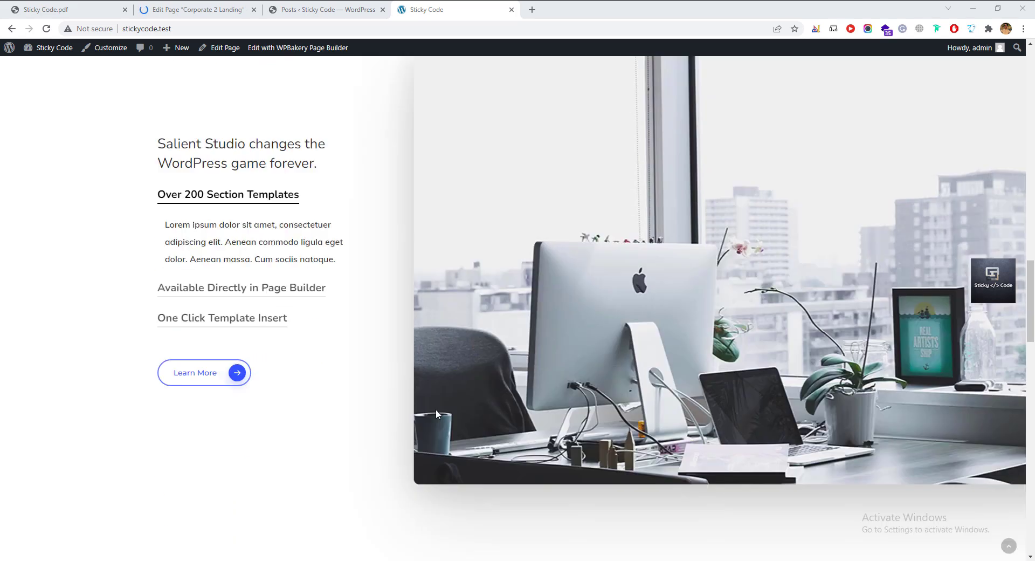
{"action": "scroll", "coordinate": [436, 409], "scroll_direction": "down", "scroll_amount": 15}
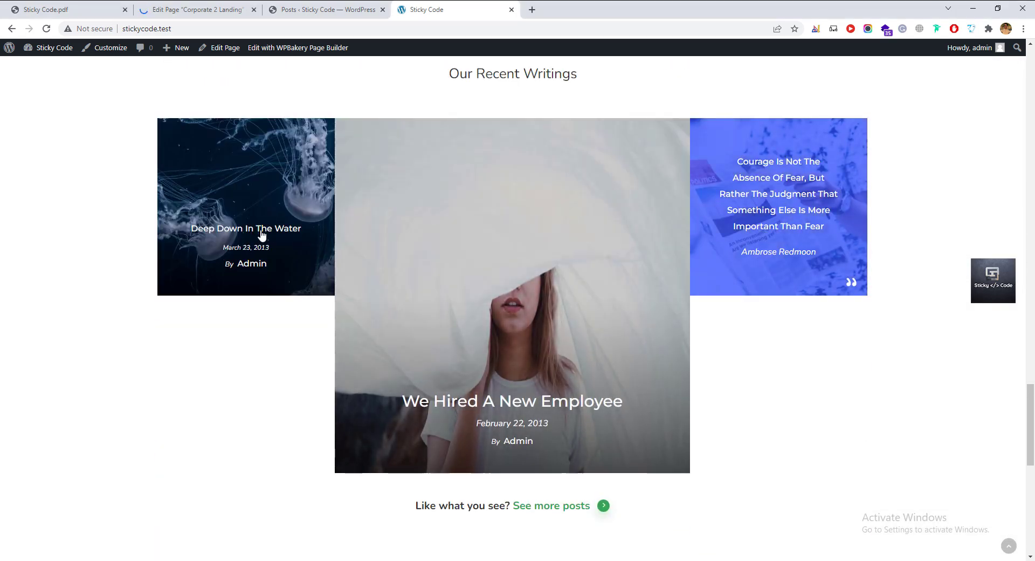
{"action": "left_click", "coordinate": [569, 338]}
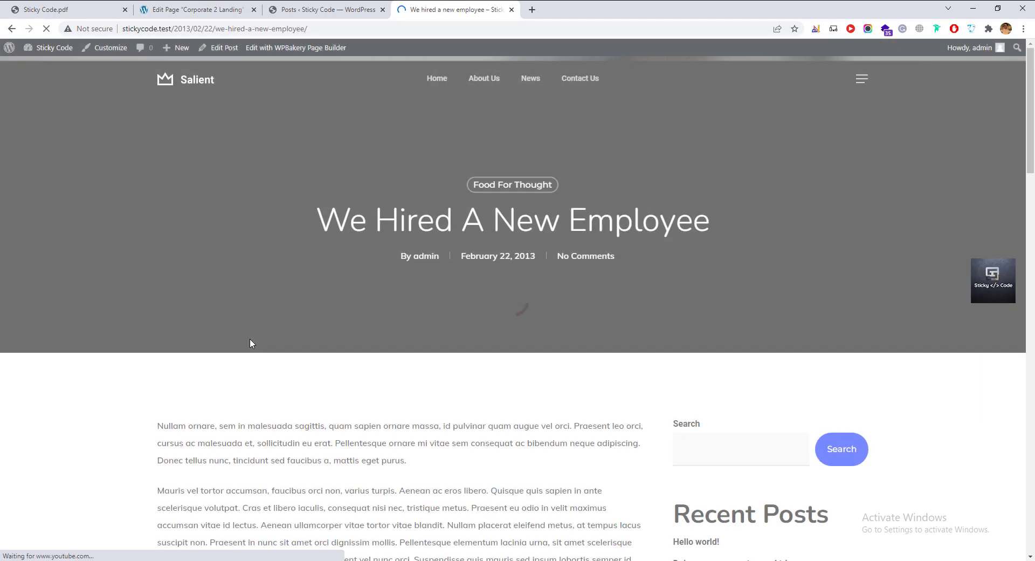
Move the Hello world! post to the trash from the admin Posts list.
{"action": "scroll", "coordinate": [250, 340], "scroll_direction": "down", "scroll_amount": 3}
{"action": "left_click_drag", "start_coordinate": [174, 246], "coordinate": [374, 398]}
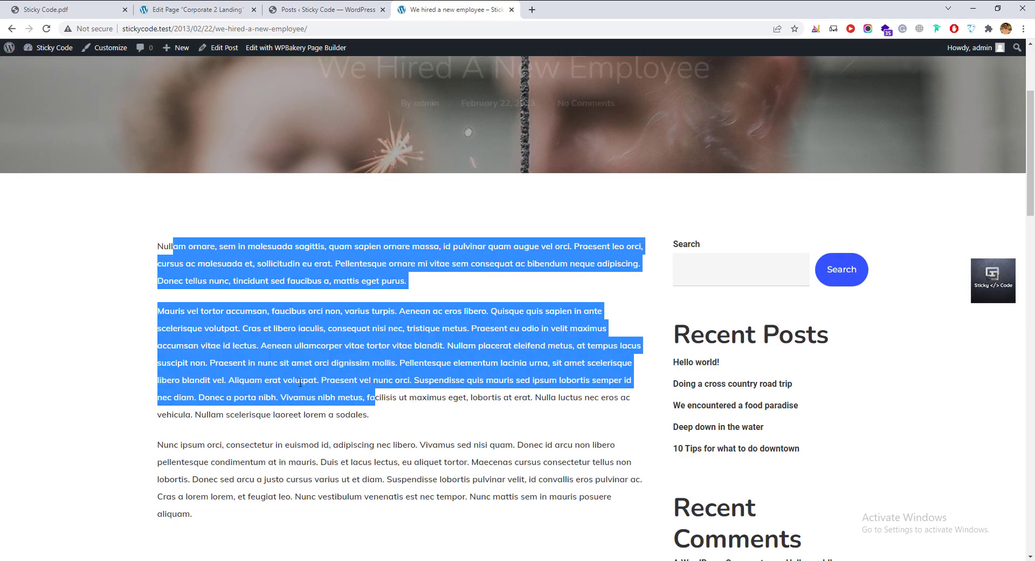
{"action": "left_click", "coordinate": [302, 383]}
{"action": "scroll", "coordinate": [300, 383], "scroll_direction": "down", "scroll_amount": 5}
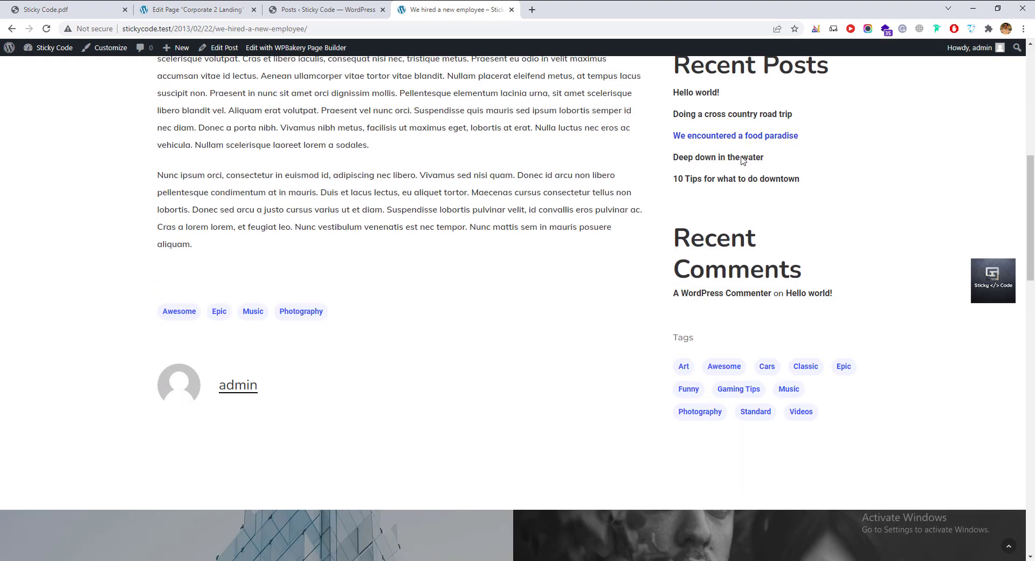
{"action": "scroll", "coordinate": [677, 201], "scroll_direction": "up", "scroll_amount": 2}
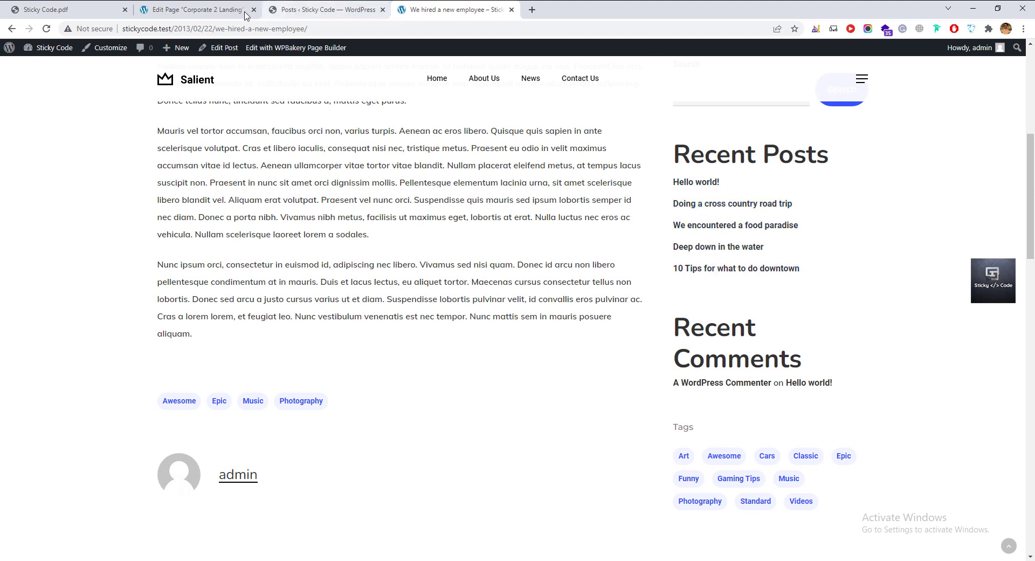
{"action": "left_click", "coordinate": [313, 11]}
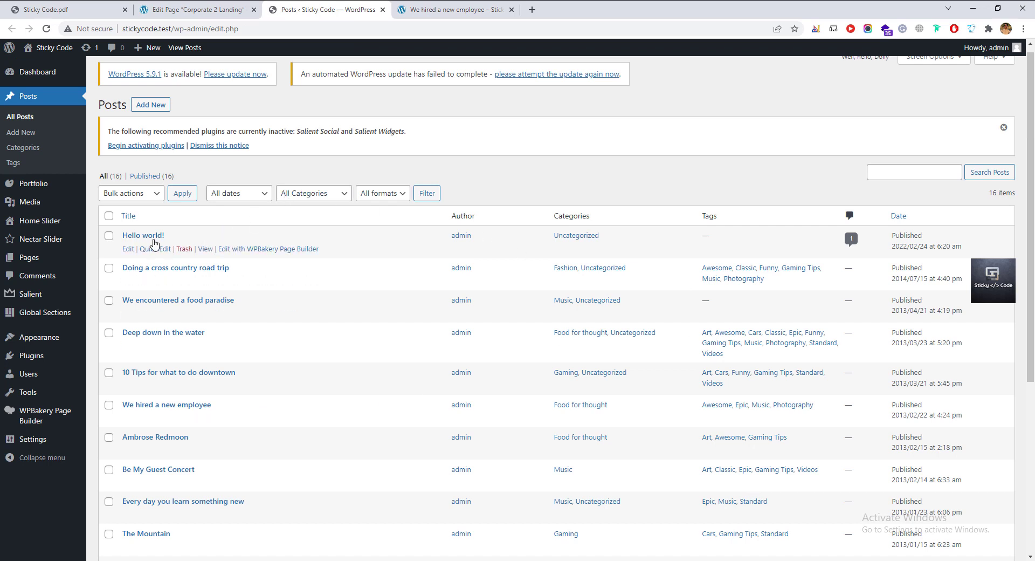
{"action": "left_click", "coordinate": [184, 249]}
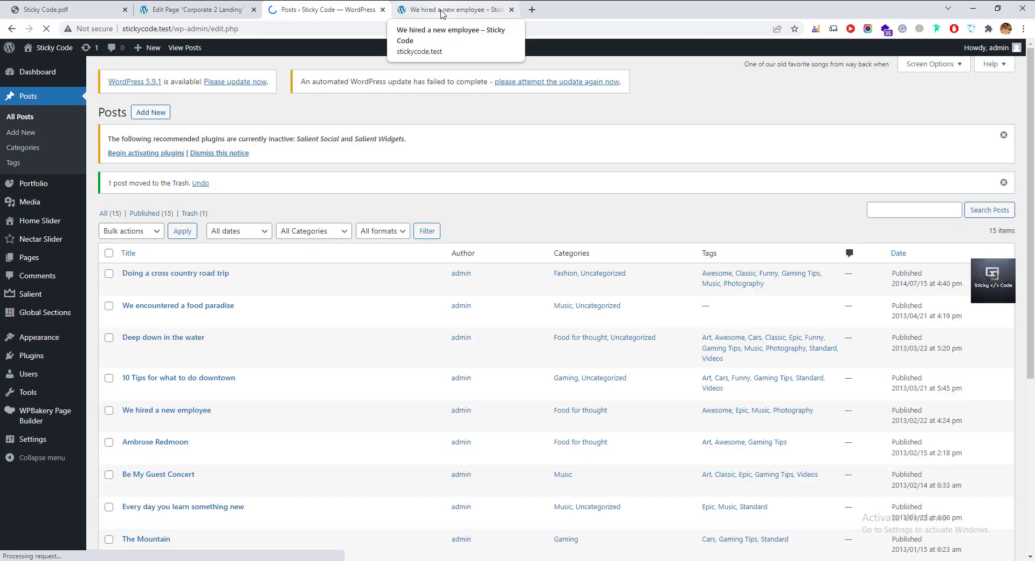
Reload the employee post to confirm Hello world! is gone from recent posts, then go Home.
{"action": "left_click", "coordinate": [441, 11]}
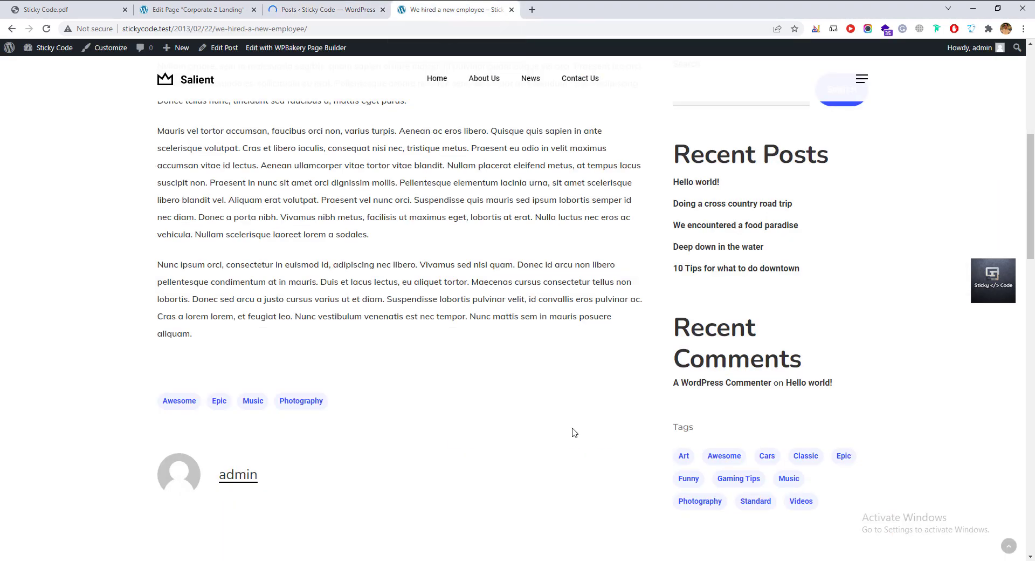
{"action": "key", "text": "F5"}
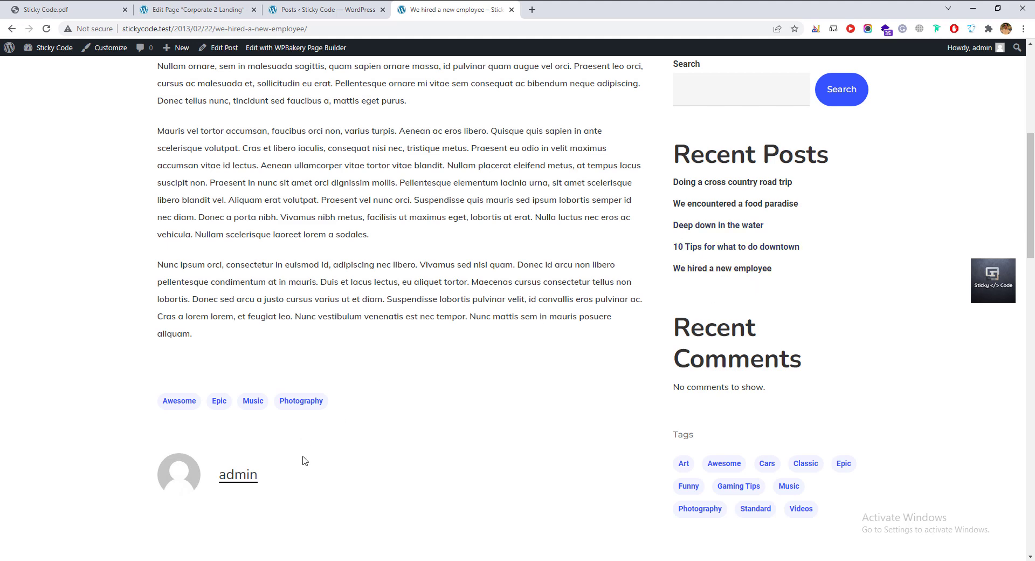
{"action": "scroll", "coordinate": [304, 462], "scroll_direction": "up", "scroll_amount": 5}
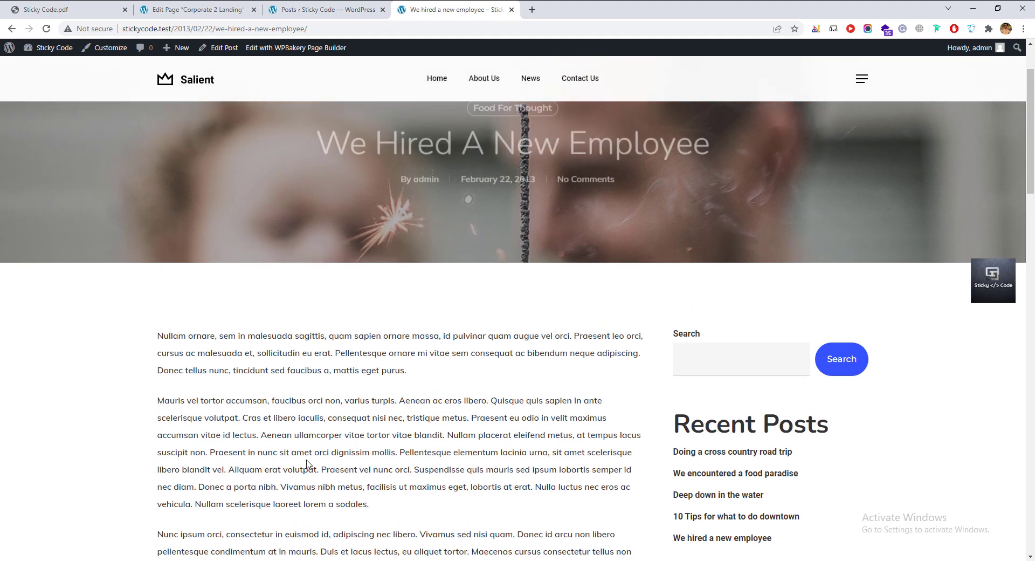
{"action": "scroll", "coordinate": [307, 463], "scroll_direction": "down", "scroll_amount": 11}
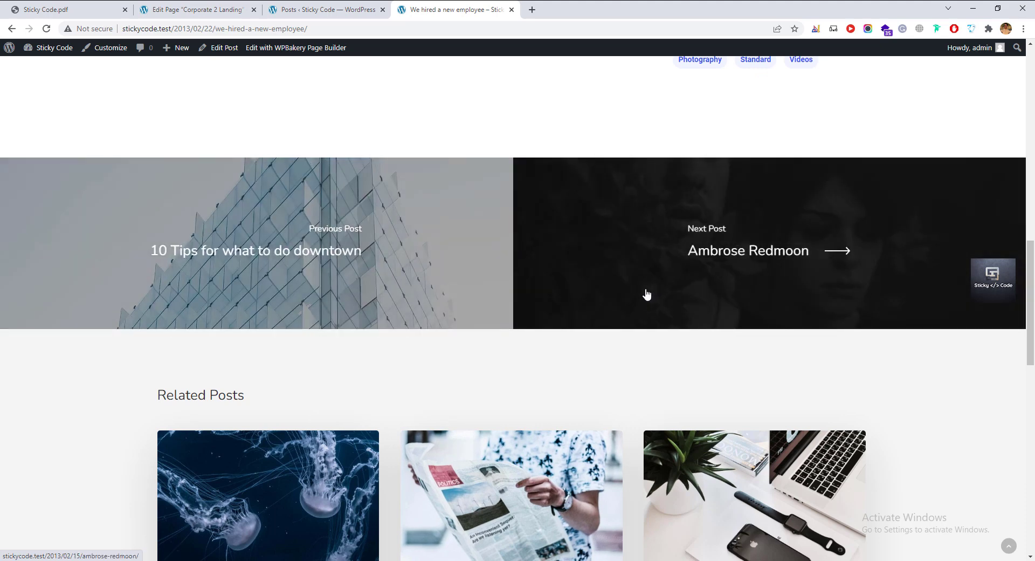
{"action": "scroll", "coordinate": [647, 293], "scroll_direction": "down", "scroll_amount": 2}
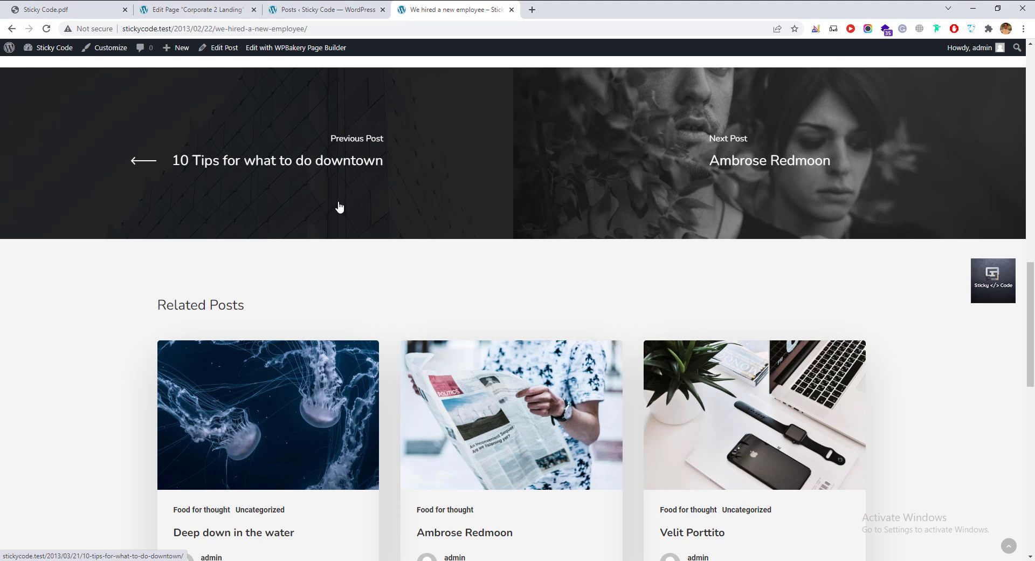
{"action": "scroll", "coordinate": [340, 206], "scroll_direction": "down", "scroll_amount": 2}
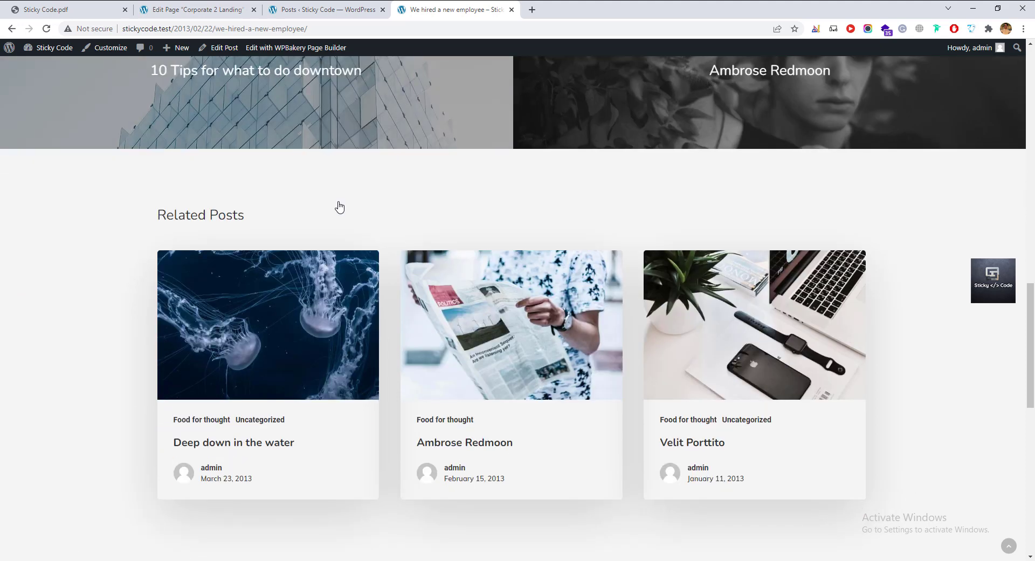
{"action": "scroll", "coordinate": [339, 206], "scroll_direction": "up", "scroll_amount": 7}
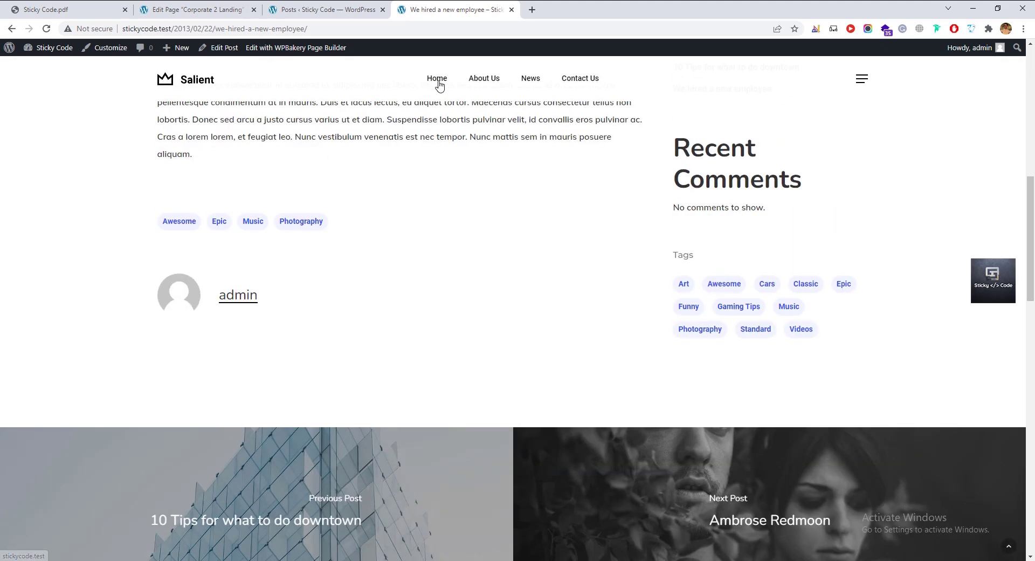
{"action": "left_click", "coordinate": [438, 78]}
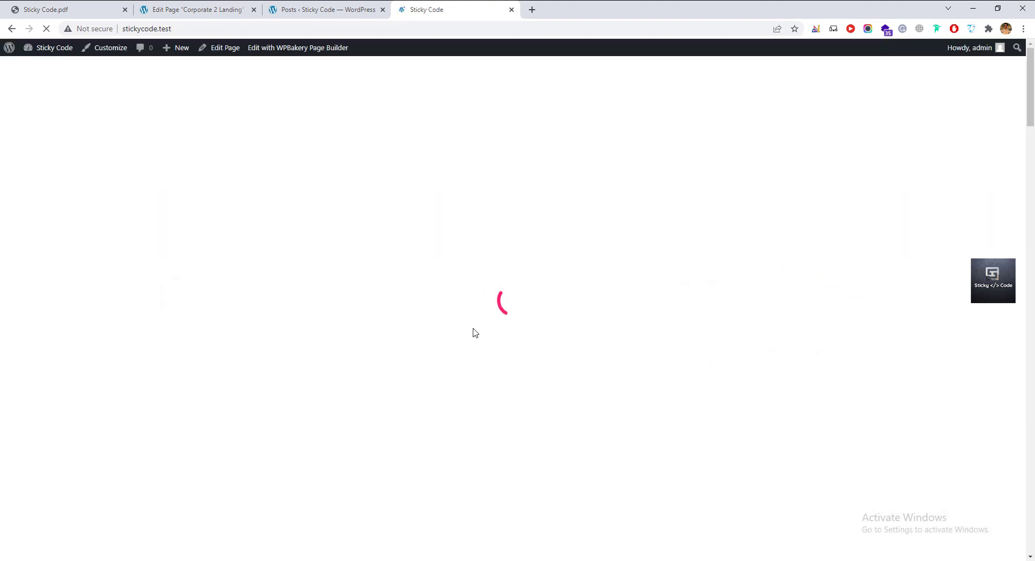
Visit the About Us page, then bring up Salient theme options at the Demo Importer.
{"action": "scroll", "coordinate": [438, 322], "scroll_direction": "down", "scroll_amount": 3}
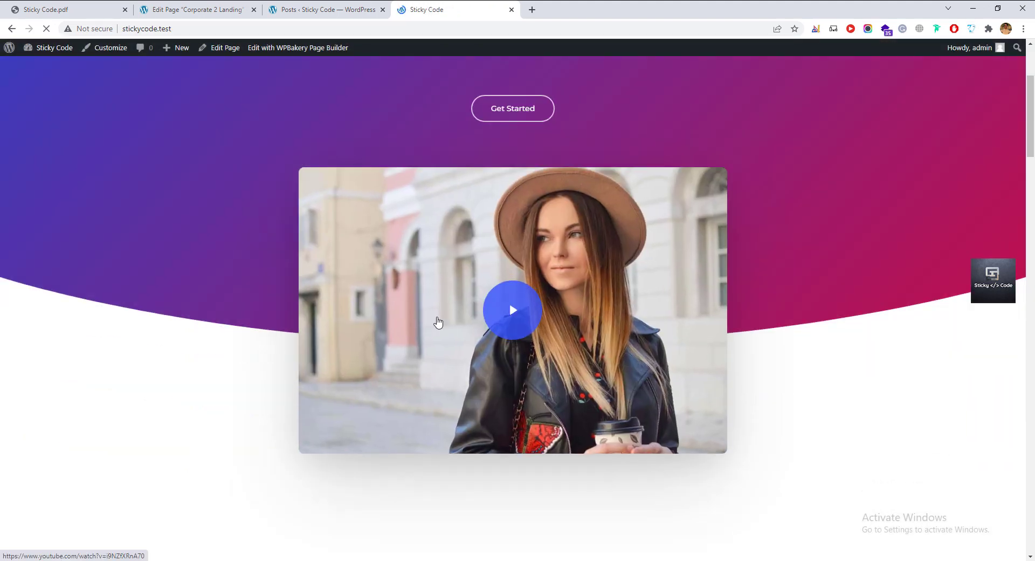
{"action": "scroll", "coordinate": [438, 321], "scroll_direction": "down", "scroll_amount": 2}
{"action": "scroll", "coordinate": [438, 321], "scroll_direction": "up", "scroll_amount": 4}
{"action": "left_click", "coordinate": [487, 80]}
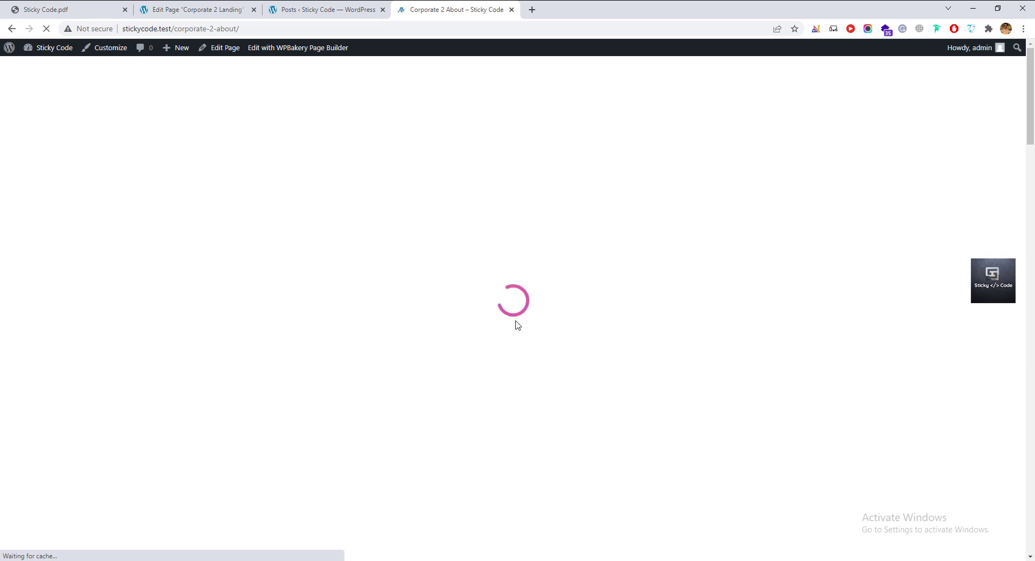
{"action": "left_click", "coordinate": [200, 10]}
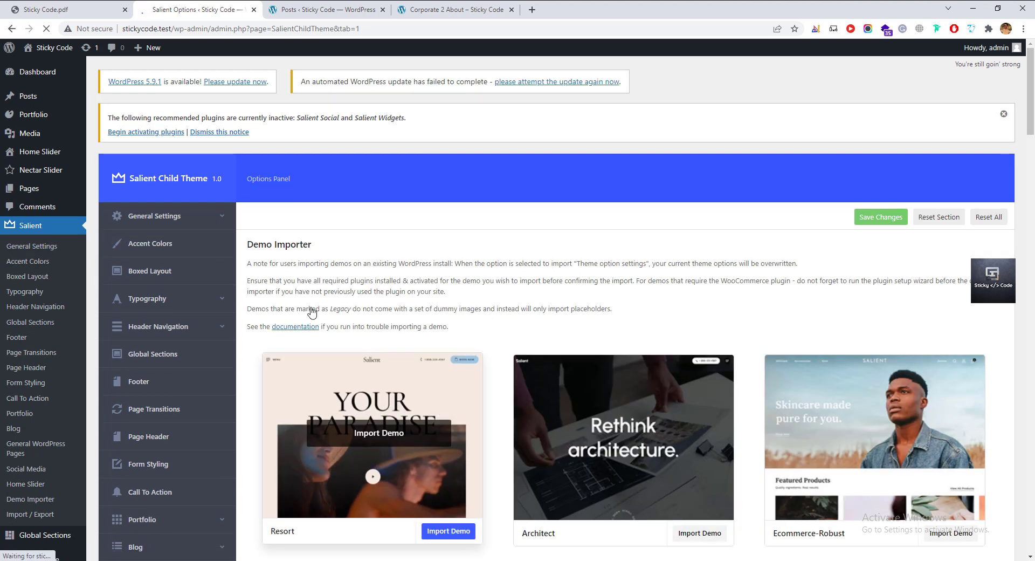
Replace the header logo with the uploaded Sticky Code logo.png.
{"action": "left_click", "coordinate": [159, 334]}
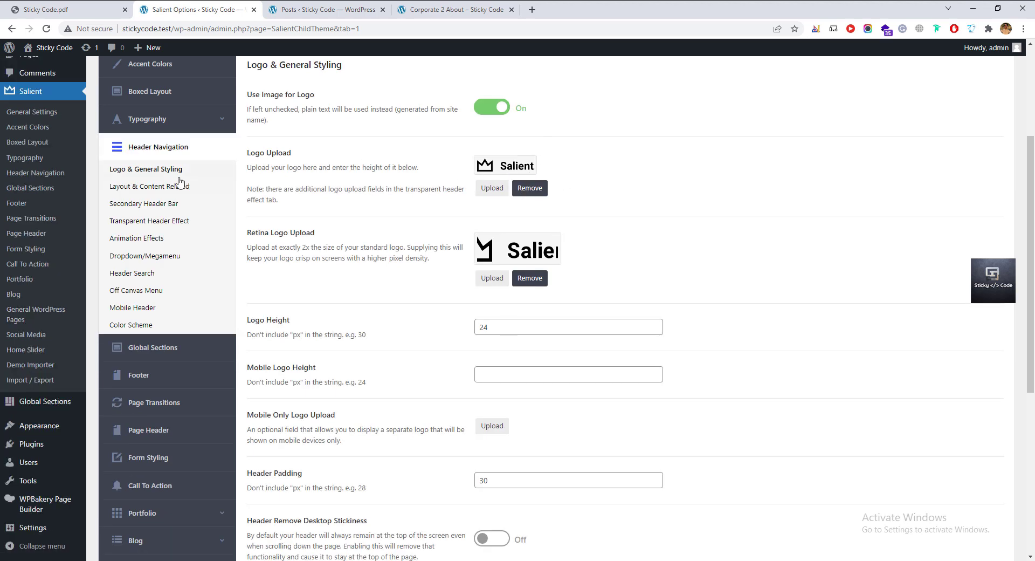
{"action": "left_click", "coordinate": [539, 189]}
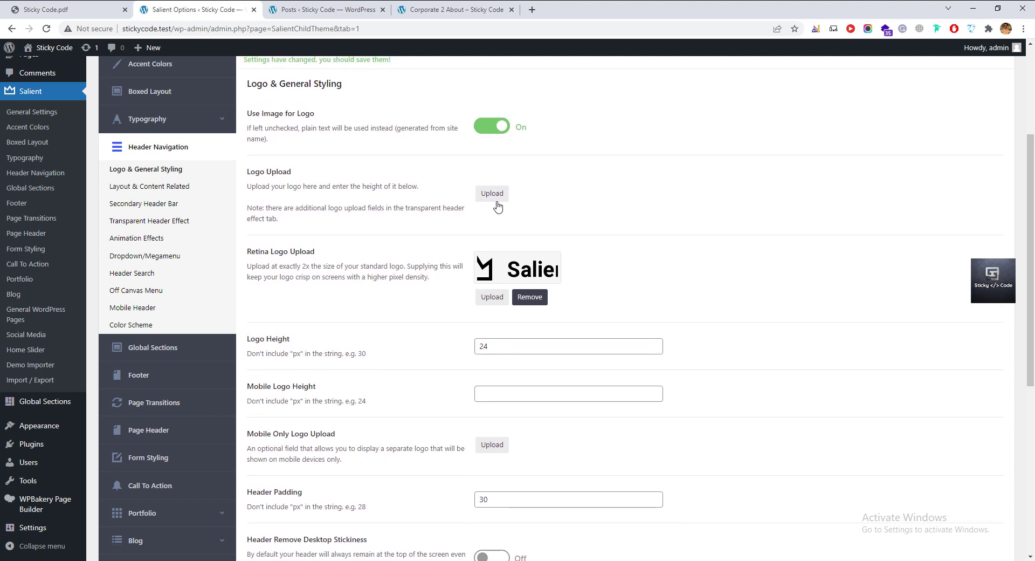
{"action": "left_click", "coordinate": [493, 194]}
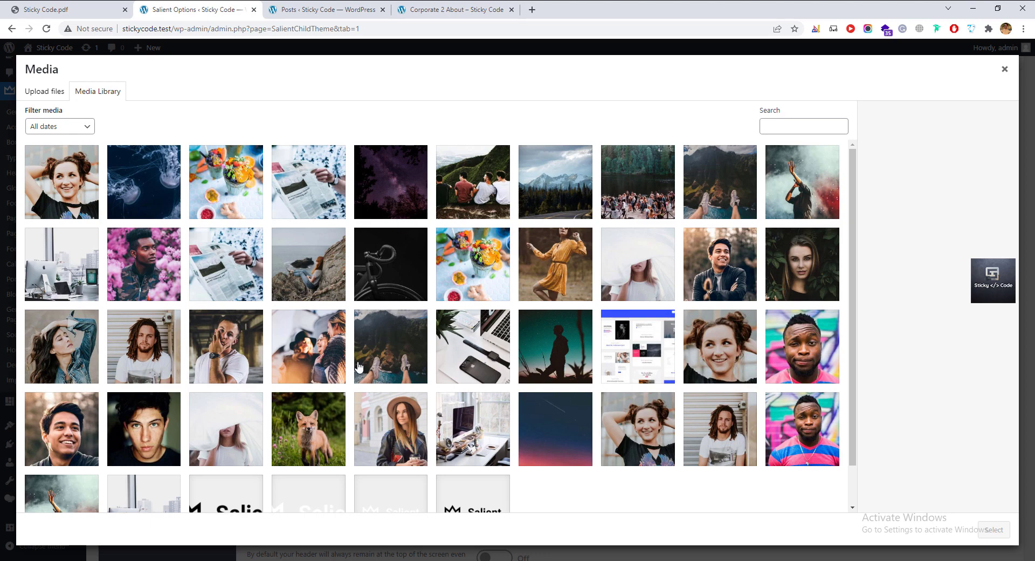
{"action": "key", "text": "alt+Tab"}
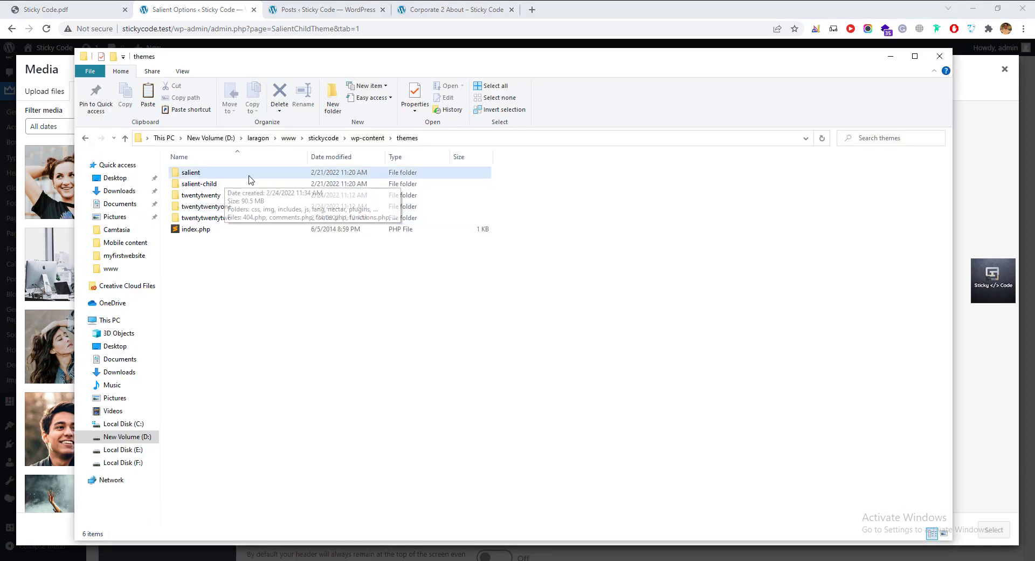
{"action": "key", "text": "super+1"}
{"action": "key", "text": "super+1"}
{"action": "left_click_drag", "start_coordinate": [215, 186], "coordinate": [394, 281]}
{"action": "key", "text": "alt+Tab"}
{"action": "key", "text": "alt+Tab"}
{"action": "key", "text": "Tab"}
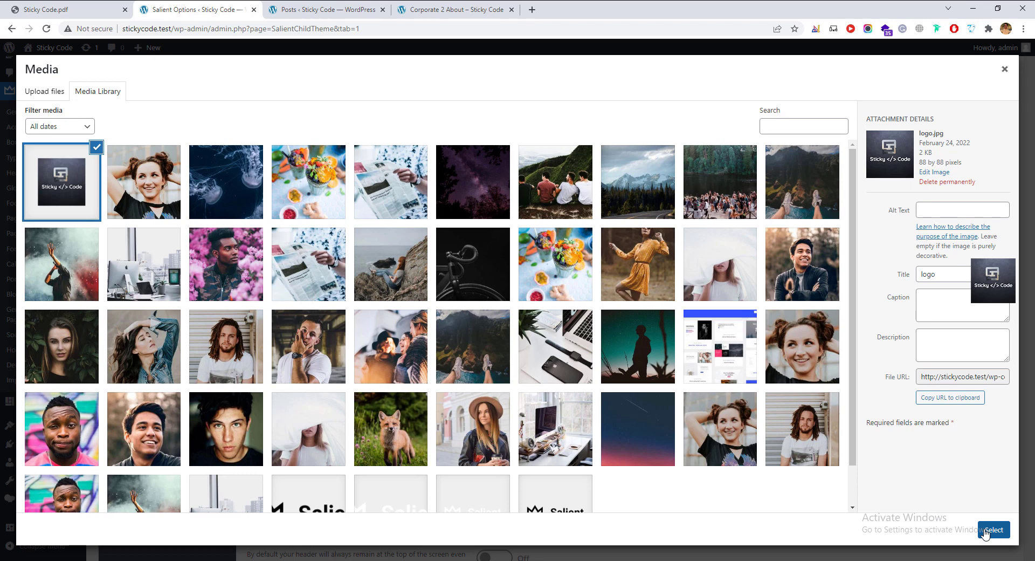
{"action": "left_click", "coordinate": [992, 529]}
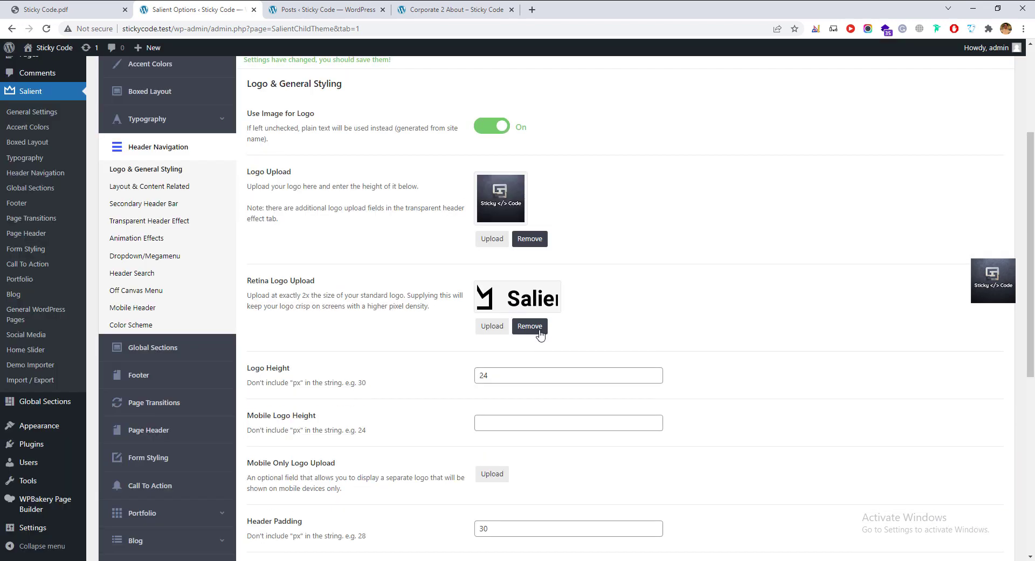
Set the Sticky Code logo as the retina logo as well.
{"action": "left_click", "coordinate": [539, 334]}
{"action": "left_click", "coordinate": [492, 291]}
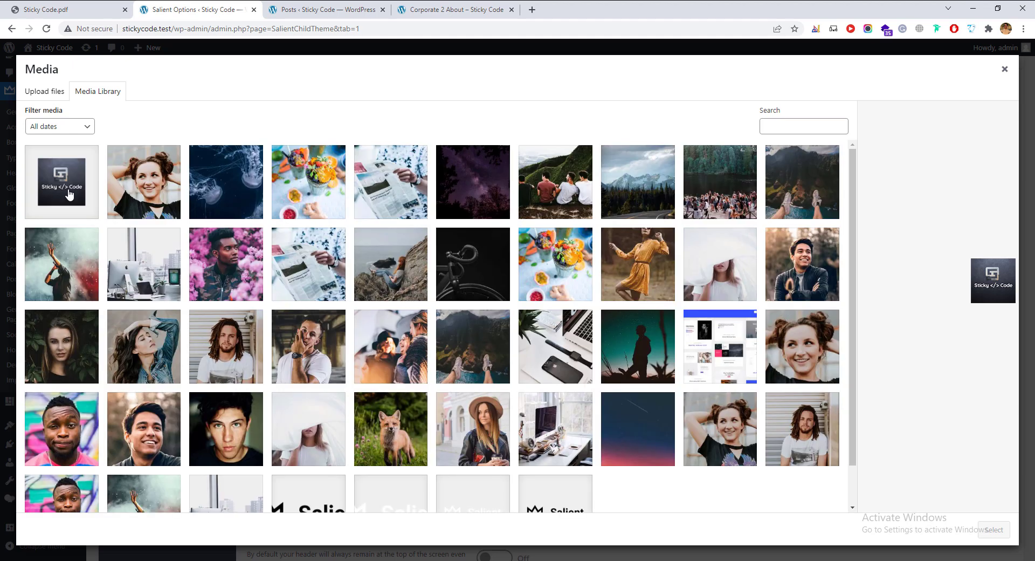
{"action": "left_click", "coordinate": [64, 193]}
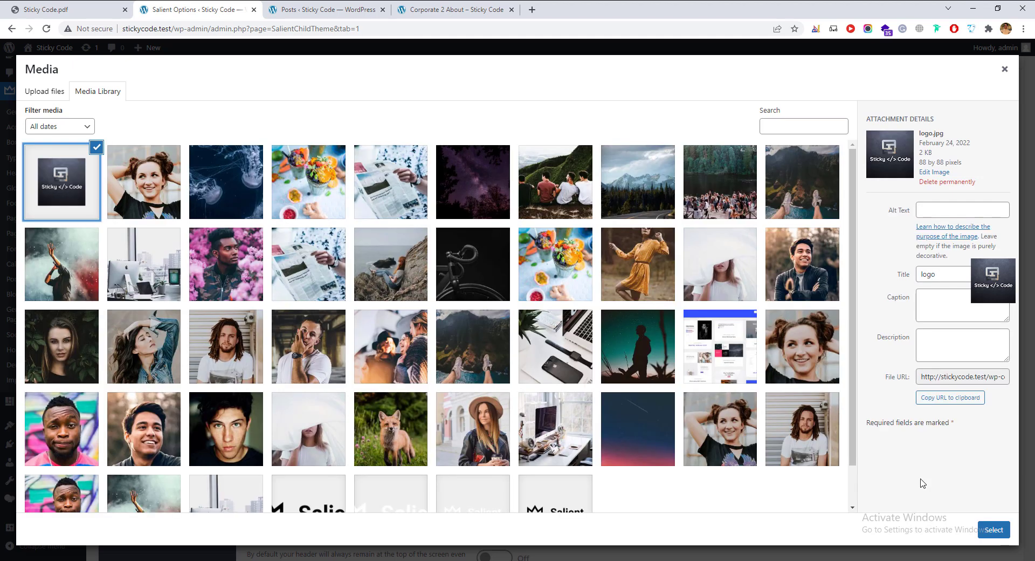
{"action": "left_click", "coordinate": [981, 530]}
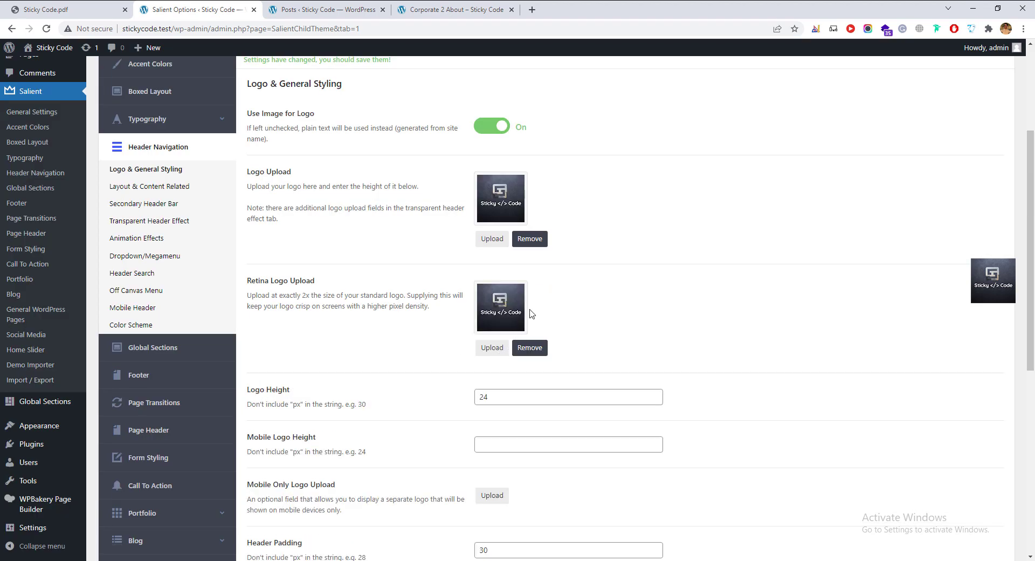
Check logo.png's size, then set Logo Height 88 and Mobile Logo Height 80 and save.
{"action": "key", "text": "super+1"}
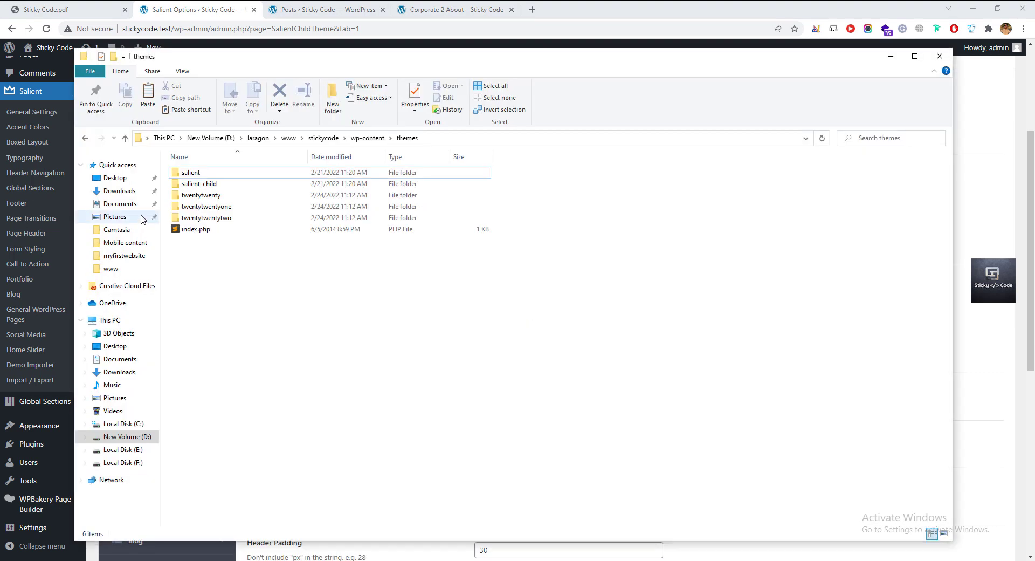
{"action": "key", "text": "super+1"}
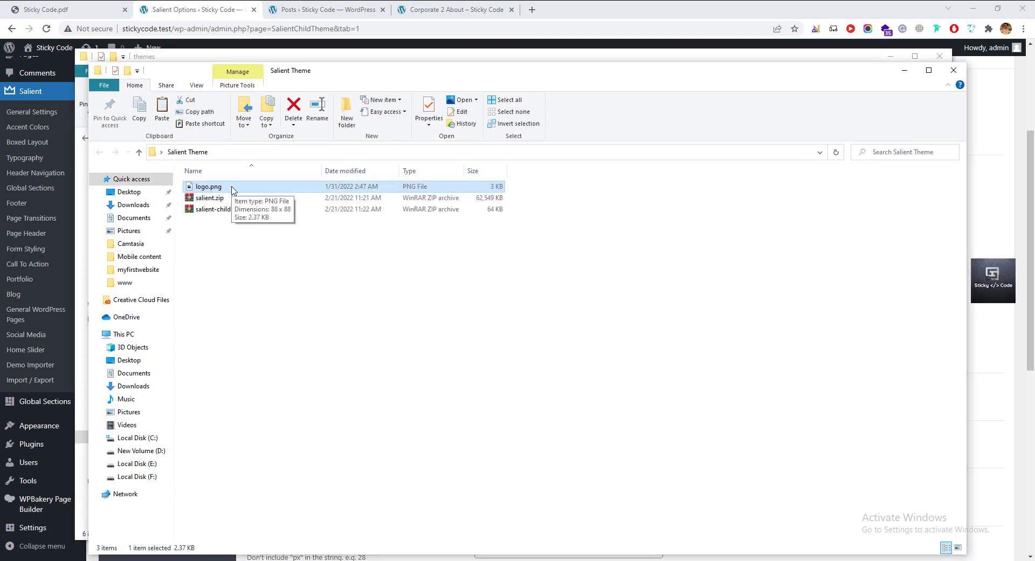
{"action": "key", "text": "super"}
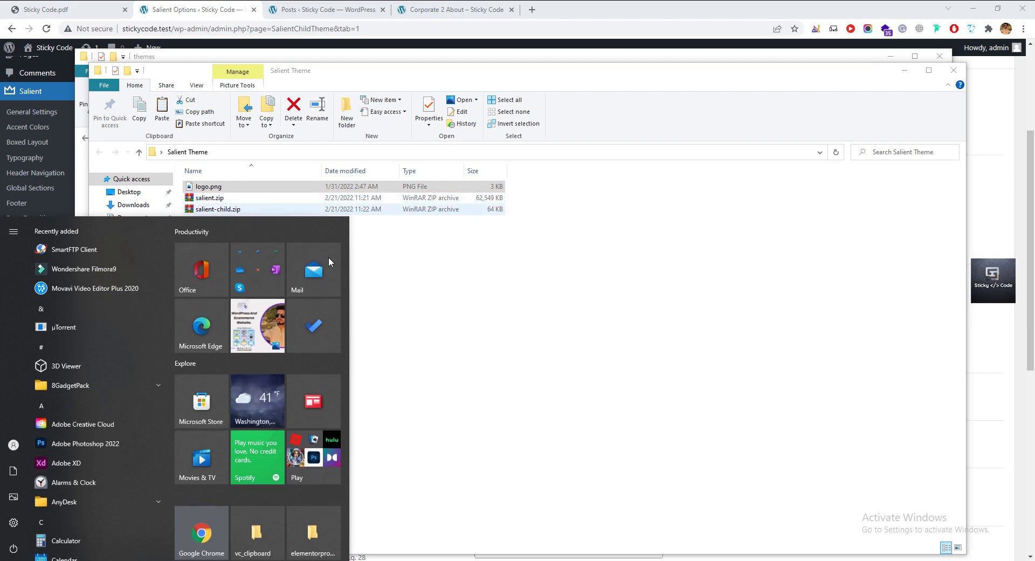
{"action": "key", "text": "alt+Tab"}
{"action": "key", "text": "alt+Tab"}
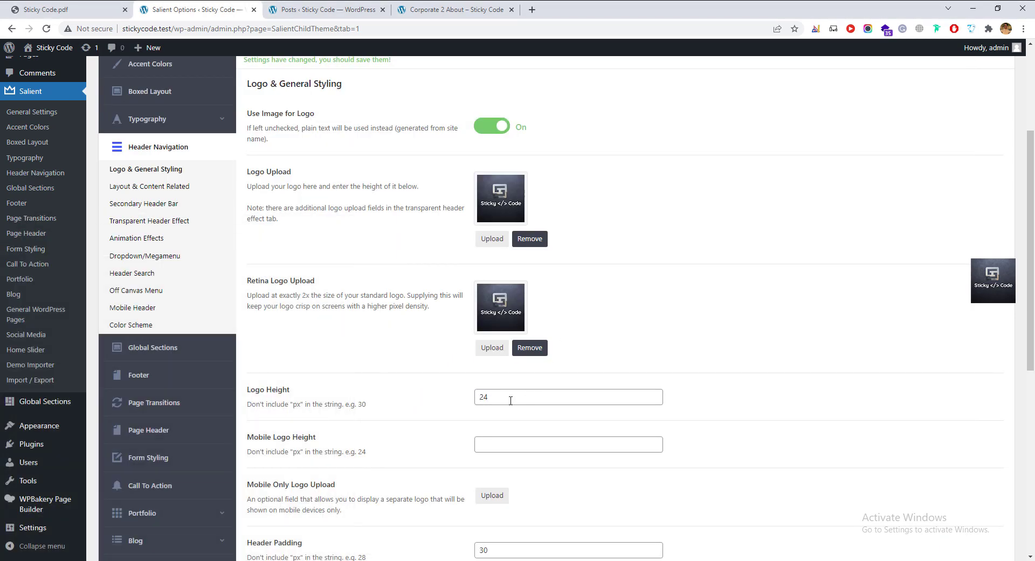
{"action": "left_click_drag", "start_coordinate": [511, 400], "coordinate": [443, 403]}
{"action": "type", "text": "88"}
{"action": "key", "text": "Tab"}
{"action": "key", "text": "Tab"}
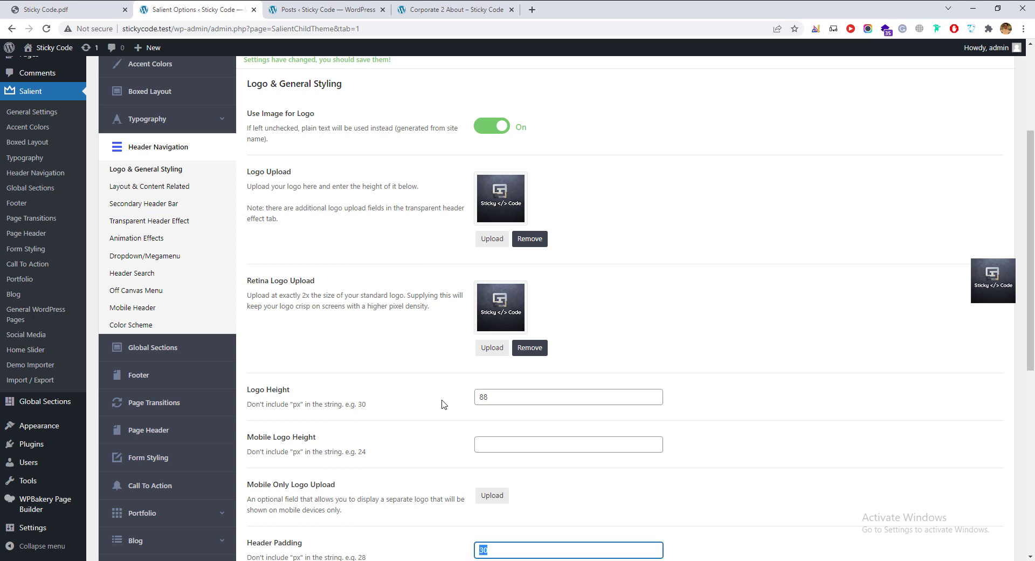
{"action": "key", "text": "shift+Tab"}
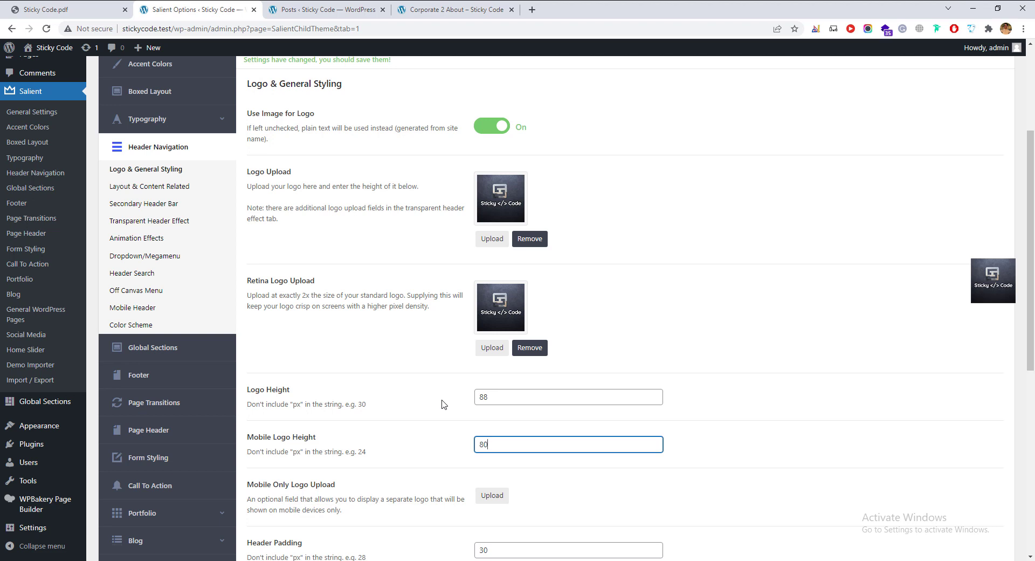
{"action": "scroll", "coordinate": [887, 479], "scroll_direction": "down", "scroll_amount": 5}
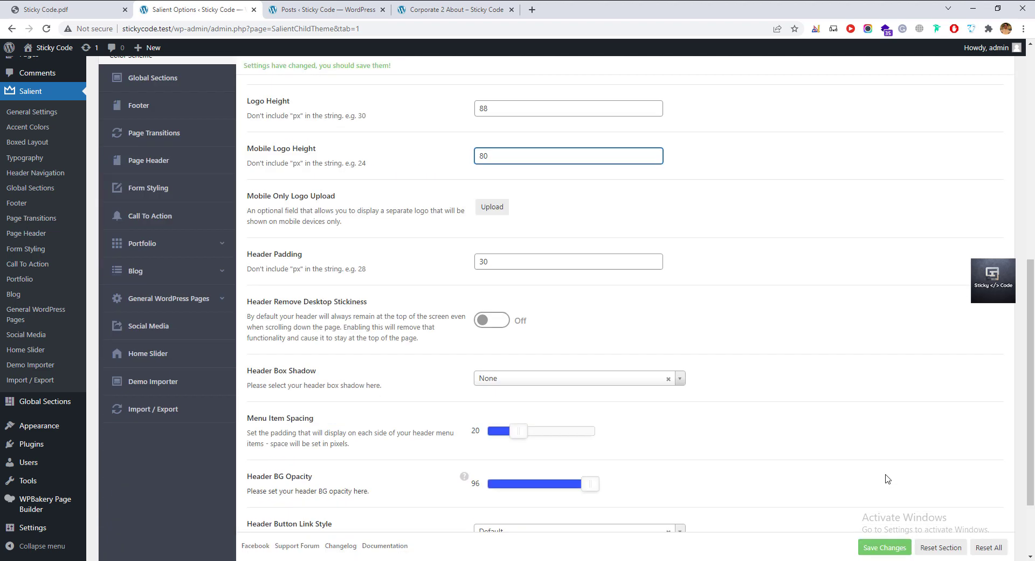
{"action": "left_click", "coordinate": [876, 546]}
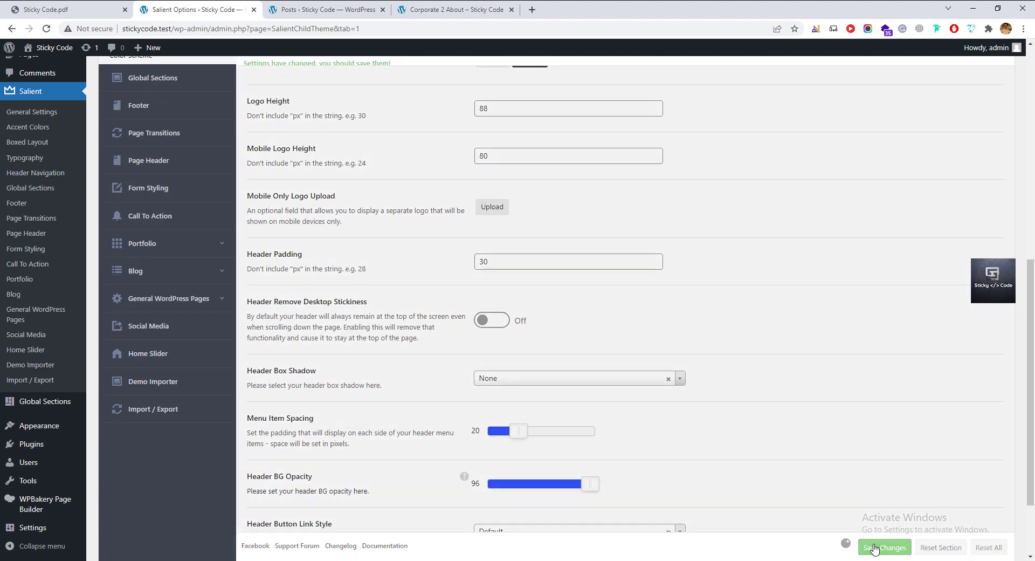
{"action": "left_click", "coordinate": [431, 9]}
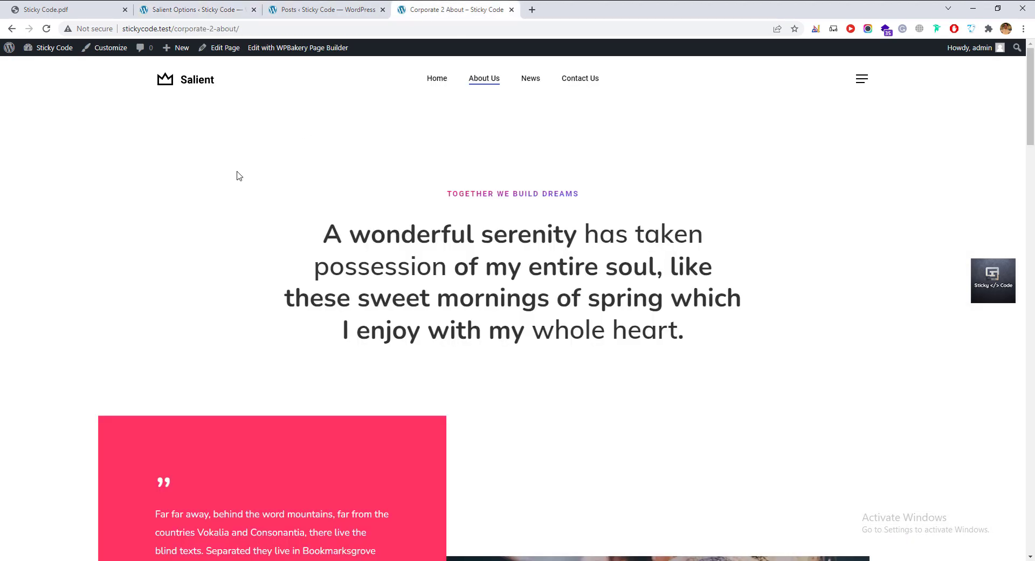
Reload the About page to see the larger Sticky Code logo, then return to the Posts list.
{"action": "key", "text": "F5"}
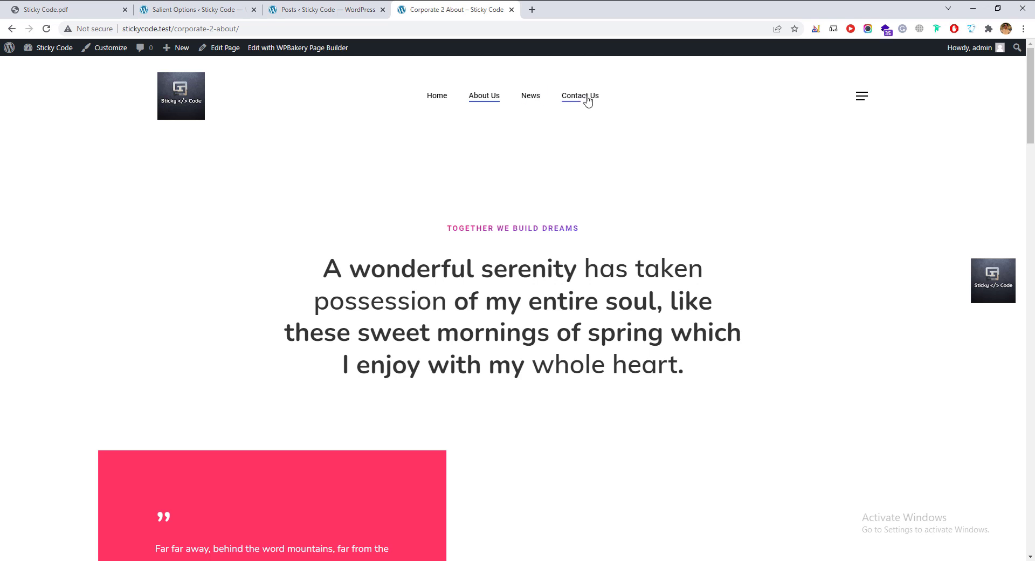
{"action": "left_click", "coordinate": [337, 11]}
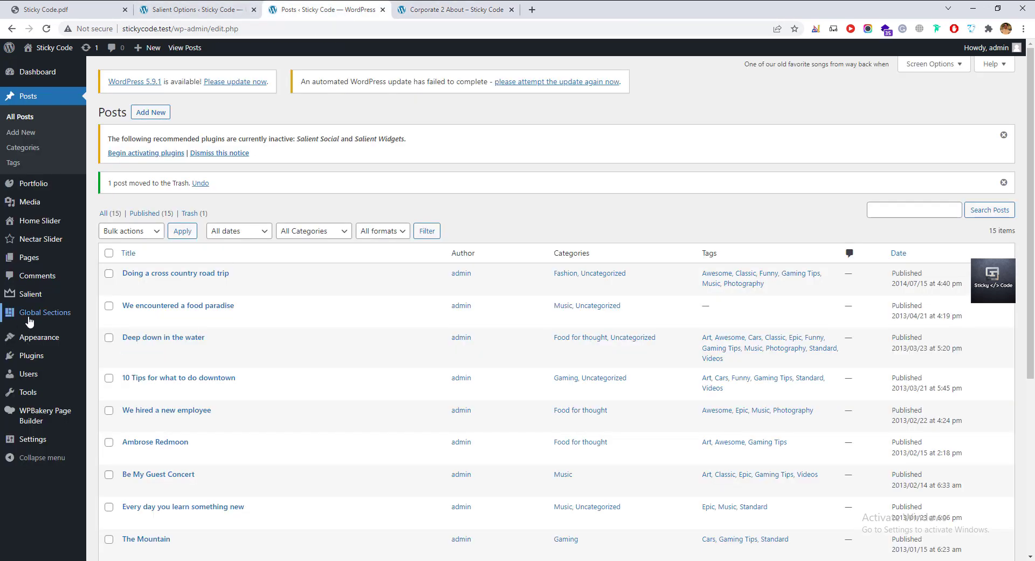
{"action": "mouse_move", "coordinate": [43, 339]}
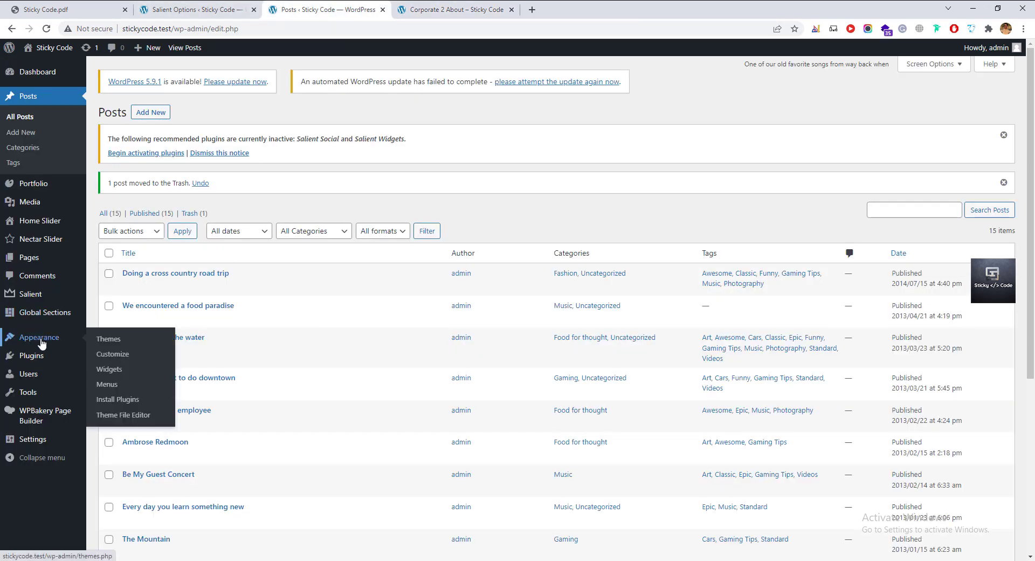
Open the Corporate 2 Nav menu and review the Contact Us item, pages and posts options.
{"action": "left_click", "coordinate": [107, 384]}
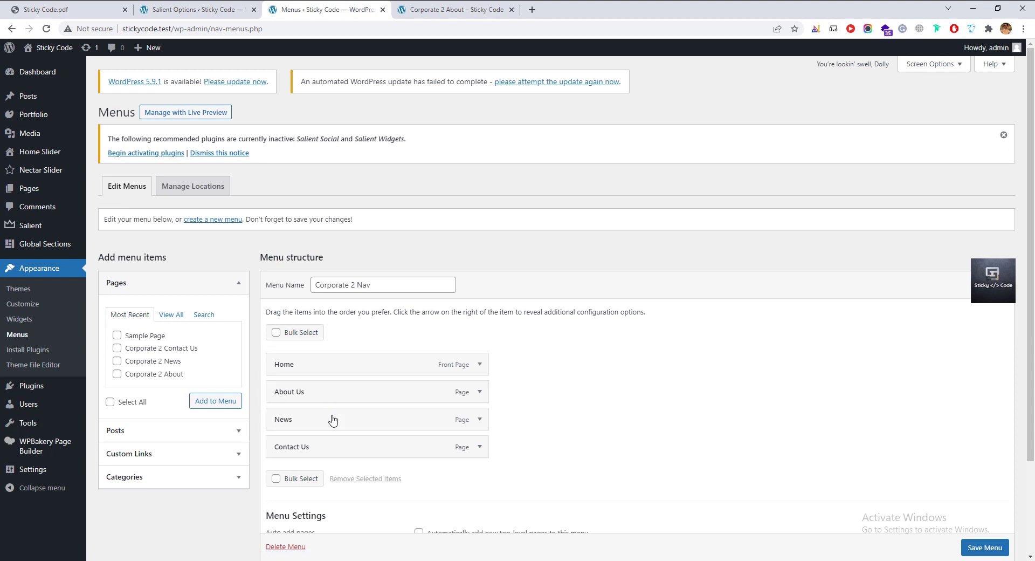
{"action": "left_click", "coordinate": [480, 447]}
{"action": "scroll", "coordinate": [527, 384], "scroll_direction": "down", "scroll_amount": 2}
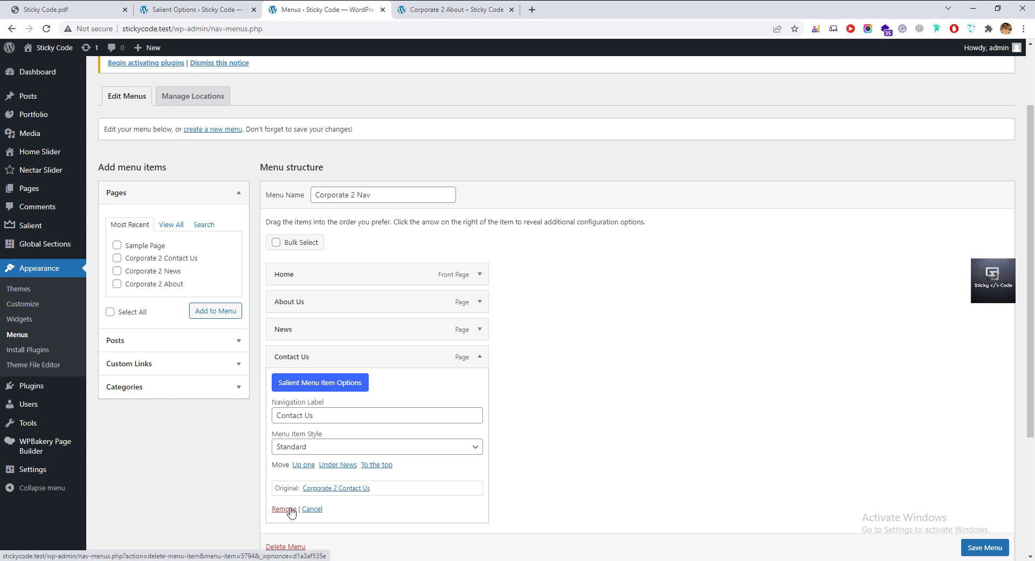
{"action": "left_click", "coordinate": [478, 357]}
{"action": "left_click", "coordinate": [171, 224]}
{"action": "left_click", "coordinate": [145, 246]}
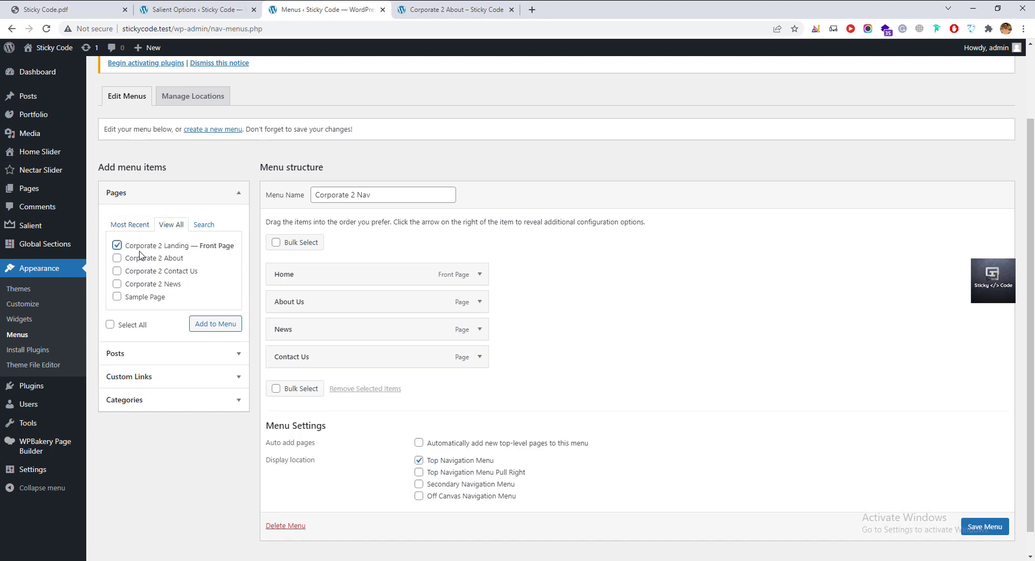
{"action": "left_click", "coordinate": [140, 258]}
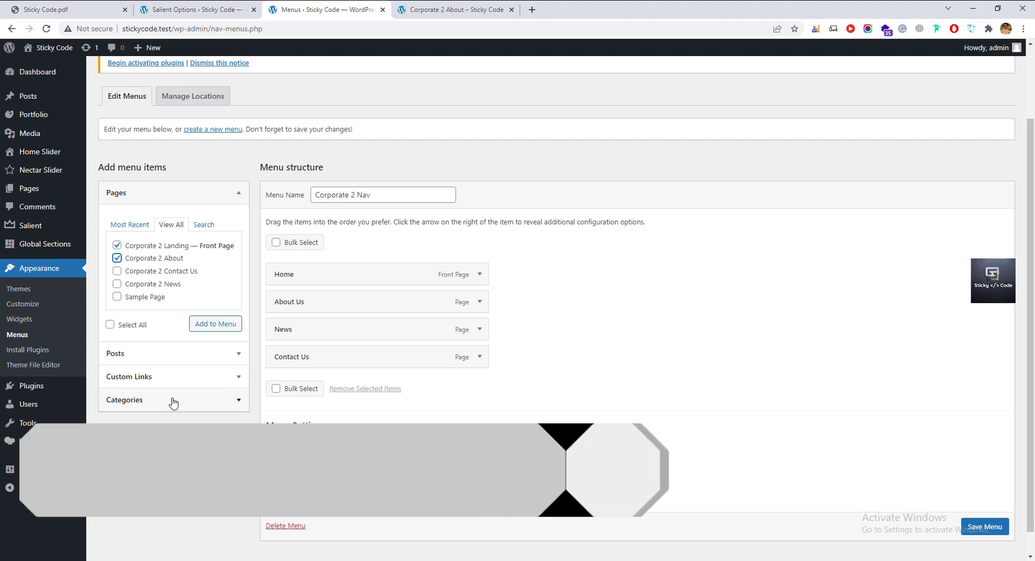
{"action": "left_click", "coordinate": [172, 353]}
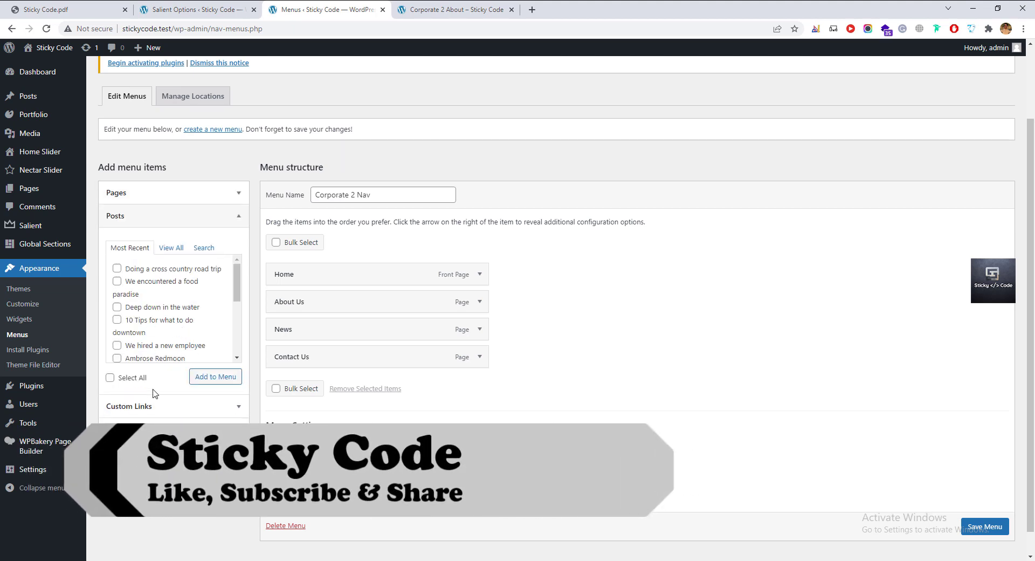
Add a custom link with URL # and link text Categories to the menu.
{"action": "left_click", "coordinate": [158, 407]}
{"action": "left_click", "coordinate": [162, 266]}
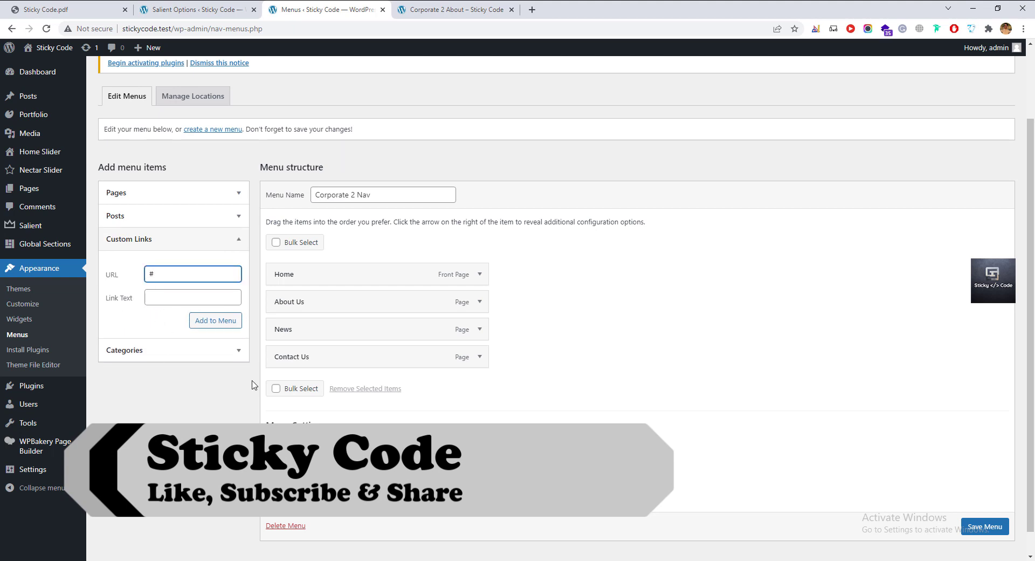
{"action": "key", "text": "Tab"}
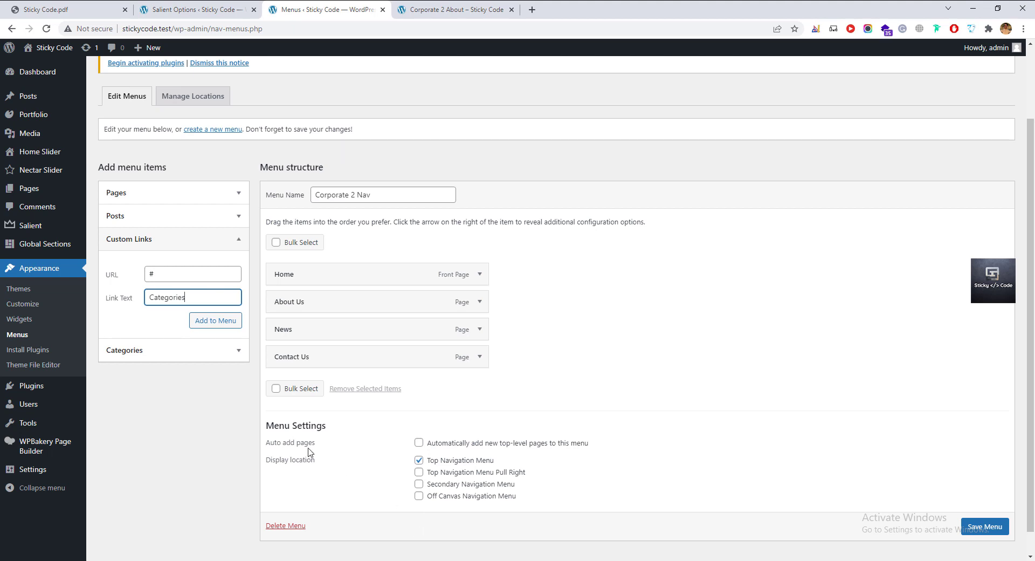
{"action": "left_click", "coordinate": [216, 320]}
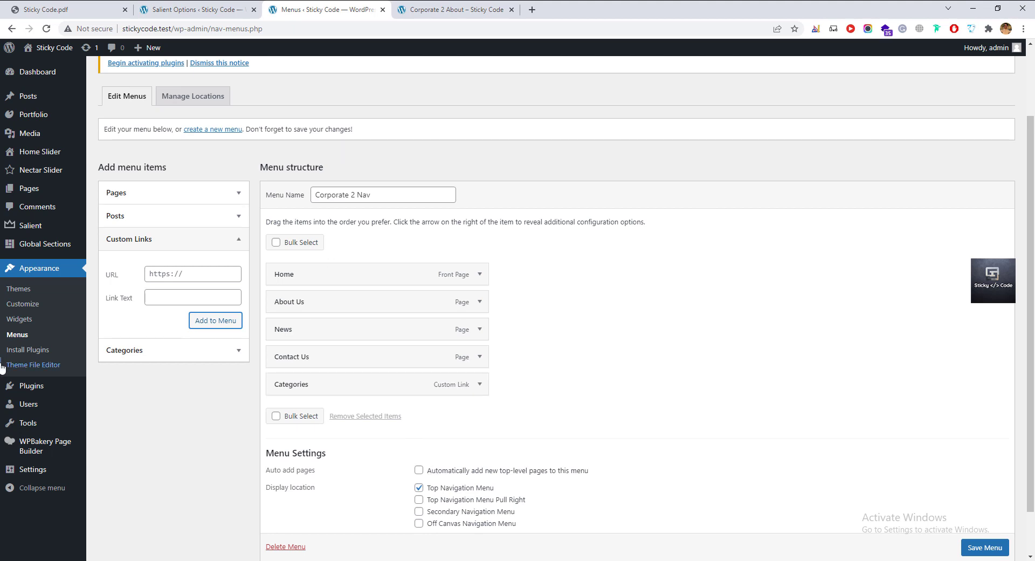
Add the Food for thought, Gaming, Music and Fashion categories to the menu.
{"action": "left_click", "coordinate": [196, 350]}
{"action": "left_click", "coordinate": [141, 341]}
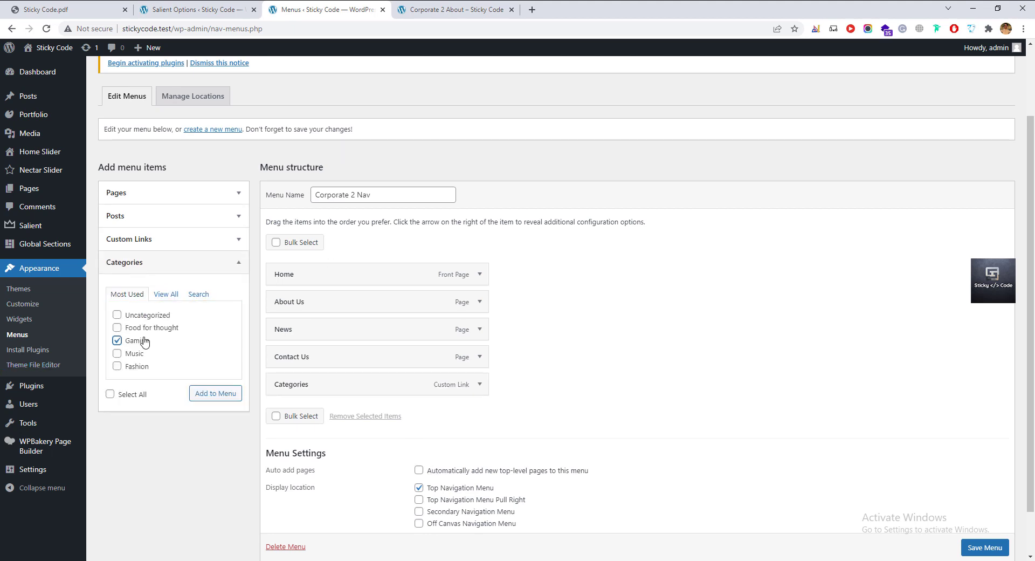
{"action": "left_click", "coordinate": [147, 328]}
{"action": "left_click", "coordinate": [135, 355]}
{"action": "left_click", "coordinate": [132, 366]}
{"action": "left_click", "coordinate": [203, 393]}
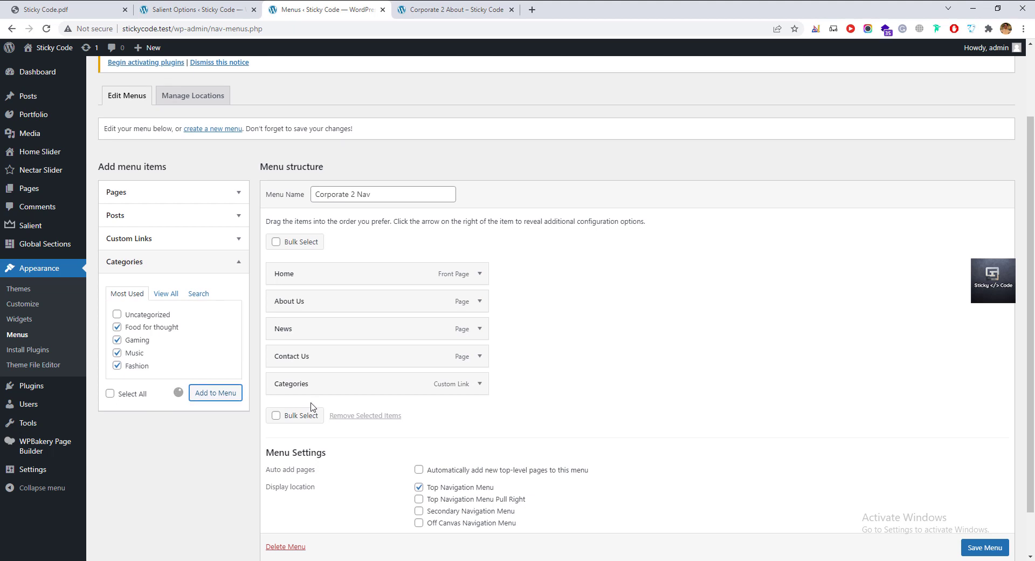
{"action": "scroll", "coordinate": [312, 405], "scroll_direction": "down", "scroll_amount": 1}
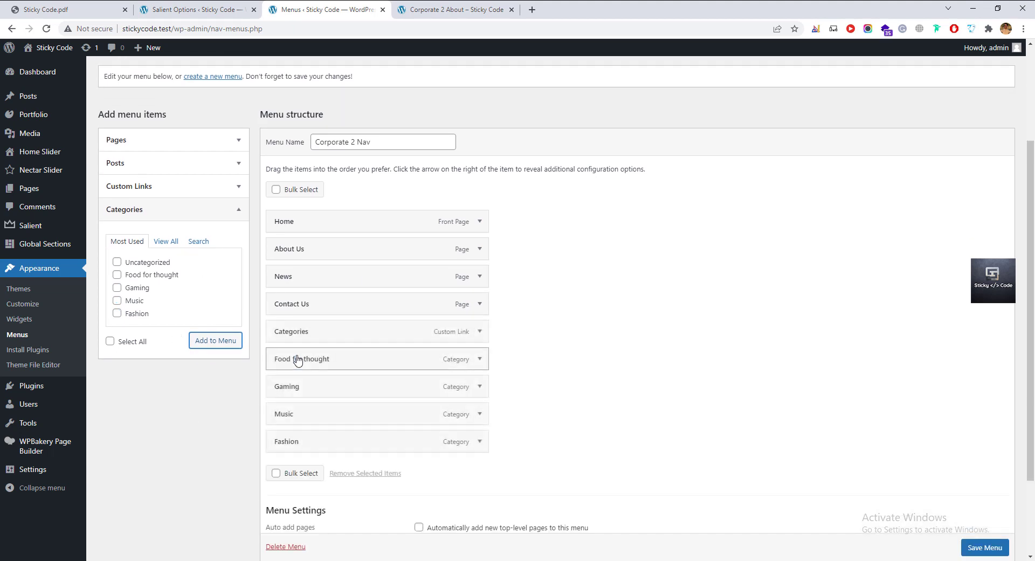
{"action": "left_click", "coordinate": [137, 313]}
{"action": "left_click", "coordinate": [136, 300]}
{"action": "left_click", "coordinate": [141, 289]}
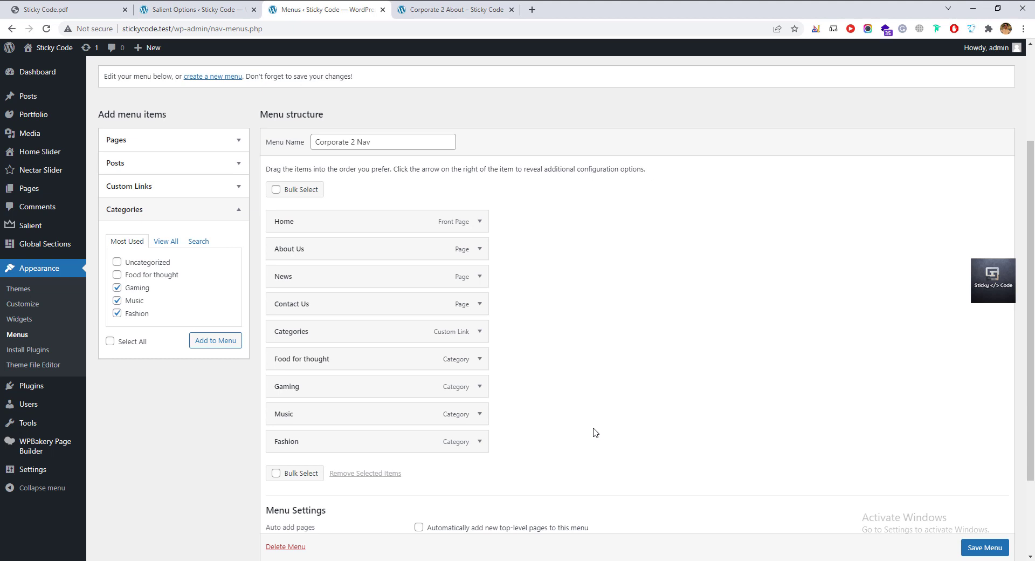
Drag the category items under Categories as sub-items and save the menu.
{"action": "left_click_drag", "start_coordinate": [362, 364], "coordinate": [404, 387]}
{"action": "left_click_drag", "start_coordinate": [343, 413], "coordinate": [341, 439]}
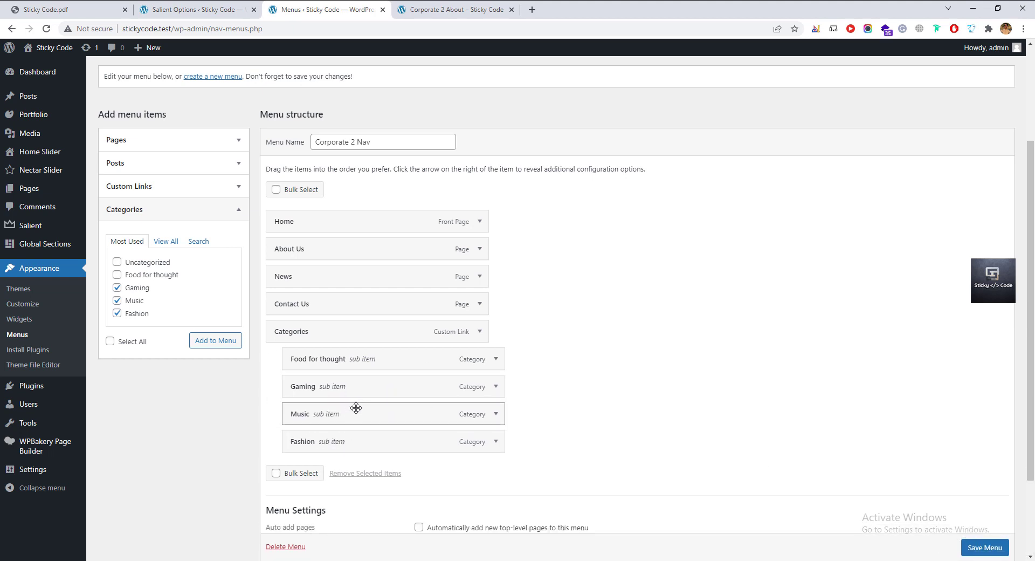
{"action": "scroll", "coordinate": [377, 415], "scroll_direction": "down", "scroll_amount": 2}
{"action": "left_click", "coordinate": [984, 501]}
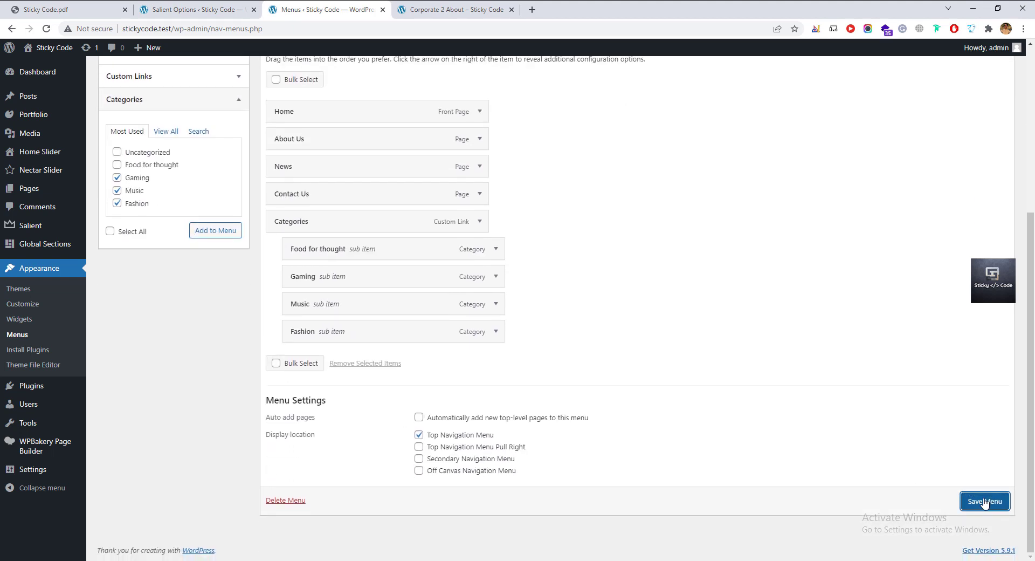
{"action": "left_click", "coordinate": [437, 12]}
Reload the About page, check the Categories dropdown and off-canvas panel, then return to Menus.
{"action": "key", "text": "F5"}
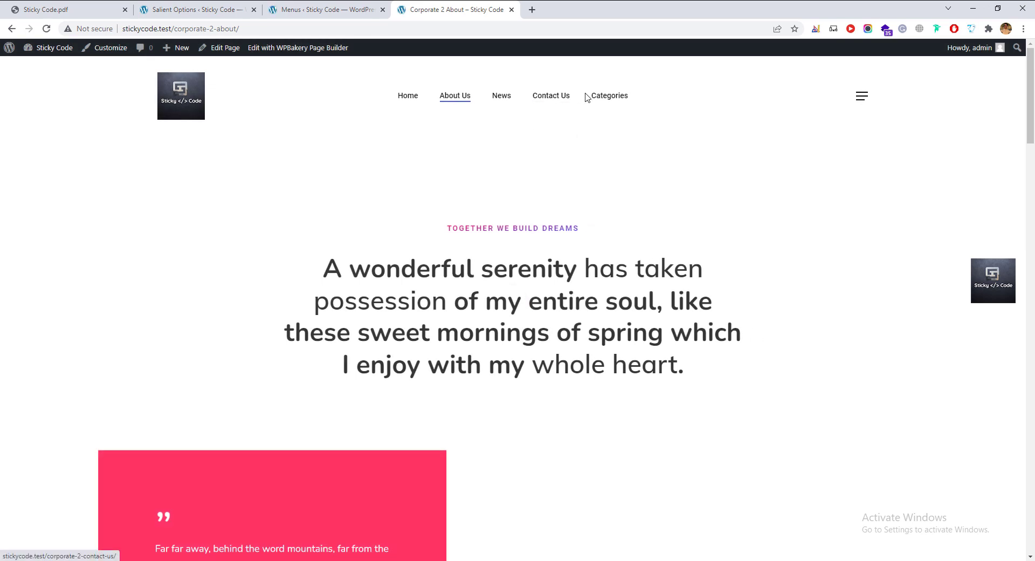
{"action": "mouse_move", "coordinate": [606, 99]}
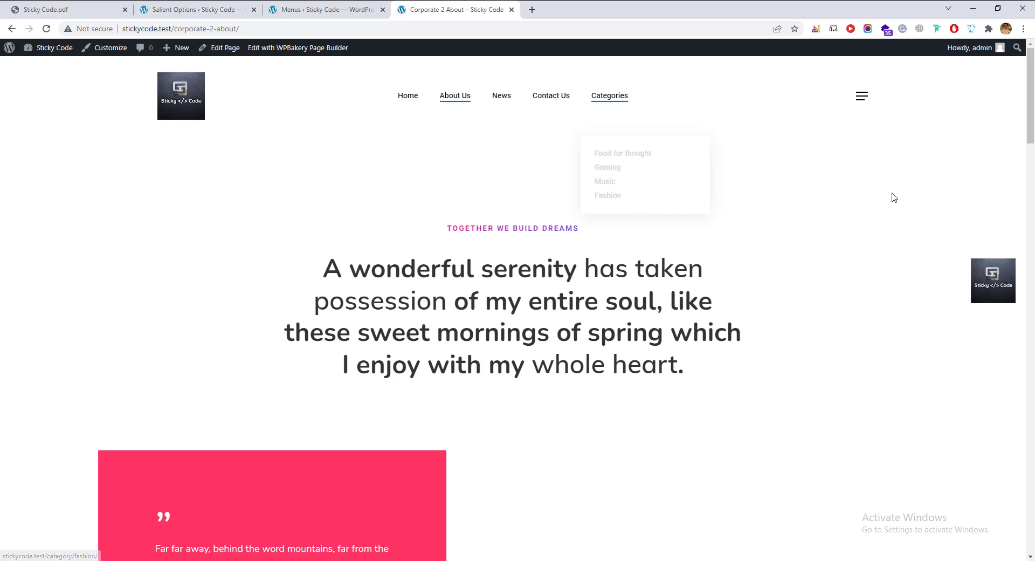
{"action": "left_click", "coordinate": [862, 102]}
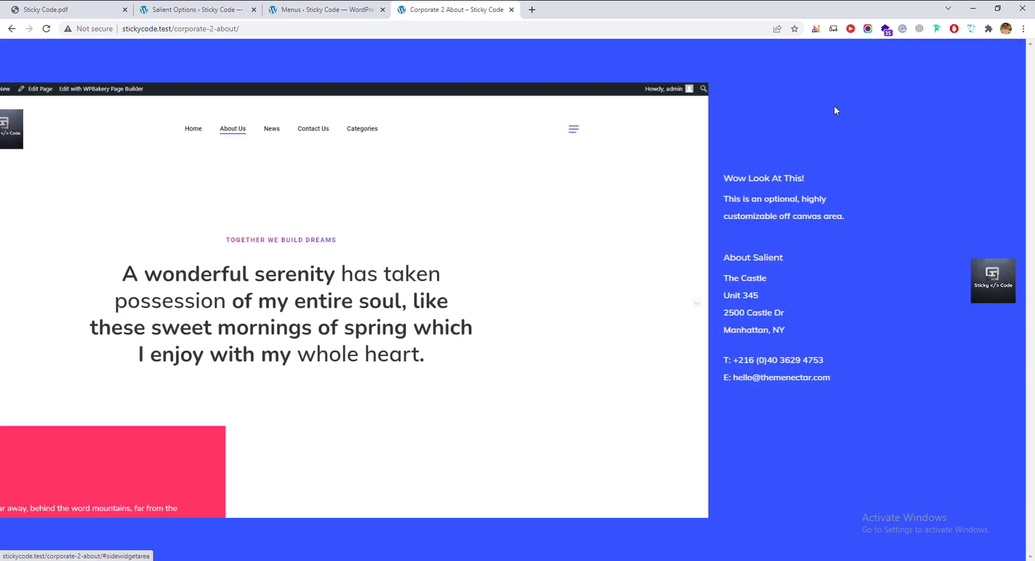
{"action": "left_click", "coordinate": [658, 303]}
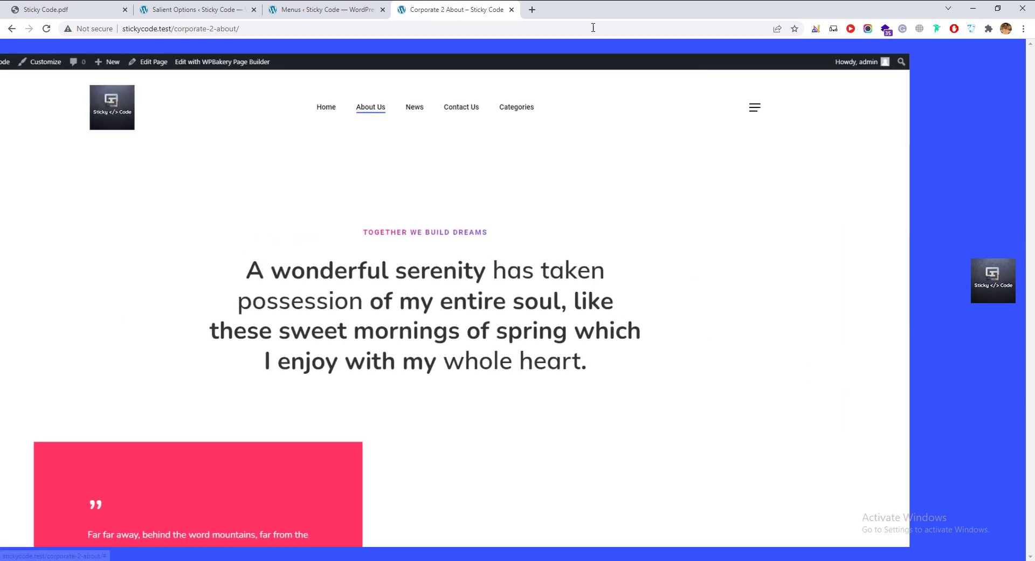
{"action": "left_click", "coordinate": [335, 10]}
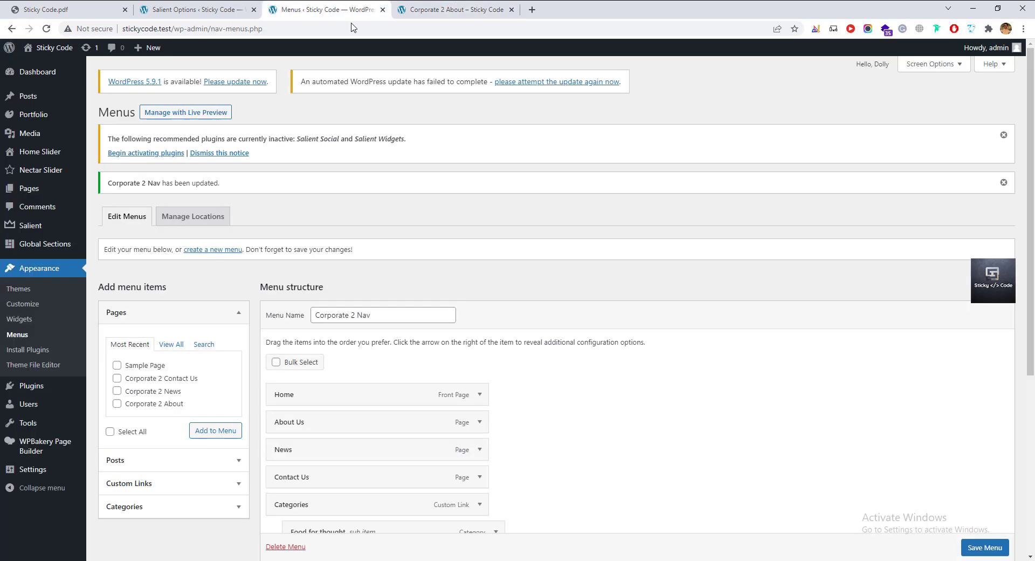
Go to Appearance > Widgets and expand Footer Area 1 to reveal its copyright text.
{"action": "left_click", "coordinate": [19, 320]}
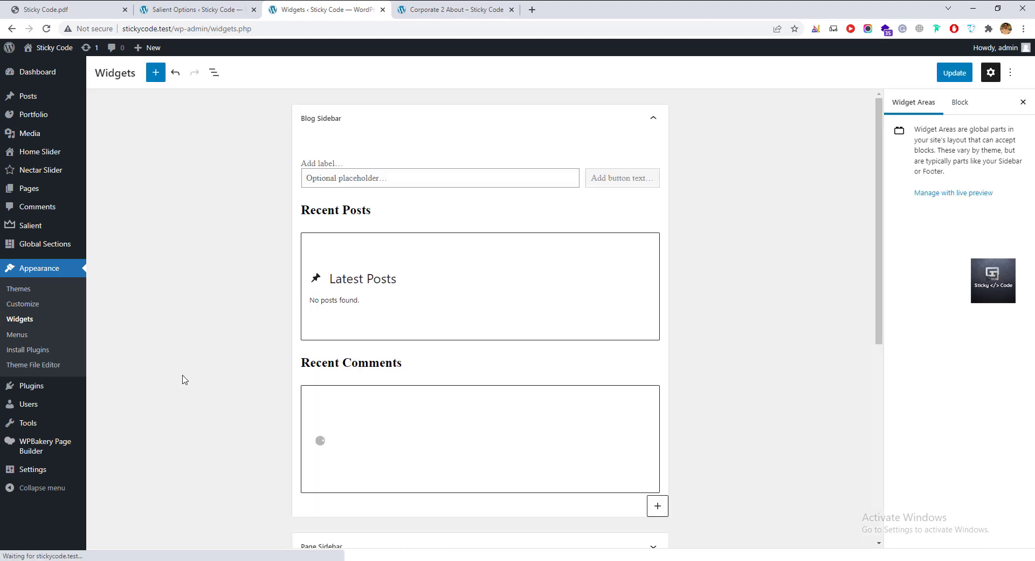
{"action": "scroll", "coordinate": [528, 373], "scroll_direction": "down", "scroll_amount": 2}
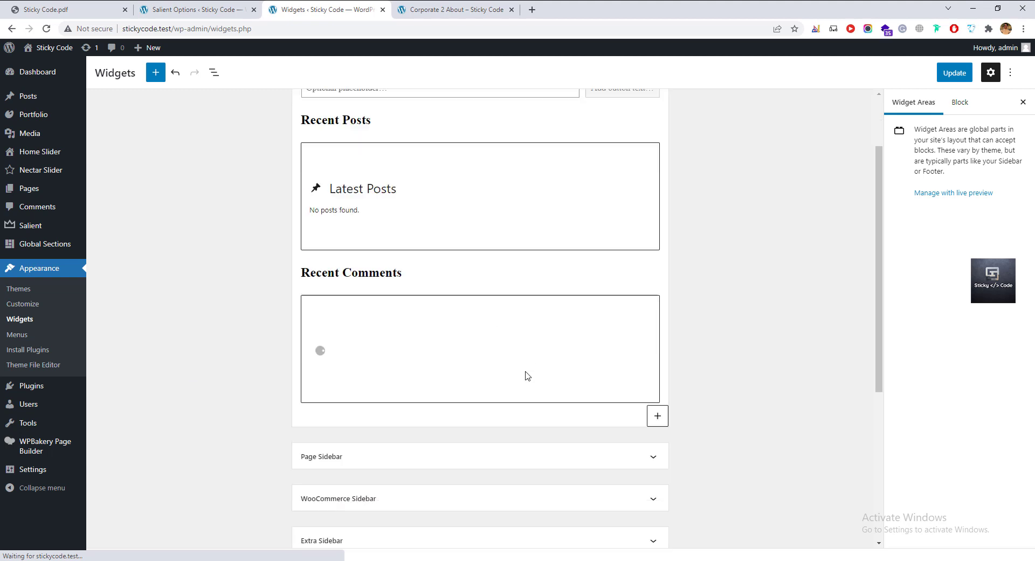
{"action": "scroll", "coordinate": [412, 355], "scroll_direction": "down", "scroll_amount": 2}
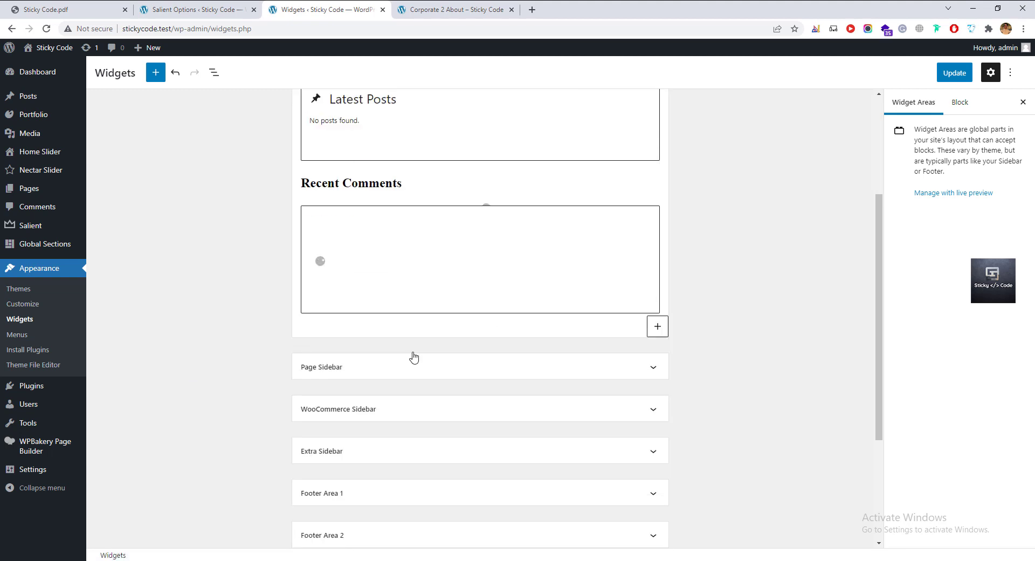
{"action": "scroll", "coordinate": [414, 358], "scroll_direction": "down", "scroll_amount": 2}
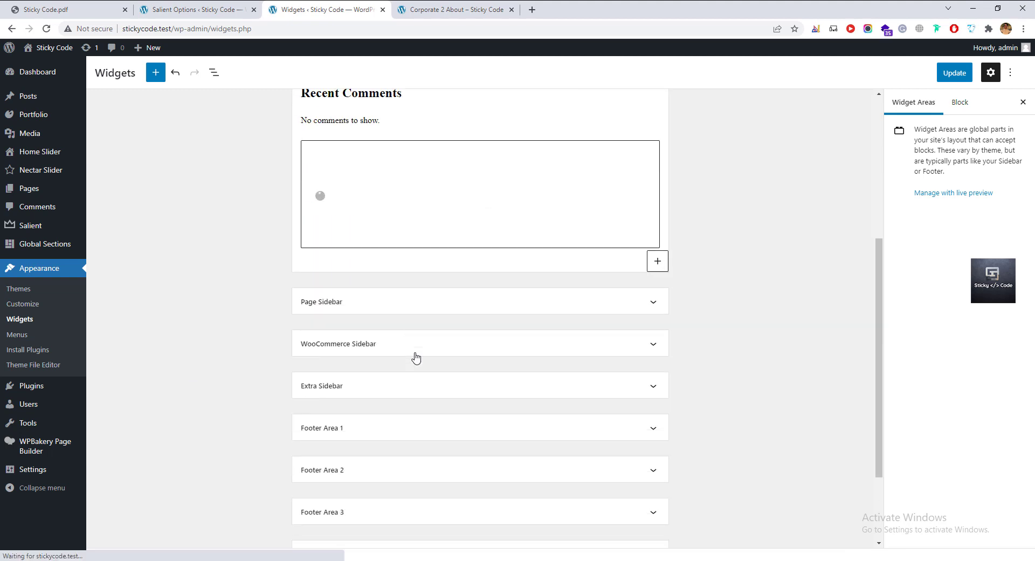
{"action": "scroll", "coordinate": [416, 357], "scroll_direction": "up", "scroll_amount": 2}
{"action": "scroll", "coordinate": [431, 308], "scroll_direction": "up", "scroll_amount": 3}
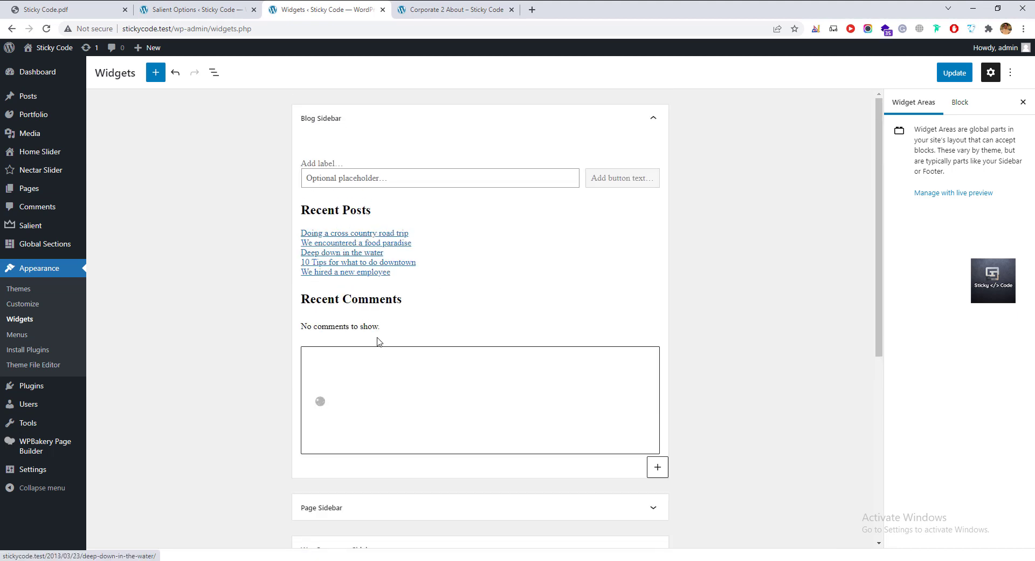
{"action": "scroll", "coordinate": [378, 348], "scroll_direction": "down", "scroll_amount": 2}
{"action": "scroll", "coordinate": [378, 349], "scroll_direction": "down", "scroll_amount": 3}
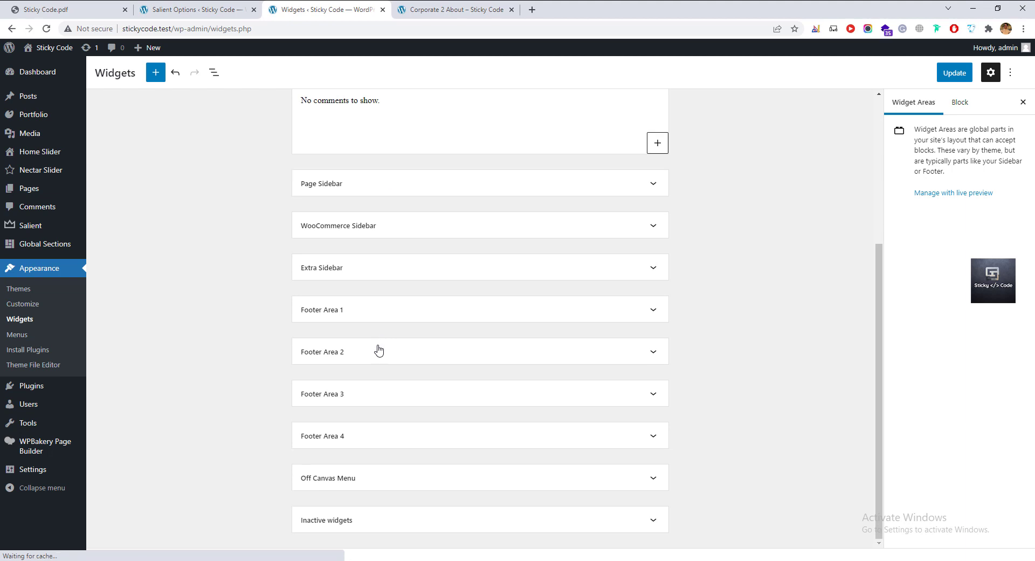
{"action": "scroll", "coordinate": [378, 350], "scroll_direction": "down", "scroll_amount": 1}
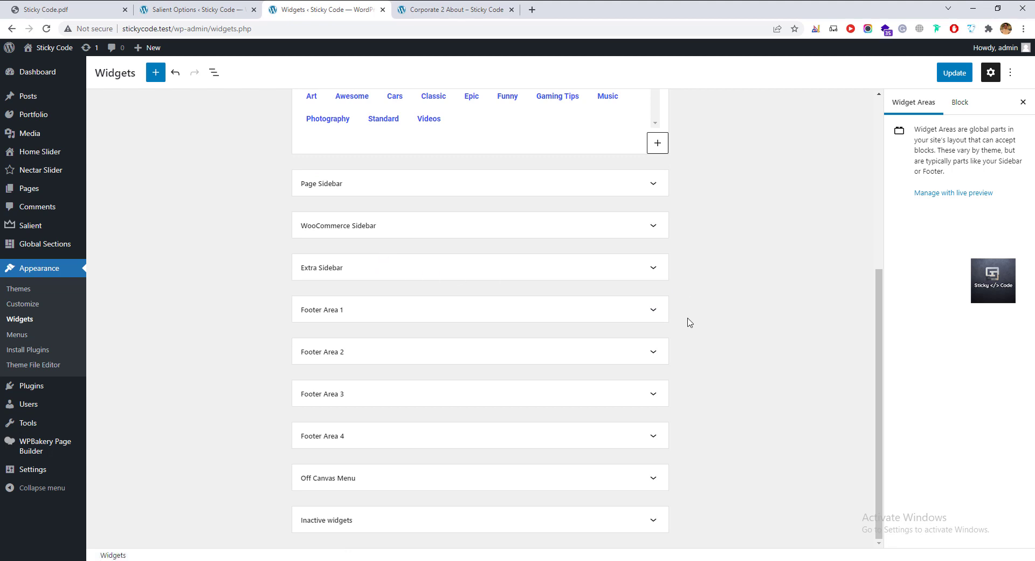
{"action": "left_click", "coordinate": [652, 309]}
{"action": "scroll", "coordinate": [640, 314], "scroll_direction": "down", "scroll_amount": 2}
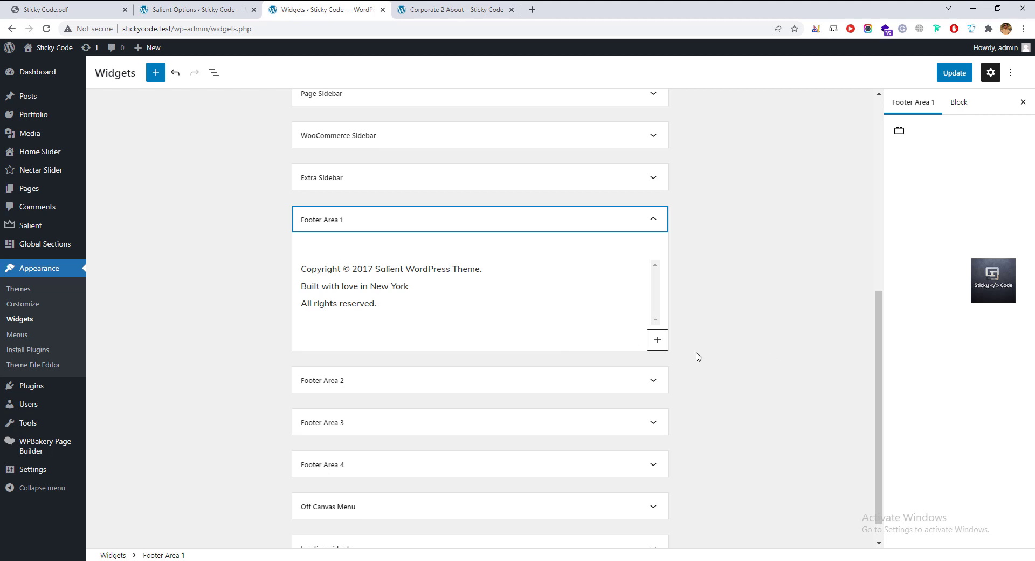
Add an Image block to Footer Area 1 and upload stickycodel-logo.png into it.
{"action": "left_click", "coordinate": [660, 344]}
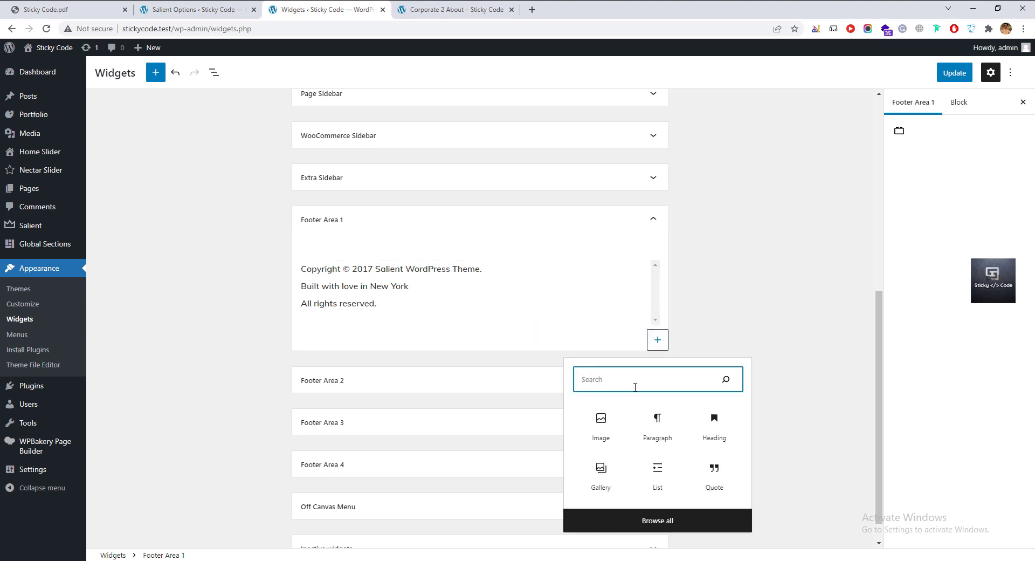
{"action": "left_click", "coordinate": [664, 520]}
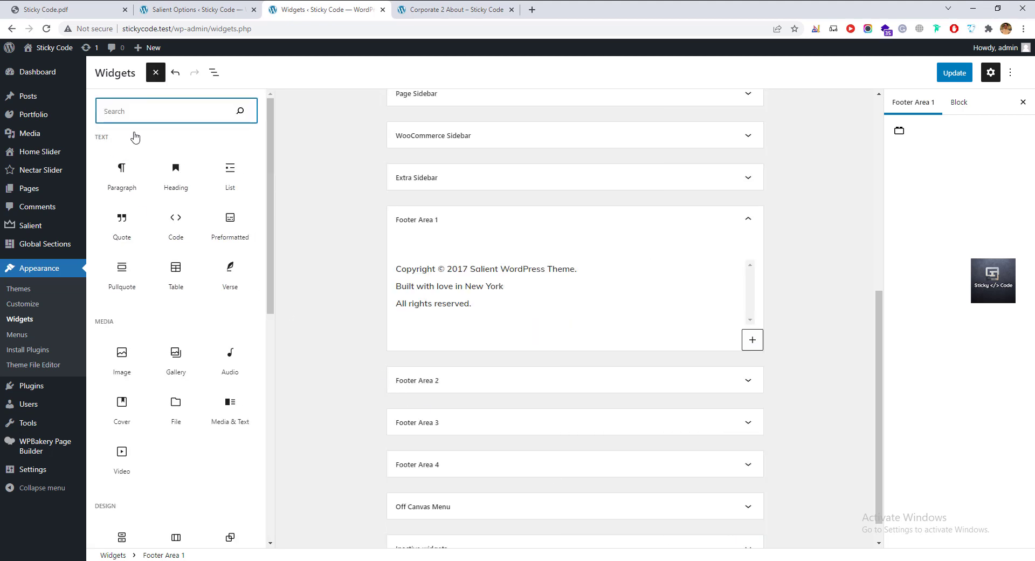
{"action": "type", "text": "im"}
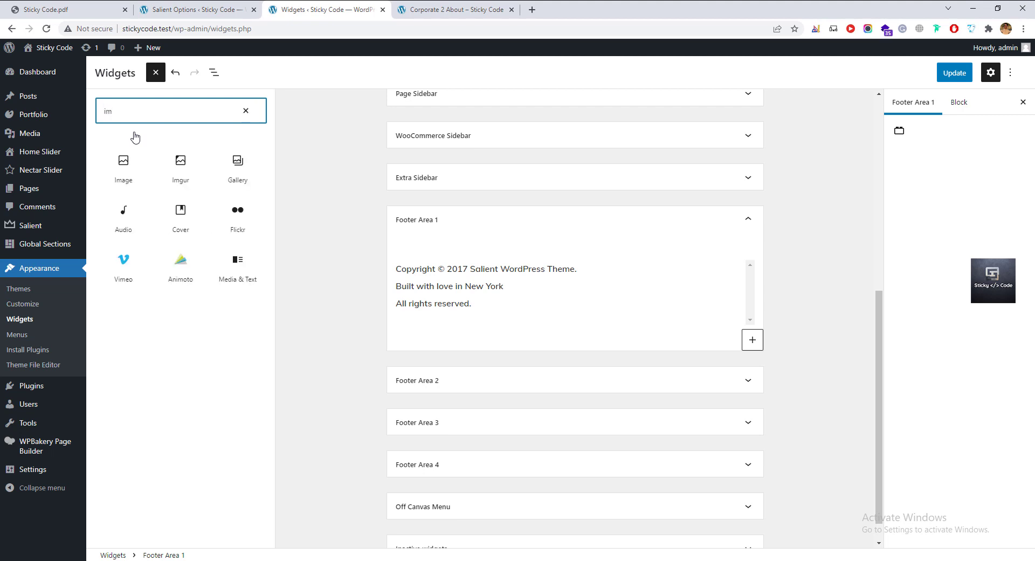
{"action": "type", "text": "age"}
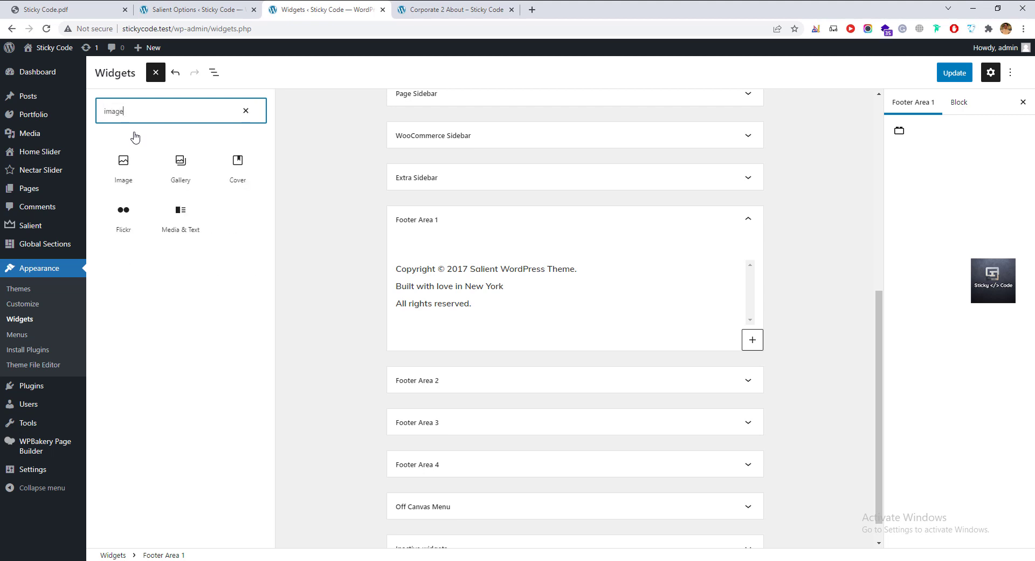
{"action": "left_click", "coordinate": [123, 162]}
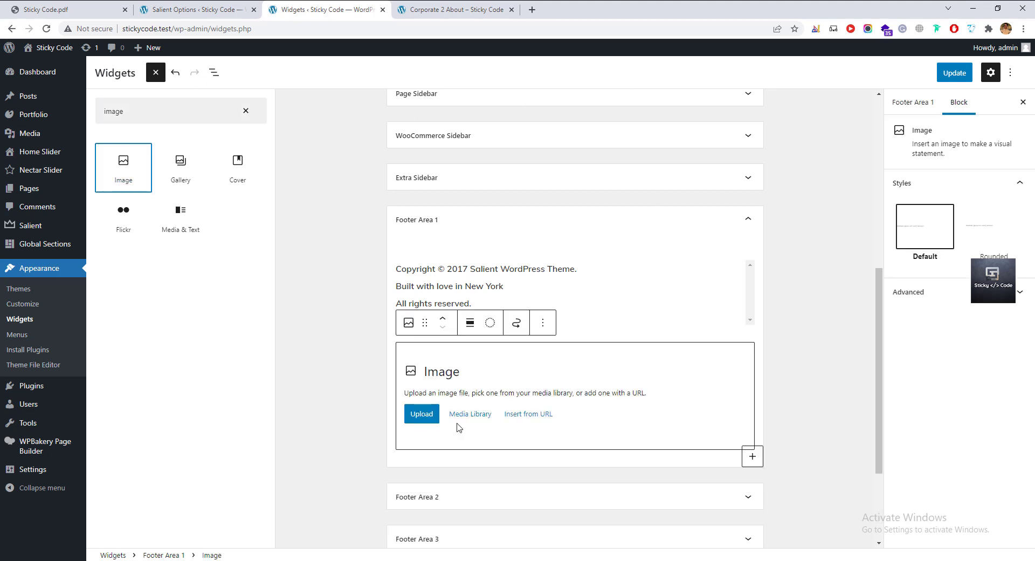
{"action": "left_click", "coordinate": [422, 413]}
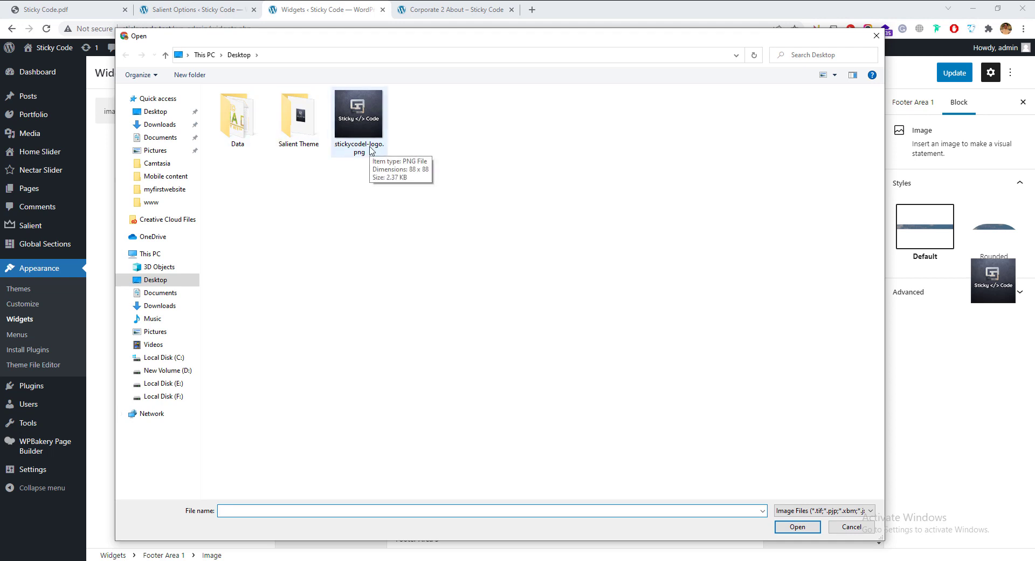
{"action": "left_click", "coordinate": [370, 151]}
{"action": "left_click", "coordinate": [798, 530]}
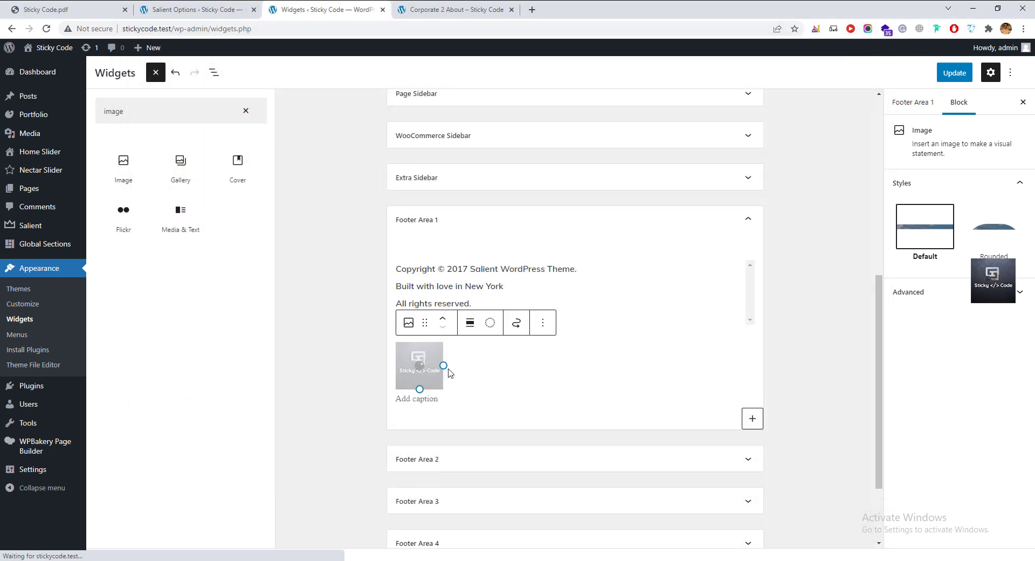
{"action": "left_click", "coordinate": [501, 337]}
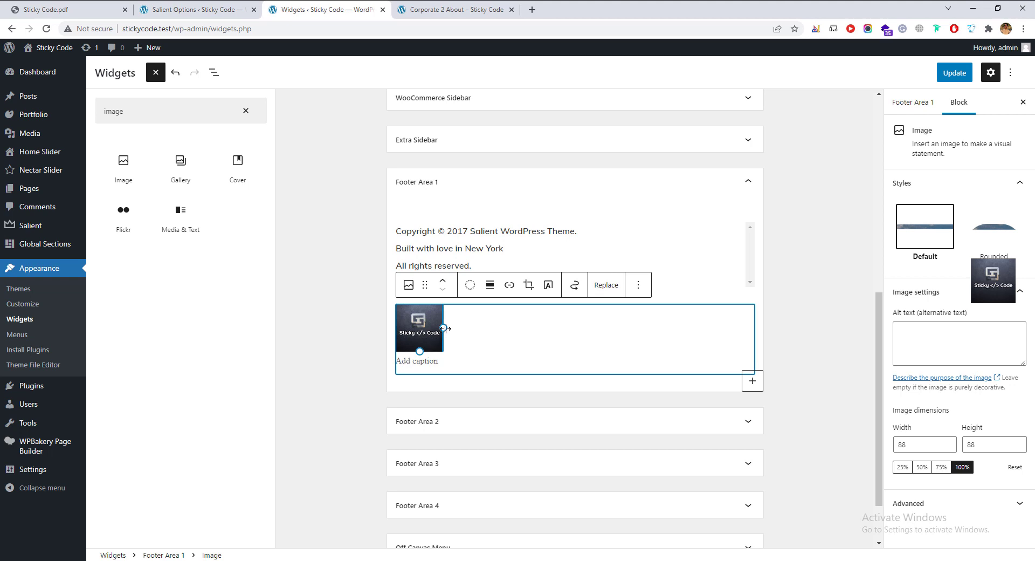
Resize the logo to about 145 px, move it above the copyright text, and save.
{"action": "left_click_drag", "start_coordinate": [444, 326], "coordinate": [481, 331]}
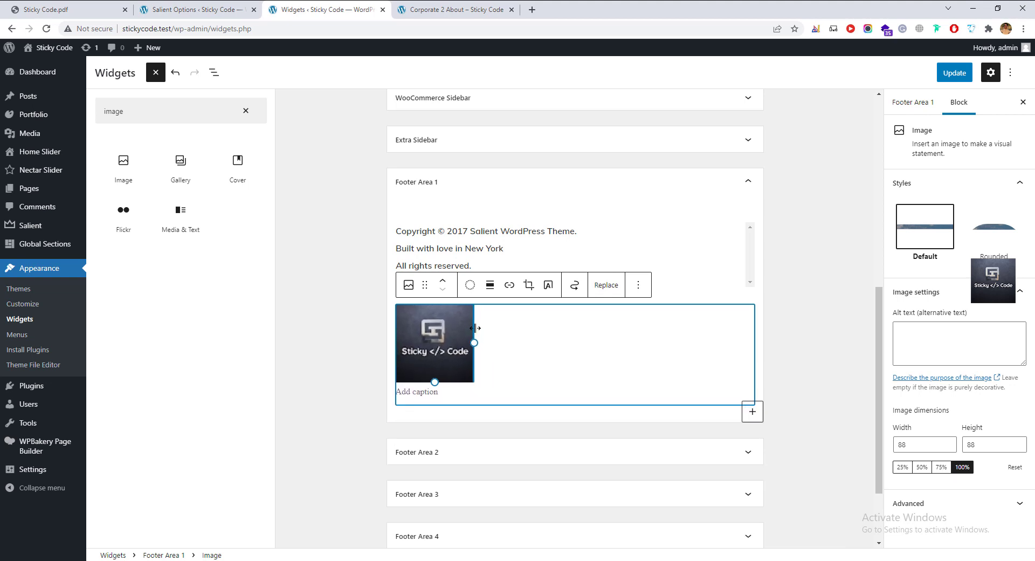
{"action": "left_click", "coordinate": [757, 370]}
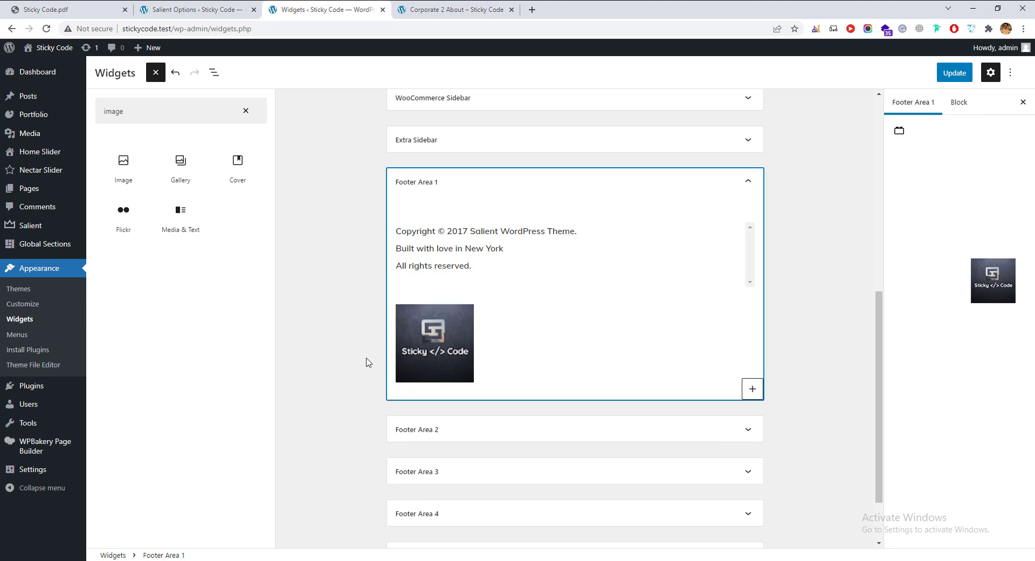
{"action": "left_click", "coordinate": [468, 345]}
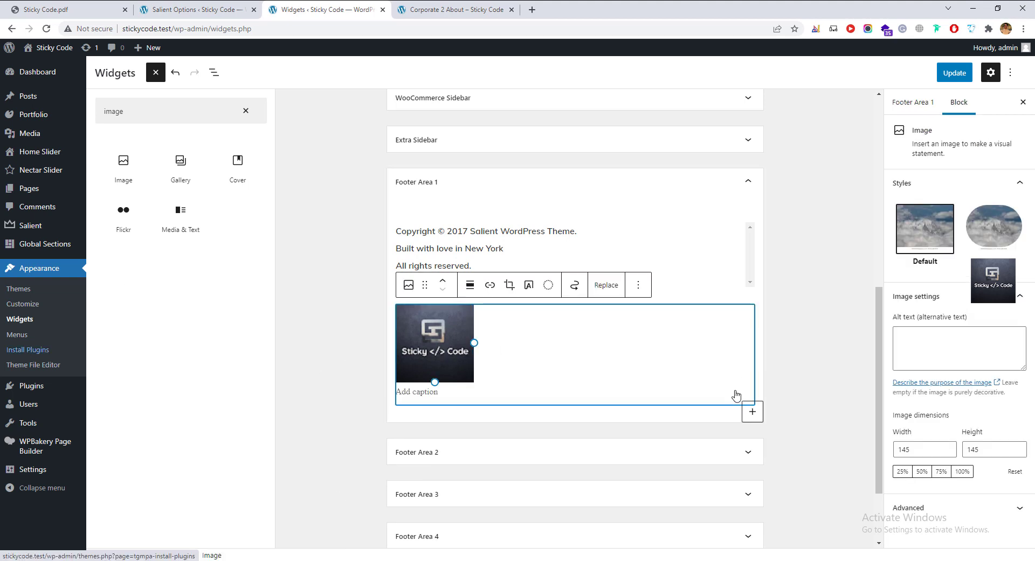
{"action": "left_click", "coordinate": [687, 298]}
{"action": "left_click", "coordinate": [455, 315]}
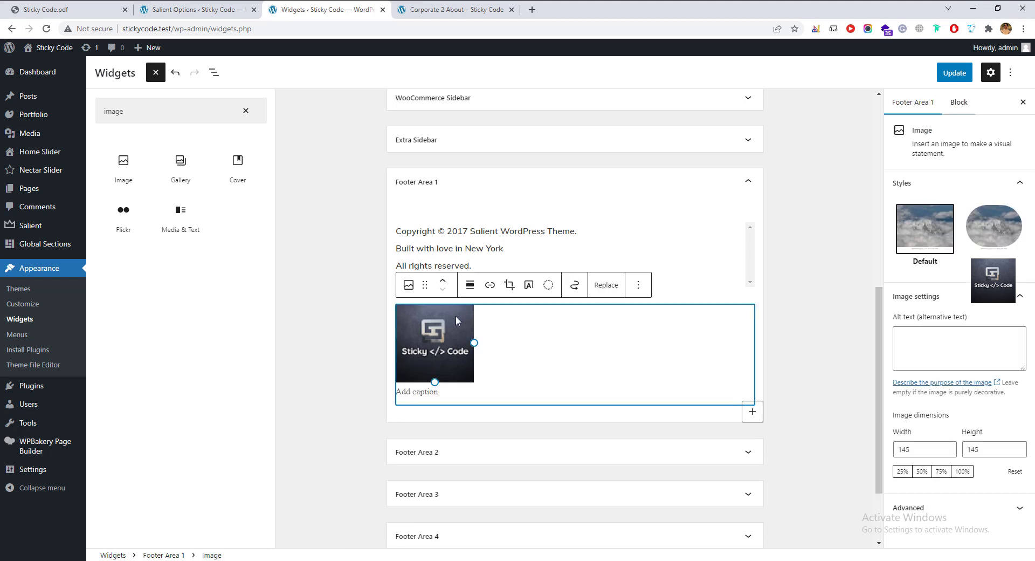
{"action": "mouse_move", "coordinate": [428, 284]}
{"action": "left_mouse_down"}
{"action": "mouse_move", "coordinate": [430, 224]}
{"action": "mouse_move", "coordinate": [422, 255]}
{"action": "mouse_move", "coordinate": [438, 277]}
{"action": "left_mouse_up"}
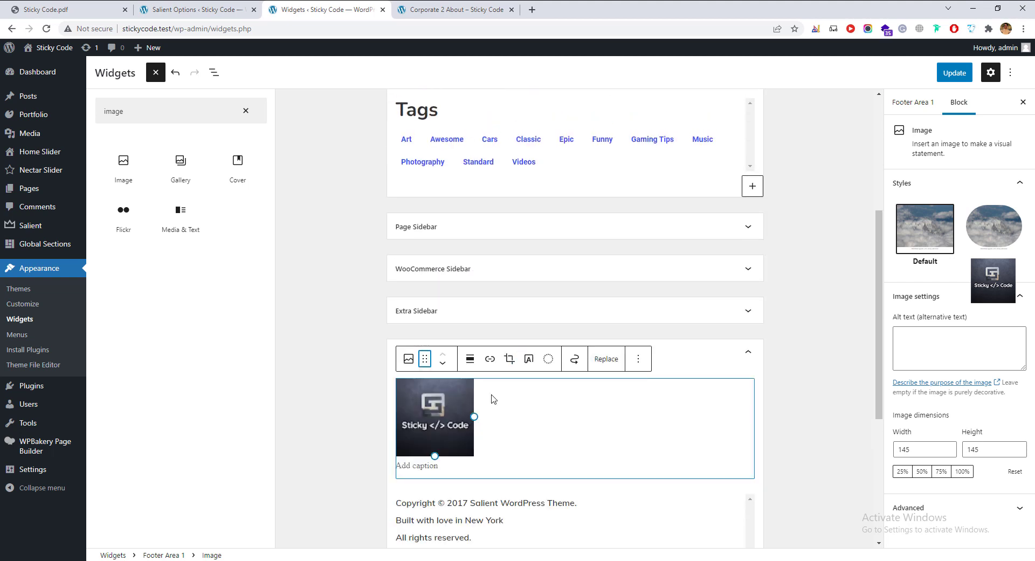
{"action": "left_click", "coordinate": [789, 432]}
{"action": "scroll", "coordinate": [695, 382], "scroll_direction": "down", "scroll_amount": 2}
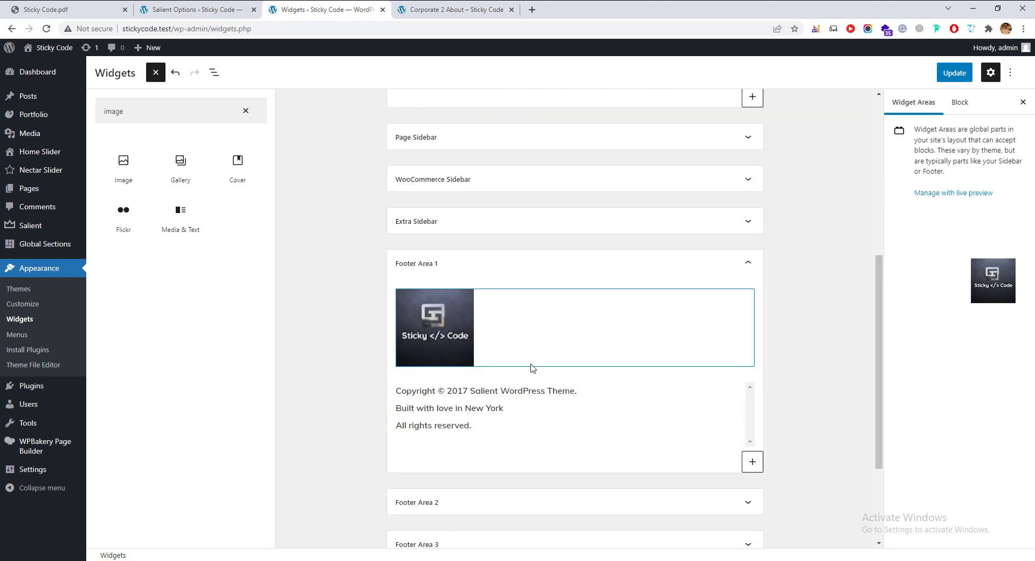
{"action": "left_click", "coordinate": [954, 73]}
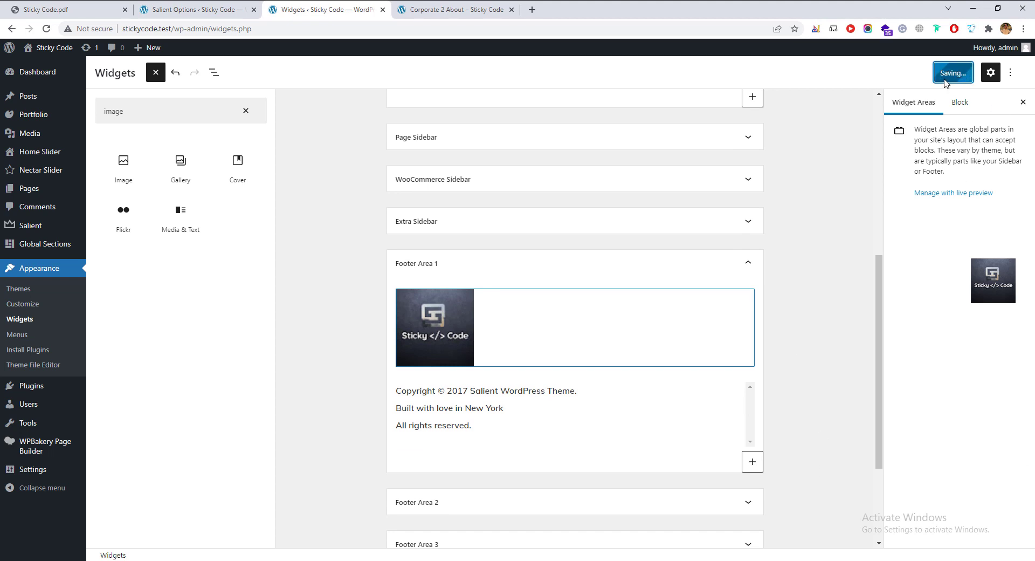
Reload the Corporate 2 About page twice and scroll down to inspect its footer.
{"action": "left_click", "coordinate": [485, 9]}
{"action": "scroll", "coordinate": [289, 436], "scroll_direction": "down", "scroll_amount": 10}
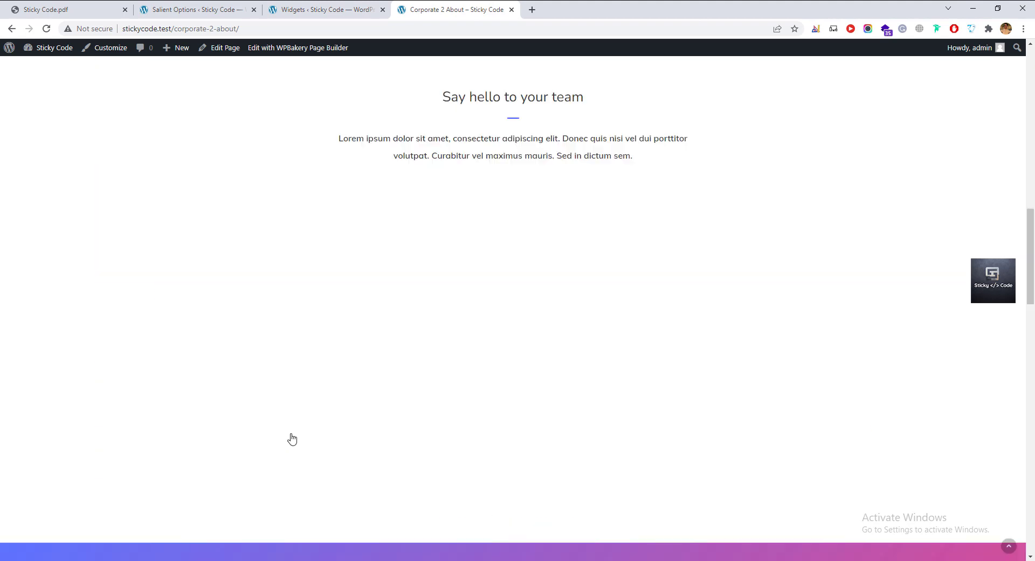
{"action": "key", "text": "F5"}
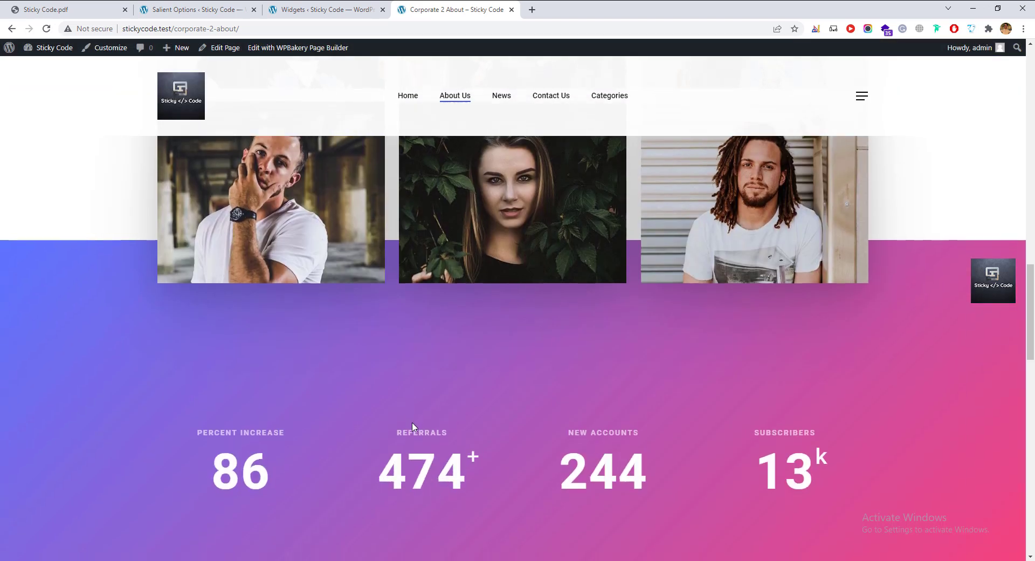
{"action": "scroll", "coordinate": [413, 421], "scroll_direction": "down", "scroll_amount": 2}
{"action": "scroll", "coordinate": [413, 422], "scroll_direction": "down", "scroll_amount": 2}
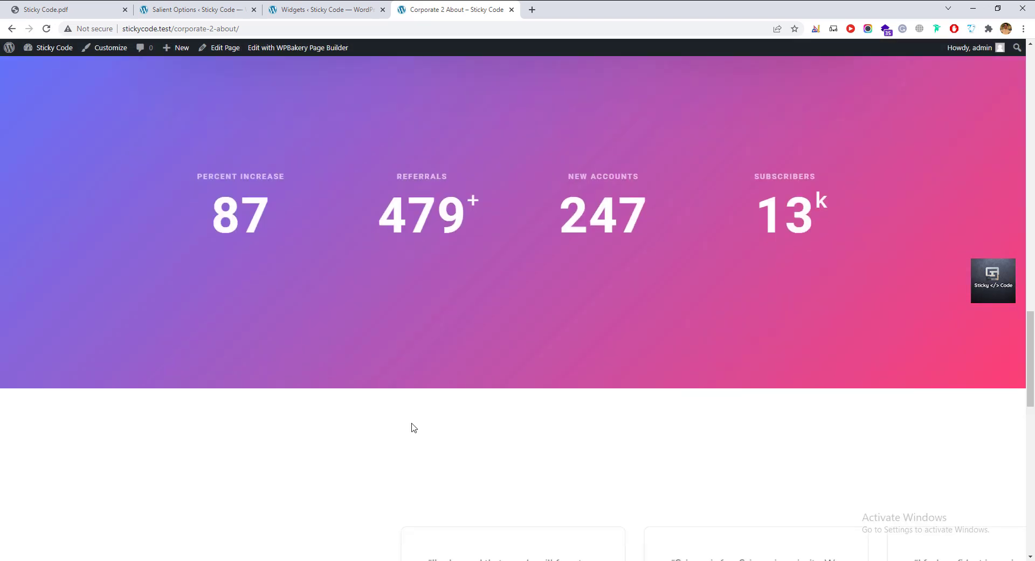
{"action": "scroll", "coordinate": [414, 427], "scroll_direction": "down", "scroll_amount": 2}
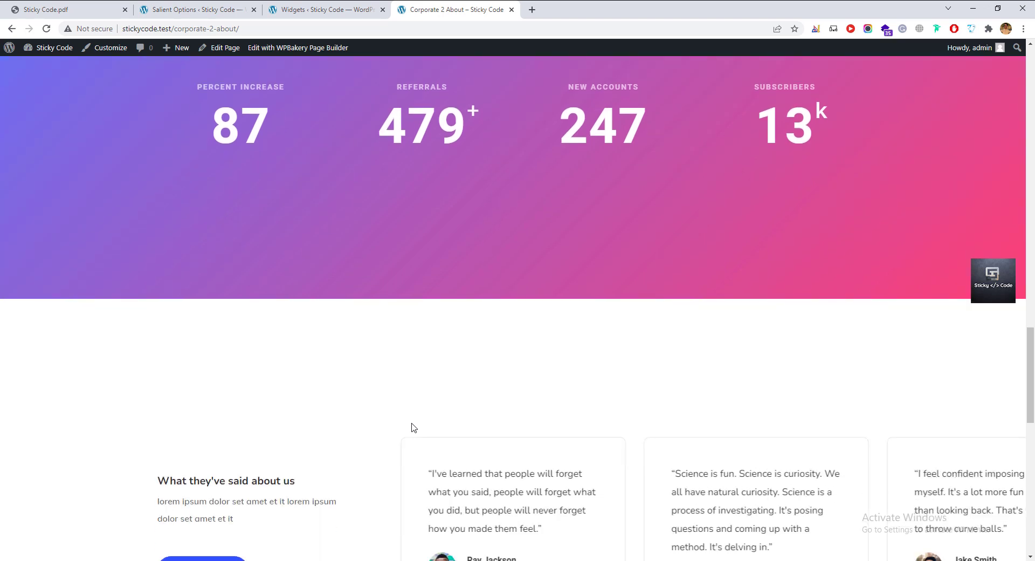
{"action": "scroll", "coordinate": [414, 427], "scroll_direction": "down", "scroll_amount": 6}
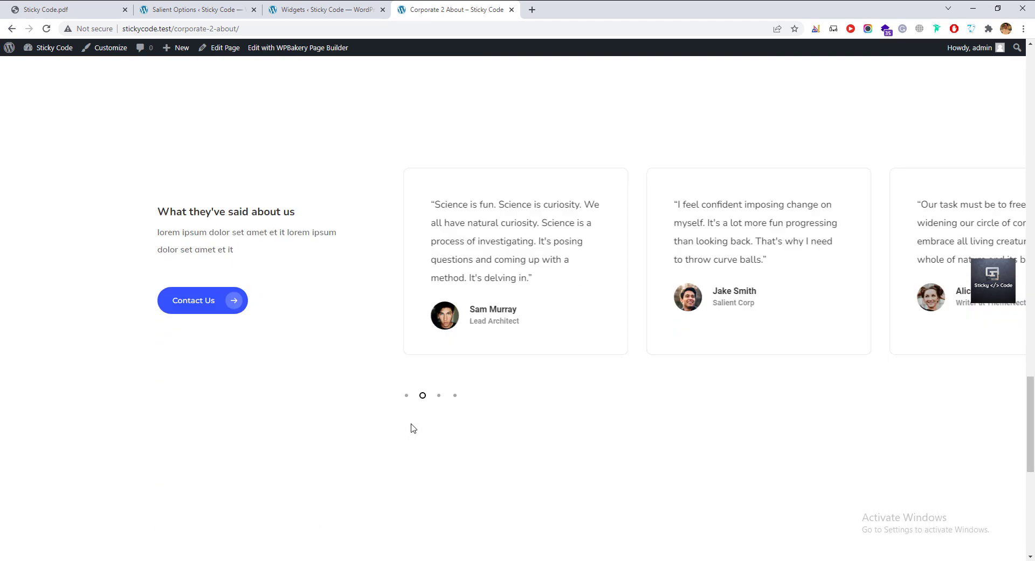
{"action": "scroll", "coordinate": [413, 428], "scroll_direction": "down", "scroll_amount": 7}
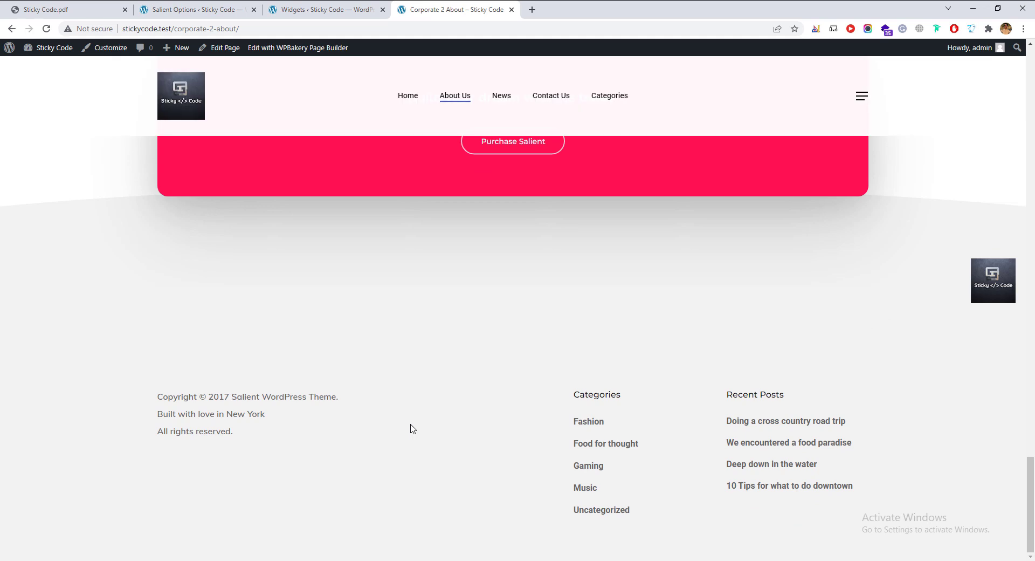
{"action": "scroll", "coordinate": [412, 428], "scroll_direction": "up", "scroll_amount": 3}
{"action": "scroll", "coordinate": [410, 428], "scroll_direction": "down", "scroll_amount": 3}
{"action": "key", "text": "F5"}
Inspect the copyright text and logo image blocks in the Widgets editor's footer area.
{"action": "left_click", "coordinate": [329, 20]}
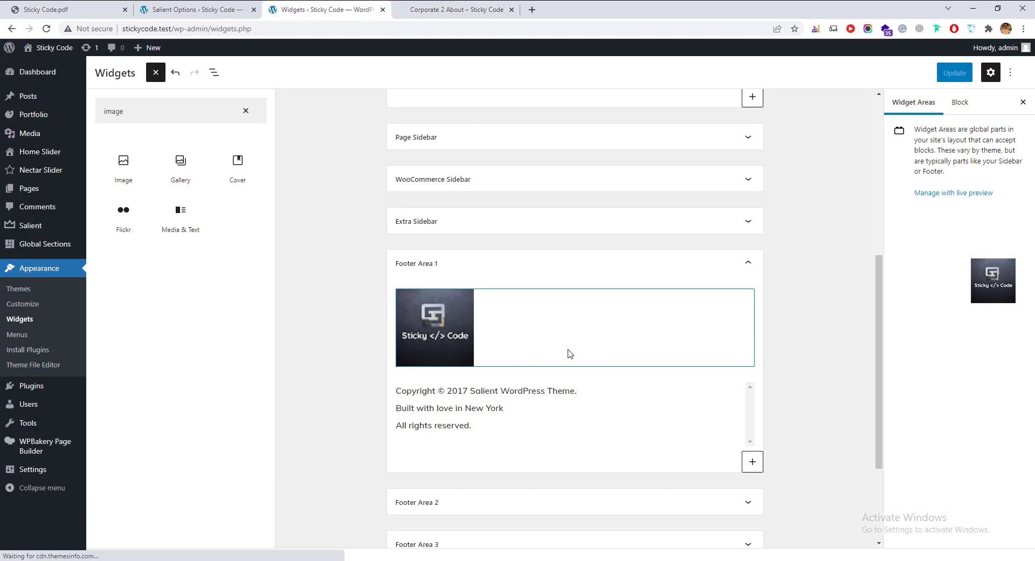
{"action": "left_click", "coordinate": [572, 419]}
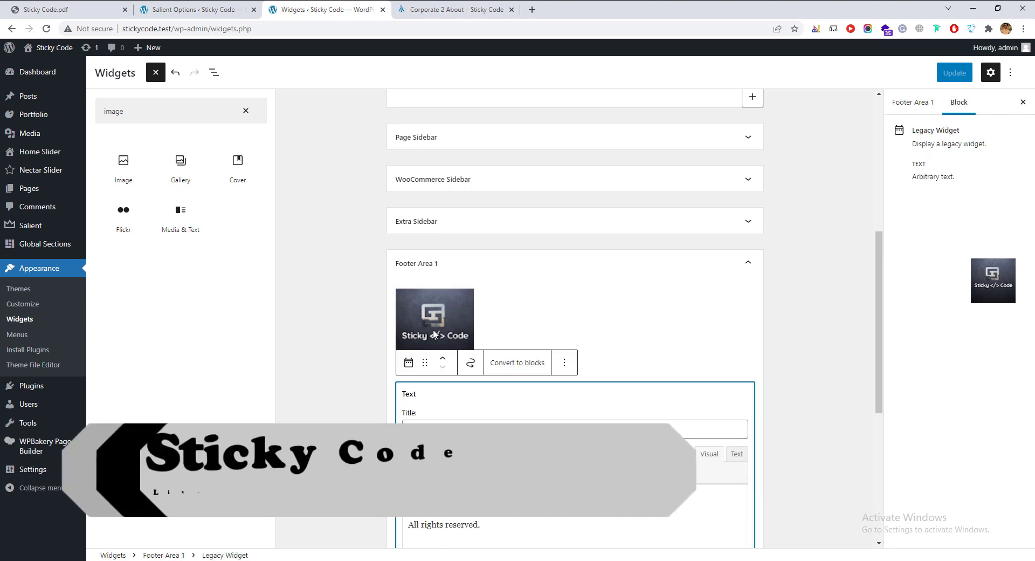
{"action": "left_click", "coordinate": [639, 355]}
{"action": "scroll", "coordinate": [590, 399], "scroll_direction": "down", "scroll_amount": 3}
{"action": "scroll", "coordinate": [589, 399], "scroll_direction": "up", "scroll_amount": 10}
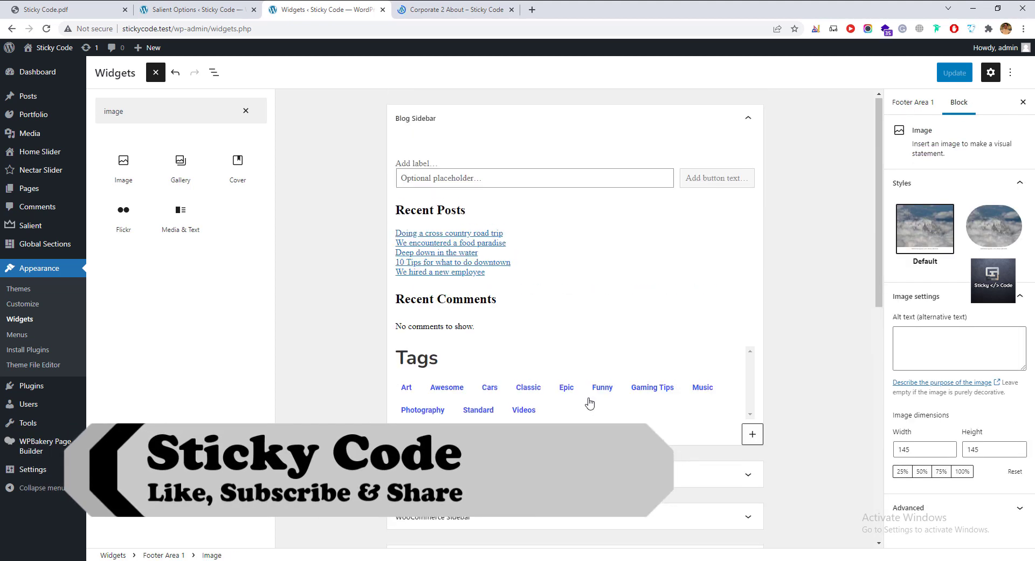
Confirm the About page footer shows the logo above the copyright lines, then return to Widgets.
{"action": "left_click", "coordinate": [474, 10]}
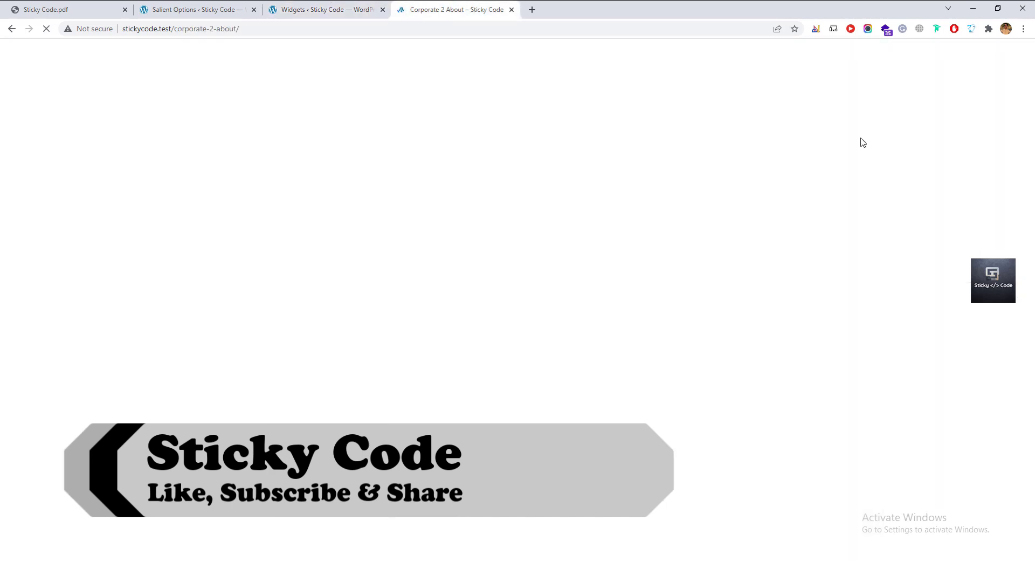
{"action": "scroll", "coordinate": [442, 346], "scroll_direction": "down", "scroll_amount": 20}
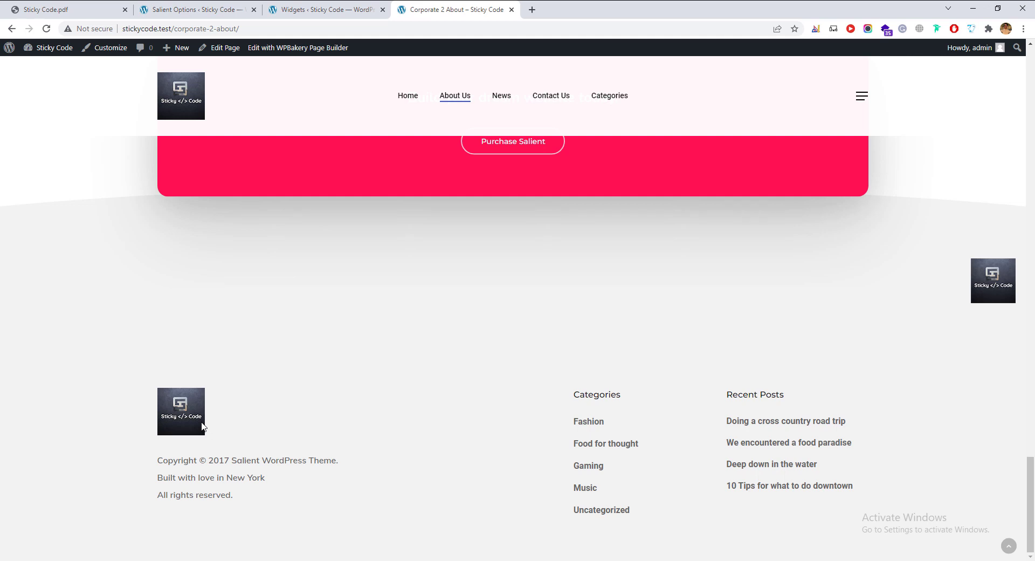
{"action": "left_click", "coordinate": [321, 12]}
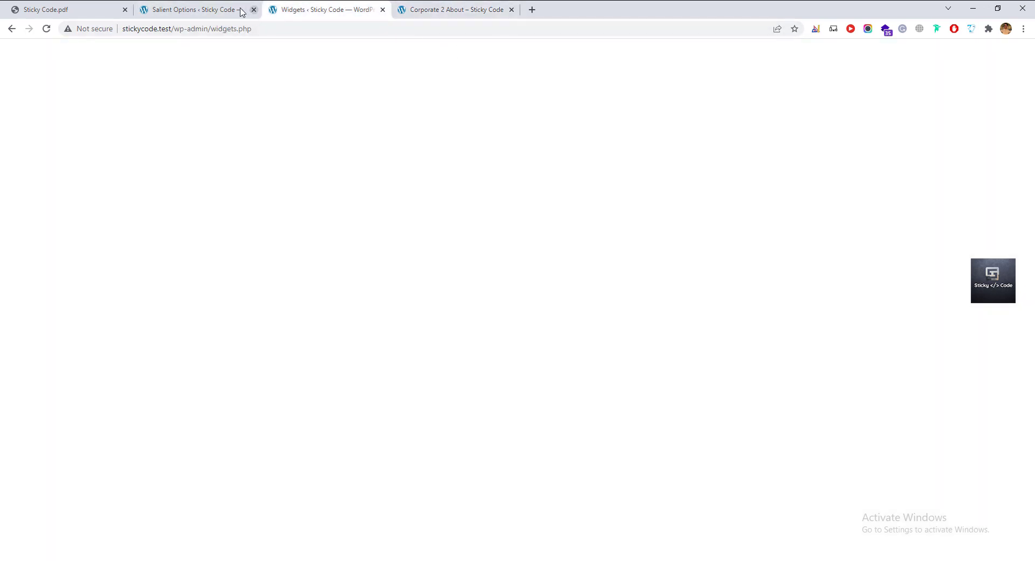
Review the Footer section of the Salient theme options.
{"action": "left_click", "coordinate": [214, 14]}
{"action": "scroll", "coordinate": [129, 432], "scroll_direction": "up", "scroll_amount": 2}
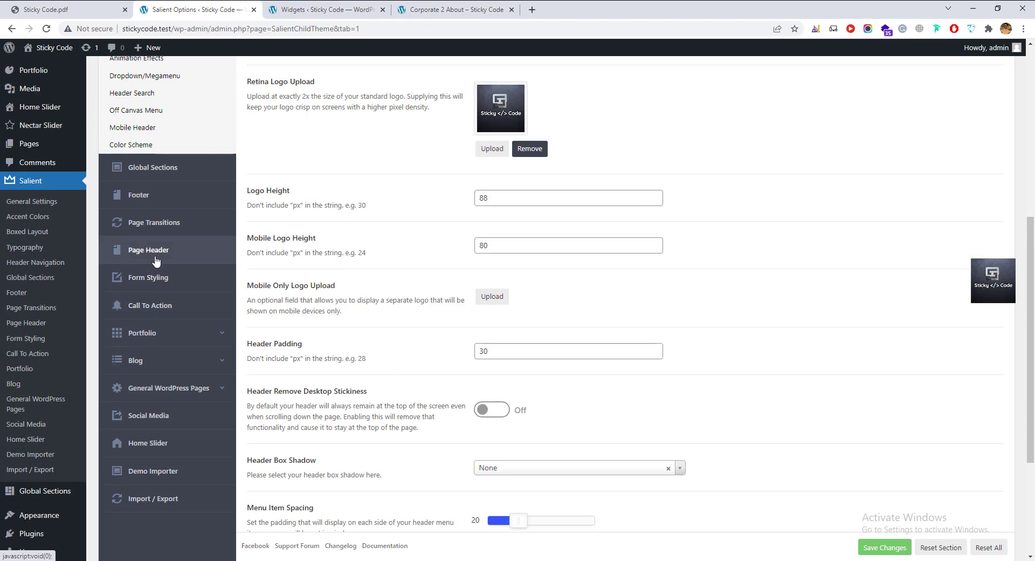
{"action": "left_click", "coordinate": [149, 196]}
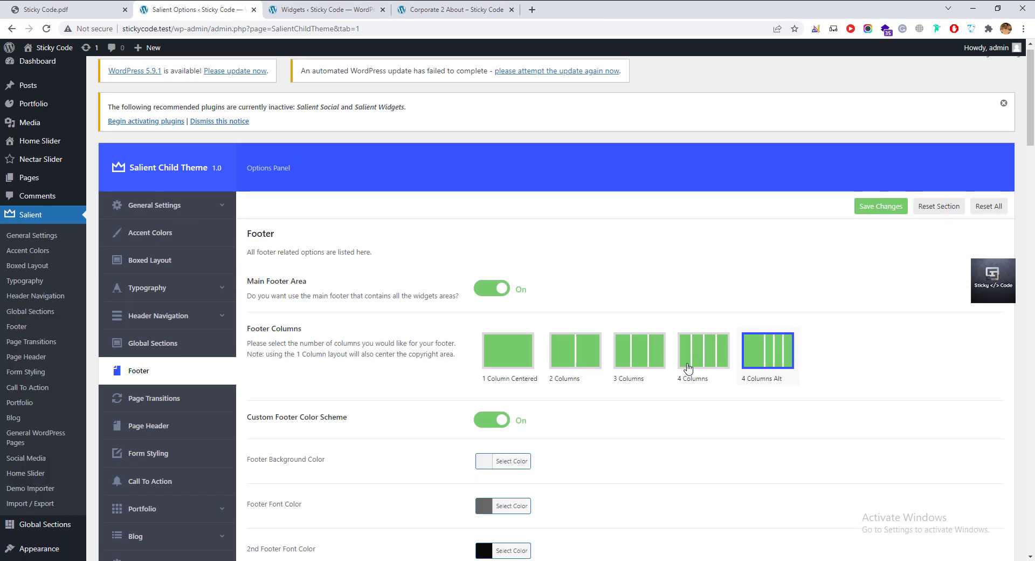
Check the widgets in Footer Areas 2 and 3, then go to the Pages list.
{"action": "left_click", "coordinate": [329, 9]}
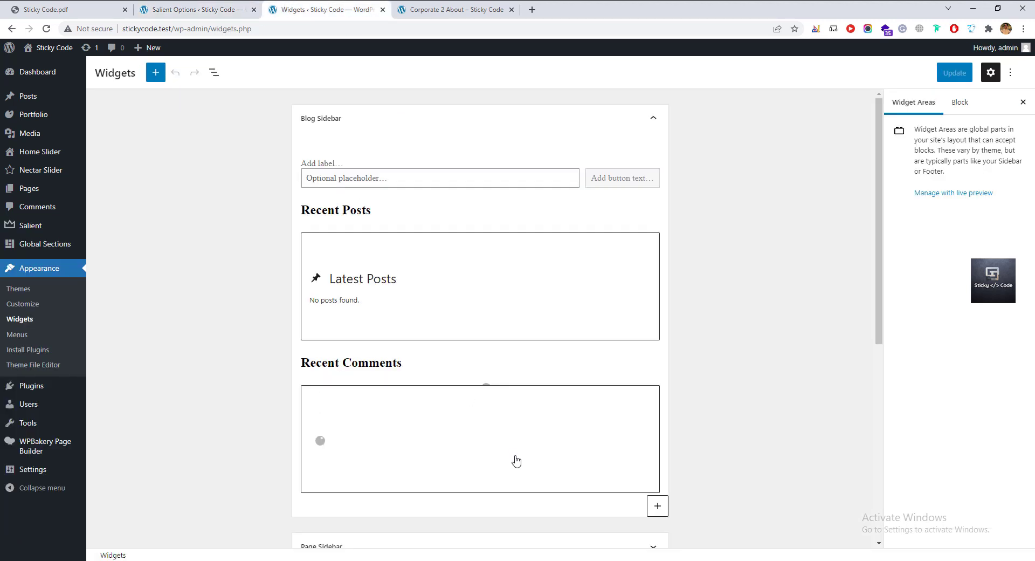
{"action": "scroll", "coordinate": [512, 460], "scroll_direction": "down", "scroll_amount": 8}
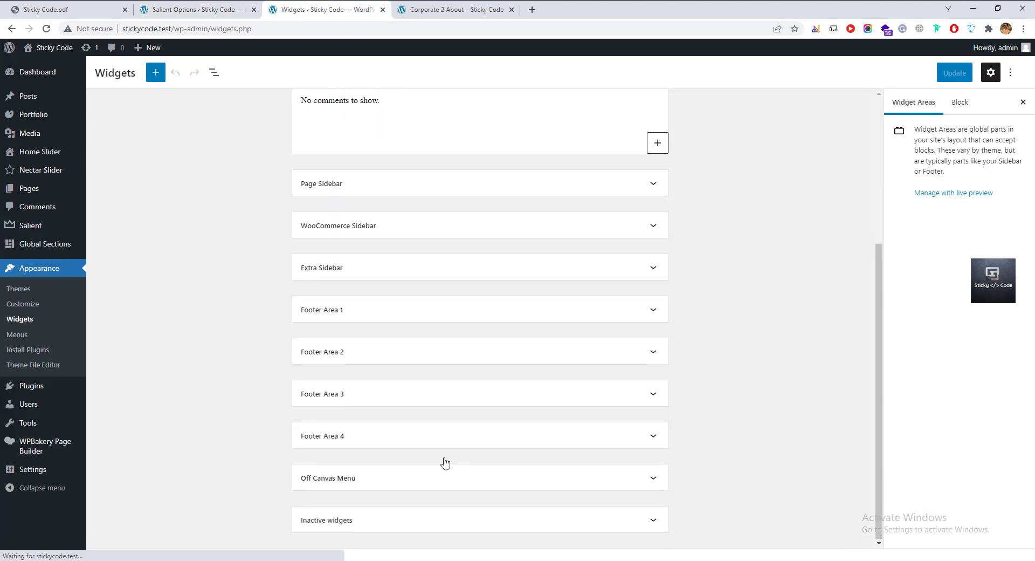
{"action": "left_click", "coordinate": [389, 355]}
{"action": "left_click", "coordinate": [391, 357]}
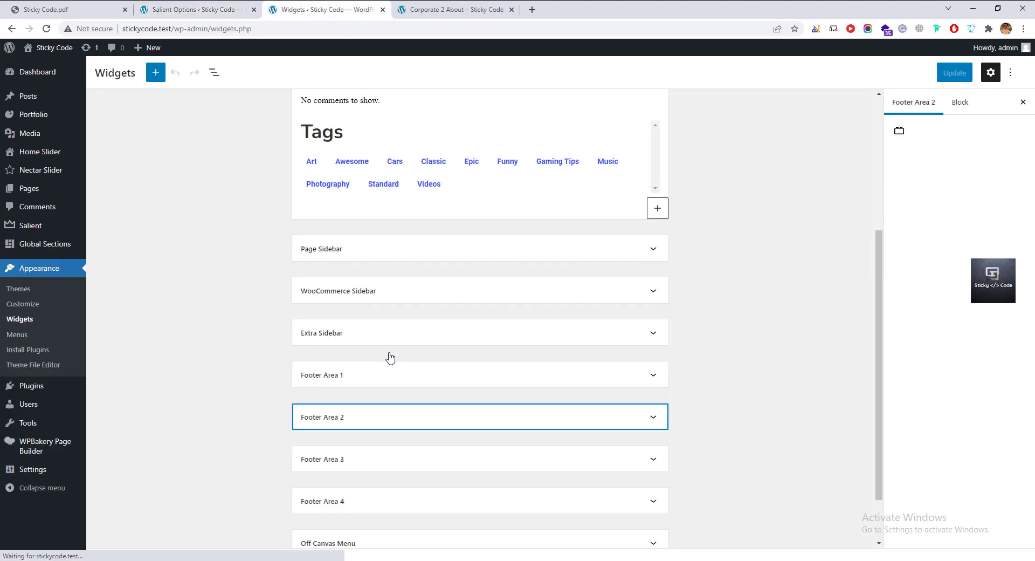
{"action": "left_click", "coordinate": [362, 466]}
{"action": "scroll", "coordinate": [402, 396], "scroll_direction": "down", "scroll_amount": 2}
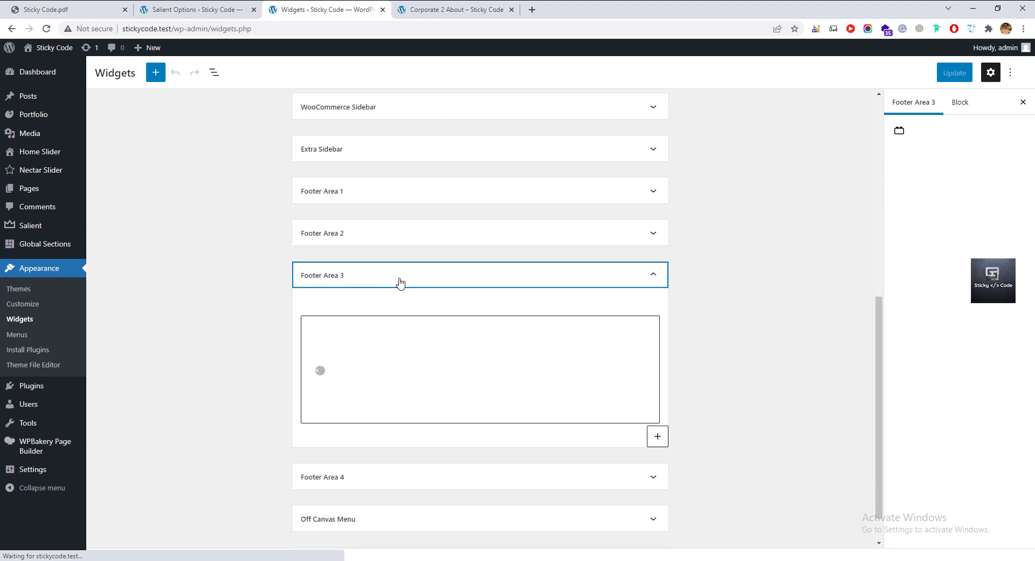
{"action": "left_click", "coordinate": [400, 283]}
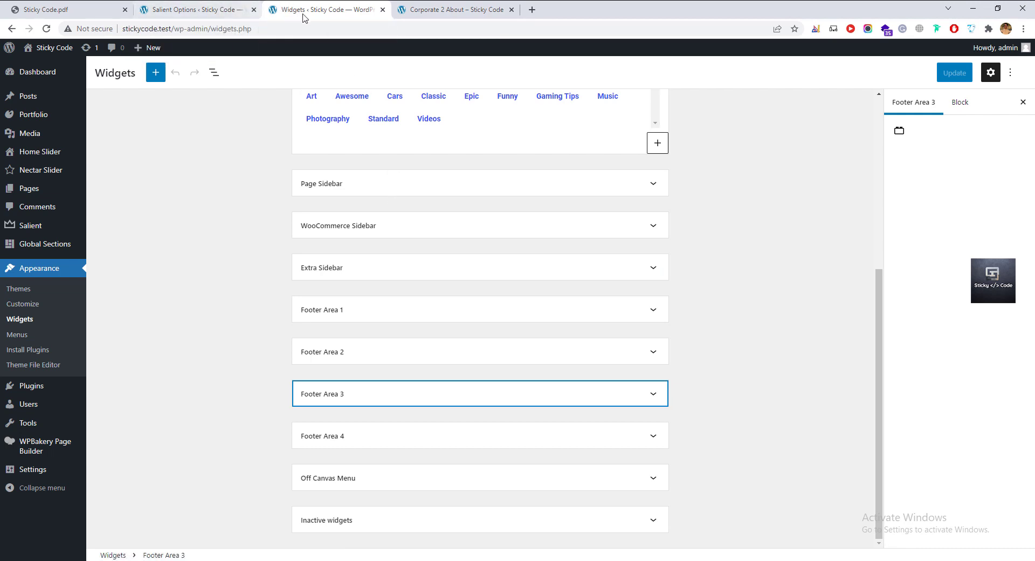
{"action": "scroll", "coordinate": [209, 290], "scroll_direction": "up", "scroll_amount": 2}
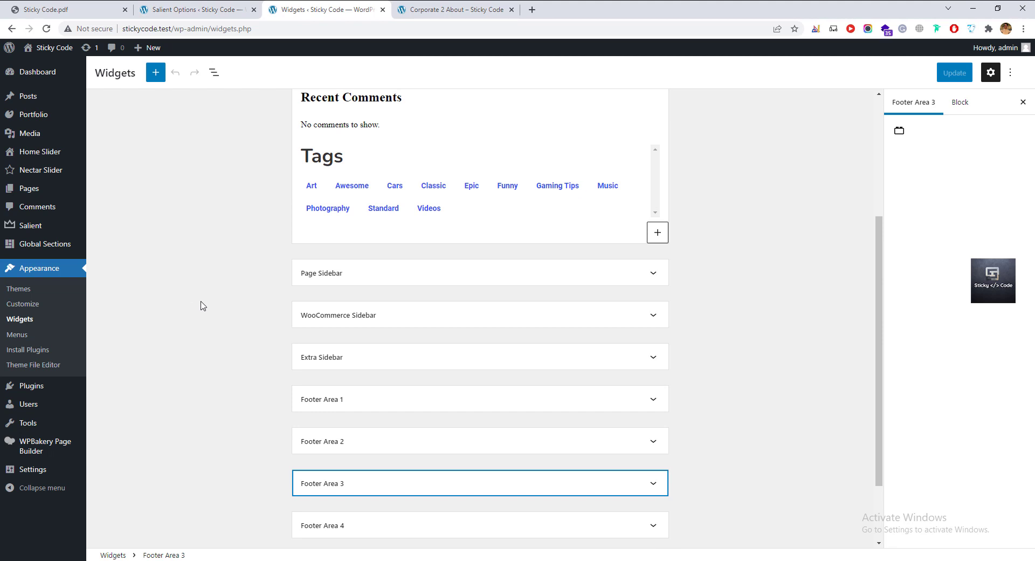
{"action": "scroll", "coordinate": [202, 306], "scroll_direction": "down", "scroll_amount": 2}
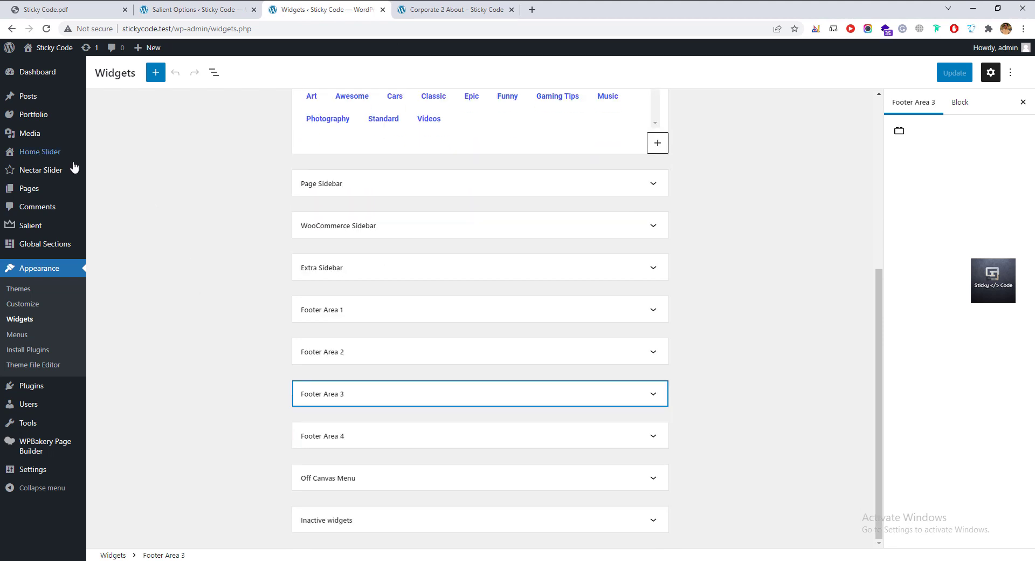
{"action": "left_click", "coordinate": [35, 190]}
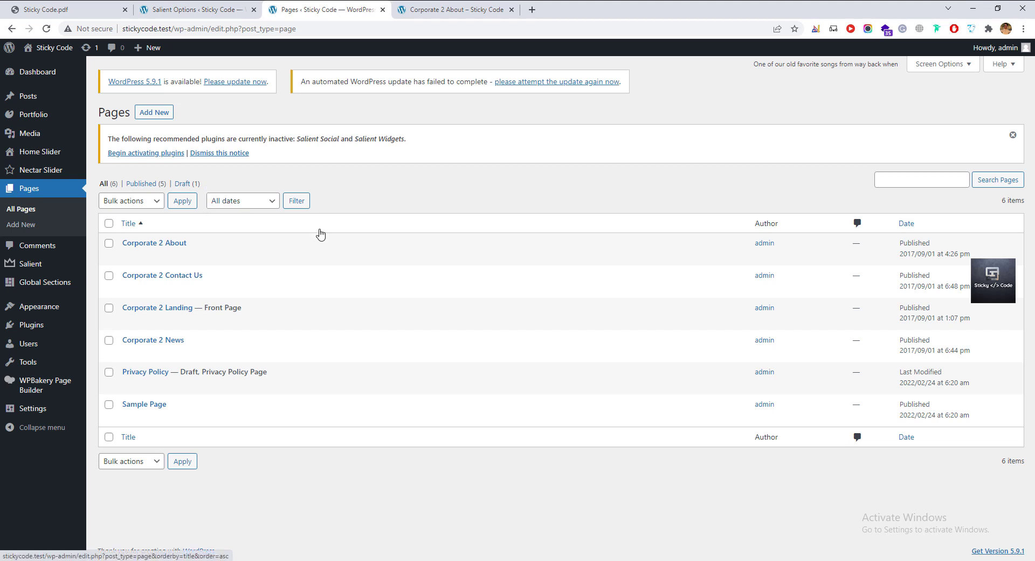
Start a new blank page from the Pages list.
{"action": "left_click", "coordinate": [161, 113]}
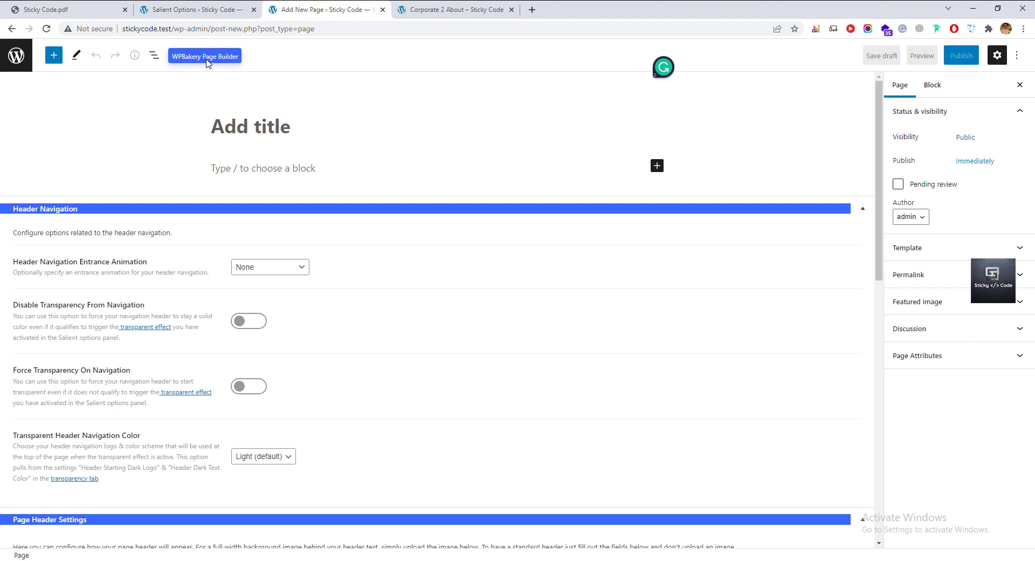
{"action": "left_click", "coordinate": [177, 10]}
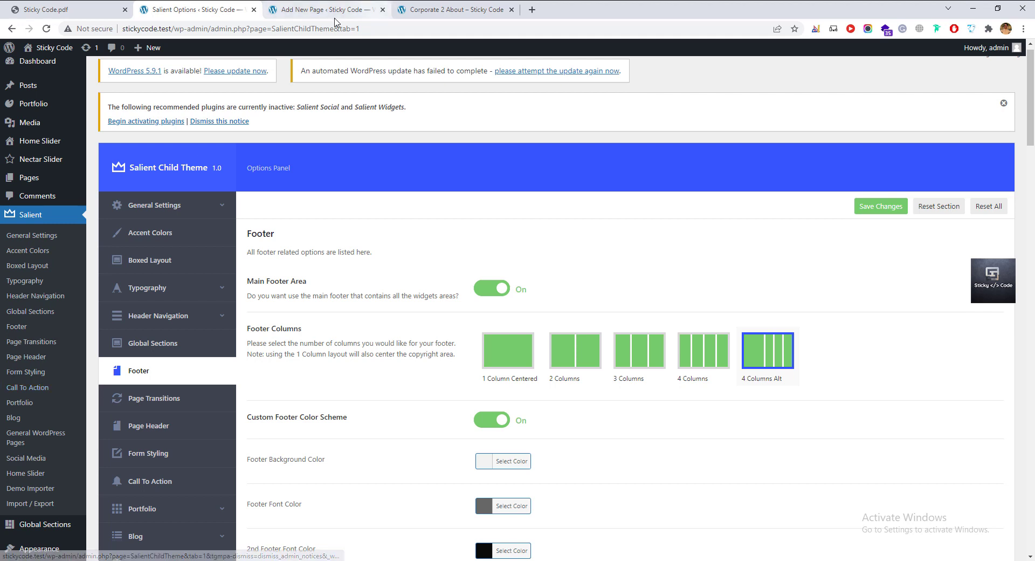
{"action": "left_click", "coordinate": [324, 11]}
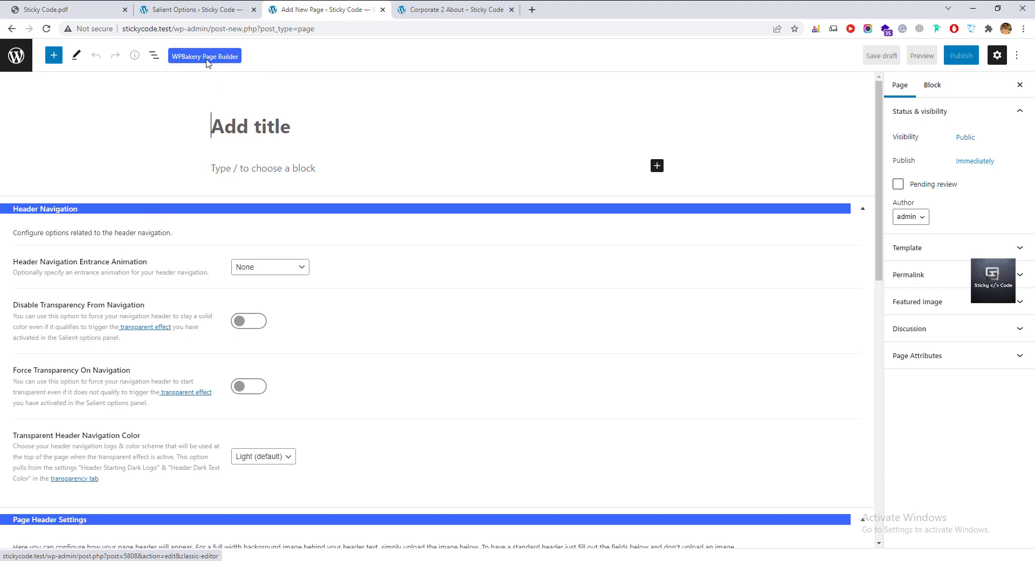
Open the Plugins > Add New screen in a new browser tab.
{"action": "left_click", "coordinate": [209, 13]}
{"action": "scroll", "coordinate": [24, 490], "scroll_direction": "down", "scroll_amount": 2}
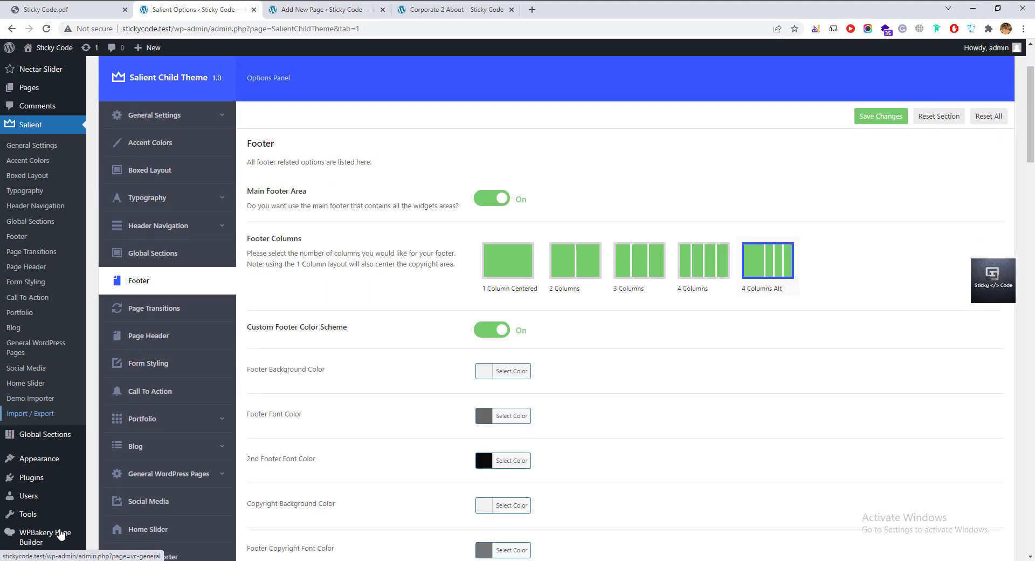
{"action": "mouse_move", "coordinate": [33, 480]}
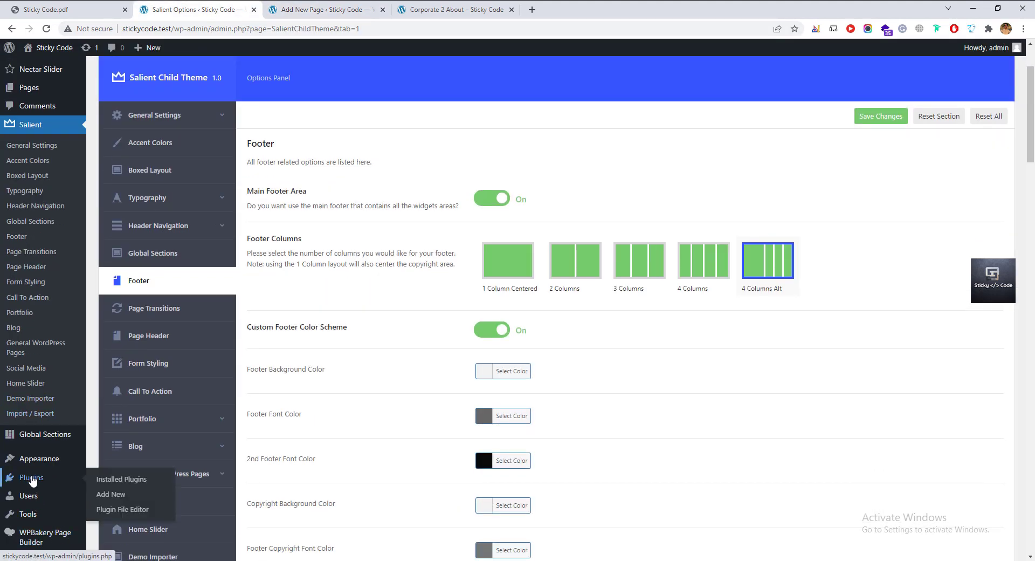
{"action": "right_click", "coordinate": [118, 499]}
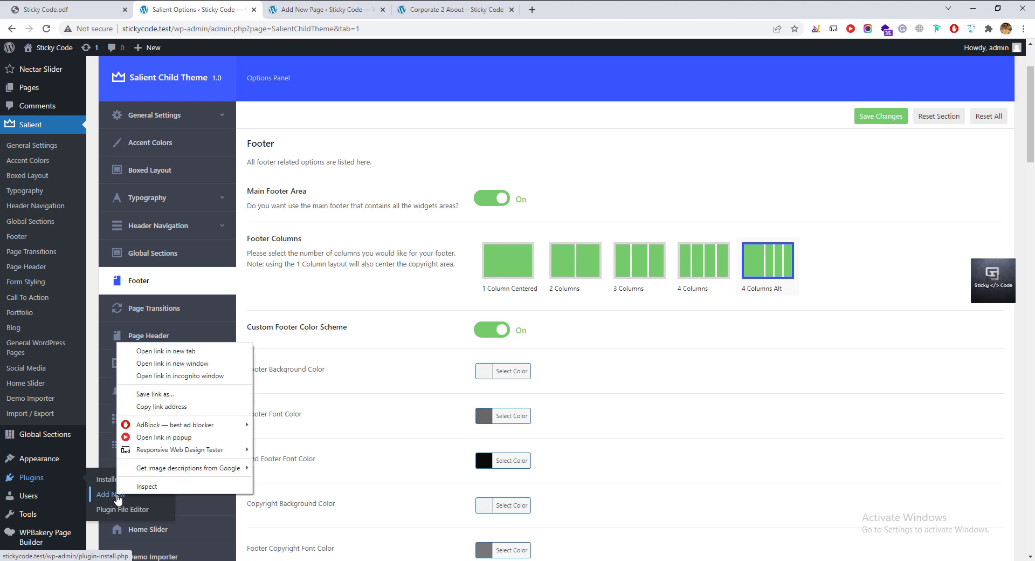
{"action": "left_click", "coordinate": [163, 353]}
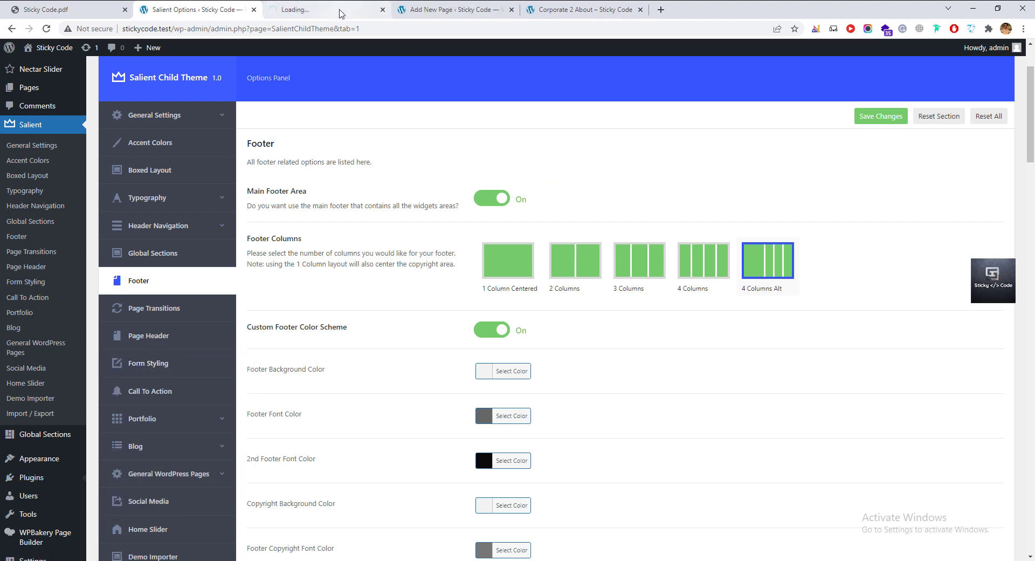
Search for 'classic editor', then install and activate the Classic Editor plugin.
{"action": "left_click", "coordinate": [340, 11]}
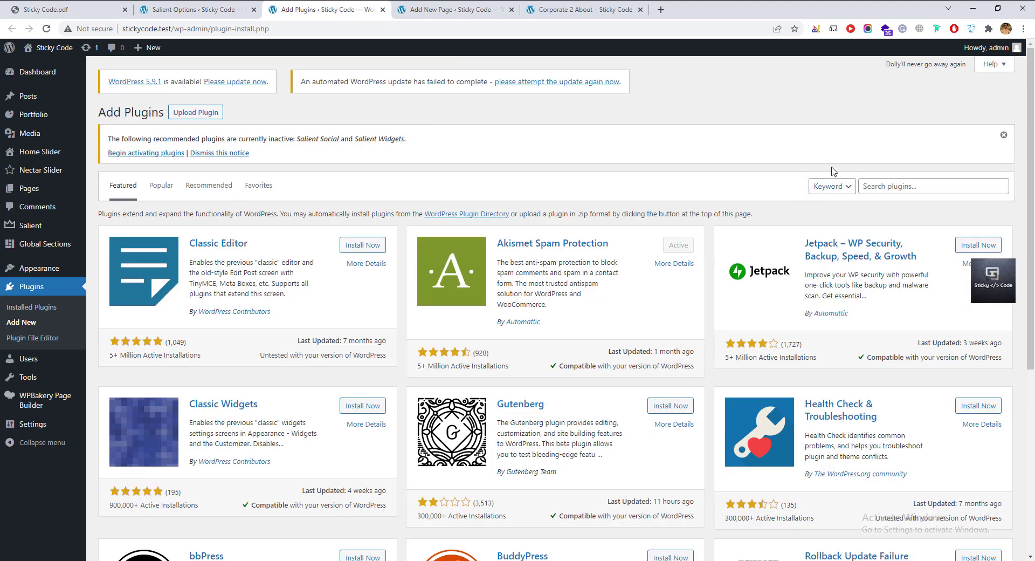
{"action": "left_click", "coordinate": [903, 186]}
{"action": "type", "text": "classic editor"}
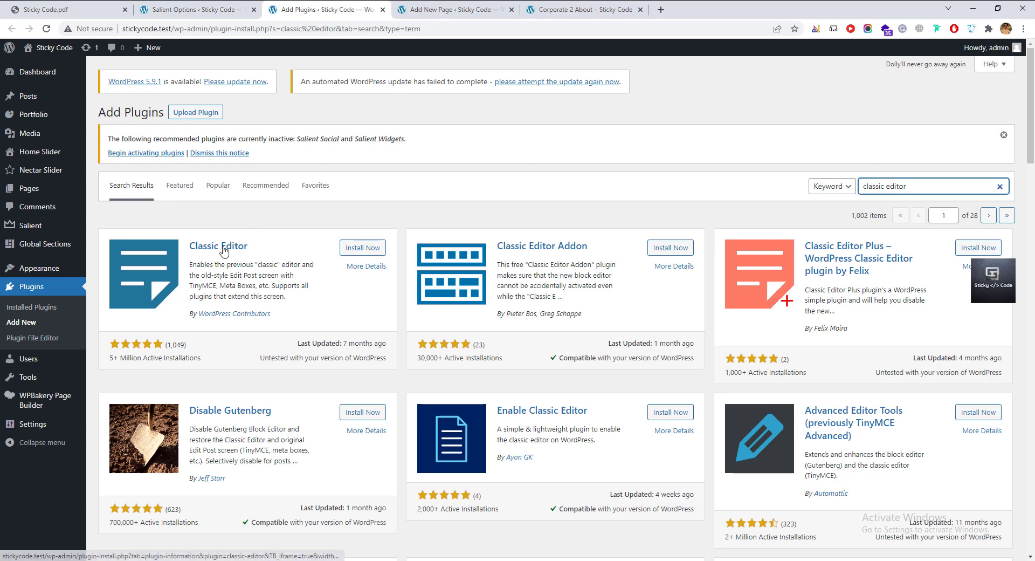
{"action": "left_click", "coordinate": [365, 248]}
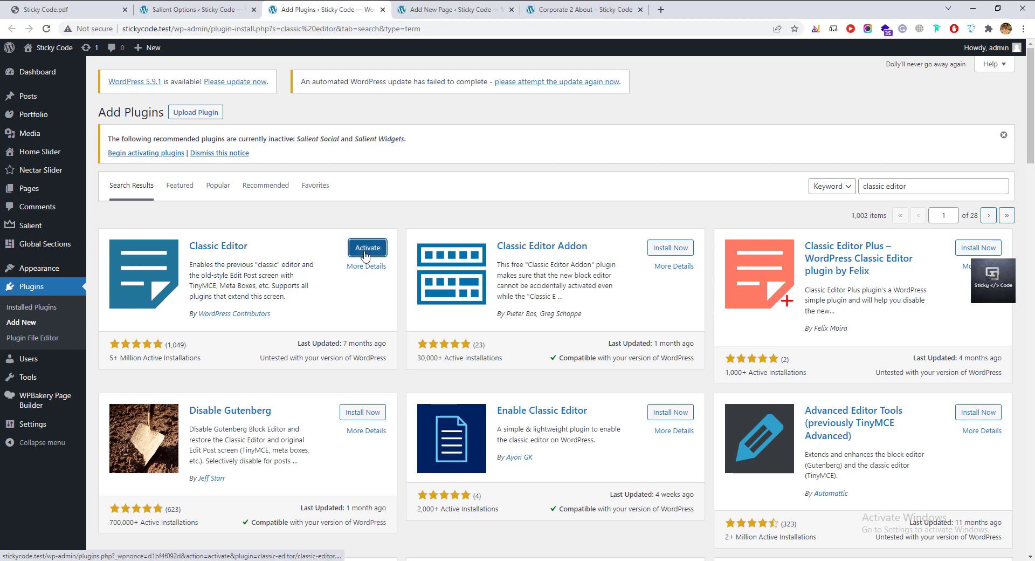
{"action": "left_click", "coordinate": [366, 254]}
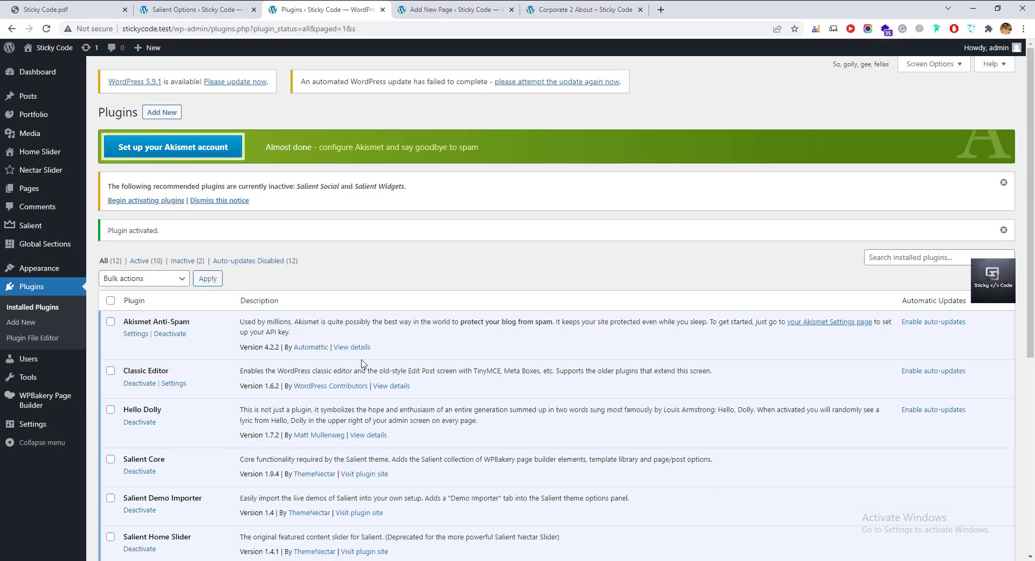
{"action": "left_click", "coordinate": [414, 12]}
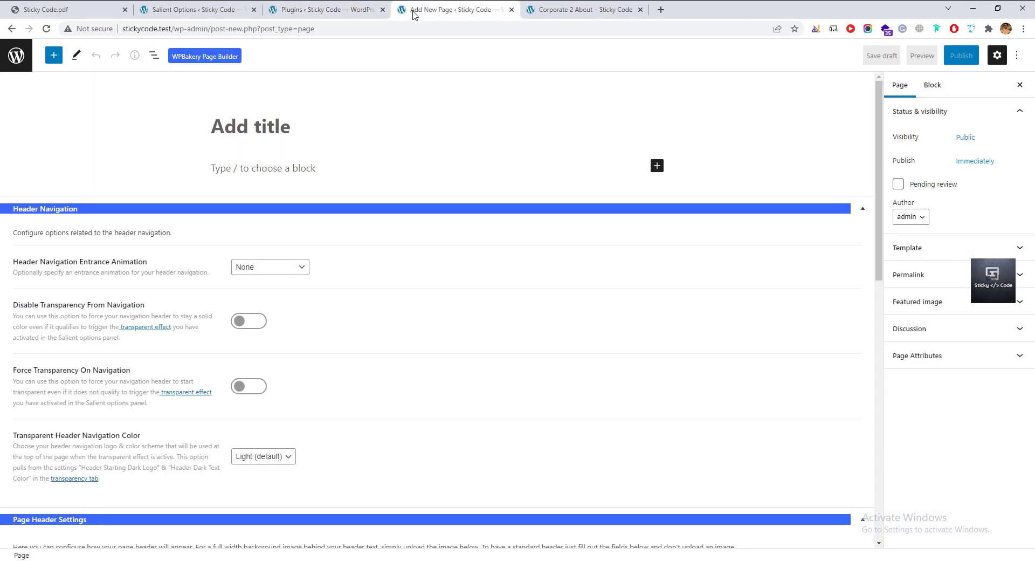
Reload the page editor and enter 'Services' as the page title.
{"action": "left_click", "coordinate": [46, 29]}
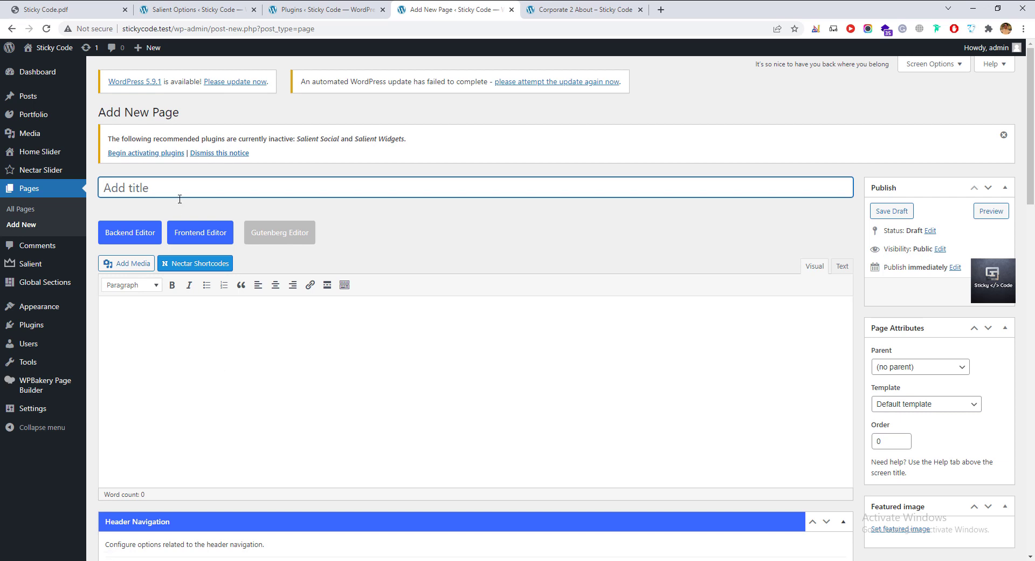
{"action": "type", "text": "Services"}
{"action": "left_click", "coordinate": [391, 381]}
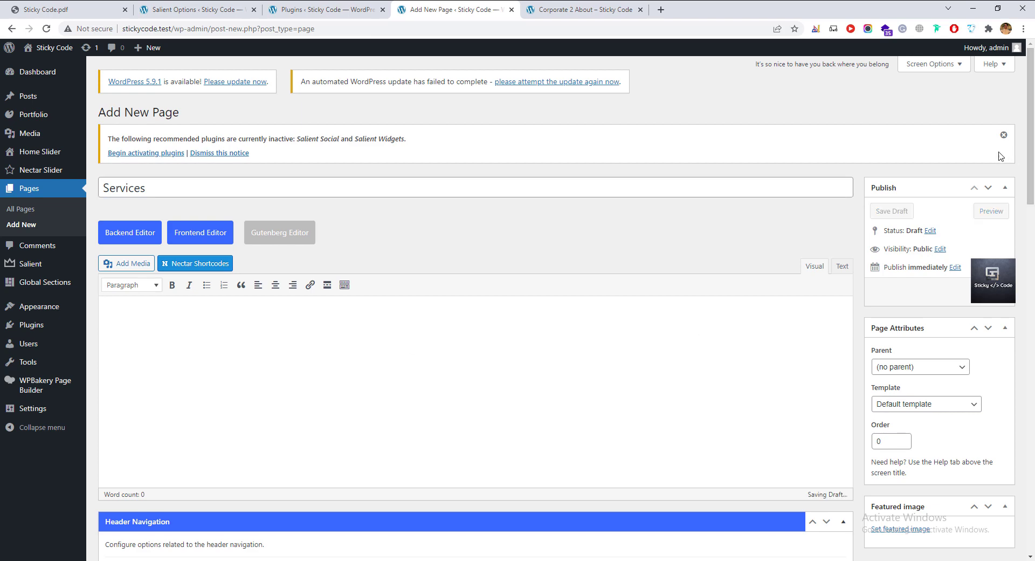
Dismiss the recommended-plugins notice and switch the page to the WPBakery Backend Editor.
{"action": "left_click", "coordinate": [1003, 134]}
{"action": "scroll", "coordinate": [210, 380], "scroll_direction": "down", "scroll_amount": 6}
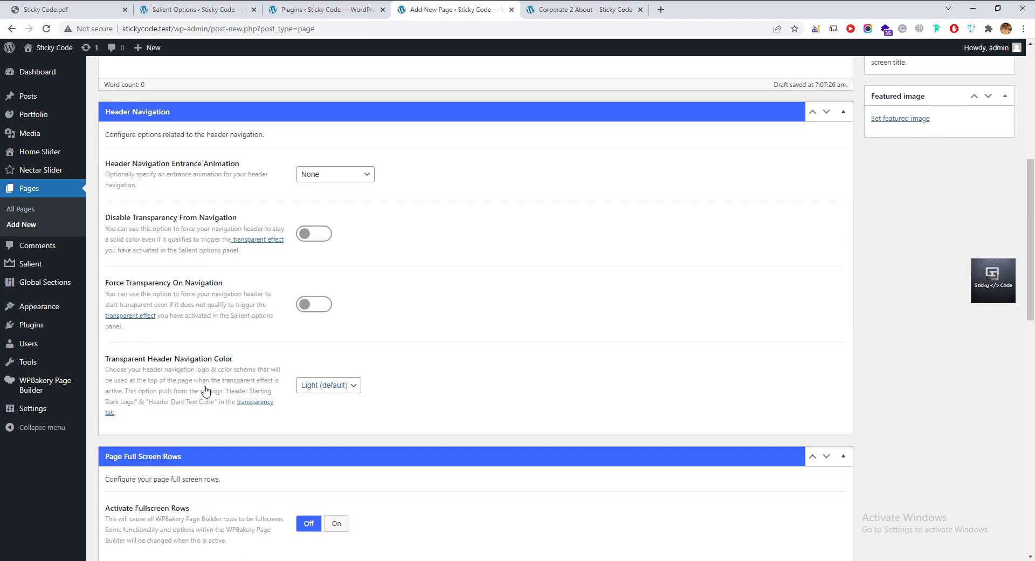
{"action": "scroll", "coordinate": [204, 389], "scroll_direction": "up", "scroll_amount": 6}
{"action": "left_click", "coordinate": [129, 182]}
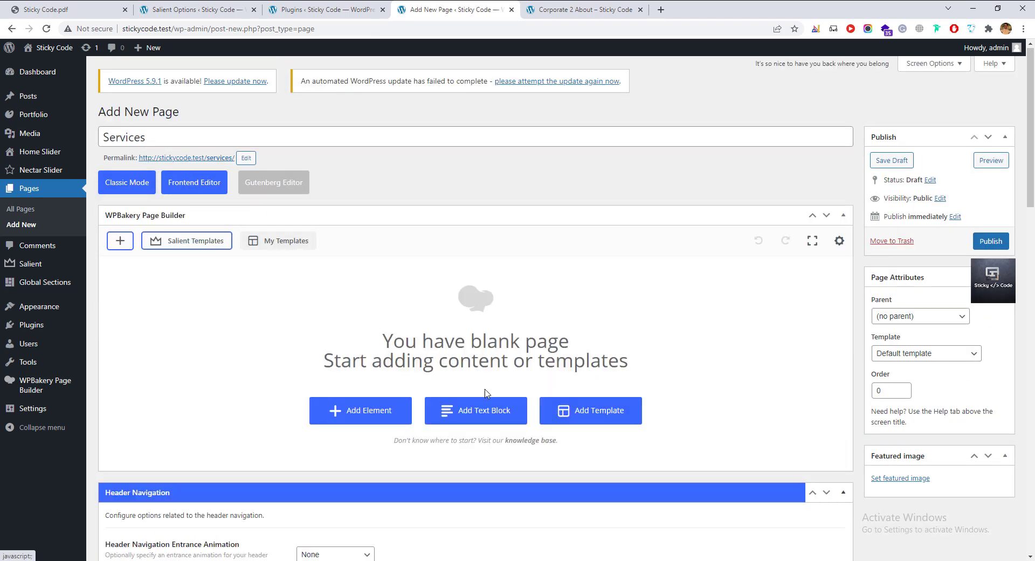
Try the Page Header background types Video, Image and HTML5 Canvas, ending on HTML5 Canvas.
{"action": "scroll", "coordinate": [391, 423], "scroll_direction": "down", "scroll_amount": 10}
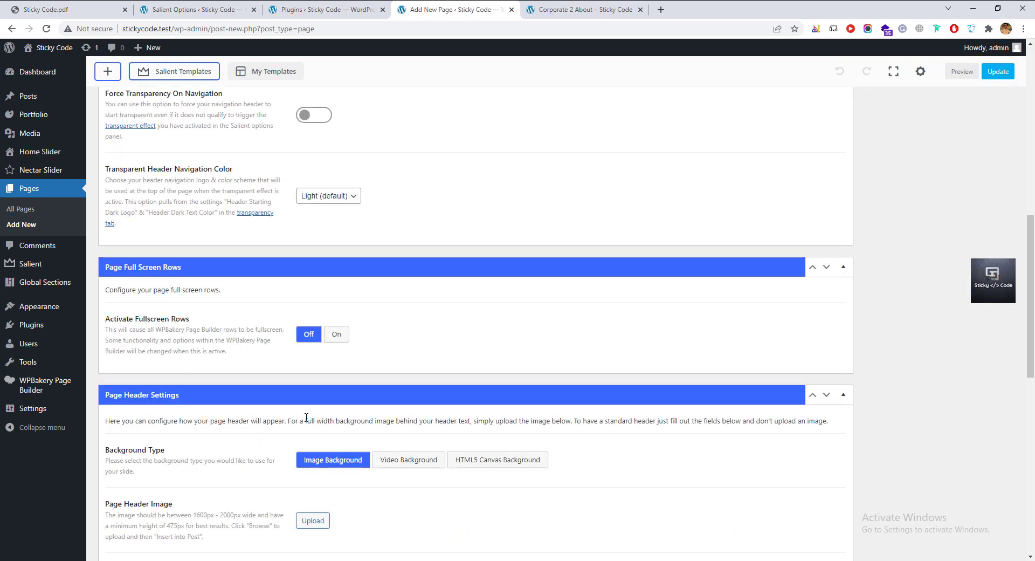
{"action": "scroll", "coordinate": [306, 417], "scroll_direction": "down", "scroll_amount": 2}
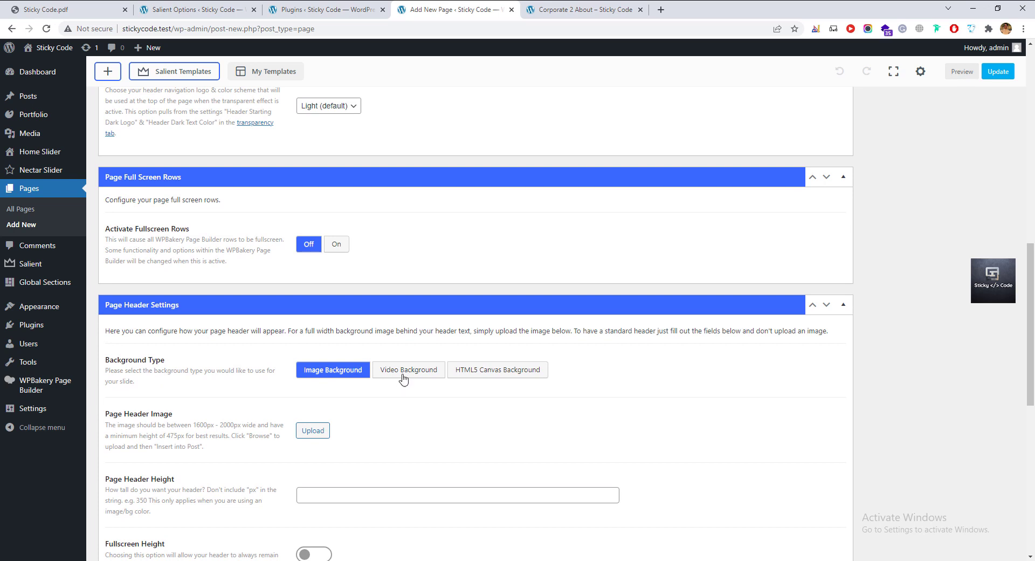
{"action": "left_click", "coordinate": [403, 377]}
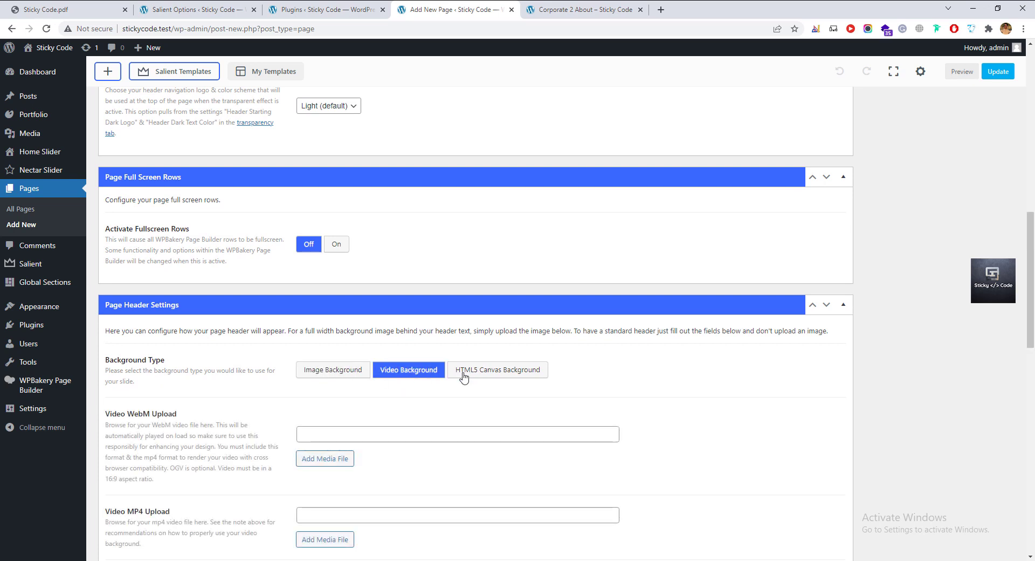
{"action": "left_click", "coordinate": [465, 377]}
{"action": "left_click", "coordinate": [423, 371]}
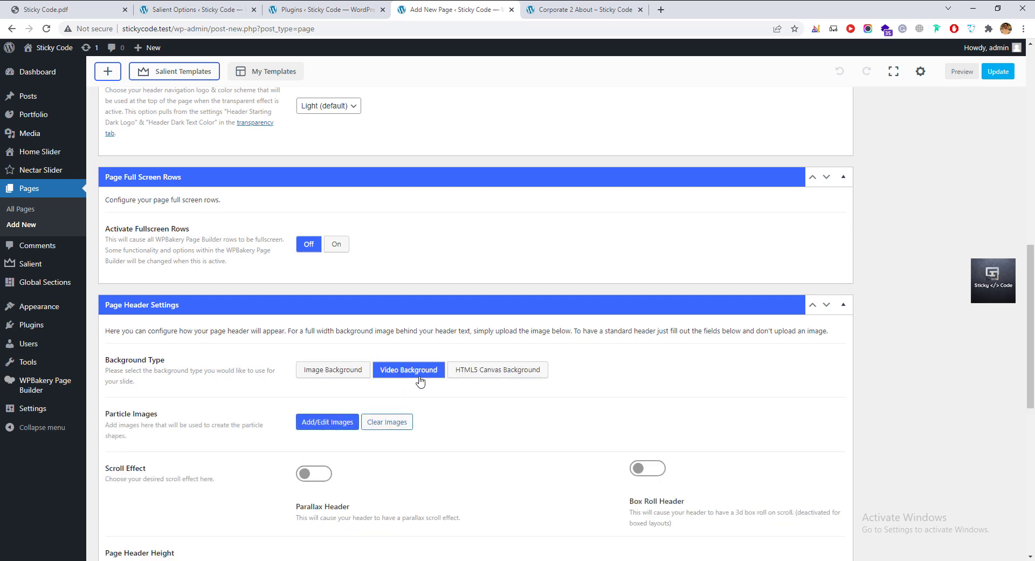
{"action": "left_click", "coordinate": [343, 372]}
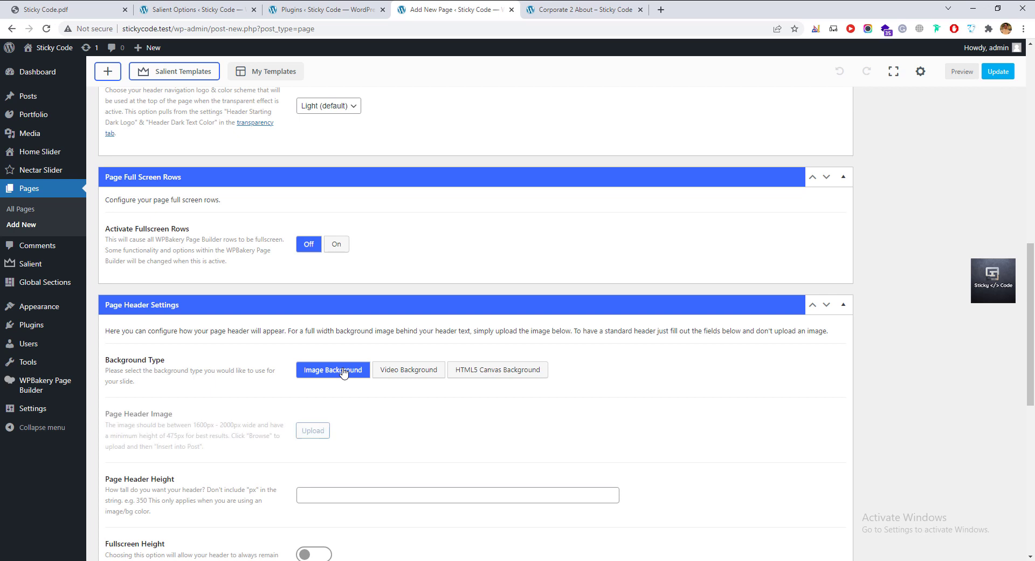
{"action": "left_click", "coordinate": [398, 375]}
{"action": "left_click", "coordinate": [461, 375]}
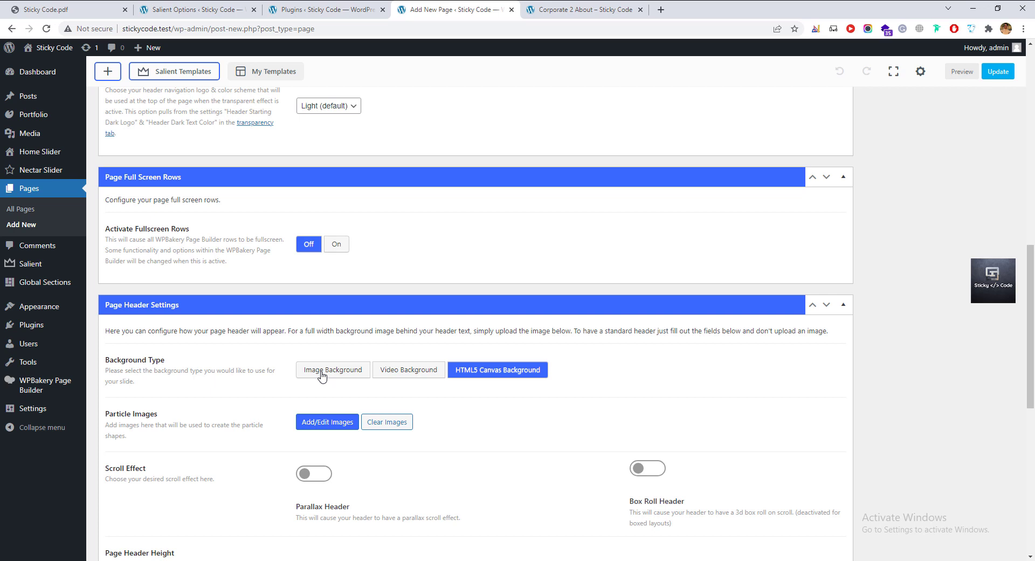
Set the header to Image Background using the black bicycle photo from the Media Library.
{"action": "scroll", "coordinate": [323, 375], "scroll_direction": "down", "scroll_amount": 3}
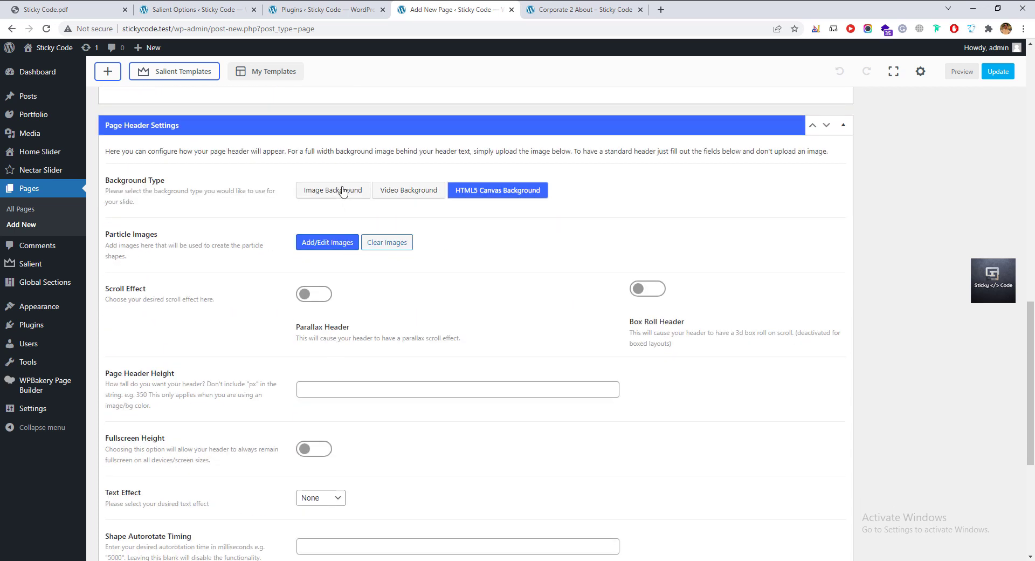
{"action": "left_click", "coordinate": [342, 191]}
{"action": "left_click", "coordinate": [314, 251]}
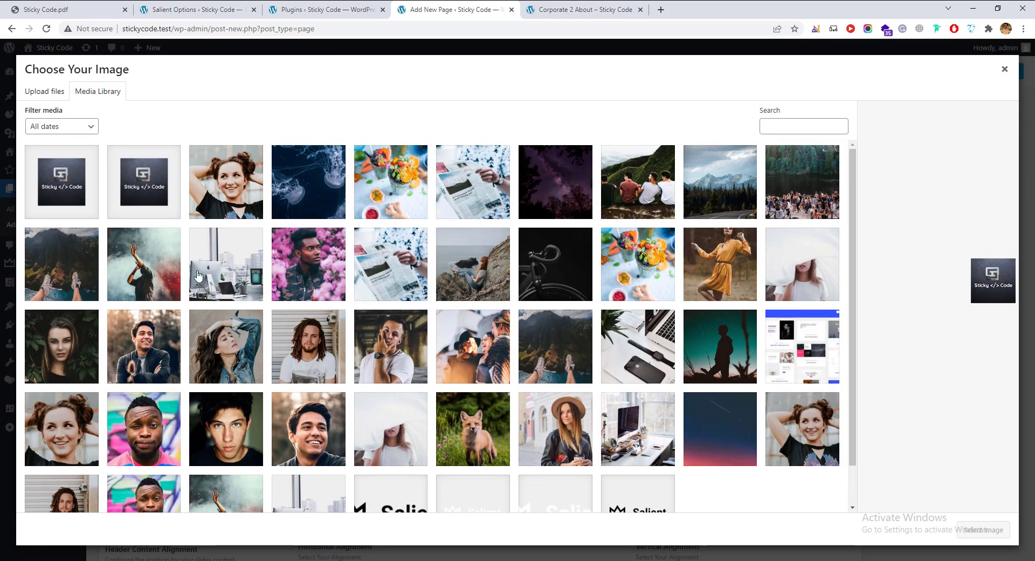
{"action": "left_click", "coordinate": [198, 275]}
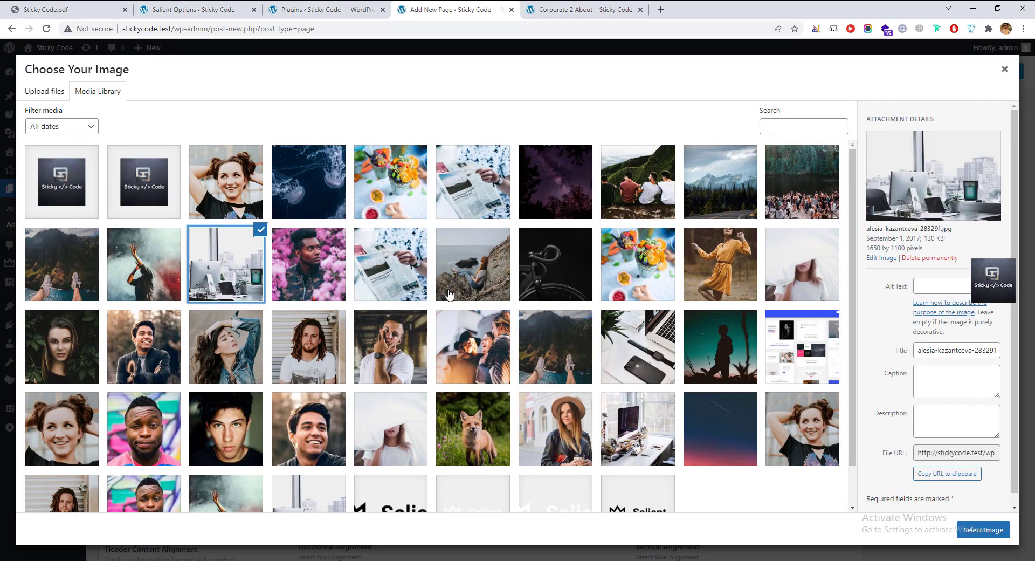
{"action": "left_click", "coordinate": [159, 261]}
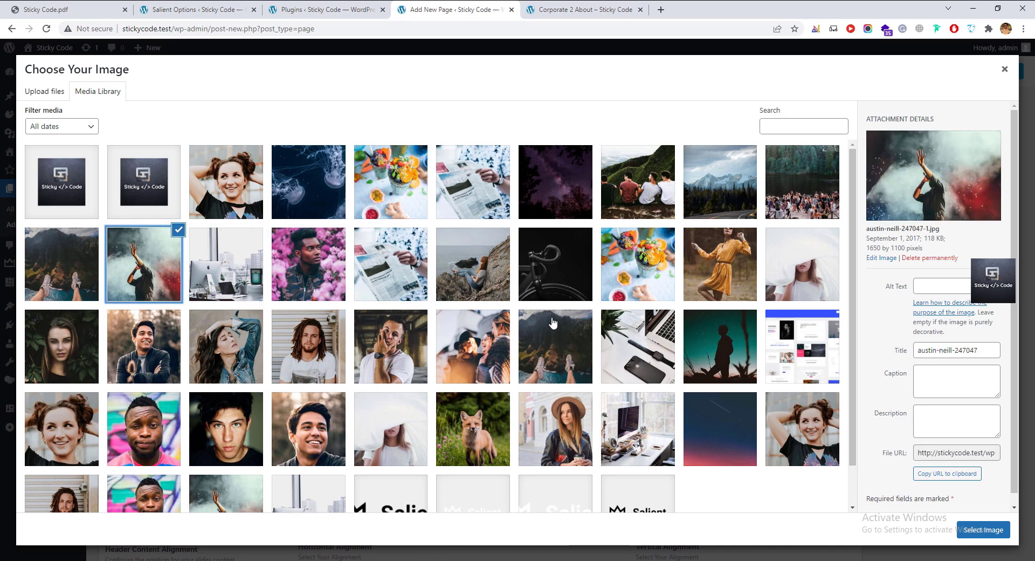
{"action": "left_click", "coordinate": [554, 266]}
{"action": "left_click", "coordinate": [965, 529]}
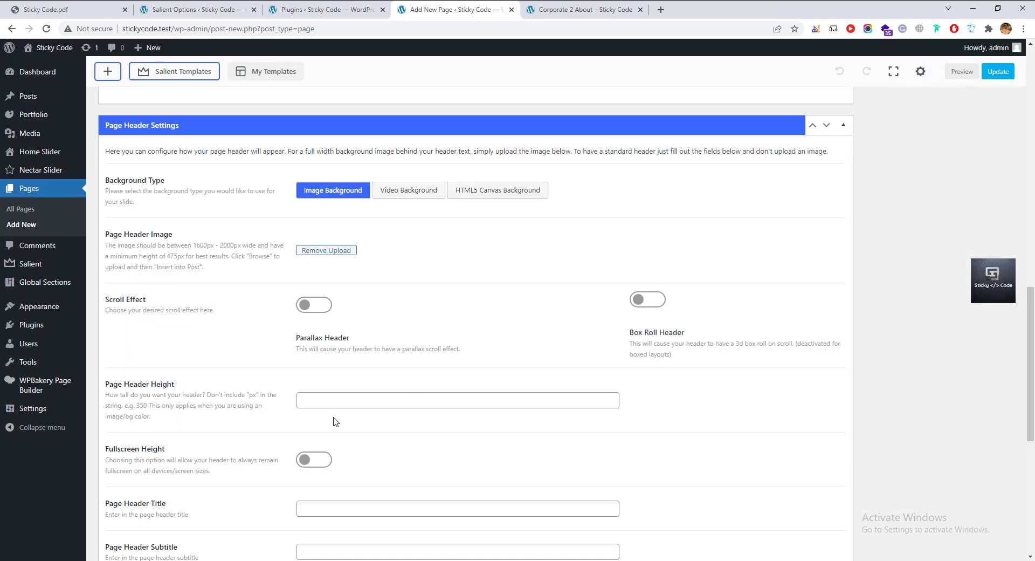
Leave Parallax off and enter header height 500, title 'Services' and subtitle 'Our core services'.
{"action": "scroll", "coordinate": [254, 361], "scroll_direction": "down", "scroll_amount": 2}
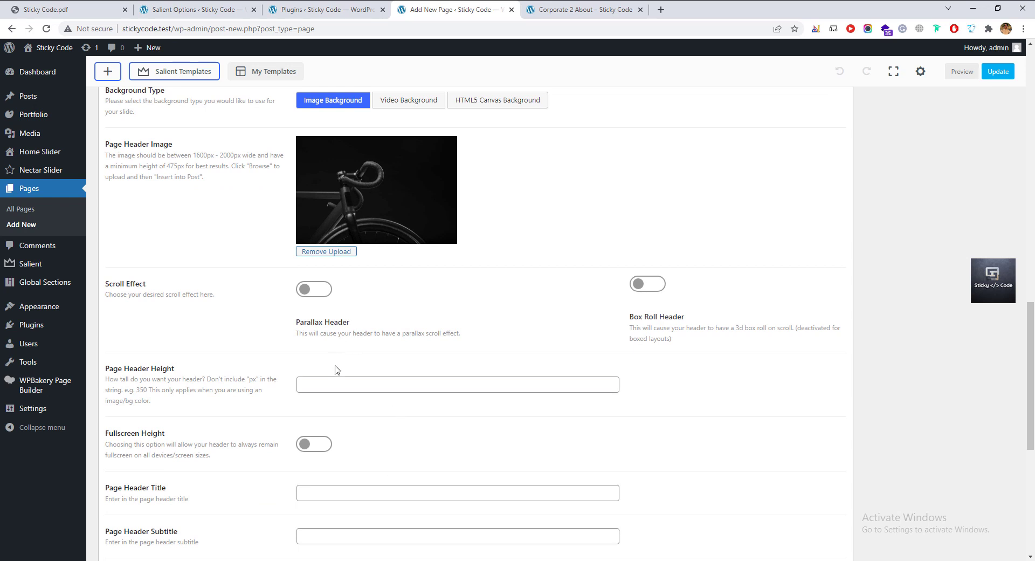
{"action": "left_click", "coordinate": [324, 293]}
{"action": "left_click", "coordinate": [323, 292]}
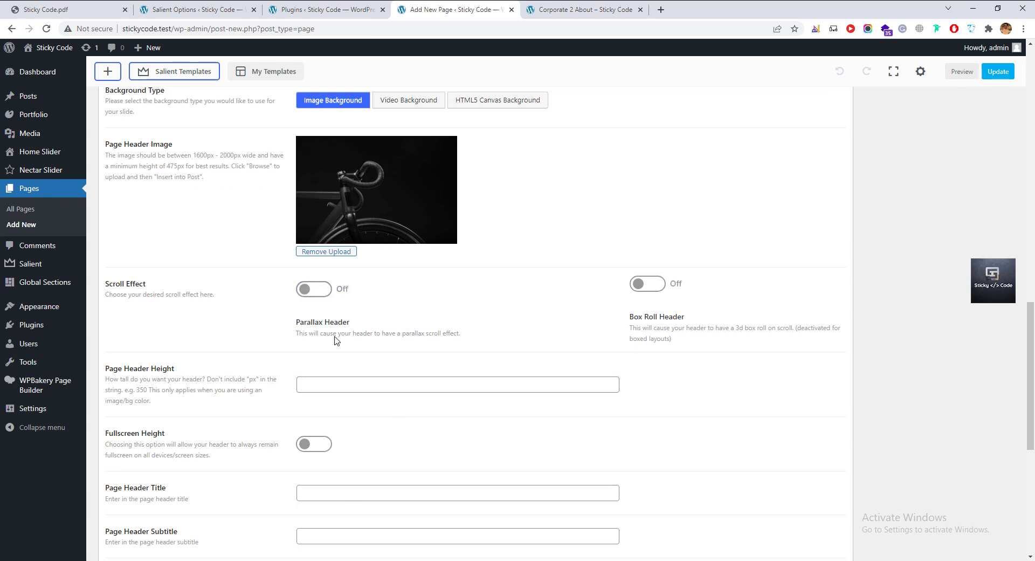
{"action": "left_click", "coordinate": [318, 385]}
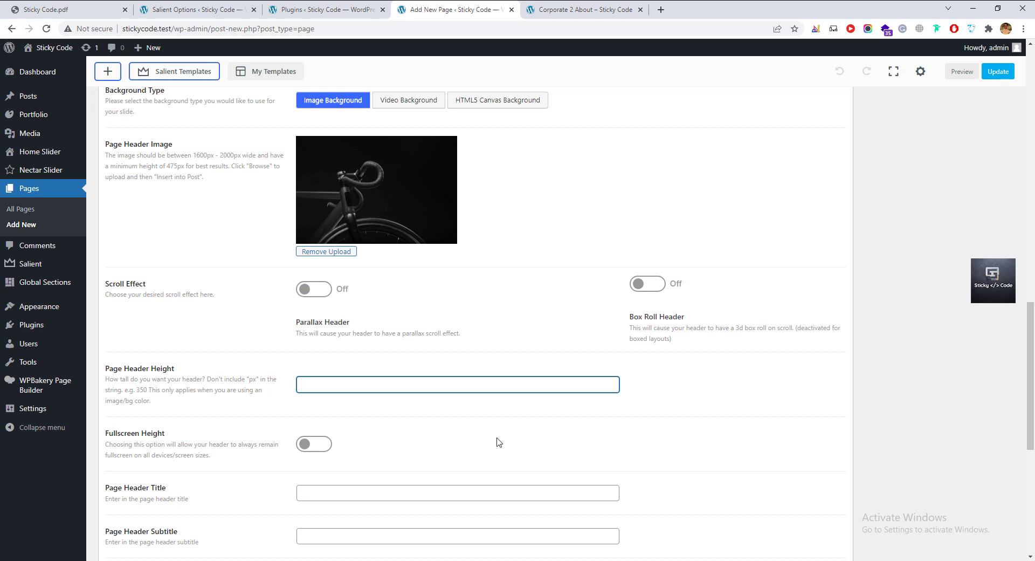
{"action": "scroll", "coordinate": [499, 442], "scroll_direction": "down", "scroll_amount": 3}
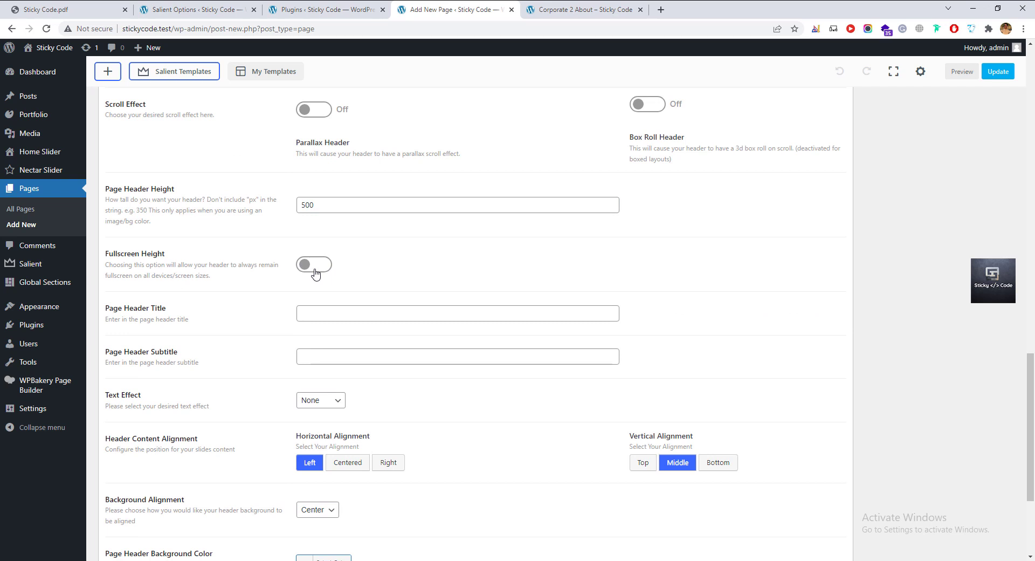
{"action": "left_click", "coordinate": [345, 311]}
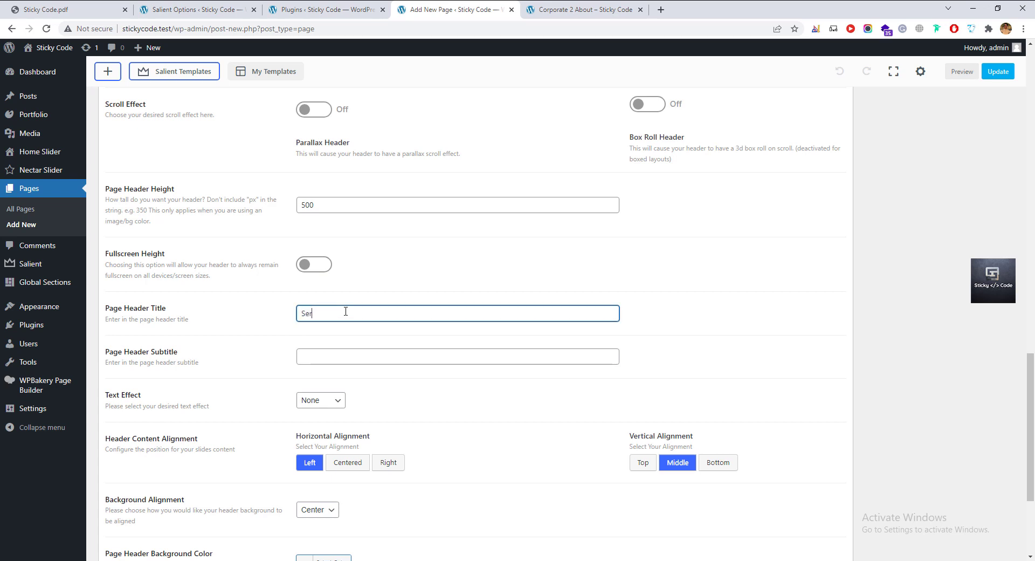
{"action": "key", "text": "Tab"}
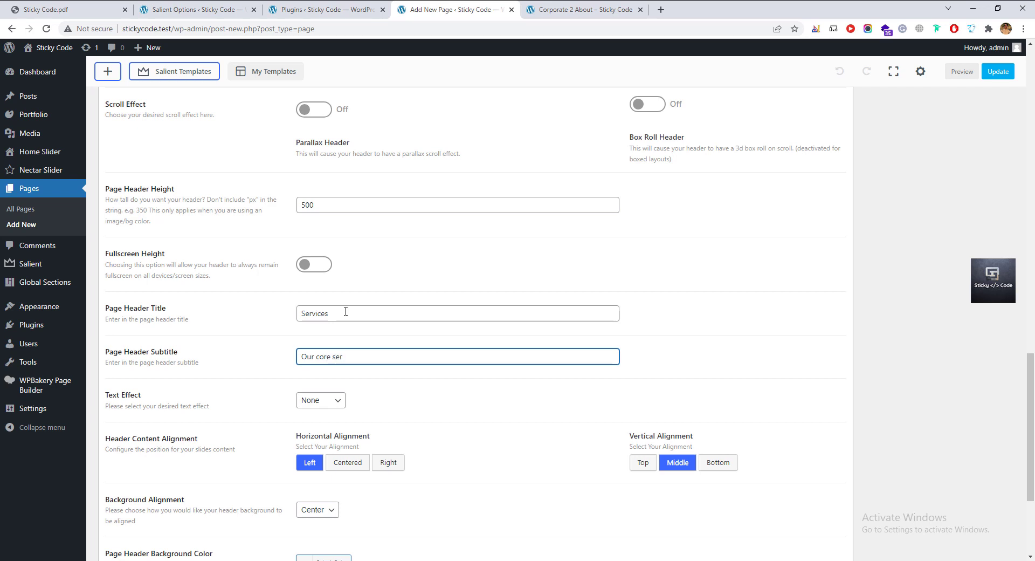
Set the page header Text Effect to Rotate In.
{"action": "left_click", "coordinate": [393, 422]}
{"action": "left_click", "coordinate": [338, 405]}
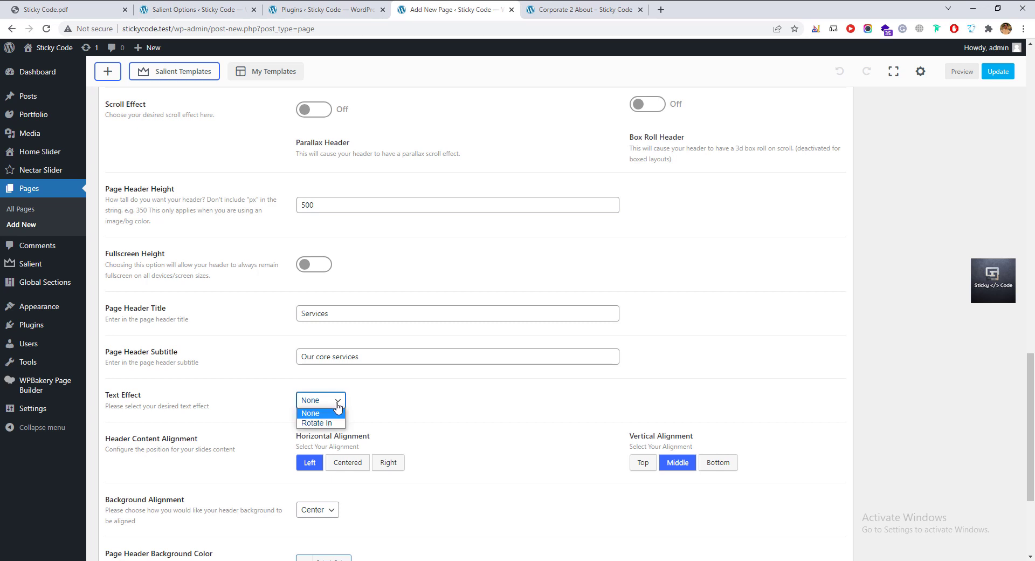
{"action": "left_click", "coordinate": [333, 428]}
{"action": "left_click", "coordinate": [335, 410]}
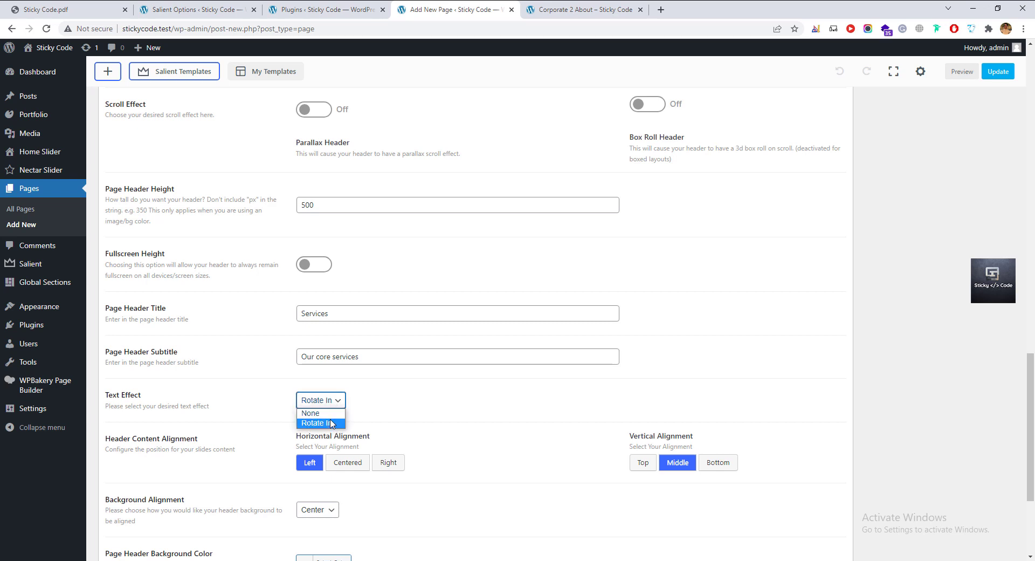
{"action": "left_click", "coordinate": [330, 423]}
{"action": "left_click", "coordinate": [330, 401]}
{"action": "left_click", "coordinate": [333, 412]}
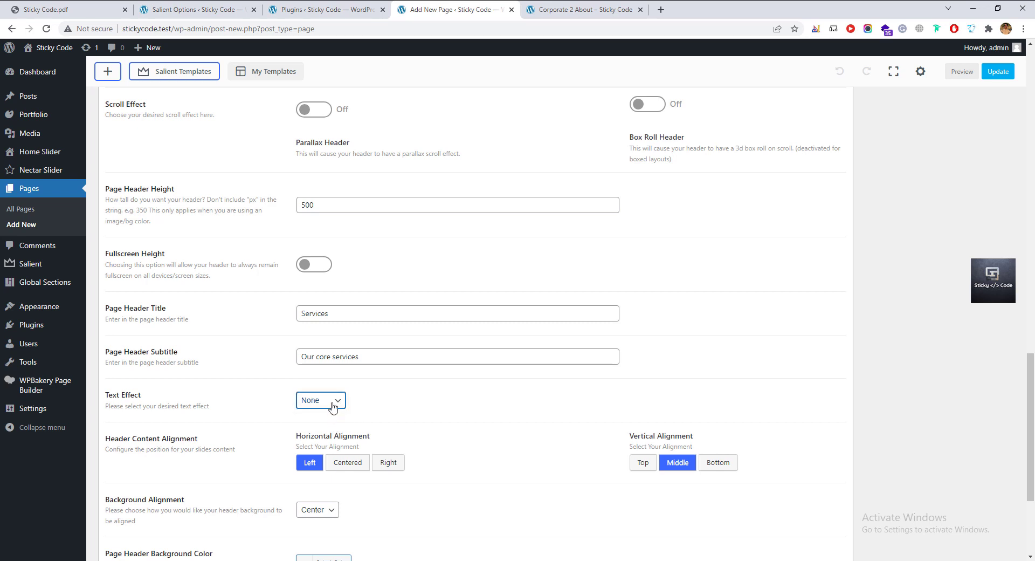
{"action": "left_click", "coordinate": [336, 401]}
{"action": "left_click", "coordinate": [335, 423]}
{"action": "left_click", "coordinate": [369, 415]}
Align the header content right horizontally and keep it middle vertically.
{"action": "left_click", "coordinate": [350, 471]}
{"action": "left_click_drag", "start_coordinate": [384, 462], "coordinate": [338, 470]}
{"action": "left_click", "coordinate": [393, 466]}
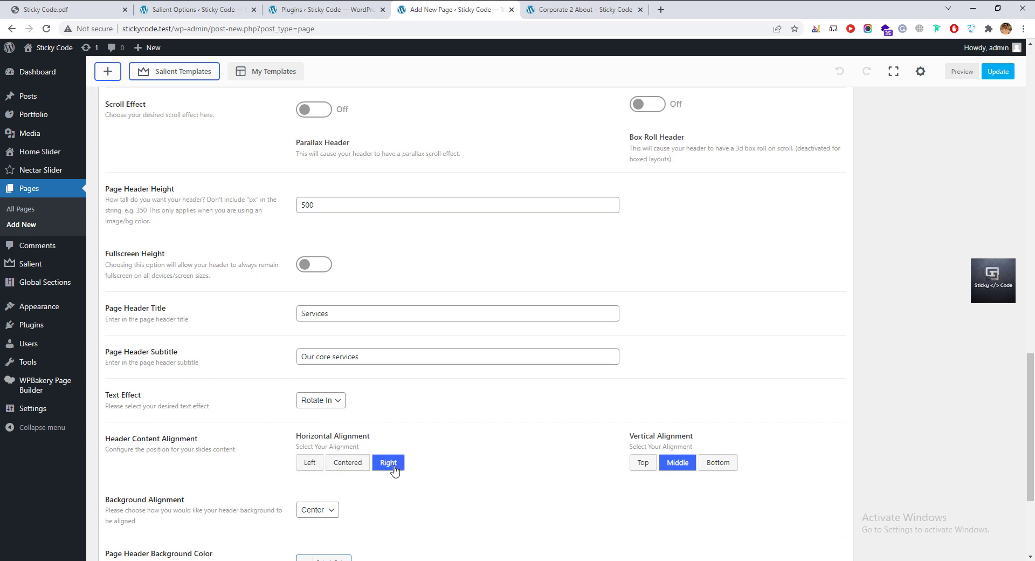
{"action": "scroll", "coordinate": [432, 453], "scroll_direction": "down", "scroll_amount": 2}
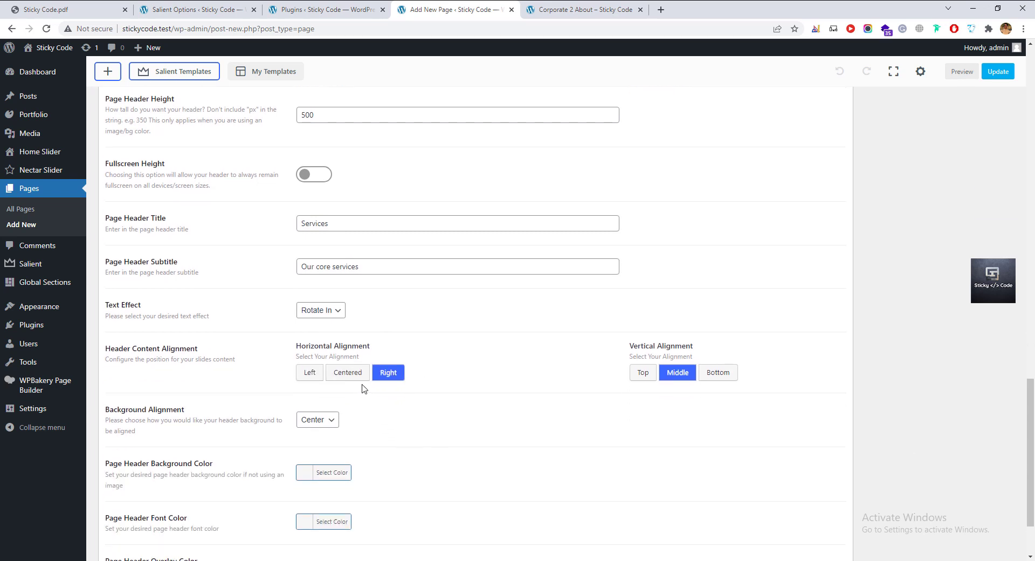
{"action": "left_click_drag", "start_coordinate": [703, 345], "coordinate": [641, 346]}
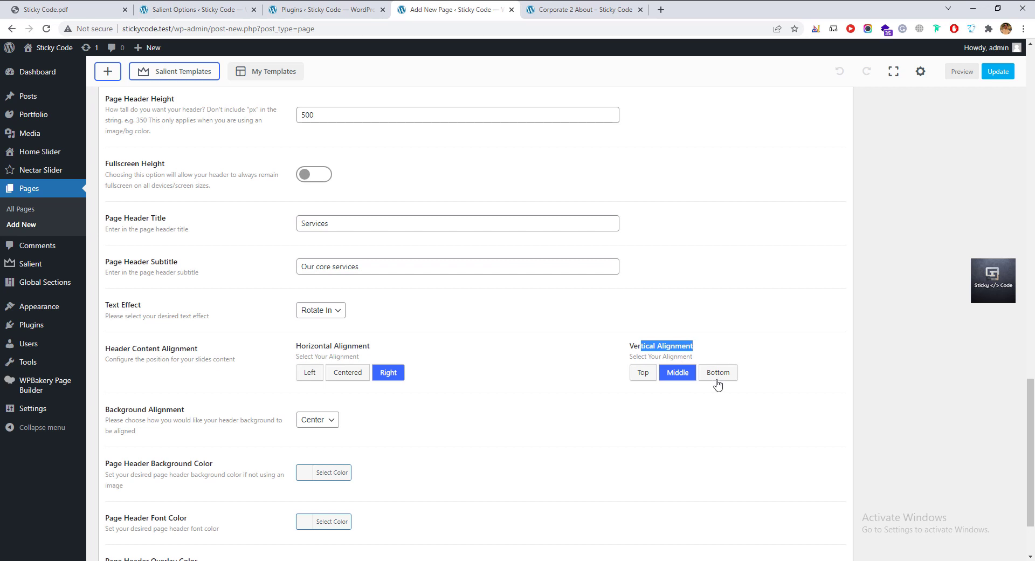
{"action": "left_click", "coordinate": [682, 377]}
{"action": "left_click", "coordinate": [722, 381]}
{"action": "left_click", "coordinate": [686, 378]}
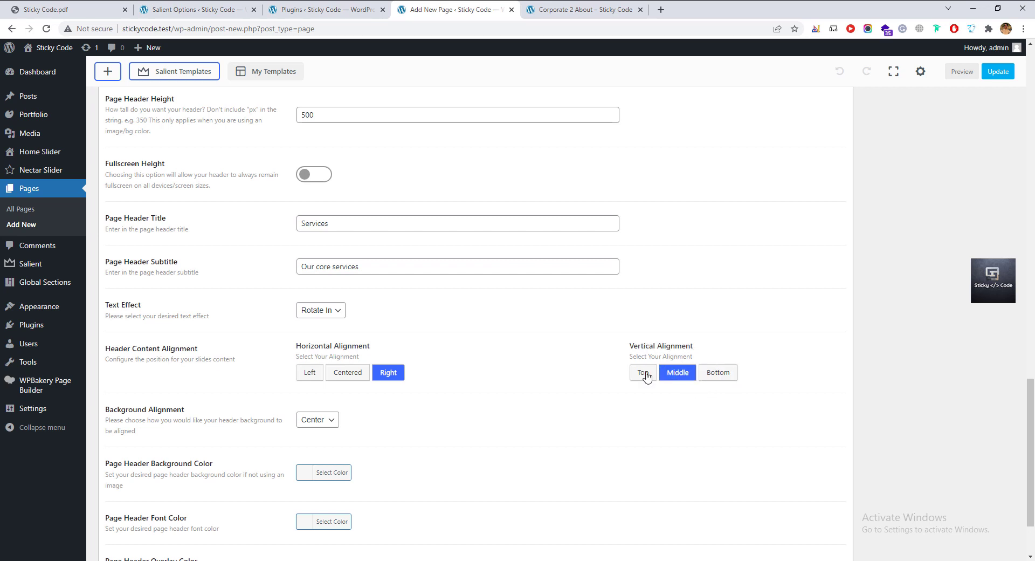
{"action": "scroll", "coordinate": [229, 409], "scroll_direction": "down", "scroll_amount": 2}
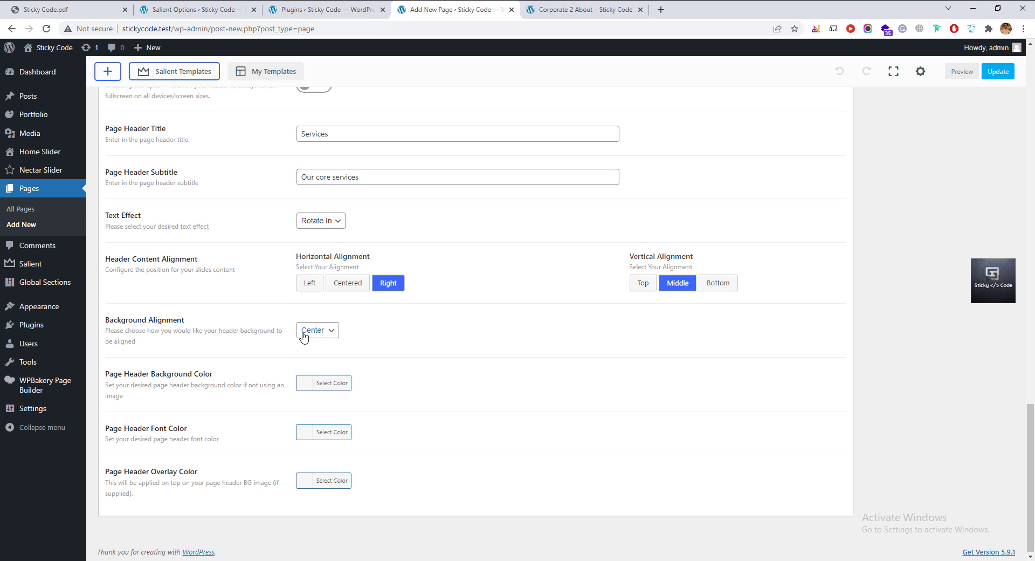
Leave the header background colour cleared and the font colour unchanged.
{"action": "left_click", "coordinate": [330, 384]}
{"action": "left_click_drag", "start_coordinate": [360, 441], "coordinate": [389, 422]}
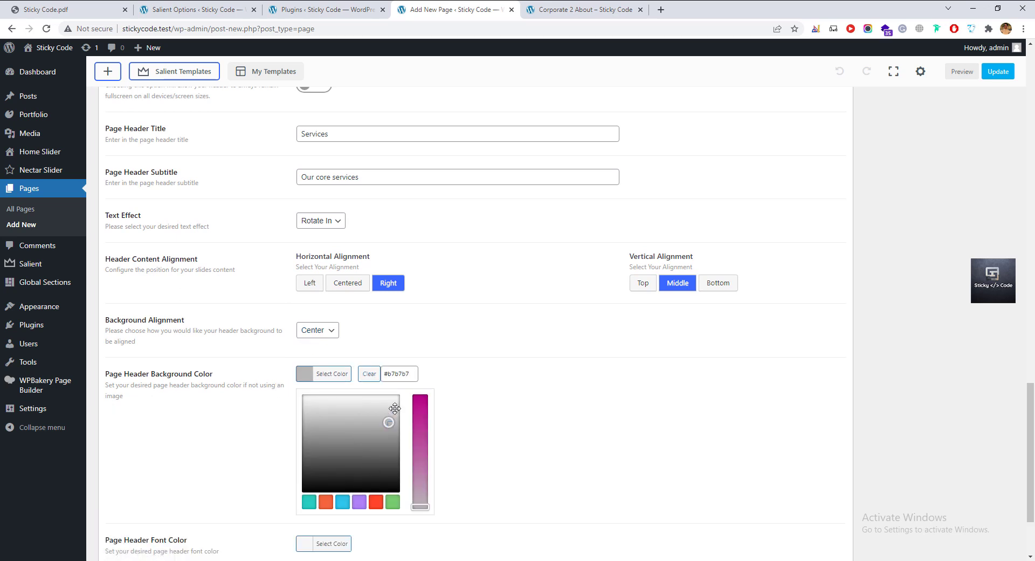
{"action": "left_click", "coordinate": [365, 377]}
{"action": "left_click", "coordinate": [455, 383]}
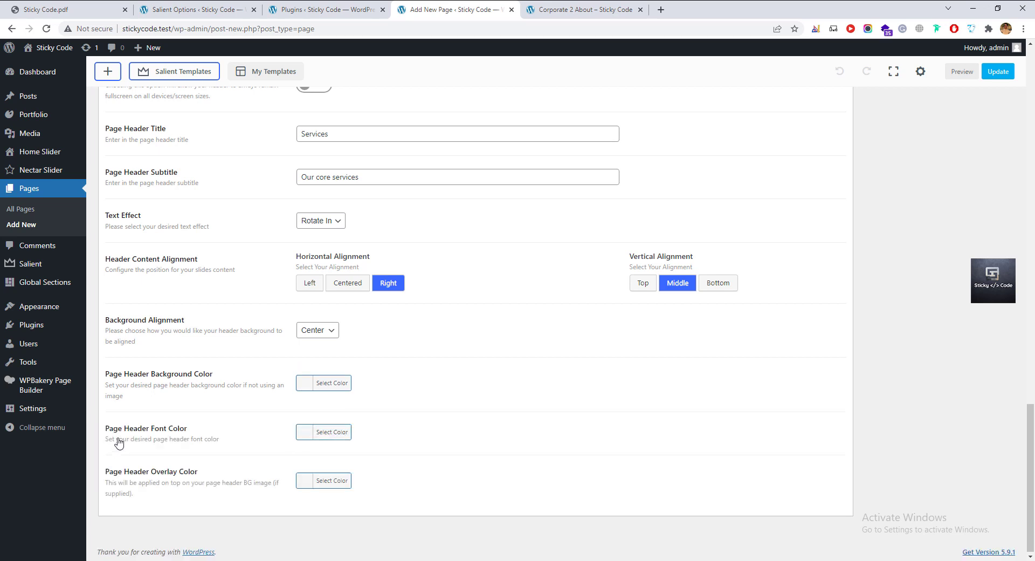
{"action": "left_click", "coordinate": [338, 431]}
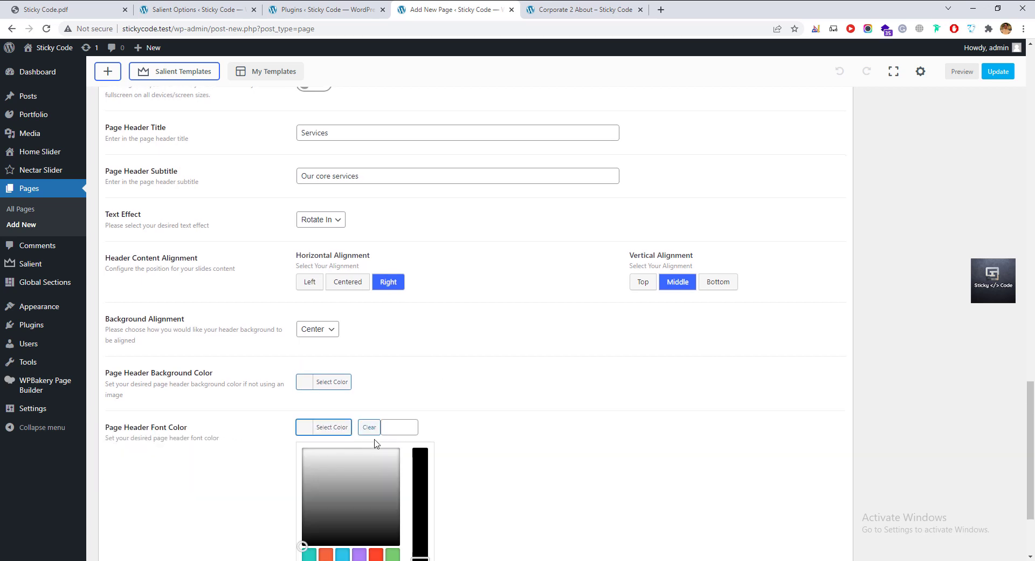
{"action": "left_click", "coordinate": [421, 407]}
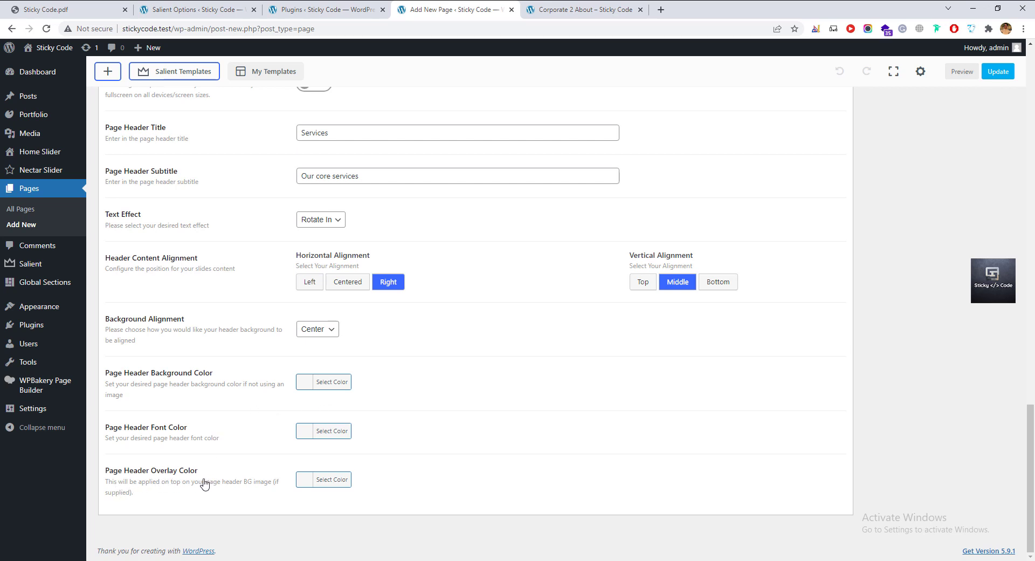
{"action": "left_click_drag", "start_coordinate": [242, 471], "coordinate": [189, 474]}
{"action": "left_click", "coordinate": [183, 478]}
{"action": "scroll", "coordinate": [332, 486], "scroll_direction": "up", "scroll_amount": 5}
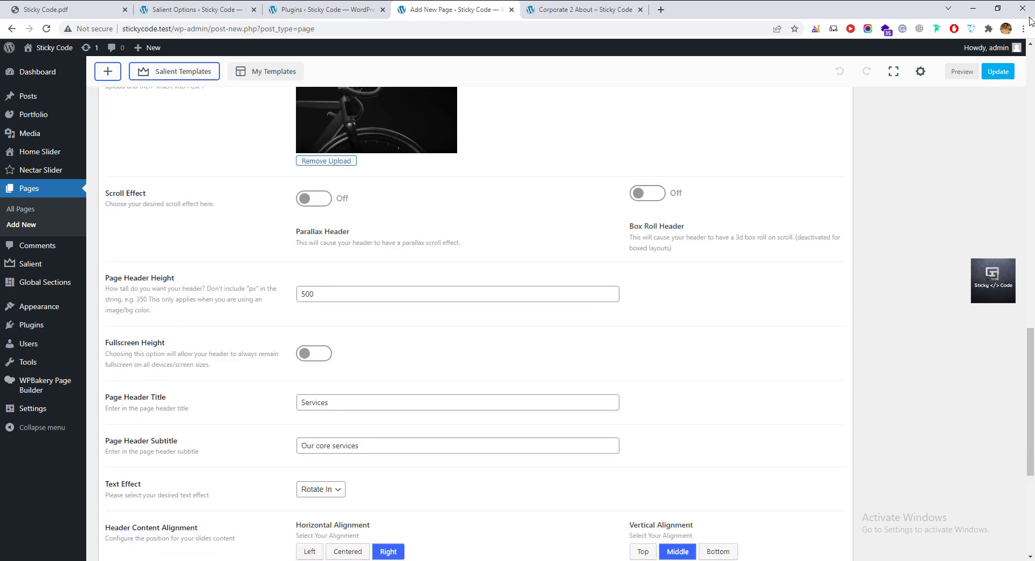
Update the Services page to save its changes.
{"action": "left_click", "coordinate": [998, 71]}
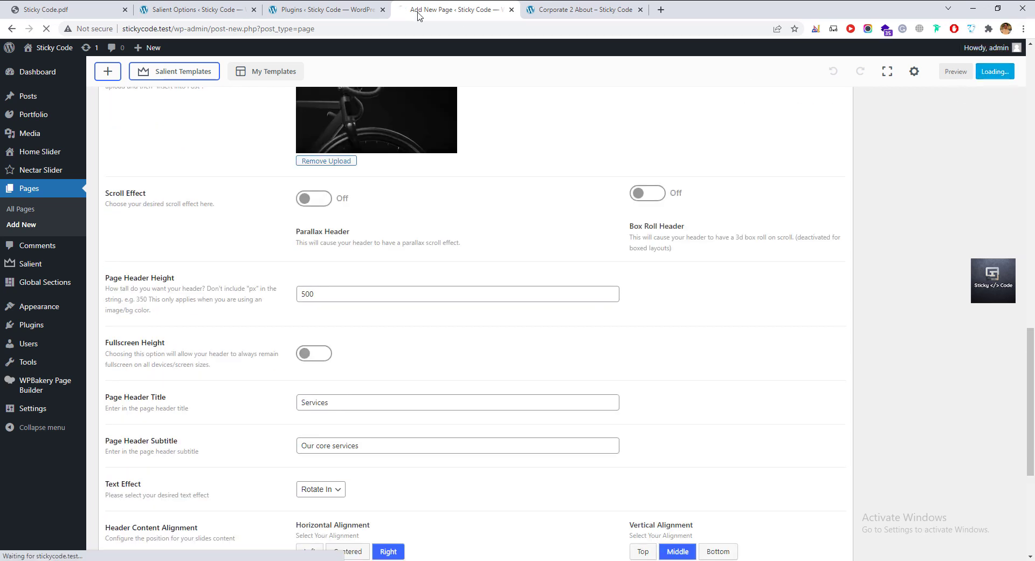
{"action": "left_click", "coordinate": [550, 9]}
{"action": "scroll", "coordinate": [426, 307], "scroll_direction": "up", "scroll_amount": 8}
{"action": "left_click", "coordinate": [452, 11]}
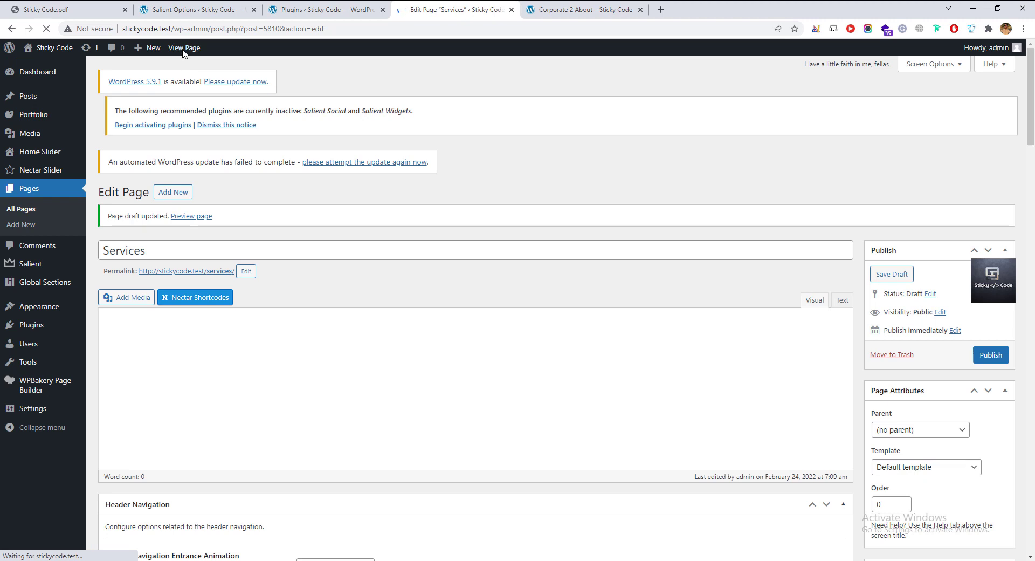
Open the Services page view in a new tab and check its Services title.
{"action": "right_click", "coordinate": [183, 48]}
{"action": "left_click", "coordinate": [196, 56]}
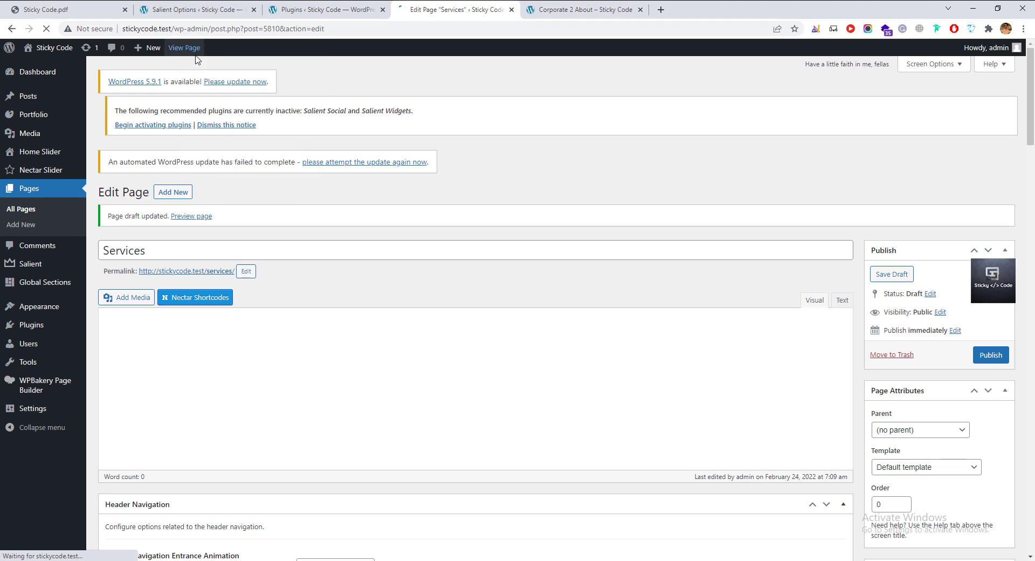
{"action": "left_click", "coordinate": [557, 18]}
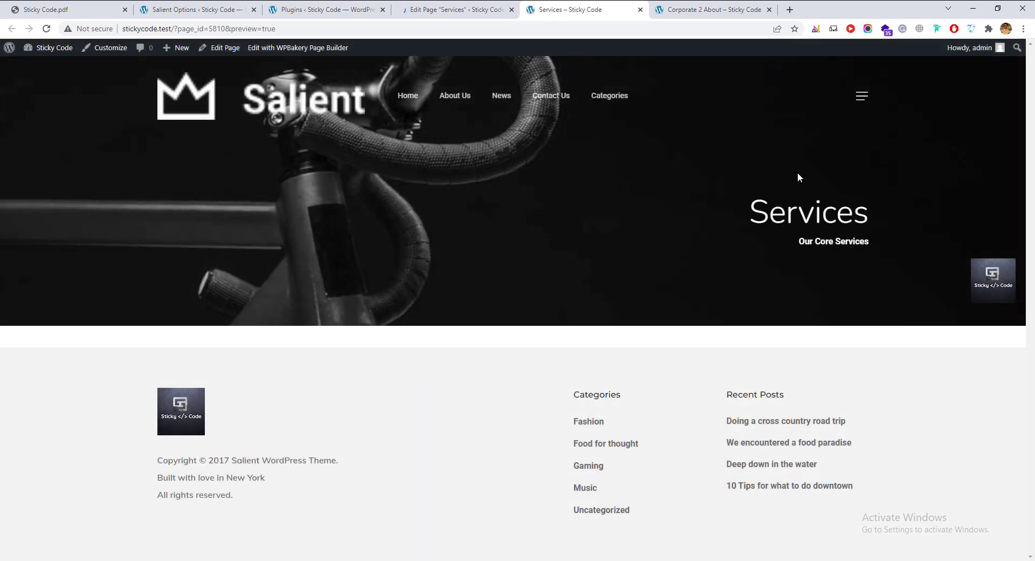
{"action": "left_click_drag", "start_coordinate": [897, 221], "coordinate": [752, 212]}
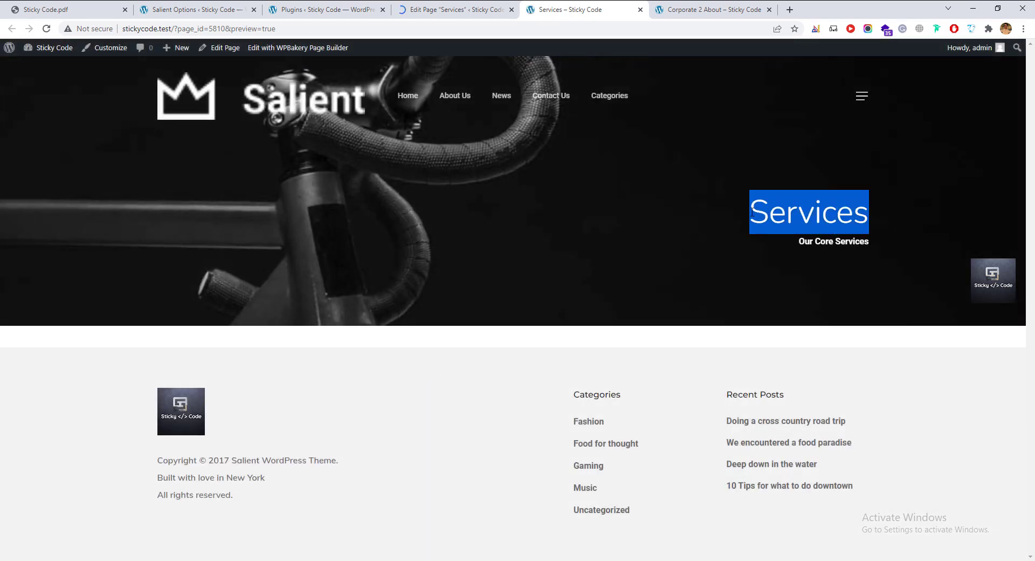
{"action": "left_click", "coordinate": [788, 247]}
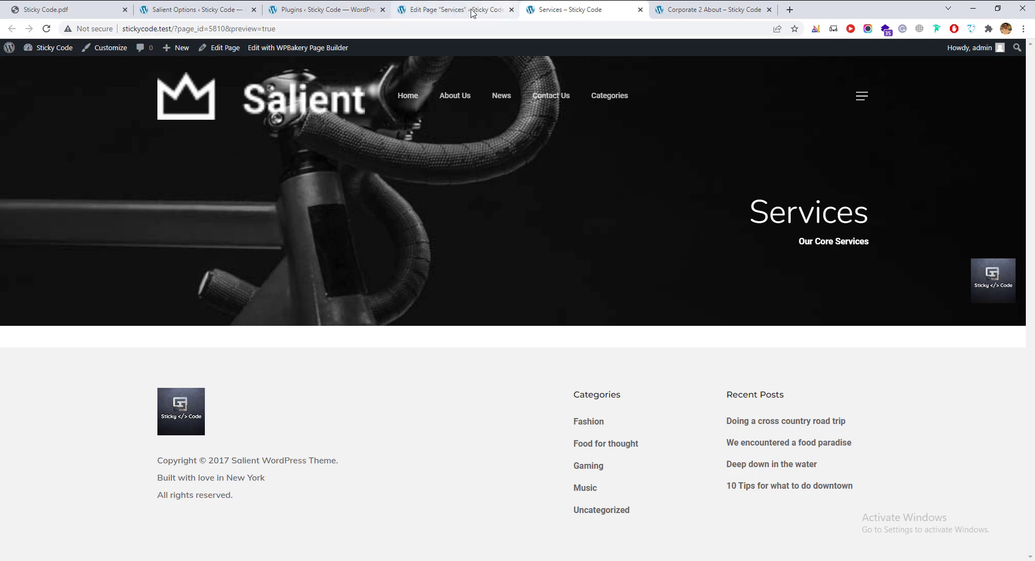
Return to the Services page editor, scrolled back to the top.
{"action": "left_click", "coordinate": [464, 11]}
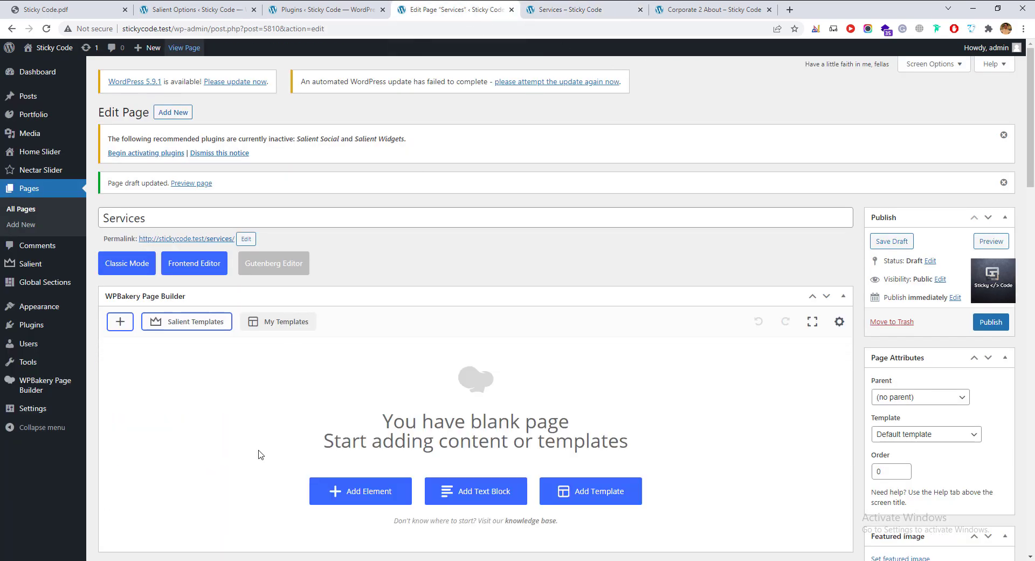
{"action": "scroll", "coordinate": [291, 453], "scroll_direction": "down", "scroll_amount": 5}
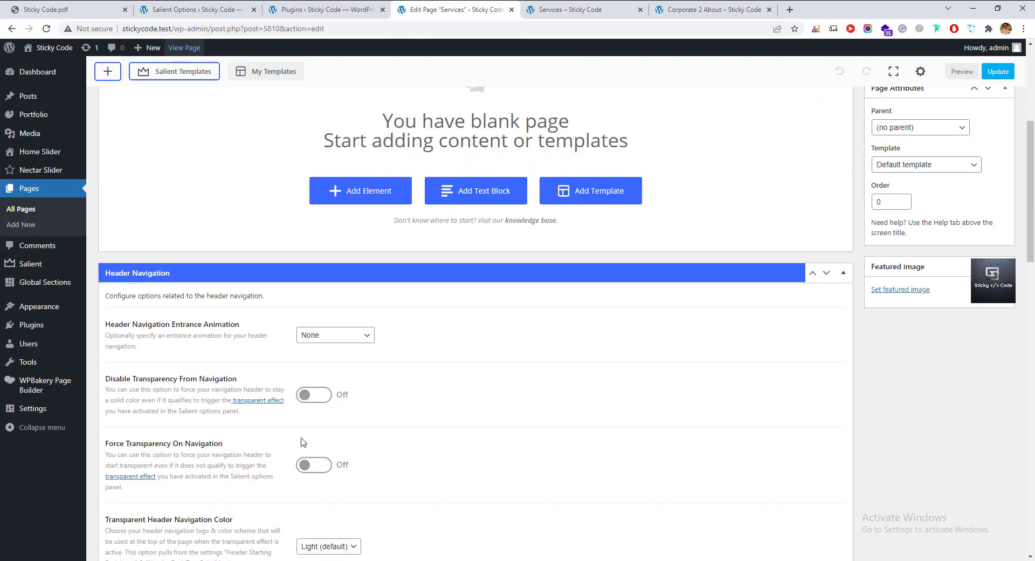
{"action": "scroll", "coordinate": [303, 441], "scroll_direction": "up", "scroll_amount": 2}
{"action": "scroll", "coordinate": [315, 438], "scroll_direction": "up", "scroll_amount": 2}
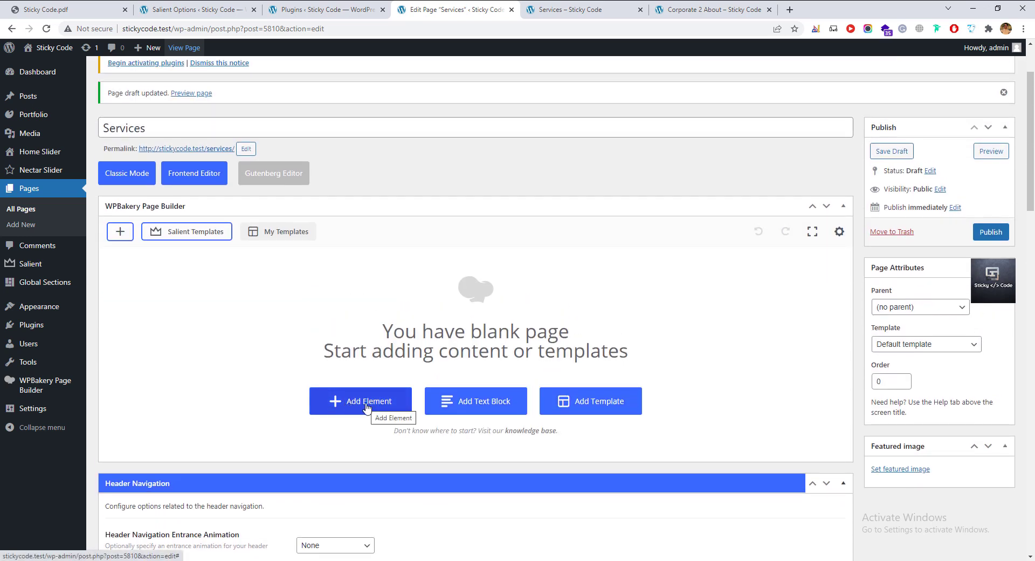
Launch Paint through the Windows search for 'paint'.
{"action": "key", "text": "super"}
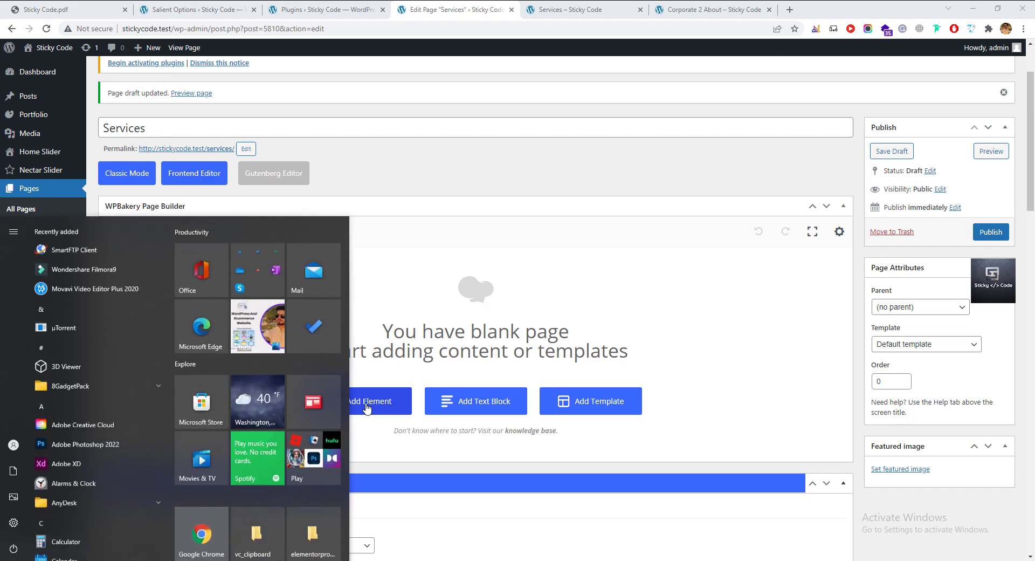
{"action": "type", "text": "paint"}
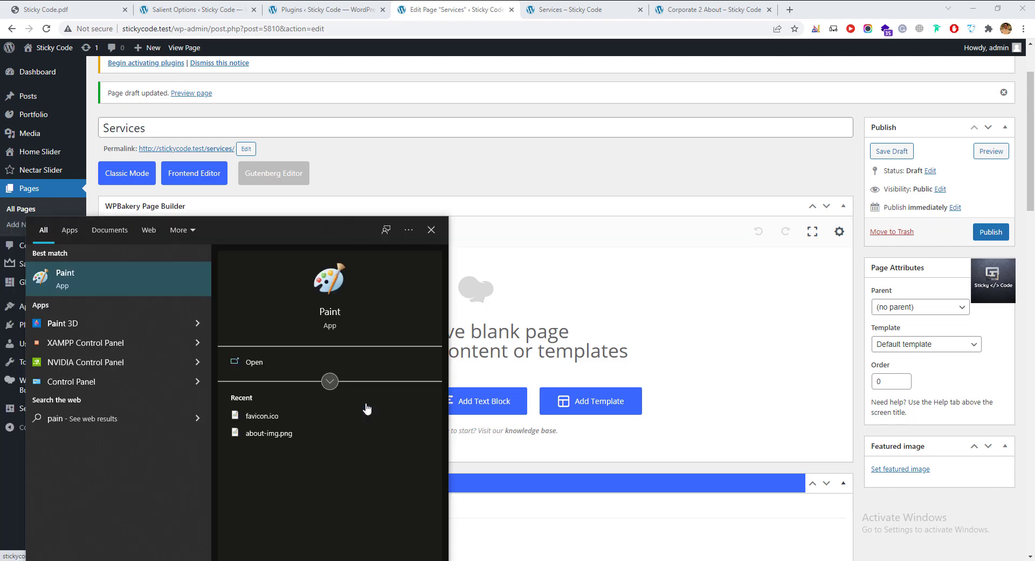
{"action": "key", "text": "Return"}
Draw a wide outer rectangle in Paint containing three side-by-side boxes.
{"action": "mouse_move", "coordinate": [556, 90]}
{"action": "left_mouse_down"}
{"action": "mouse_move", "coordinate": [479, 97]}
{"action": "mouse_move", "coordinate": [482, 110]}
{"action": "left_mouse_up"}
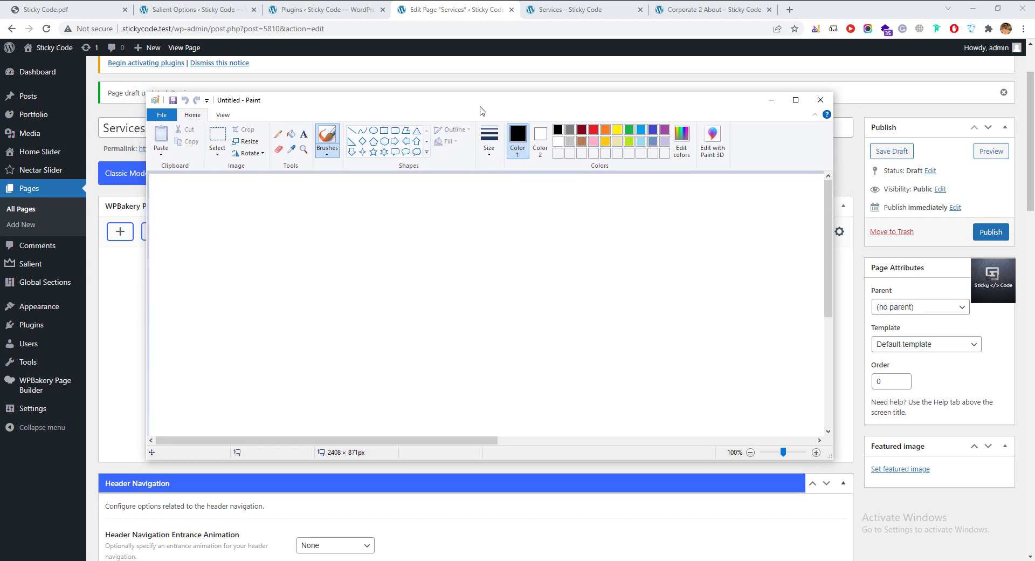
{"action": "left_click", "coordinate": [384, 131]}
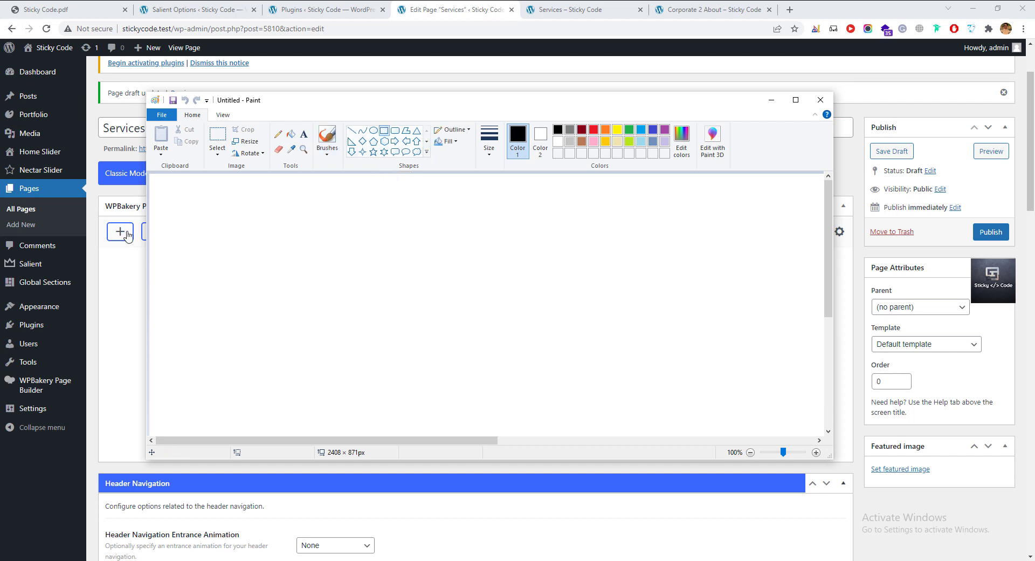
{"action": "mouse_move", "coordinate": [151, 201]}
{"action": "left_mouse_down"}
{"action": "mouse_move", "coordinate": [193, 325]}
{"action": "mouse_move", "coordinate": [620, 431]}
{"action": "mouse_move", "coordinate": [827, 406]}
{"action": "mouse_move", "coordinate": [827, 421]}
{"action": "mouse_move", "coordinate": [818, 412]}
{"action": "left_mouse_up"}
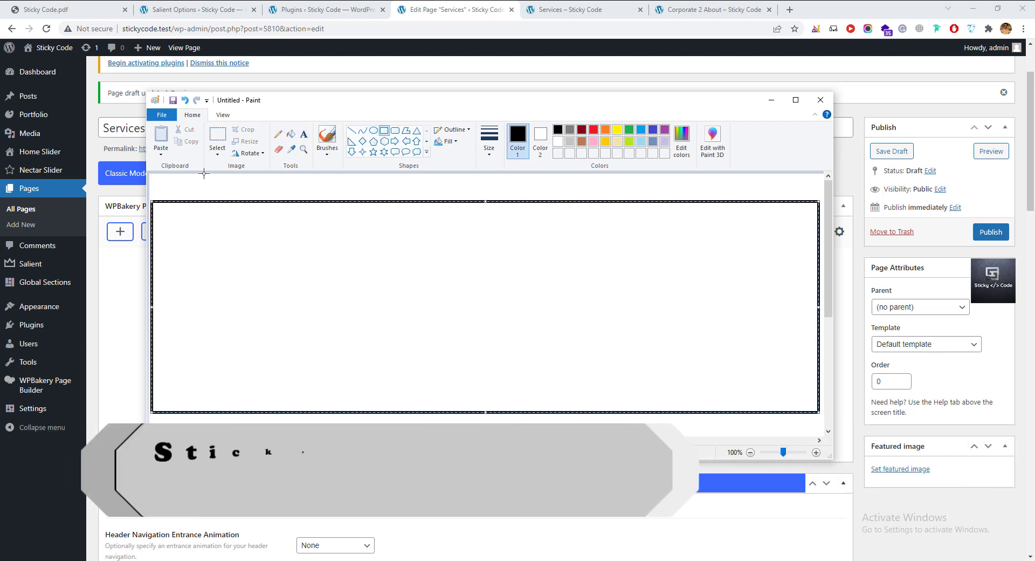
{"action": "left_click", "coordinate": [199, 189]}
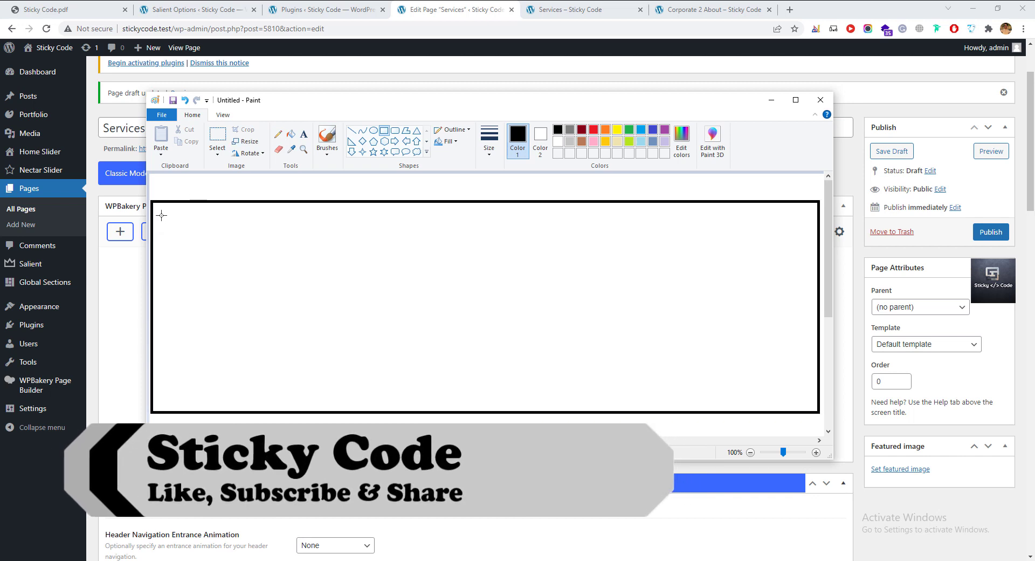
{"action": "mouse_move", "coordinate": [161, 213]}
{"action": "left_mouse_down"}
{"action": "mouse_move", "coordinate": [380, 339]}
{"action": "mouse_move", "coordinate": [371, 398]}
{"action": "left_mouse_up"}
{"action": "left_click", "coordinate": [407, 356]}
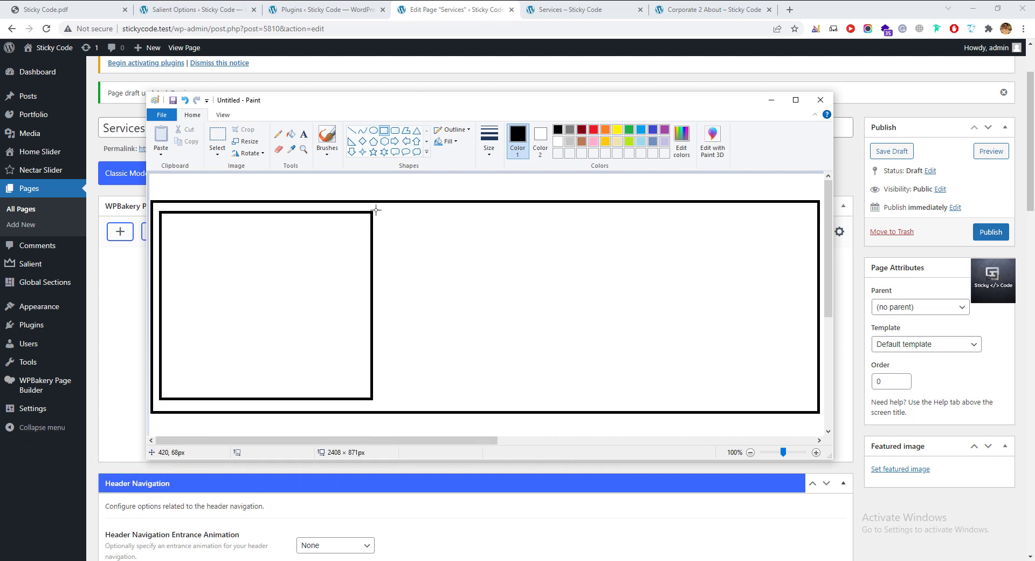
{"action": "mouse_move", "coordinate": [380, 211]}
{"action": "left_mouse_down"}
{"action": "mouse_move", "coordinate": [477, 322]}
{"action": "mouse_move", "coordinate": [515, 404]}
{"action": "mouse_move", "coordinate": [610, 399]}
{"action": "mouse_move", "coordinate": [596, 399]}
{"action": "left_mouse_up"}
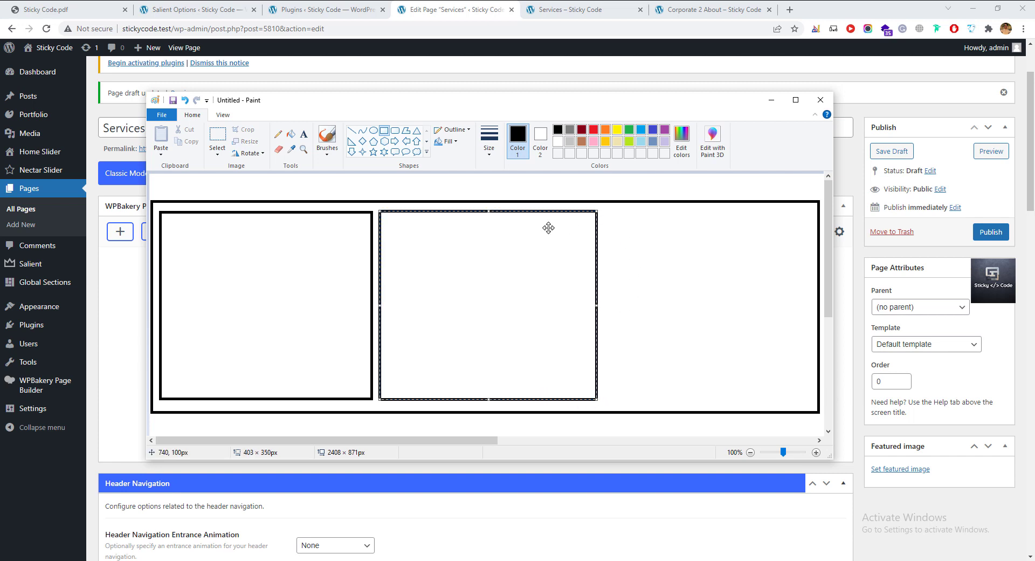
{"action": "left_click", "coordinate": [570, 205]}
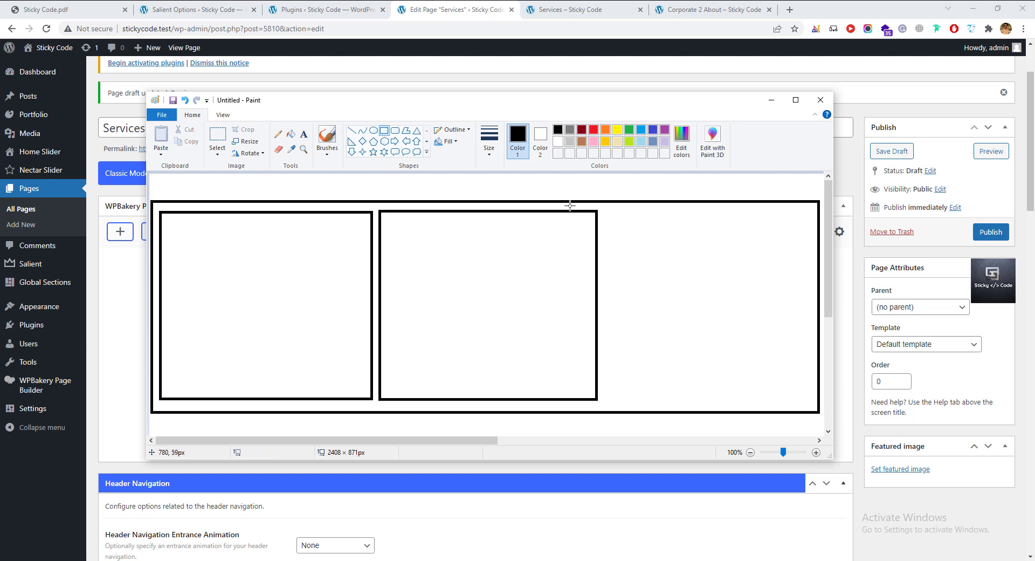
{"action": "mouse_move", "coordinate": [606, 210]}
{"action": "left_mouse_down"}
{"action": "mouse_move", "coordinate": [824, 412]}
{"action": "mouse_move", "coordinate": [808, 398]}
{"action": "left_mouse_up"}
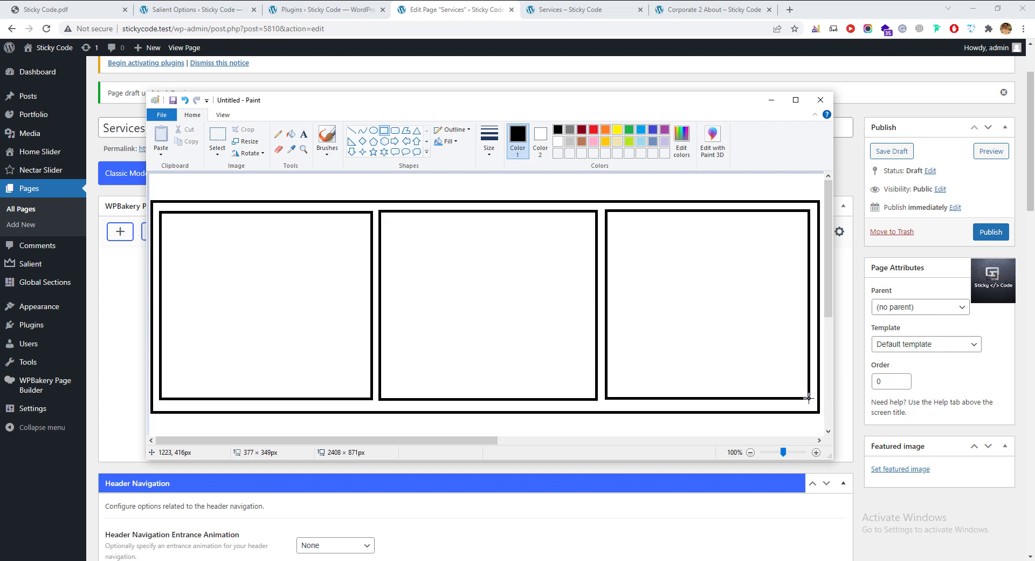
Pencil a label above the boxes and placeholder scribbles inside each, then return to Chrome.
{"action": "left_click", "coordinate": [278, 134]}
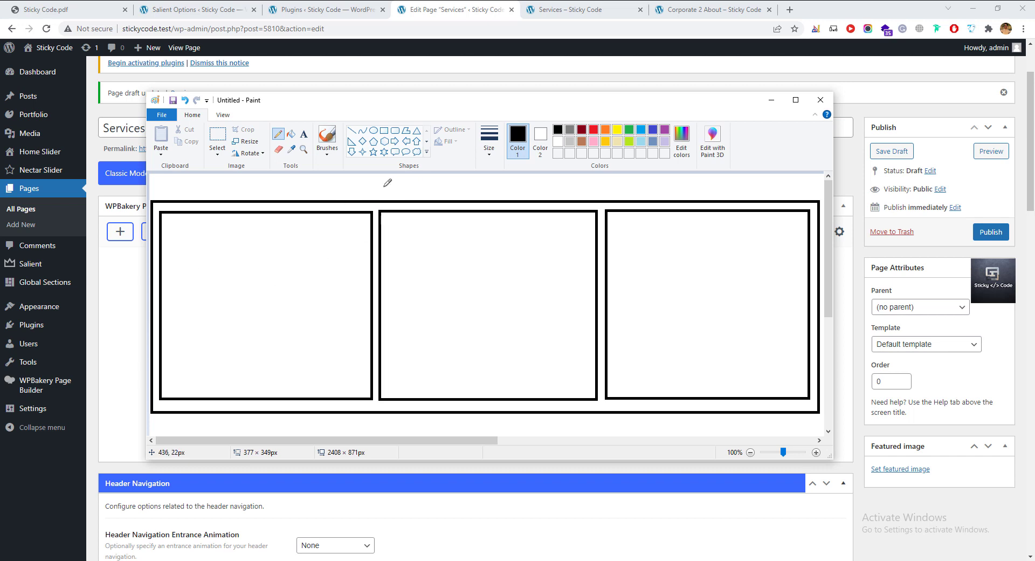
{"action": "mouse_move", "coordinate": [377, 187]}
{"action": "left_mouse_down"}
{"action": "mouse_move", "coordinate": [418, 196]}
{"action": "mouse_move", "coordinate": [434, 186]}
{"action": "mouse_move", "coordinate": [443, 214]}
{"action": "mouse_move", "coordinate": [451, 175]}
{"action": "mouse_move", "coordinate": [462, 190]}
{"action": "left_mouse_up"}
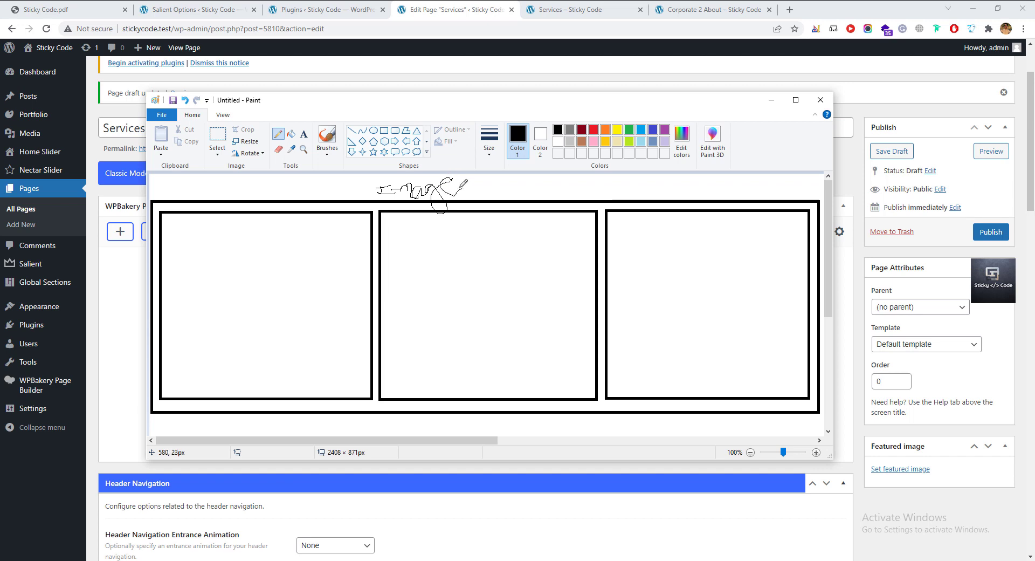
{"action": "left_click_drag", "start_coordinate": [200, 311], "coordinate": [255, 320]}
{"action": "mouse_move", "coordinate": [454, 300]}
{"action": "left_mouse_down"}
{"action": "mouse_move", "coordinate": [442, 296]}
{"action": "mouse_move", "coordinate": [531, 297]}
{"action": "left_mouse_up"}
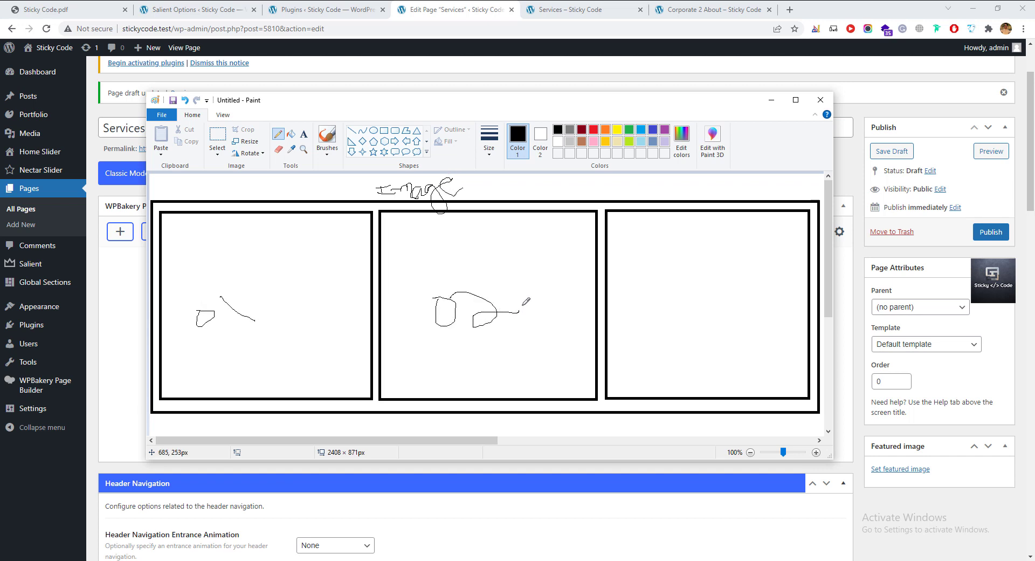
{"action": "mouse_move", "coordinate": [670, 290]}
{"action": "left_mouse_down"}
{"action": "mouse_move", "coordinate": [693, 284]}
{"action": "mouse_move", "coordinate": [727, 307]}
{"action": "mouse_move", "coordinate": [698, 318]}
{"action": "left_mouse_up"}
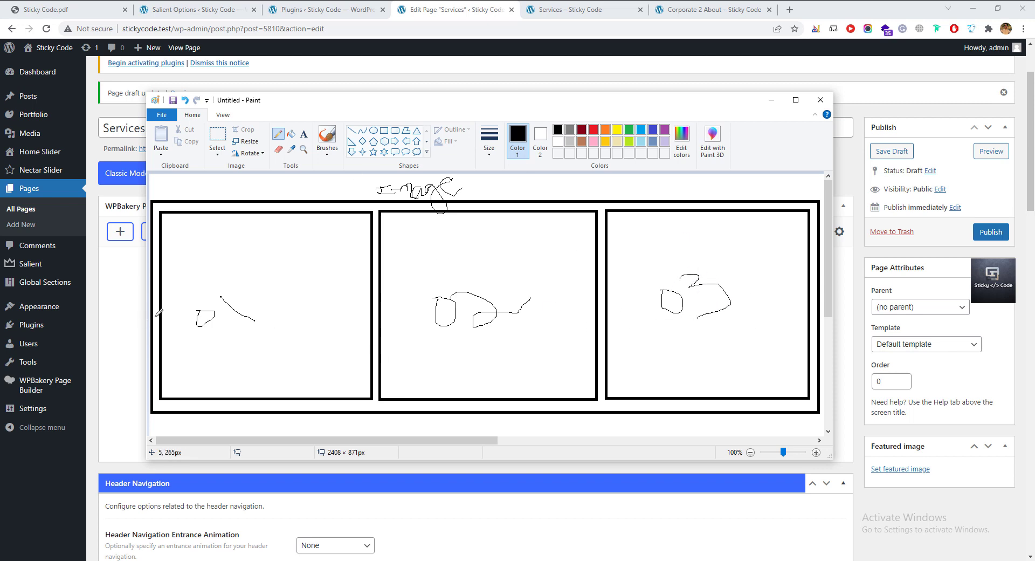
{"action": "key", "text": "alt+Tab"}
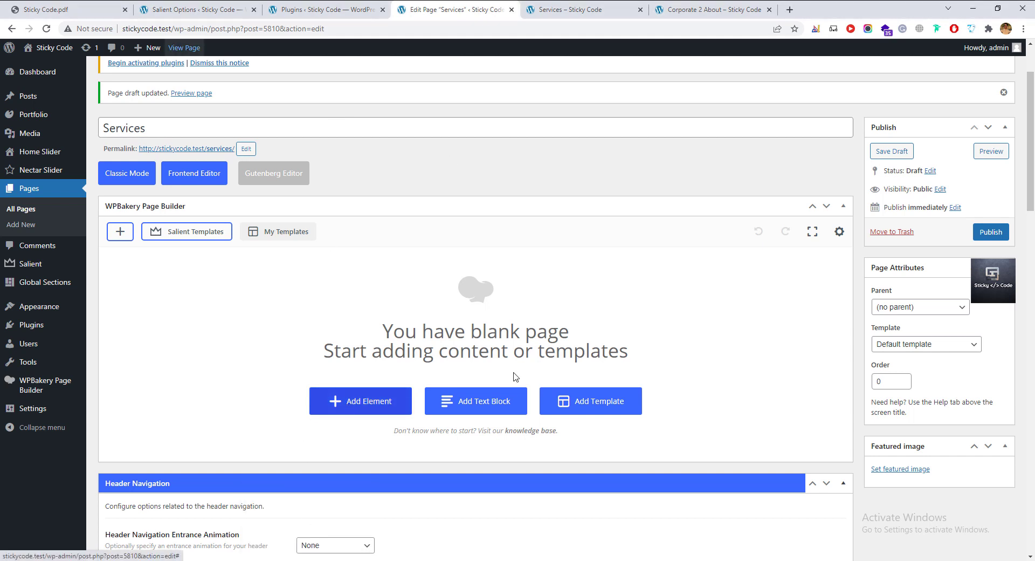
Add an empty row and set its row type to Full Width Background.
{"action": "left_click", "coordinate": [164, 217]}
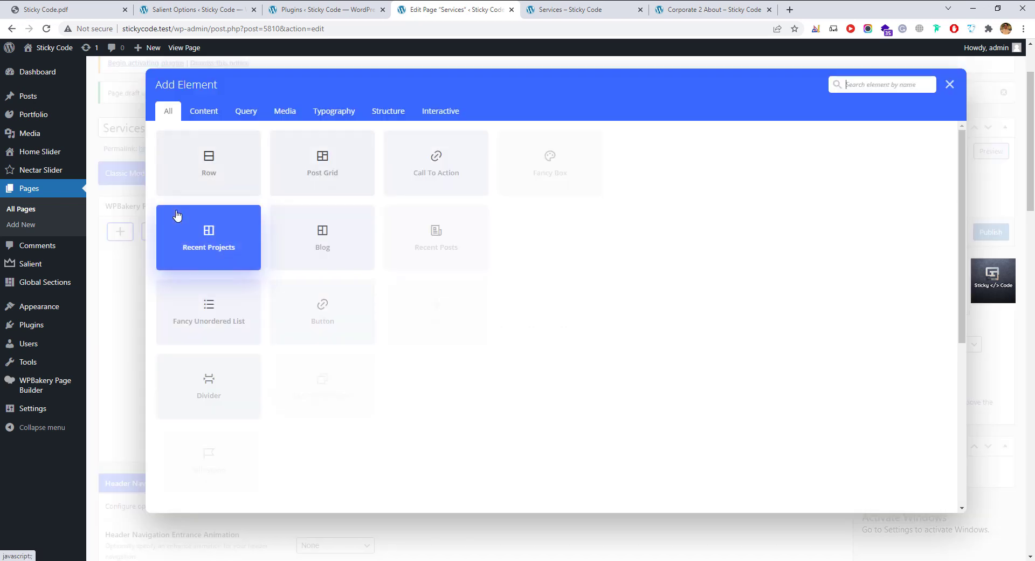
{"action": "left_click", "coordinate": [207, 184]}
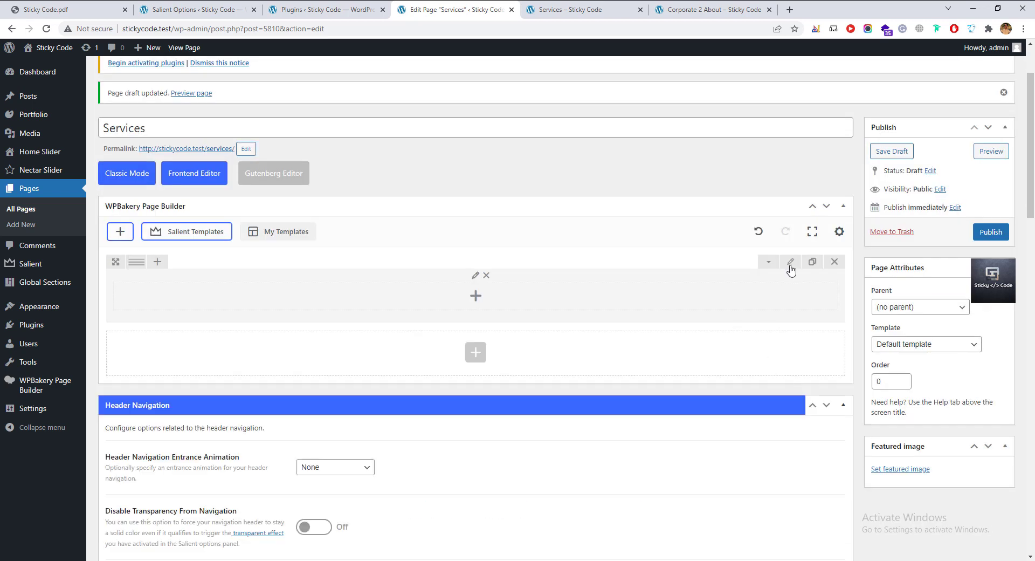
{"action": "left_click", "coordinate": [791, 262]}
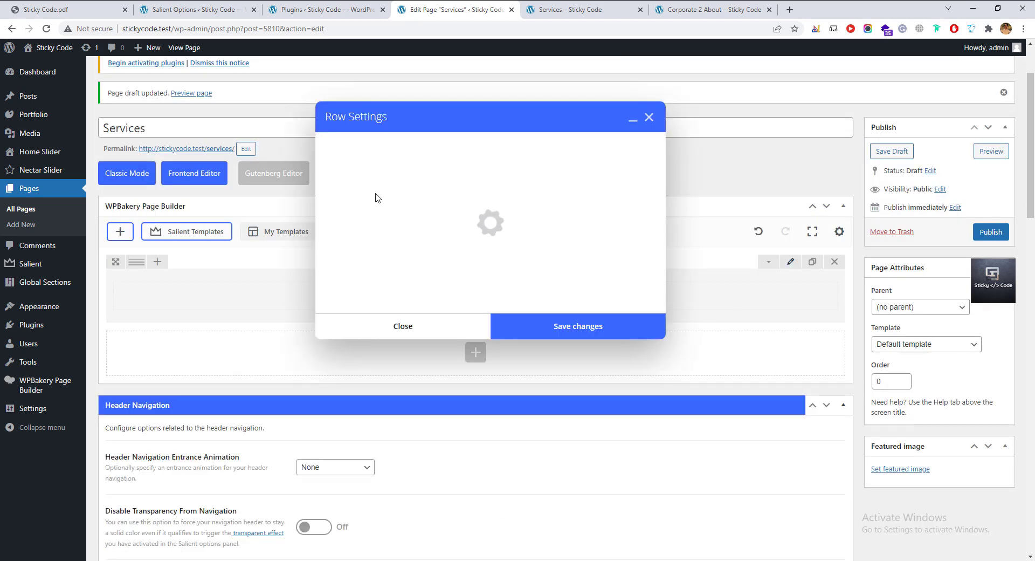
{"action": "left_click", "coordinate": [350, 243]}
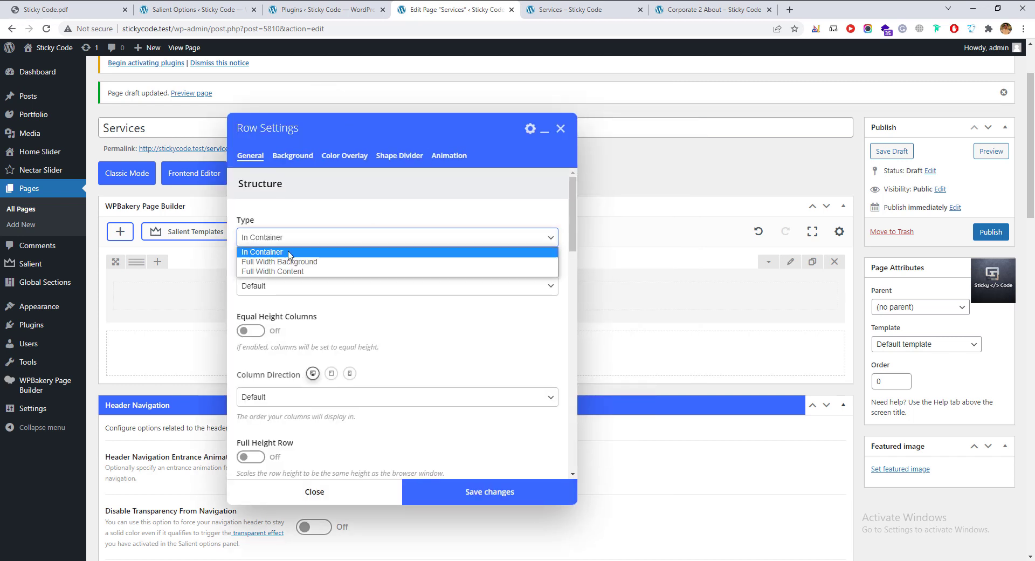
{"action": "left_click", "coordinate": [273, 258]}
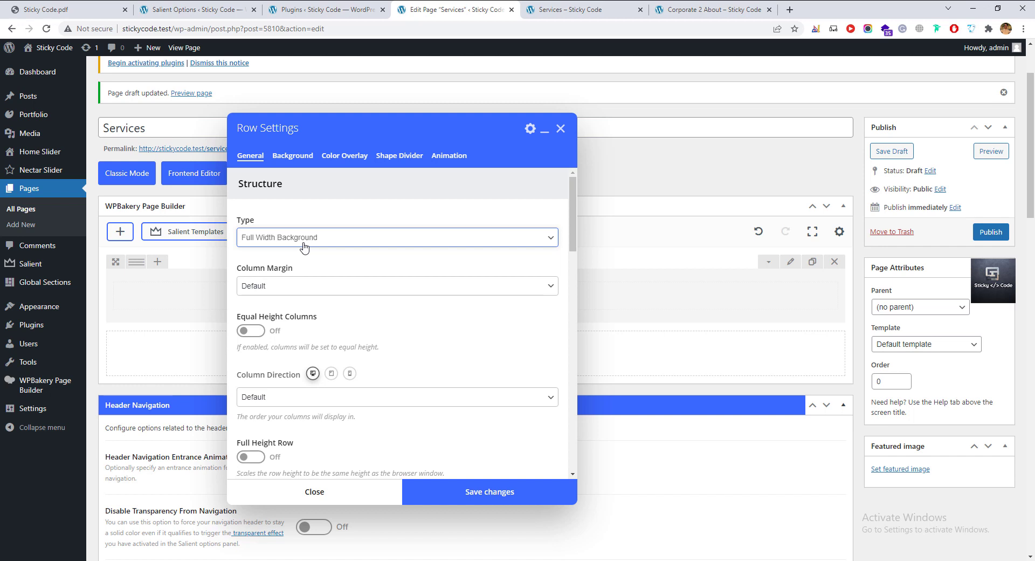
Inspect the row's top and bottom padding and top margin fields without changing them.
{"action": "scroll", "coordinate": [316, 289], "scroll_direction": "down", "scroll_amount": 2}
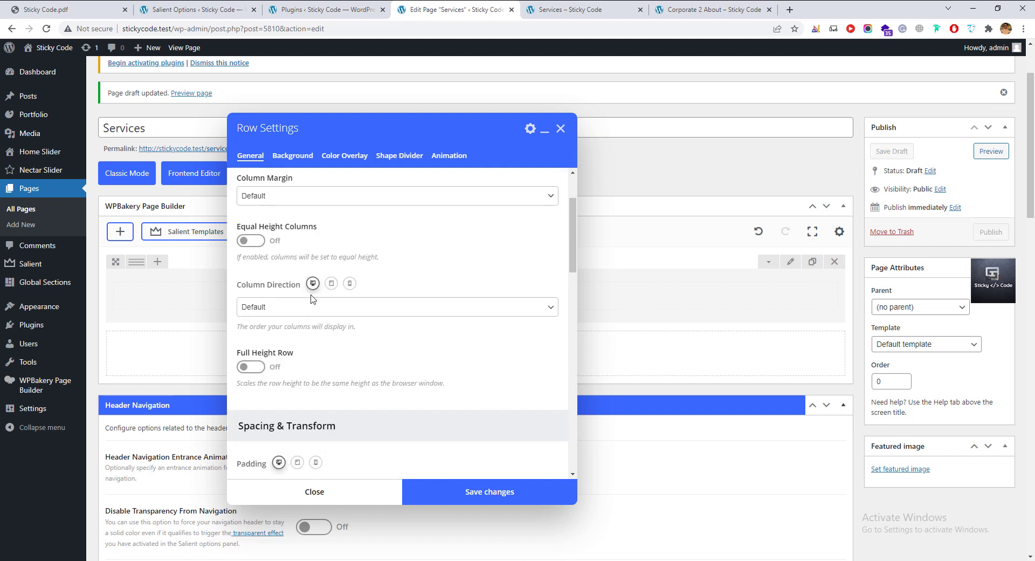
{"action": "scroll", "coordinate": [272, 392], "scroll_direction": "down", "scroll_amount": 4}
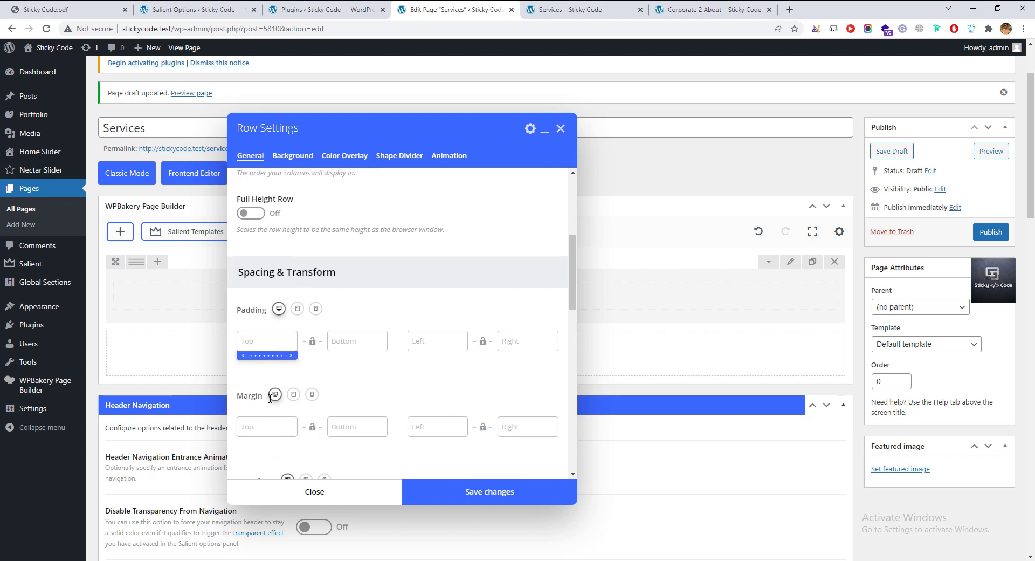
{"action": "scroll", "coordinate": [286, 339], "scroll_direction": "up", "scroll_amount": 4}
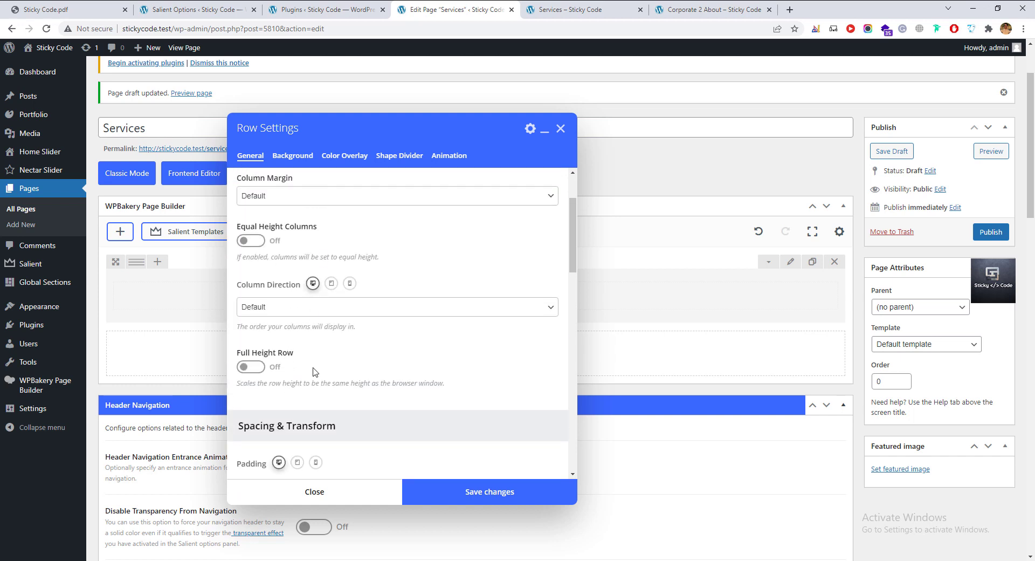
{"action": "scroll", "coordinate": [296, 396], "scroll_direction": "down", "scroll_amount": 4}
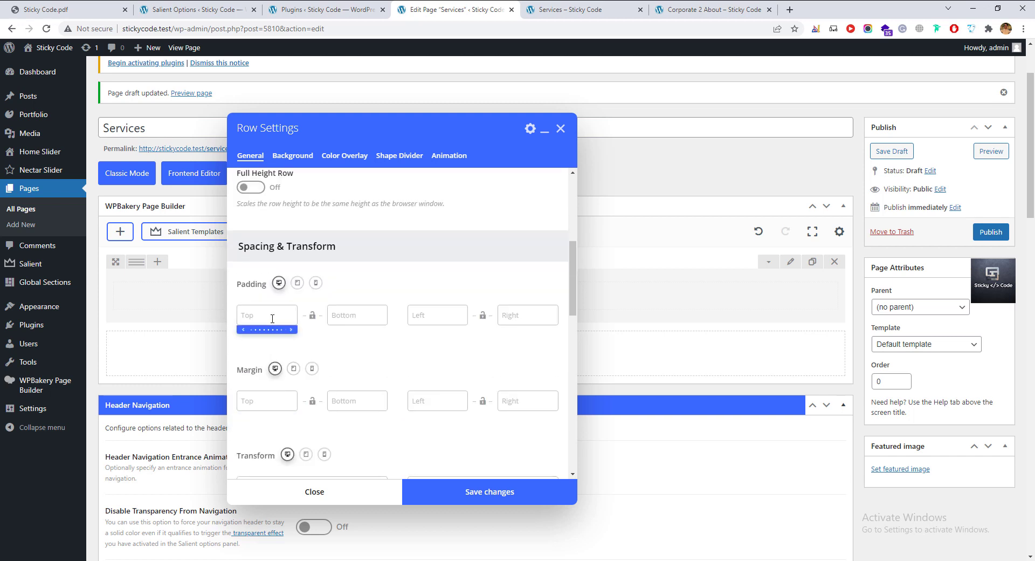
{"action": "left_click", "coordinate": [272, 318]}
{"action": "left_click", "coordinate": [351, 317]}
{"action": "left_click", "coordinate": [261, 400]}
{"action": "scroll", "coordinate": [299, 401], "scroll_direction": "down", "scroll_amount": 1}
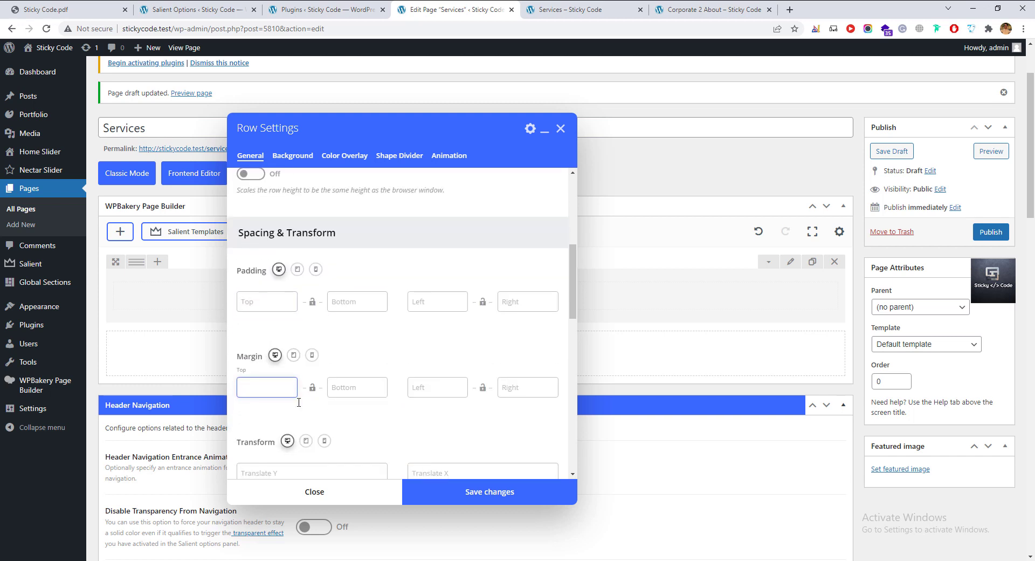
{"action": "scroll", "coordinate": [298, 402], "scroll_direction": "down", "scroll_amount": 5}
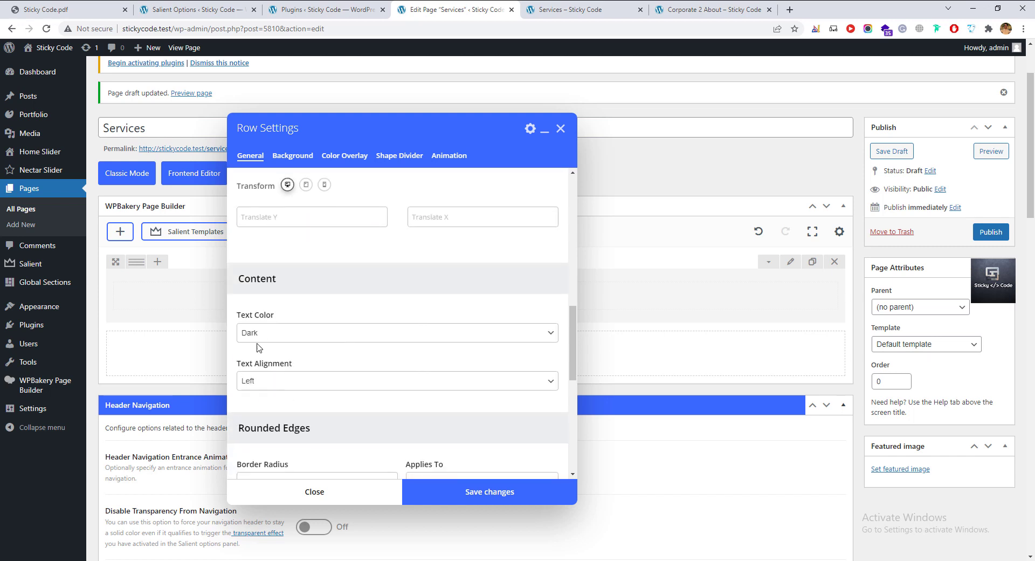
{"action": "scroll", "coordinate": [295, 351], "scroll_direction": "down", "scroll_amount": 3}
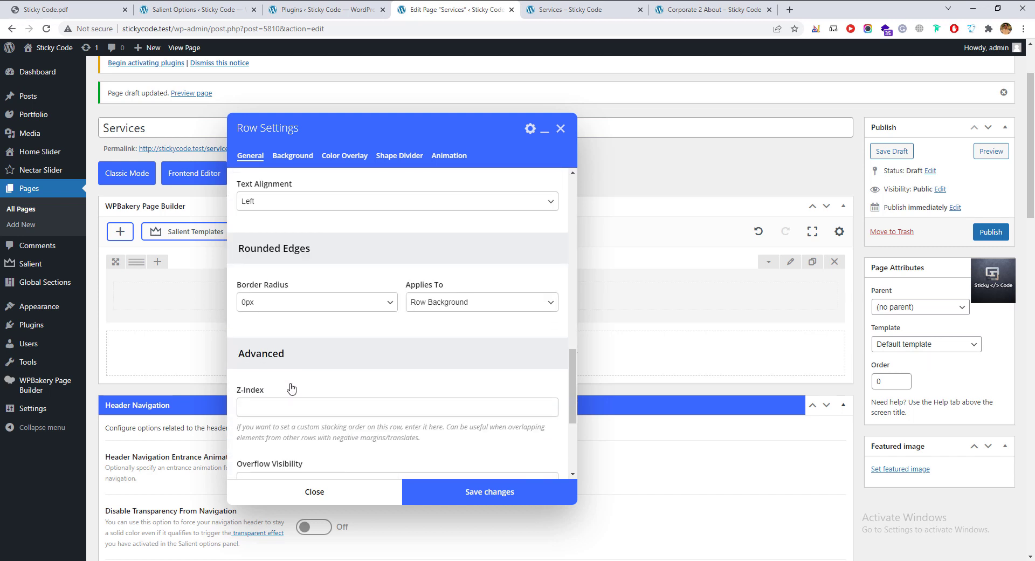
{"action": "scroll", "coordinate": [291, 398], "scroll_direction": "down", "scroll_amount": 3}
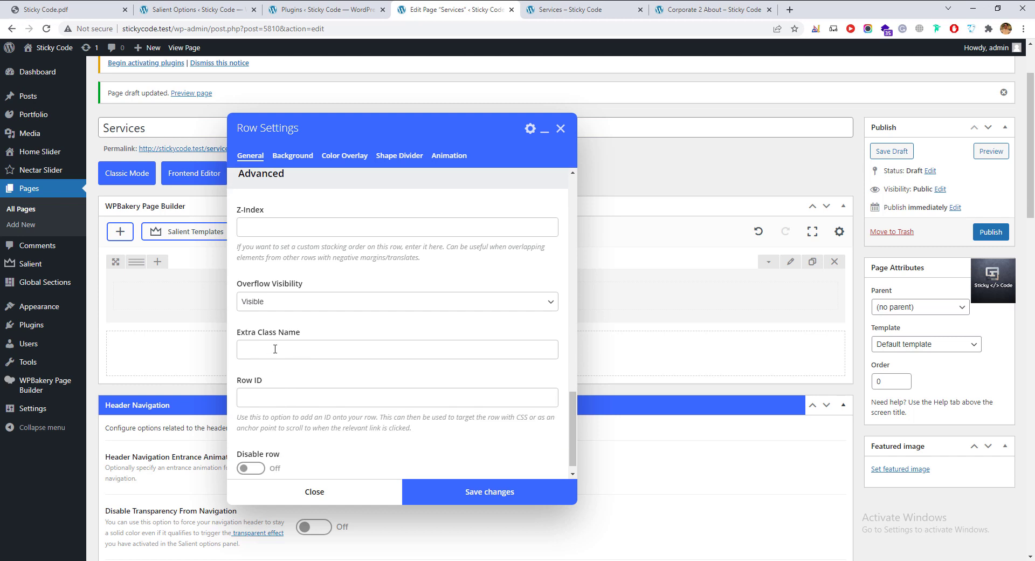
Check Extra Class Name, Row ID and Disable row (left off), then show Background options.
{"action": "left_click", "coordinate": [274, 349]}
{"action": "left_click", "coordinate": [269, 398]}
{"action": "scroll", "coordinate": [271, 430], "scroll_direction": "down", "scroll_amount": 1}
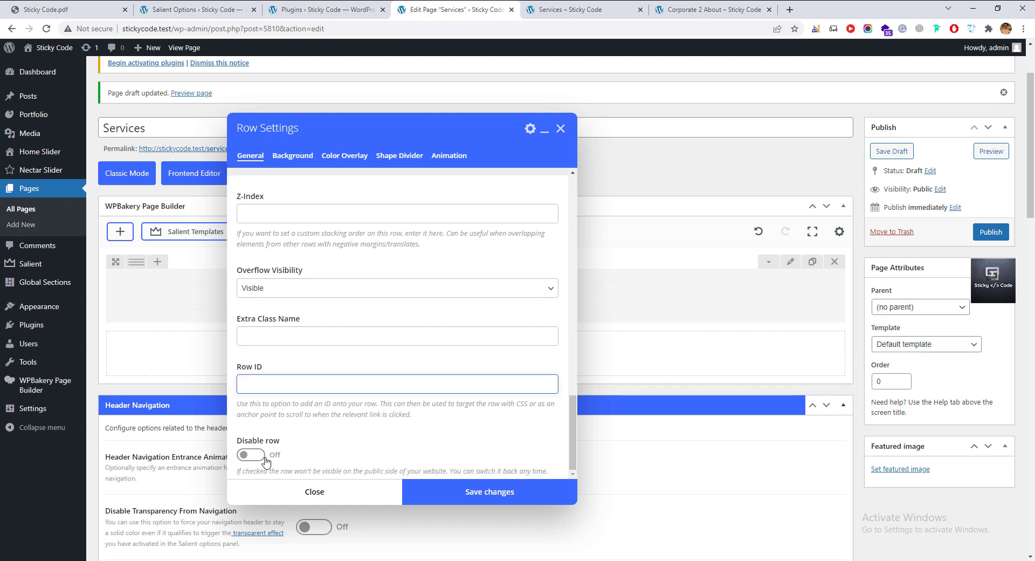
{"action": "left_click", "coordinate": [248, 457]}
{"action": "left_click", "coordinate": [252, 457]}
{"action": "left_click", "coordinate": [253, 457]}
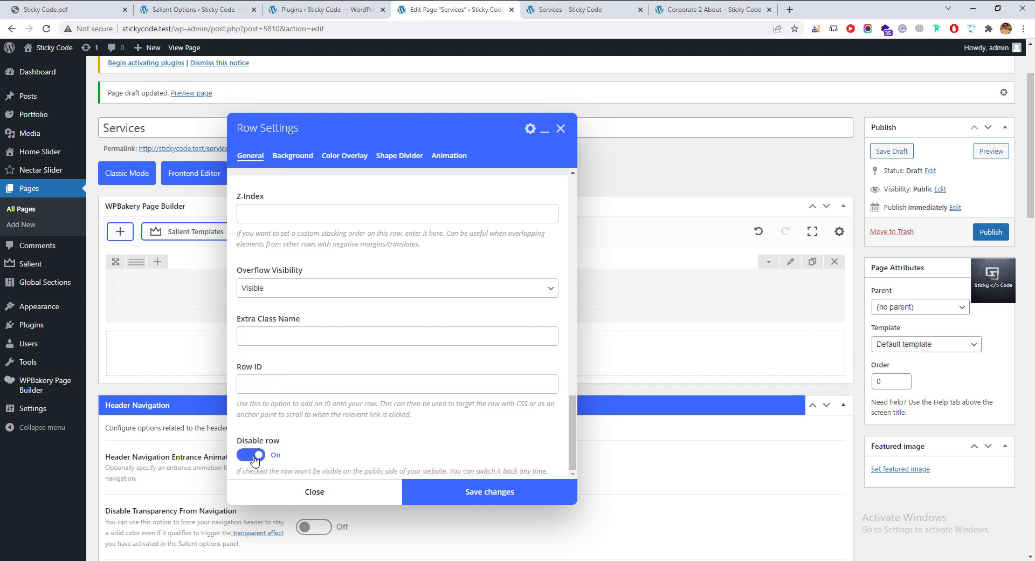
{"action": "left_click", "coordinate": [253, 457]}
{"action": "scroll", "coordinate": [320, 452], "scroll_direction": "up", "scroll_amount": 15}
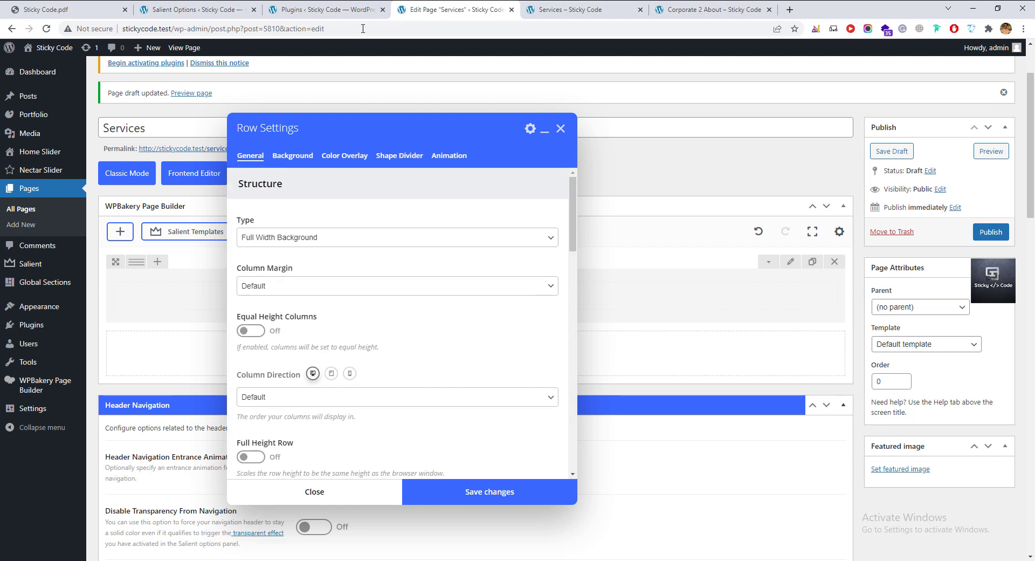
{"action": "left_click", "coordinate": [295, 158]}
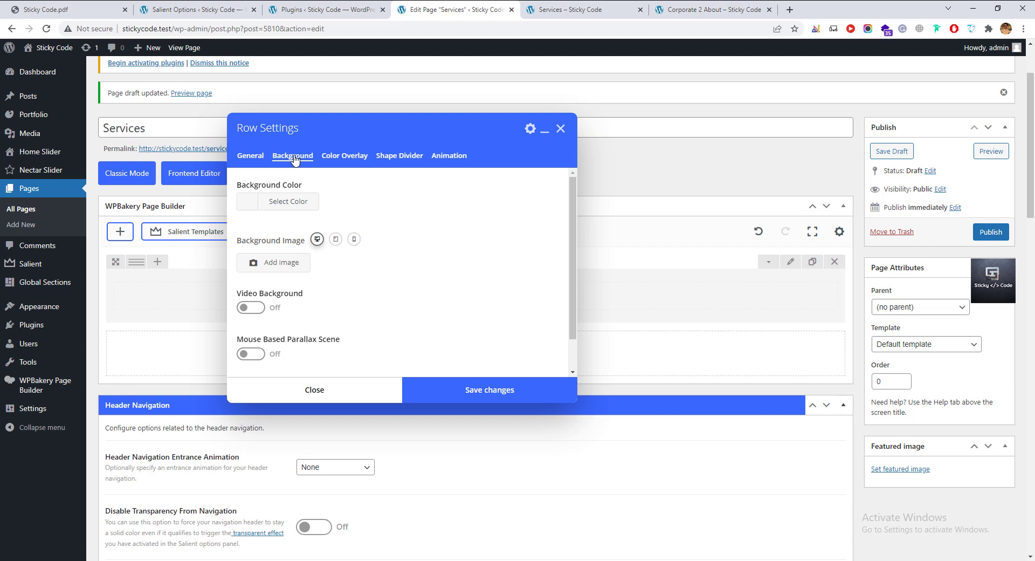
Set the smoky raised-hand photo as the row's background image.
{"action": "left_click", "coordinate": [284, 265]}
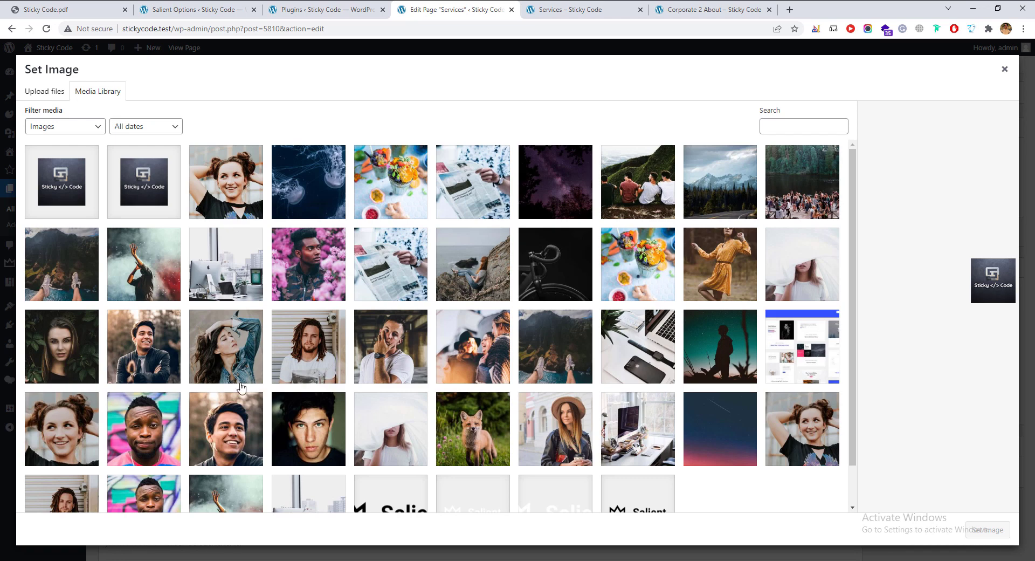
{"action": "left_click", "coordinate": [150, 285]}
{"action": "left_click", "coordinate": [979, 536]}
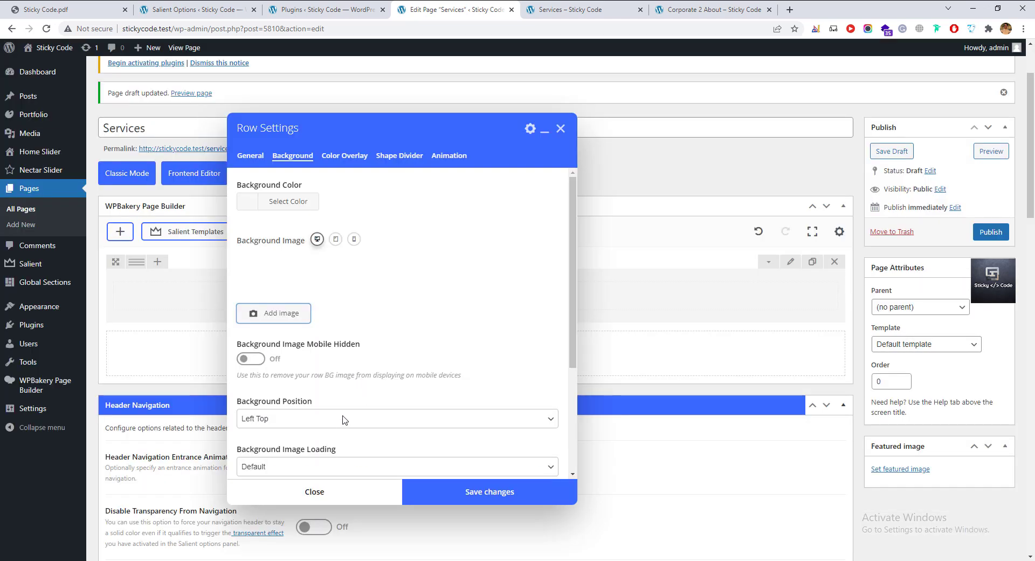
{"action": "scroll", "coordinate": [344, 419], "scroll_direction": "down", "scroll_amount": 3}
{"action": "scroll", "coordinate": [311, 313], "scroll_direction": "up", "scroll_amount": 1}
Set background position to Center Center, image loading to Lazy Load, repeat No Repeat.
{"action": "left_click", "coordinate": [294, 295]}
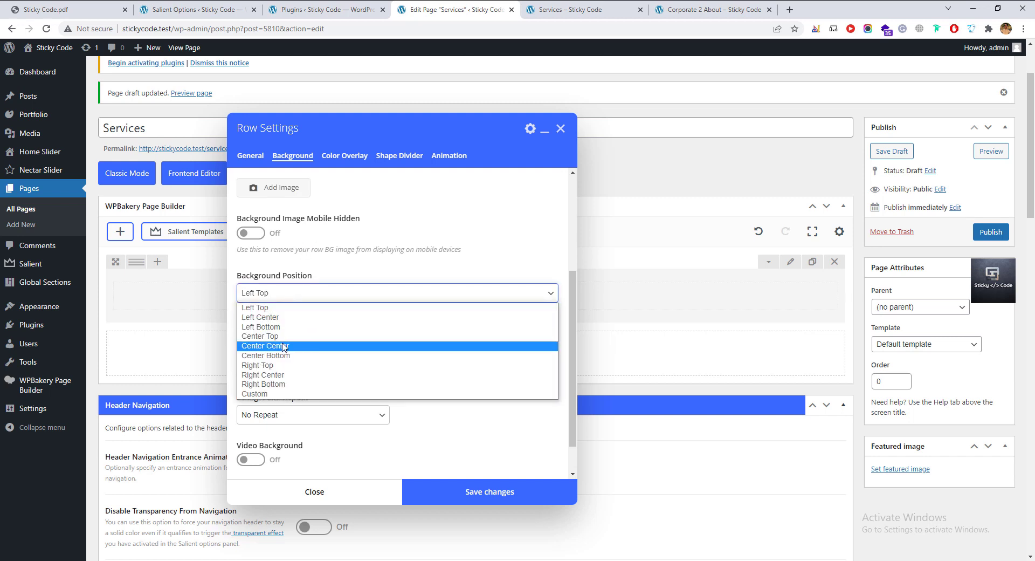
{"action": "left_click", "coordinate": [282, 350]}
{"action": "left_click", "coordinate": [290, 341]}
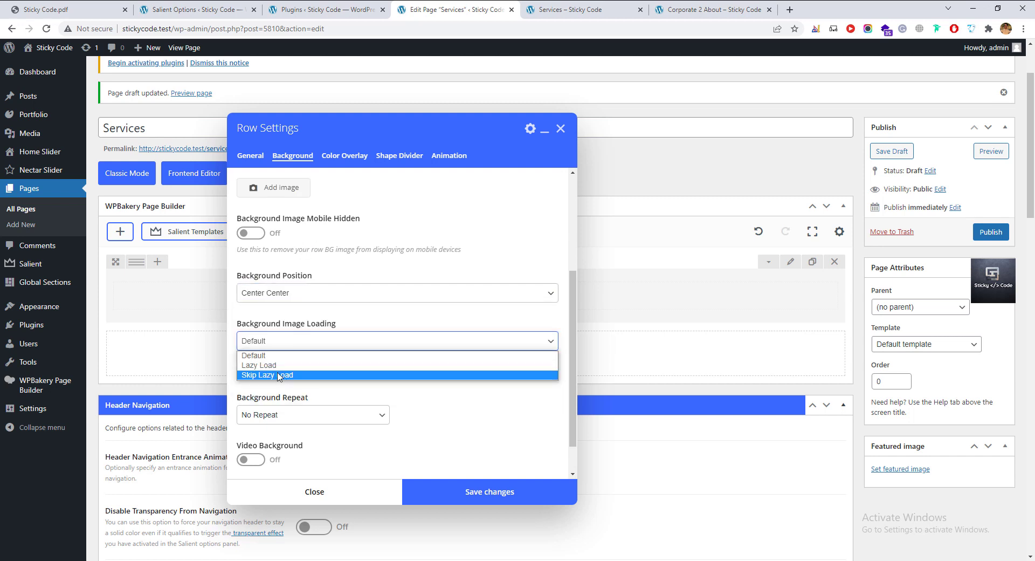
{"action": "left_click", "coordinate": [280, 365]}
{"action": "left_click", "coordinate": [285, 341]}
{"action": "left_click", "coordinate": [283, 357]}
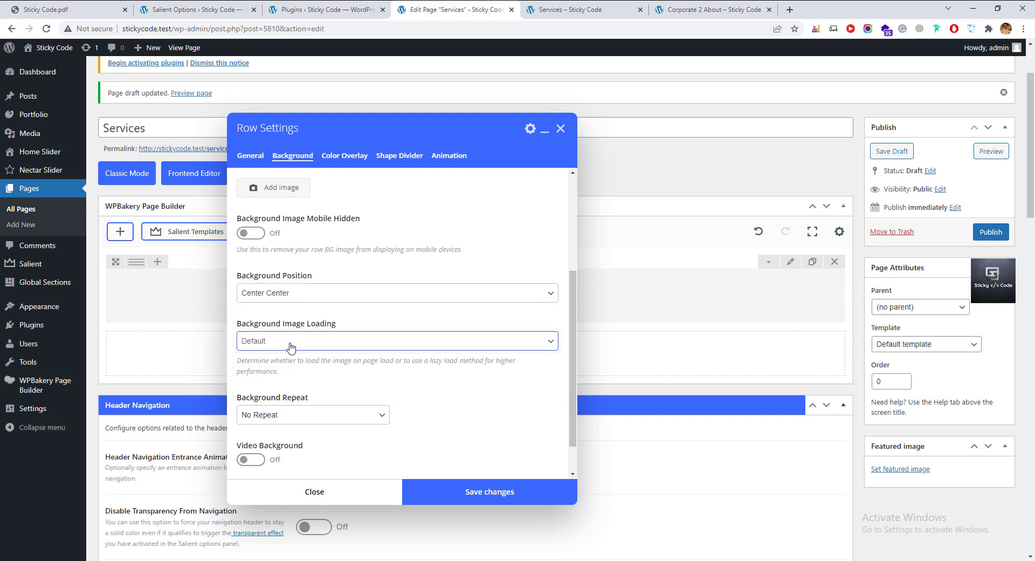
{"action": "left_click", "coordinate": [289, 343]}
{"action": "left_click", "coordinate": [281, 365]}
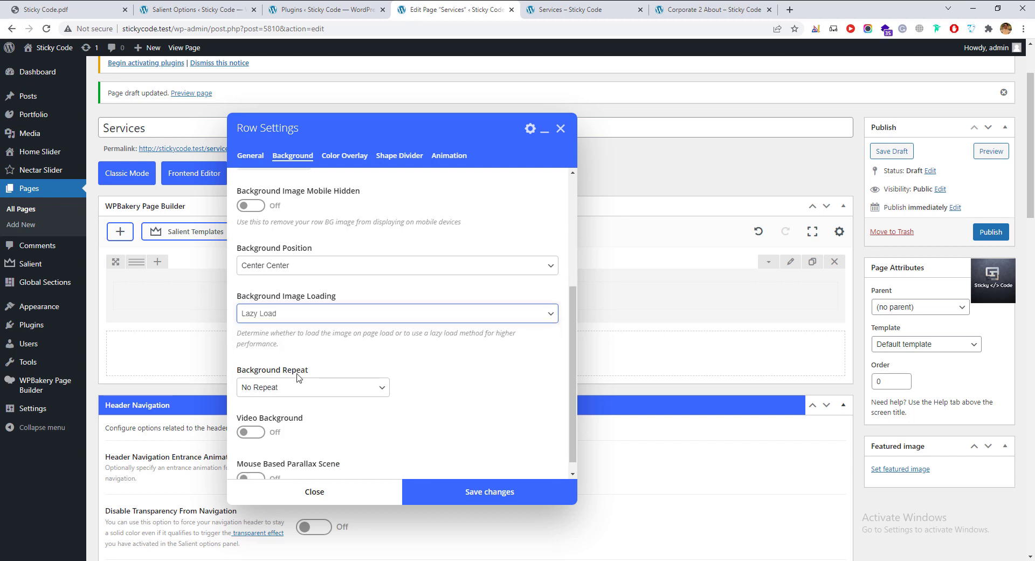
{"action": "scroll", "coordinate": [298, 390], "scroll_direction": "down", "scroll_amount": 1}
{"action": "left_click", "coordinate": [311, 374]}
{"action": "left_click", "coordinate": [313, 374]}
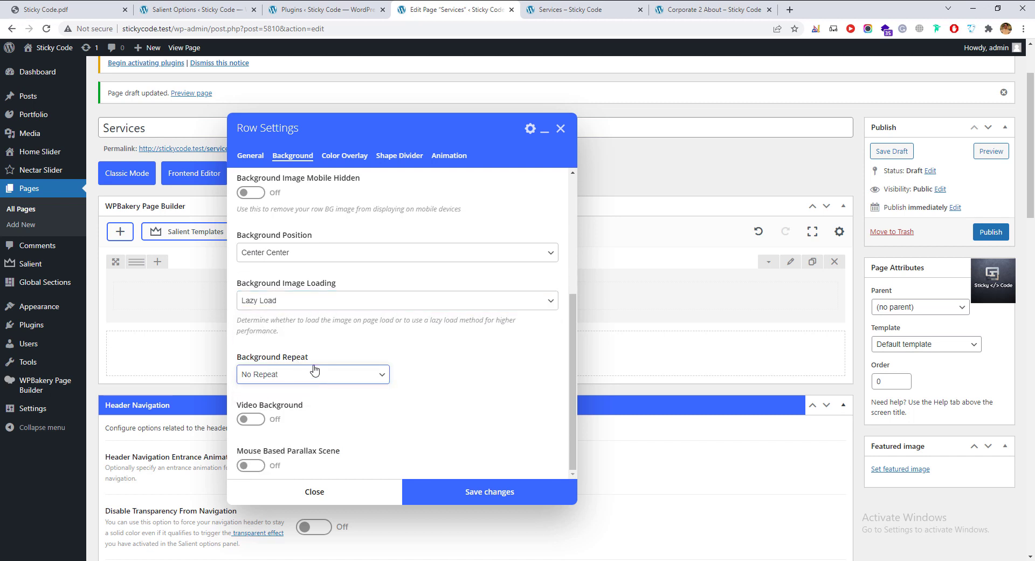
Switch the row's Video Background on.
{"action": "scroll", "coordinate": [314, 372], "scroll_direction": "down", "scroll_amount": 2}
{"action": "left_click", "coordinate": [251, 419]}
{"action": "scroll", "coordinate": [316, 388], "scroll_direction": "down", "scroll_amount": 4}
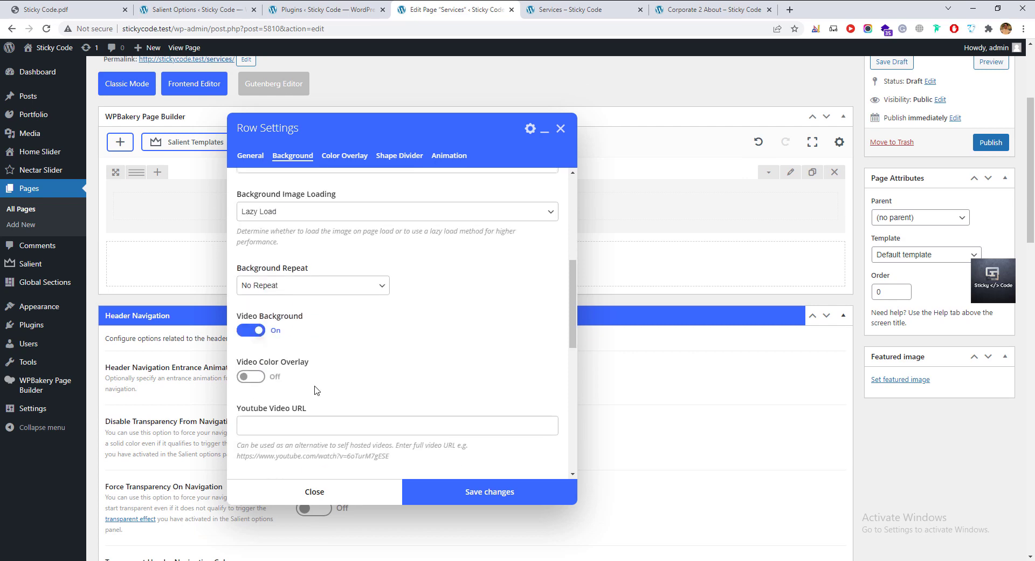
Try the YouTube and WebM URL fields, then go to the Salient Options tab.
{"action": "scroll", "coordinate": [213, 335], "scroll_direction": "up", "scroll_amount": 2}
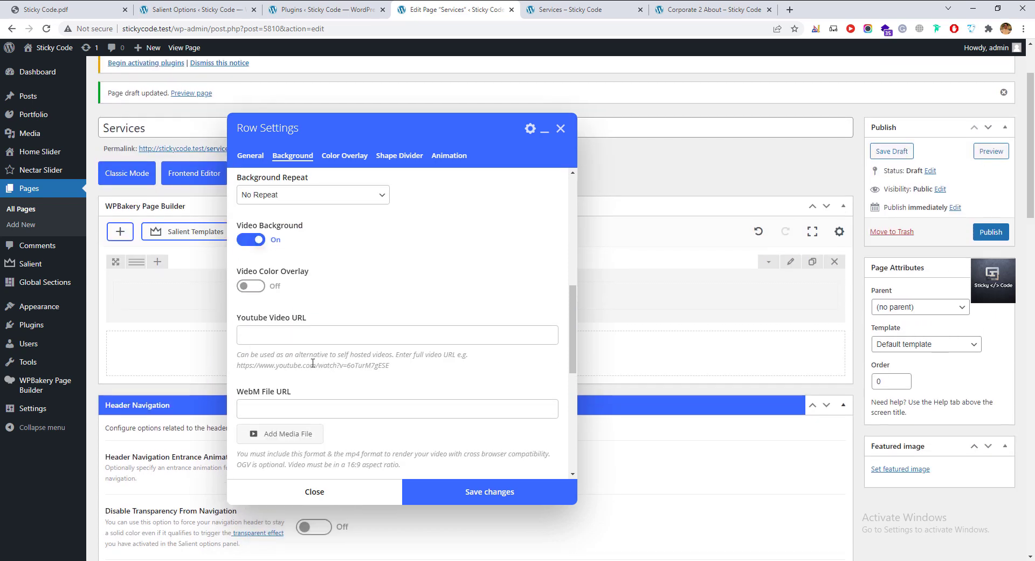
{"action": "left_click", "coordinate": [292, 338]}
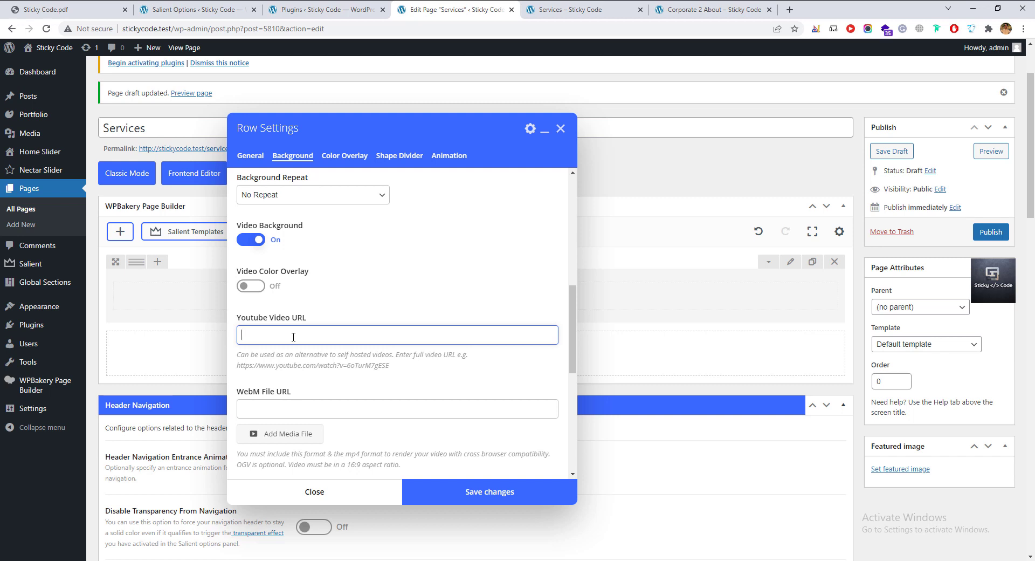
{"action": "left_click", "coordinate": [297, 405]}
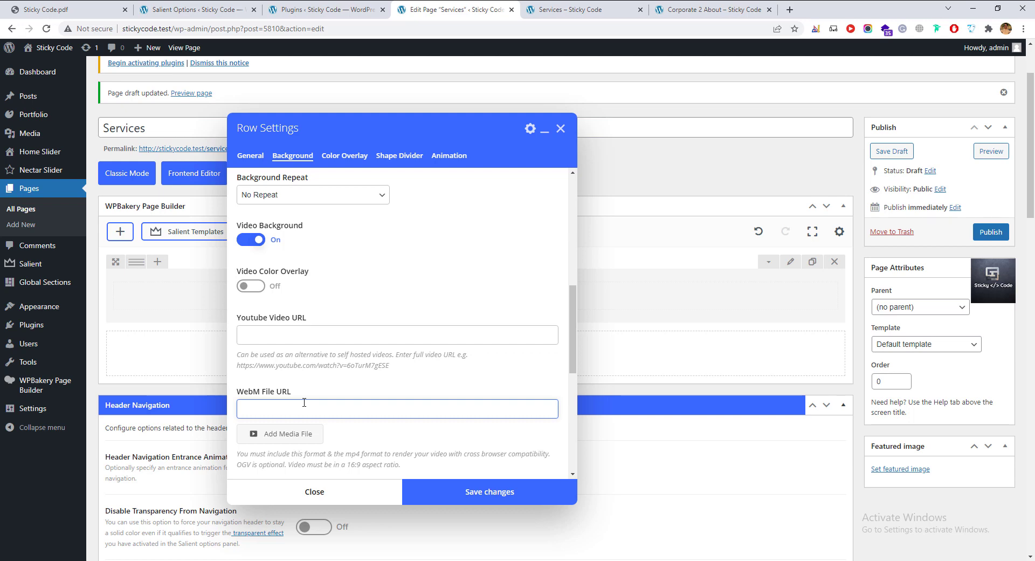
{"action": "scroll", "coordinate": [304, 402], "scroll_direction": "down", "scroll_amount": 2}
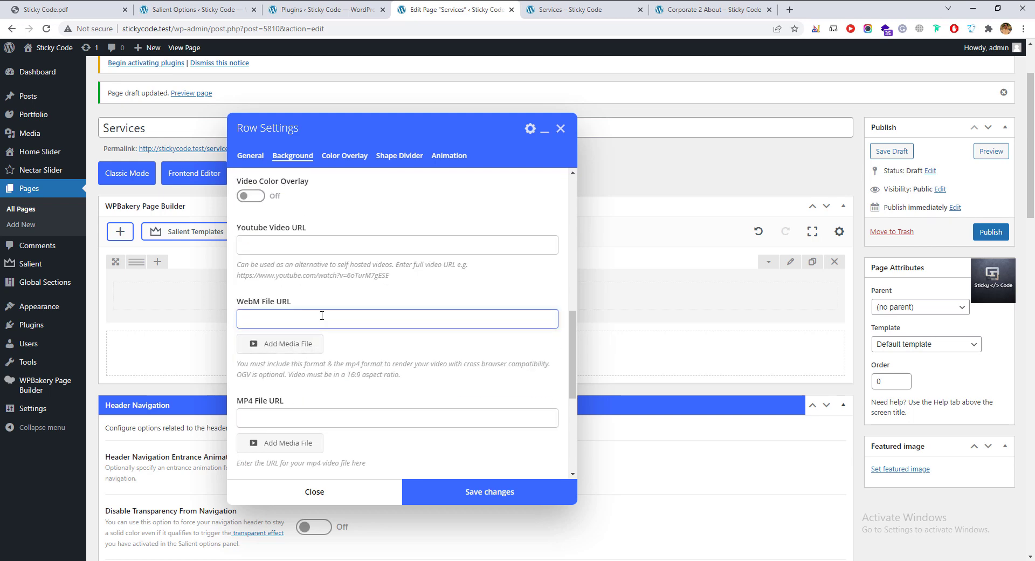
{"action": "left_click", "coordinate": [197, 10]}
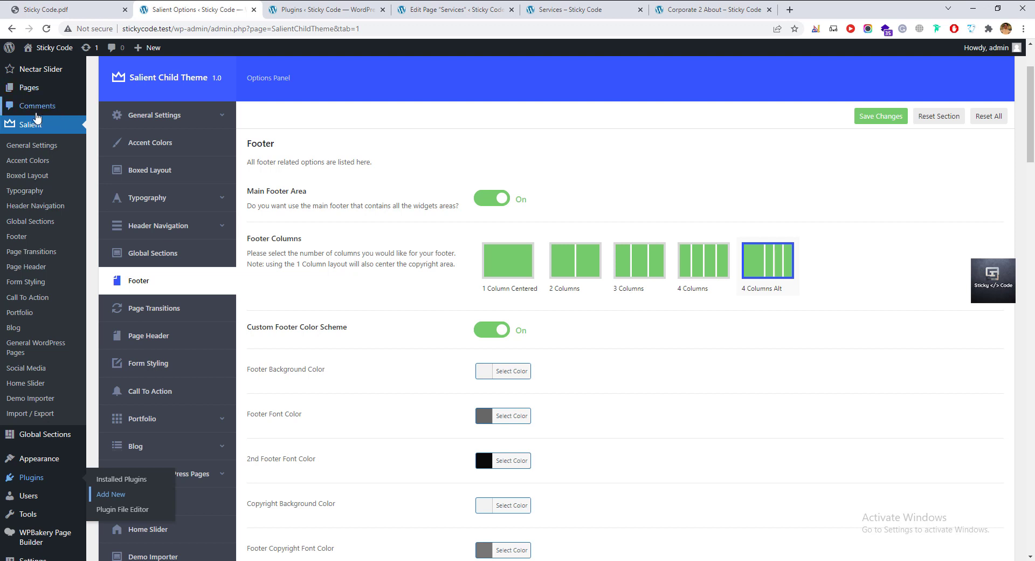
Copy the File URL of 6.jpg from the Media Library.
{"action": "scroll", "coordinate": [36, 146], "scroll_direction": "up", "scroll_amount": 2}
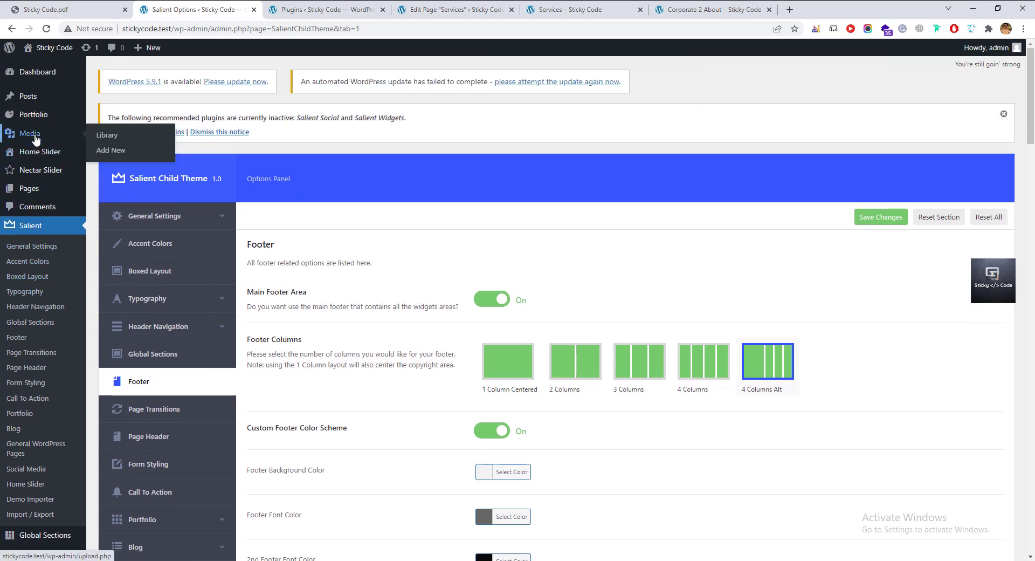
{"action": "middle_click", "coordinate": [35, 137]}
{"action": "left_click_drag", "start_coordinate": [296, 8], "coordinate": [169, 14]}
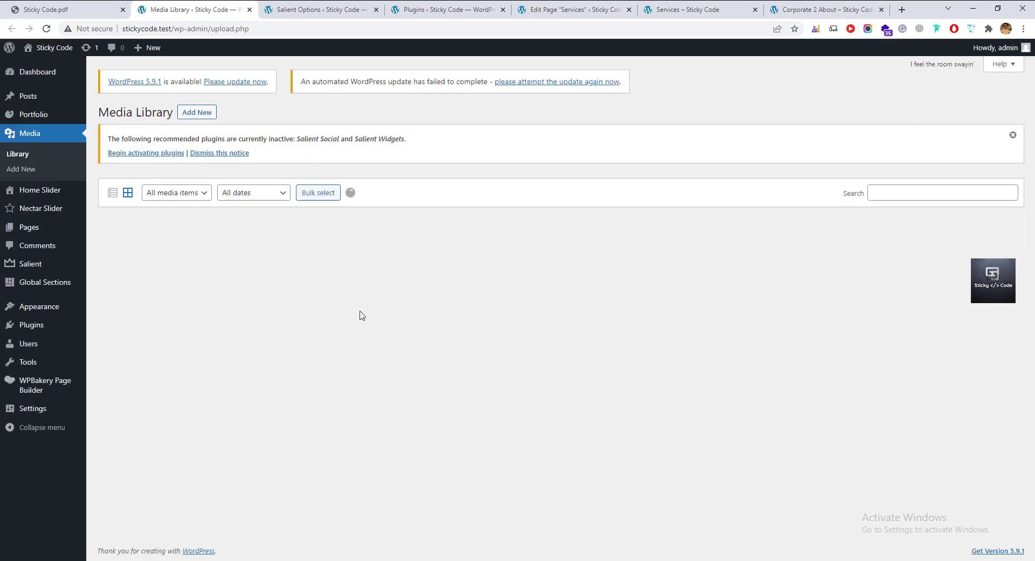
{"action": "left_click", "coordinate": [330, 296]}
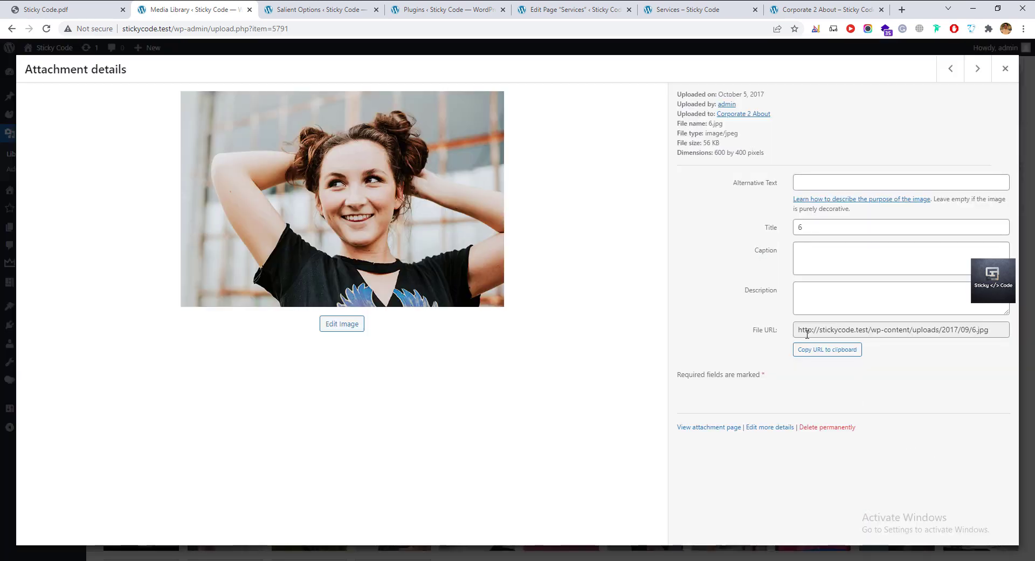
{"action": "left_click_drag", "start_coordinate": [753, 330], "coordinate": [781, 339]}
{"action": "left_click", "coordinate": [807, 332]}
{"action": "triple_click", "coordinate": [826, 330]}
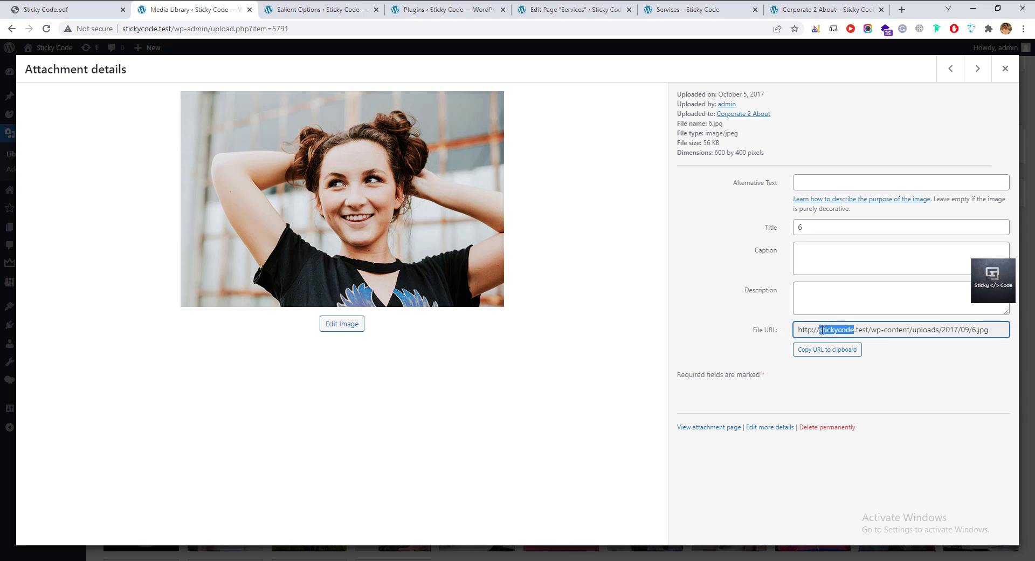
{"action": "right_click", "coordinate": [856, 330]}
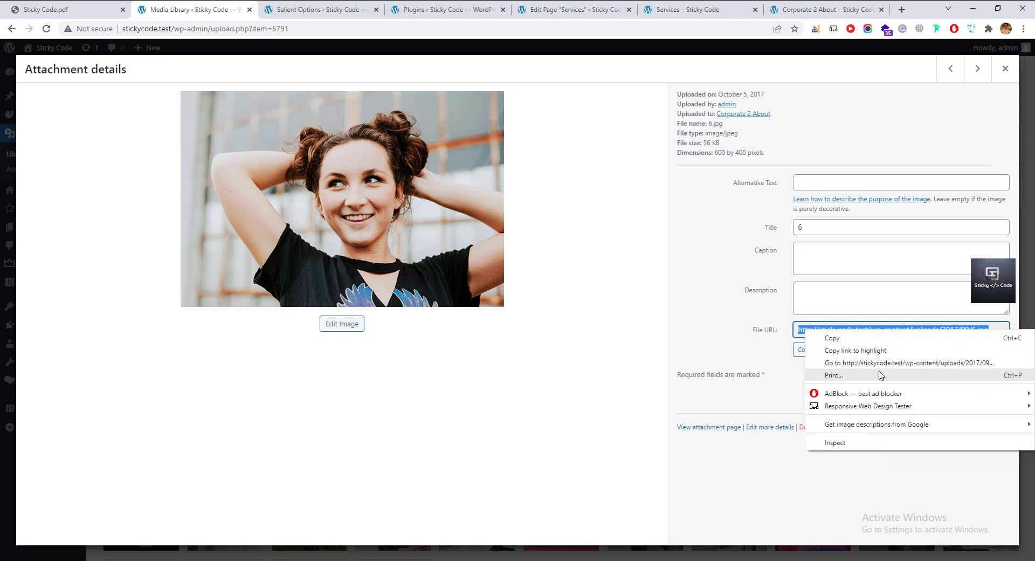
{"action": "left_click", "coordinate": [827, 338]}
Paste the URL into the WebM File URL field, then undo it, leaving it empty.
{"action": "left_click", "coordinate": [763, 348]}
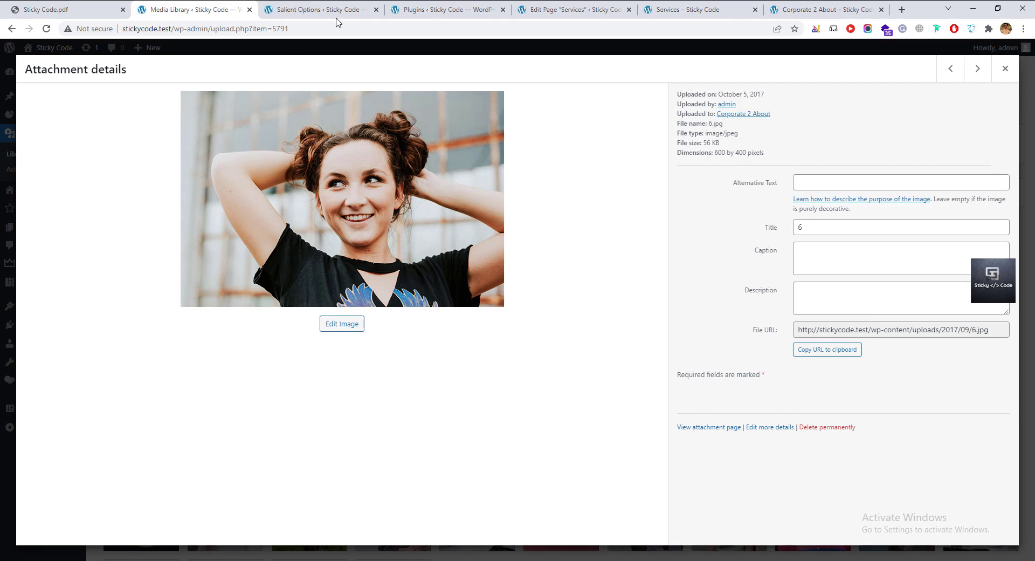
{"action": "left_click", "coordinate": [548, 12]}
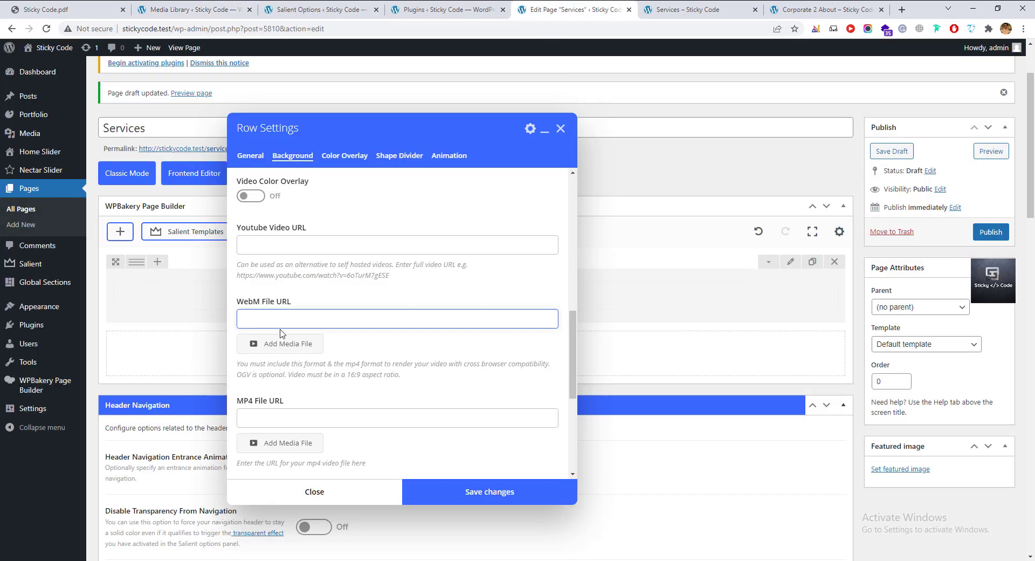
{"action": "key", "text": "ctrl+v"}
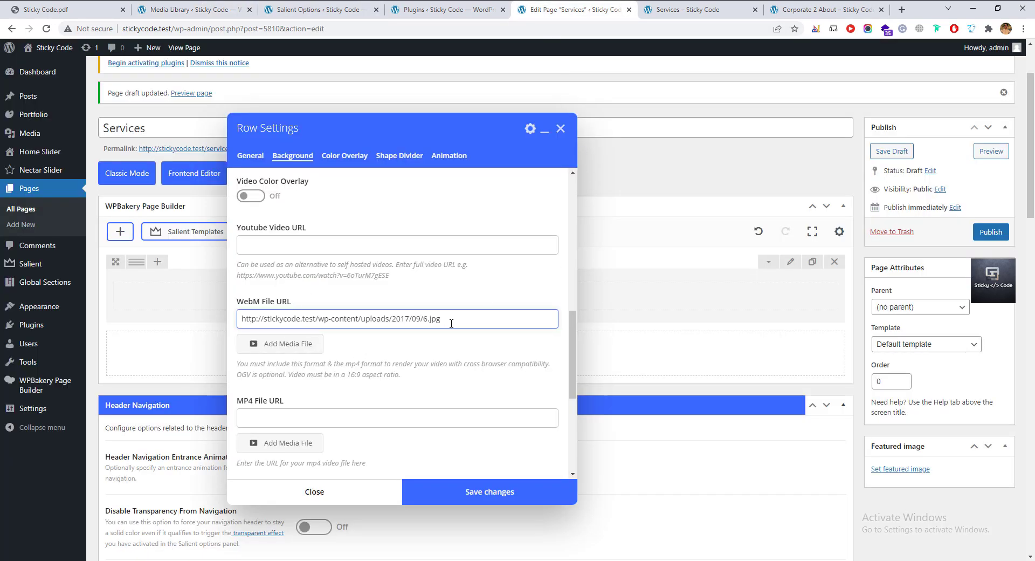
{"action": "key", "text": "ctrl+z"}
{"action": "left_click", "coordinate": [388, 298]}
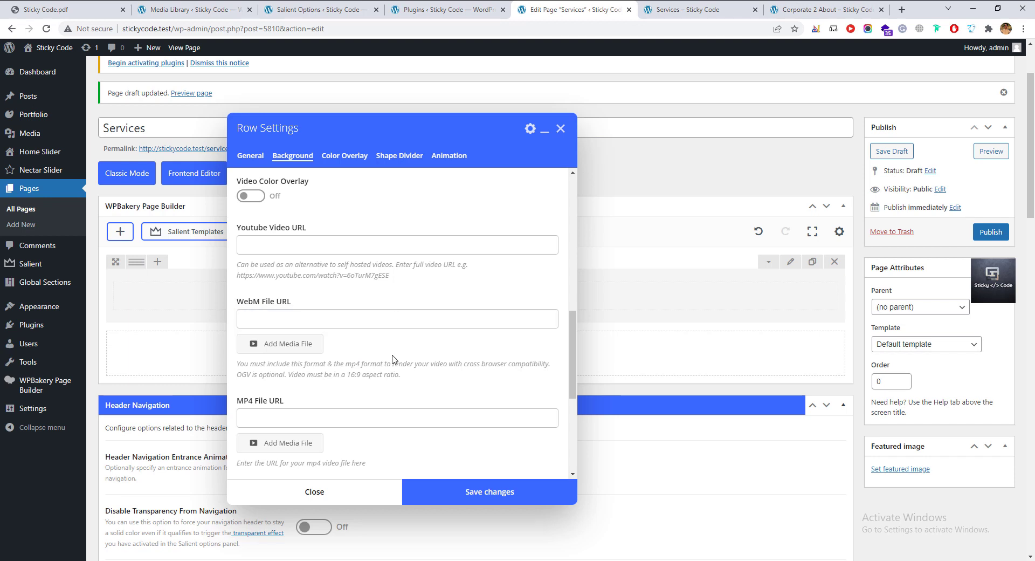
Turn the row's Video Background off and show its Color Overlay options.
{"action": "scroll", "coordinate": [351, 396], "scroll_direction": "up", "scroll_amount": 2}
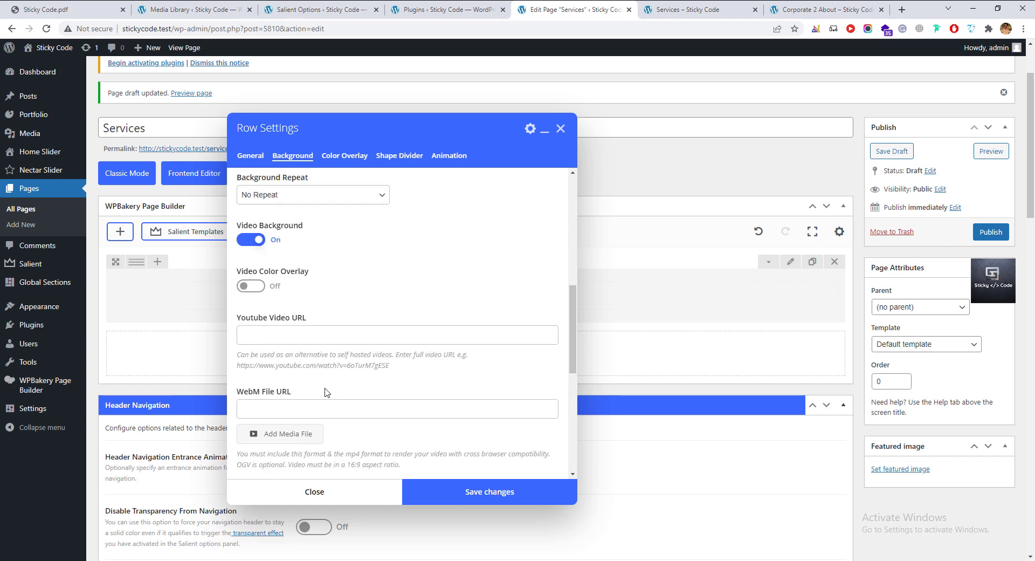
{"action": "scroll", "coordinate": [320, 380], "scroll_direction": "up", "scroll_amount": 2}
{"action": "left_click", "coordinate": [260, 330]}
{"action": "scroll", "coordinate": [259, 326], "scroll_direction": "up", "scroll_amount": 2}
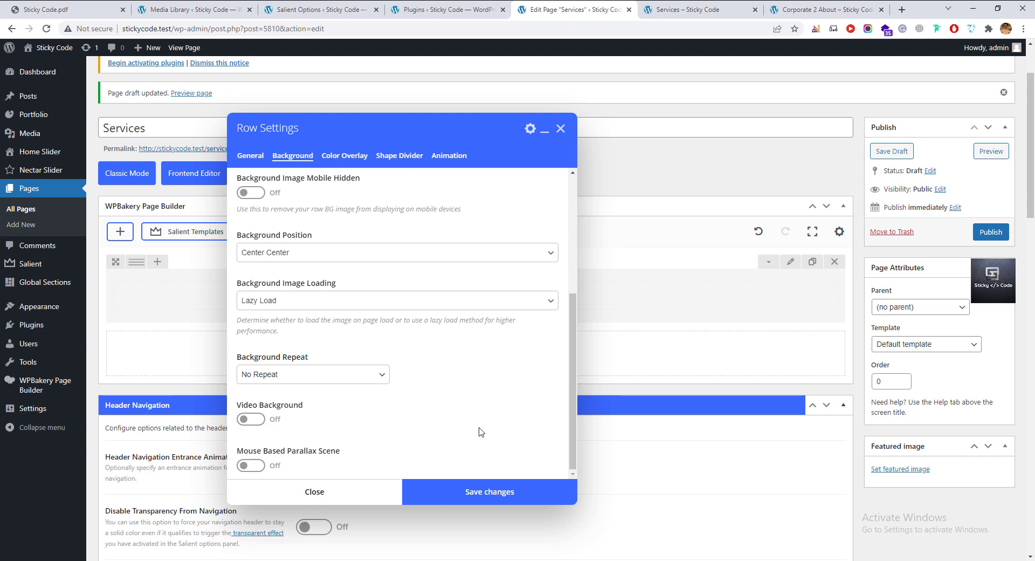
{"action": "scroll", "coordinate": [317, 277], "scroll_direction": "up", "scroll_amount": 4}
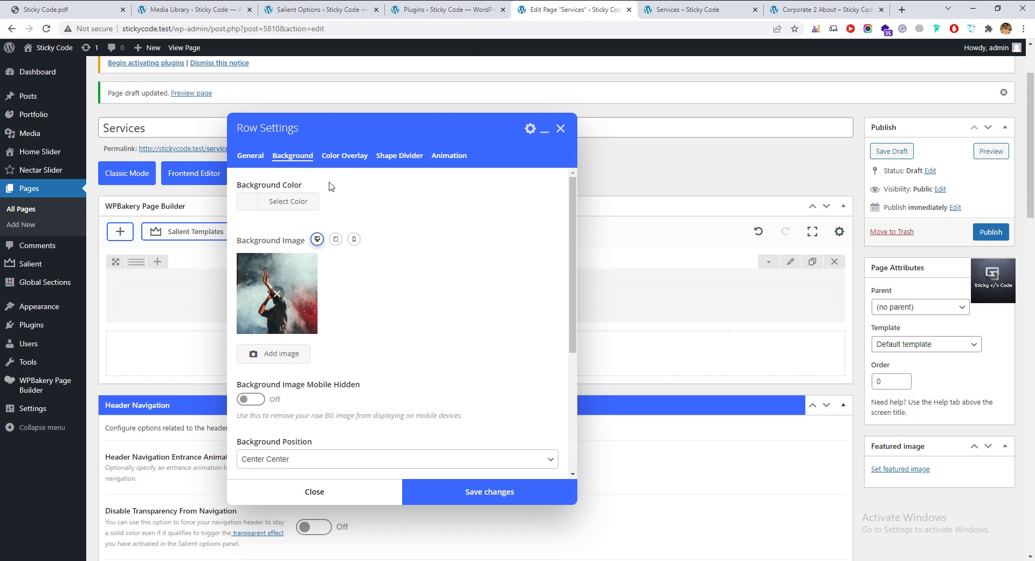
{"action": "left_click", "coordinate": [341, 156]}
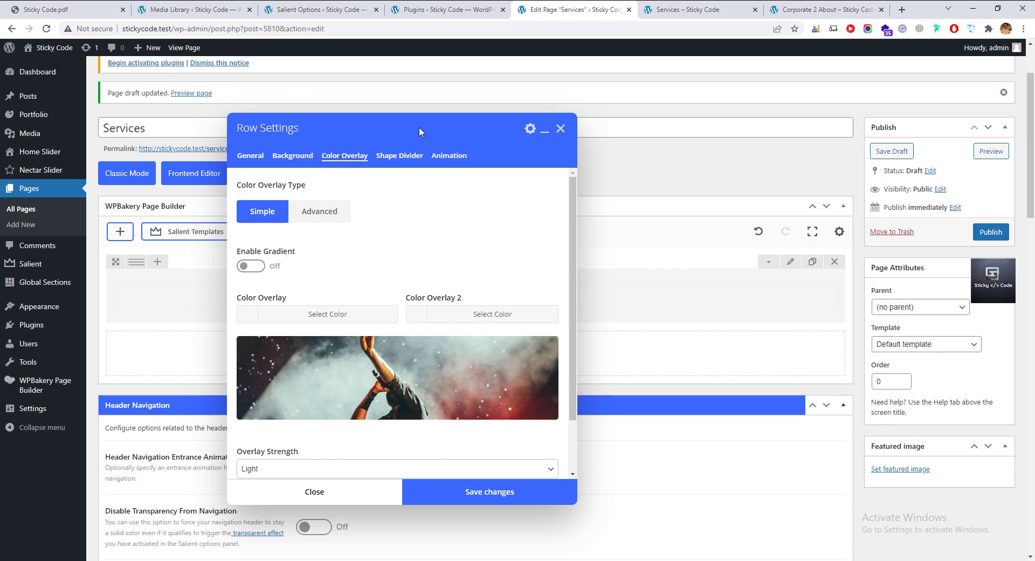
Enable a gradient overlay and set its first colour to a dark purple.
{"action": "left_click_drag", "start_coordinate": [419, 131], "coordinate": [525, 139]}
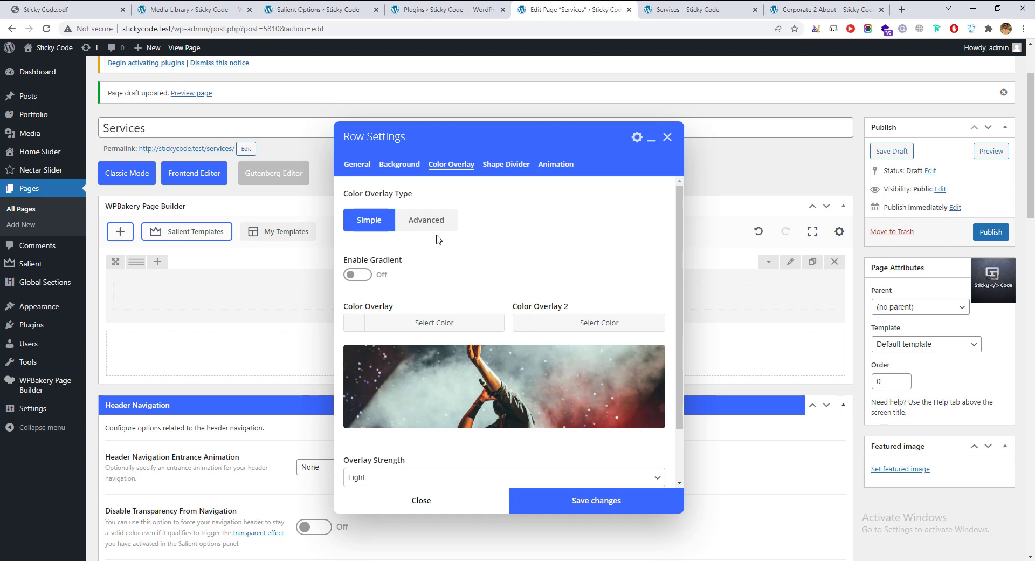
{"action": "left_click", "coordinate": [358, 275]}
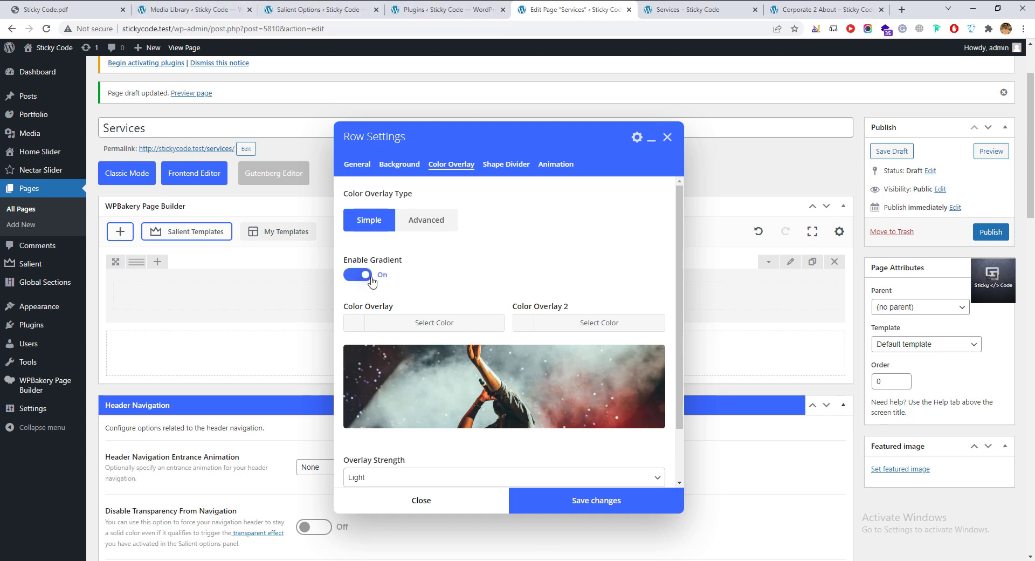
{"action": "left_click", "coordinate": [421, 325]}
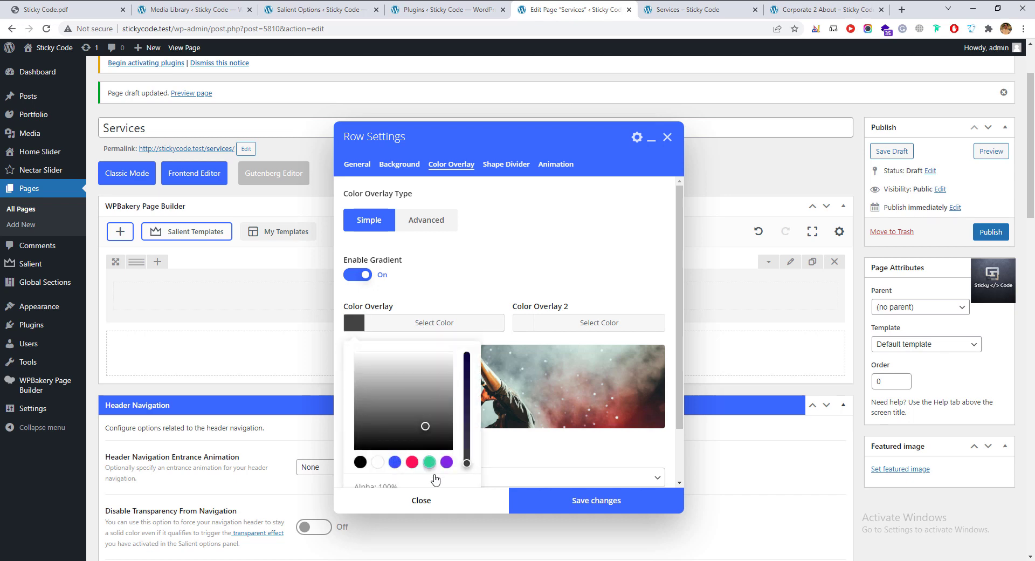
{"action": "left_click", "coordinate": [447, 462]}
{"action": "left_click_drag", "start_coordinate": [419, 368], "coordinate": [428, 401]}
{"action": "left_click", "coordinate": [522, 387]}
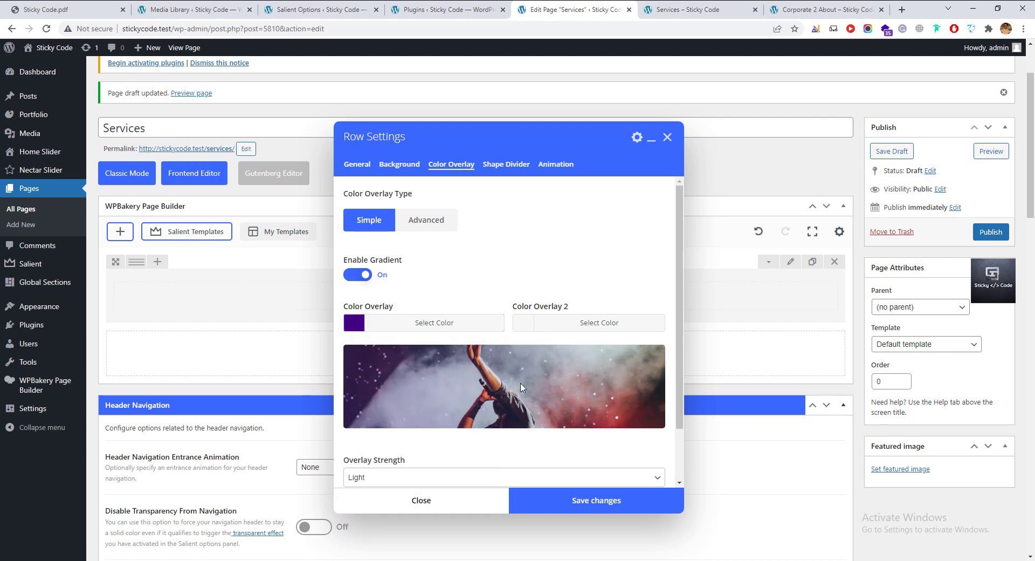
Set Color Overlay 2 to cyan.
{"action": "left_click", "coordinate": [598, 322]}
{"action": "left_click", "coordinate": [579, 430]}
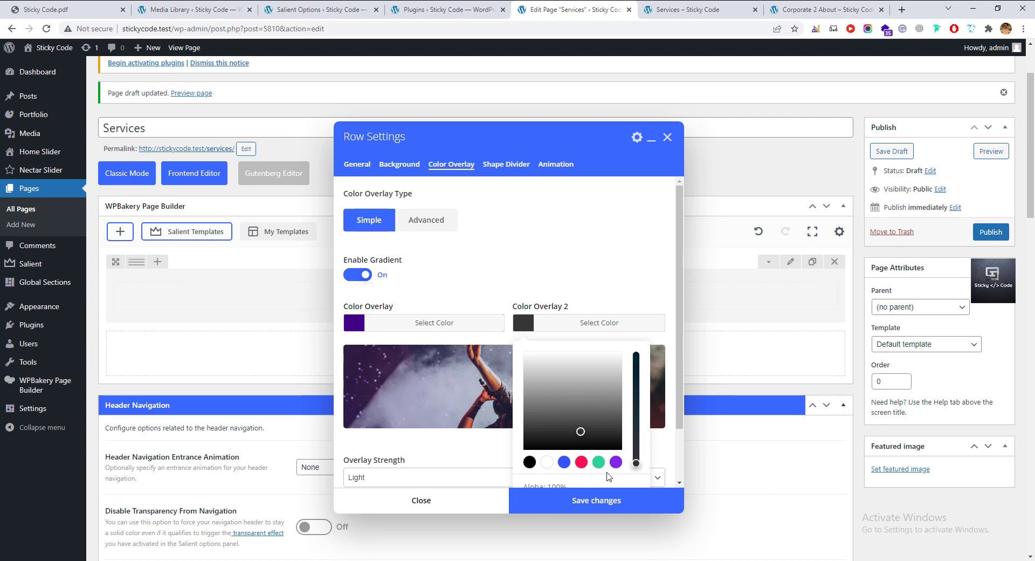
{"action": "left_click", "coordinate": [599, 462]}
{"action": "left_click", "coordinate": [607, 376]}
{"action": "left_click_drag", "start_coordinate": [583, 365], "coordinate": [575, 368]}
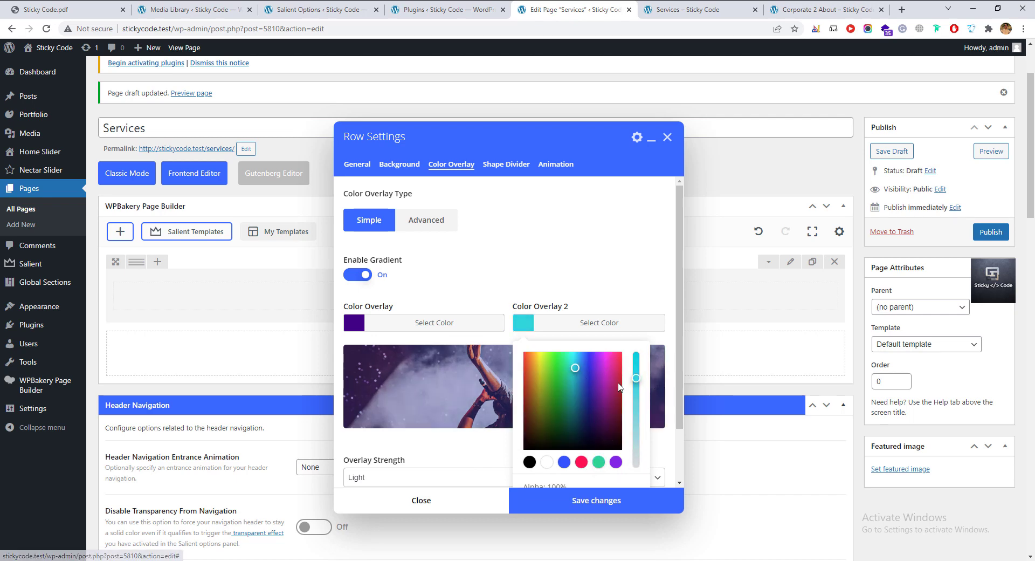
{"action": "left_click", "coordinate": [493, 386]}
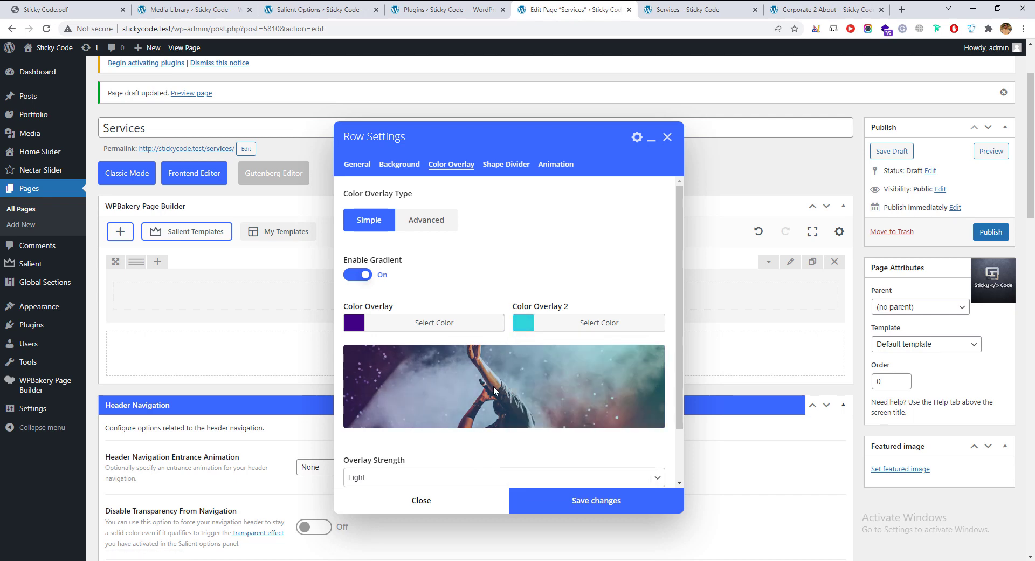
{"action": "scroll", "coordinate": [493, 386], "scroll_direction": "down", "scroll_amount": 1}
{"action": "scroll", "coordinate": [373, 390], "scroll_direction": "down", "scroll_amount": 2}
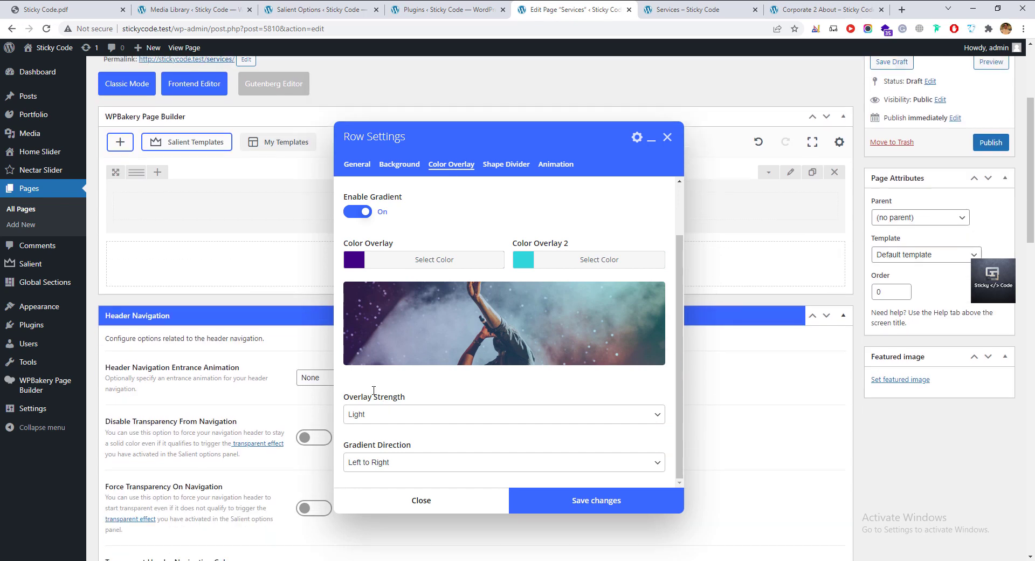
Set Overlay Strength to Medium after briefly trying Heavy.
{"action": "left_click", "coordinate": [437, 419]}
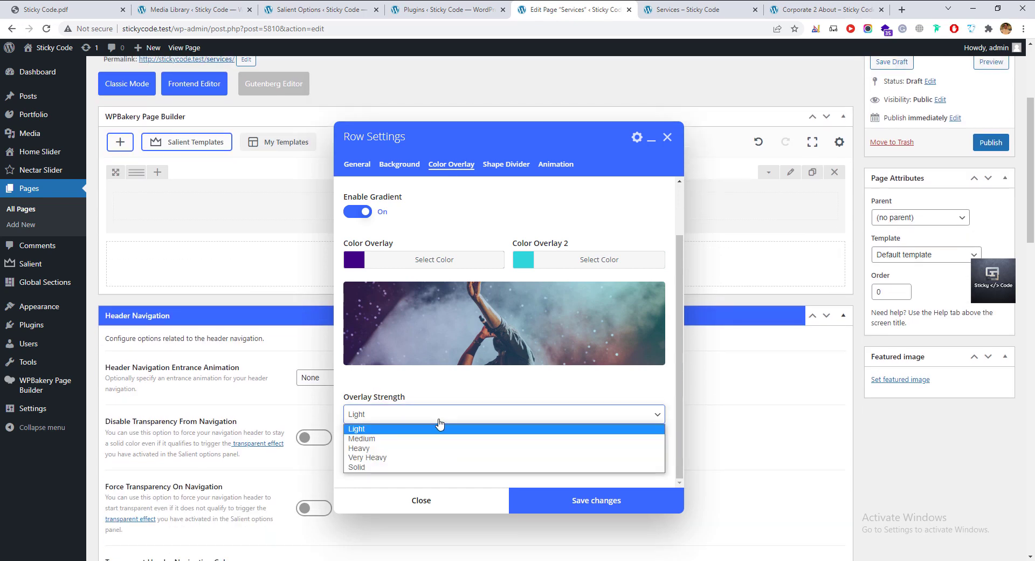
{"action": "left_click", "coordinate": [410, 441]}
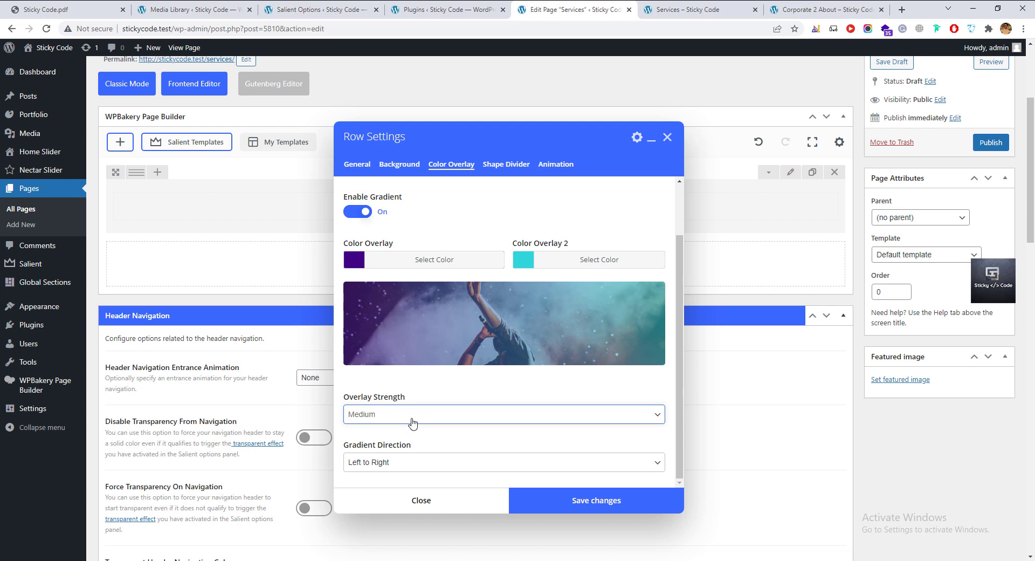
{"action": "left_click", "coordinate": [411, 420]}
{"action": "left_click", "coordinate": [387, 452]}
{"action": "left_click", "coordinate": [405, 419]}
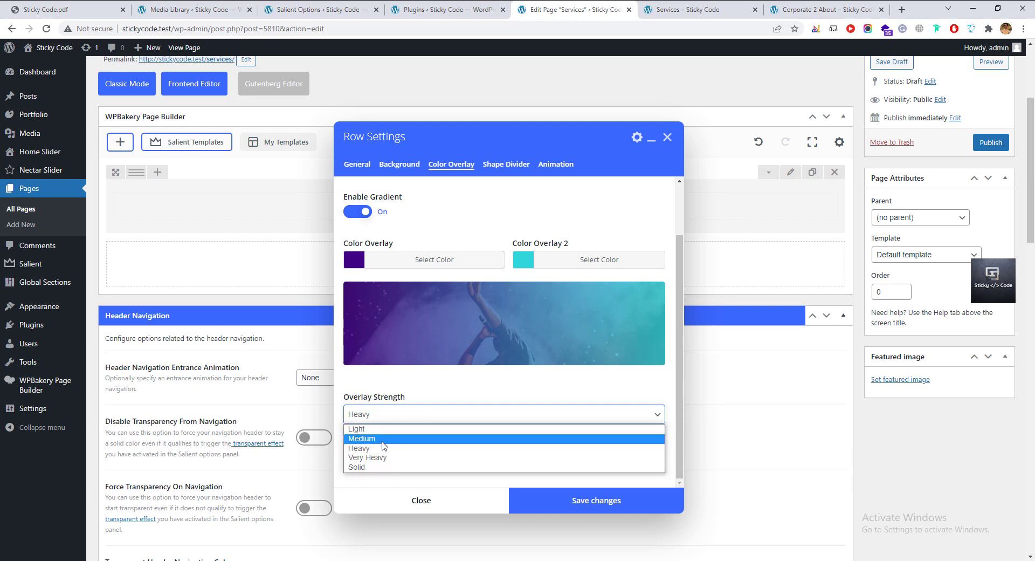
{"action": "left_click", "coordinate": [387, 438]}
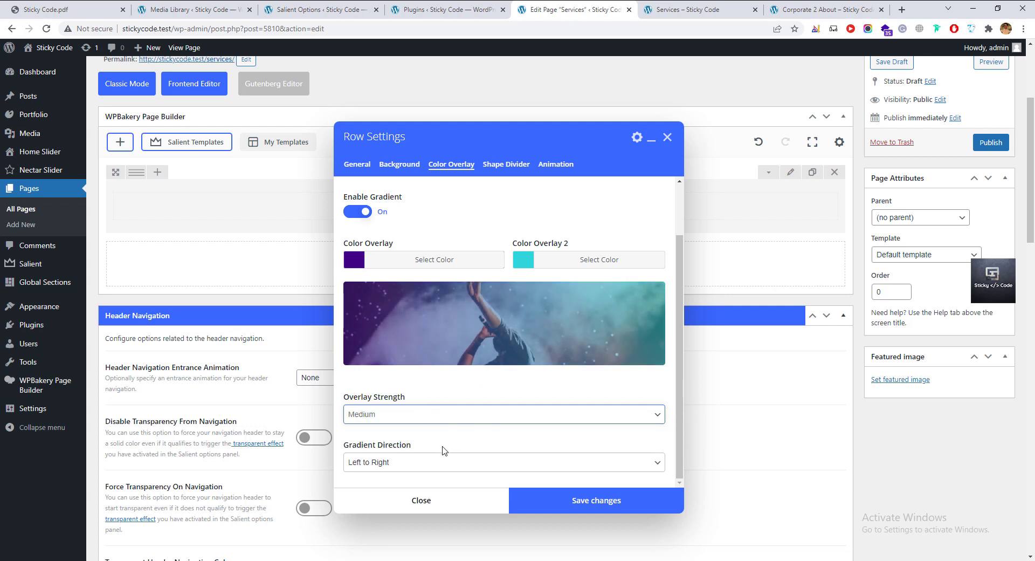
{"action": "scroll", "coordinate": [400, 459], "scroll_direction": "down", "scroll_amount": 2}
Set Gradient Direction to Left Bottom to Right Top.
{"action": "left_click", "coordinate": [400, 459]}
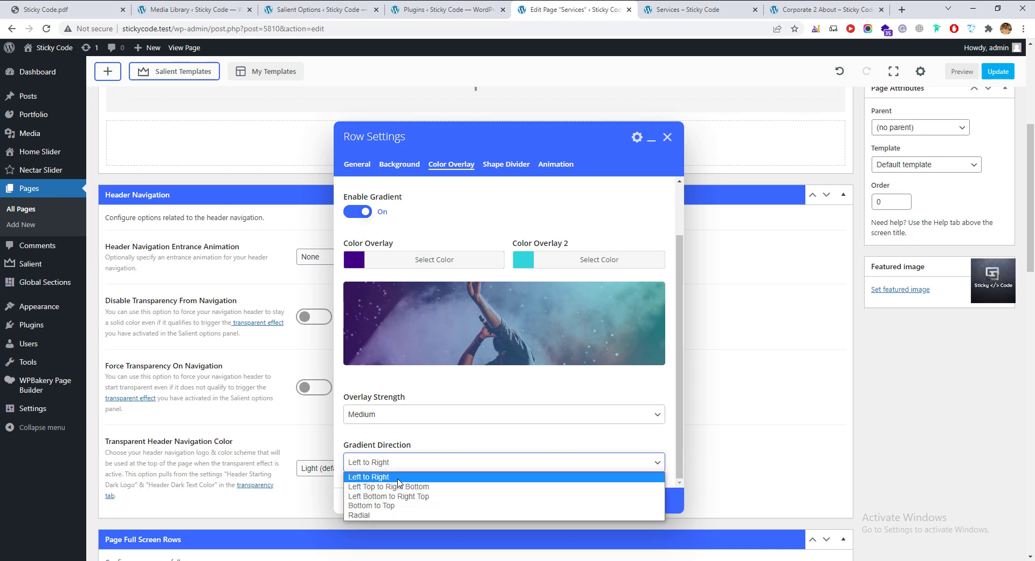
{"action": "left_click", "coordinate": [375, 495]}
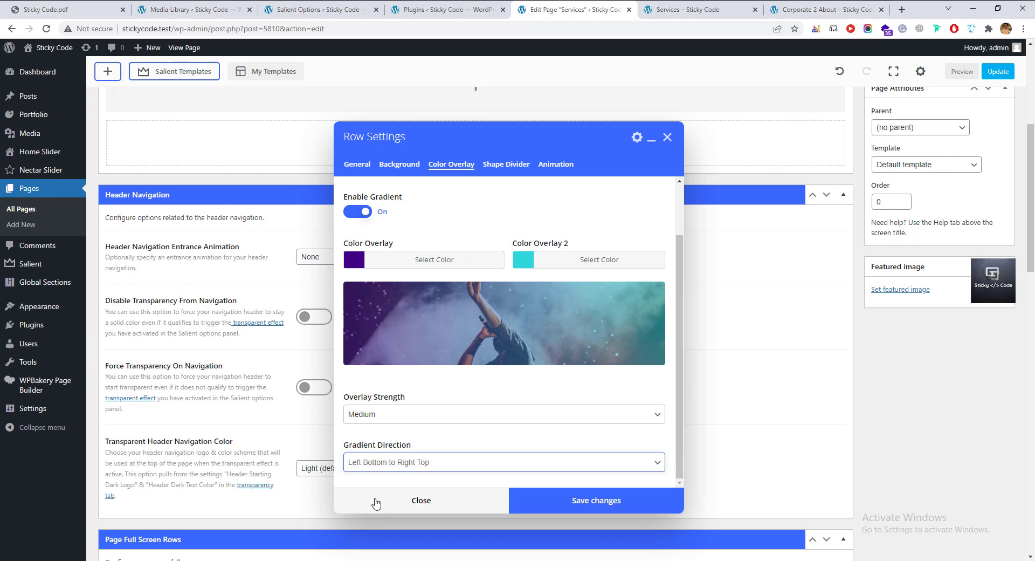
{"action": "scroll", "coordinate": [475, 390], "scroll_direction": "down", "scroll_amount": 2}
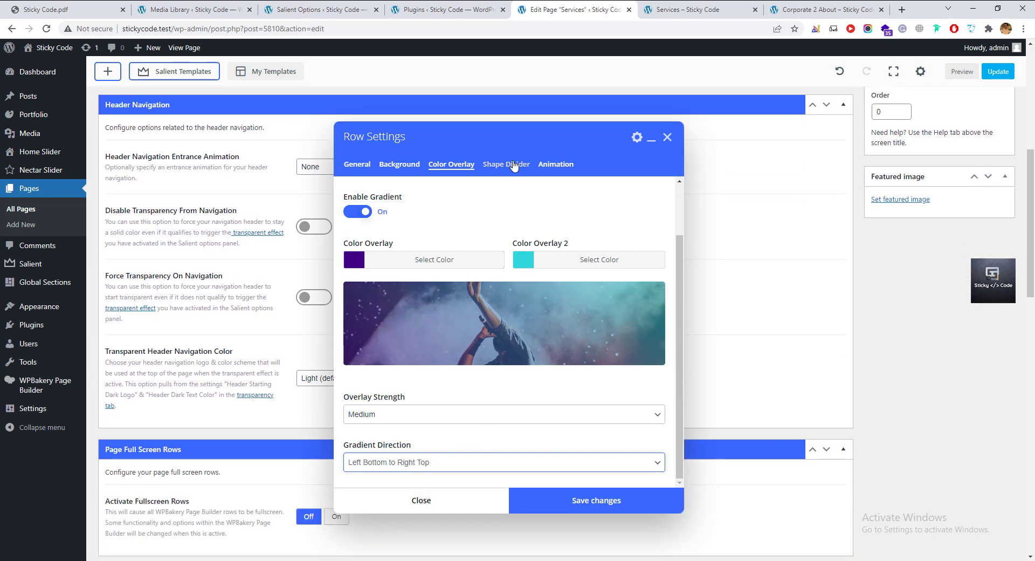
In the row's Shape Divider settings, try a dark divider colour, then clear it.
{"action": "left_click", "coordinate": [510, 165]}
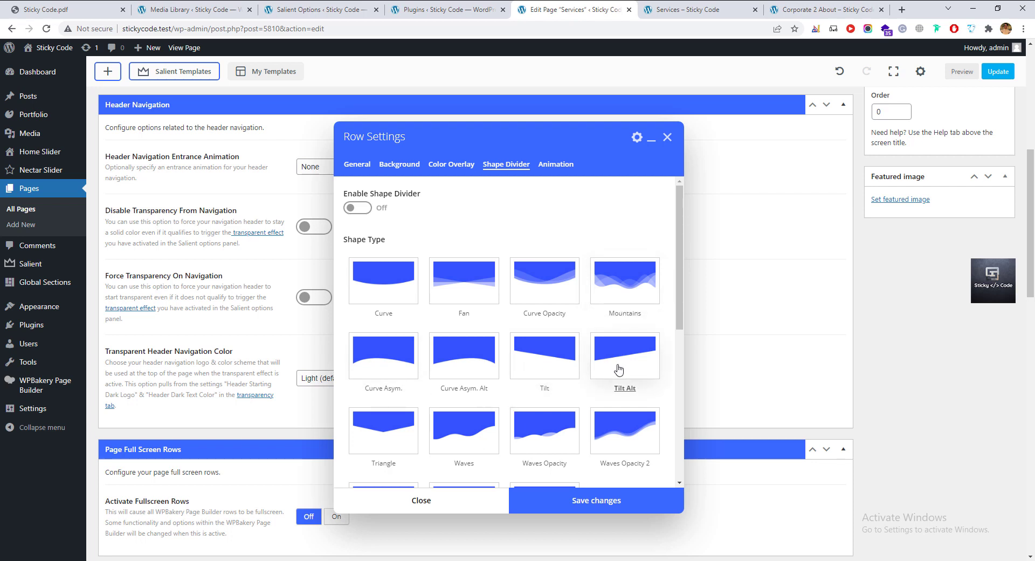
{"action": "scroll", "coordinate": [458, 415], "scroll_direction": "down", "scroll_amount": 3}
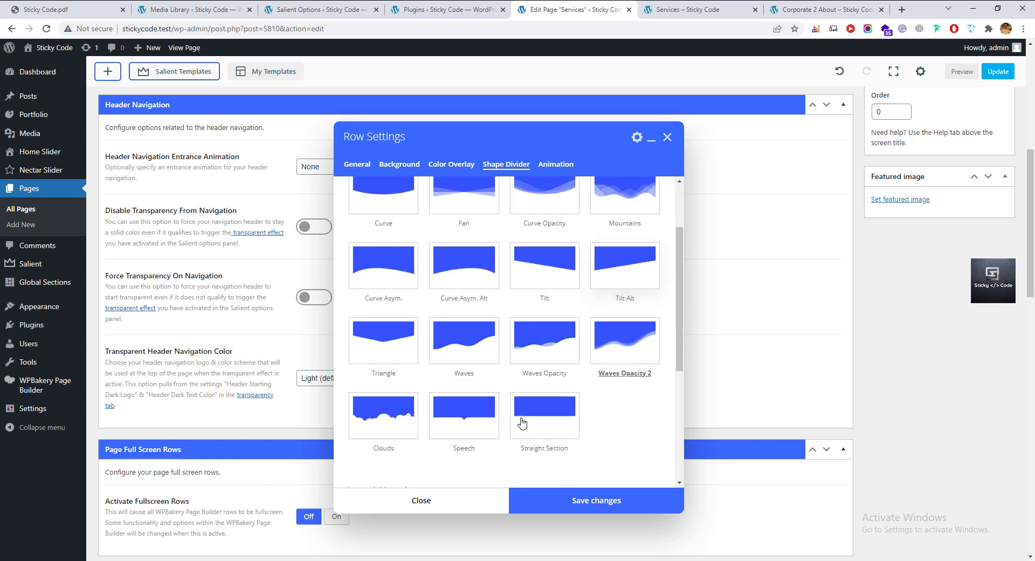
{"action": "left_click", "coordinate": [399, 422]}
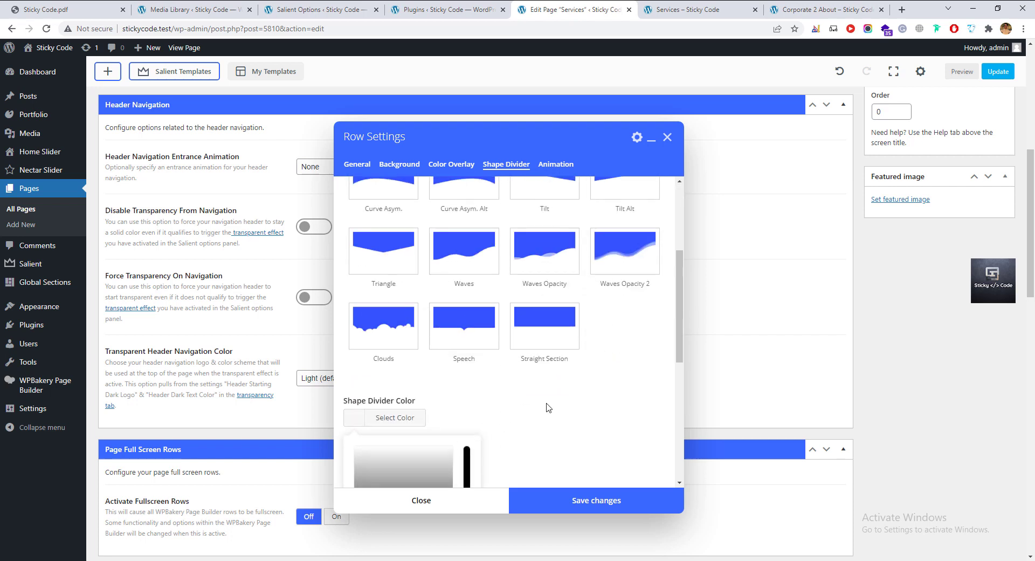
{"action": "scroll", "coordinate": [399, 422], "scroll_direction": "down", "scroll_amount": 2}
{"action": "left_click", "coordinate": [400, 428]}
{"action": "left_click", "coordinate": [429, 345]}
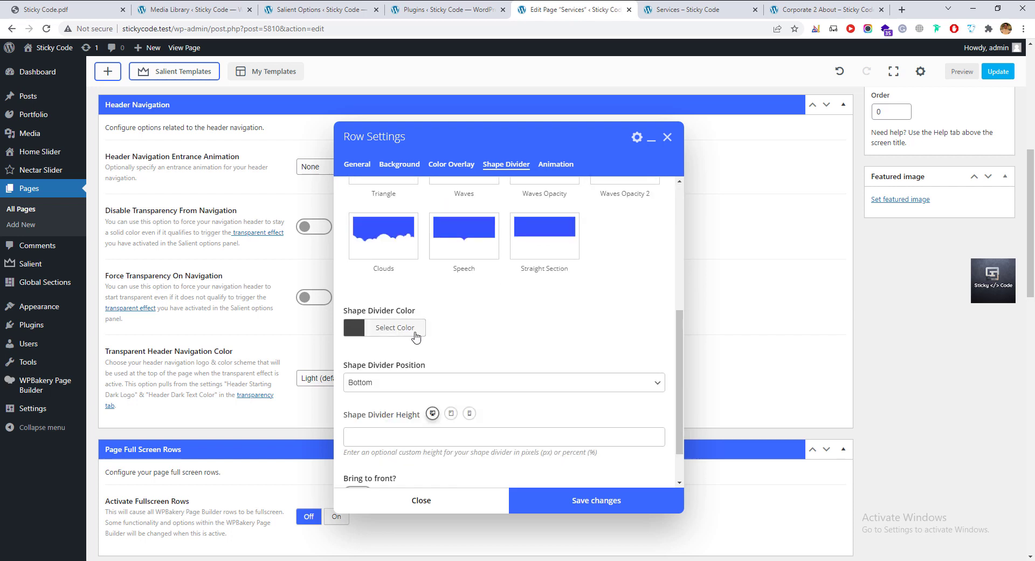
{"action": "left_click", "coordinate": [408, 330]}
{"action": "scroll", "coordinate": [398, 416], "scroll_direction": "down", "scroll_amount": 2}
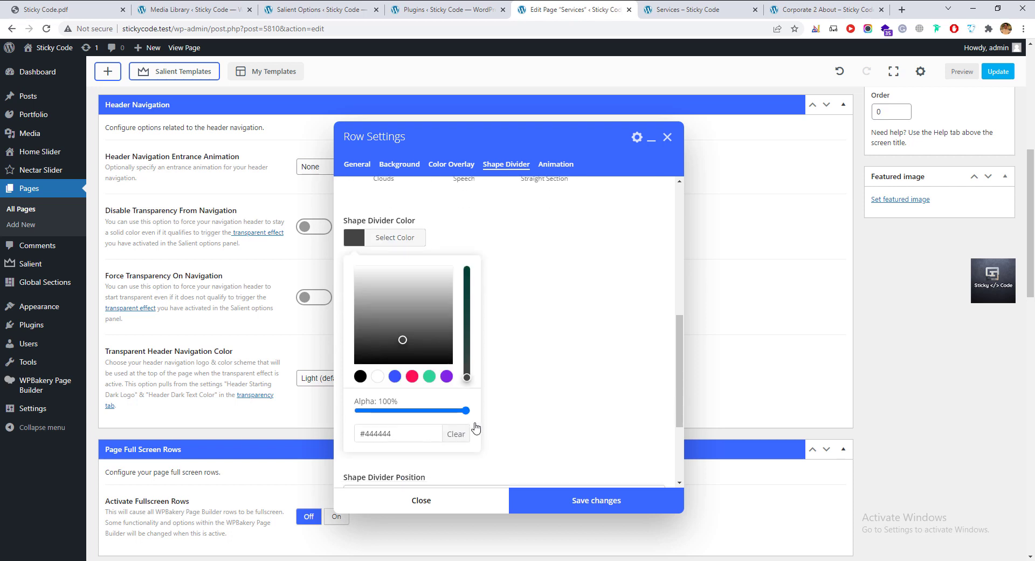
{"action": "left_click", "coordinate": [456, 433]}
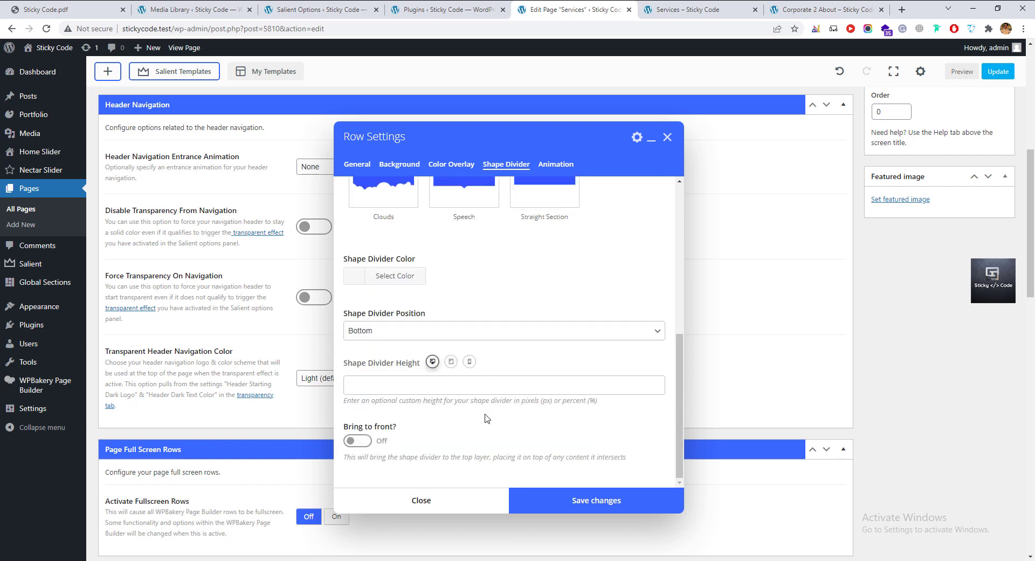
Keep the Curve divider at the bottom behind content, switch Enable Shape Divider on, and show Animation settings.
{"action": "left_click", "coordinate": [391, 335]}
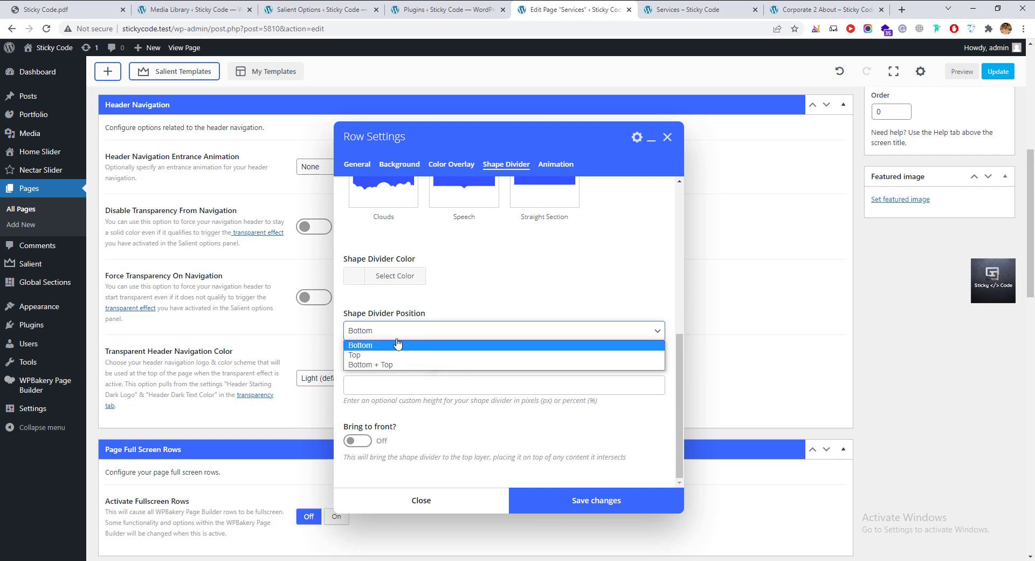
{"action": "left_click", "coordinate": [398, 337]}
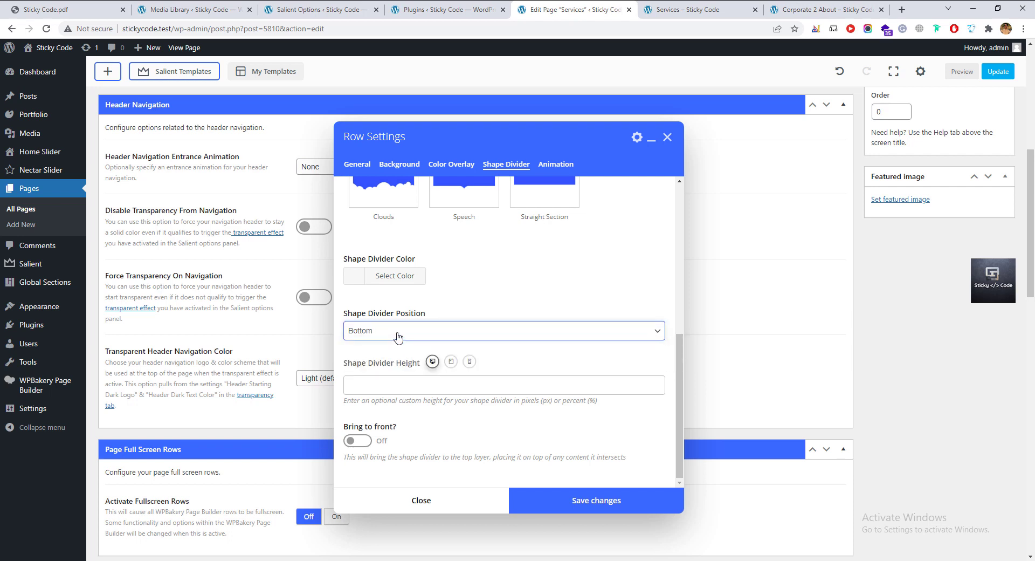
{"action": "left_click", "coordinate": [349, 441]}
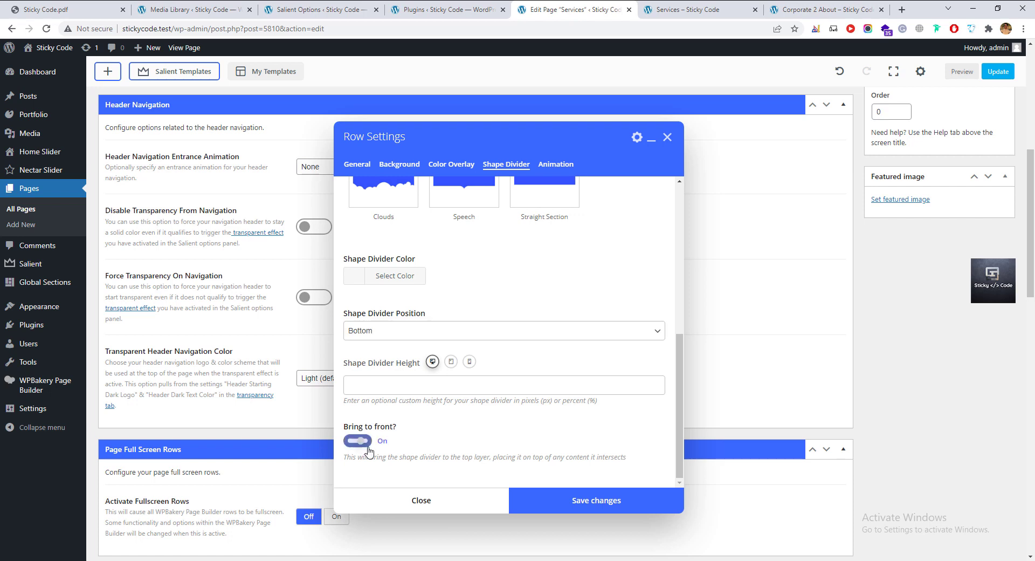
{"action": "left_click", "coordinate": [363, 447]}
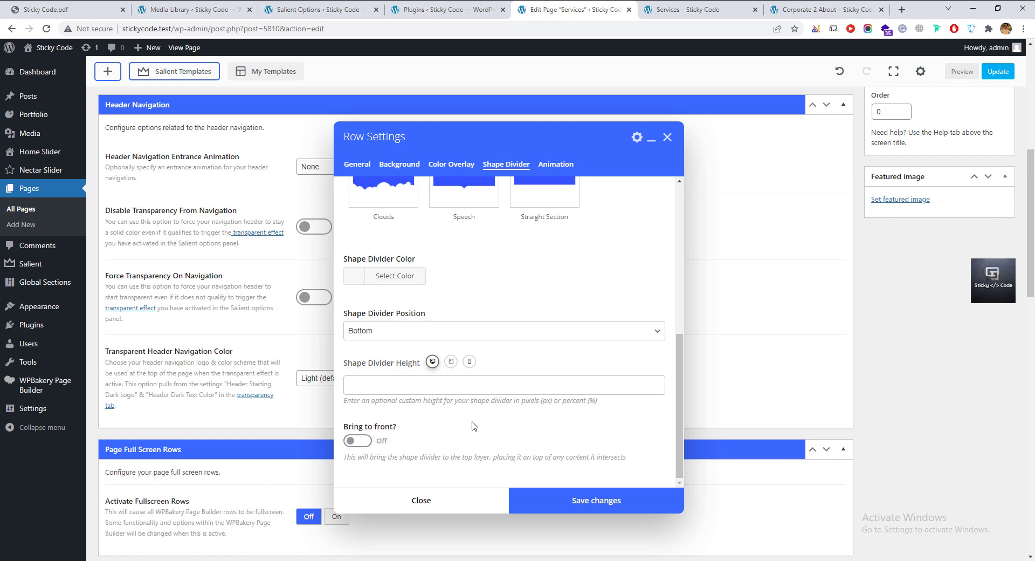
{"action": "left_click", "coordinate": [466, 383]}
{"action": "scroll", "coordinate": [529, 414], "scroll_direction": "up", "scroll_amount": 5}
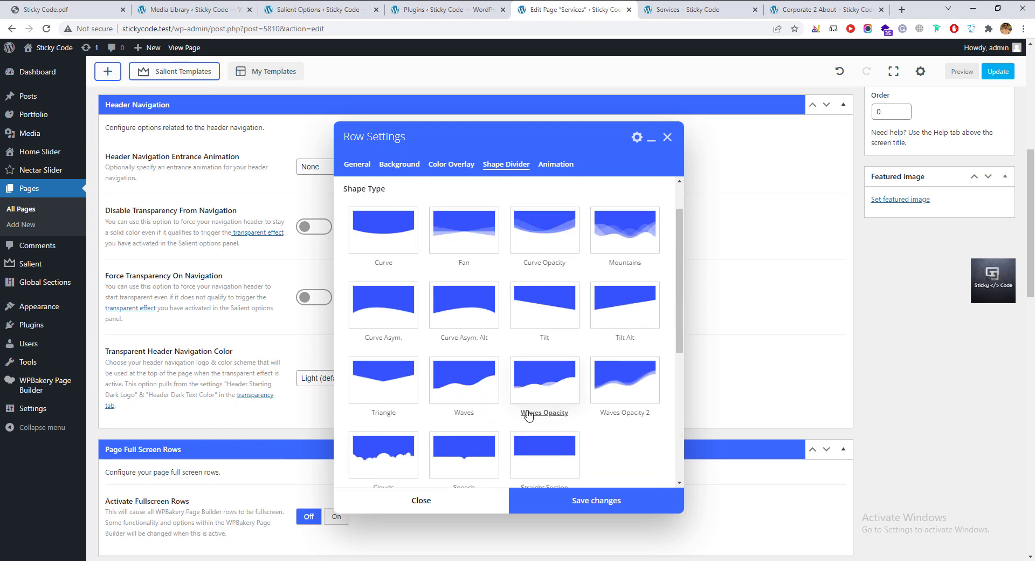
{"action": "scroll", "coordinate": [528, 415], "scroll_direction": "up", "scroll_amount": 3}
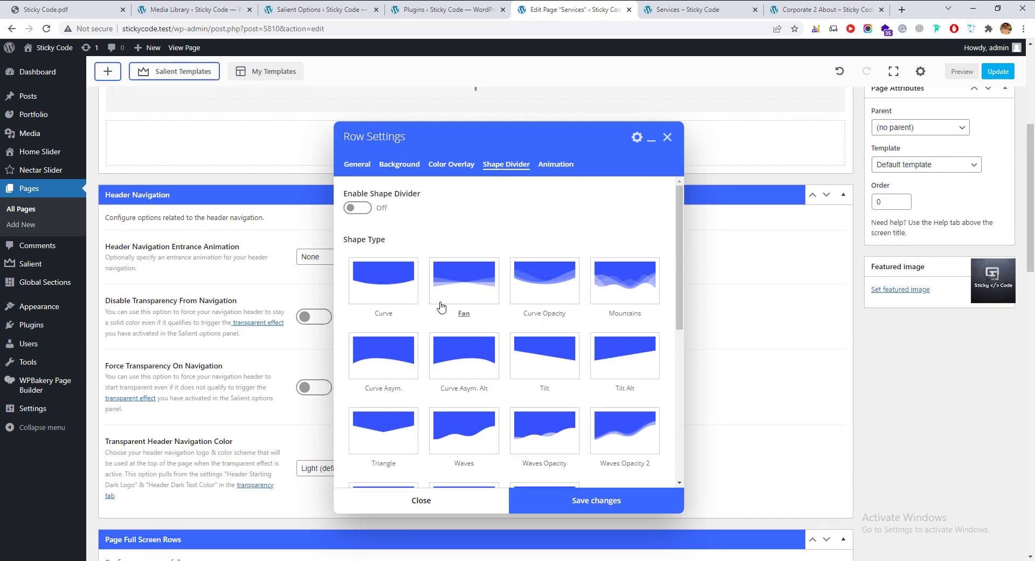
{"action": "left_click", "coordinate": [360, 208]}
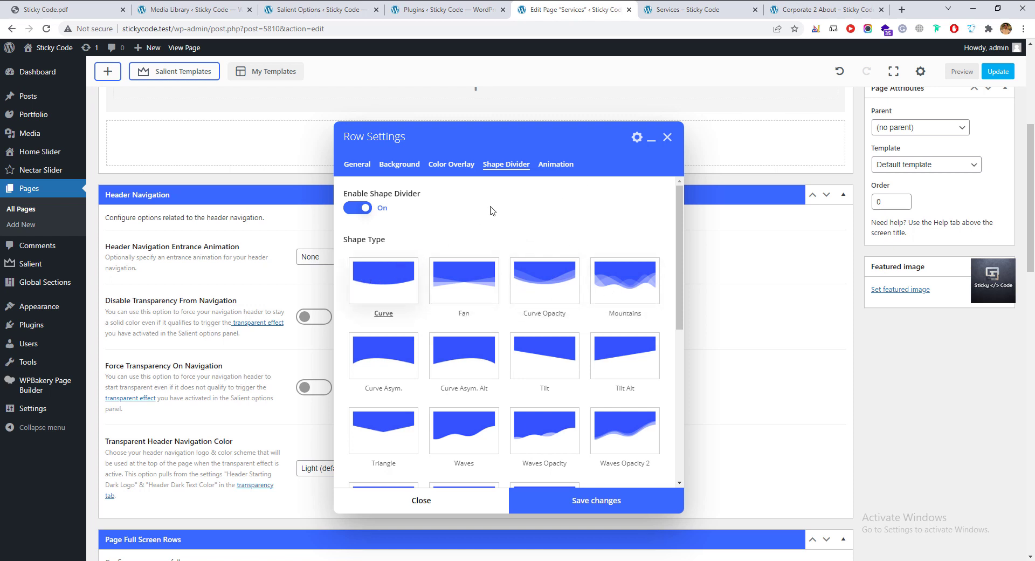
{"action": "left_click", "coordinate": [552, 168]}
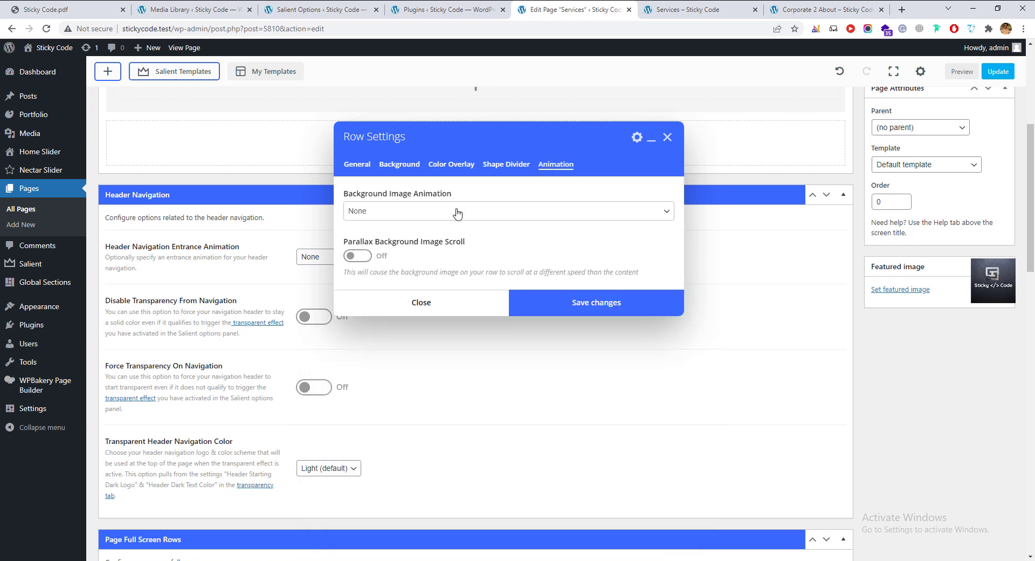
Set Background Image Animation to Fade In and save the Row Settings.
{"action": "left_click", "coordinate": [424, 213]}
{"action": "left_click", "coordinate": [423, 238]}
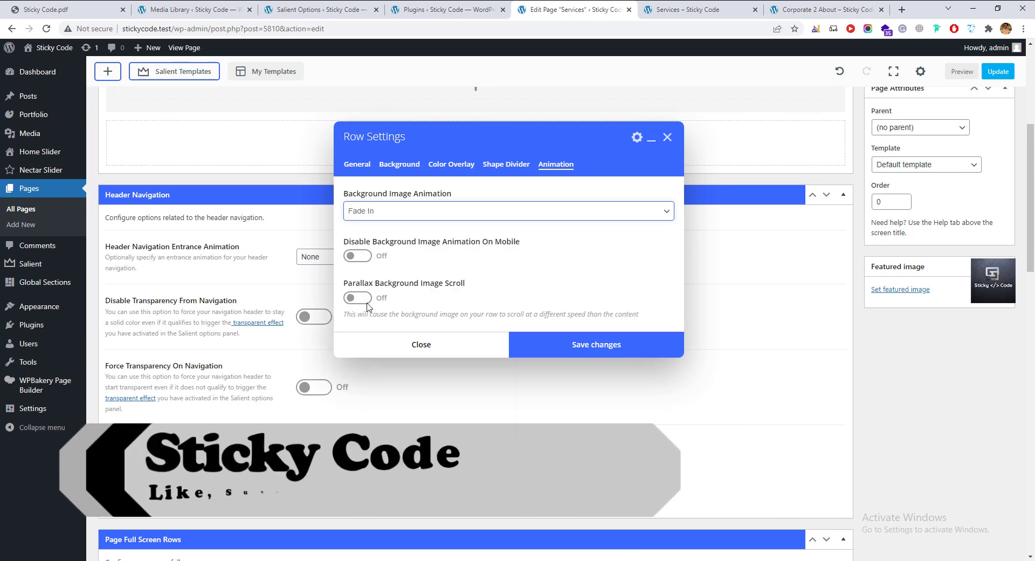
{"action": "left_click", "coordinate": [542, 344]}
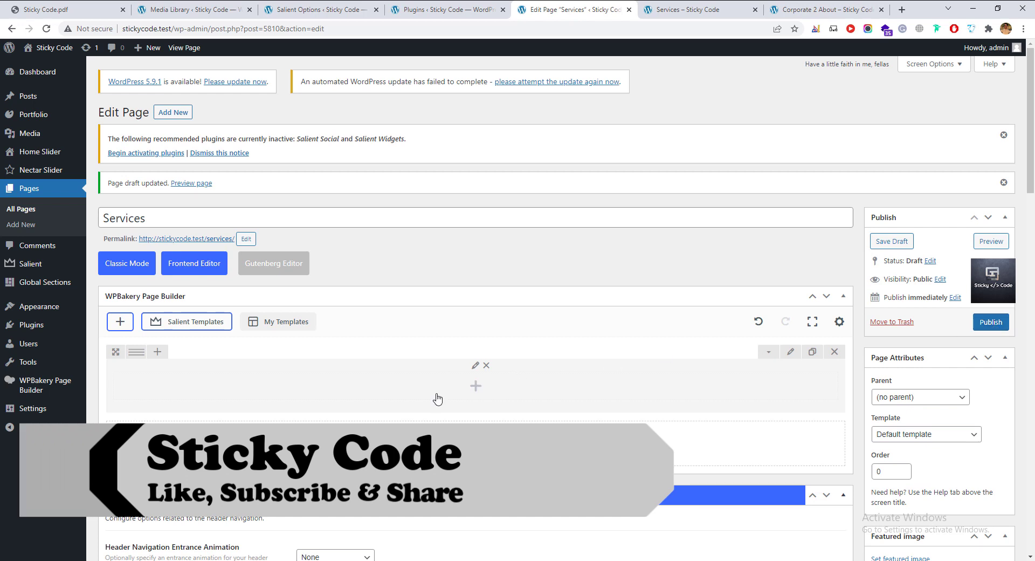
Add an inner Row to the column and give it the 1/3+1/3+1/3 layout.
{"action": "left_click", "coordinate": [474, 388]}
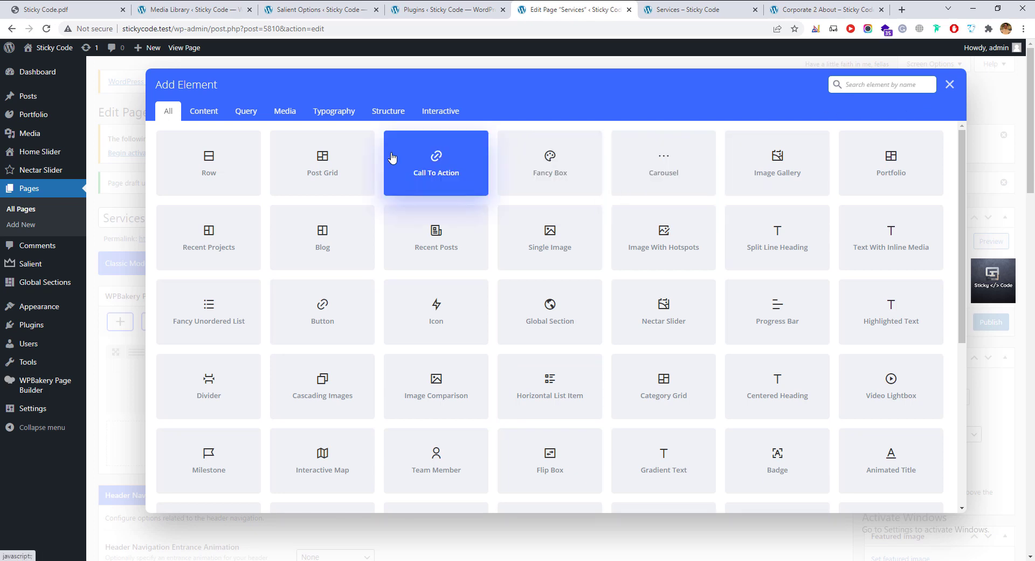
{"action": "left_click", "coordinate": [230, 177]}
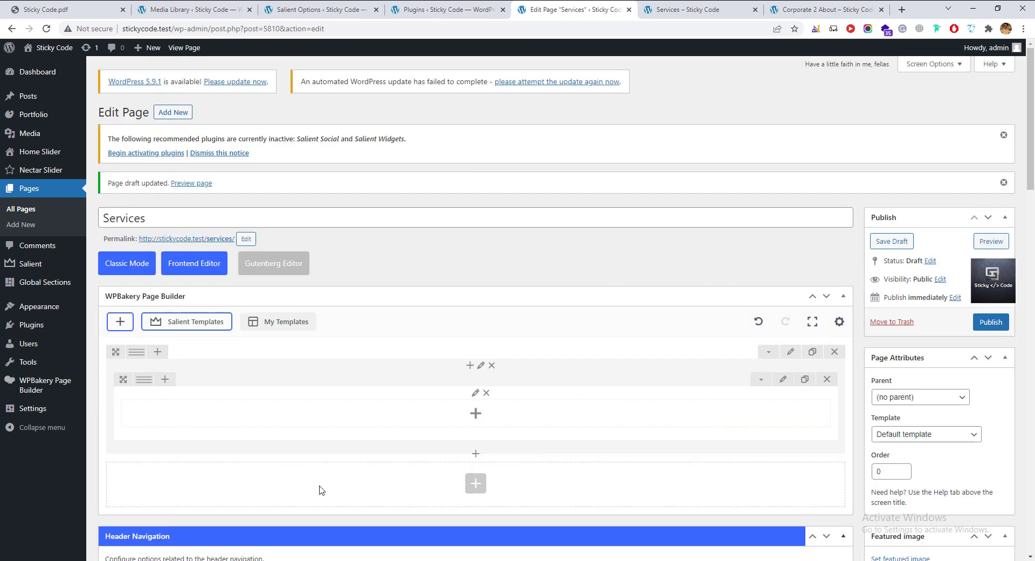
{"action": "mouse_move", "coordinate": [146, 382]}
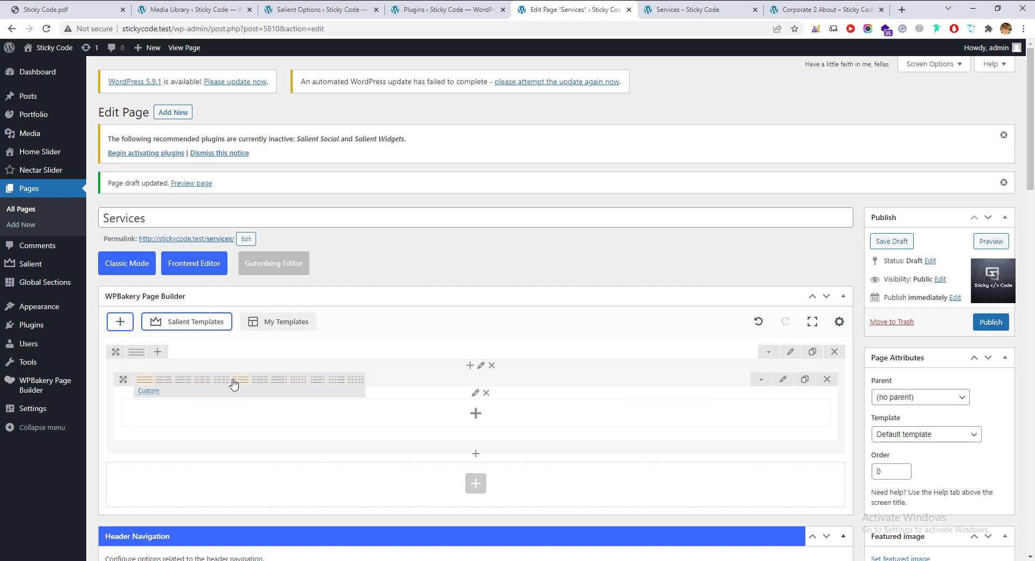
{"action": "left_click", "coordinate": [202, 380]}
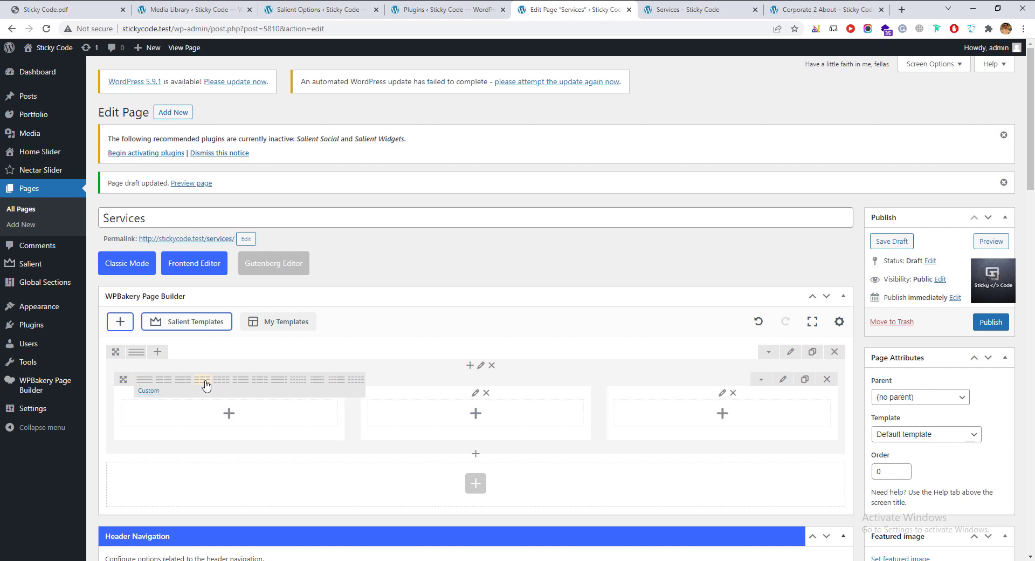
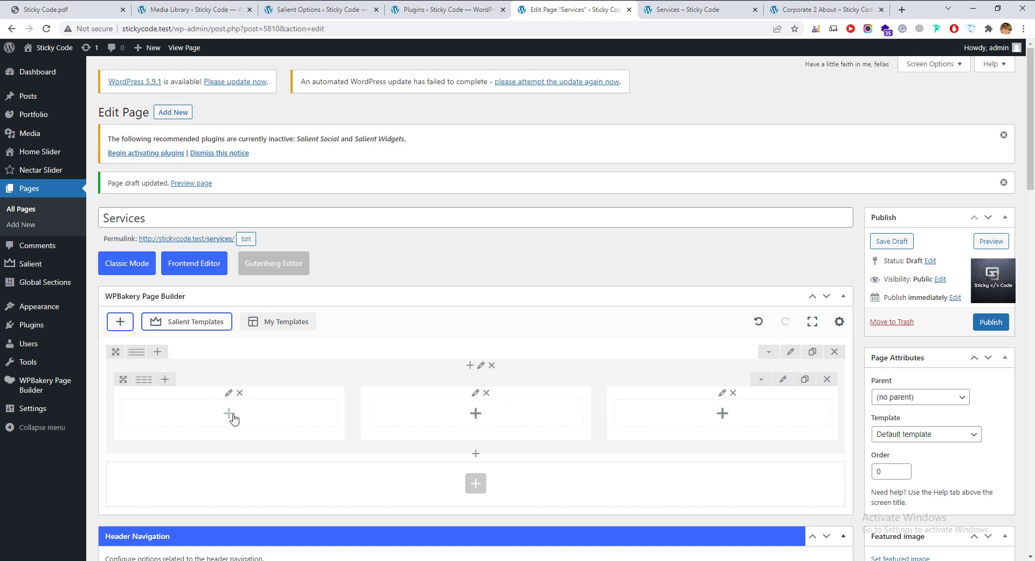
Add a Fancy Box to the first column, keeping the Bottom Color Bar Hover Effect style.
{"action": "left_click", "coordinate": [229, 413]}
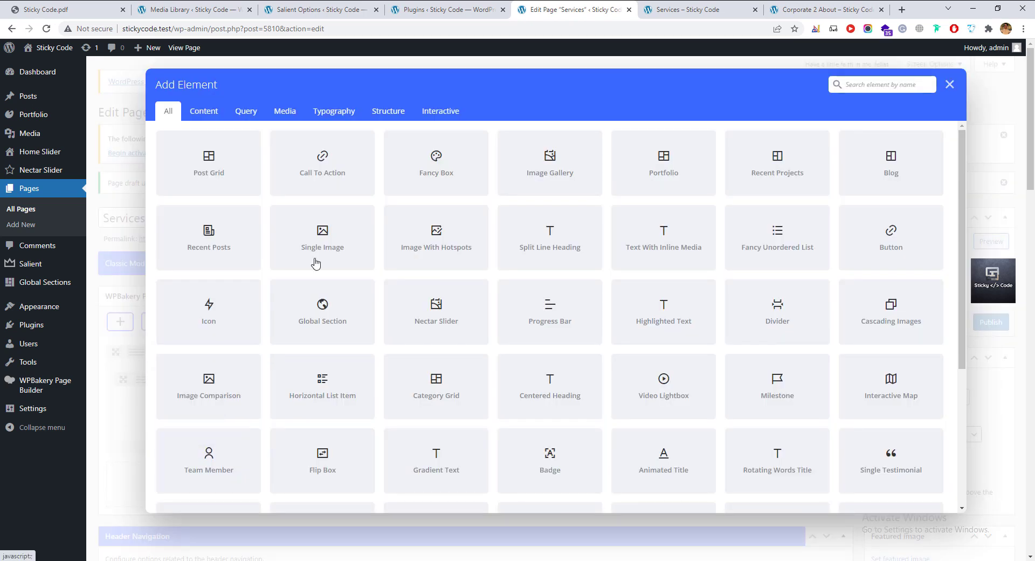
{"action": "left_click", "coordinate": [428, 180]}
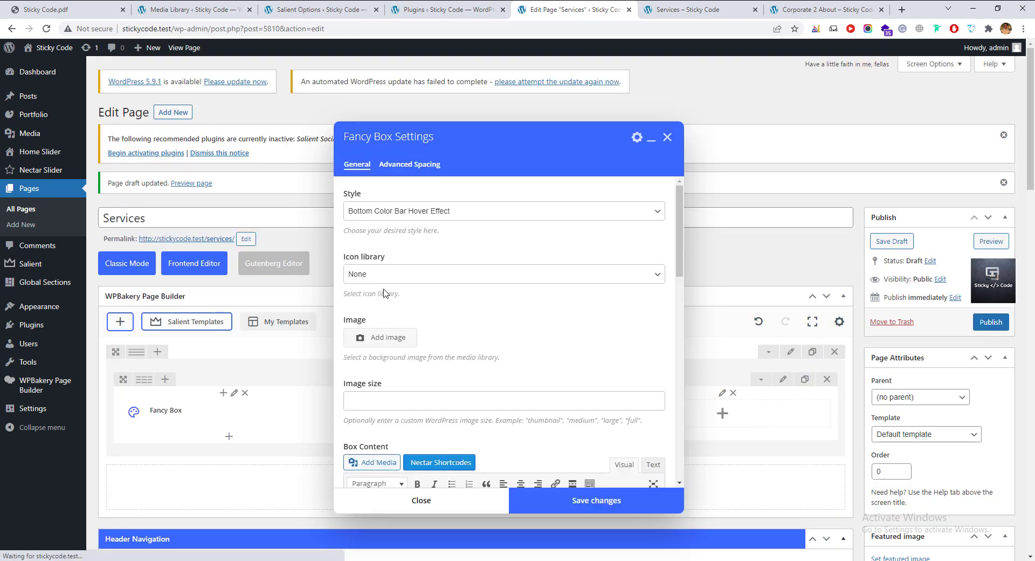
{"action": "scroll", "coordinate": [429, 386], "scroll_direction": "up", "scroll_amount": 2}
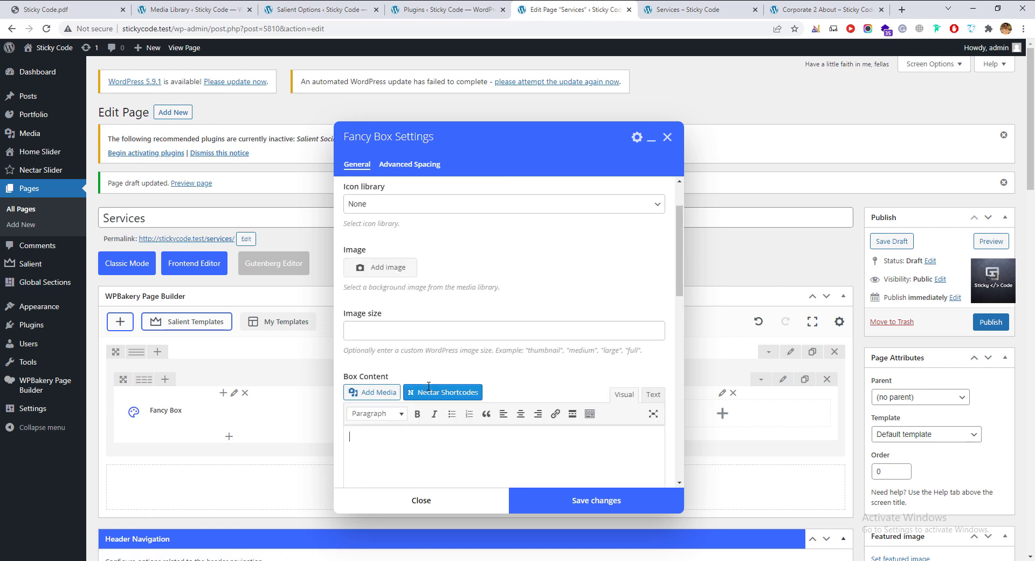
{"action": "scroll", "coordinate": [428, 386], "scroll_direction": "up", "scroll_amount": 2}
{"action": "left_click", "coordinate": [467, 213]}
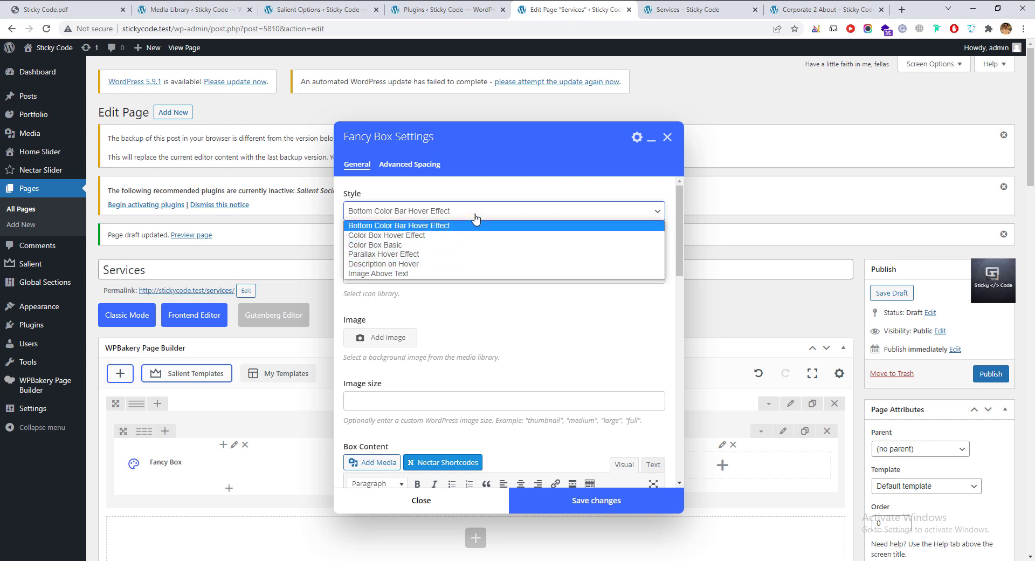
{"action": "left_click", "coordinate": [471, 226]}
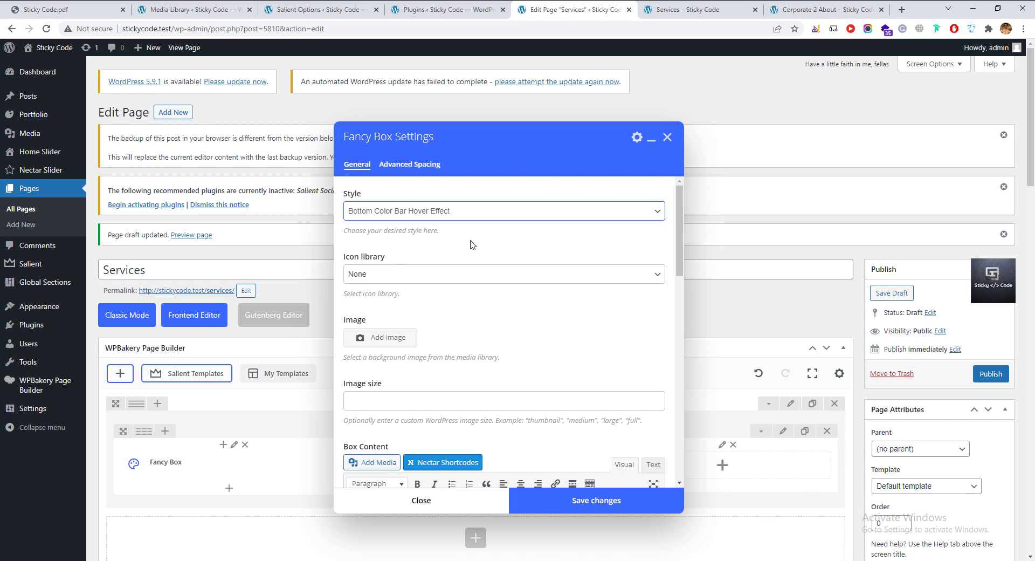
Set the Fancy Box icon library to Font Awesome instead of Custom.
{"action": "left_click", "coordinate": [480, 274]}
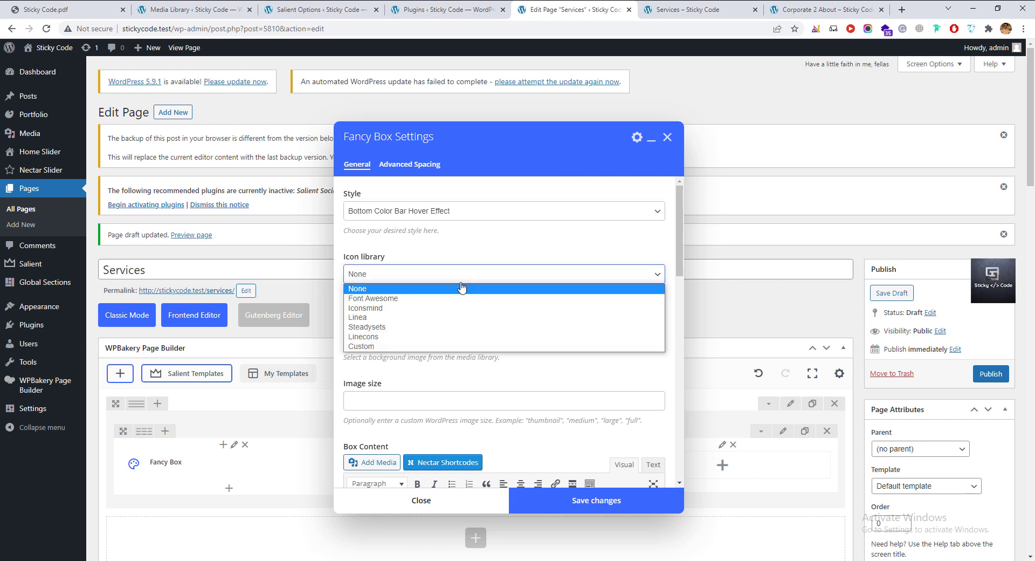
{"action": "left_click", "coordinate": [390, 347]}
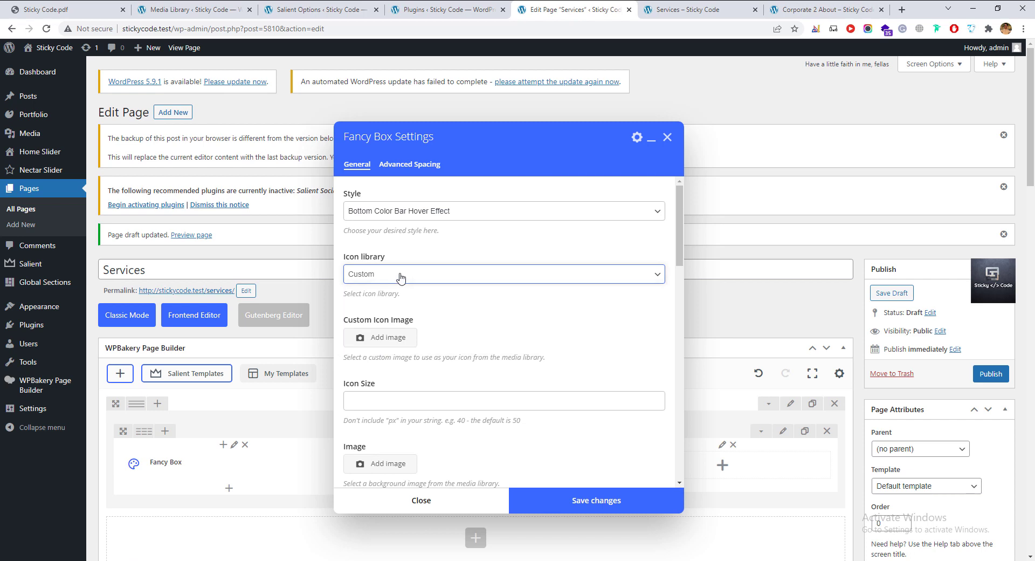
{"action": "left_click", "coordinate": [445, 276]}
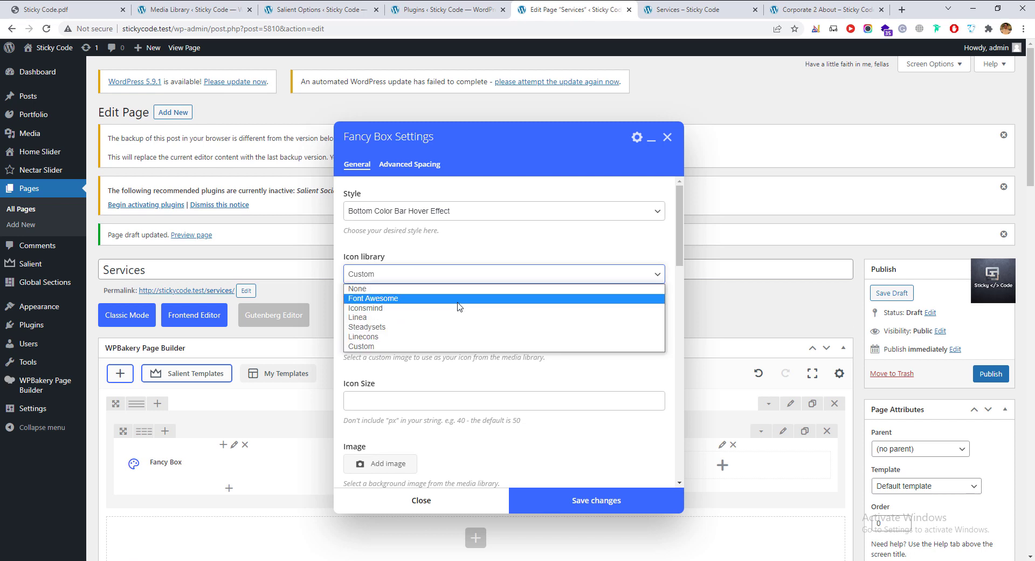
{"action": "left_click", "coordinate": [459, 299]}
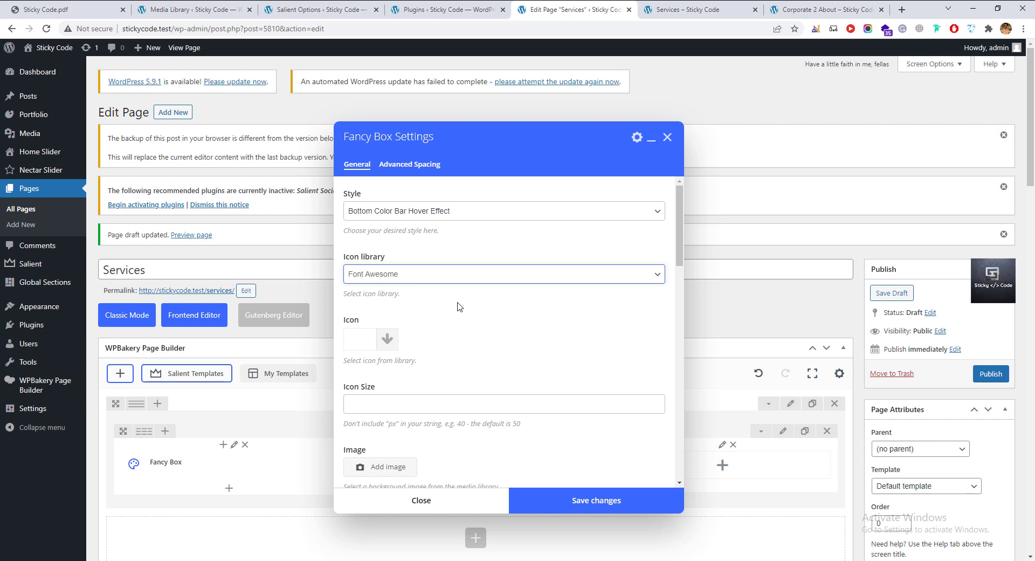
{"action": "left_click", "coordinate": [431, 402]}
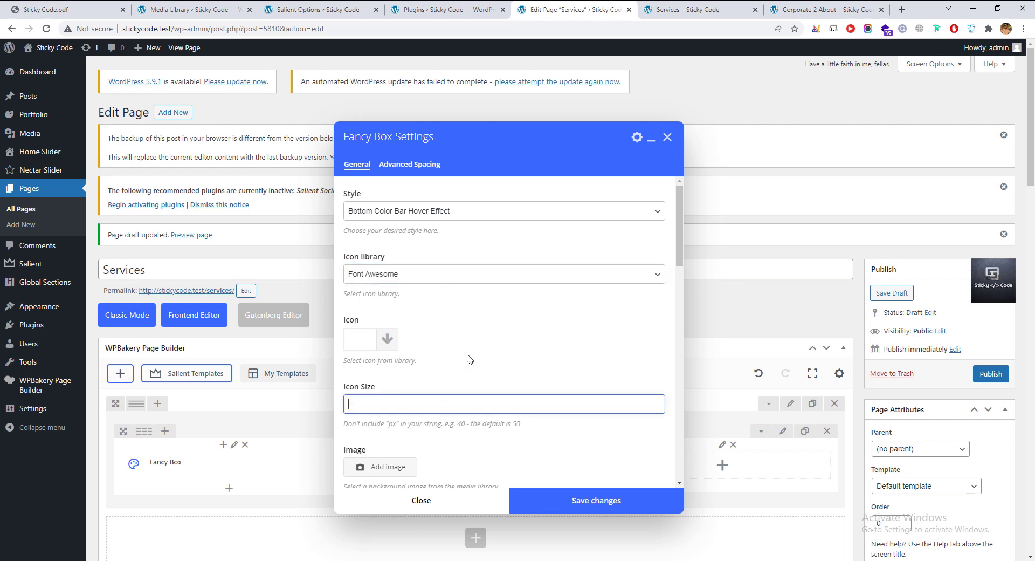
{"action": "scroll", "coordinate": [470, 360], "scroll_direction": "down", "scroll_amount": 2}
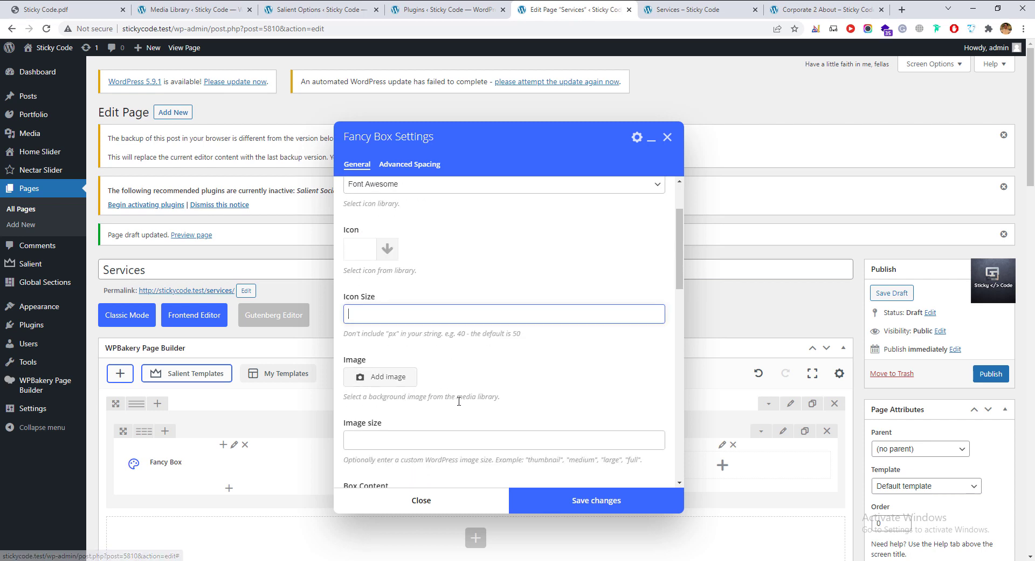
{"action": "scroll", "coordinate": [459, 401], "scroll_direction": "down", "scroll_amount": 2}
{"action": "left_click", "coordinate": [461, 351]}
{"action": "scroll", "coordinate": [462, 369], "scroll_direction": "down", "scroll_amount": 2}
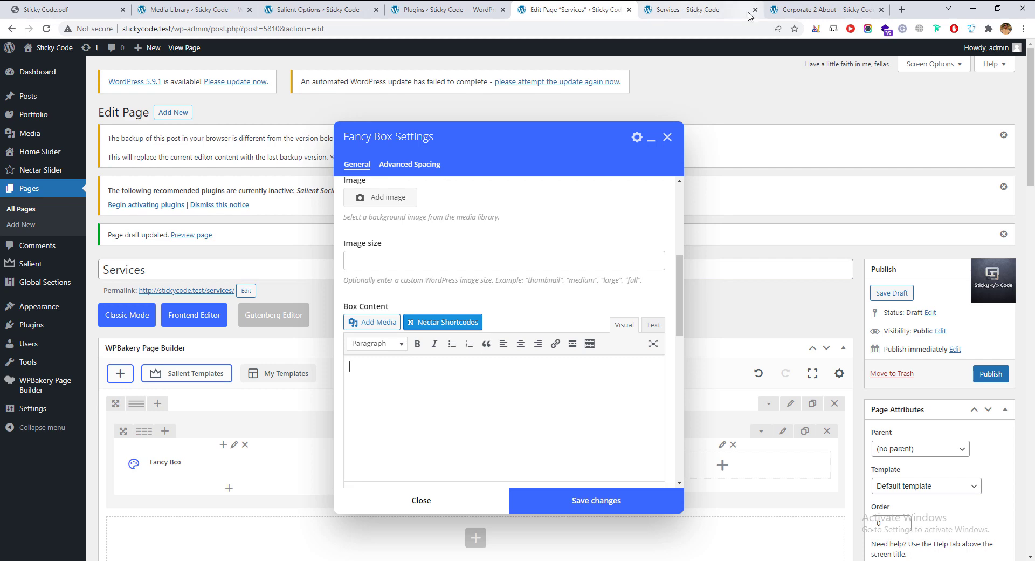
Copy the 'What they've said about us' heading and paragraph from Corporate 2 About into Box Content.
{"action": "left_click", "coordinate": [807, 8]}
{"action": "scroll", "coordinate": [250, 420], "scroll_direction": "down", "scroll_amount": 6}
{"action": "scroll", "coordinate": [250, 427], "scroll_direction": "up", "scroll_amount": 6}
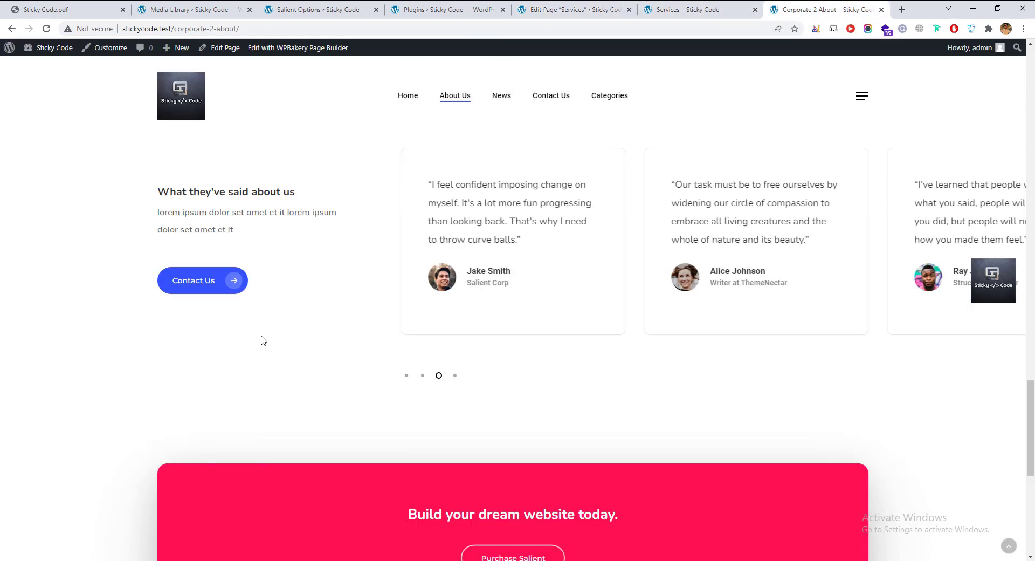
{"action": "left_click_drag", "start_coordinate": [242, 267], "coordinate": [164, 222]}
{"action": "key", "text": "ctrl+c"}
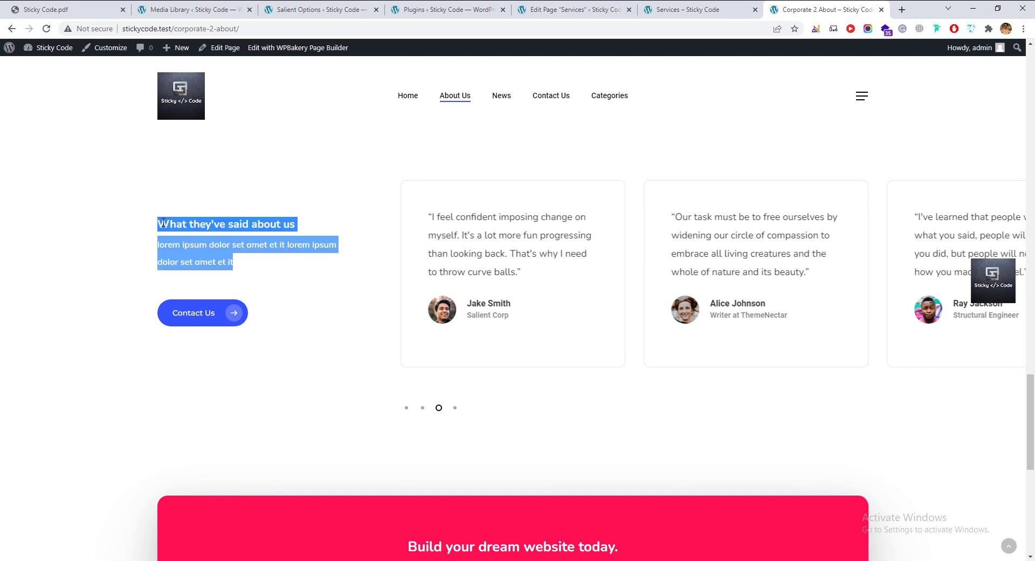
{"action": "left_click", "coordinate": [574, 9]}
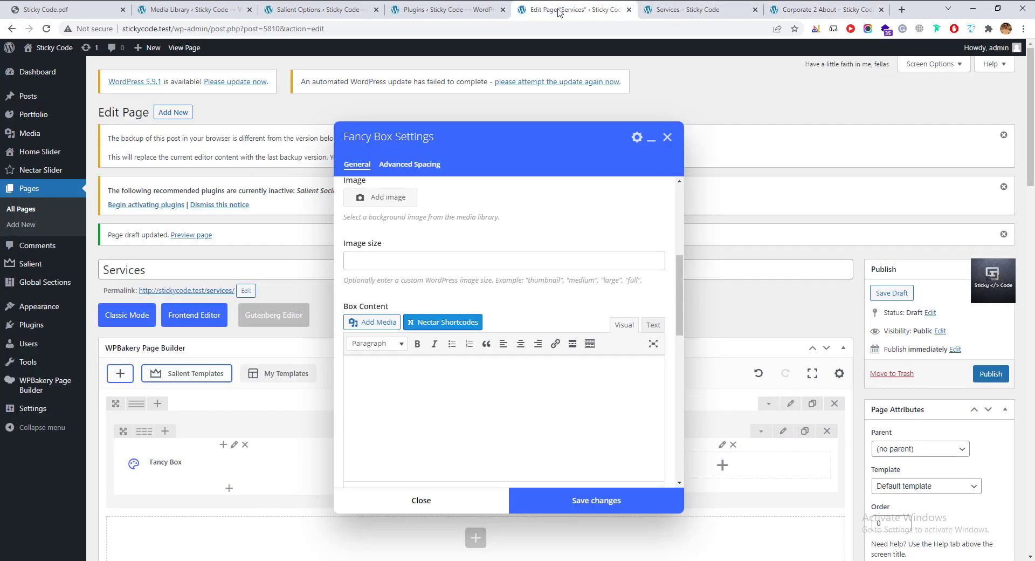
{"action": "left_click", "coordinate": [385, 418]}
{"action": "key", "text": "ctrl+v"}
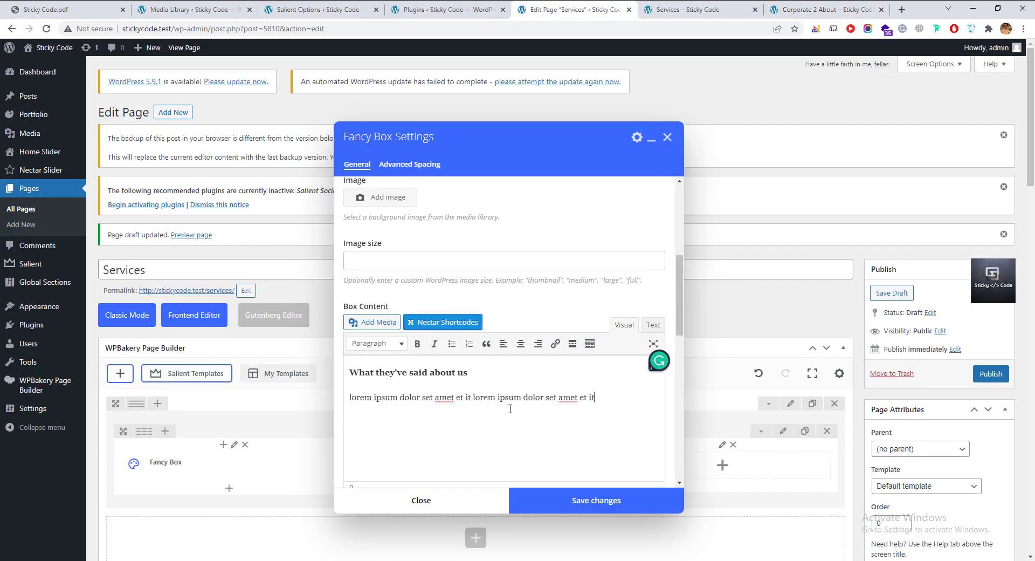
{"action": "scroll", "coordinate": [534, 434], "scroll_direction": "down", "scroll_amount": 4}
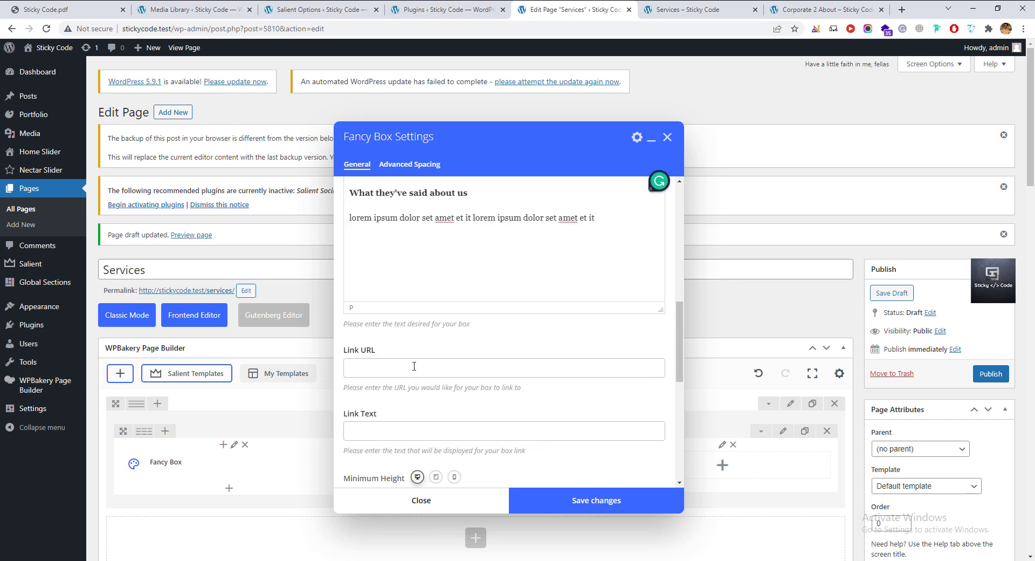
Keep Accent Color as the box colour and save the Fancy Box.
{"action": "left_click", "coordinate": [412, 370]}
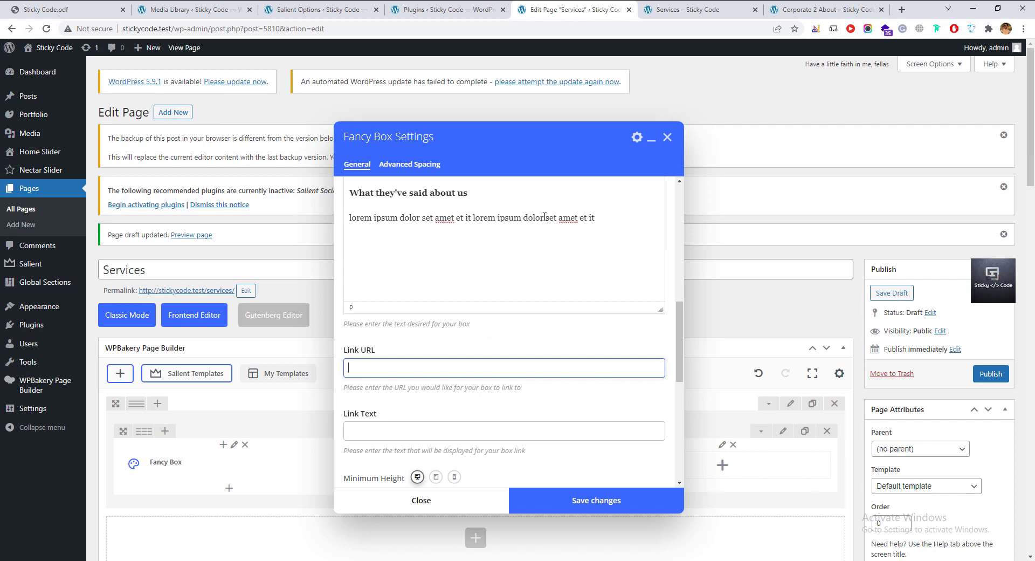
{"action": "scroll", "coordinate": [545, 216], "scroll_direction": "down", "scroll_amount": 3}
{"action": "left_click", "coordinate": [413, 395]}
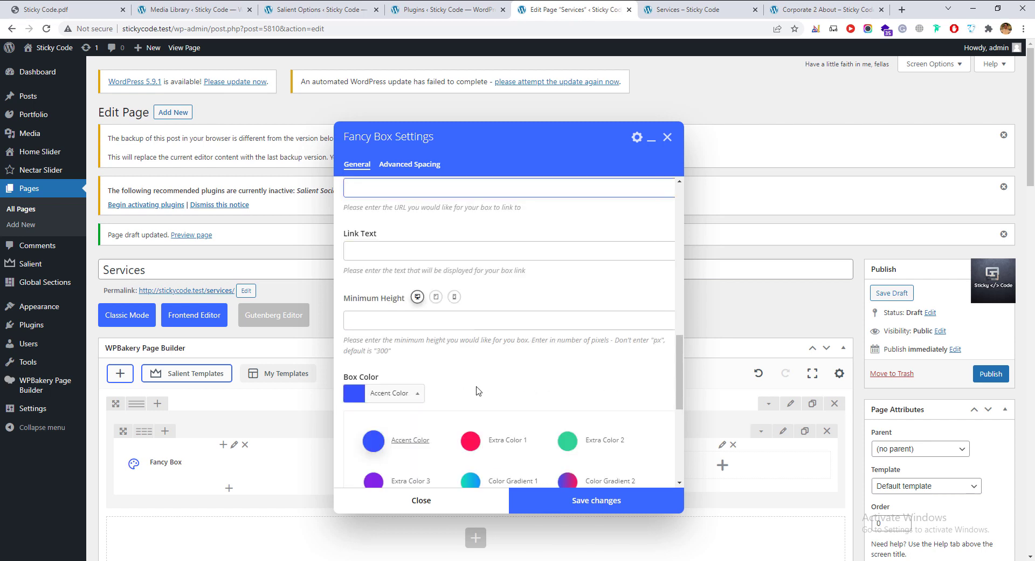
{"action": "left_click", "coordinate": [409, 395]}
{"action": "left_click", "coordinate": [408, 394]}
{"action": "left_click", "coordinate": [408, 395]}
{"action": "scroll", "coordinate": [440, 386], "scroll_direction": "down", "scroll_amount": 2}
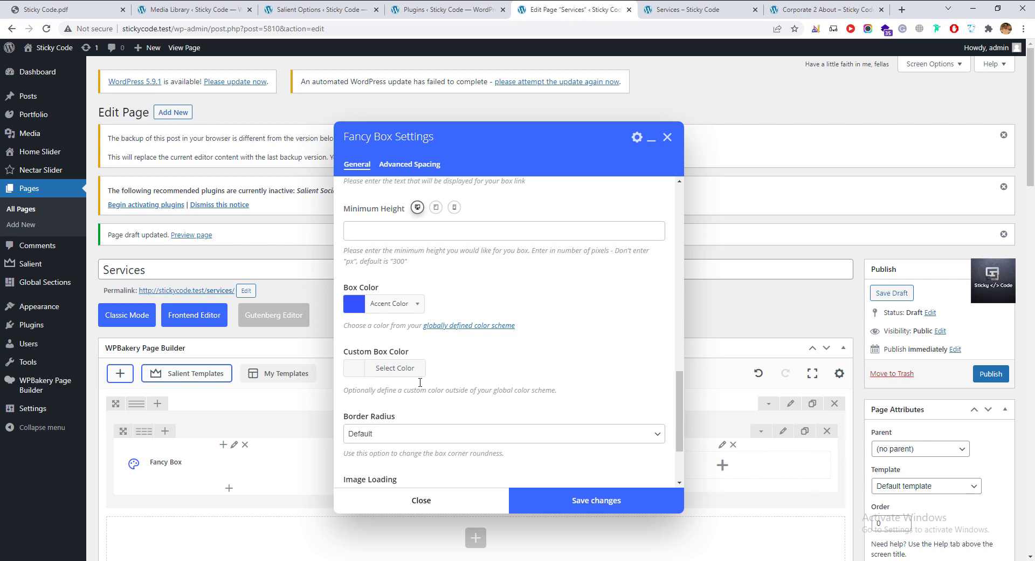
{"action": "scroll", "coordinate": [419, 382], "scroll_direction": "down", "scroll_amount": 2}
{"action": "left_click", "coordinate": [596, 499]}
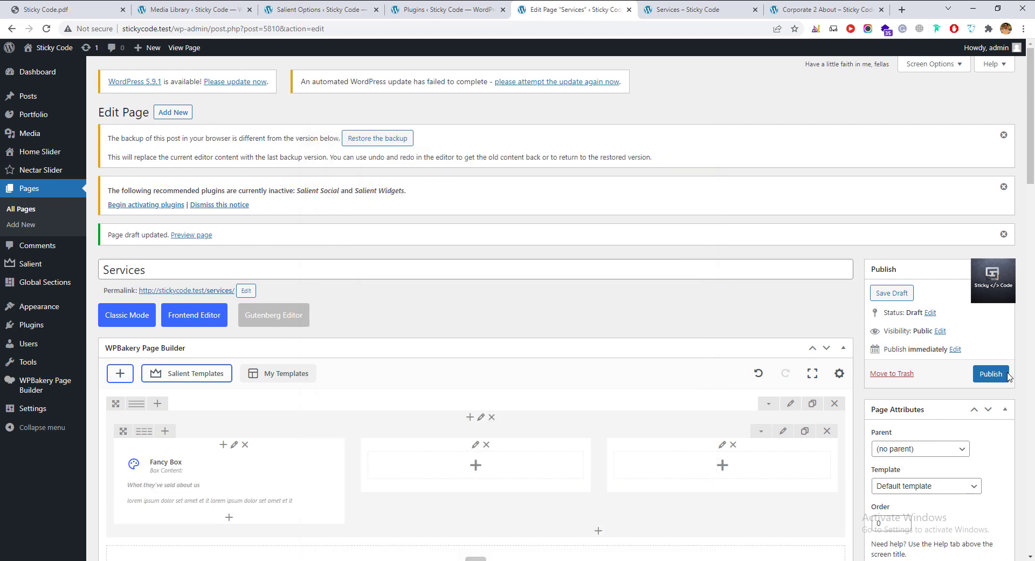
Publish the Services page and check the Fancy Box text over the concert image on the live page.
{"action": "left_click", "coordinate": [991, 374]}
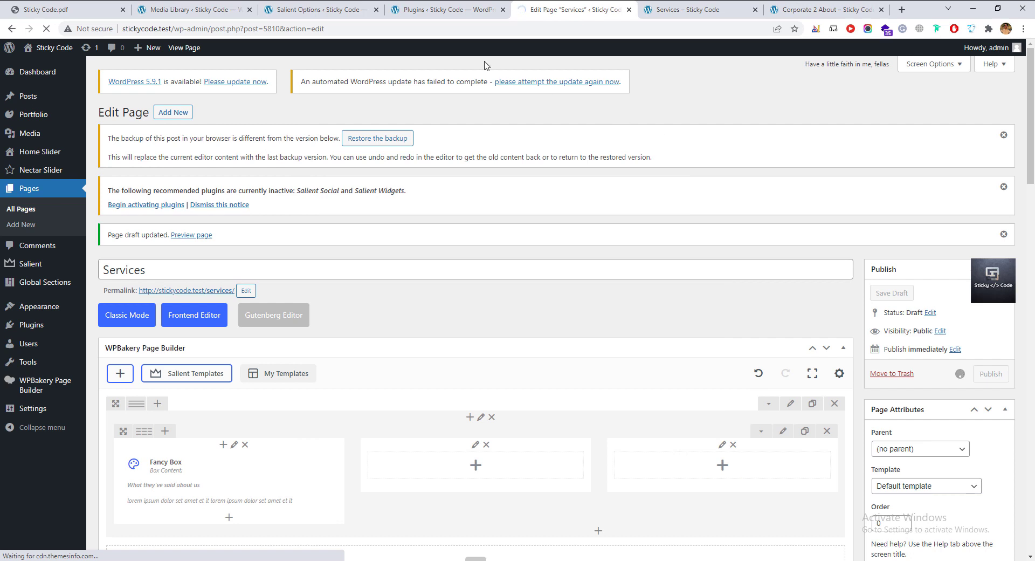
{"action": "left_click", "coordinate": [704, 10]}
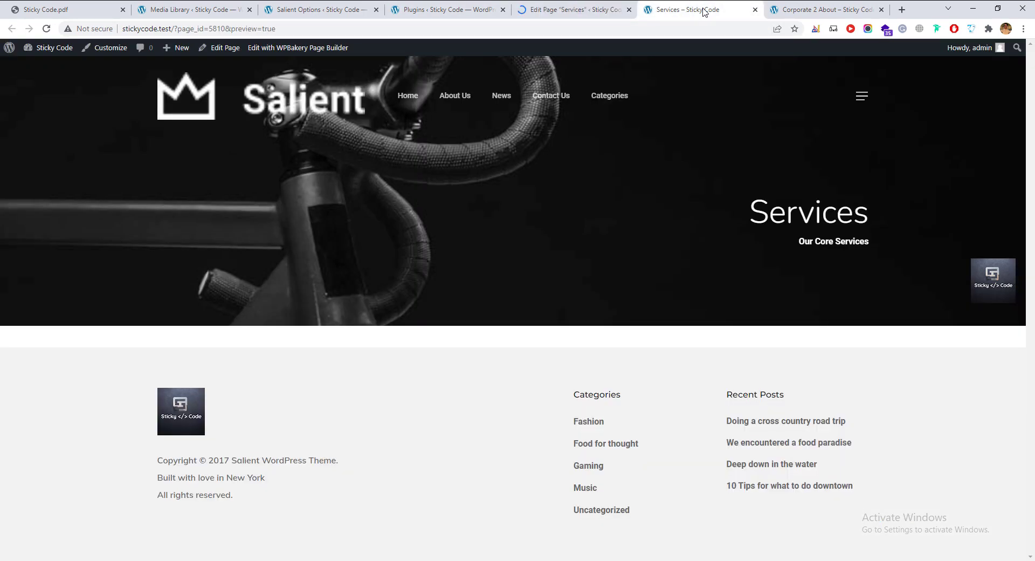
{"action": "left_click", "coordinate": [46, 29]}
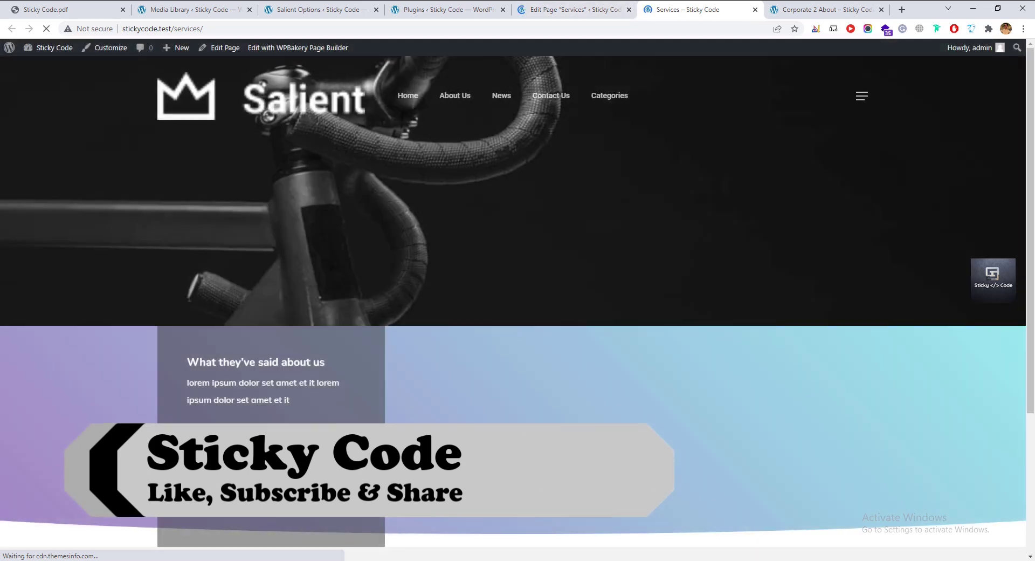
{"action": "scroll", "coordinate": [748, 396], "scroll_direction": "down", "scroll_amount": 2}
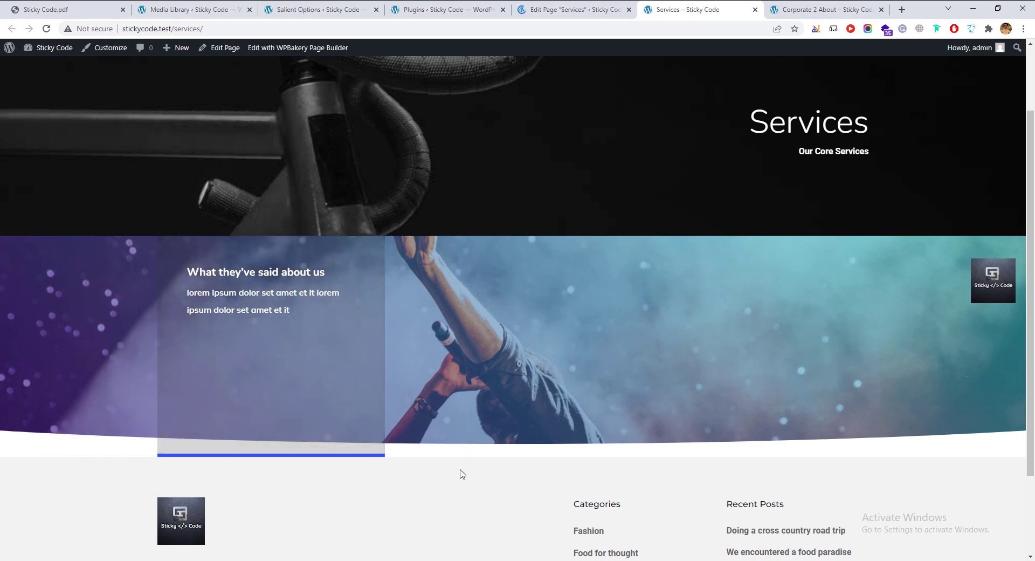
{"action": "left_click", "coordinate": [574, 9]}
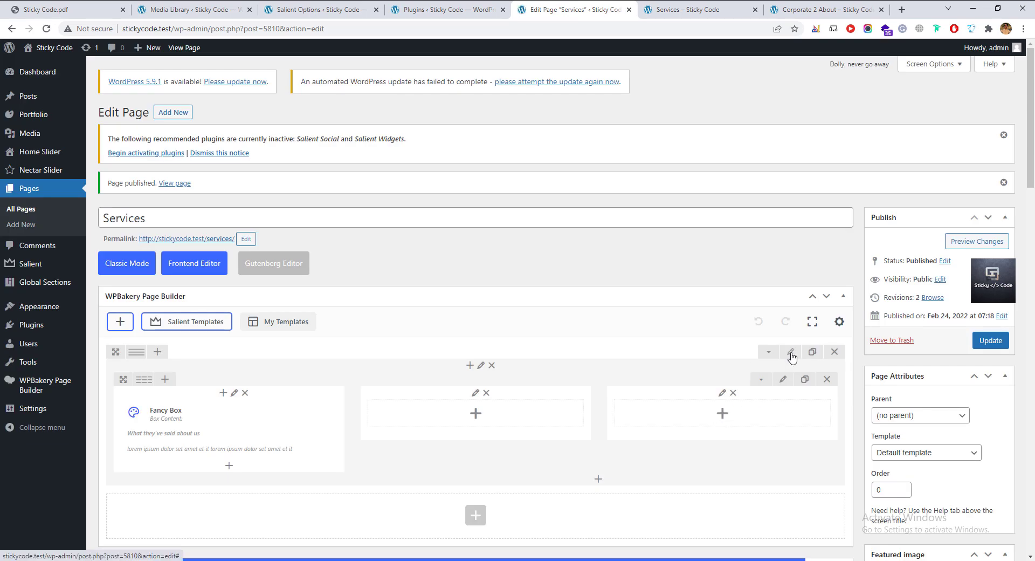
Give the image row Padding Top and Bottom of 100, save the row, and update the page.
{"action": "left_click", "coordinate": [791, 352]}
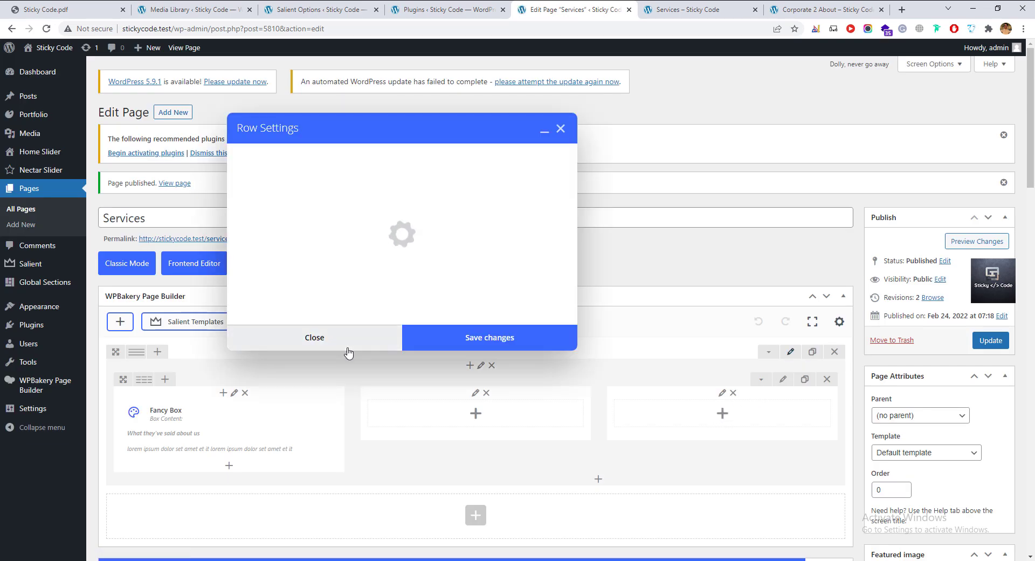
{"action": "scroll", "coordinate": [325, 411], "scroll_direction": "down", "scroll_amount": 5}
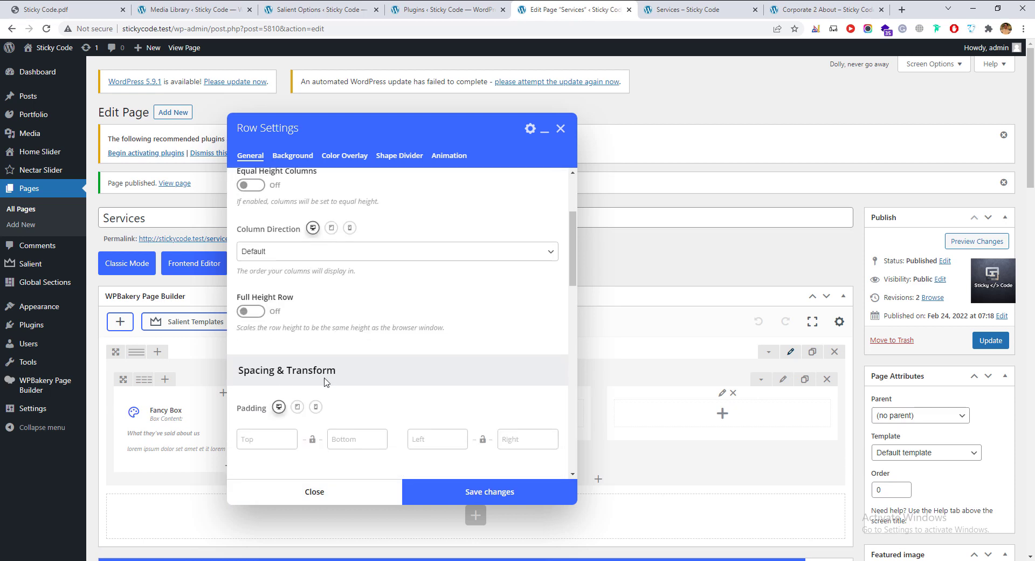
{"action": "scroll", "coordinate": [325, 411], "scroll_direction": "down", "scroll_amount": 2}
{"action": "scroll", "coordinate": [249, 323], "scroll_direction": "up", "scroll_amount": 2}
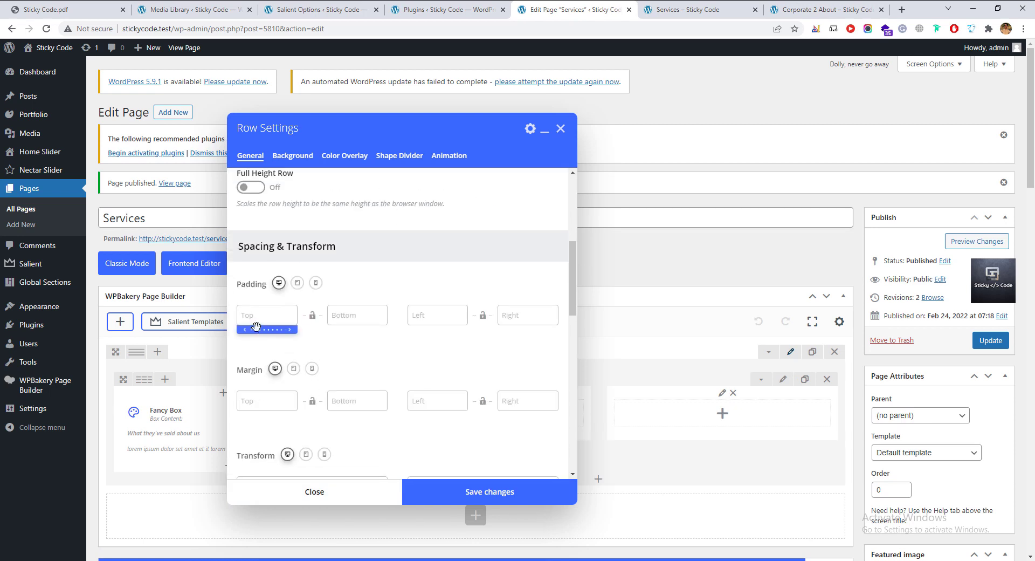
{"action": "left_click", "coordinate": [254, 316]}
{"action": "left_click", "coordinate": [252, 286]}
{"action": "left_click", "coordinate": [264, 316]}
{"action": "left_click", "coordinate": [351, 306]}
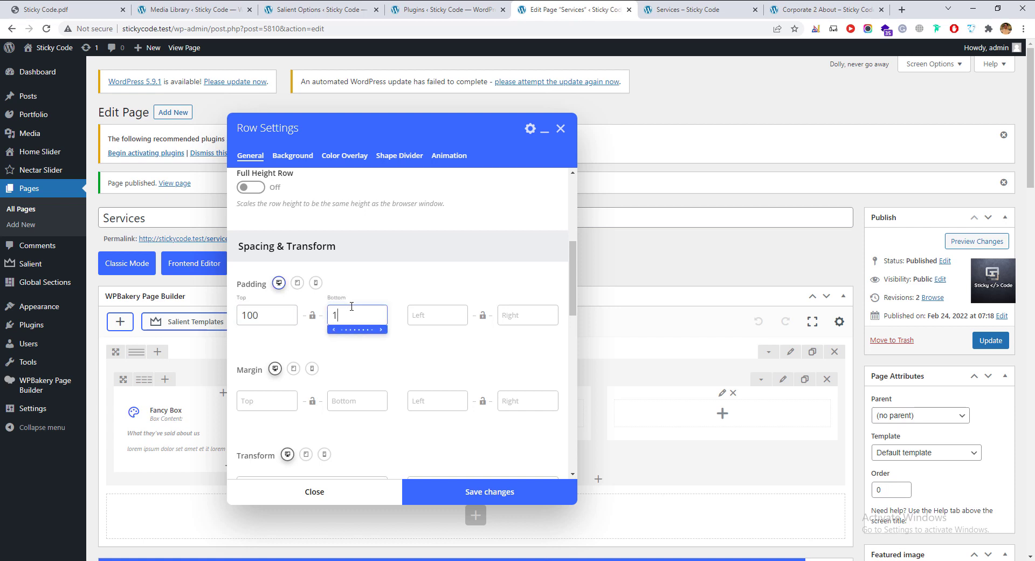
{"action": "left_click", "coordinate": [476, 500]}
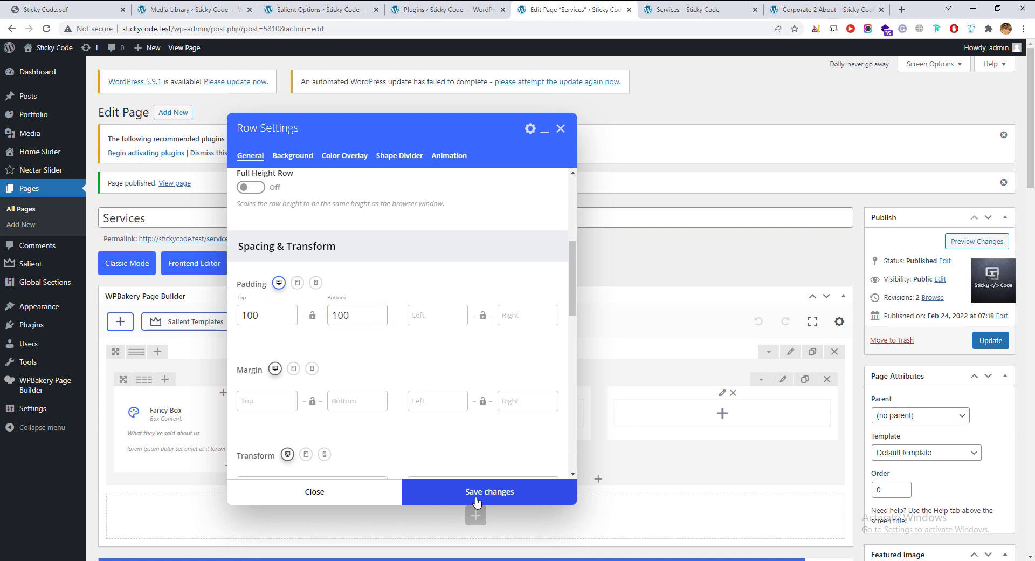
{"action": "left_click", "coordinate": [991, 340]}
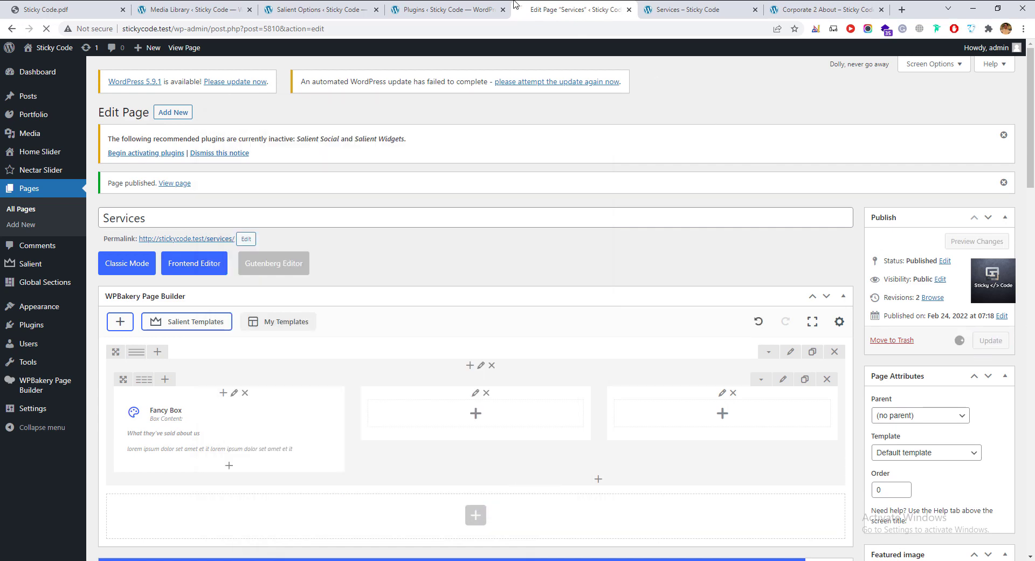
Reload the live Services page to check the taller padded row, then edit the first Fancy Box.
{"action": "left_click", "coordinate": [653, 10]}
{"action": "left_click", "coordinate": [46, 29]}
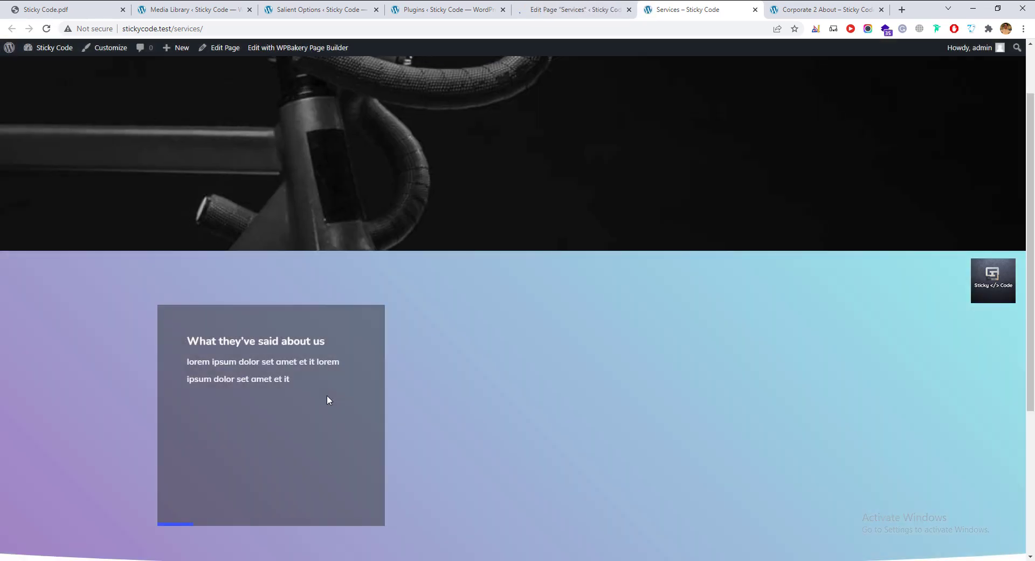
{"action": "scroll", "coordinate": [327, 395], "scroll_direction": "down", "scroll_amount": 2}
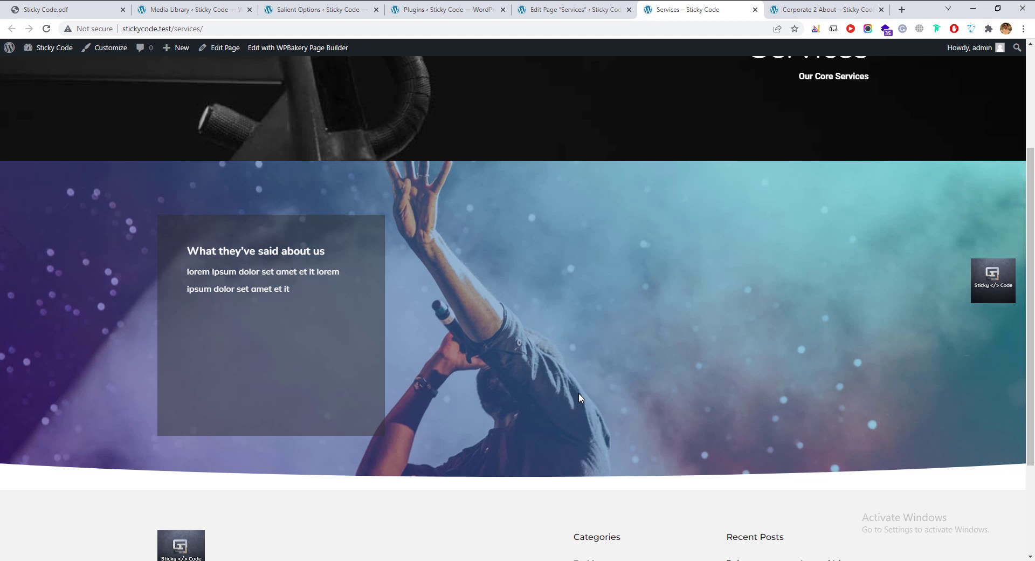
{"action": "scroll", "coordinate": [723, 439], "scroll_direction": "down", "scroll_amount": 2}
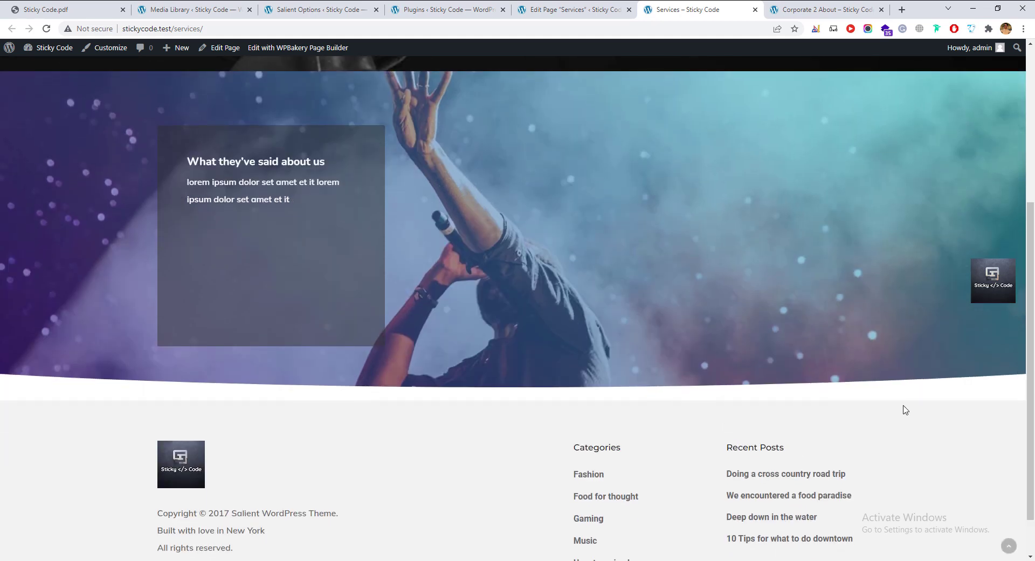
{"action": "left_click", "coordinate": [579, 10]}
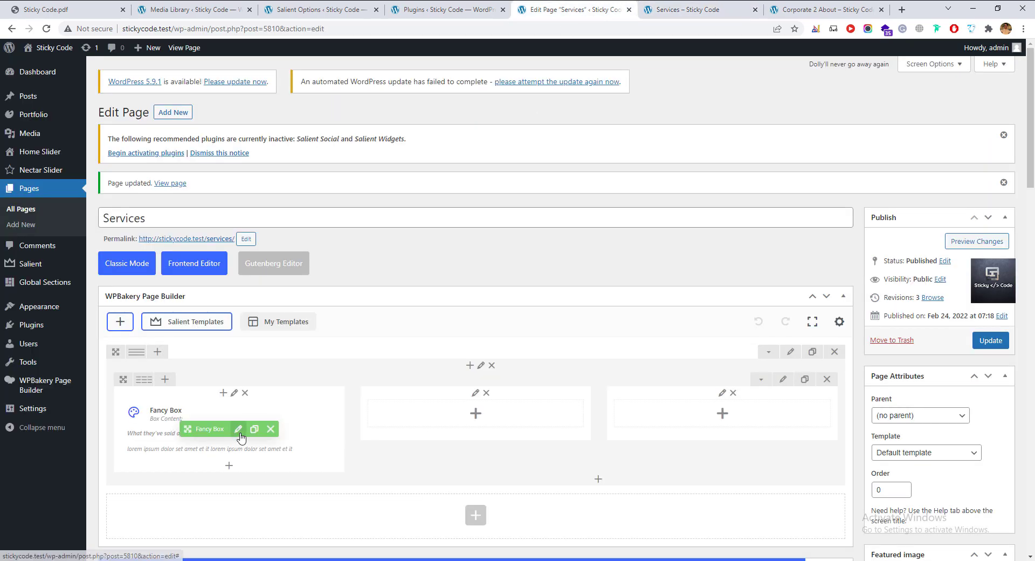
{"action": "left_click", "coordinate": [238, 429]}
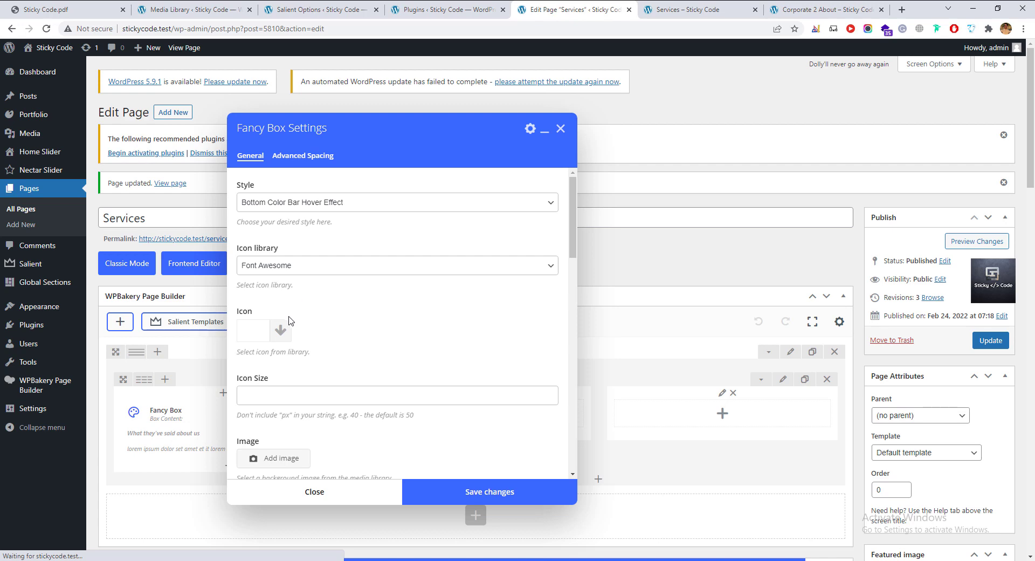
Give the Fancy Box a 5px border radius and Lazy Load image loading.
{"action": "left_click", "coordinate": [289, 332]}
{"action": "scroll", "coordinate": [316, 364], "scroll_direction": "down", "scroll_amount": 10}
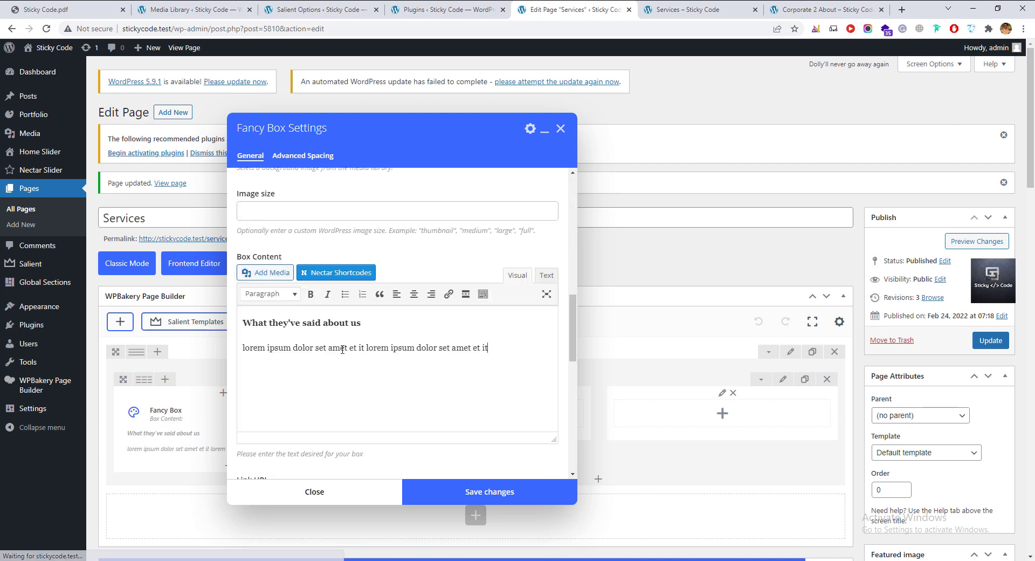
{"action": "scroll", "coordinate": [284, 302], "scroll_direction": "down", "scroll_amount": 10}
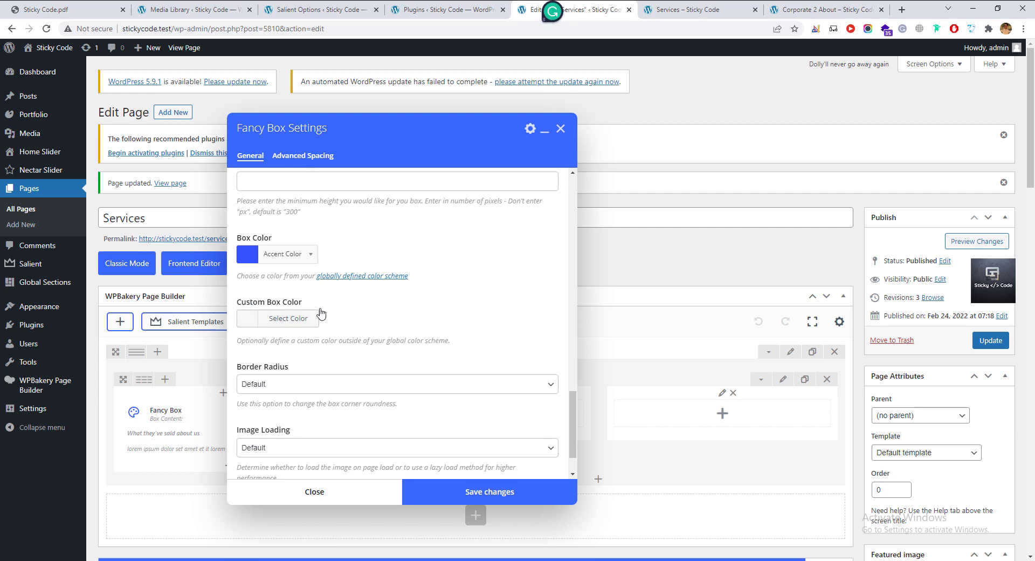
{"action": "left_click", "coordinate": [316, 315]}
{"action": "left_click", "coordinate": [304, 255]}
{"action": "scroll", "coordinate": [340, 380], "scroll_direction": "up", "scroll_amount": 5}
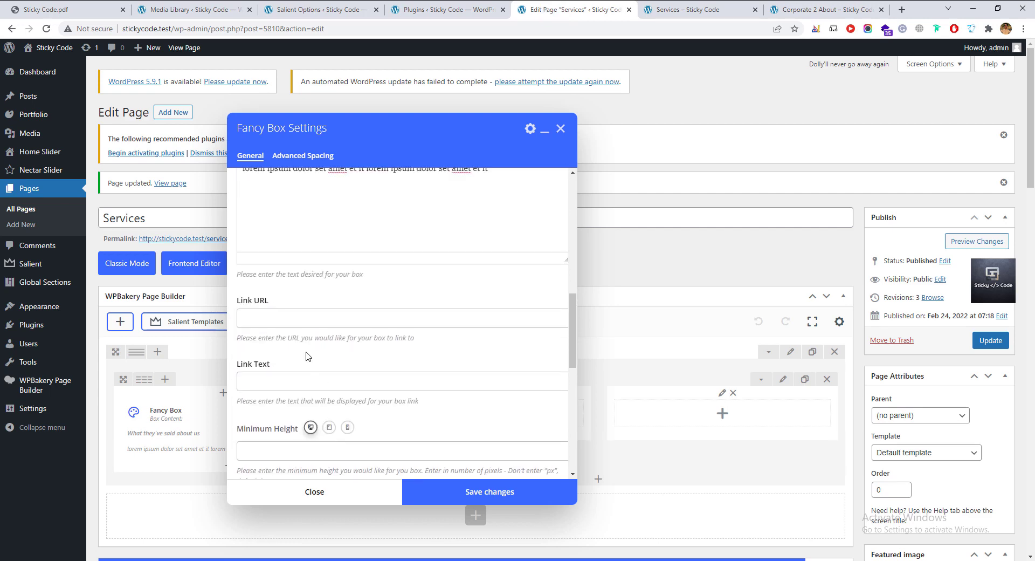
{"action": "scroll", "coordinate": [306, 356], "scroll_direction": "up", "scroll_amount": 8}
{"action": "scroll", "coordinate": [291, 363], "scroll_direction": "down", "scroll_amount": 6}
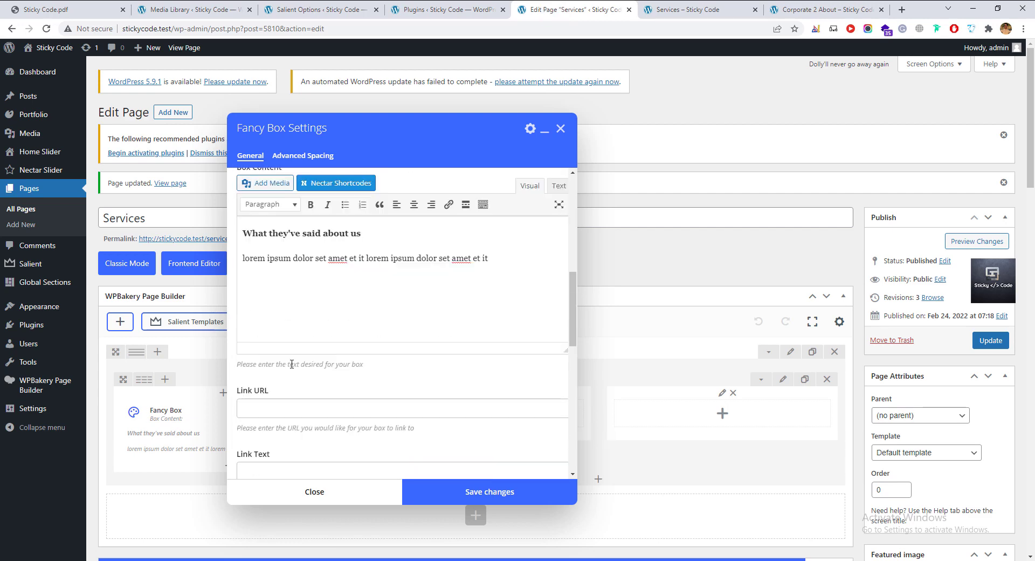
{"action": "scroll", "coordinate": [291, 364], "scroll_direction": "down", "scroll_amount": 10}
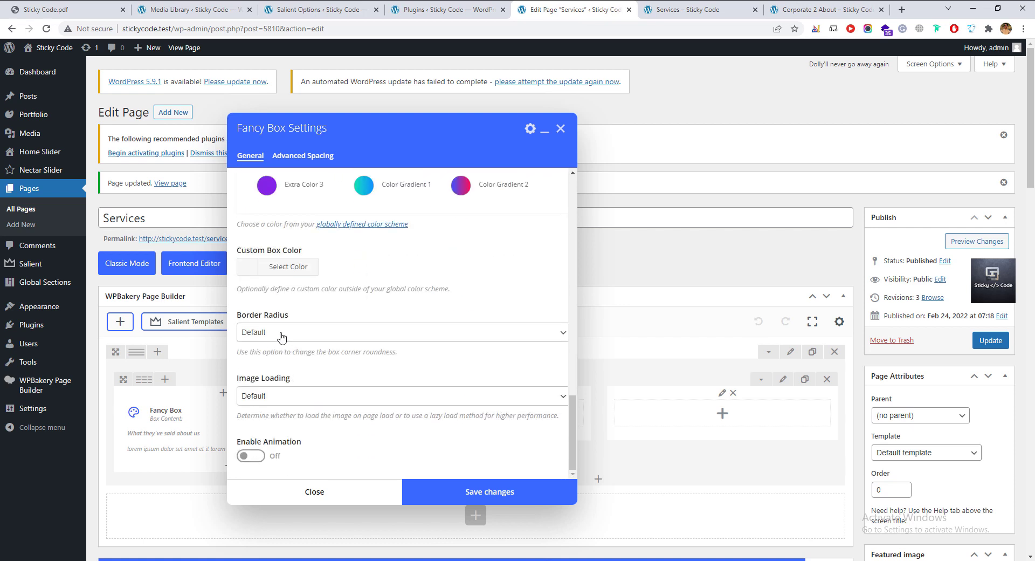
{"action": "left_click", "coordinate": [280, 333]}
{"action": "left_click", "coordinate": [283, 372]}
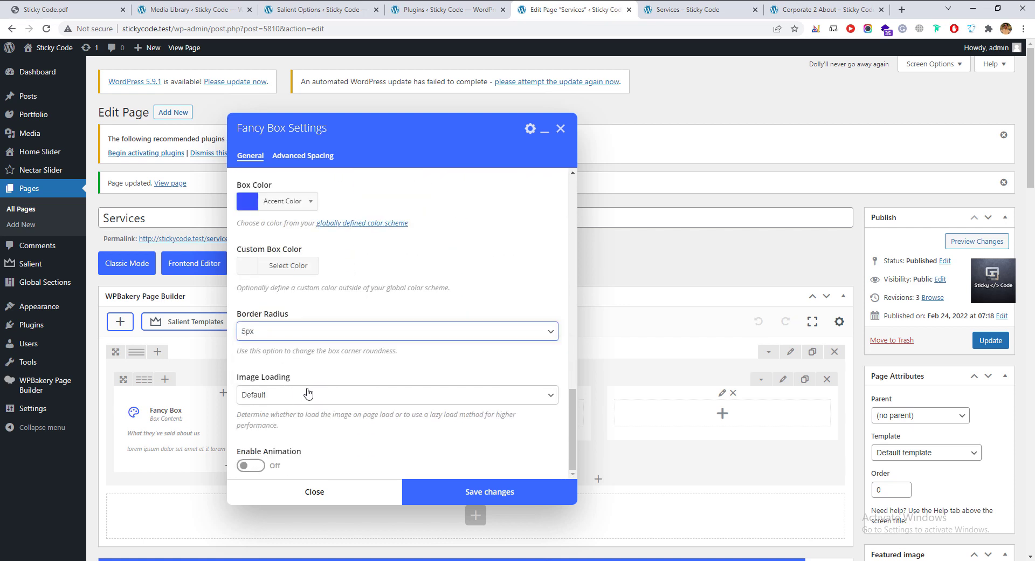
{"action": "left_click", "coordinate": [308, 394]}
{"action": "left_click", "coordinate": [290, 420]}
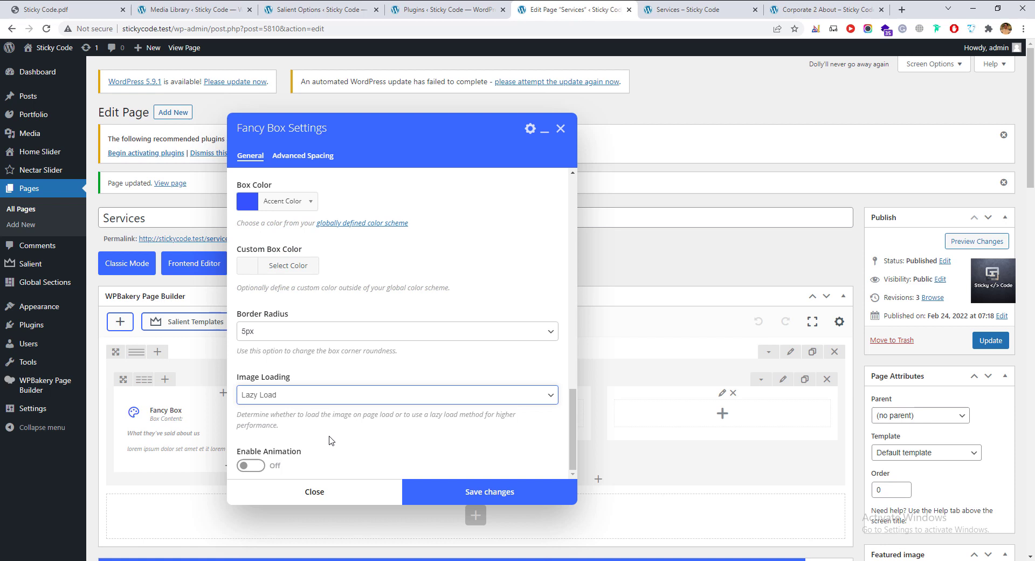
Enable the box's animation and set it to Flip In Horizontal.
{"action": "left_click", "coordinate": [241, 470]}
{"action": "scroll", "coordinate": [284, 399], "scroll_direction": "down", "scroll_amount": 2}
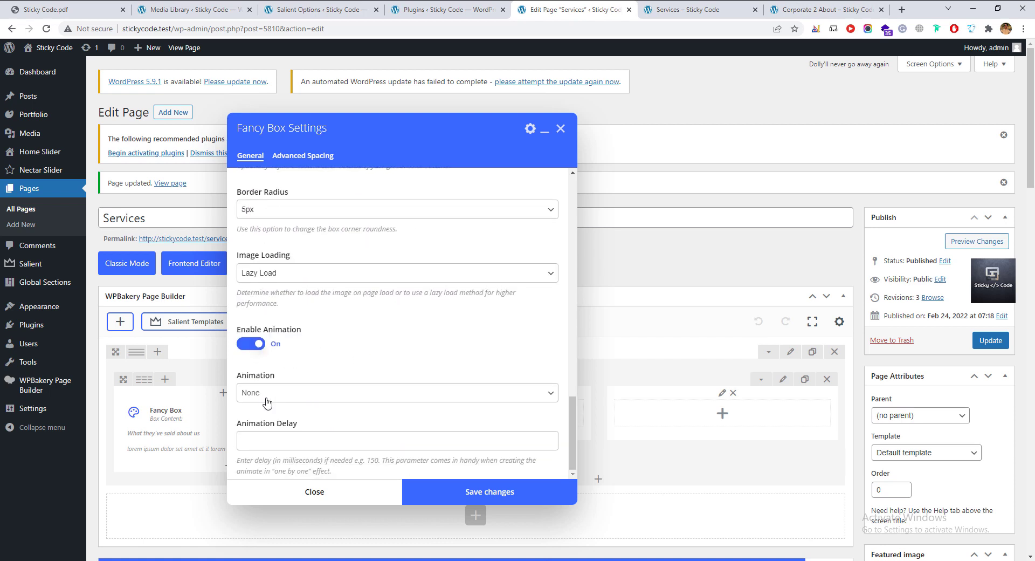
{"action": "left_click", "coordinate": [267, 401]}
{"action": "left_click", "coordinate": [263, 417]}
{"action": "left_click", "coordinate": [285, 401]}
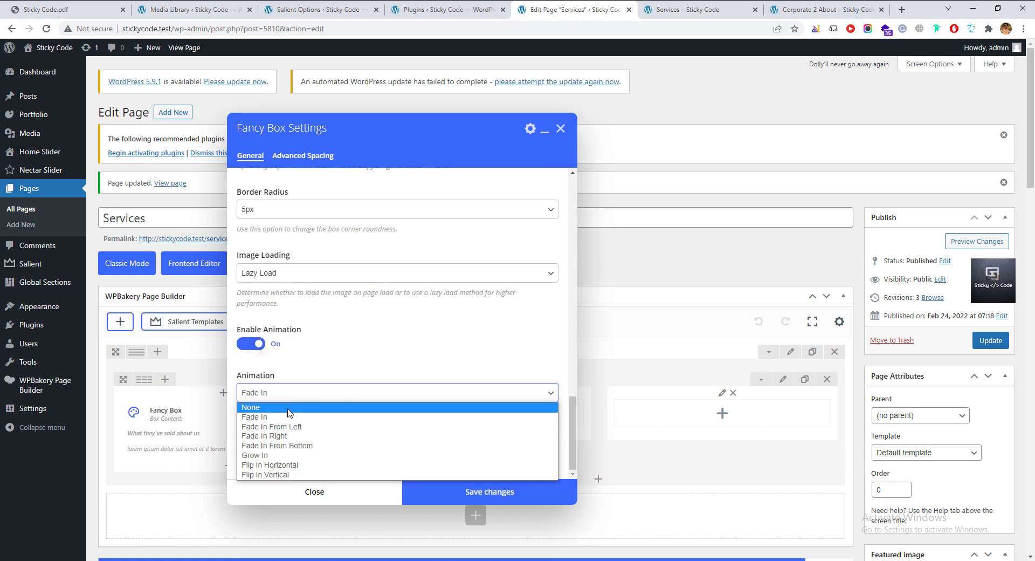
{"action": "left_click", "coordinate": [286, 467]}
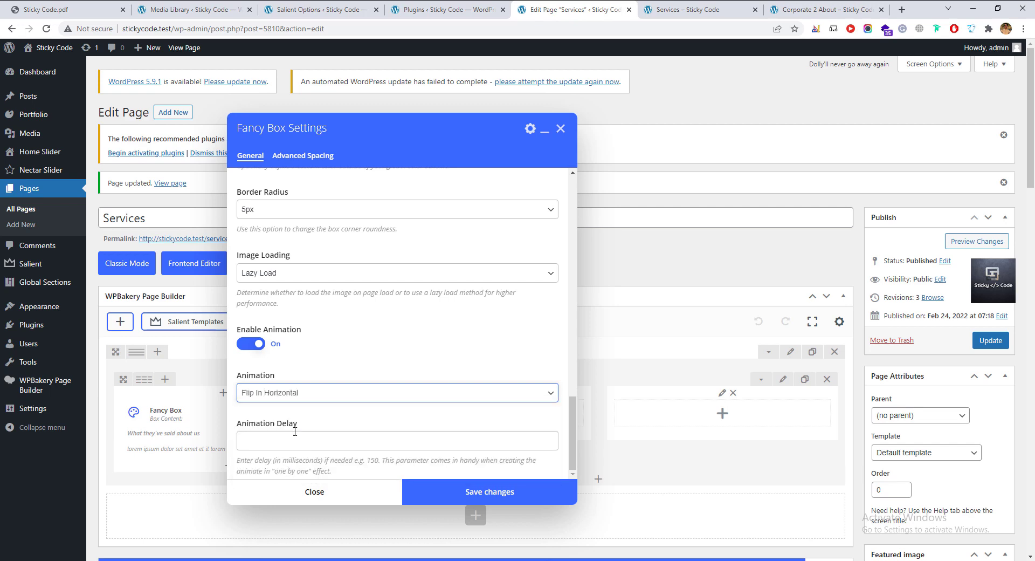
Pick the handshake icon, save the Fancy Box, and update the Services page.
{"action": "scroll", "coordinate": [317, 372], "scroll_direction": "up", "scroll_amount": 15}
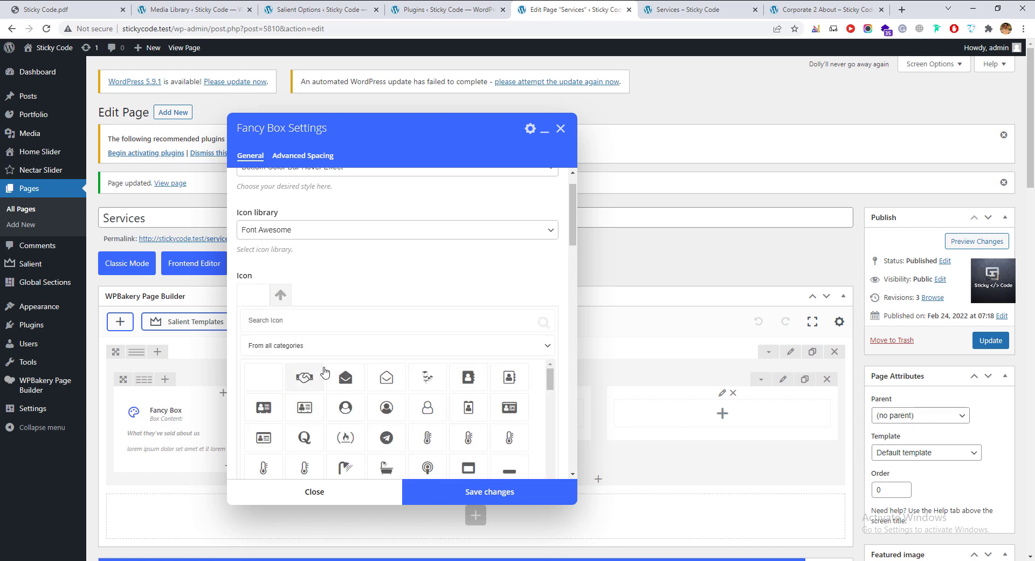
{"action": "left_click", "coordinate": [325, 372]}
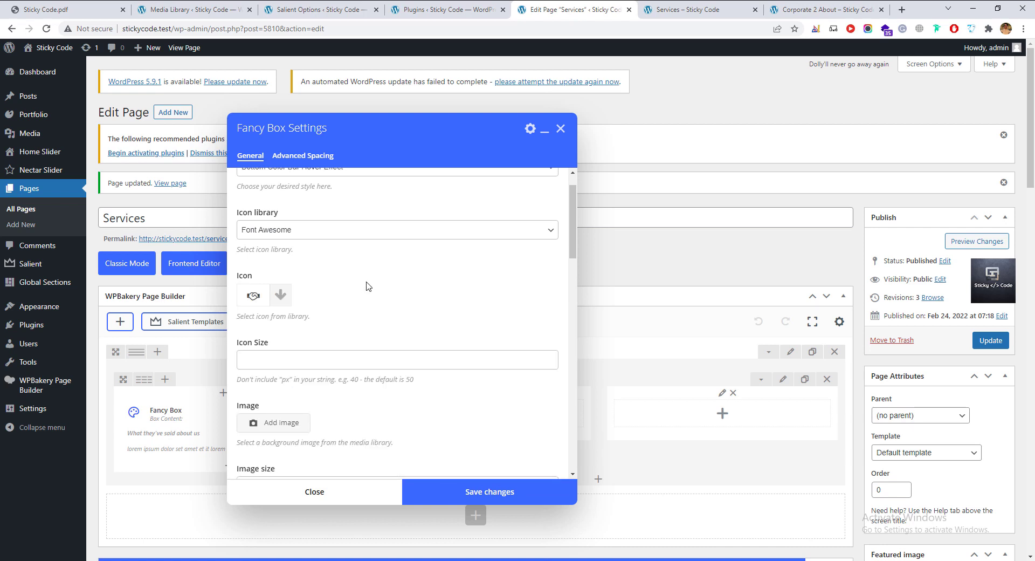
{"action": "left_click", "coordinate": [478, 491]}
{"action": "left_click", "coordinate": [991, 340]}
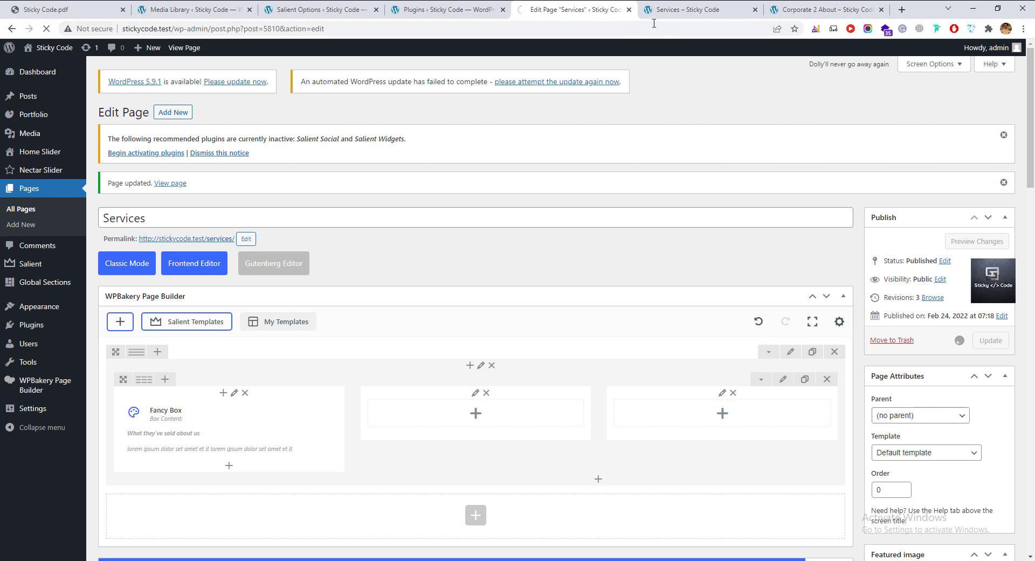
{"action": "left_click", "coordinate": [663, 10]}
Reload the live Services page to see the handshake-icon Fancy Box over the concert image.
{"action": "left_click", "coordinate": [45, 28]}
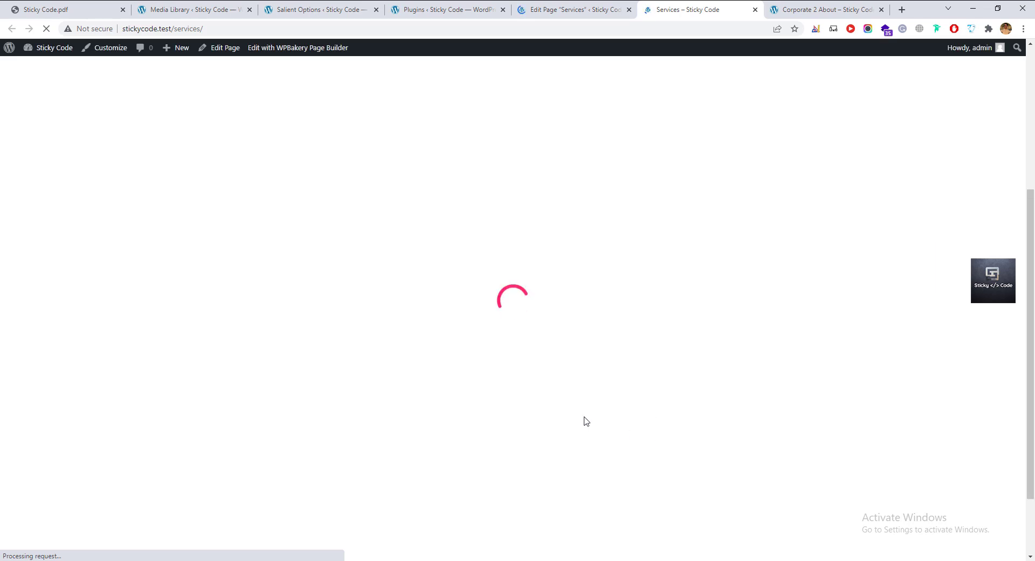
{"action": "scroll", "coordinate": [362, 363], "scroll_direction": "up", "scroll_amount": 1}
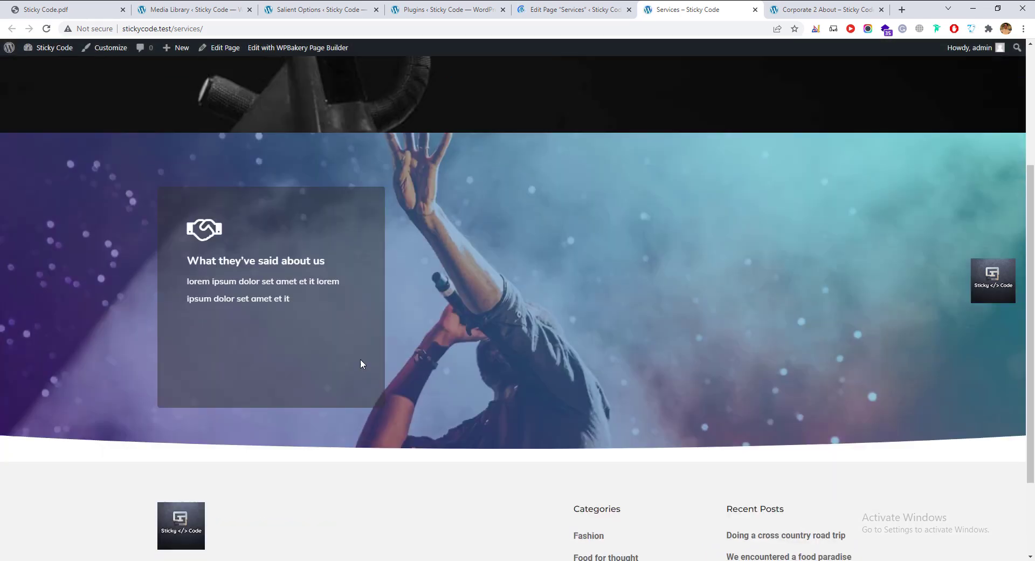
{"action": "scroll", "coordinate": [361, 364], "scroll_direction": "up", "scroll_amount": 1}
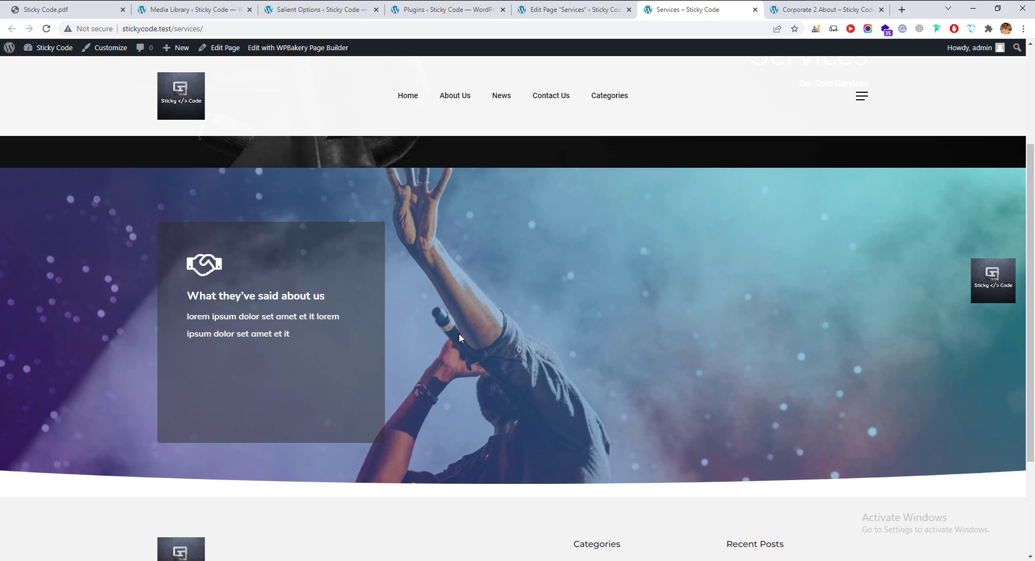
{"action": "key", "text": "F5"}
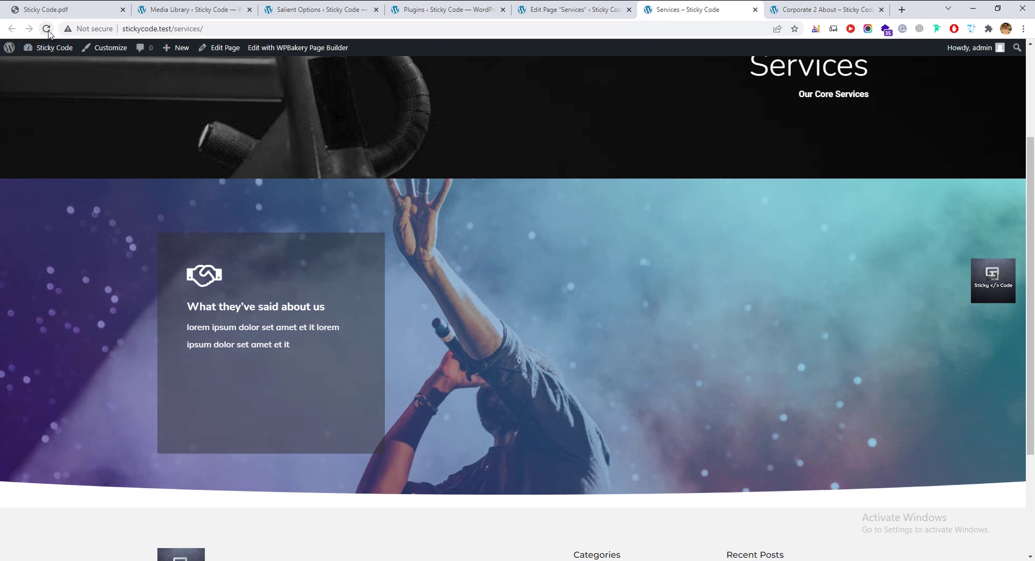
Clone the first Fancy Box into the middle and third columns of the gradient row.
{"action": "left_click", "coordinate": [569, 12]}
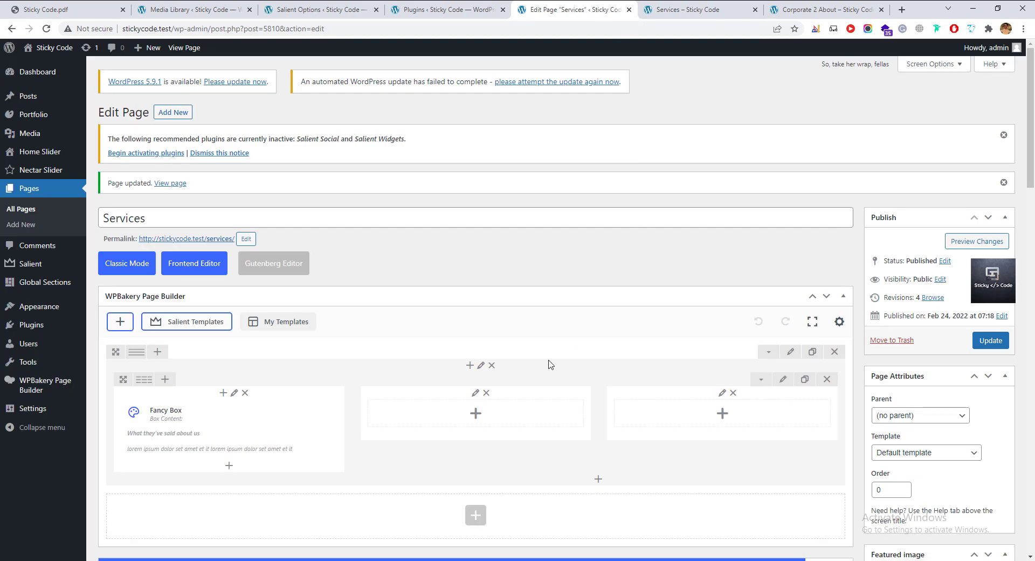
{"action": "scroll", "coordinate": [527, 282], "scroll_direction": "down", "scroll_amount": 3}
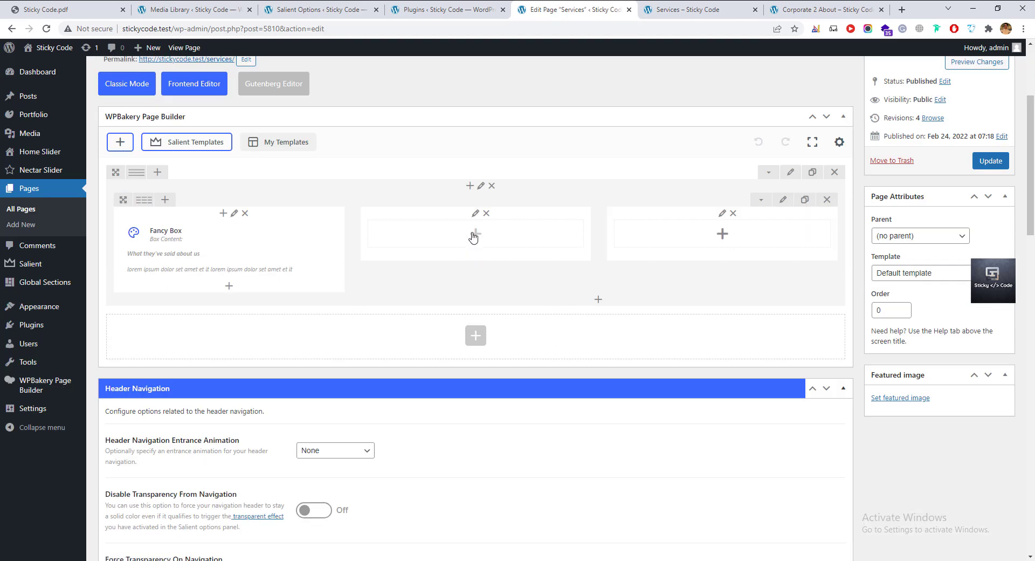
{"action": "left_click", "coordinate": [474, 234]}
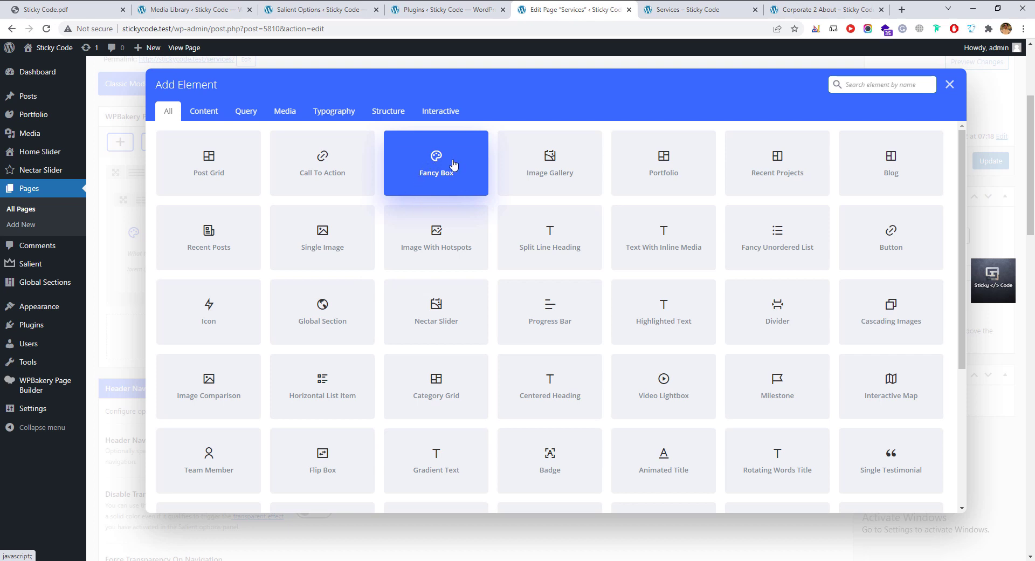
{"action": "left_click", "coordinate": [950, 85]}
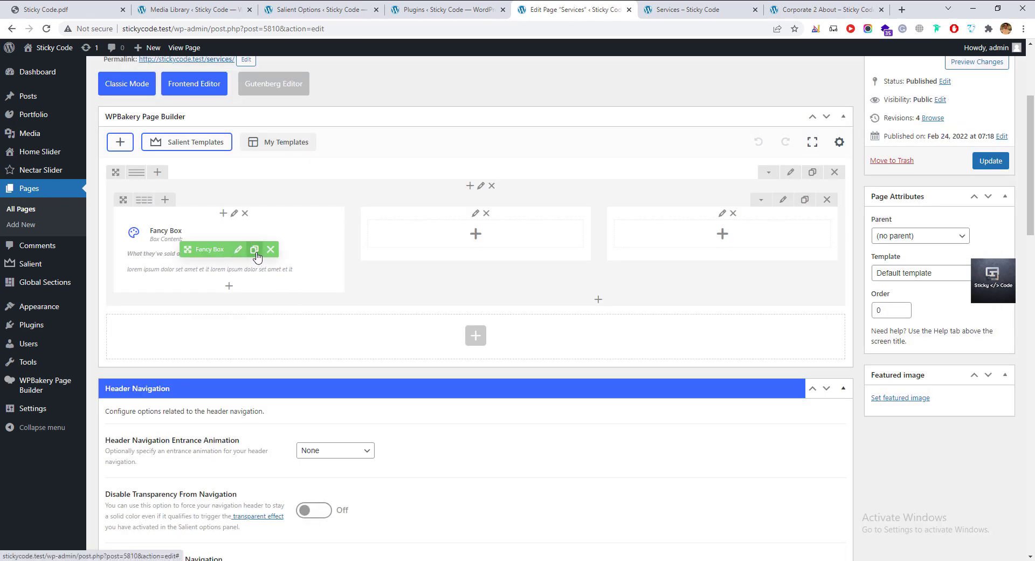
{"action": "left_click", "coordinate": [256, 251]}
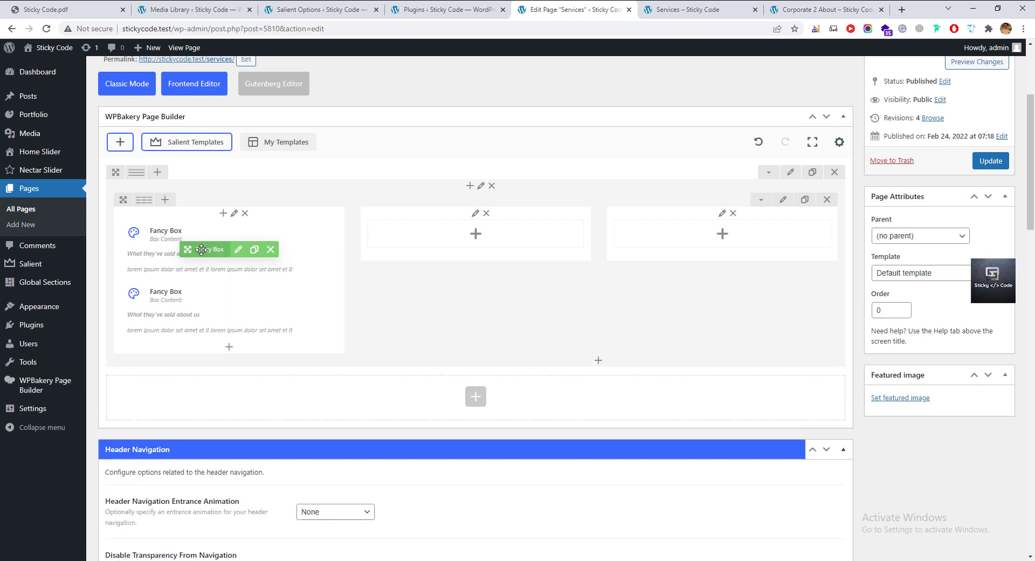
{"action": "mouse_move", "coordinate": [201, 249]}
{"action": "left_mouse_down"}
{"action": "mouse_move", "coordinate": [381, 227]}
{"action": "mouse_move", "coordinate": [439, 240]}
{"action": "mouse_move", "coordinate": [654, 239]}
{"action": "left_mouse_up"}
{"action": "left_click", "coordinate": [501, 252]}
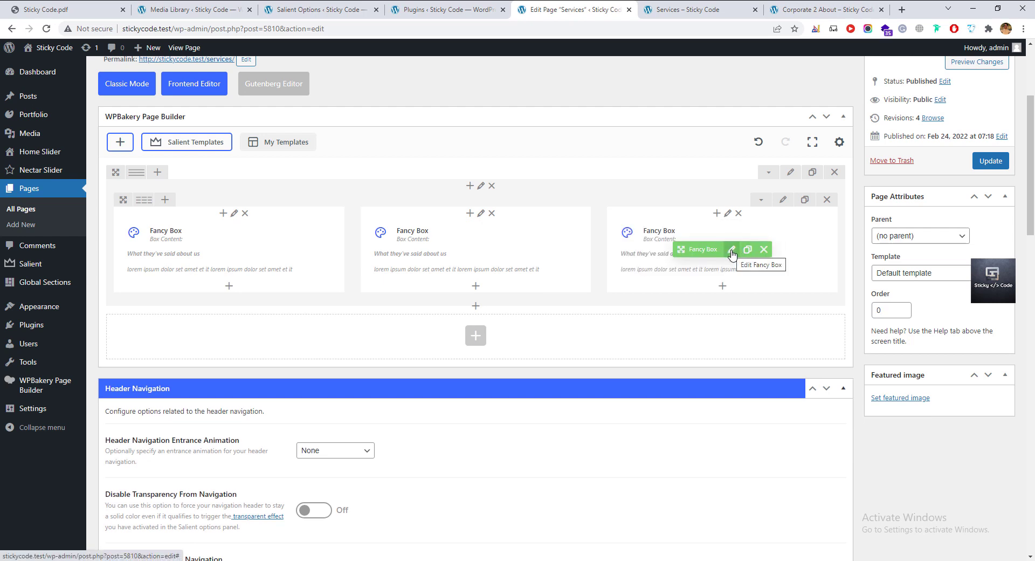
Check the third Fancy Box's settings and update the Services page.
{"action": "left_click", "coordinate": [731, 249]}
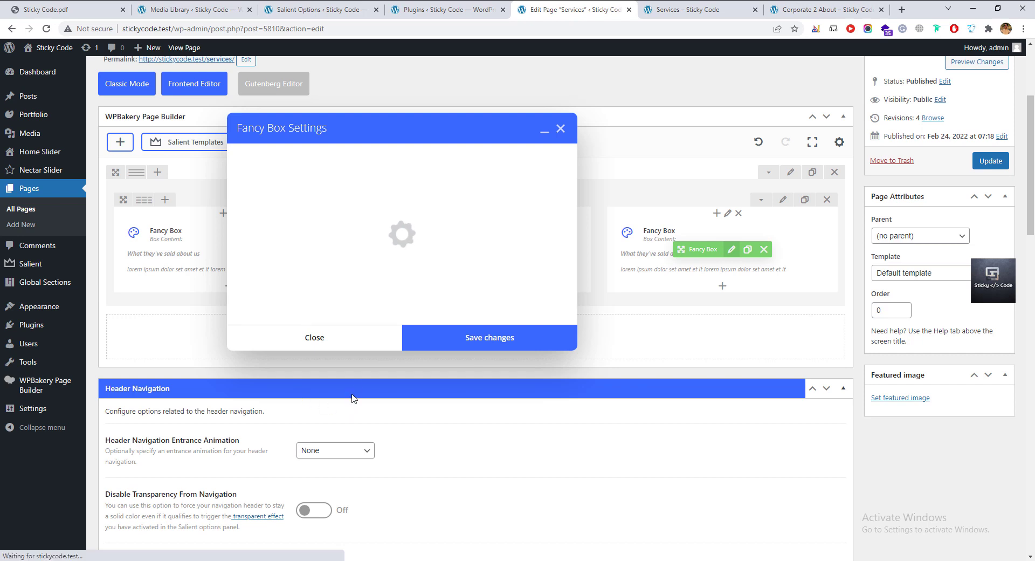
{"action": "scroll", "coordinate": [339, 430], "scroll_direction": "down", "scroll_amount": 6}
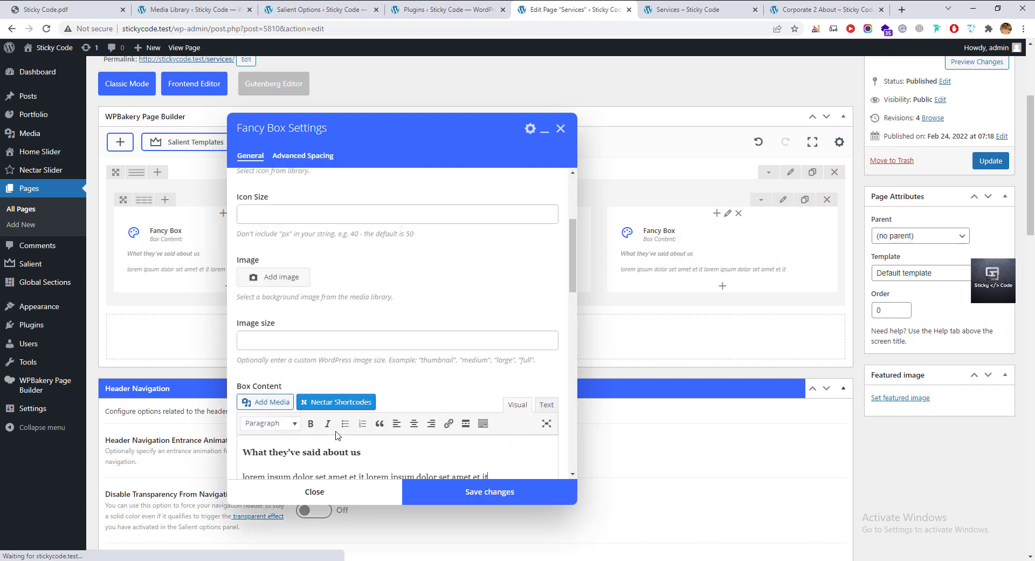
{"action": "left_click", "coordinate": [347, 496]}
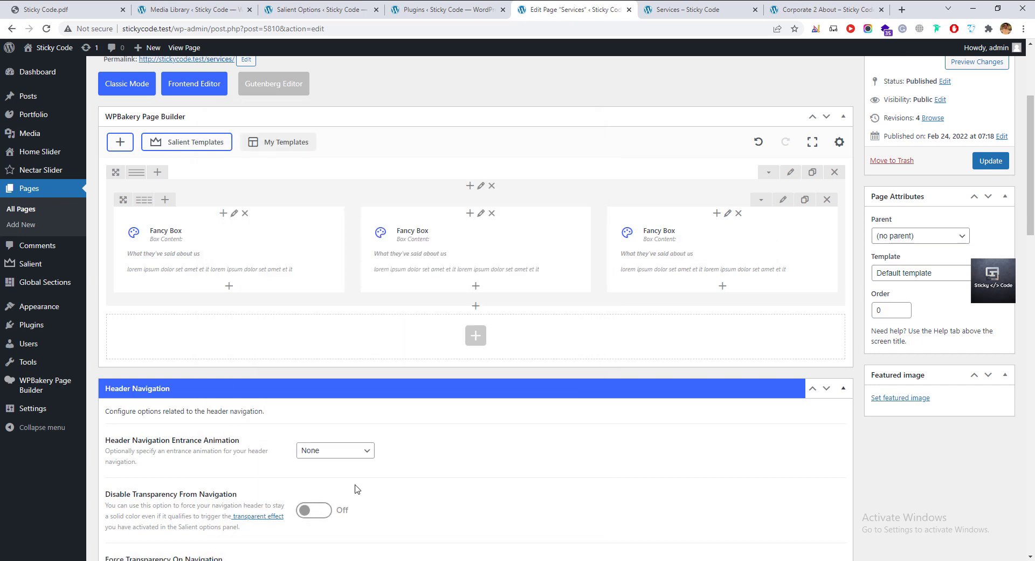
{"action": "left_click", "coordinate": [990, 161]}
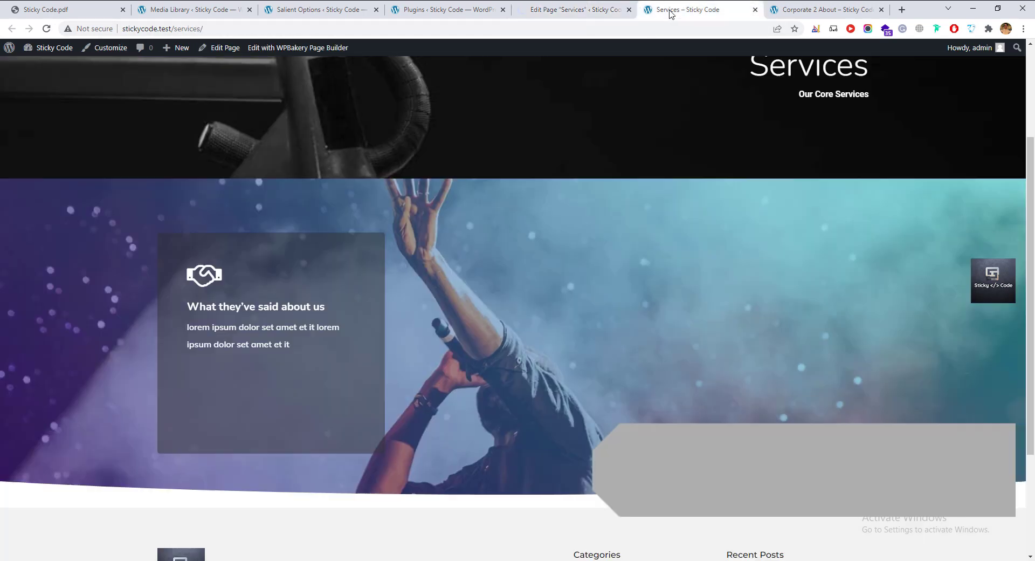
{"action": "left_click", "coordinate": [687, 9]}
{"action": "left_click", "coordinate": [47, 31]}
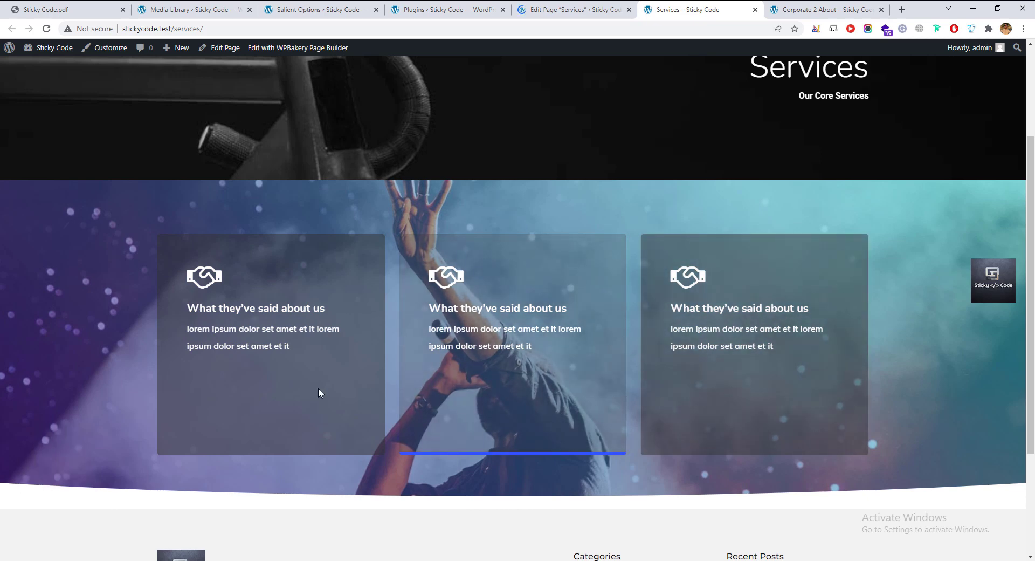
{"action": "scroll", "coordinate": [312, 388], "scroll_direction": "up", "scroll_amount": 2}
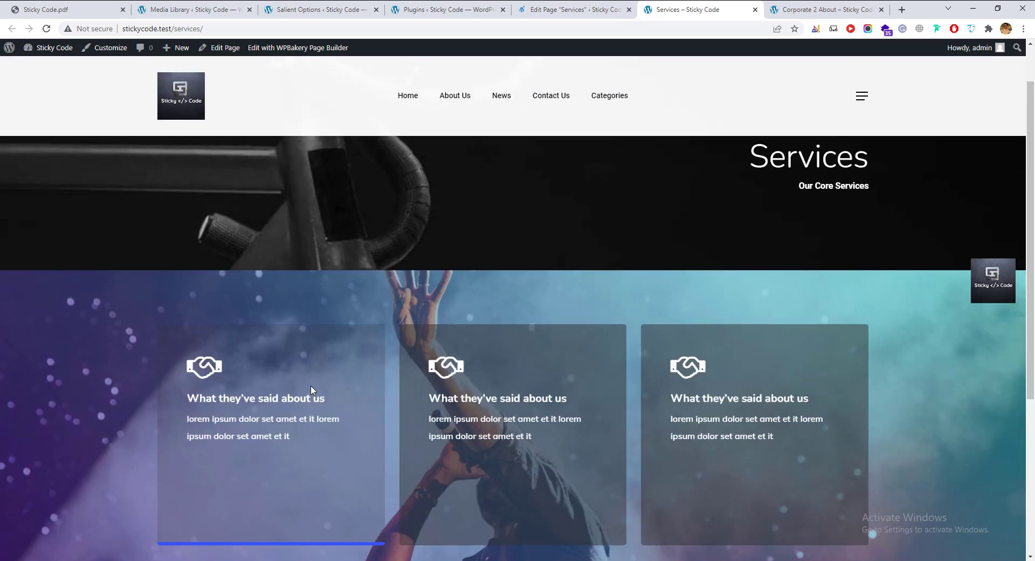
{"action": "scroll", "coordinate": [310, 388], "scroll_direction": "down", "scroll_amount": 4}
{"action": "scroll", "coordinate": [310, 388], "scroll_direction": "up", "scroll_amount": 5}
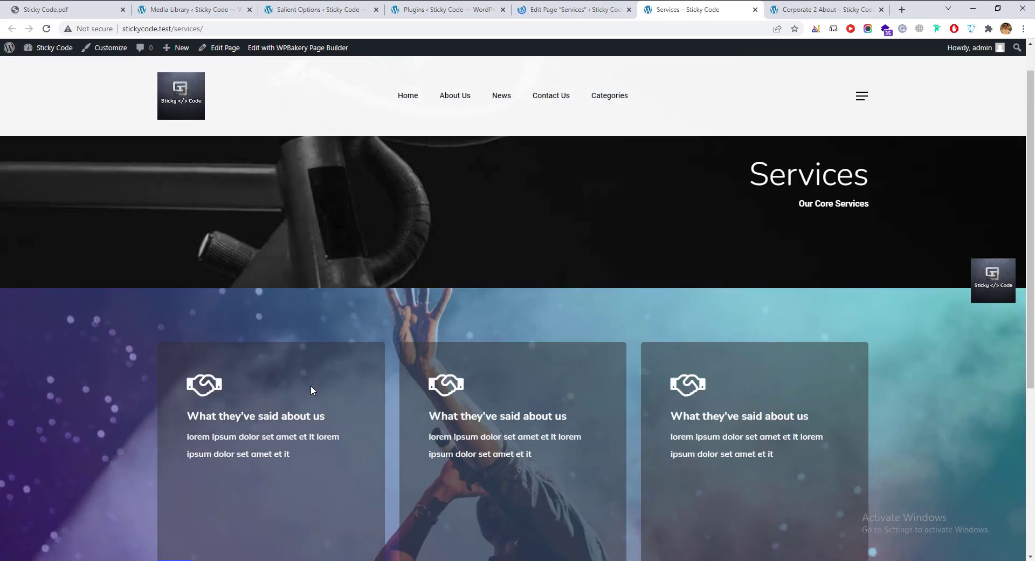
{"action": "left_click", "coordinate": [864, 101]}
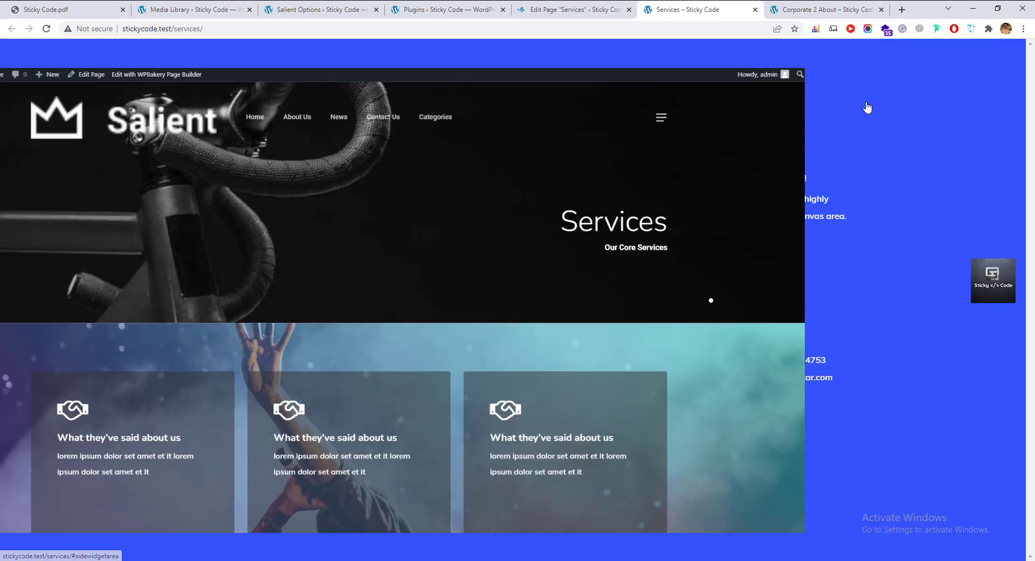
{"action": "left_click", "coordinate": [657, 298]}
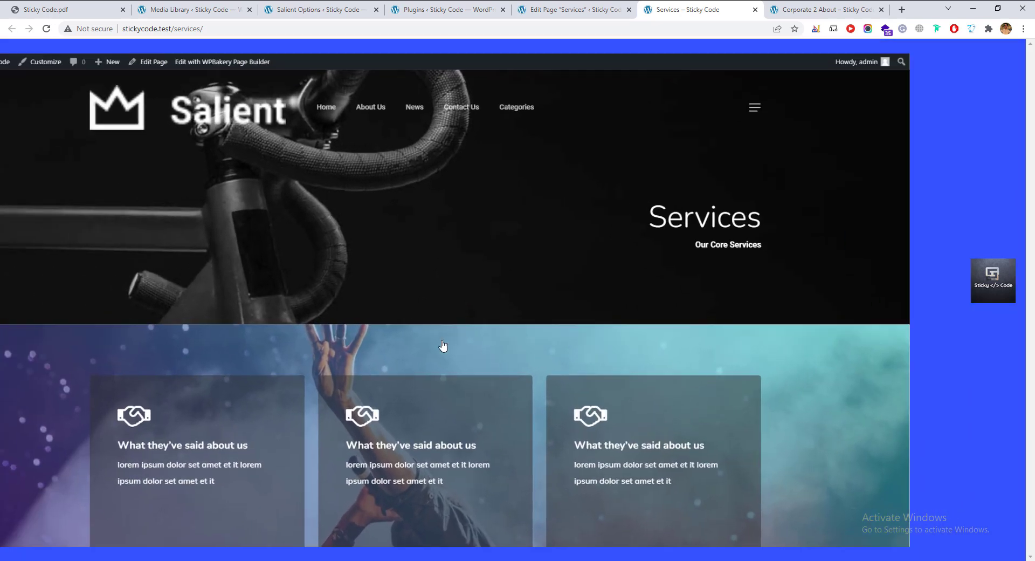
{"action": "scroll", "coordinate": [443, 345], "scroll_direction": "down", "scroll_amount": 4}
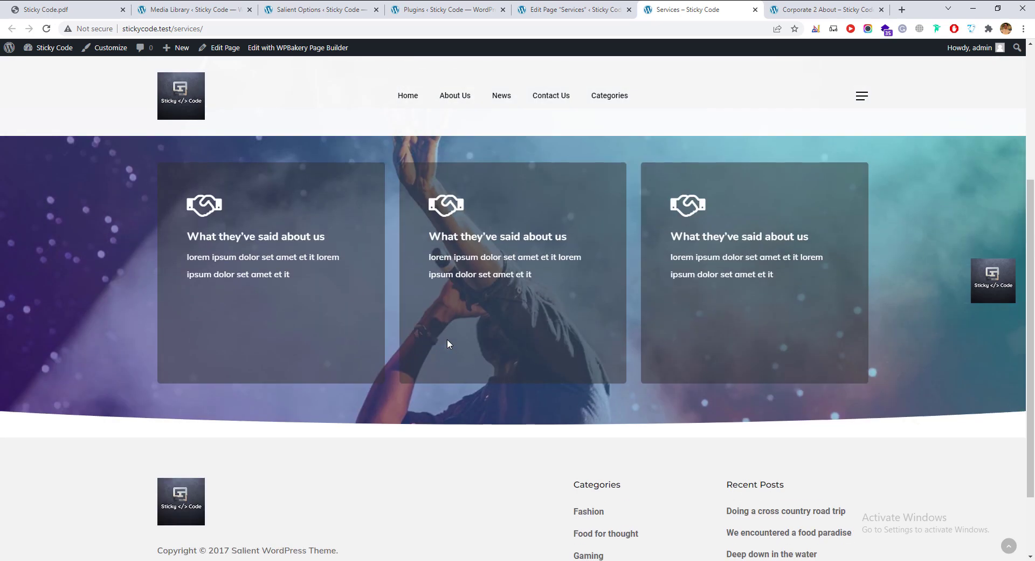
{"action": "scroll", "coordinate": [448, 339], "scroll_direction": "up", "scroll_amount": 2}
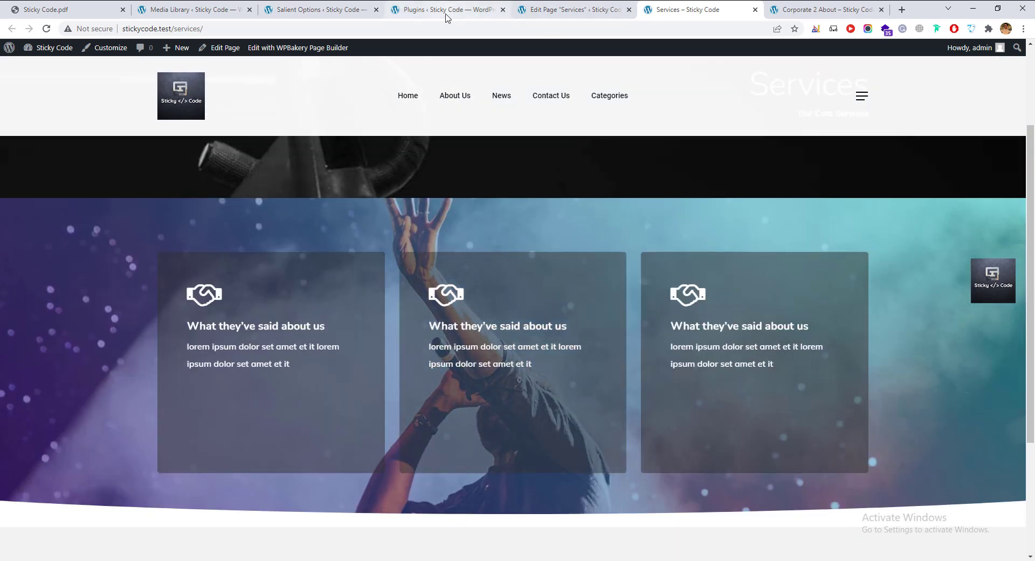
{"action": "left_click", "coordinate": [308, 10]}
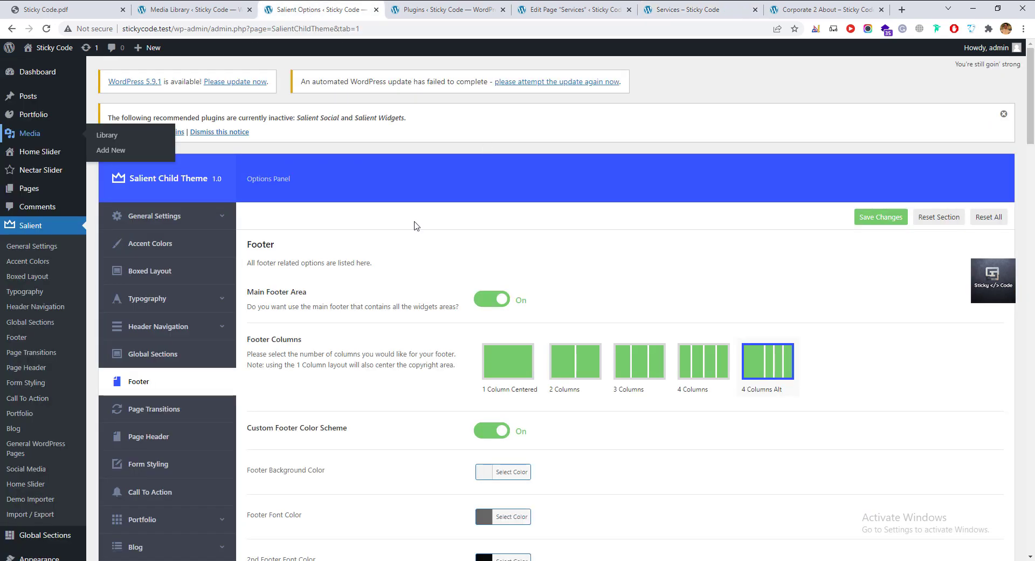
{"action": "left_click", "coordinate": [579, 10]}
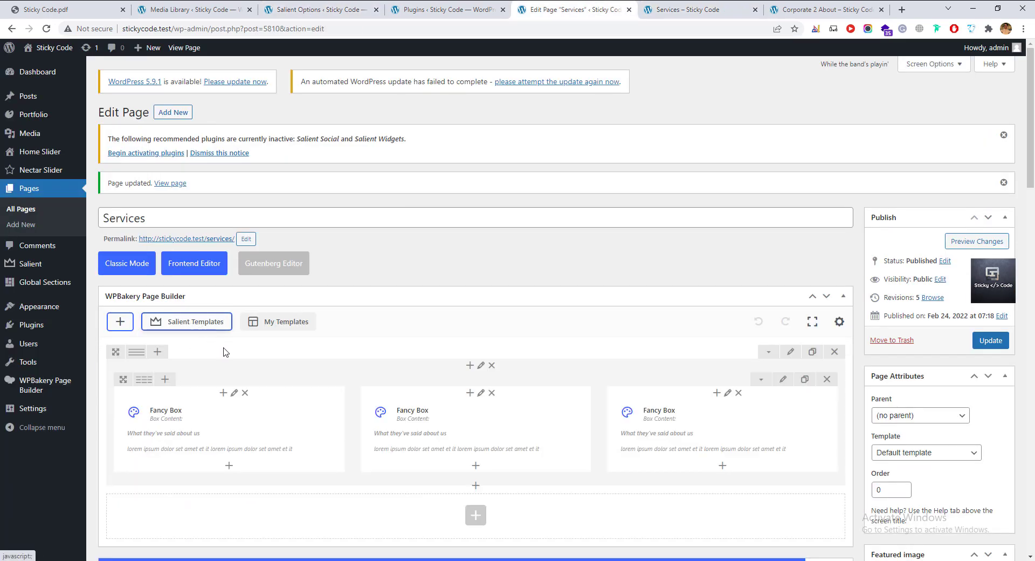
{"action": "left_click", "coordinate": [212, 325]}
{"action": "scroll", "coordinate": [559, 374], "scroll_direction": "down", "scroll_amount": 2}
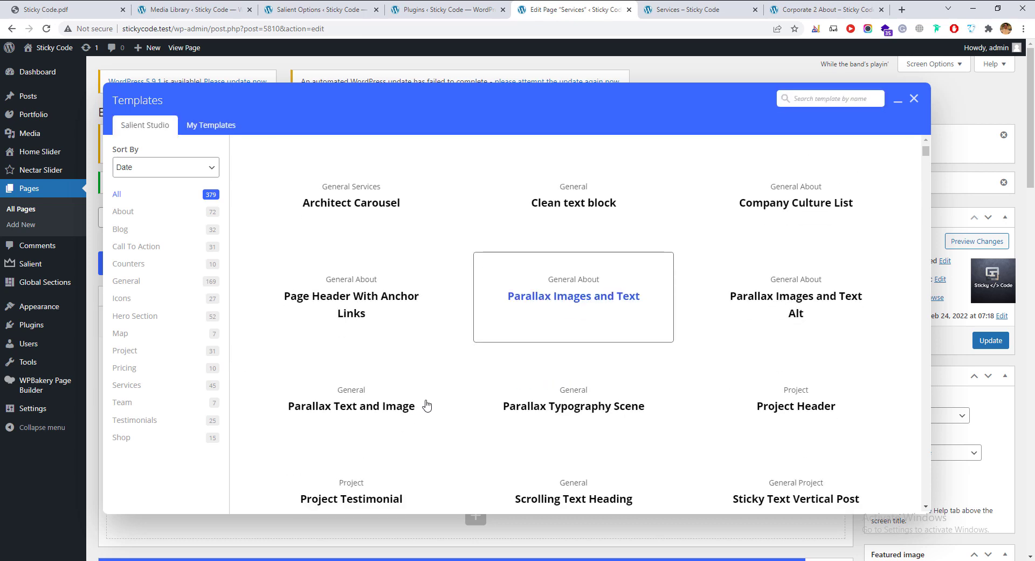
Insert the Project Testimonial template from Salient Templates into the Services page.
{"action": "scroll", "coordinate": [427, 405], "scroll_direction": "up", "scroll_amount": 2}
{"action": "scroll", "coordinate": [400, 403], "scroll_direction": "down", "scroll_amount": 3}
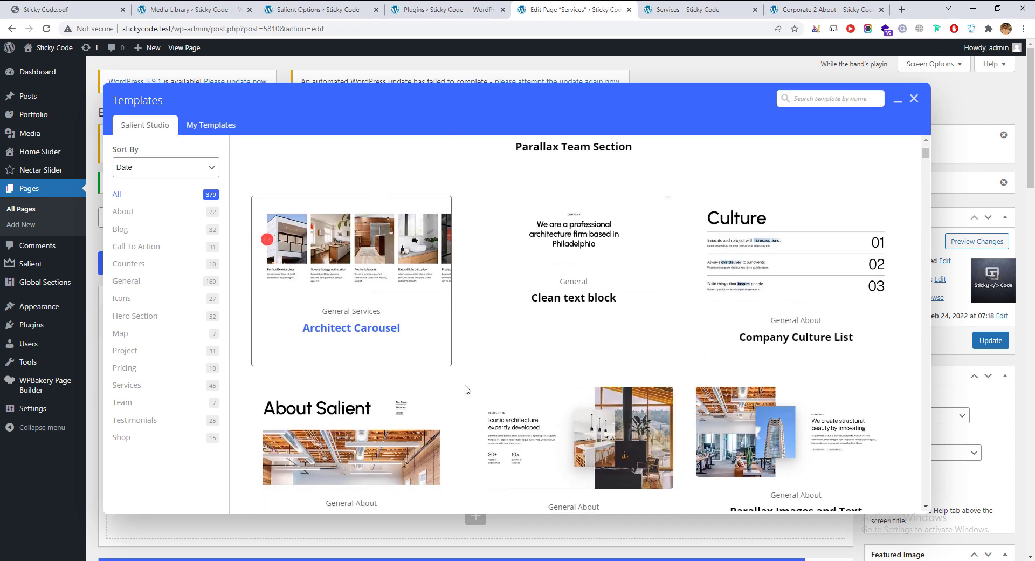
{"action": "scroll", "coordinate": [382, 384], "scroll_direction": "down", "scroll_amount": 5}
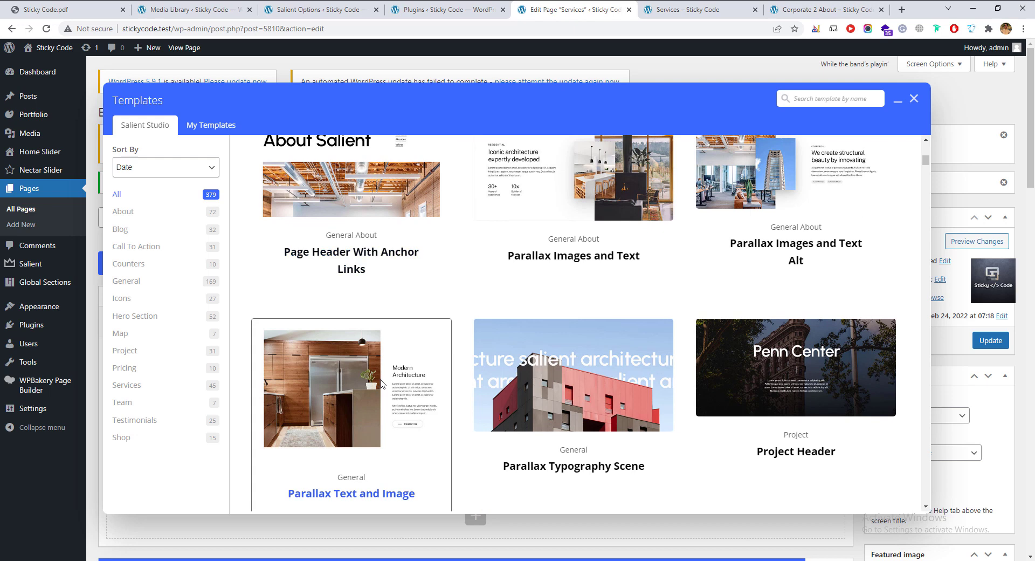
{"action": "scroll", "coordinate": [382, 384], "scroll_direction": "down", "scroll_amount": 5}
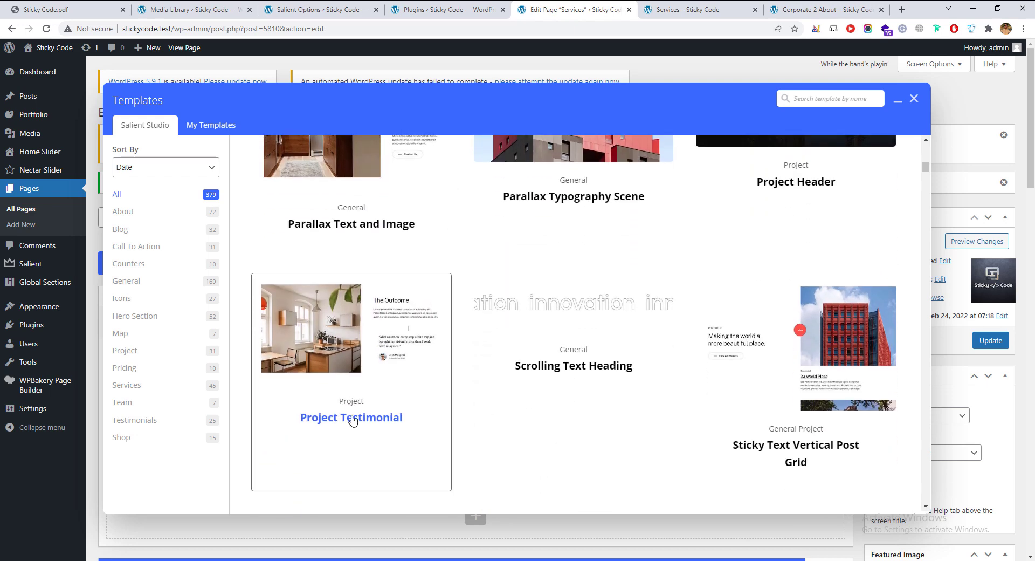
{"action": "scroll", "coordinate": [364, 435], "scroll_direction": "up", "scroll_amount": 2}
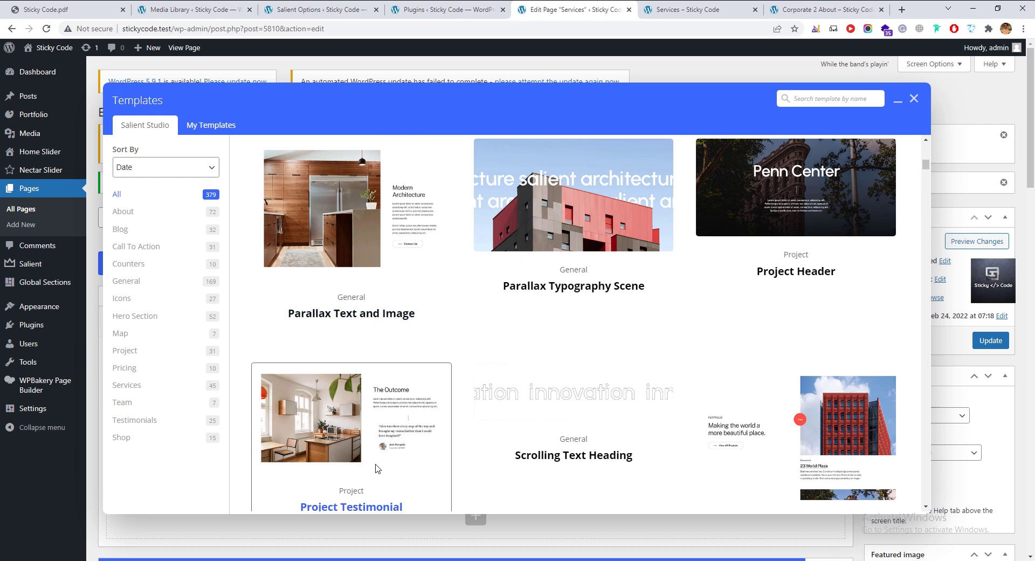
{"action": "scroll", "coordinate": [376, 469], "scroll_direction": "down", "scroll_amount": 2}
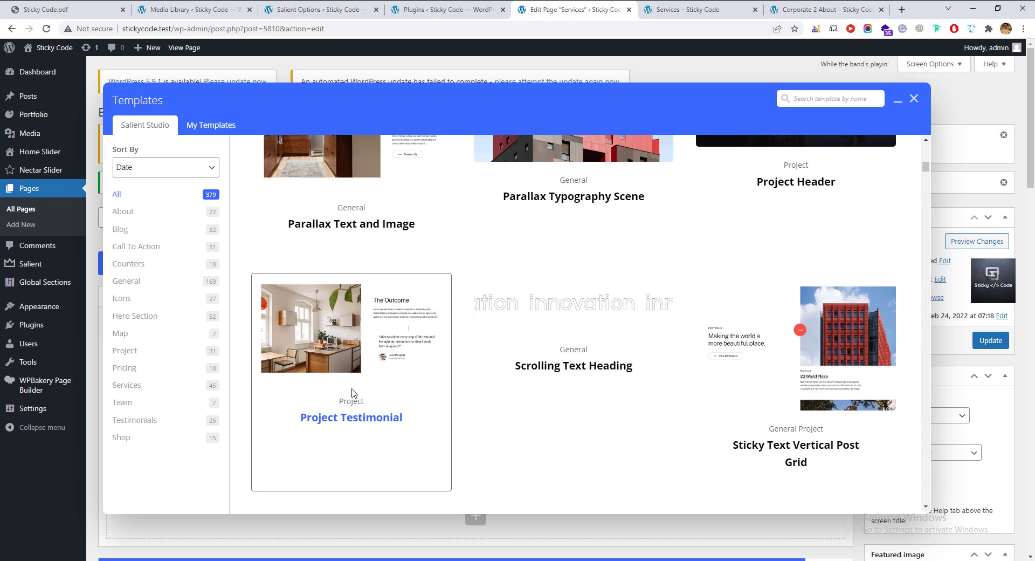
{"action": "left_click", "coordinate": [376, 413]}
Review the Split Line Heading settings, update the page, and reload the live Services page.
{"action": "scroll", "coordinate": [510, 407], "scroll_direction": "down", "scroll_amount": 6}
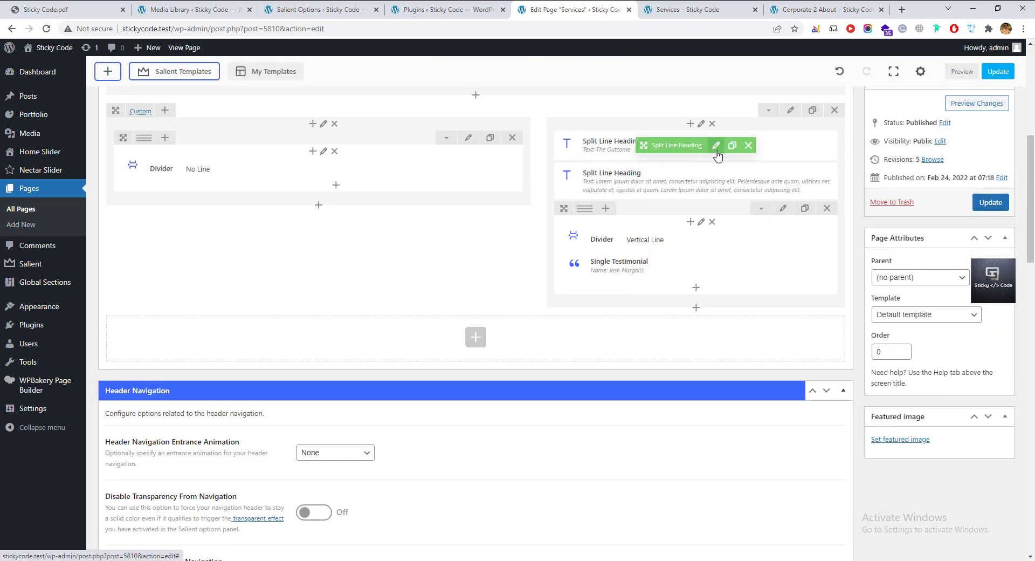
{"action": "left_click", "coordinate": [715, 152]}
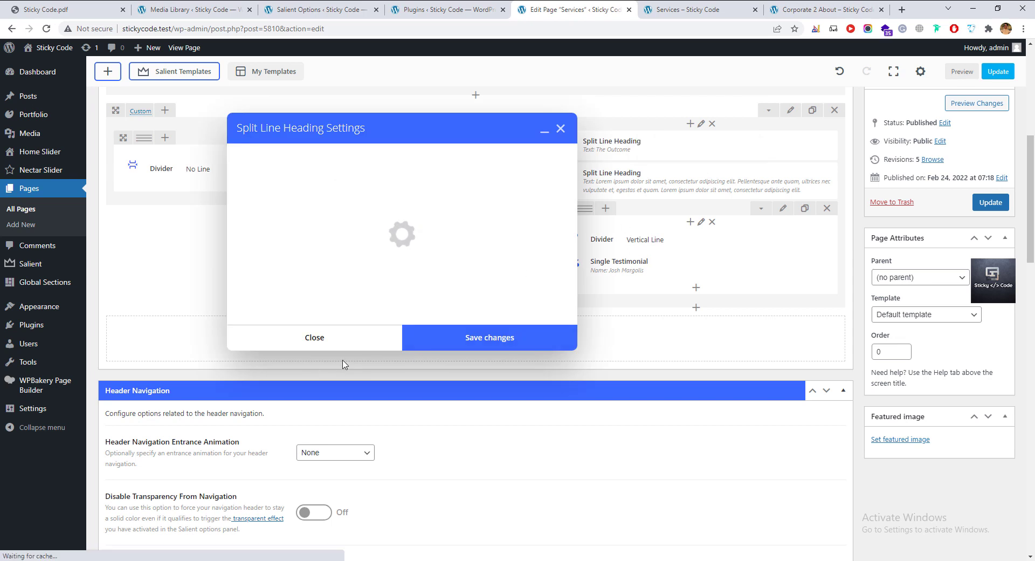
{"action": "left_click", "coordinate": [364, 491]}
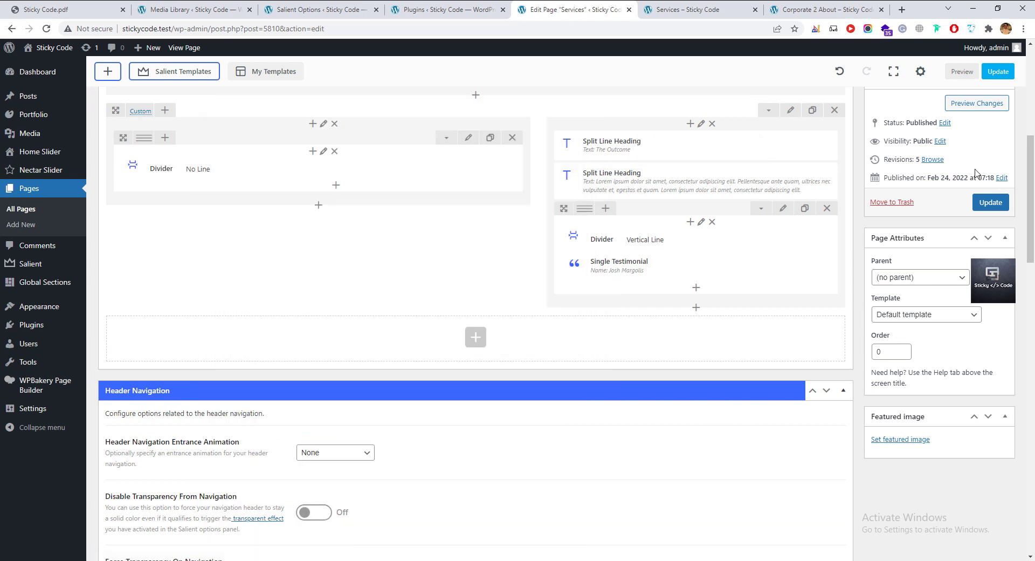
{"action": "left_click", "coordinate": [990, 202]}
{"action": "left_click", "coordinate": [696, 13]}
{"action": "key", "text": "F5"}
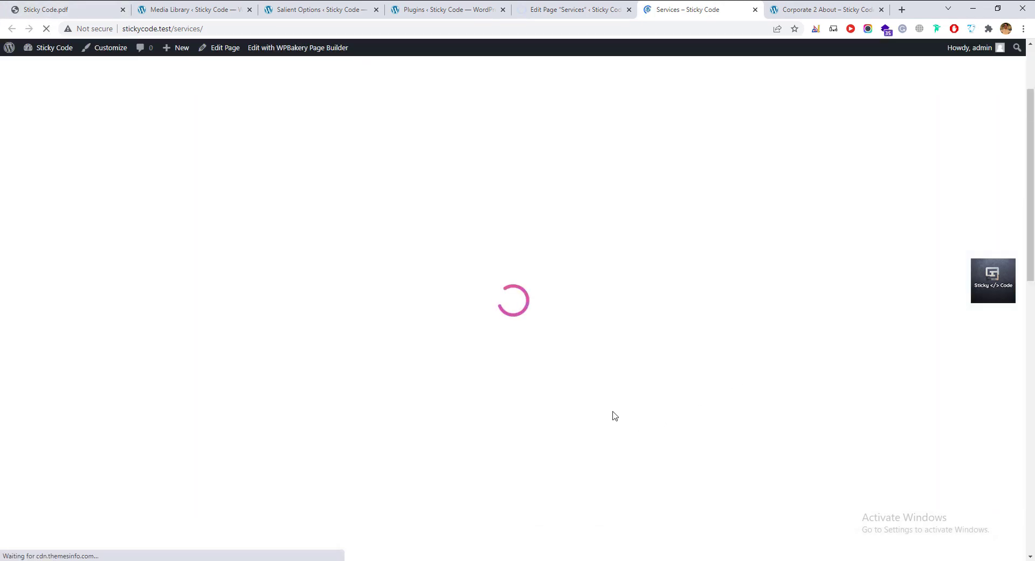
Scroll through the live testimonial cards and The Outcome section, then go to Corporate 2 About.
{"action": "scroll", "coordinate": [472, 400], "scroll_direction": "down", "scroll_amount": 8}
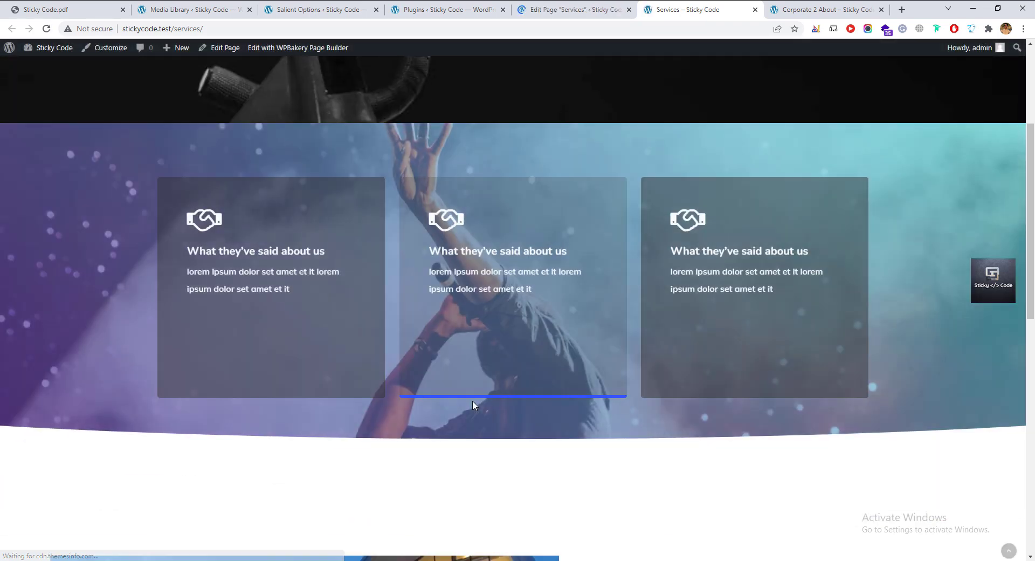
{"action": "scroll", "coordinate": [473, 404], "scroll_direction": "down", "scroll_amount": 3}
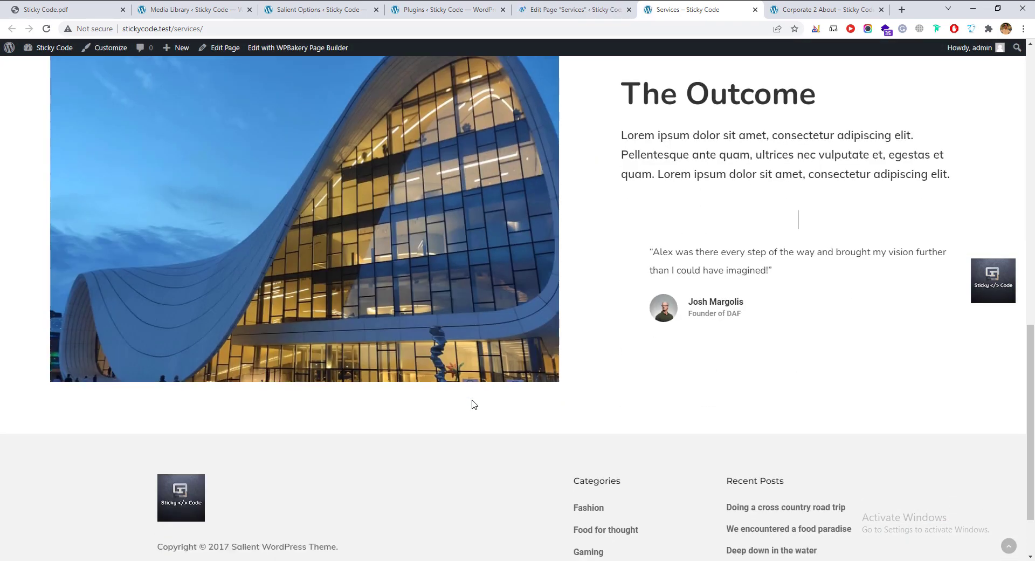
{"action": "scroll", "coordinate": [472, 403], "scroll_direction": "up", "scroll_amount": 2}
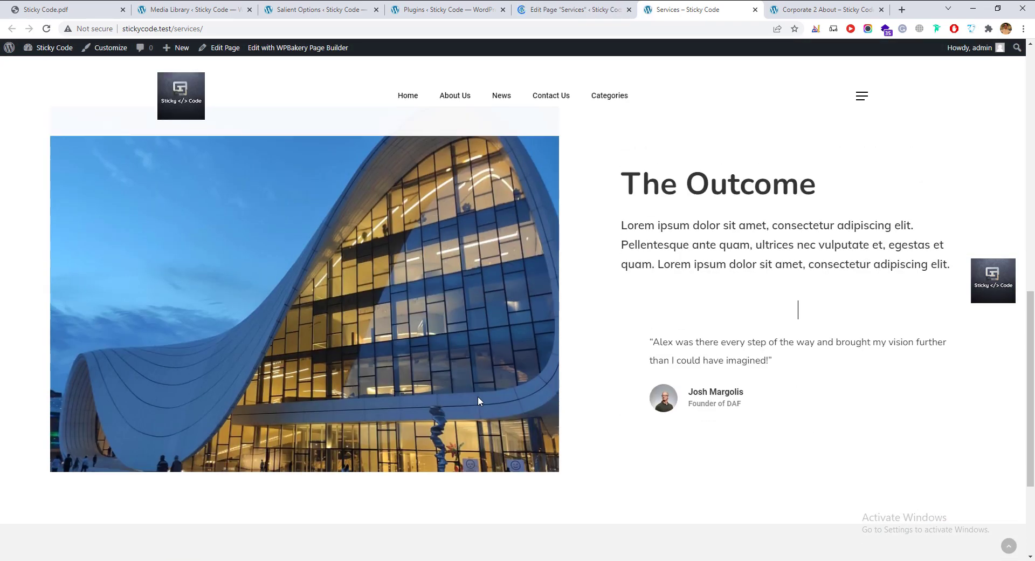
{"action": "scroll", "coordinate": [478, 397], "scroll_direction": "up", "scroll_amount": 2}
{"action": "scroll", "coordinate": [477, 401], "scroll_direction": "down", "scroll_amount": 2}
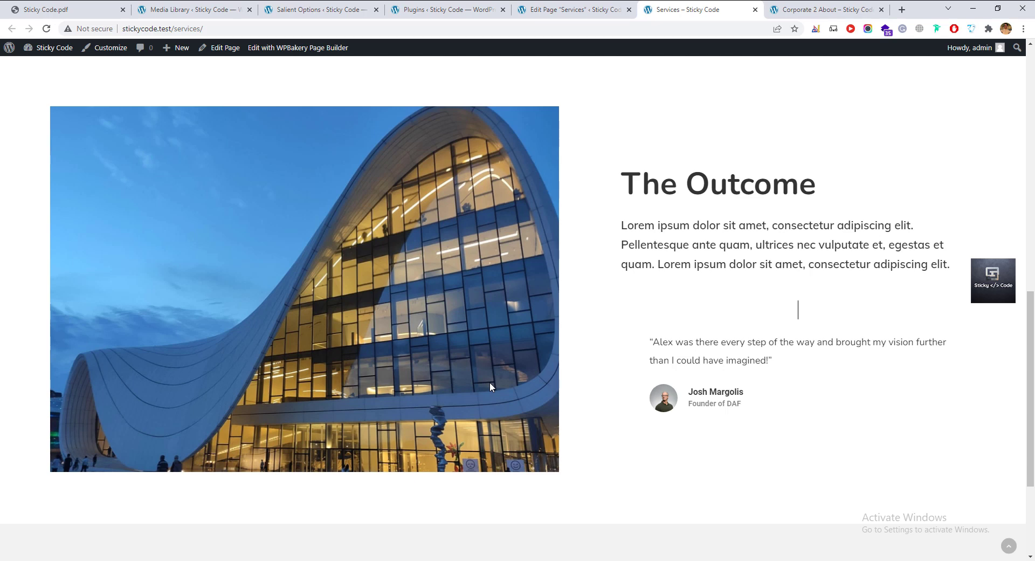
{"action": "scroll", "coordinate": [261, 456], "scroll_direction": "up", "scroll_amount": 6}
{"action": "scroll", "coordinate": [262, 456], "scroll_direction": "up", "scroll_amount": 2}
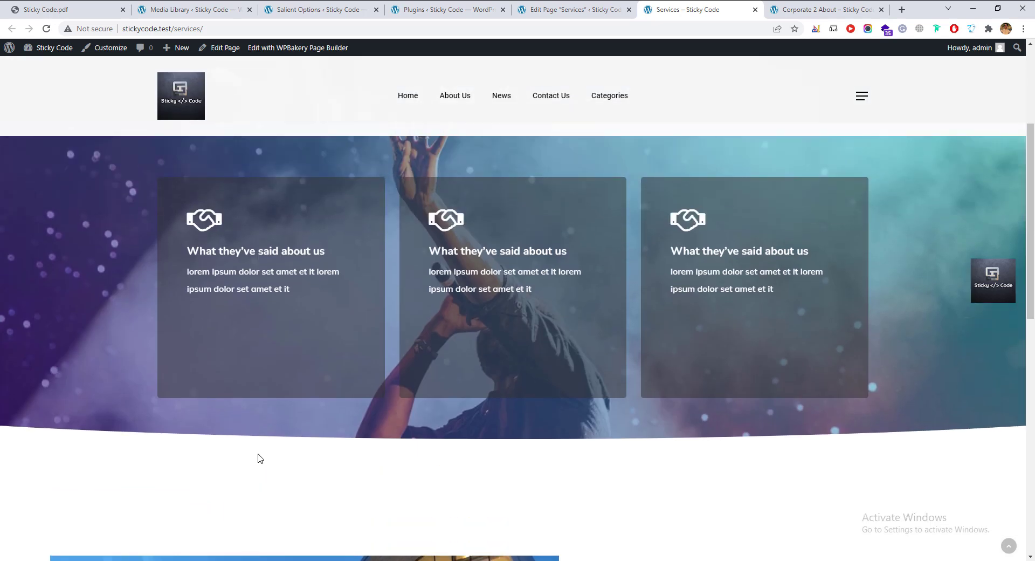
{"action": "left_click", "coordinate": [787, 17]}
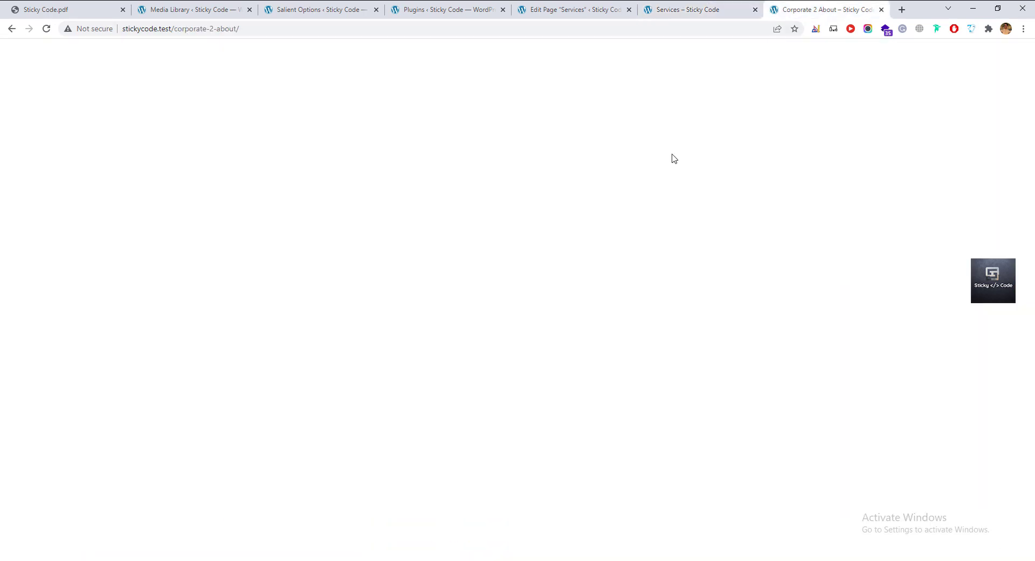
{"action": "scroll", "coordinate": [473, 392], "scroll_direction": "up", "scroll_amount": 8}
{"action": "scroll", "coordinate": [473, 388], "scroll_direction": "up", "scroll_amount": 3}
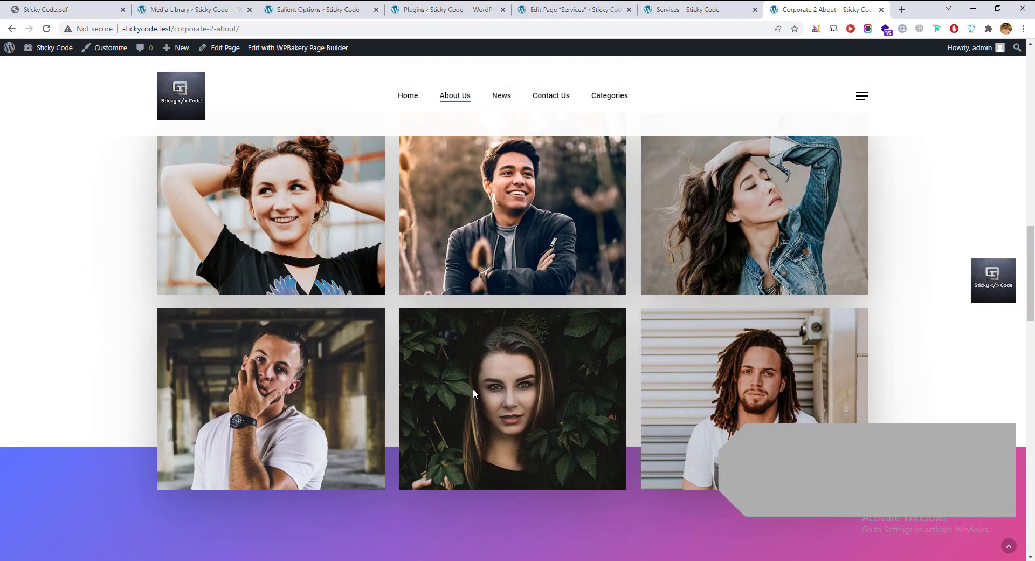
{"action": "scroll", "coordinate": [599, 291], "scroll_direction": "up", "scroll_amount": 2}
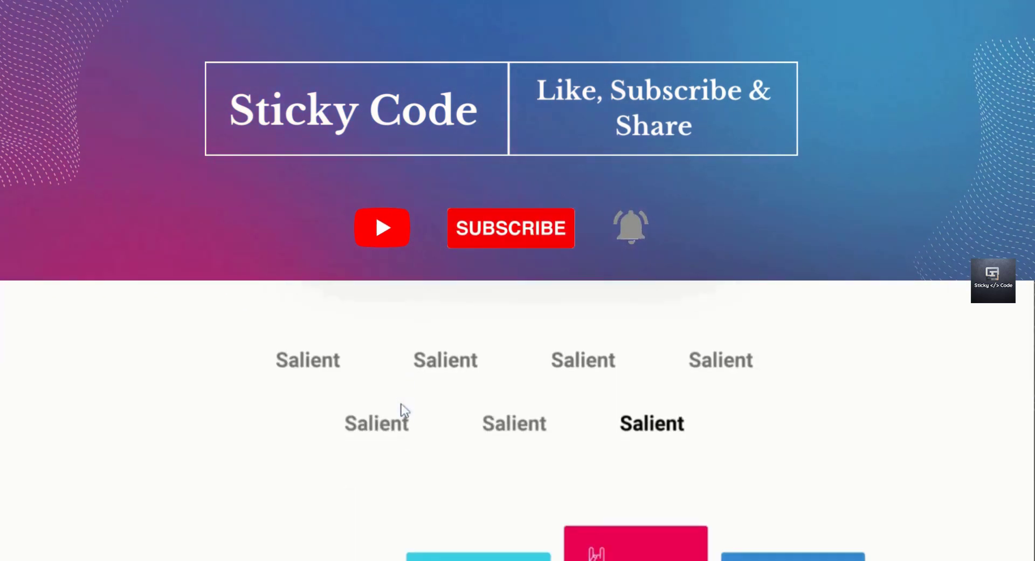
Scroll through the rest of the Corporate 2 About demo page down to its footer.
{"action": "scroll", "coordinate": [401, 403], "scroll_direction": "down", "scroll_amount": 10}
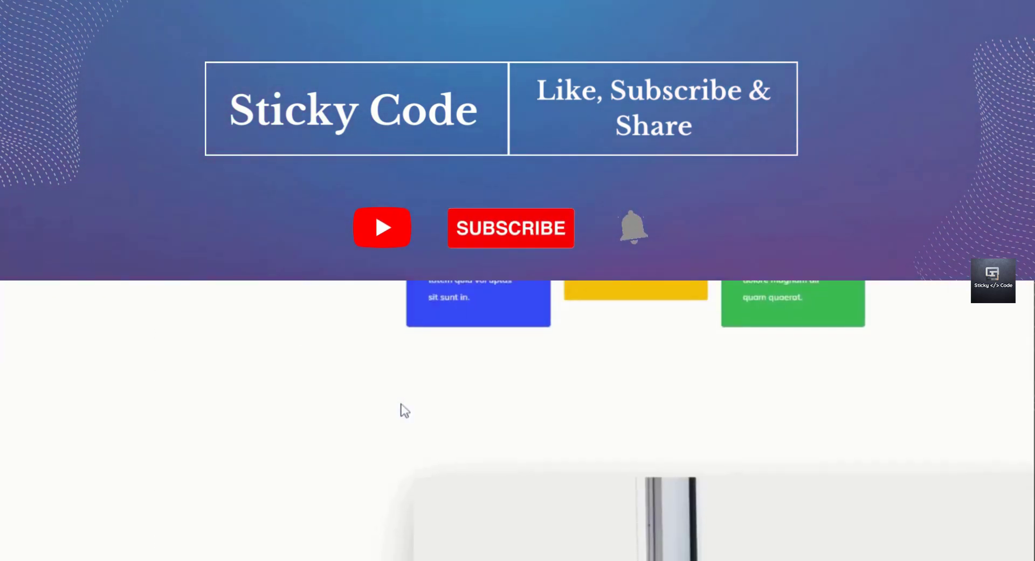
{"action": "scroll", "coordinate": [401, 405], "scroll_direction": "down", "scroll_amount": 10}
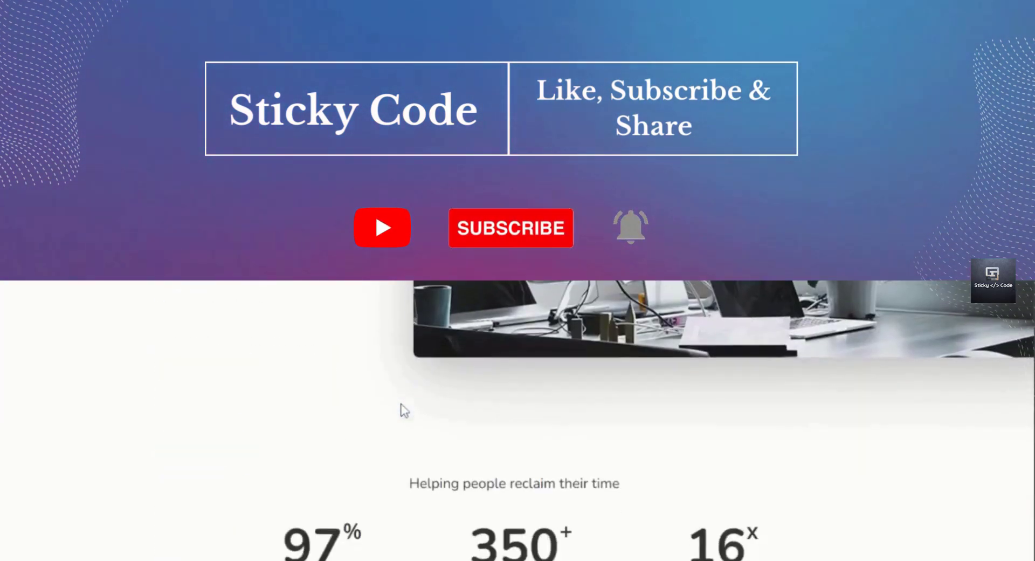
{"action": "scroll", "coordinate": [401, 412], "scroll_direction": "down", "scroll_amount": 10}
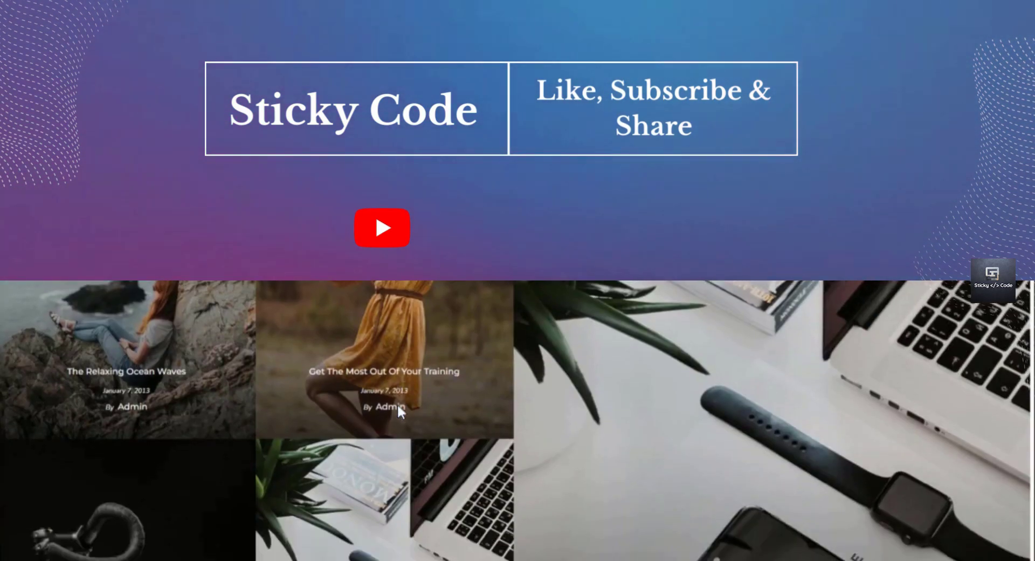
{"action": "scroll", "coordinate": [399, 411], "scroll_direction": "down", "scroll_amount": 10}
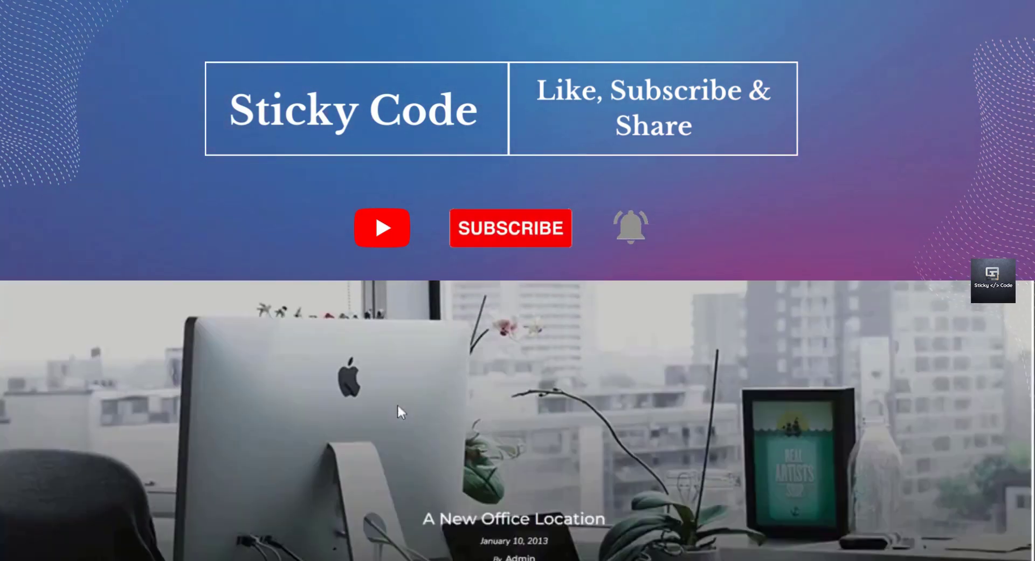
{"action": "scroll", "coordinate": [398, 407], "scroll_direction": "down", "scroll_amount": 10}
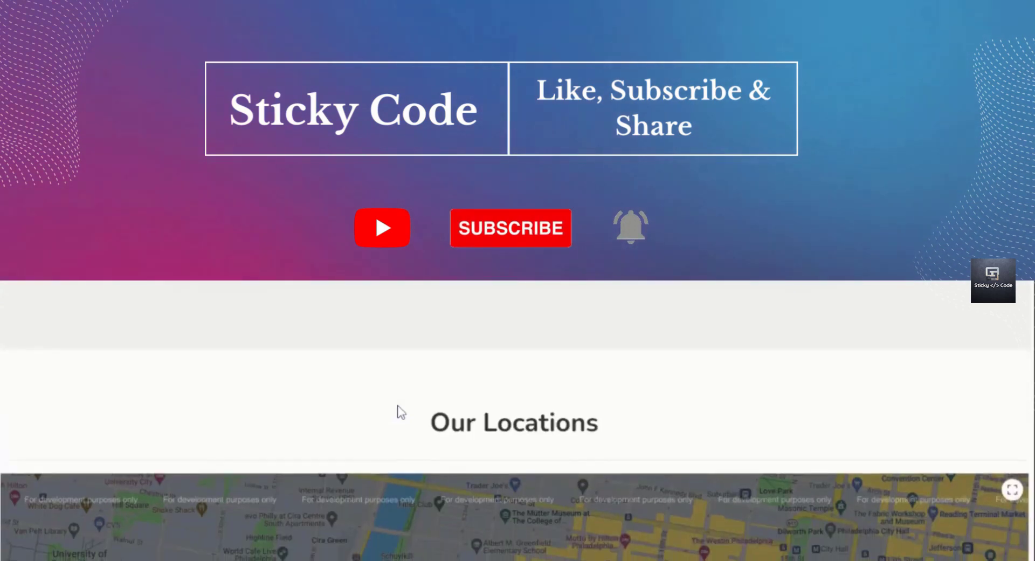
{"action": "scroll", "coordinate": [399, 413], "scroll_direction": "down", "scroll_amount": 5}
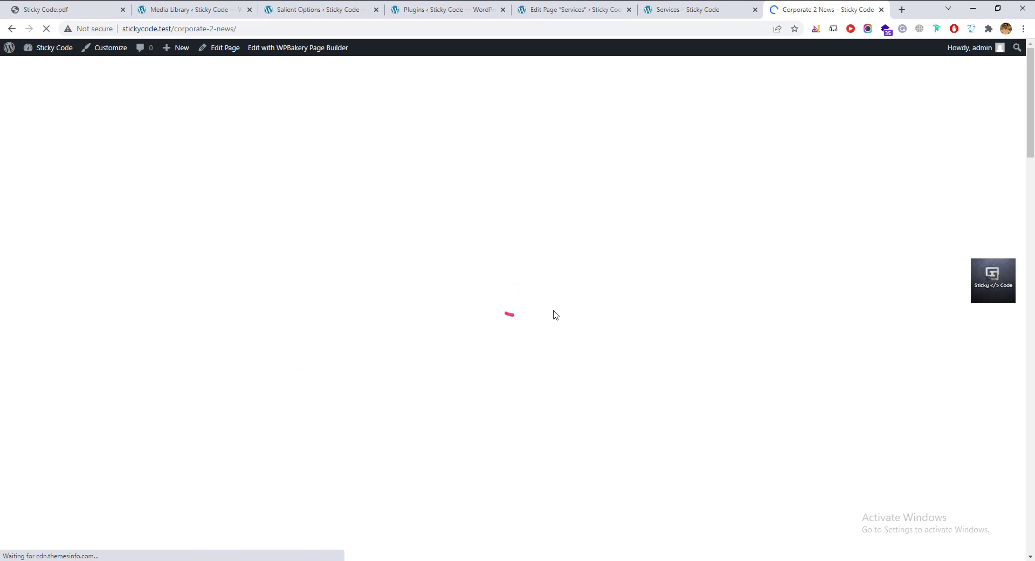
Scroll down the Corporate 2 News demo page and back up to review its layout.
{"action": "scroll", "coordinate": [553, 309], "scroll_direction": "down", "scroll_amount": 5}
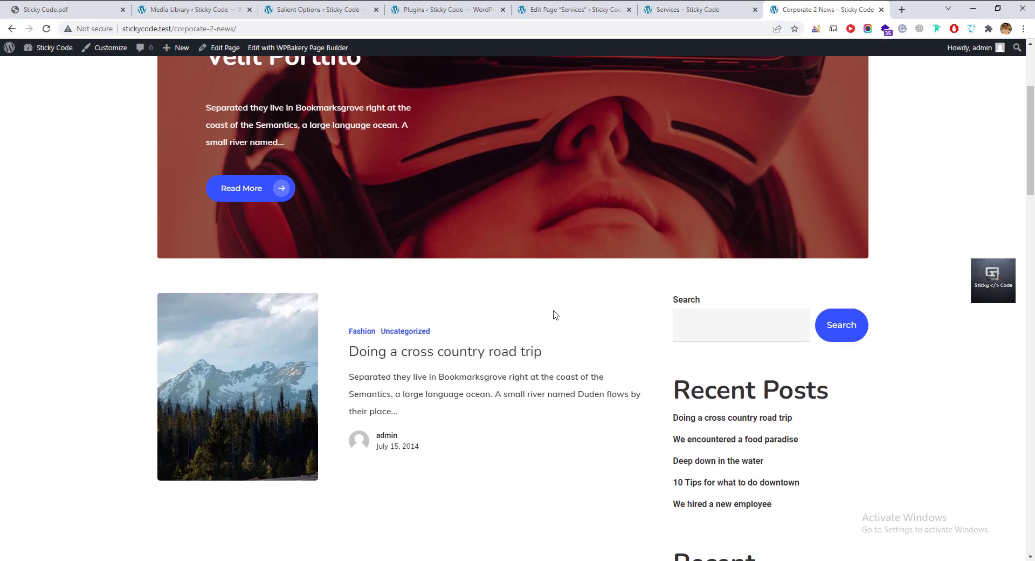
{"action": "scroll", "coordinate": [554, 315], "scroll_direction": "down", "scroll_amount": 9}
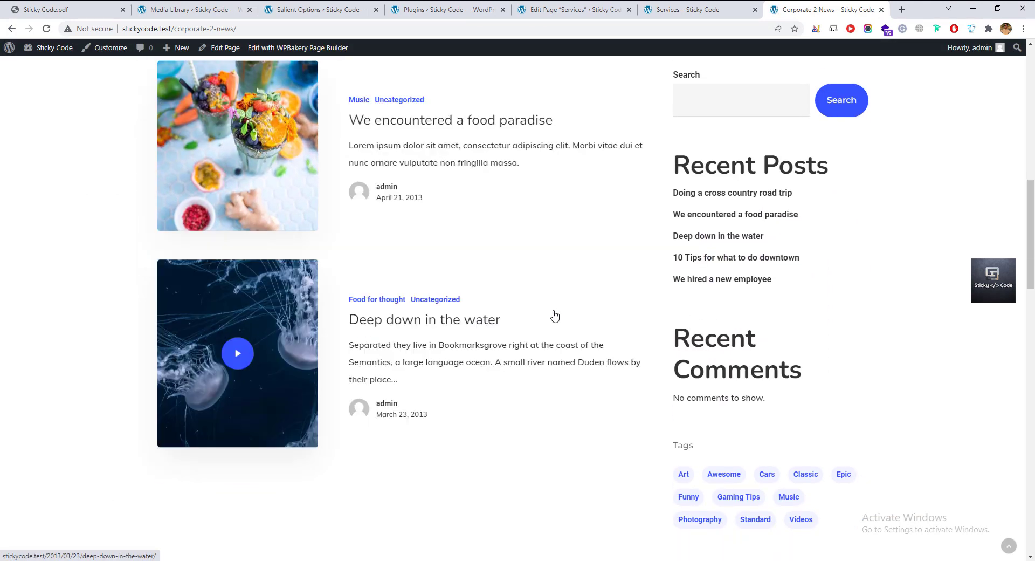
{"action": "scroll", "coordinate": [554, 315], "scroll_direction": "down", "scroll_amount": 12}
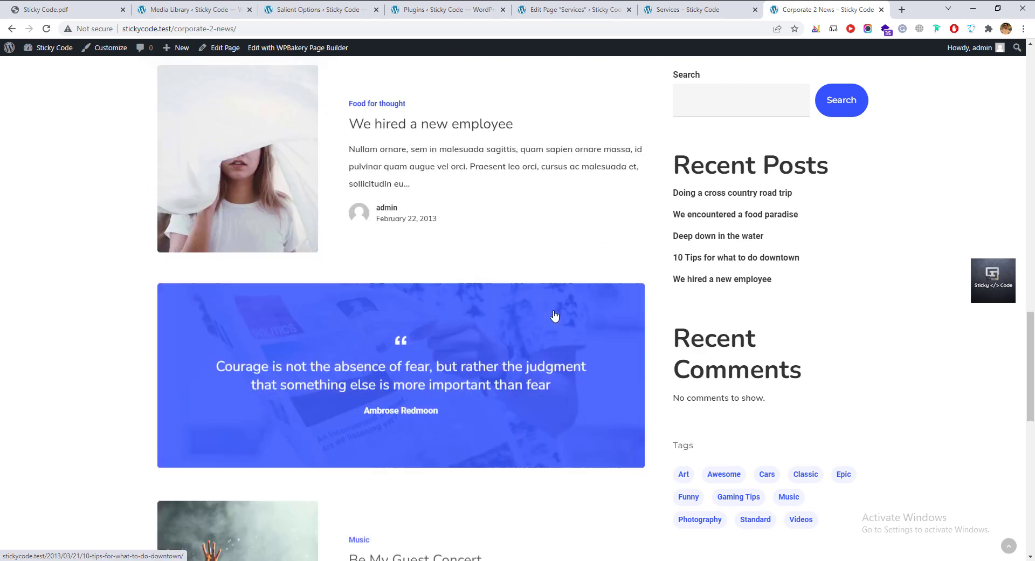
{"action": "scroll", "coordinate": [554, 314], "scroll_direction": "down", "scroll_amount": 12}
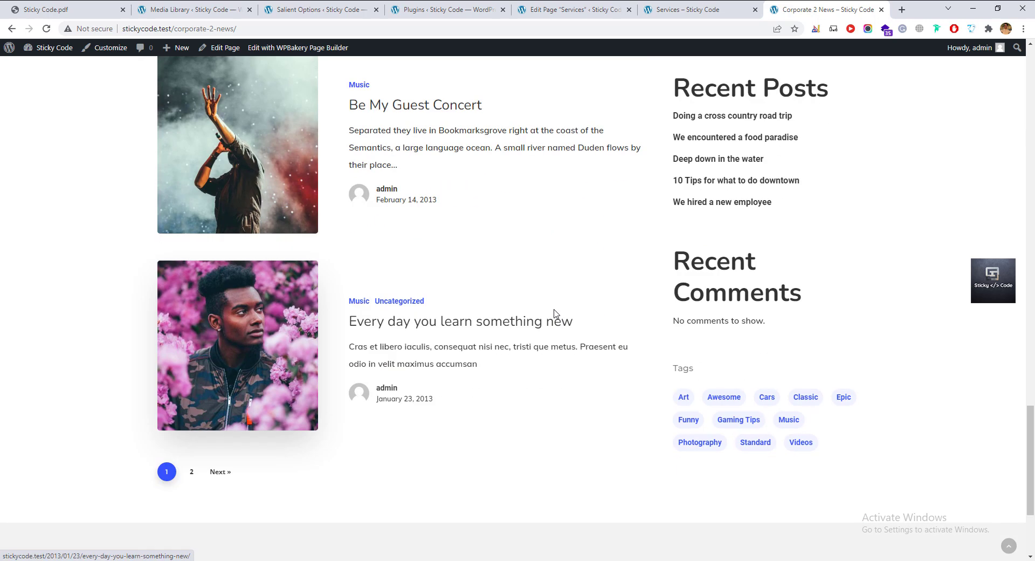
{"action": "scroll", "coordinate": [555, 315], "scroll_direction": "up", "scroll_amount": 3}
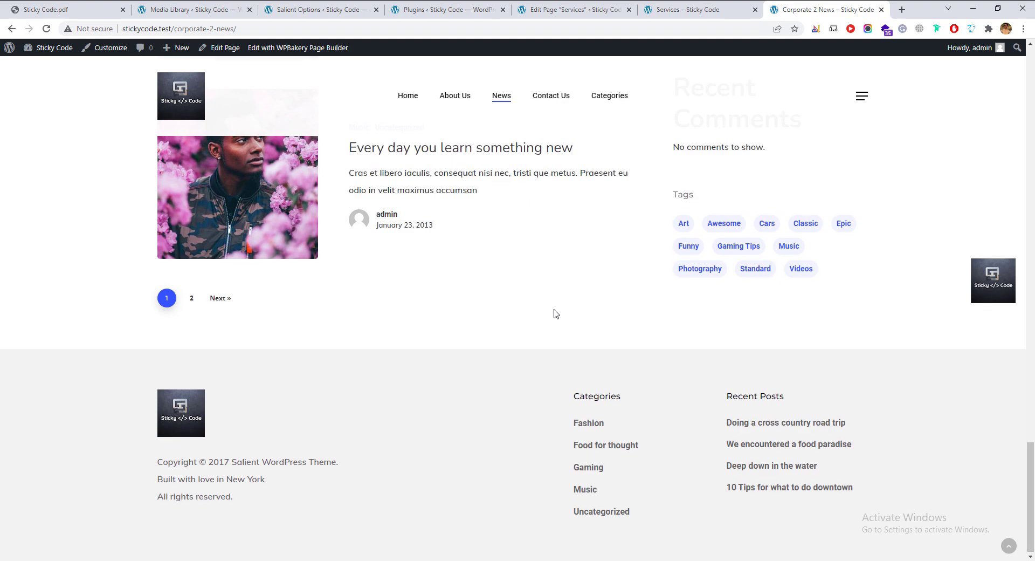
{"action": "scroll", "coordinate": [556, 313], "scroll_direction": "up", "scroll_amount": 15}
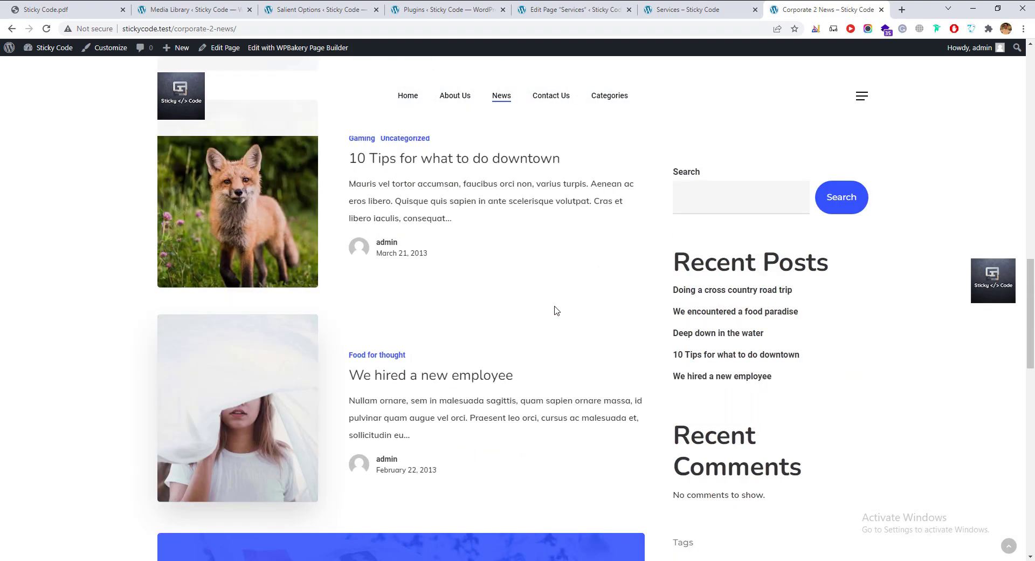
{"action": "scroll", "coordinate": [555, 311], "scroll_direction": "up", "scroll_amount": 16}
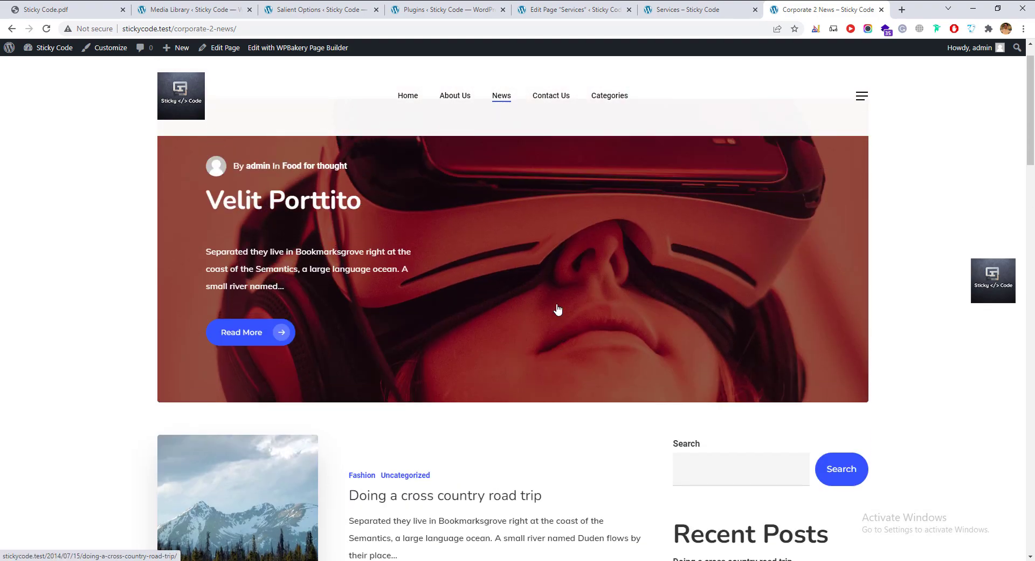
Open and close the News page's hamburger off-canvas side panel.
{"action": "left_click", "coordinate": [861, 97]}
{"action": "left_click", "coordinate": [662, 300]}
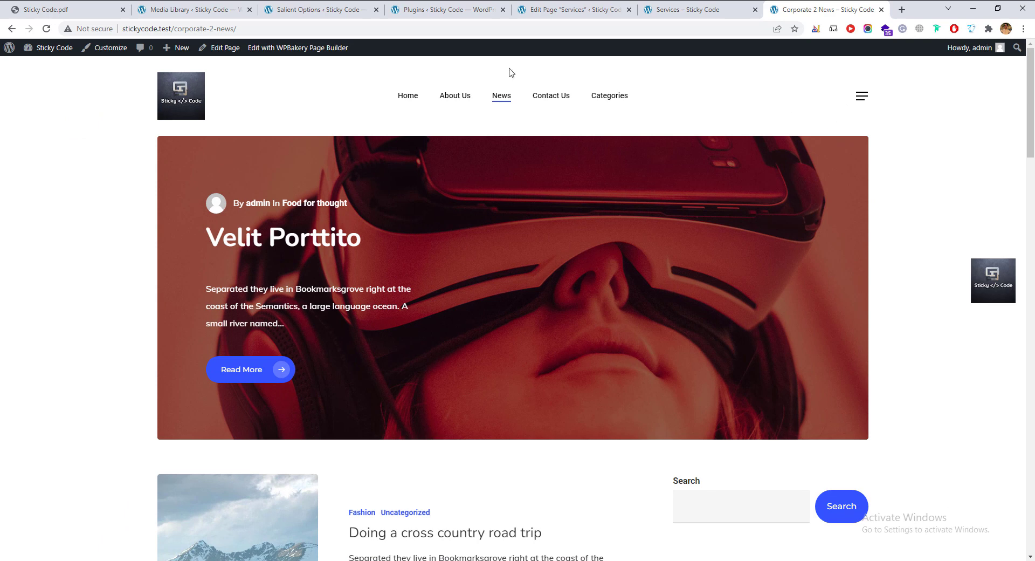
{"action": "mouse_move", "coordinate": [609, 96]}
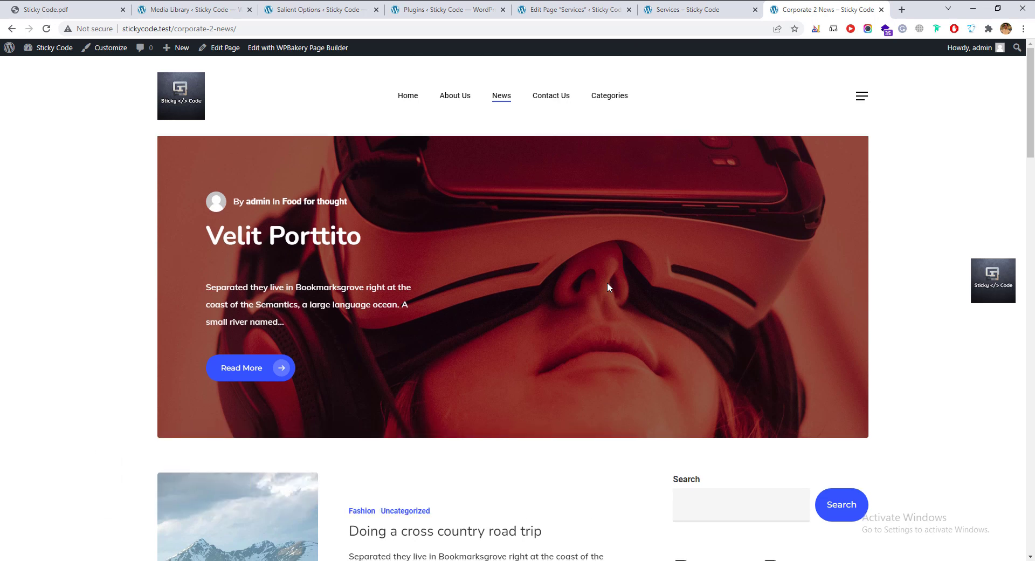
{"action": "scroll", "coordinate": [607, 282], "scroll_direction": "down", "scroll_amount": 2}
{"action": "scroll", "coordinate": [609, 277], "scroll_direction": "up", "scroll_amount": 2}
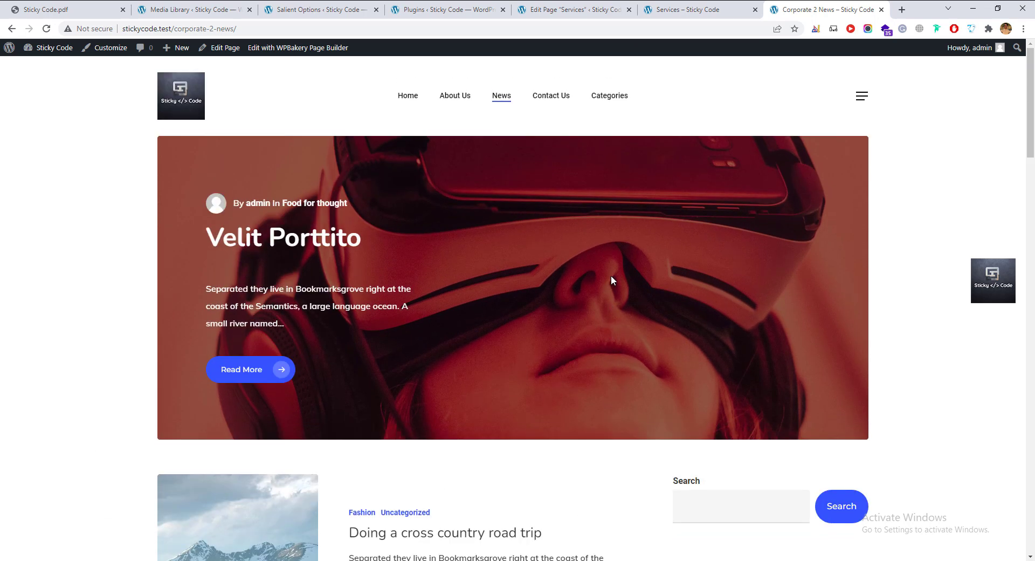
{"action": "scroll", "coordinate": [618, 272], "scroll_direction": "down", "scroll_amount": 5}
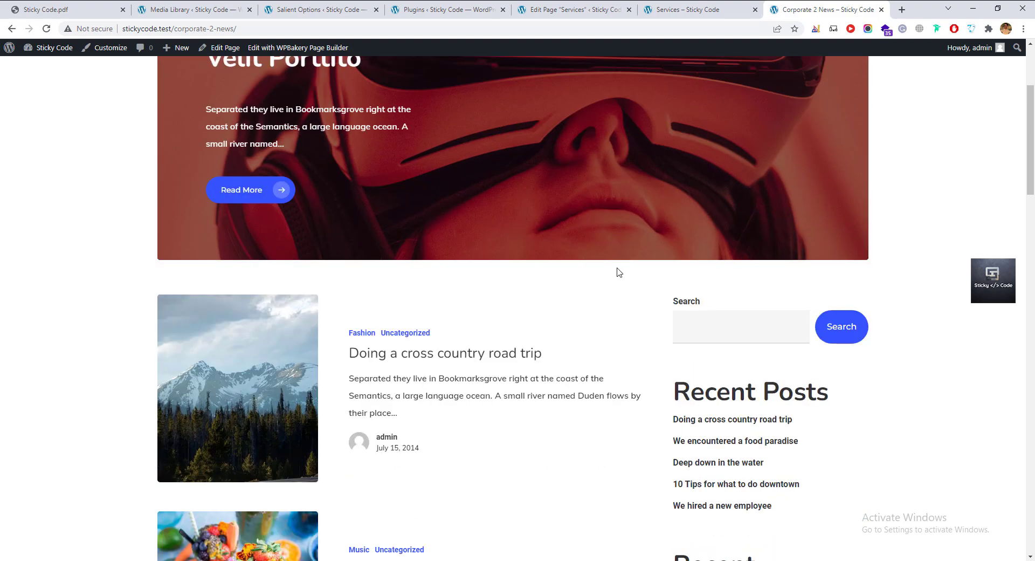
Return to the Salient Options Footer section showing the 4 Columns Alt layout.
{"action": "left_click", "coordinate": [305, 11]}
{"action": "scroll", "coordinate": [162, 286], "scroll_direction": "down", "scroll_amount": 4}
{"action": "scroll", "coordinate": [151, 242], "scroll_direction": "up", "scroll_amount": 4}
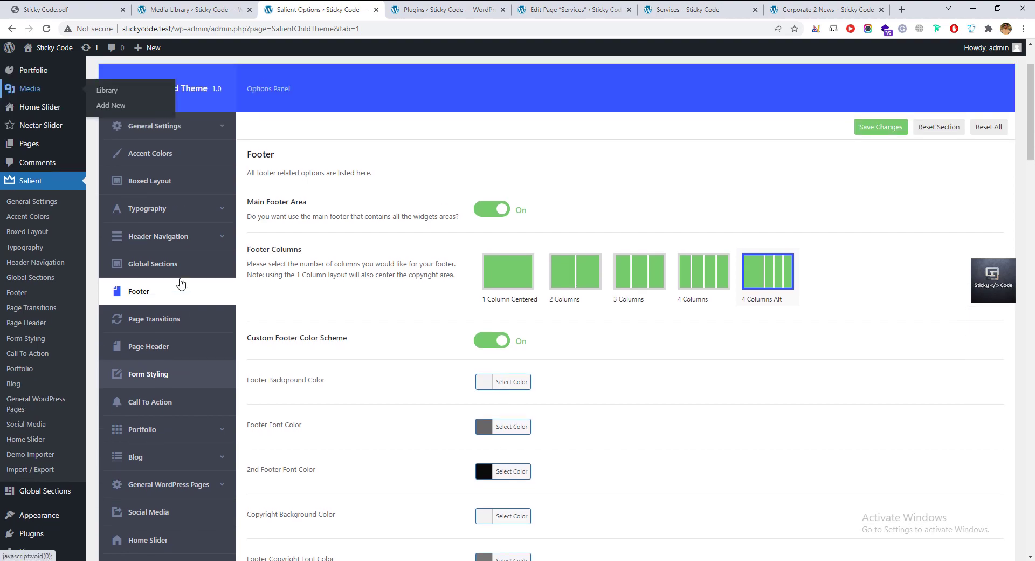